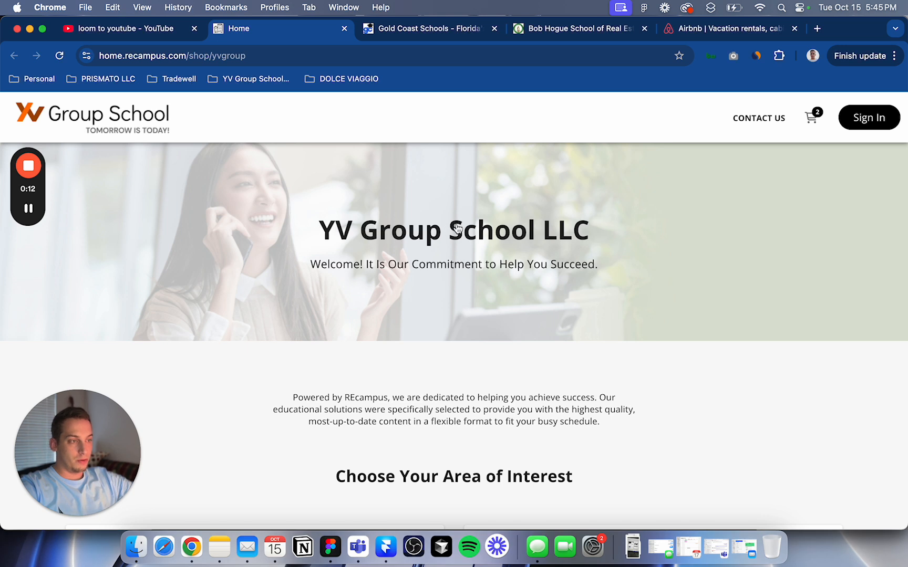
Step: Review the YV Group School home page, from the welcome banner to the Choose Your Area of Interest cards
left_click_drag(535, 227, 323, 222)
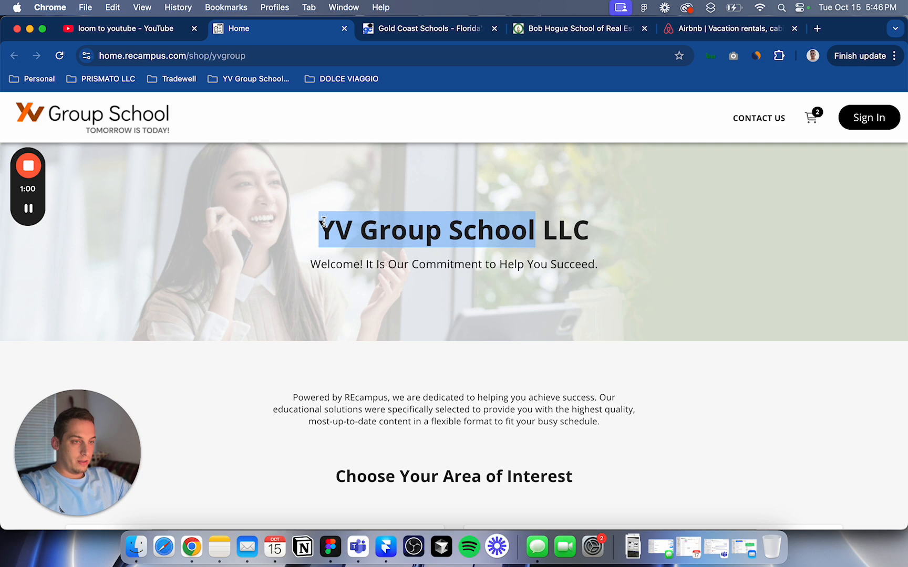
scroll(264, 255, "down", 2)
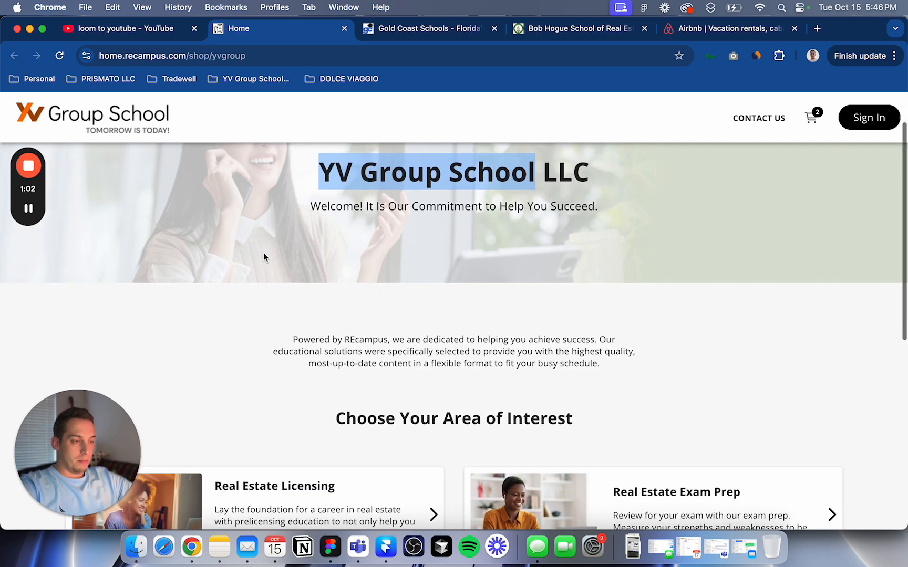
scroll(264, 253, "down", 2)
scroll(262, 270, "down", 10)
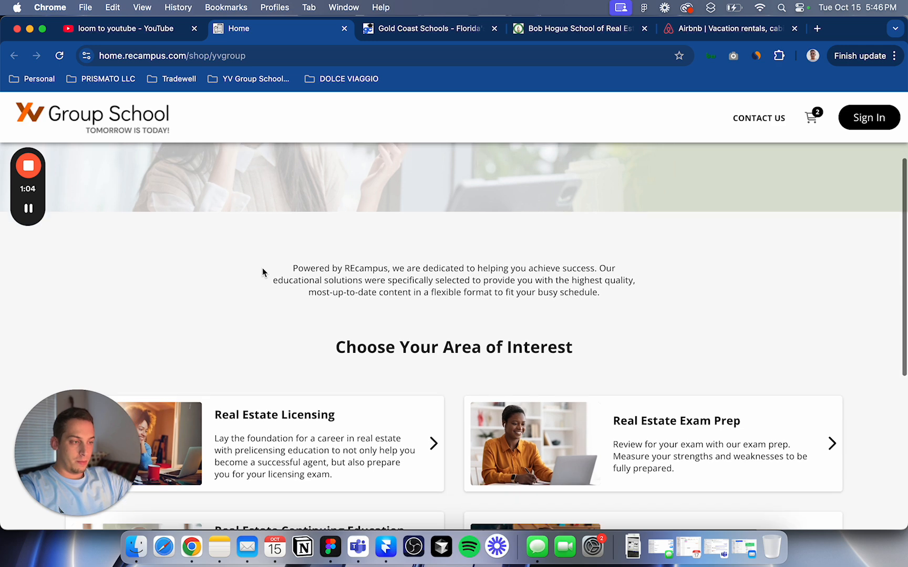
scroll(373, 264, "up", 14)
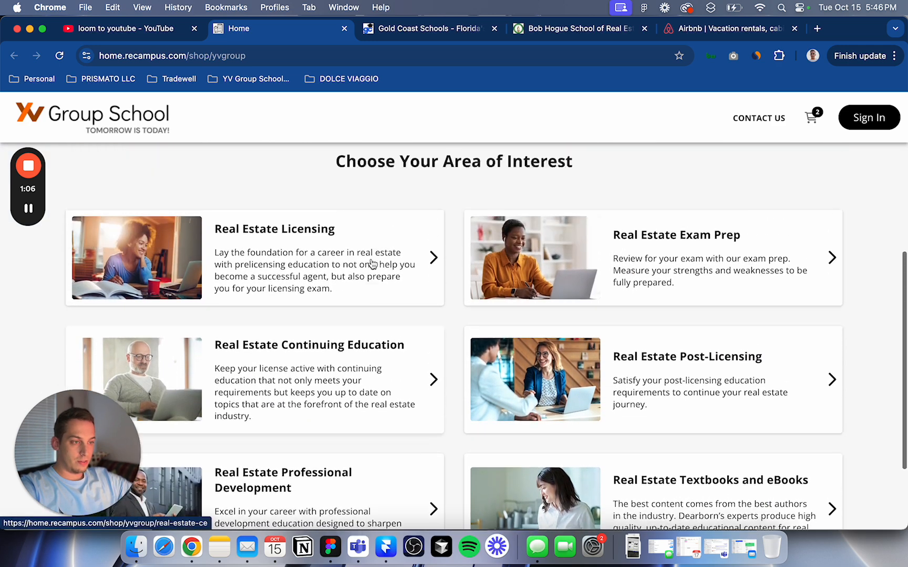
scroll(368, 284, "down", 10)
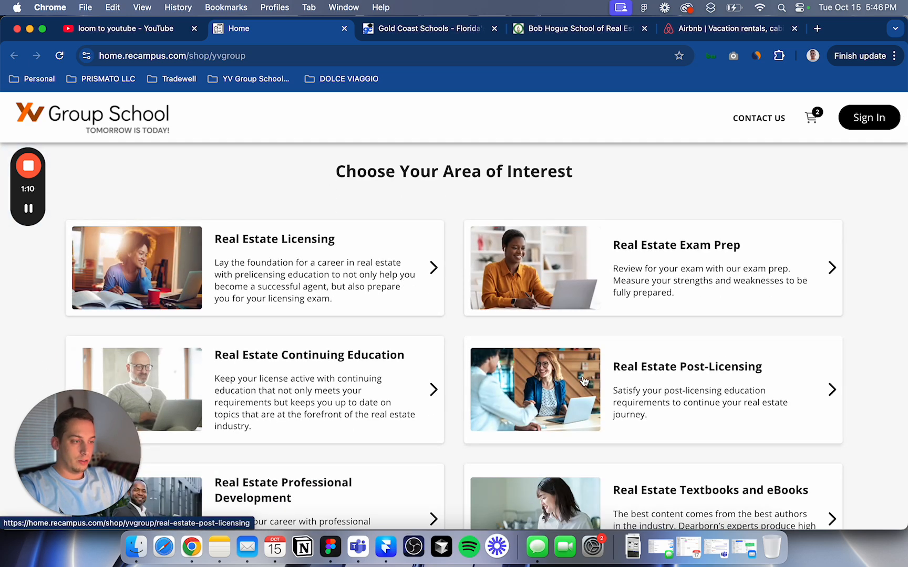
Step: View the details of the "21 Things I Wish My Broker Had Told Me" 3rd Edition eBook in the bookstore and return to the home page
scroll(551, 321, "down", 3)
left_click(593, 390)
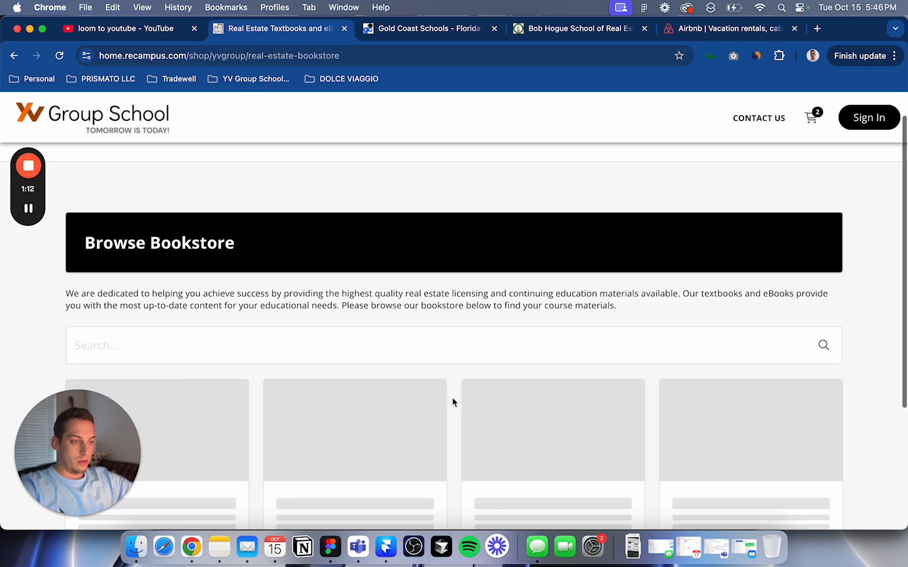
scroll(452, 398, "down", 4)
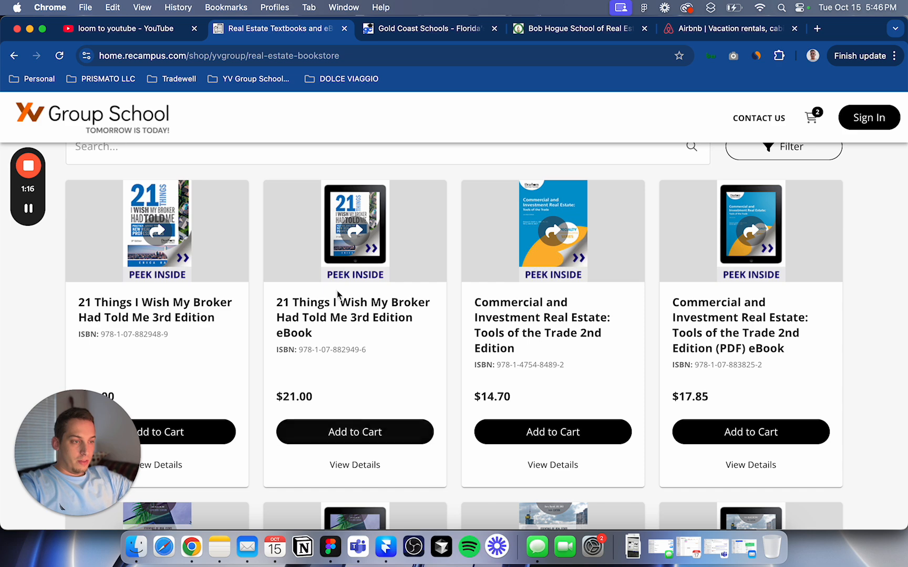
left_click(355, 465)
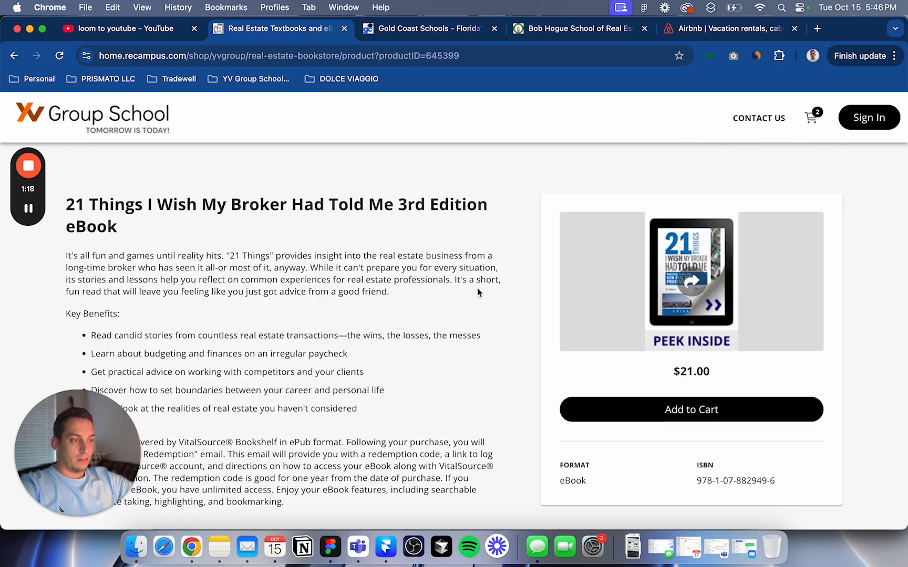
scroll(446, 312, "down", 3)
scroll(446, 315, "up", 2)
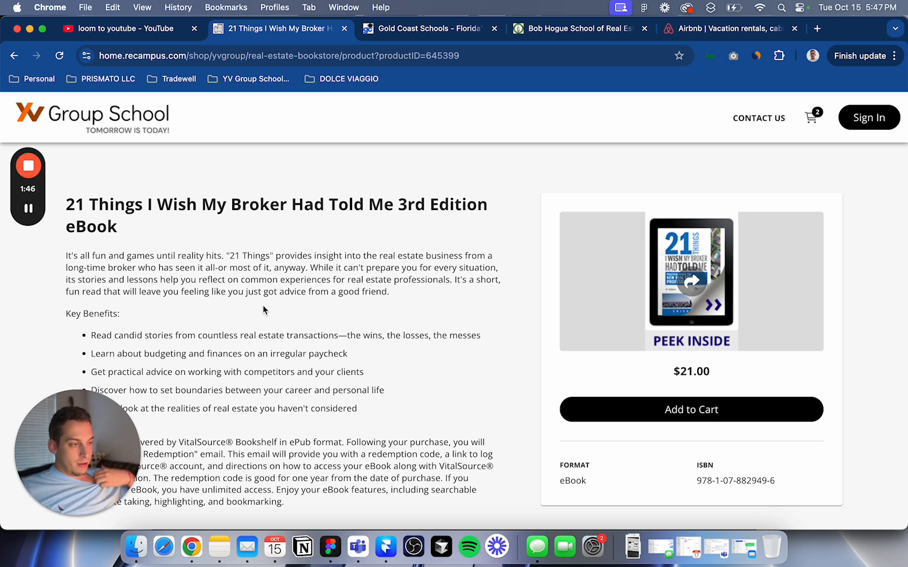
left_click(138, 128)
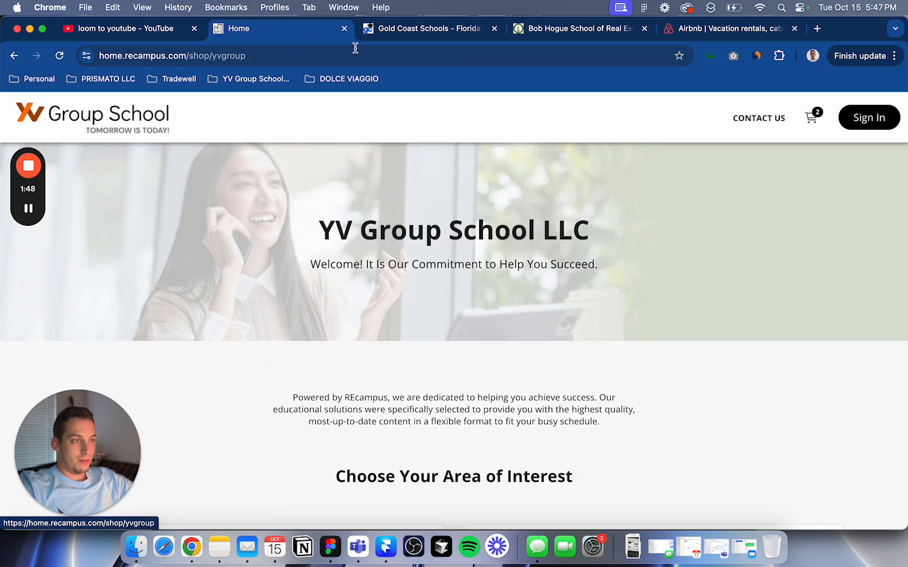
Step: Switch to the Gold Coast Schools site and review its home page from the hero banner to the footer
left_click(383, 35)
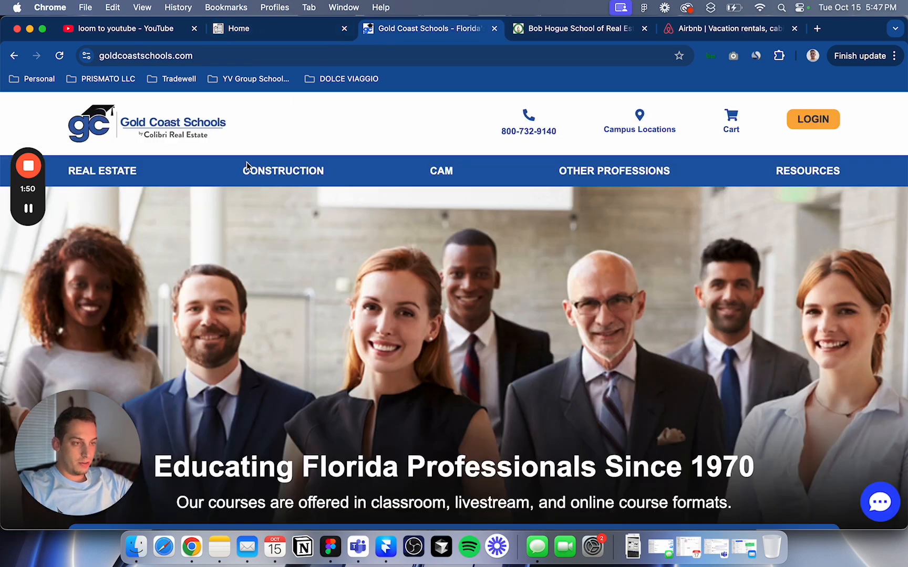
scroll(276, 331, "down", 10)
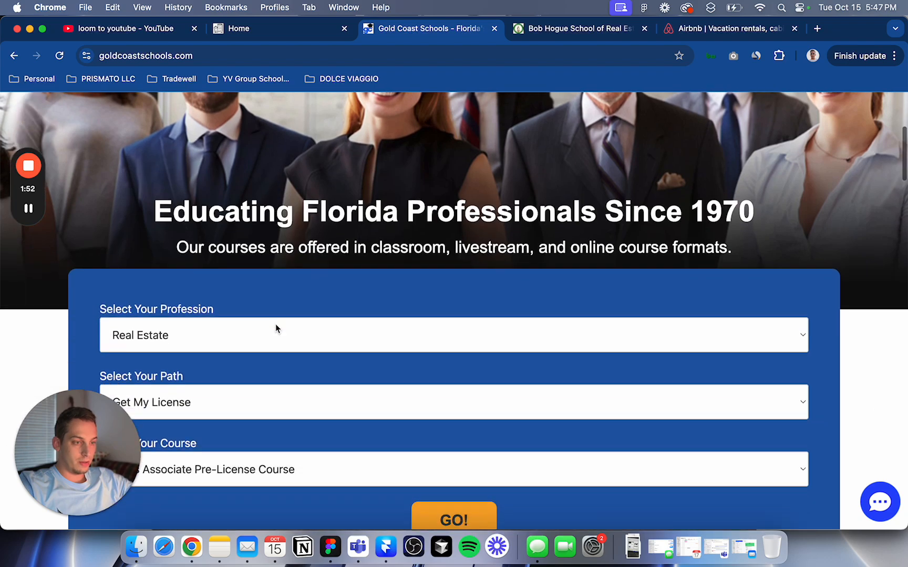
scroll(275, 323, "down", 15)
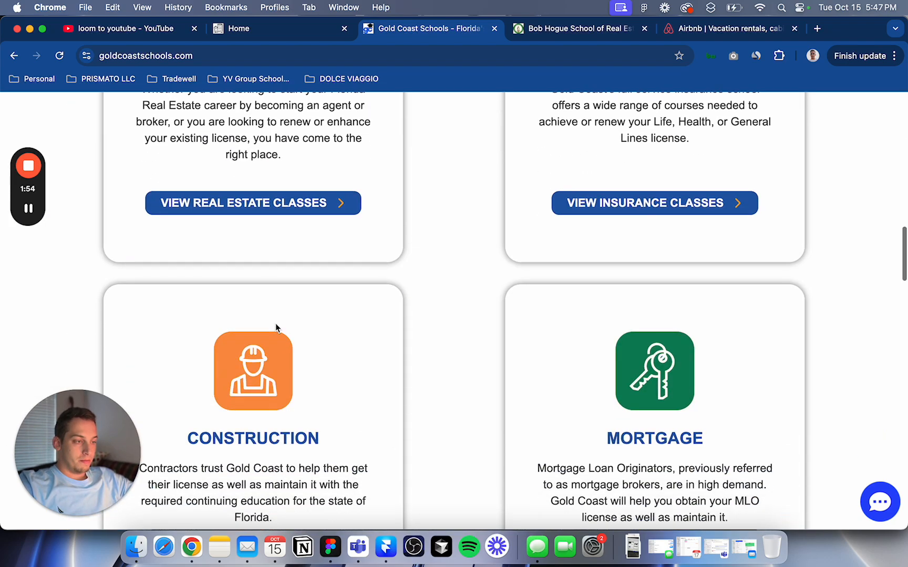
scroll(275, 324, "down", 10)
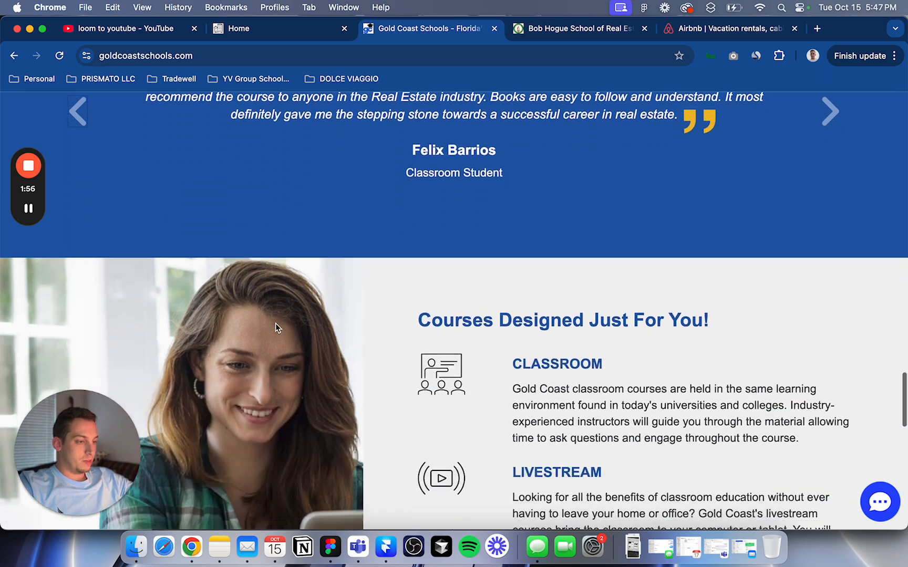
scroll(275, 324, "down", 10)
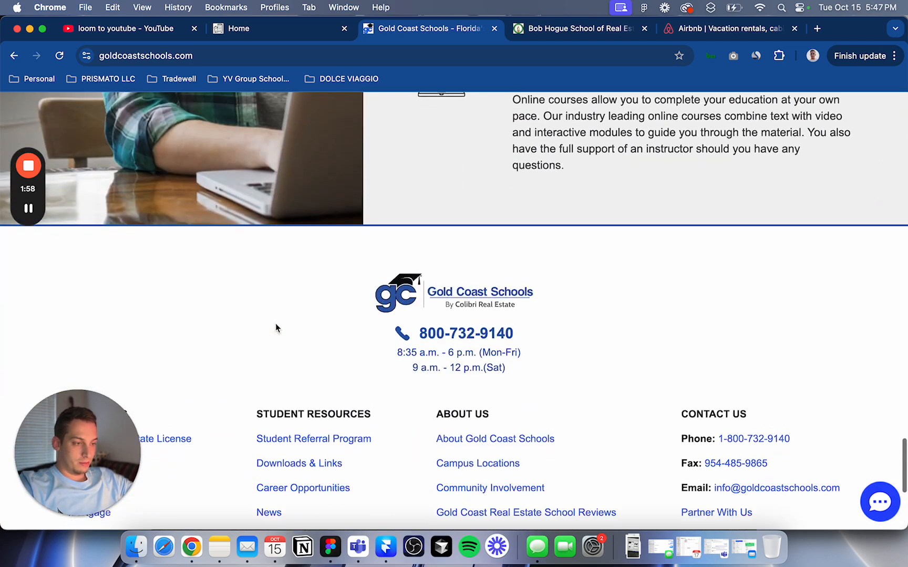
scroll(275, 324, "up", 20)
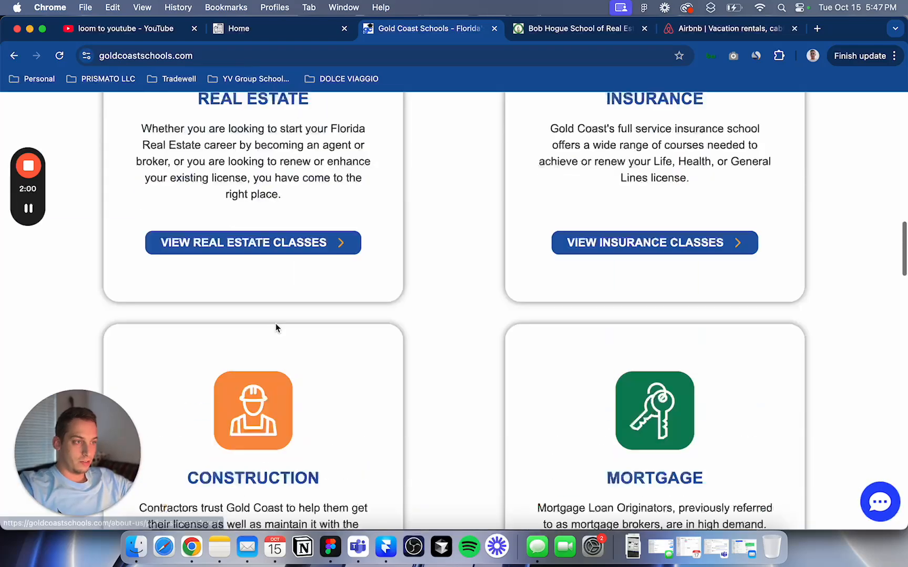
Step: Open the real estate classes page from the profession cards and examine its education goals and license courses
scroll(275, 328, "down", 10)
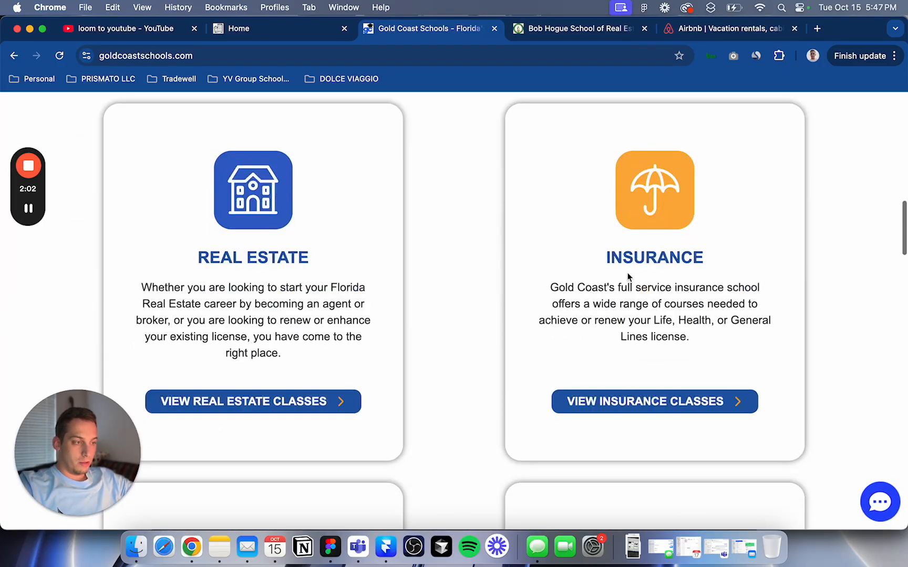
scroll(375, 329, "down", 2)
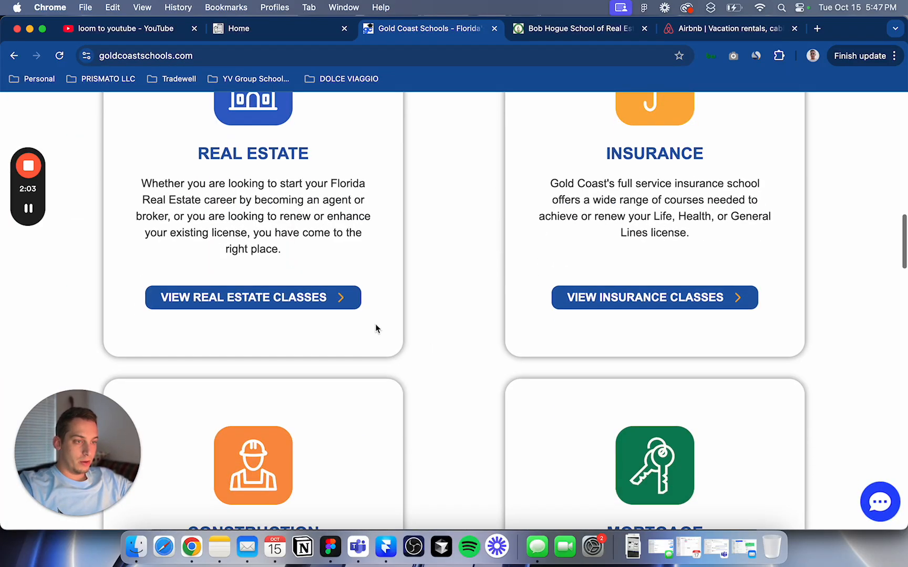
left_click(300, 299)
scroll(388, 394, "down", 3)
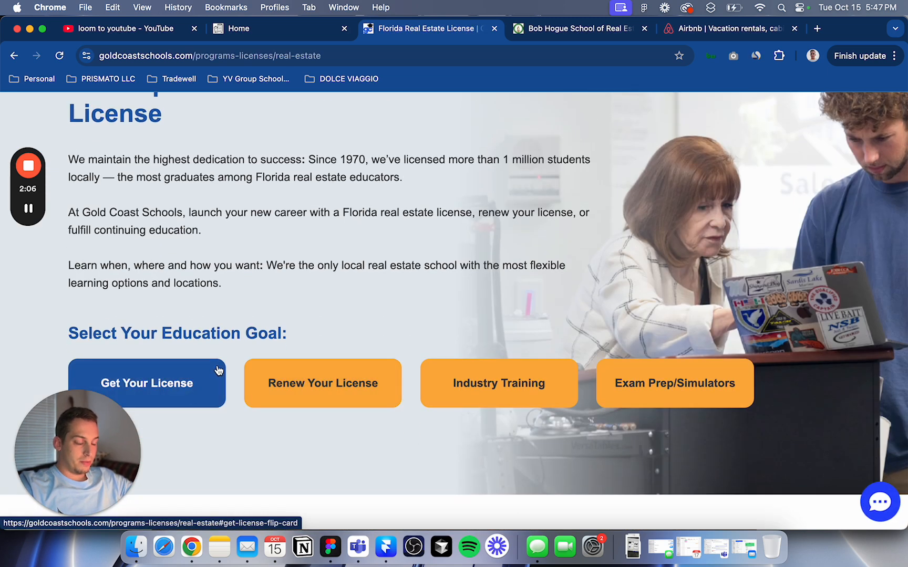
scroll(211, 327, "down", 10)
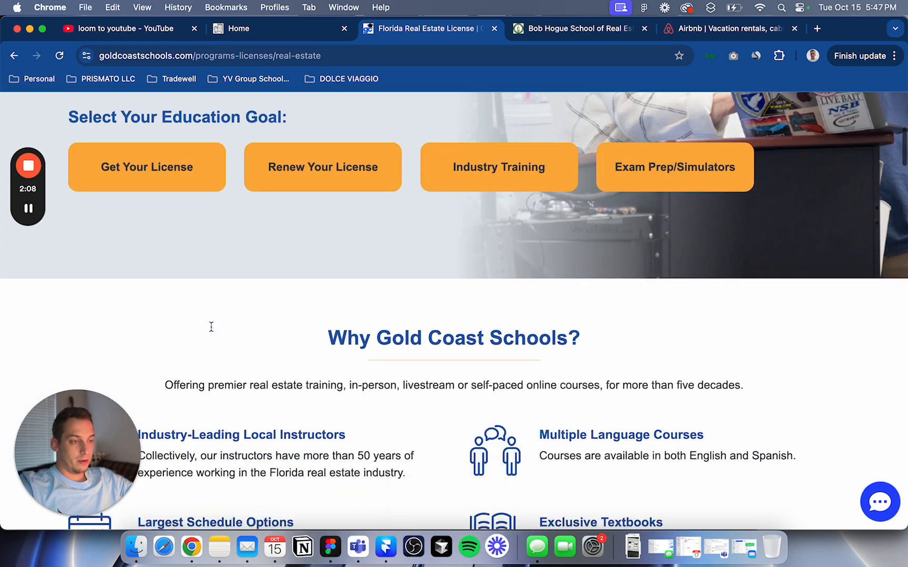
scroll(211, 331, "down", 8)
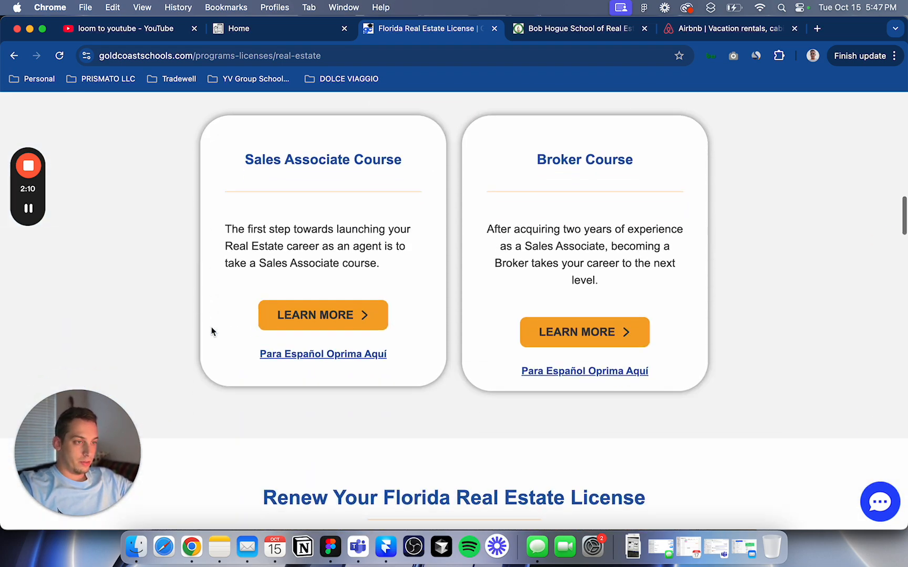
scroll(190, 274, "up", 15)
Step: Go back to the Gold Coast home page and open the Sales Associate course under Get Your License
key("super+bracketleft")
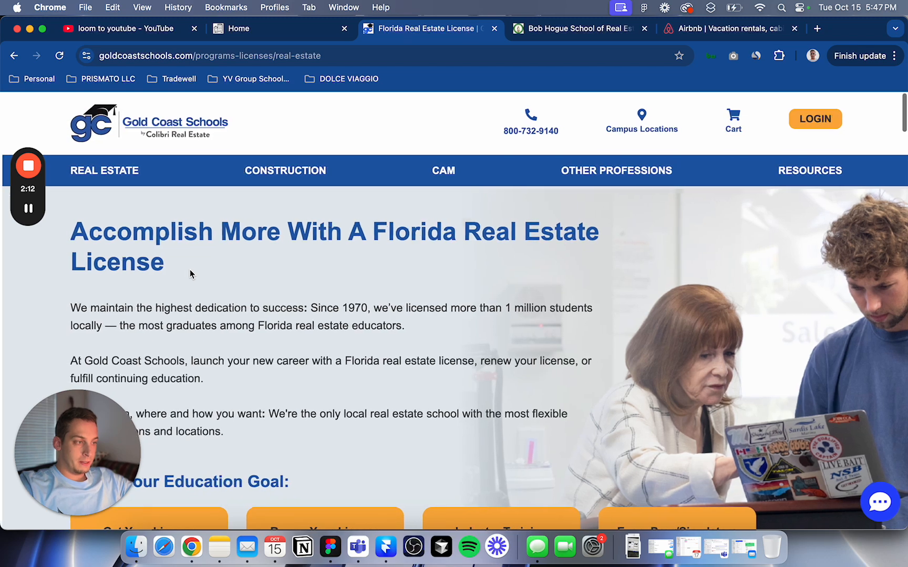
scroll(139, 153, "down", 10)
scroll(139, 153, "up", 10)
mouse_move(139, 173)
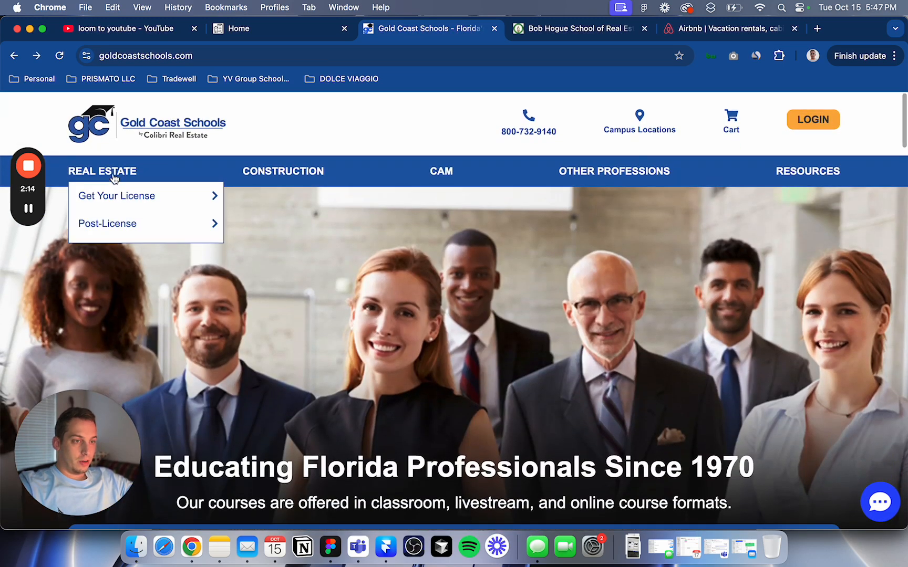
mouse_move(138, 210)
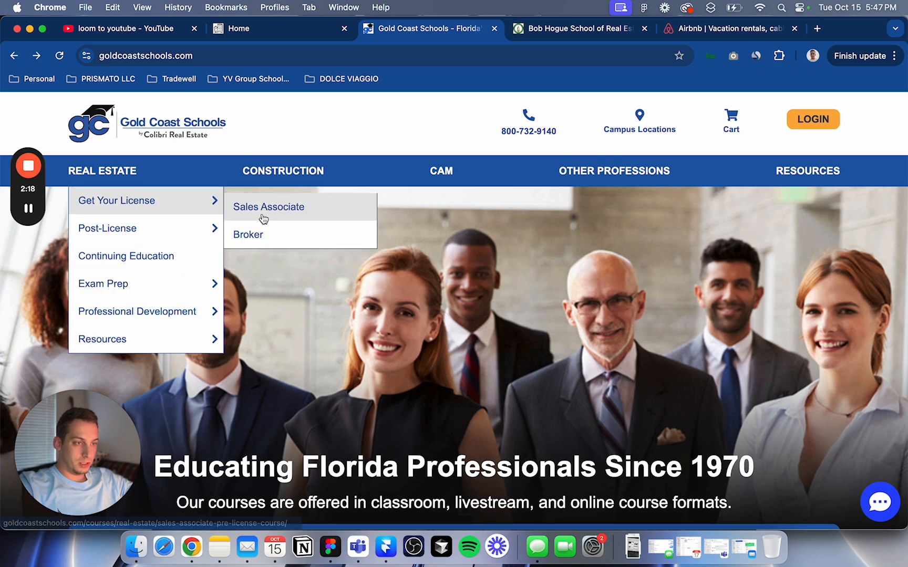
left_click(262, 217)
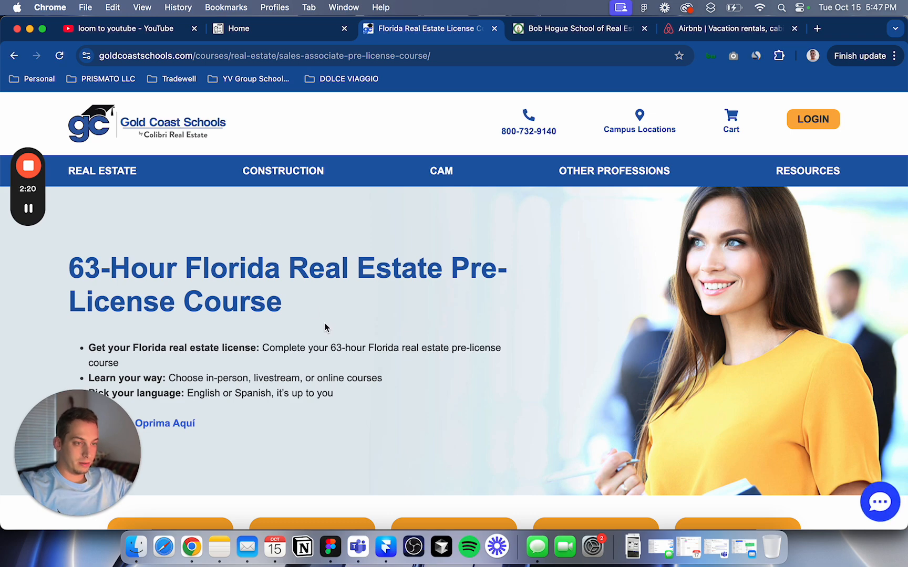
Step: Examine the pre-license course packages, dismissing the salary guide and 20% off pop-ups
scroll(325, 323, "down", 6)
scroll(326, 328, "down", 4)
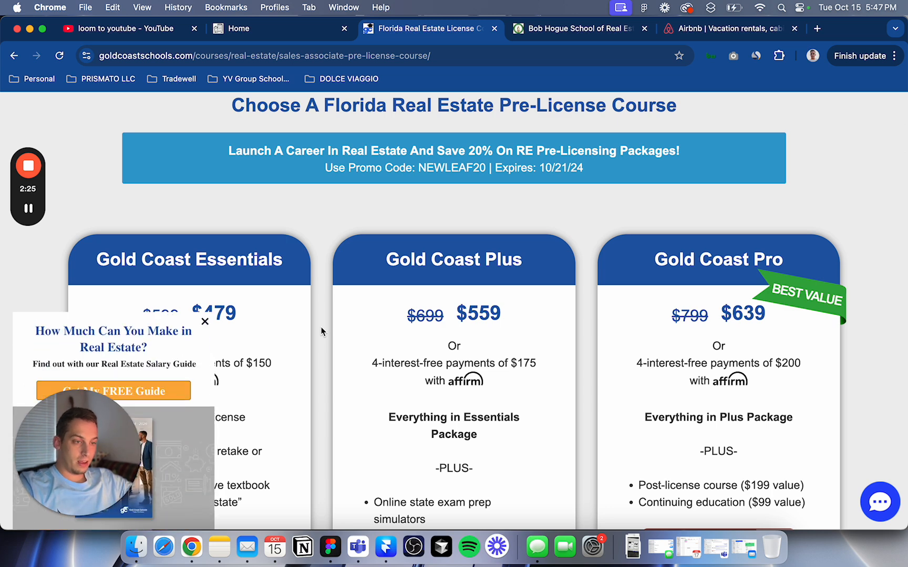
left_click(204, 321)
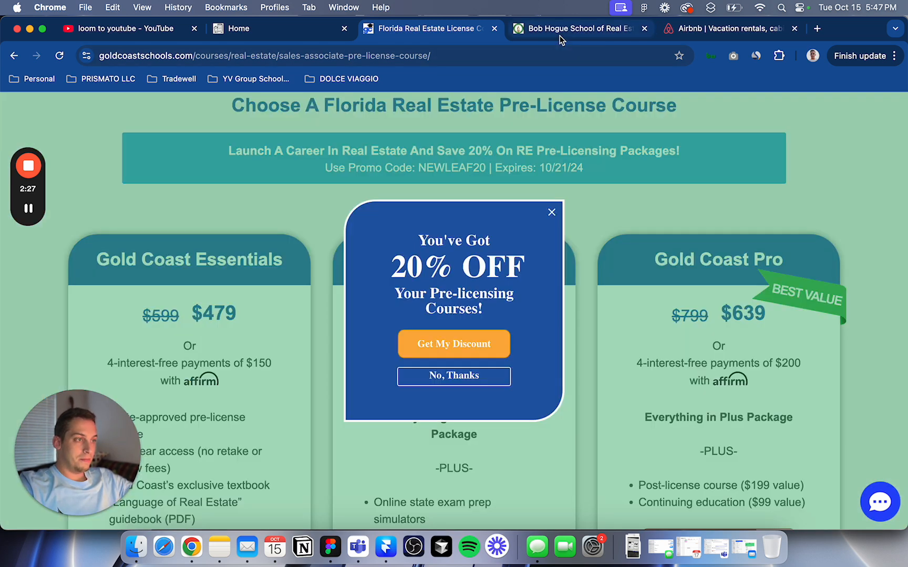
left_click(551, 212)
scroll(304, 343, "down", 5)
scroll(304, 342, "up", 15)
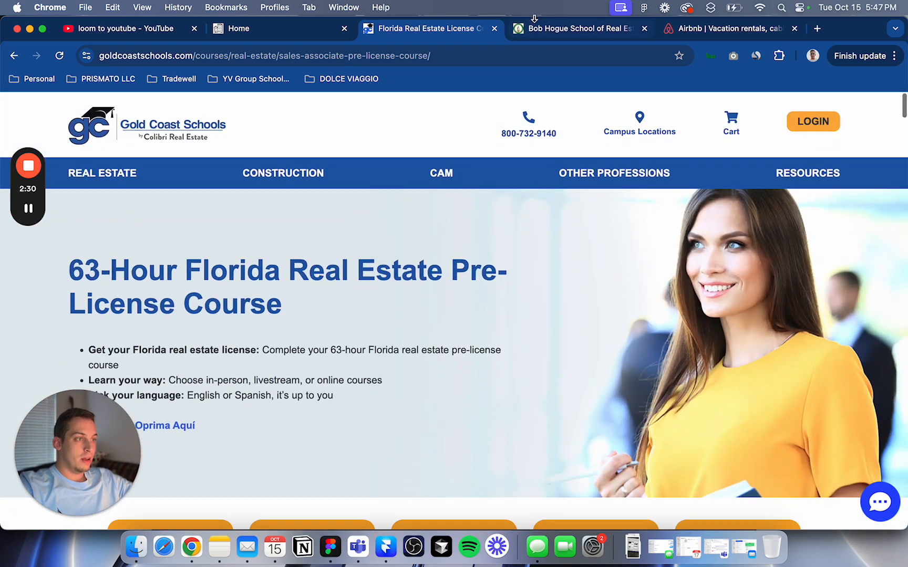
Step: Switch to the Bob Hogue School of Real Estate site and review its home page layout and course listings
left_click(534, 29)
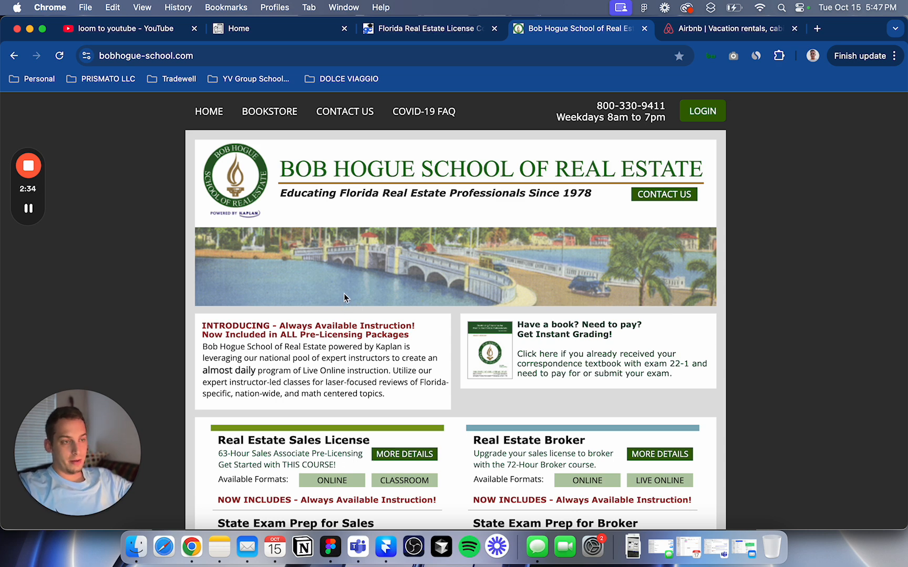
scroll(315, 298, "down", 4)
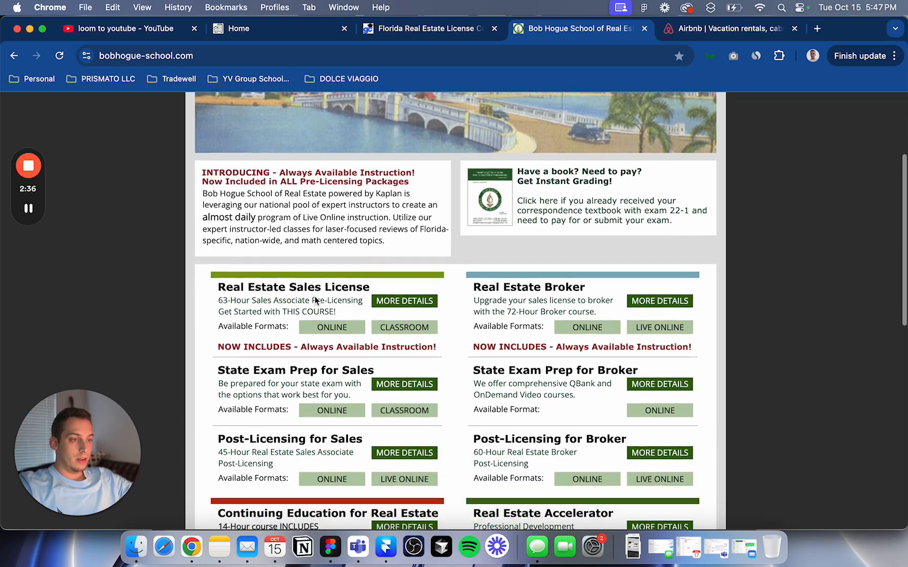
scroll(316, 301, "down", 1)
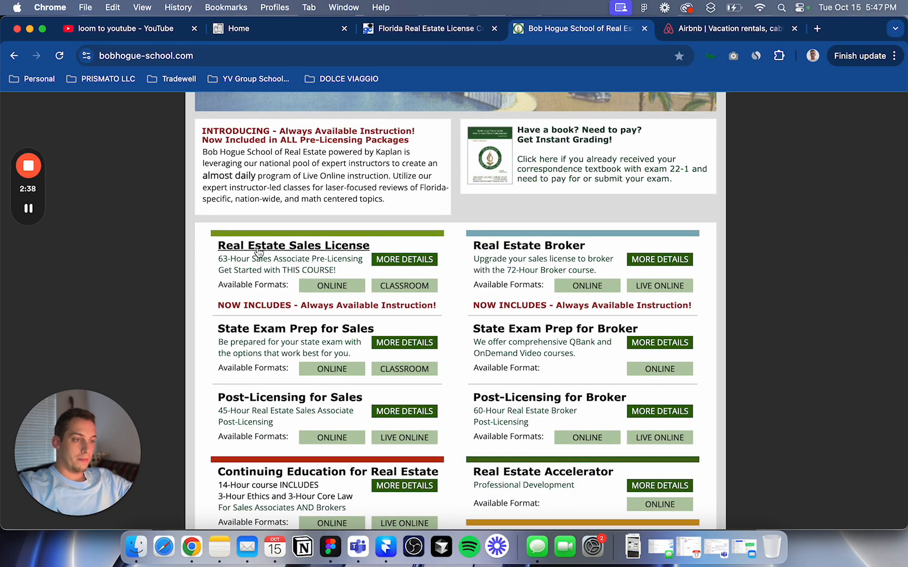
scroll(258, 252, "up", 5)
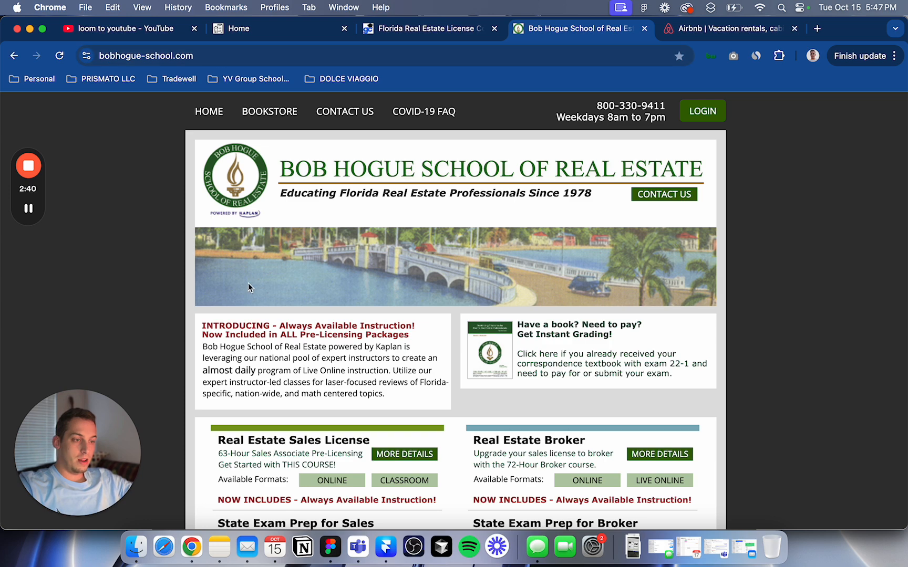
scroll(248, 287, "down", 4)
scroll(289, 302, "up", 4)
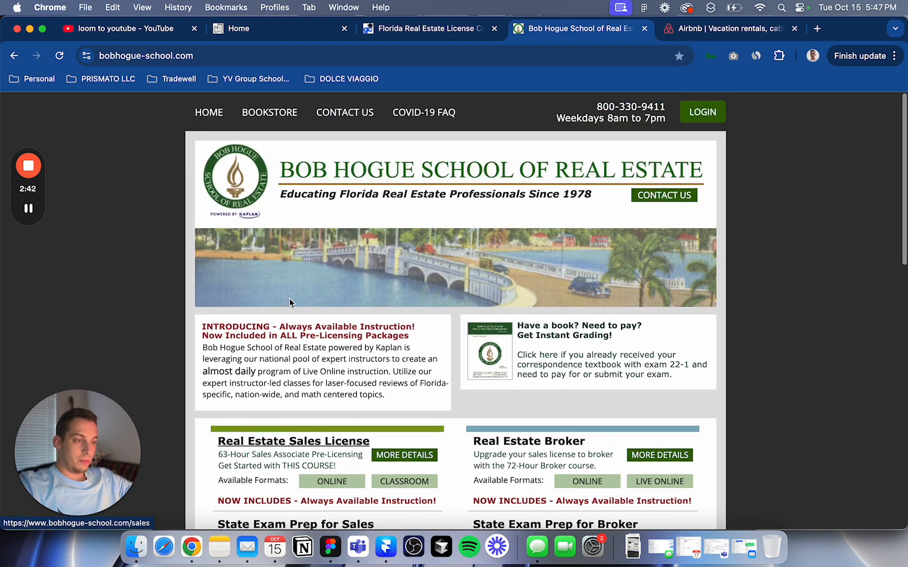
Step: Open the Real Estate Sales License course page and examine its self-paced online packages
left_click(272, 446)
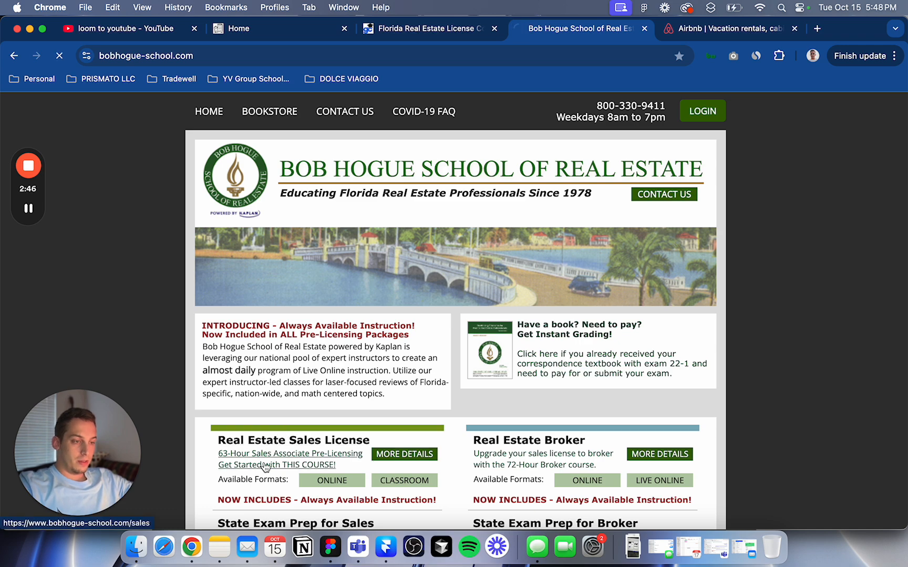
scroll(356, 424, "down", 3)
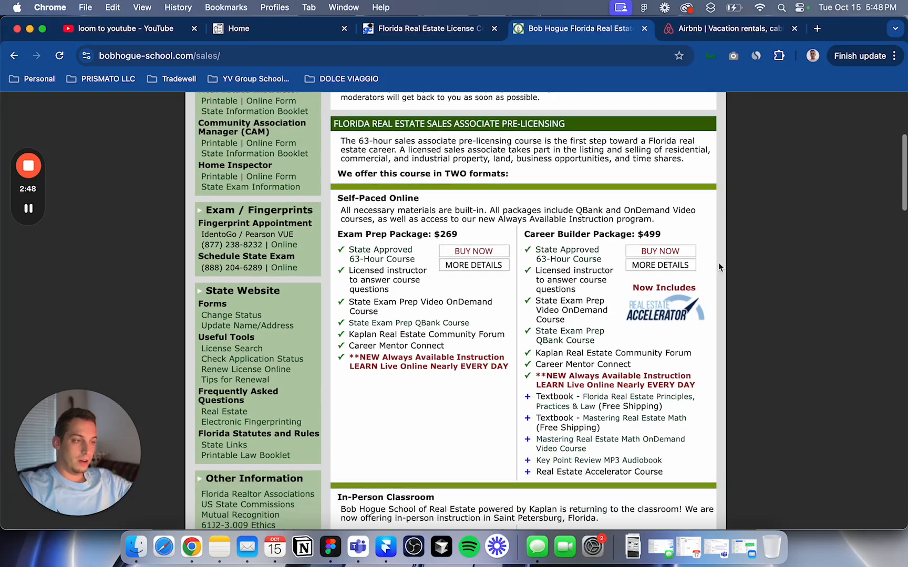
Step: Open the purchase page for the $269 Exam Prep Package and review its package details
scroll(470, 234, "down", 5)
scroll(470, 235, "up", 8)
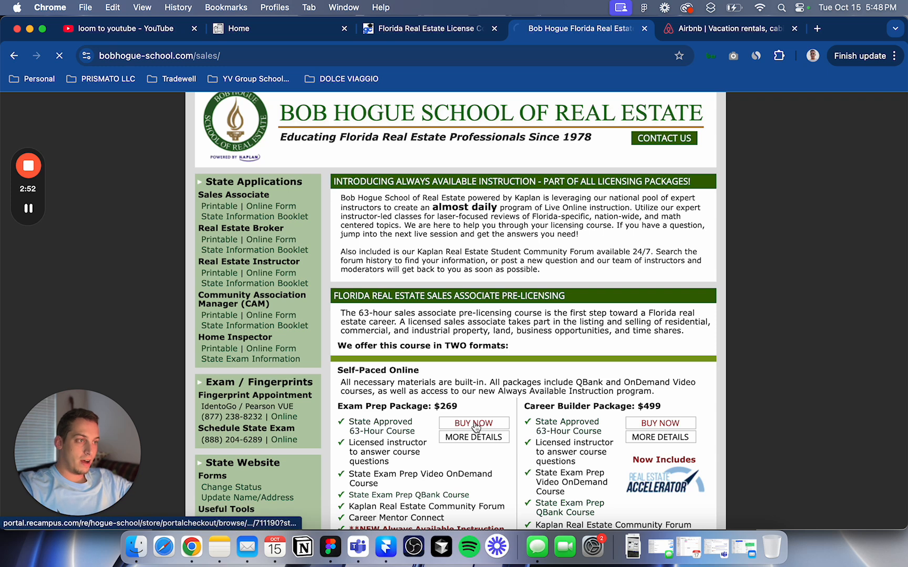
left_click(474, 425)
left_click(123, 57)
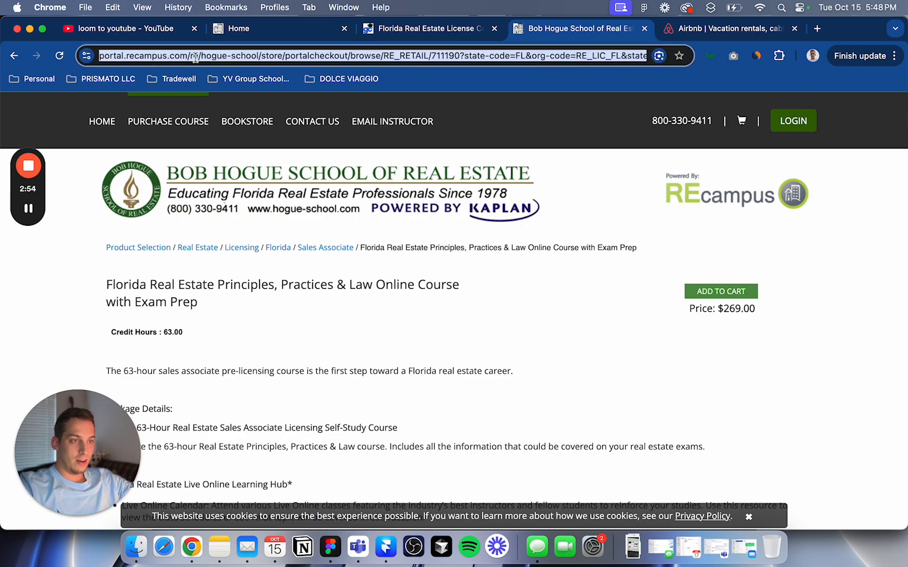
scroll(224, 312, "down", 3)
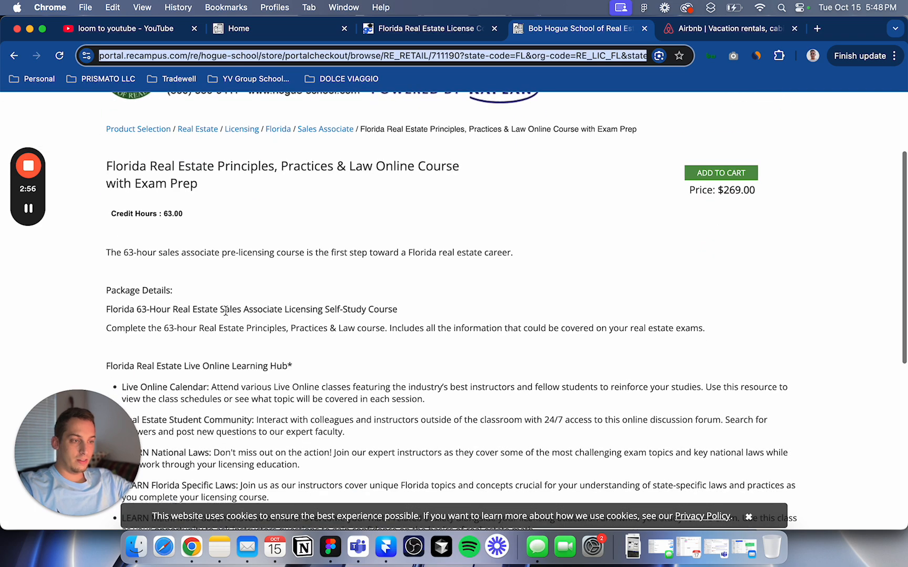
Step: Return to the Bob Hogue home page, review its course listings, and go back to the YV Group School site
scroll(292, 294, "left", 5)
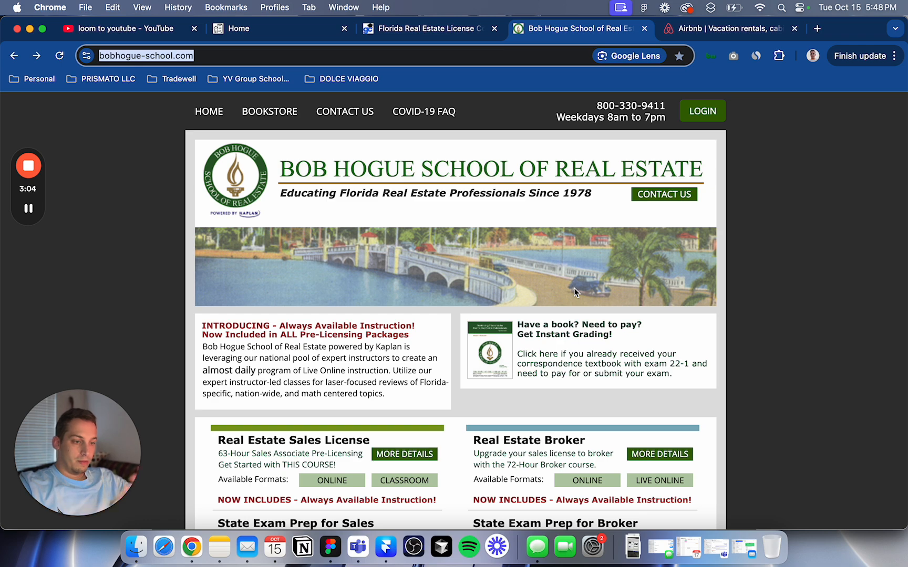
scroll(574, 288, "down", 5)
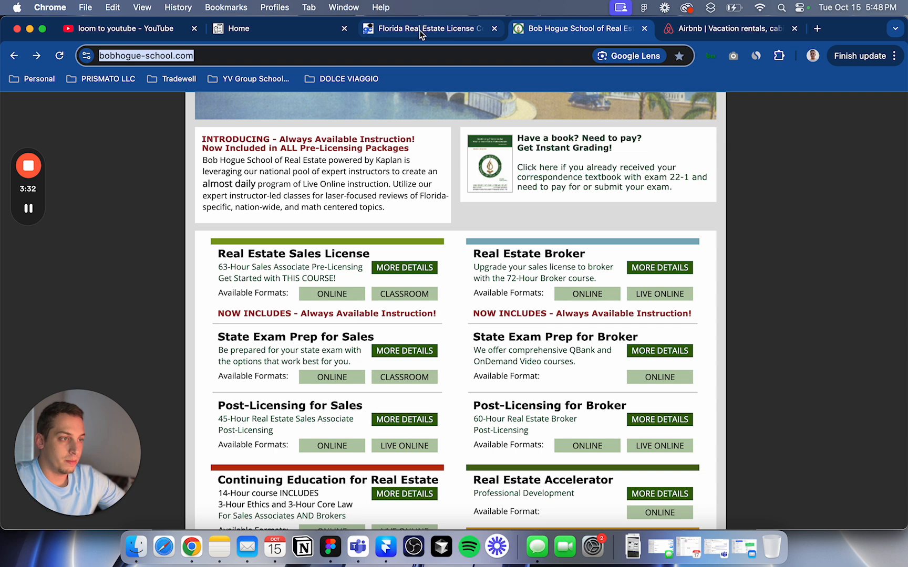
left_click(375, 29)
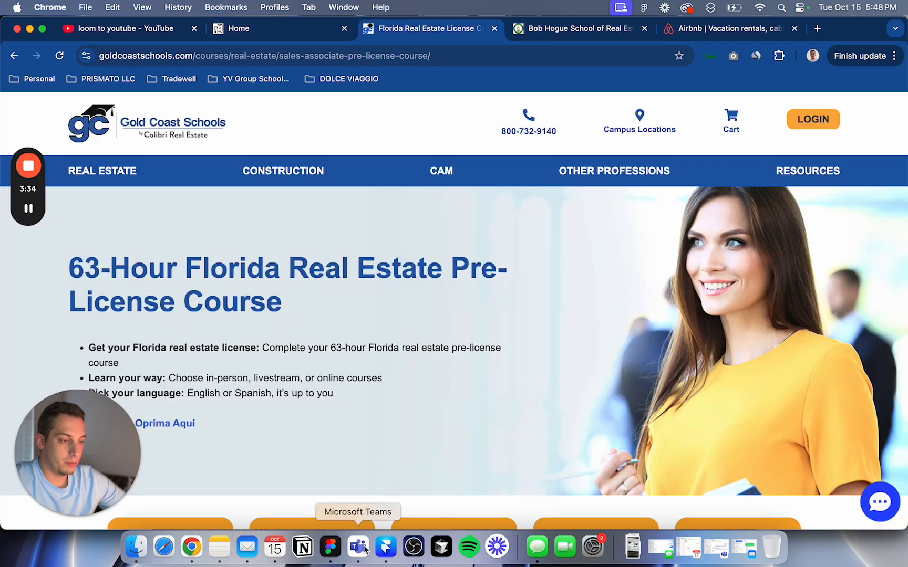
left_click(293, 32)
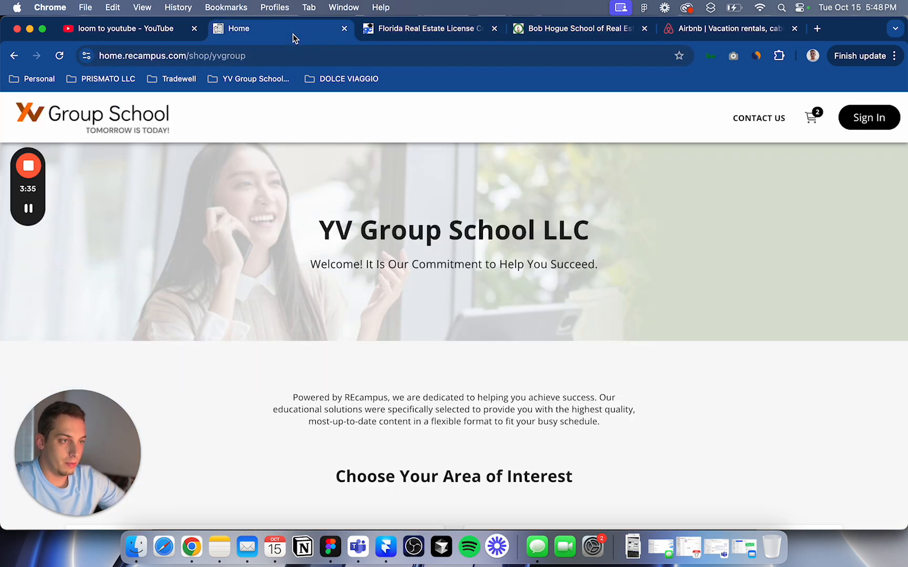
Step: Switch to Framer and reorder the open projects so Homepage - YV Group School comes after YV SCHOOL SITE
left_click(386, 560)
left_click(263, 31)
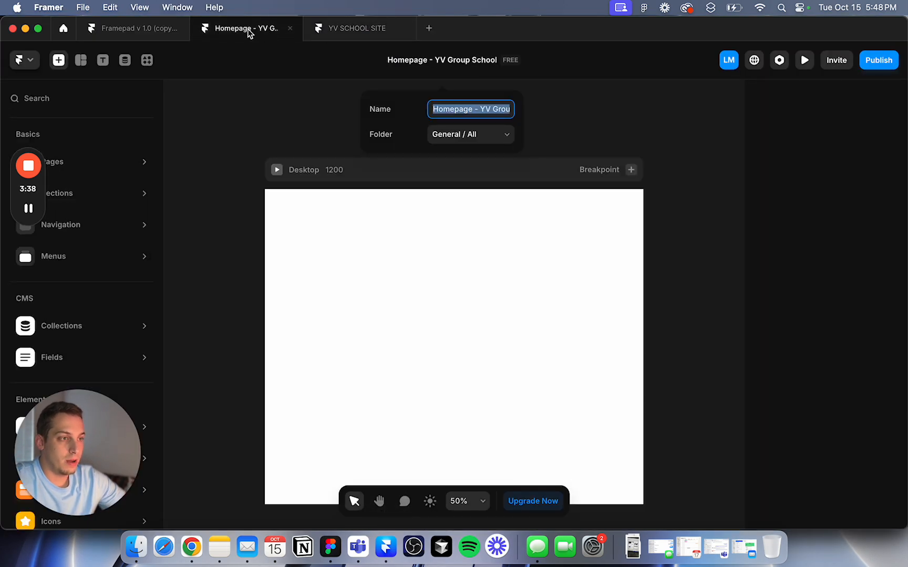
left_click_drag(249, 32, 355, 34)
left_click(298, 110)
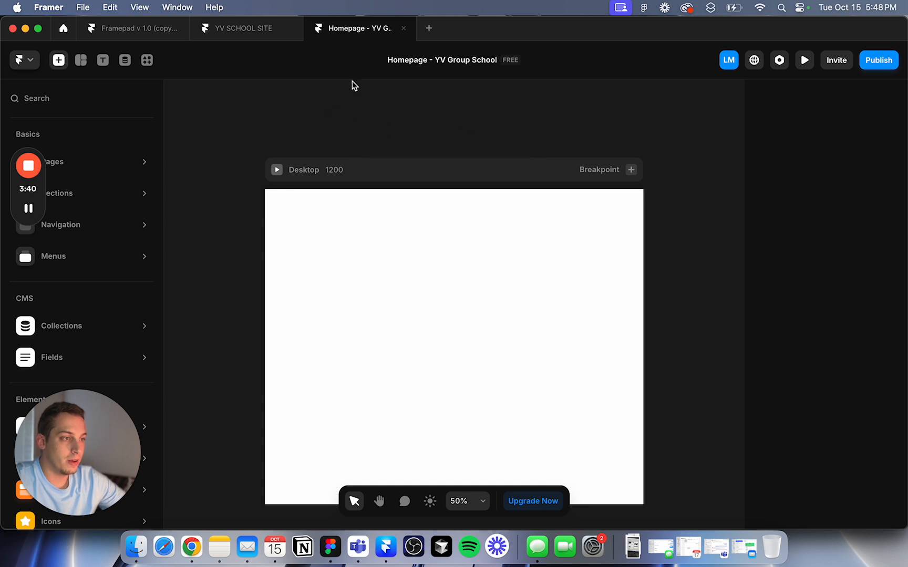
Step: Delete the photo beside the desktop layout on the YV SCHOOL SITE project's Home page
left_click(241, 33)
scroll(350, 172, "down", 3)
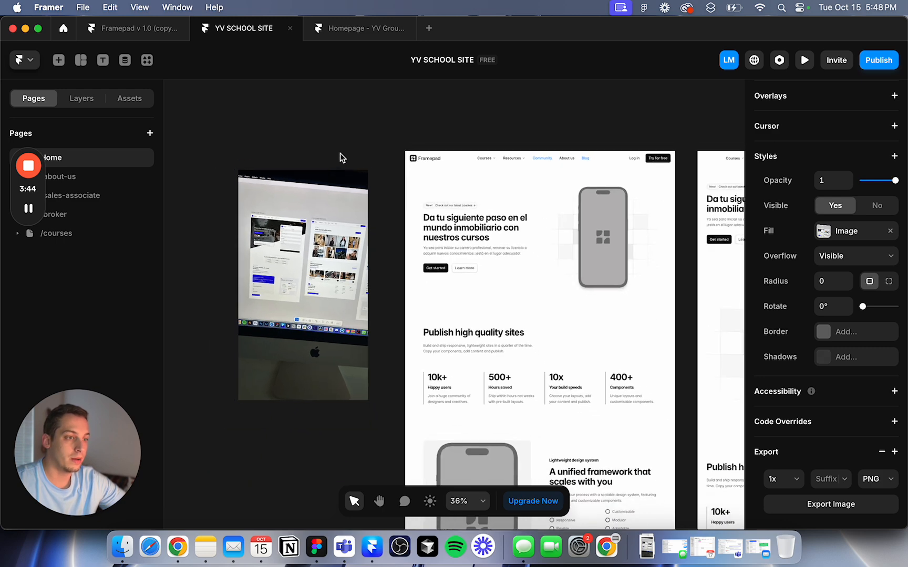
key("Delete")
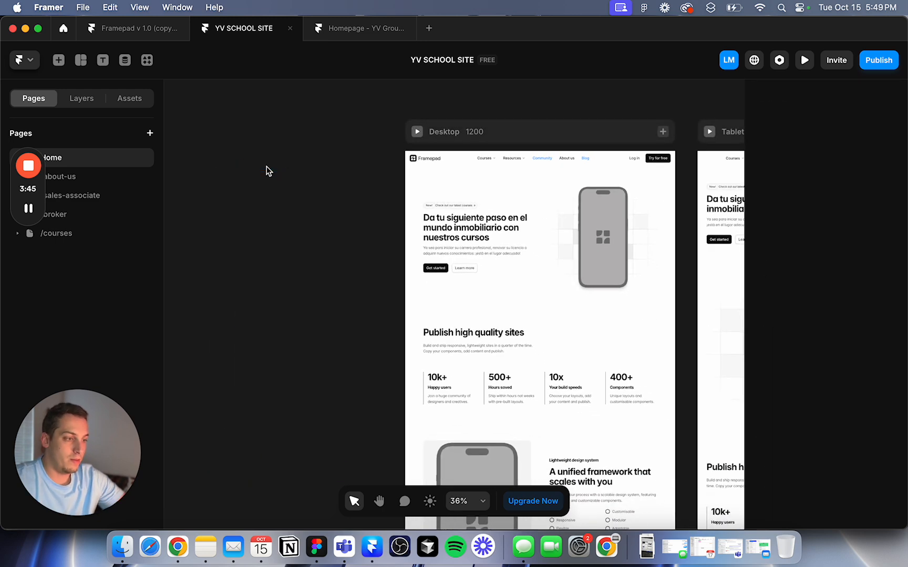
Step: Add Tablet (810) and Phone (390) breakpoints to the blank Home page of the Homepage - YV Group School project
left_click(363, 31)
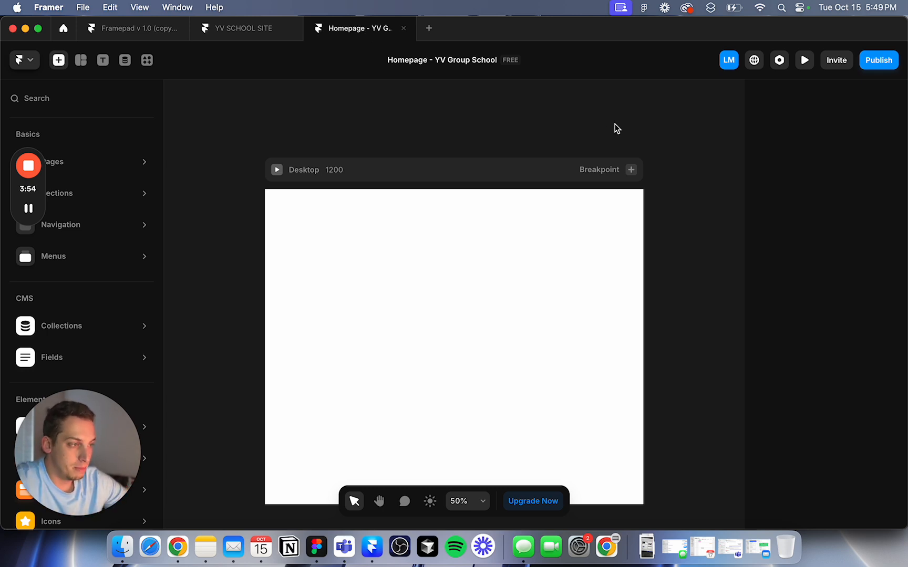
left_click(631, 169)
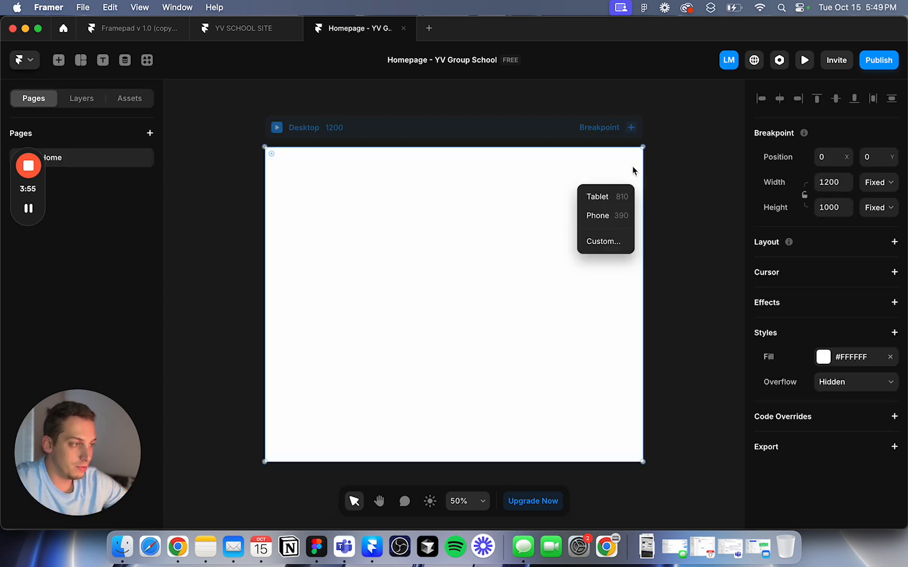
left_click(602, 195)
left_click(569, 126)
left_click(578, 152)
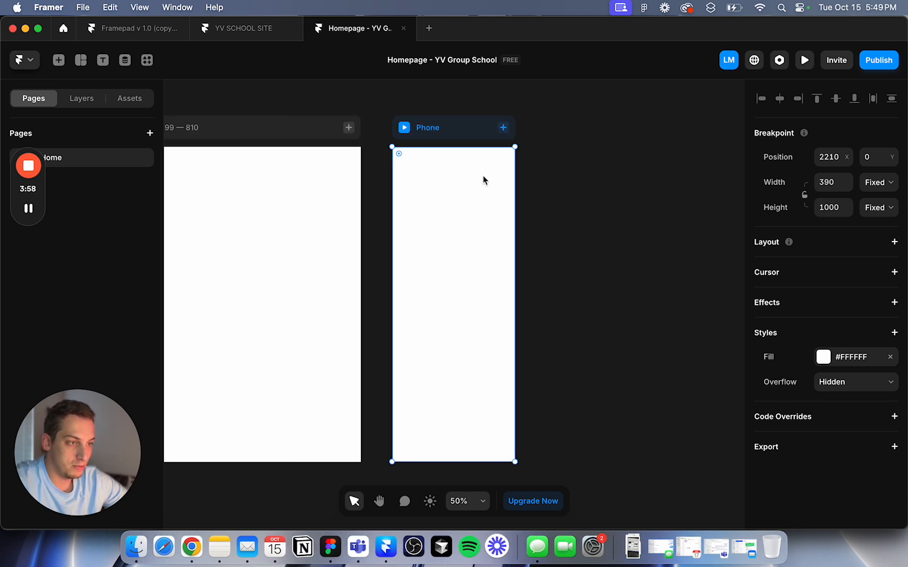
scroll(466, 177, "left", 10)
left_click(419, 114)
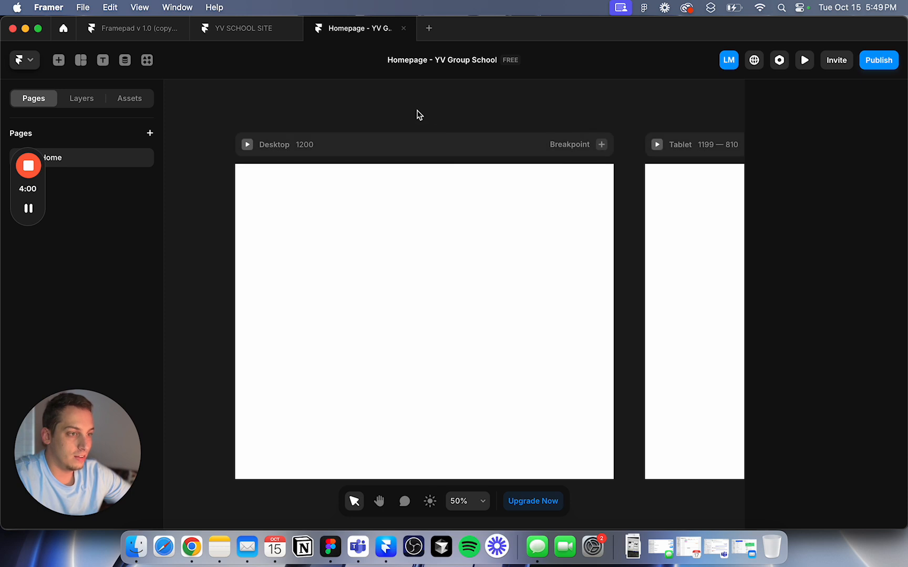
key("shift+1")
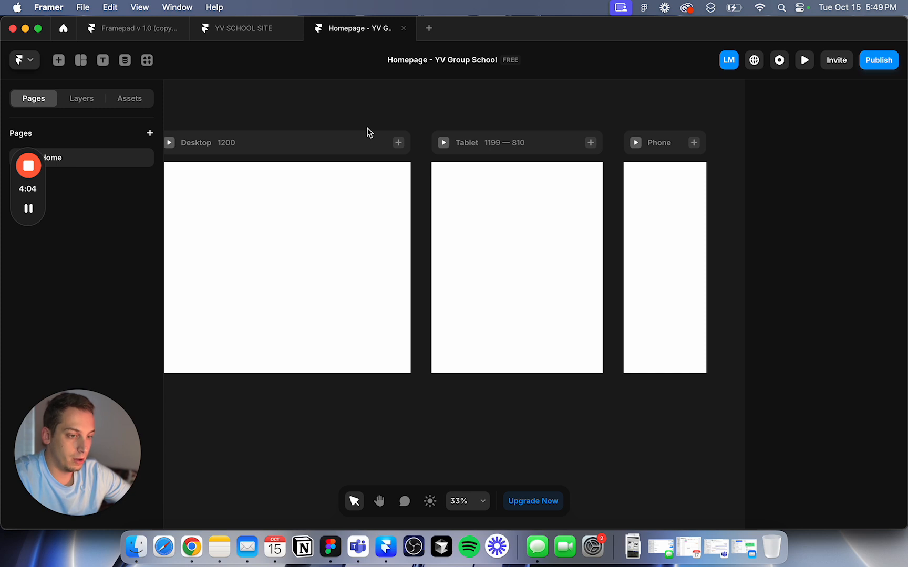
scroll(368, 132, "left", 3)
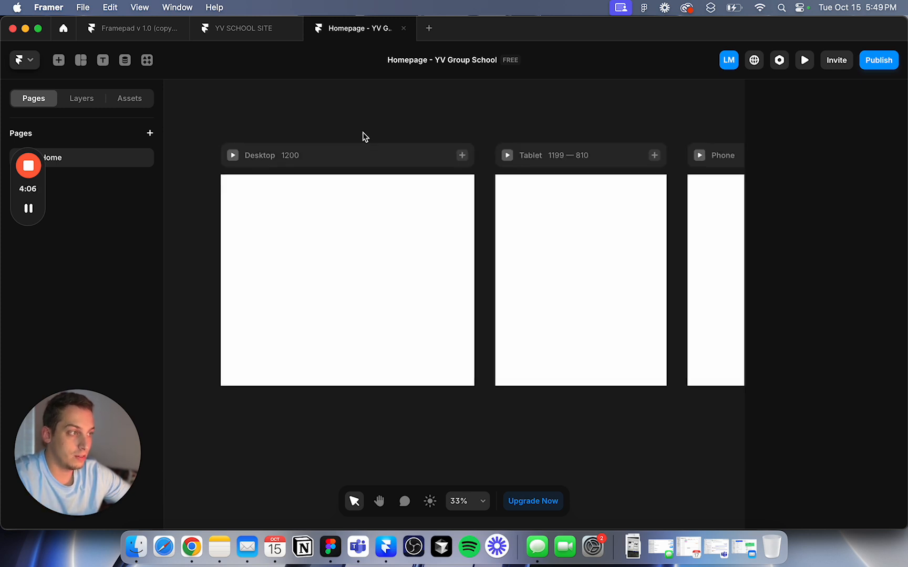
left_click(419, 168)
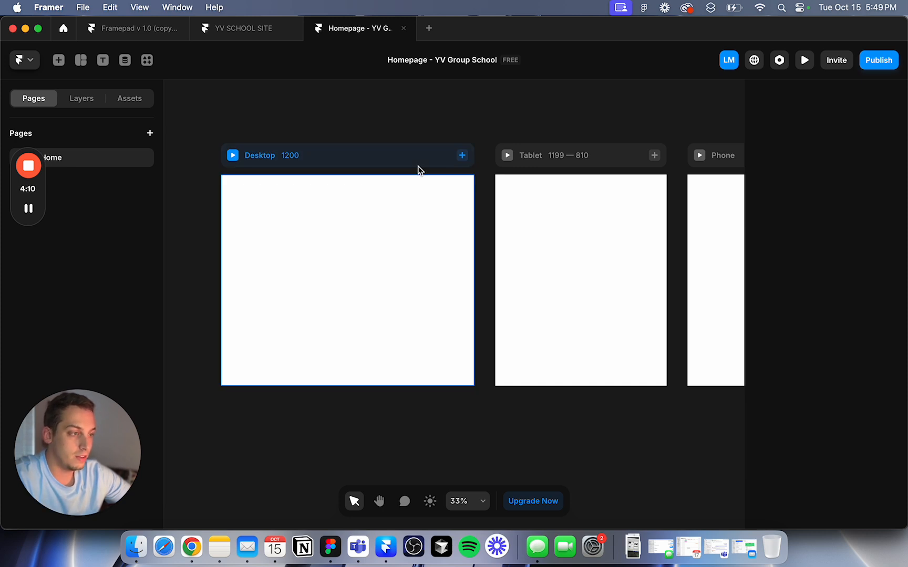
left_click(310, 119)
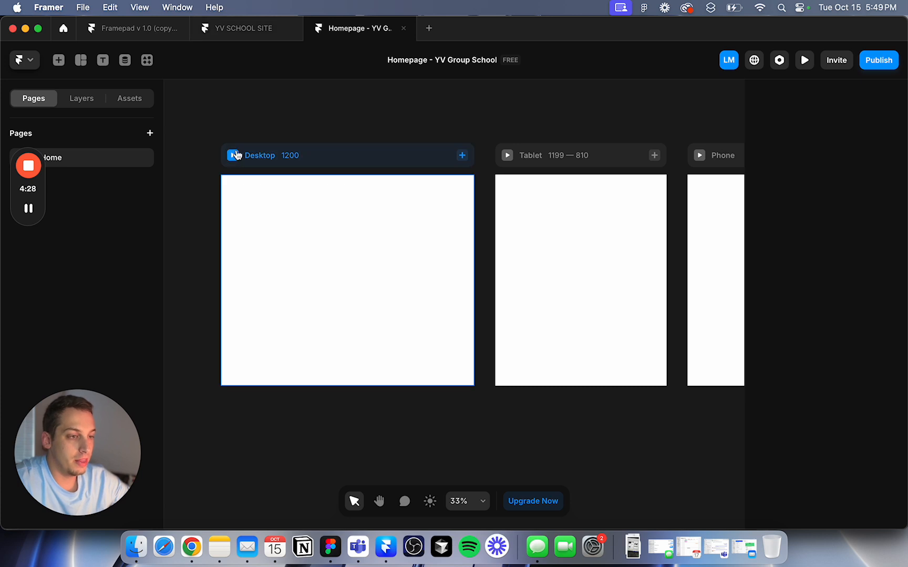
scroll(204, 145, "left", 4)
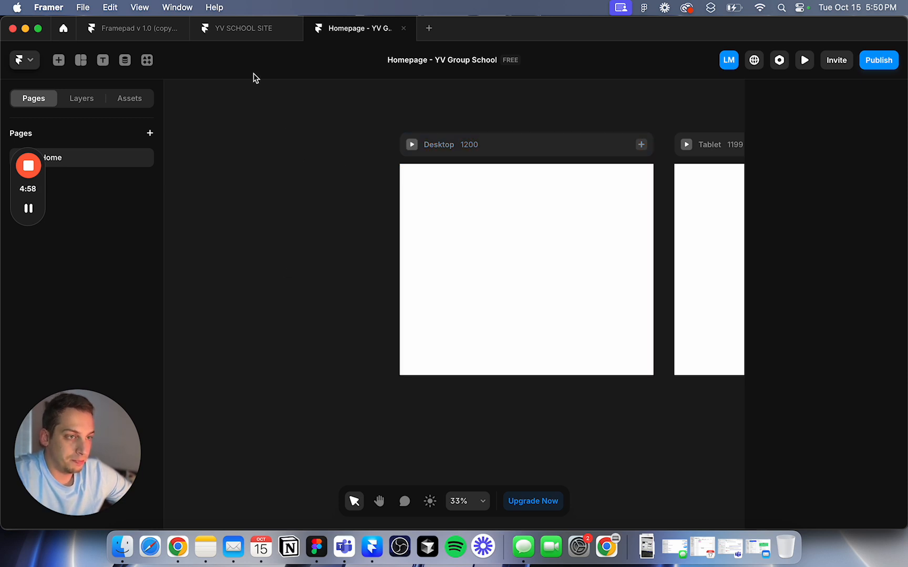
Step: Switch to the Framepad v 1.0 project and open its Navbar section page
left_click(128, 30)
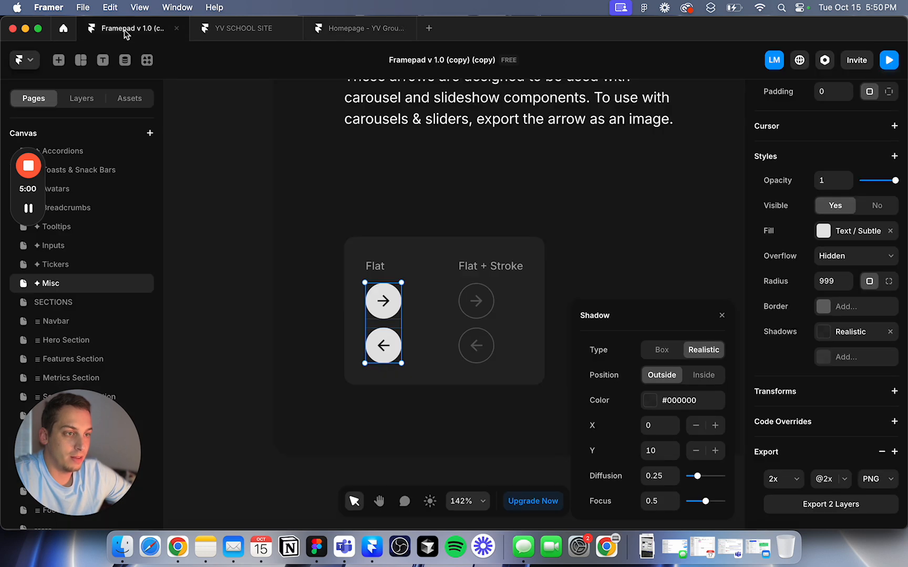
left_click(239, 180)
scroll(238, 180, "down", 5)
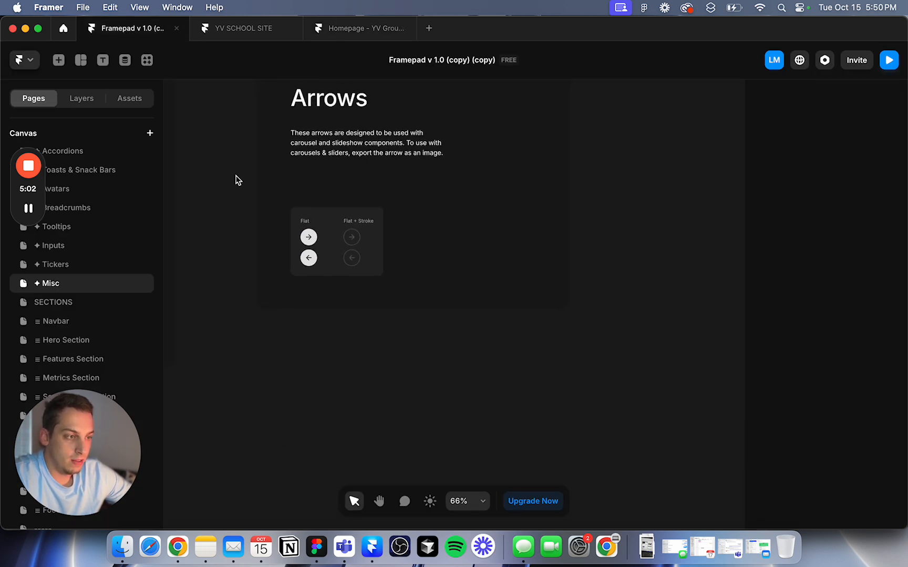
scroll(238, 180, "up", 2)
scroll(239, 180, "left", 2)
scroll(235, 180, "down", 6)
scroll(231, 183, "left", 3)
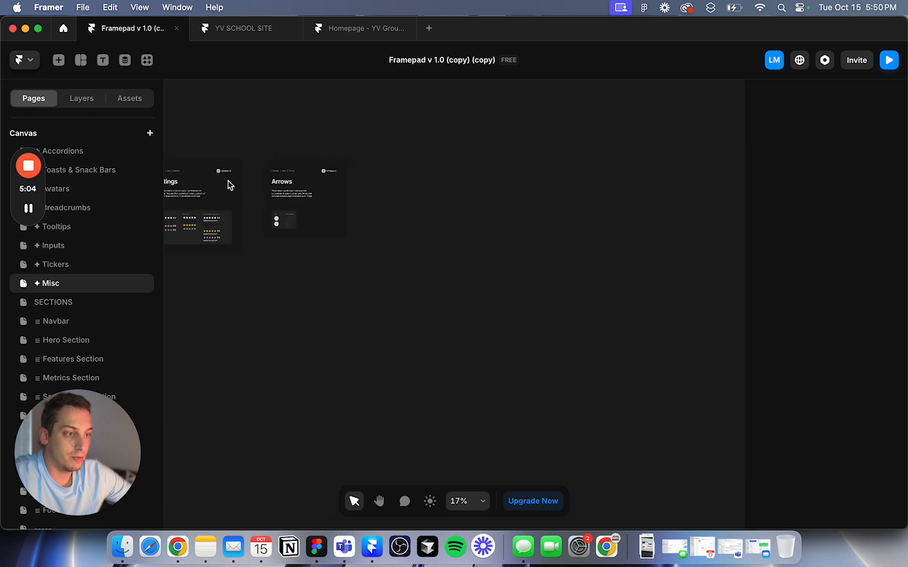
scroll(79, 294, "down", 2)
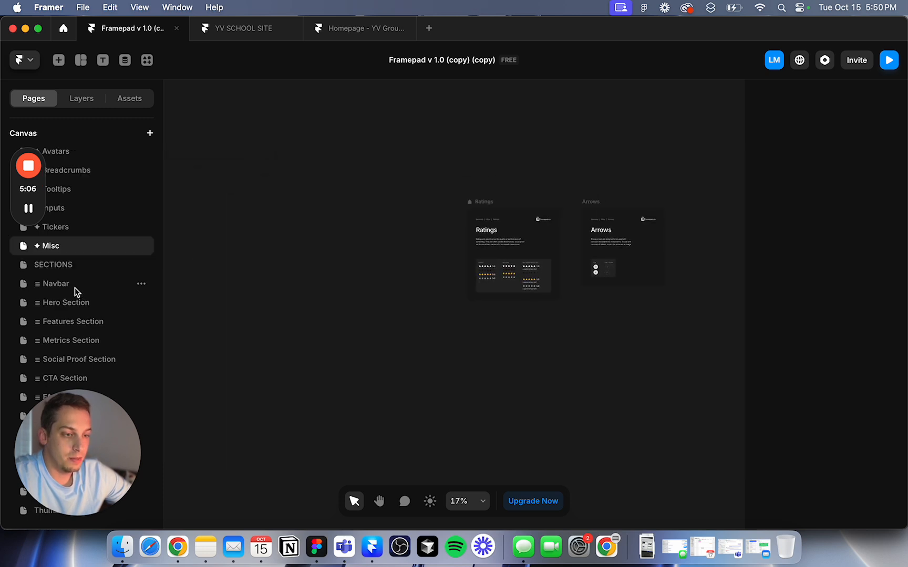
left_click(76, 291)
Step: Compare the Framepad navbar designs, checking Navbar / Simple-03 and Navbar / Simple-04, and select Simple-03
scroll(290, 191, "left", 5)
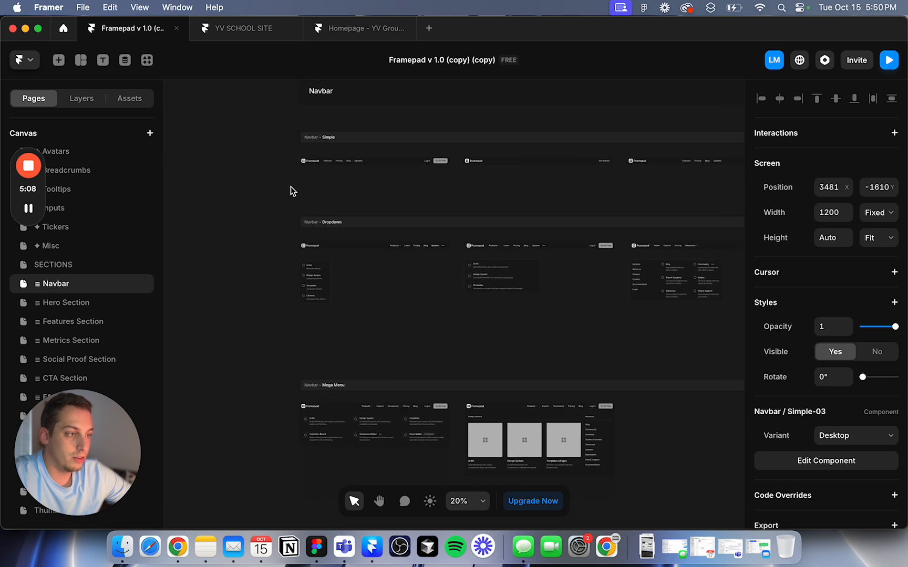
scroll(291, 191, "right", 3)
scroll(291, 191, "up", 1)
scroll(291, 191, "down", 2)
left_click(351, 210)
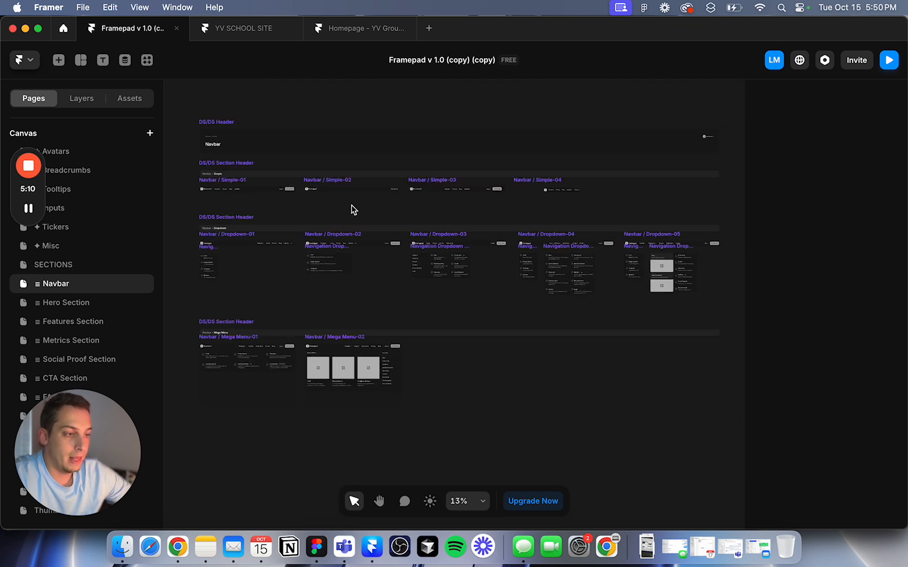
left_click(425, 180)
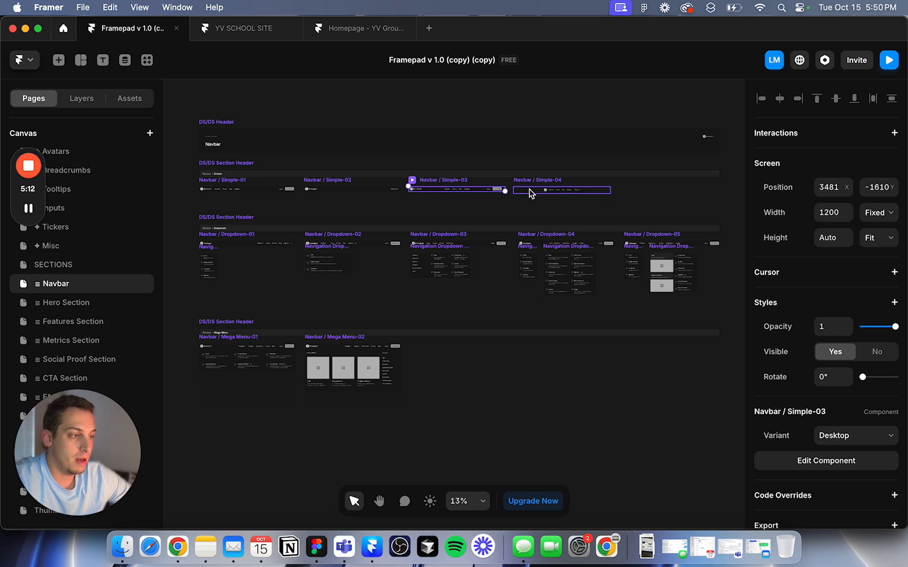
left_click(549, 189)
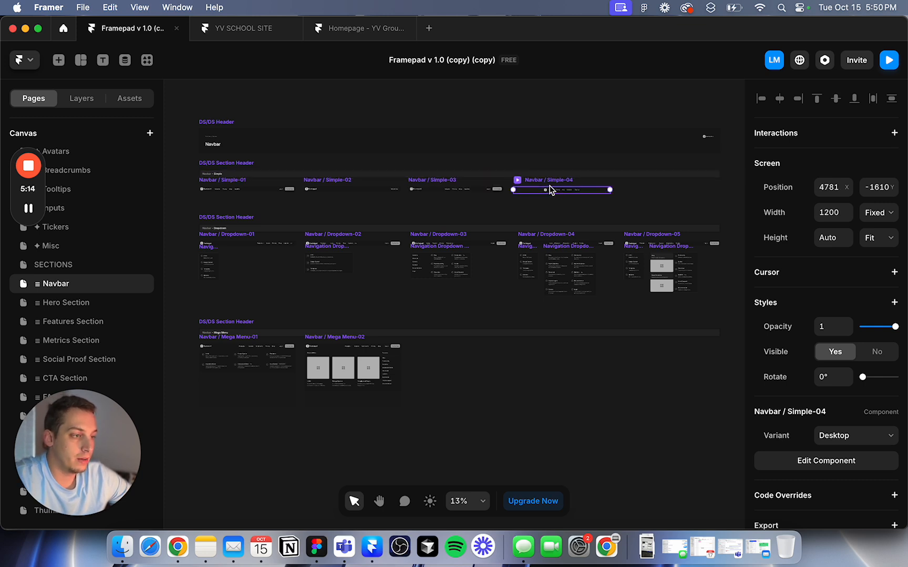
left_click(418, 184)
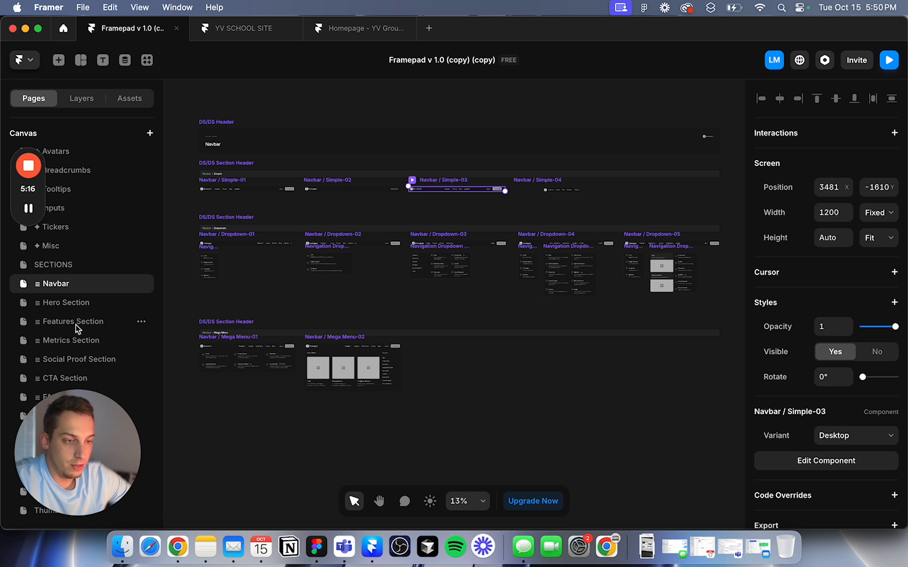
Step: Look through the Hero Section and Features Section pages, and return to the Navbar page for a closer view of Navbar / Simple-03
scroll(71, 322, "up", 5)
scroll(81, 349, "down", 10)
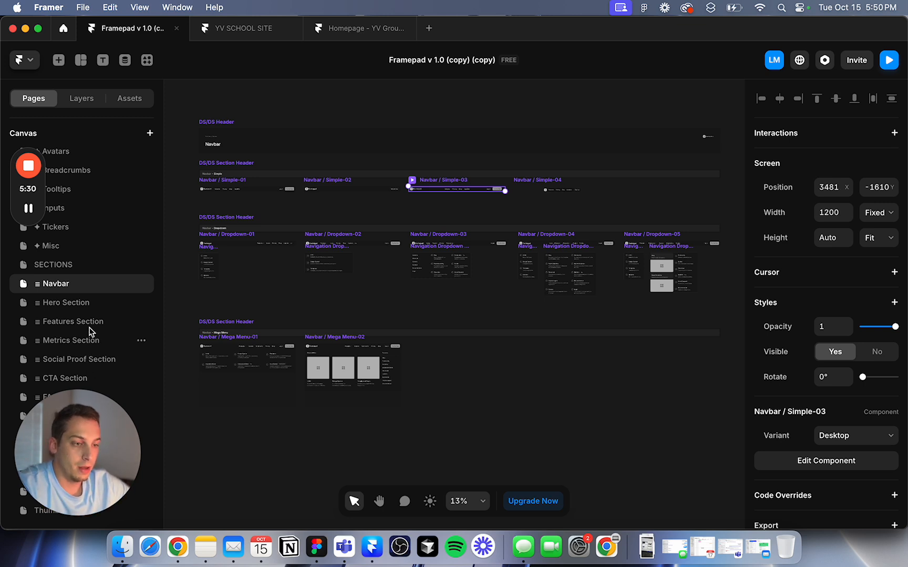
left_click(62, 305)
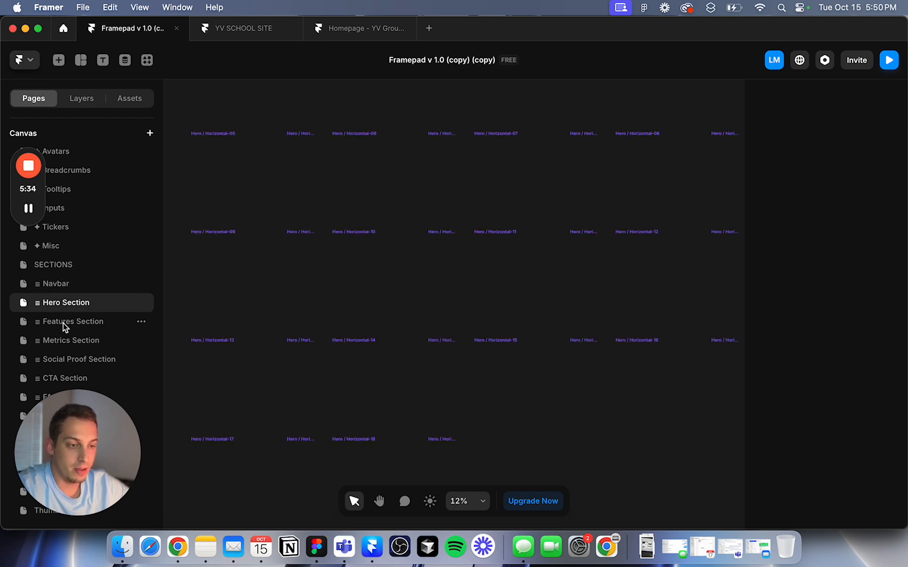
left_click(85, 323)
left_click(65, 286)
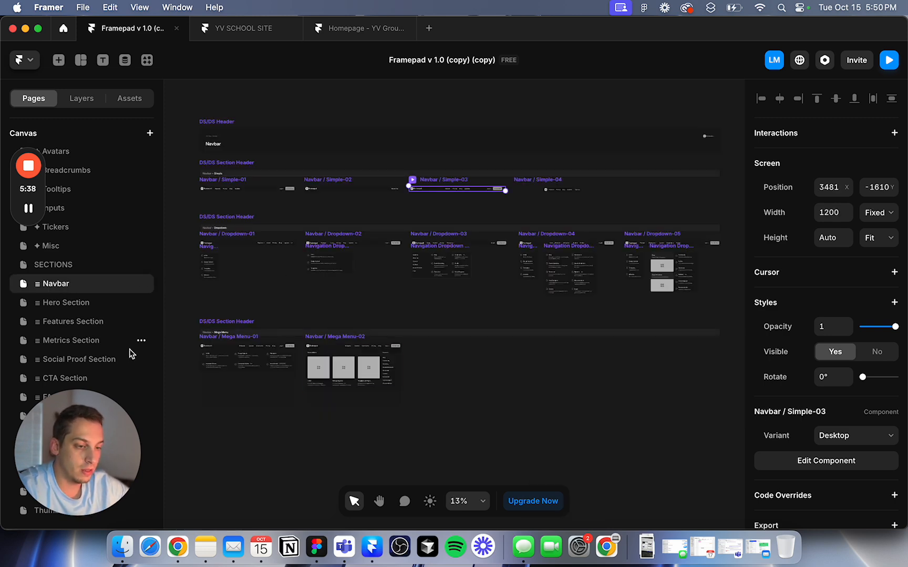
scroll(415, 181, "up", 5)
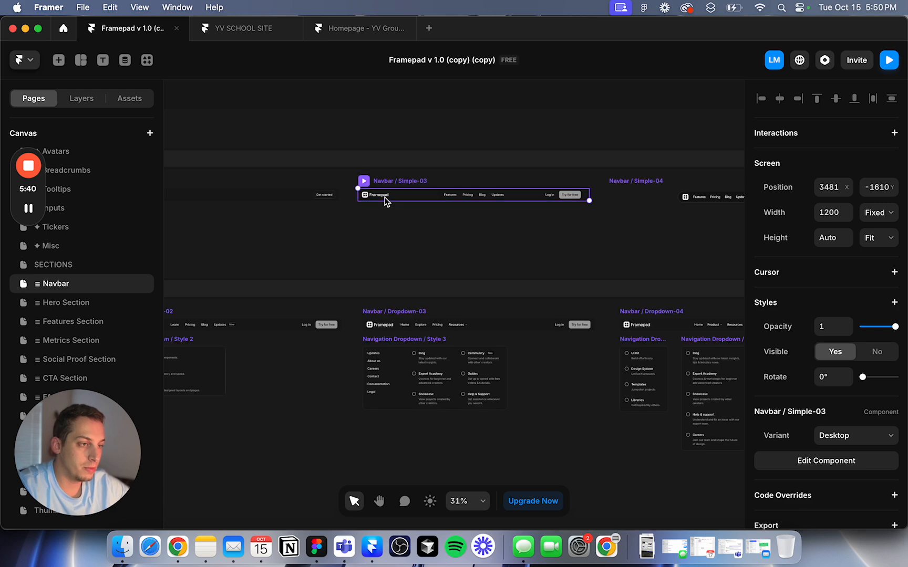
Step: Switch to Chrome and examine the header and navigation of the Gold Coast Schools pre-license course page
left_click(178, 547)
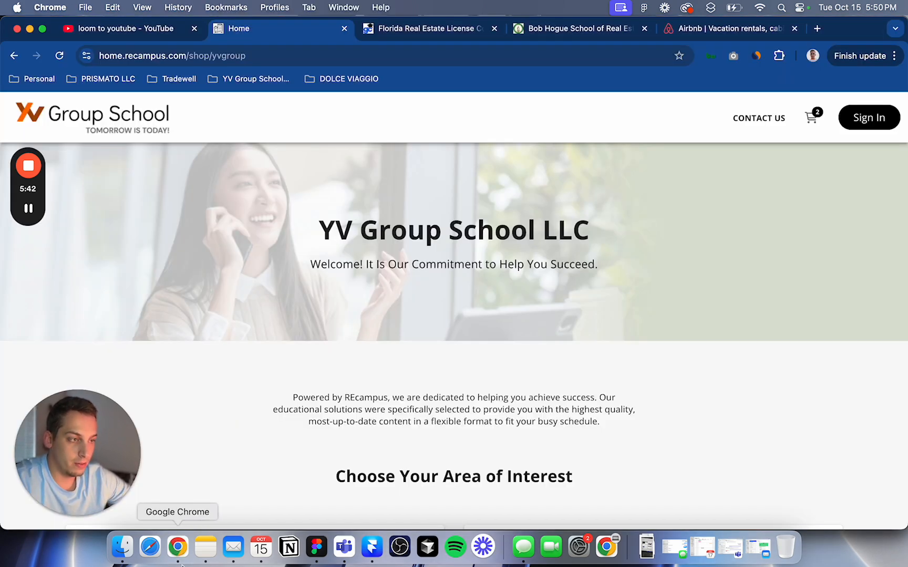
left_click(452, 30)
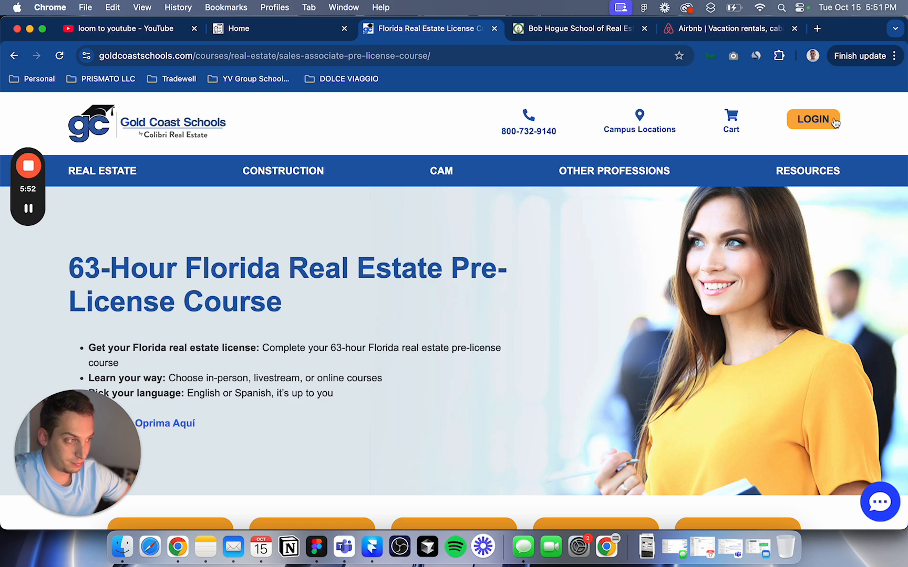
Step: Examine the header of the Bob Hogue School of Real Estate site and its student sign-in page
left_click(577, 31)
scroll(586, 257, "up", 5)
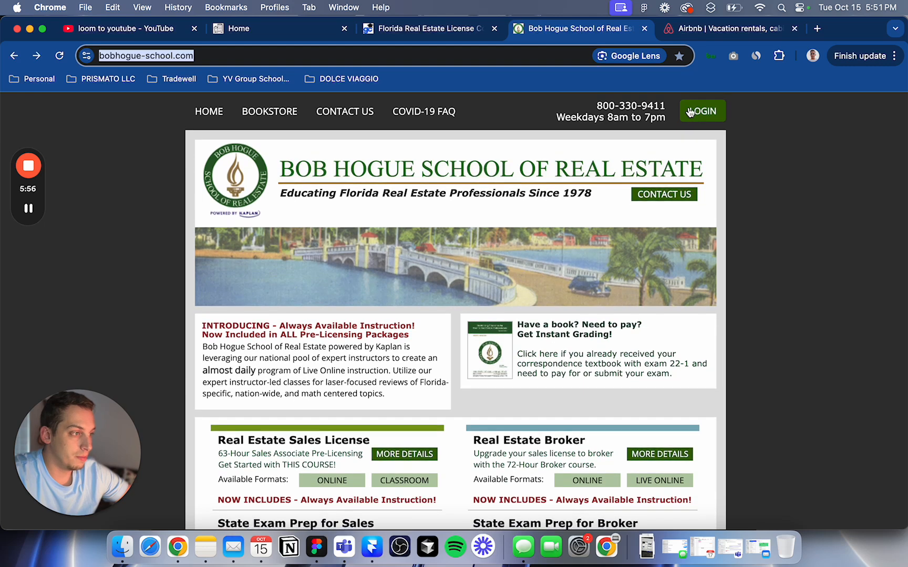
left_click(691, 112)
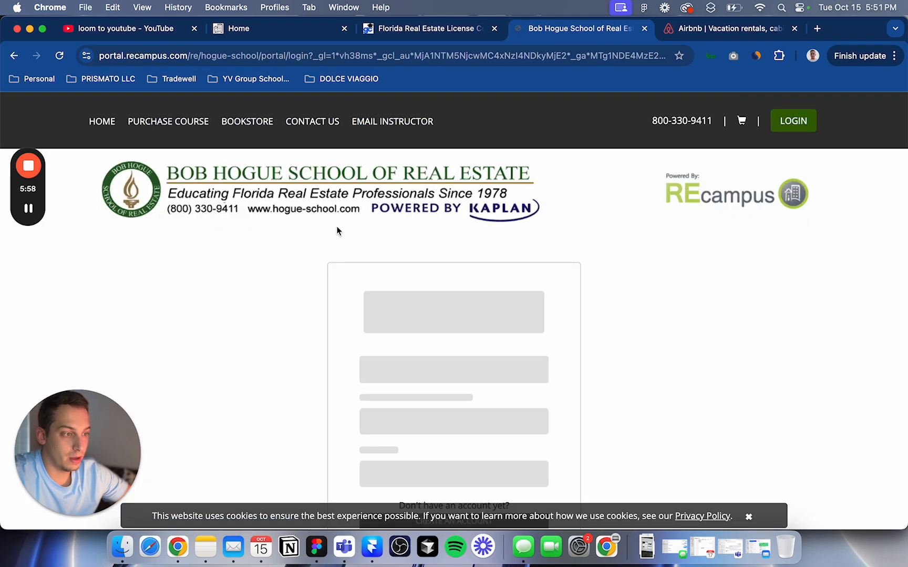
scroll(305, 211, "up", 2)
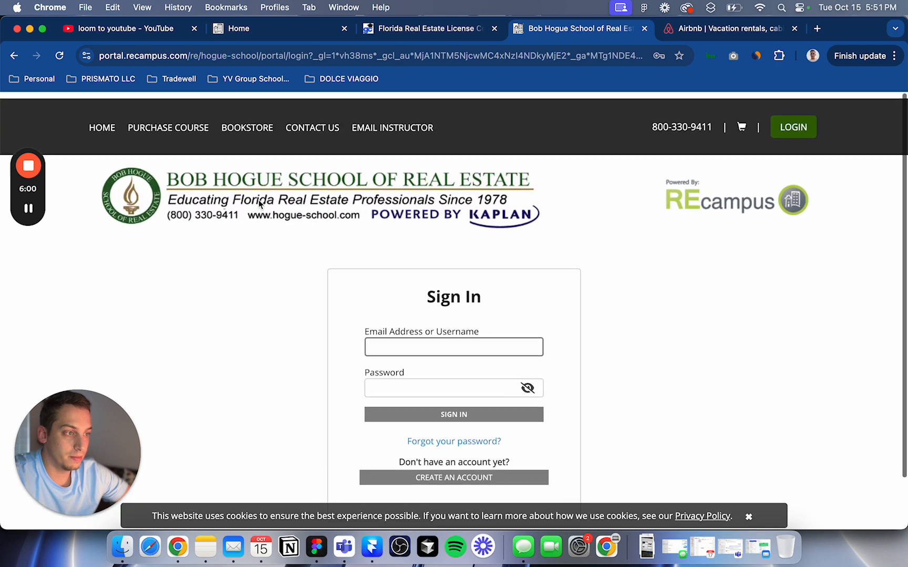
scroll(257, 203, "left", 5)
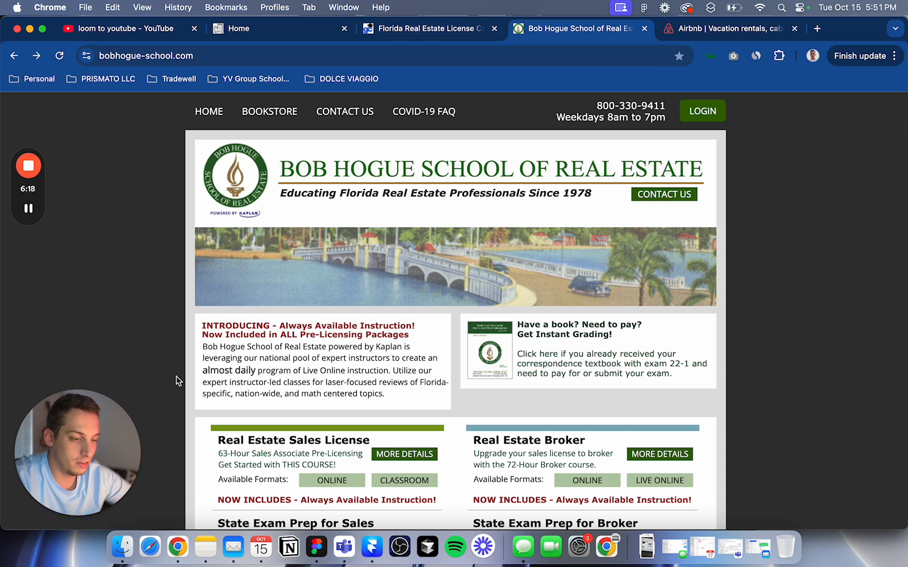
Step: Switch to Framer, copy Navbar / Simple-03 into the Homepage - YV Group School Desktop breakpoint, and close the YV SCHOOL SITE project
left_click(369, 560)
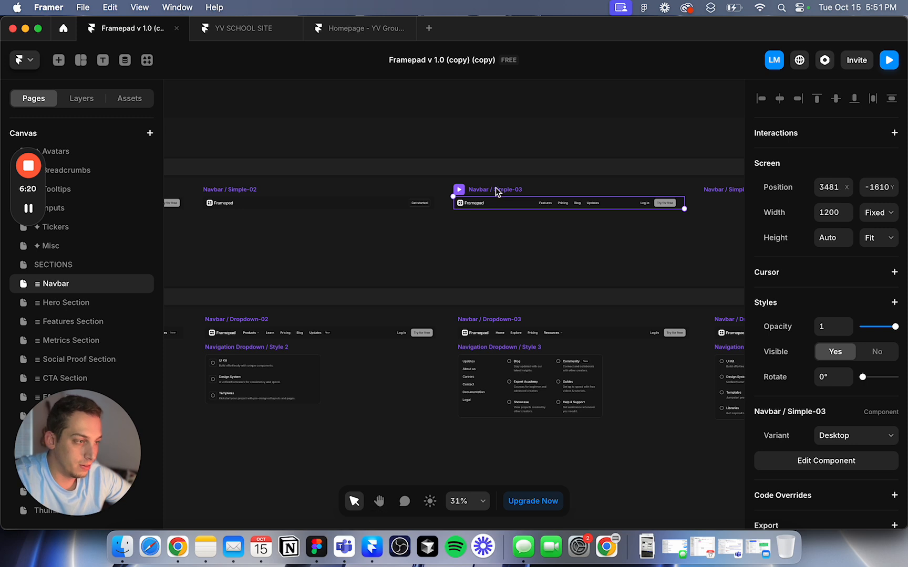
left_click(373, 238)
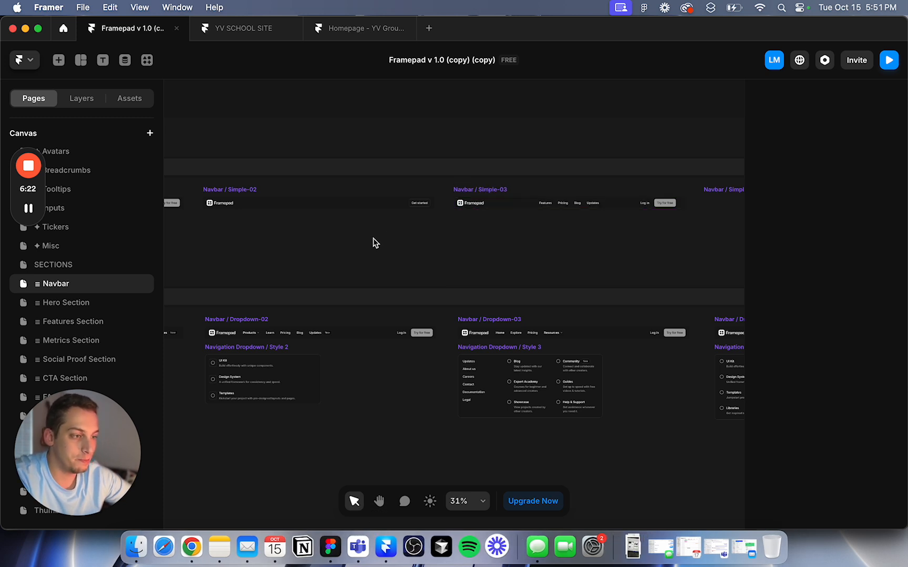
scroll(373, 238, "left", 5)
scroll(373, 238, "right", 10)
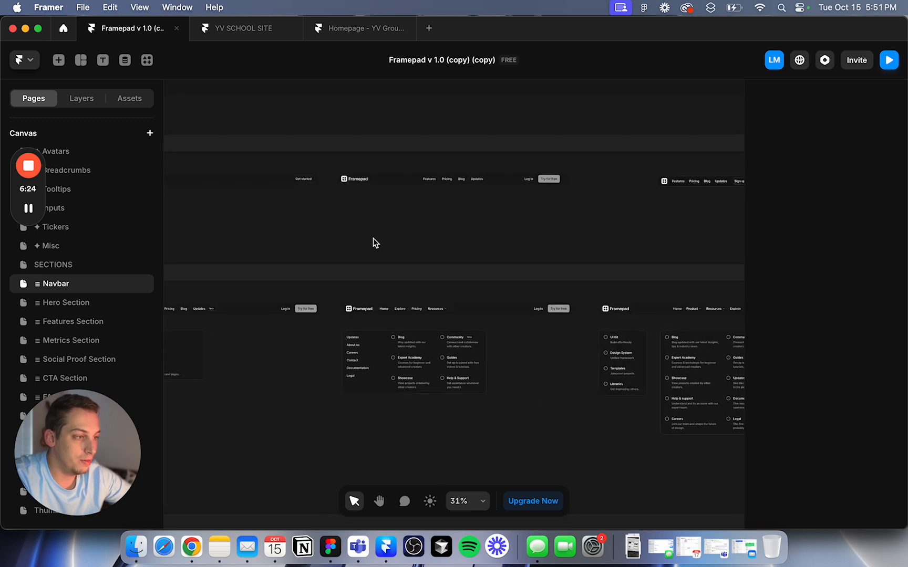
left_click(368, 178)
left_click(231, 28)
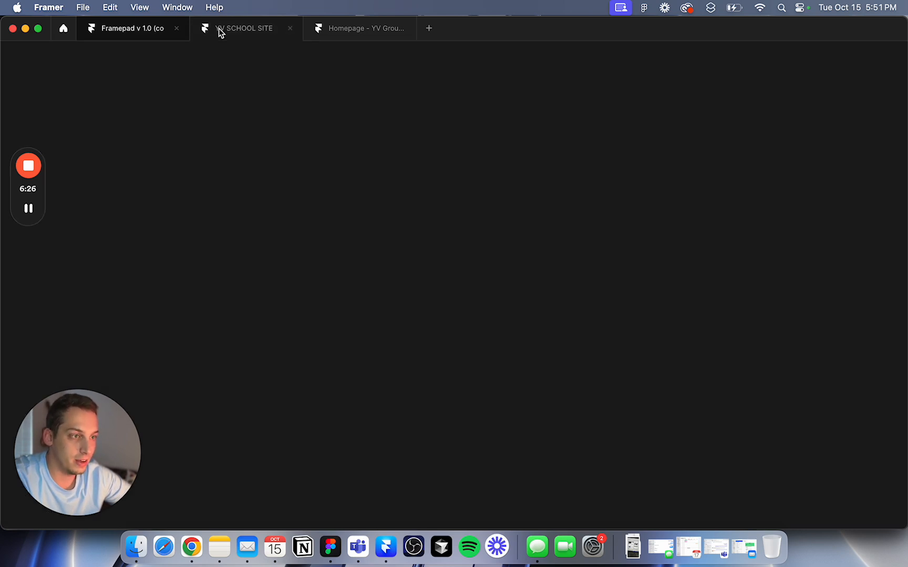
left_click(356, 33)
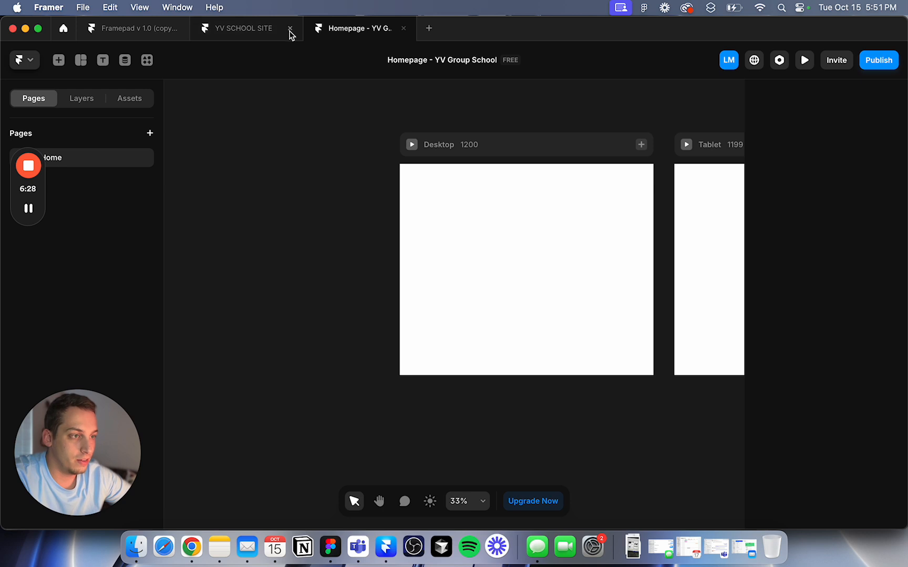
left_click(290, 28)
left_click(338, 151)
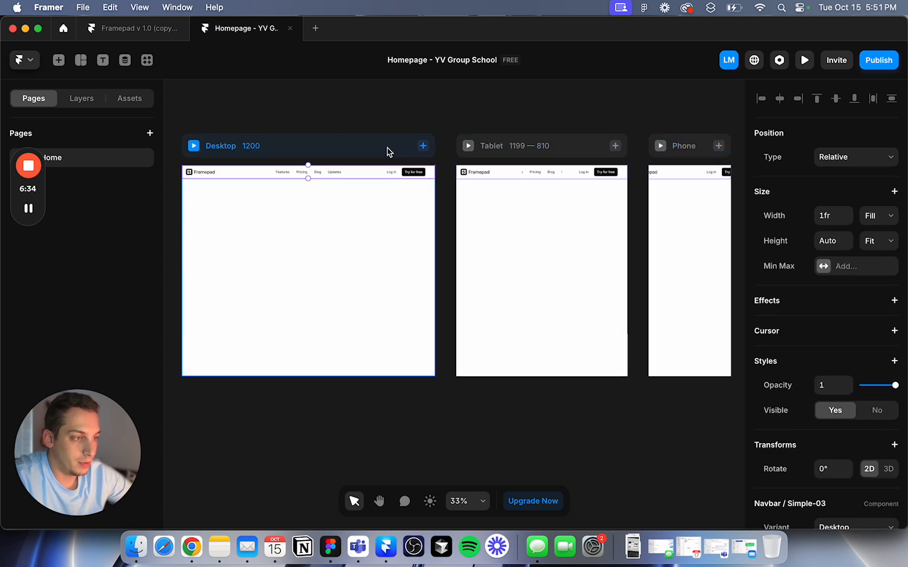
left_click(276, 109)
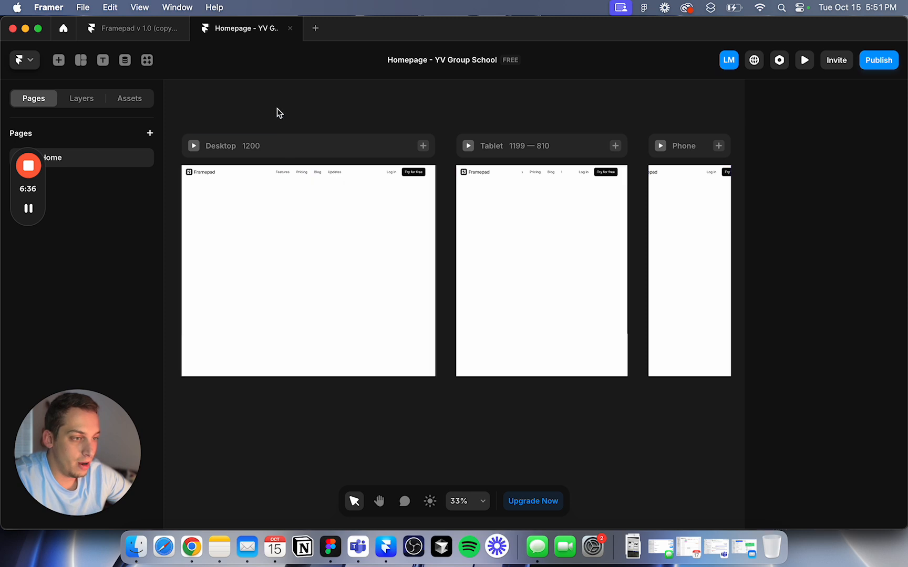
Step: Compare the navbar's properties on the Desktop and Tablet breakpoints of the homepage
left_click(353, 178)
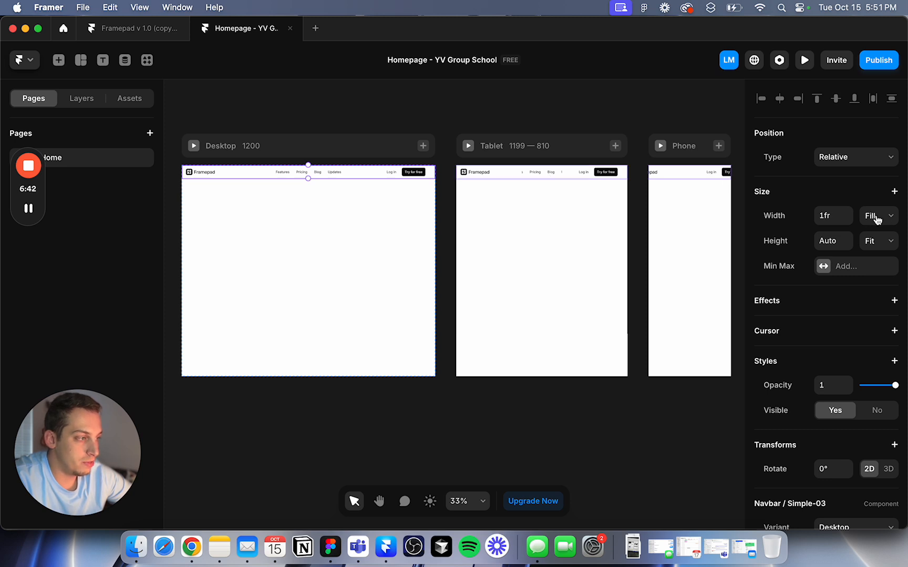
left_click(586, 177)
left_click(336, 173)
left_click(513, 174)
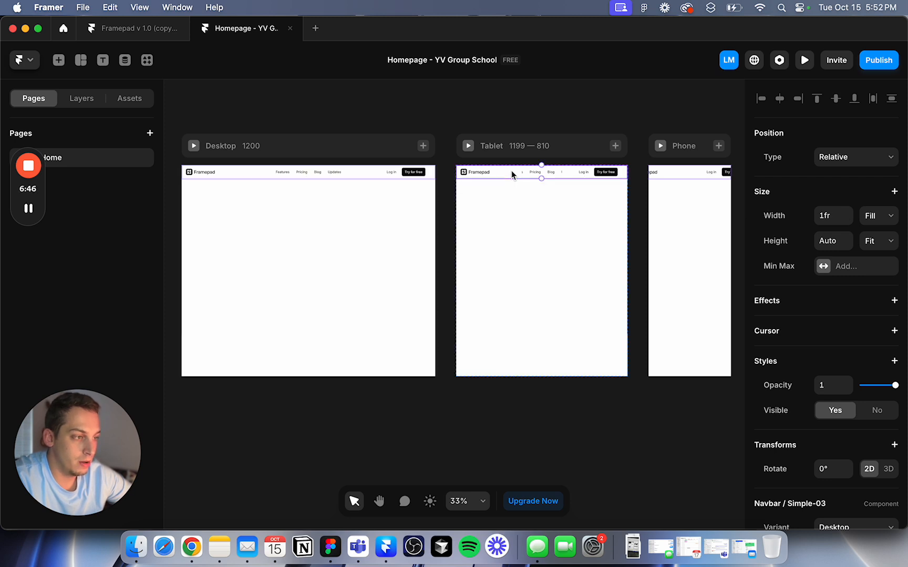
left_click(387, 175)
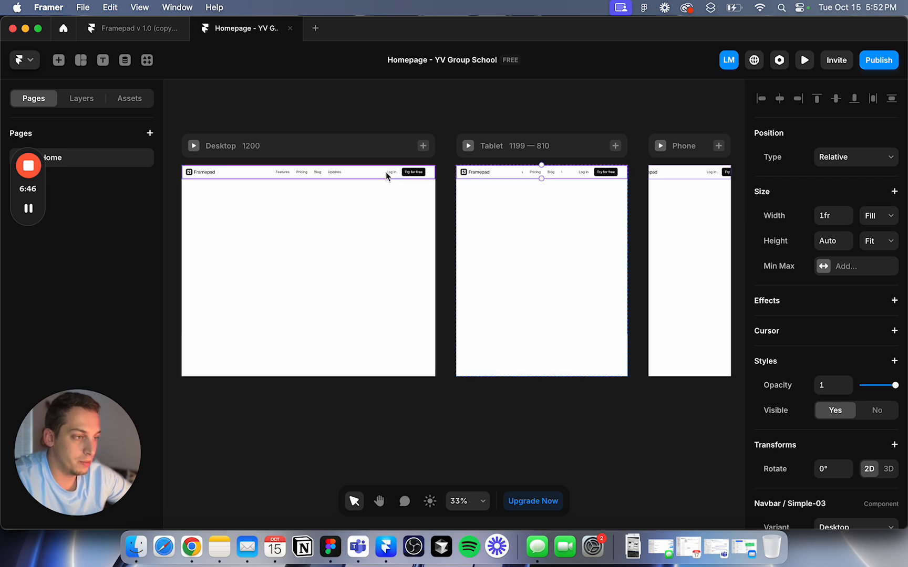
left_click(489, 177)
left_click(391, 175)
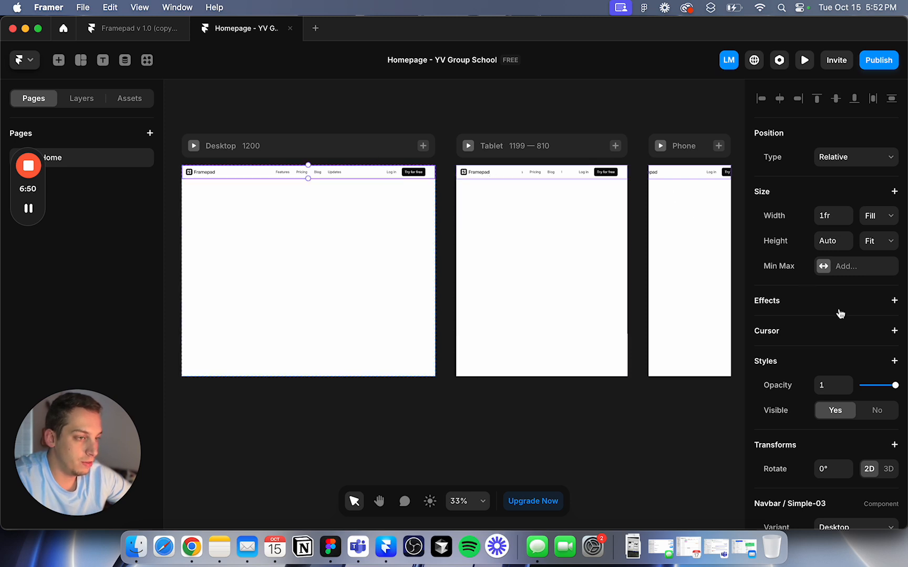
scroll(841, 313, "down", 3)
Step: Set the navbar's variant to Phone on both the Tablet and Phone breakpoints
left_click(583, 173)
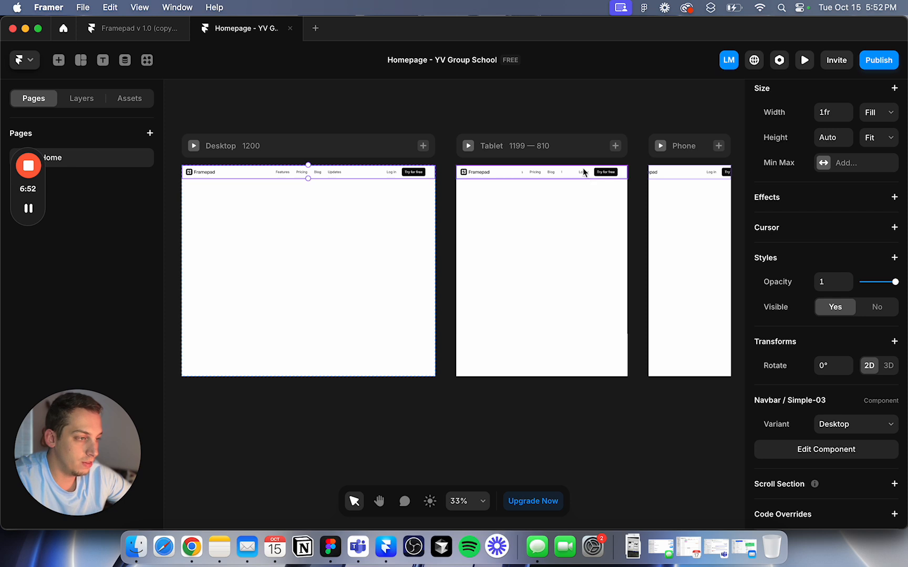
left_click(844, 464)
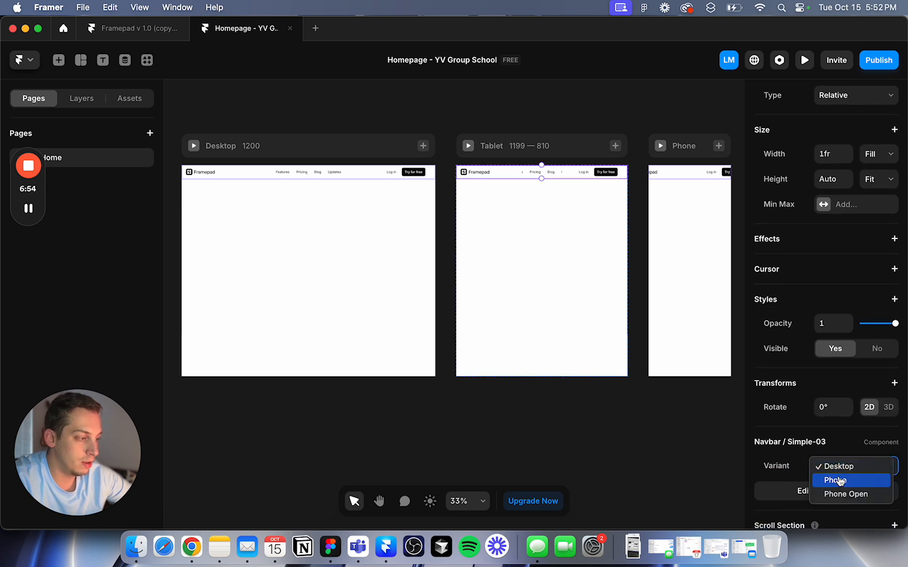
left_click(835, 478)
left_click(677, 179)
scroll(840, 368, "down", 5)
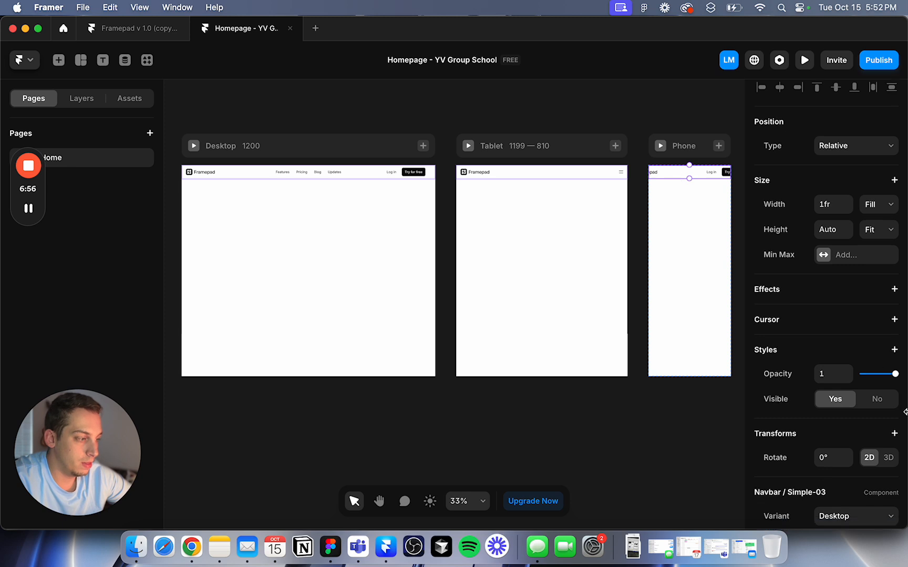
left_click(877, 416)
left_click(826, 417)
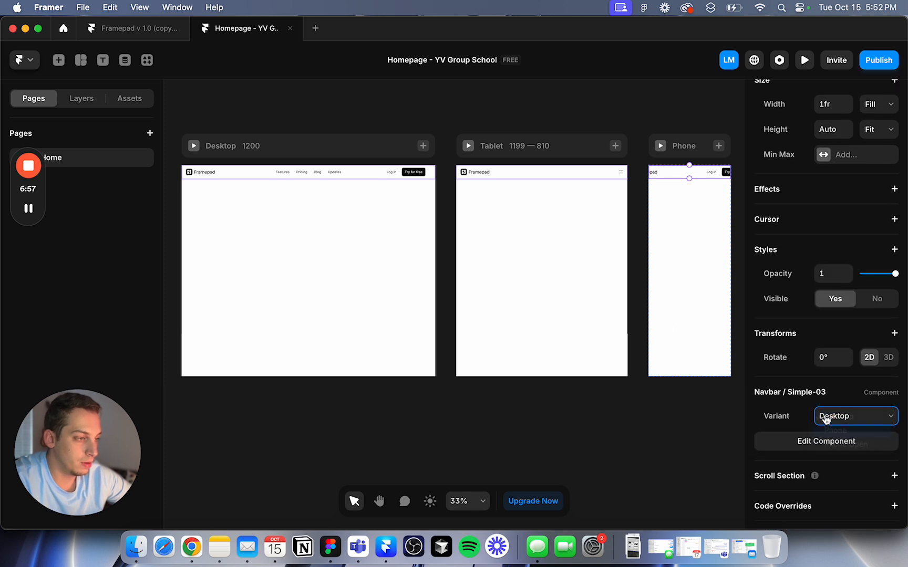
left_click(398, 113)
Step: Set the Desktop breakpoint's height to Fit Content
scroll(322, 197, "left", 2)
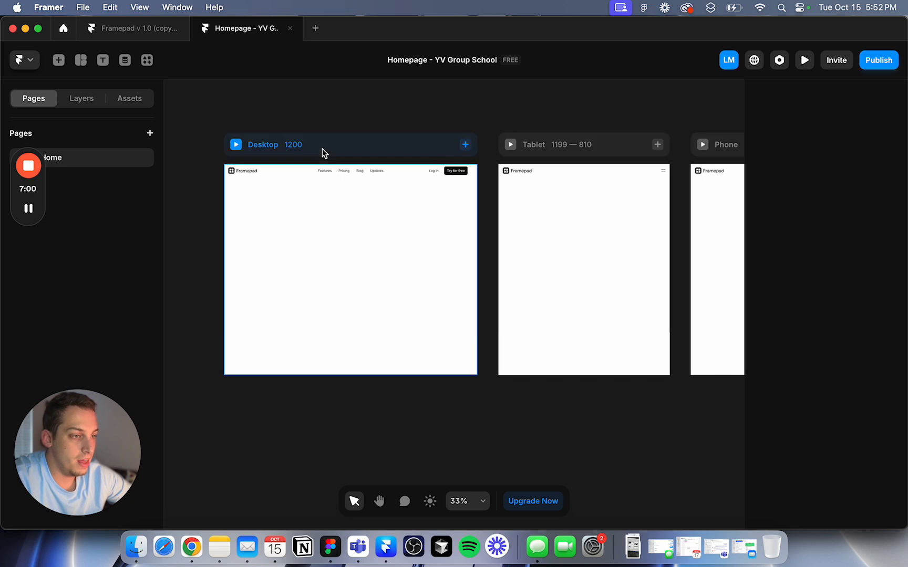
left_click(323, 151)
left_click(873, 209)
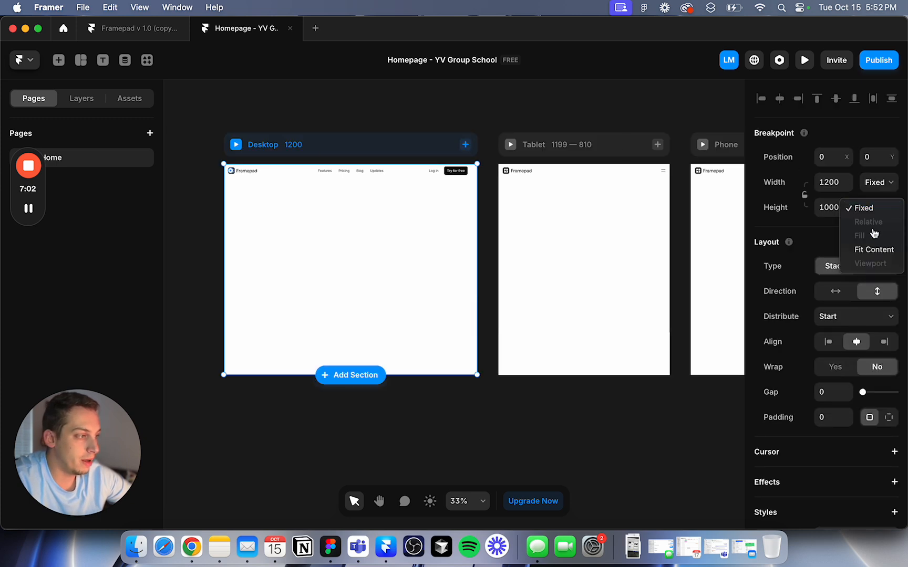
left_click(876, 250)
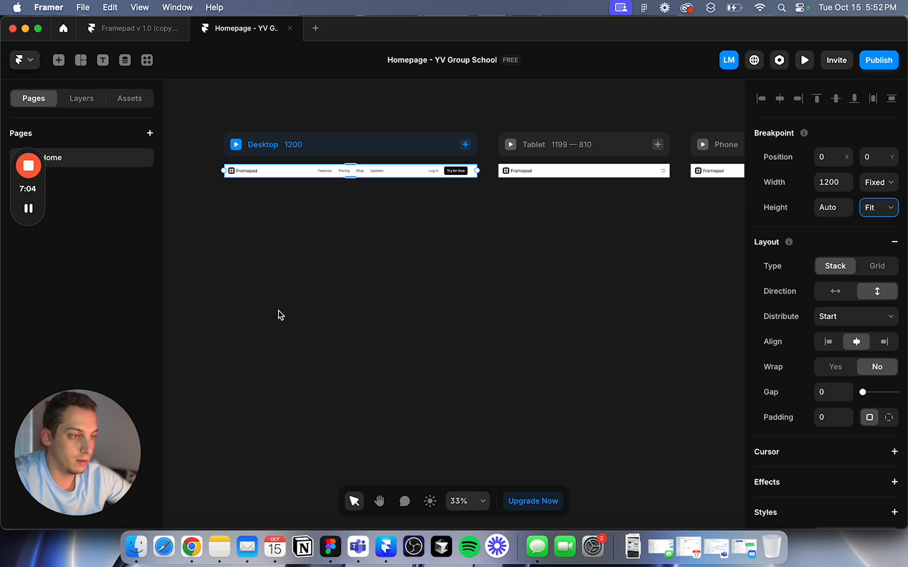
left_click(212, 216)
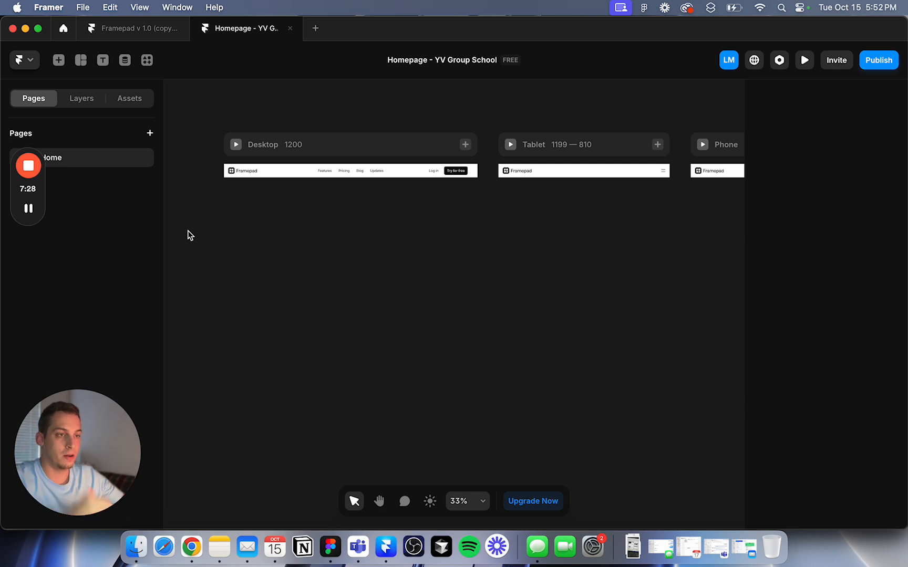
Step: Switch to Chrome and examine the hero sections of the Gold Coast Schools homepage and its 63-hour pre-license course page
left_click(130, 31)
left_click(192, 556)
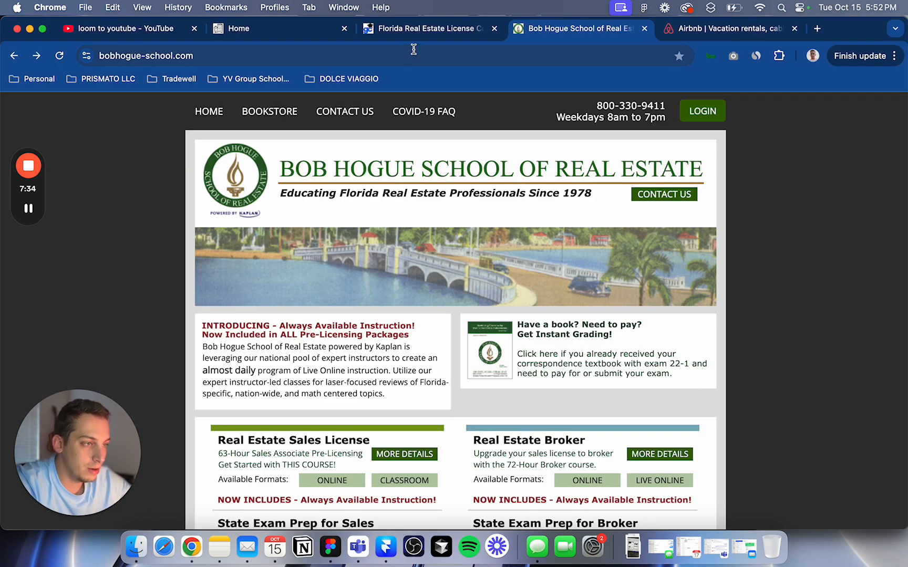
left_click(416, 32)
scroll(237, 277, "down", 2)
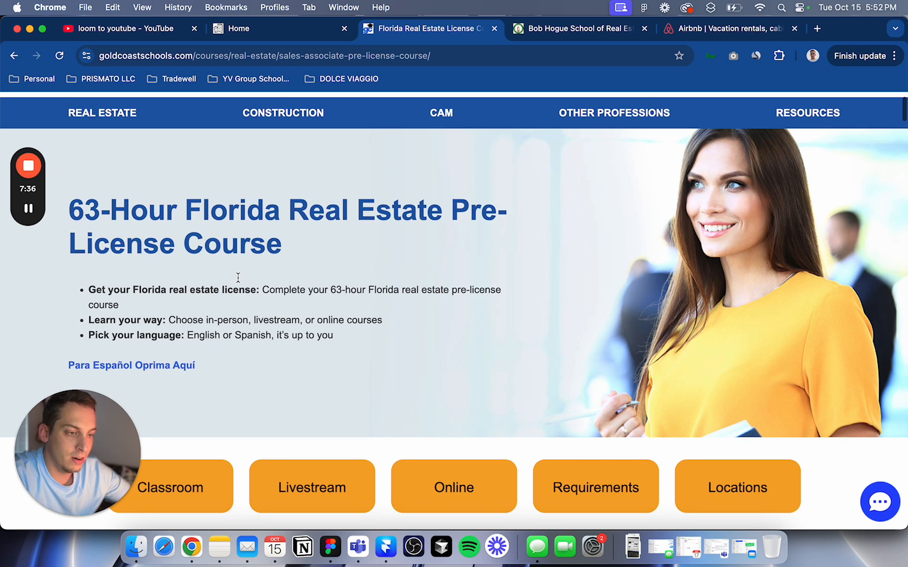
scroll(238, 278, "up", 2)
left_click(165, 113)
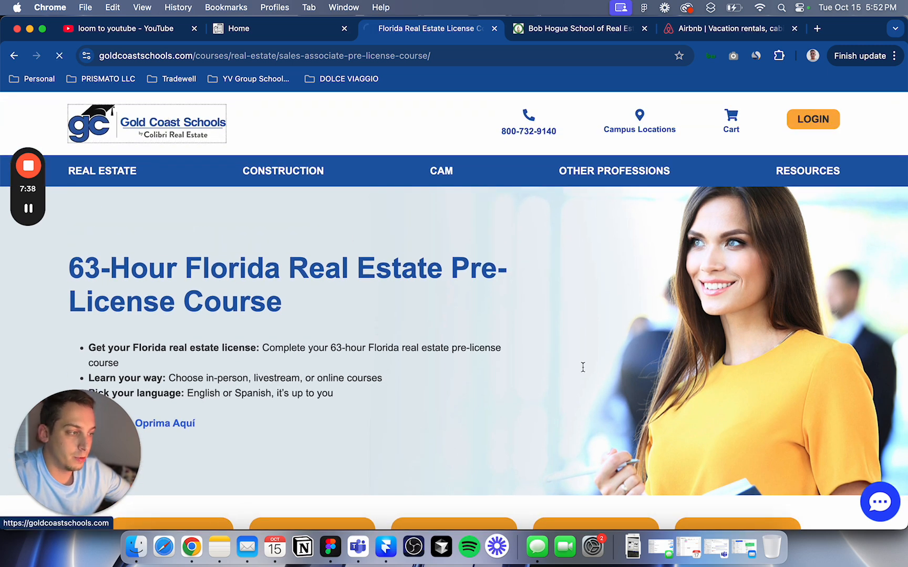
scroll(628, 285, "down", 5)
scroll(347, 369, "left", 5)
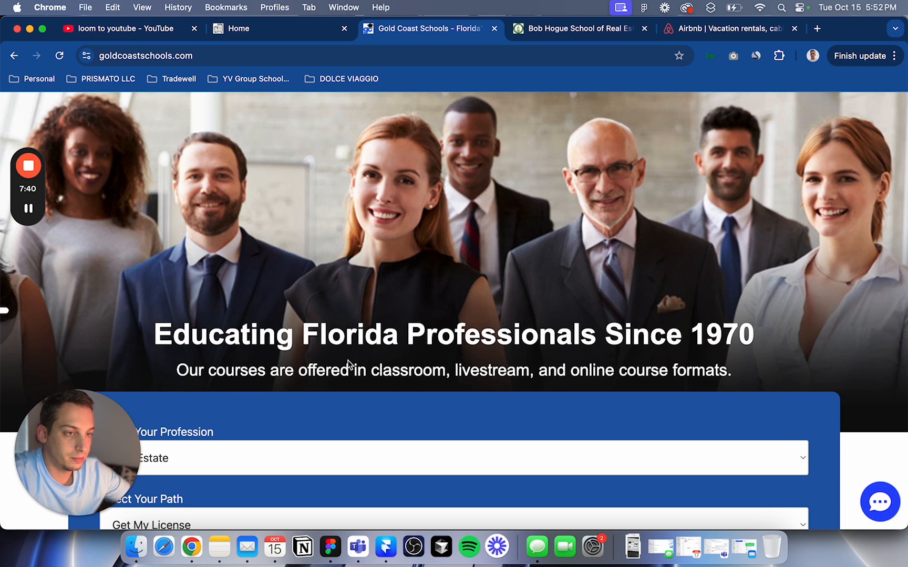
scroll(306, 394, "down", 4)
scroll(306, 396, "up", 3)
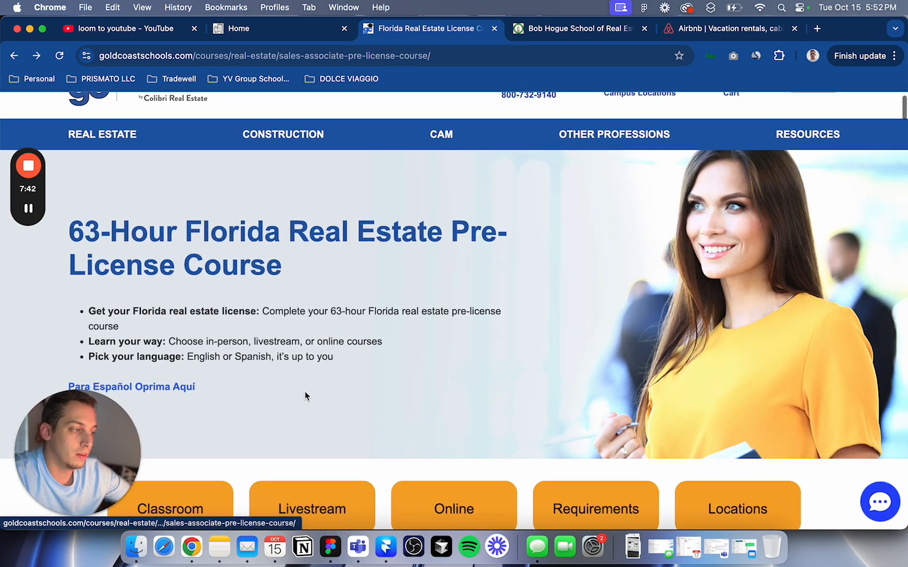
scroll(252, 413, "down", 1)
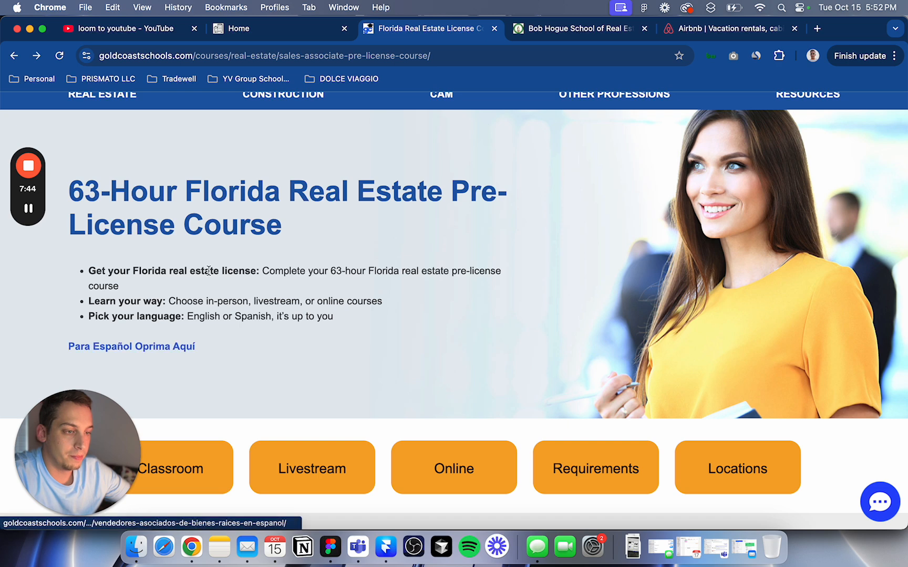
scroll(208, 271, "up", 3)
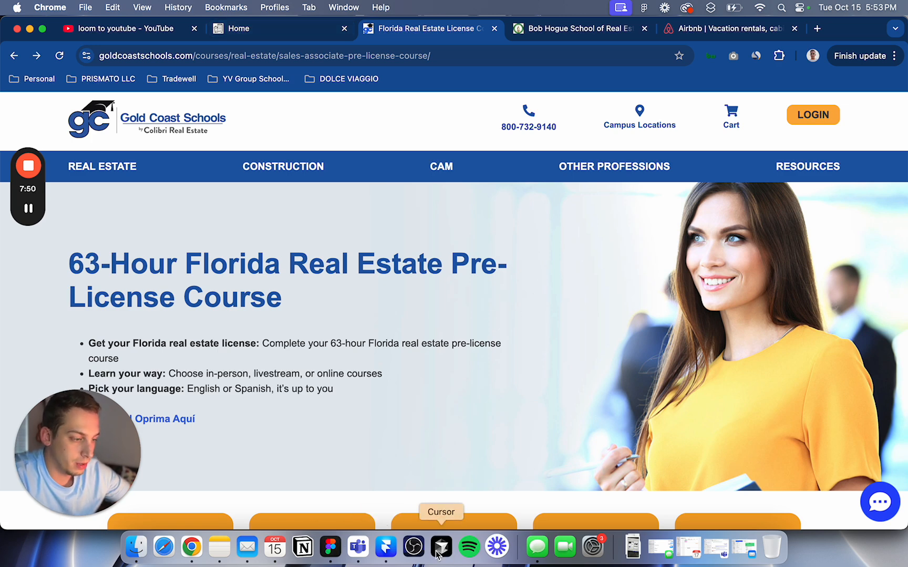
Step: Switch to Framer and examine the first horizontal hero layouts on Framepad's Hero Section page, including Hero / Horizontal-02
left_click(386, 547)
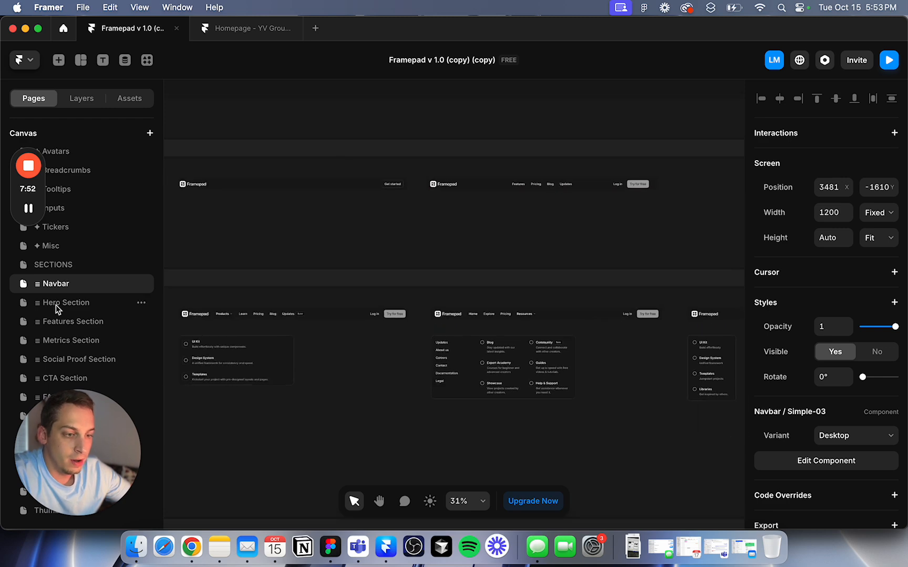
left_click(55, 306)
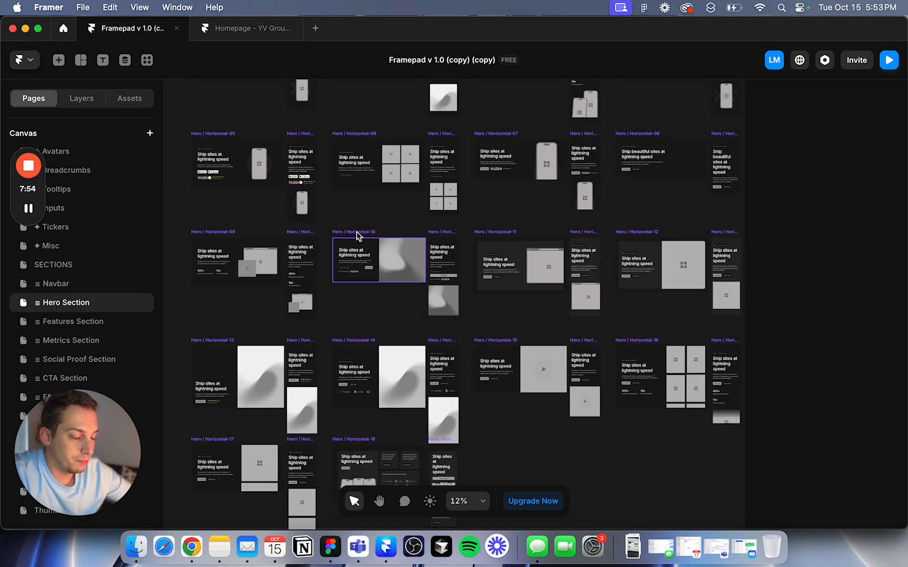
scroll(356, 235, "up", 5)
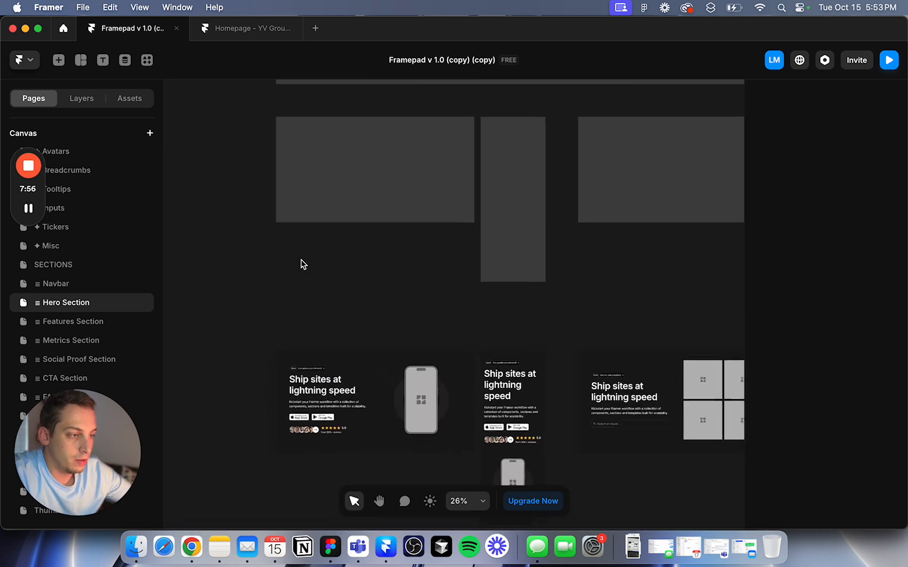
scroll(321, 349, "down", 3)
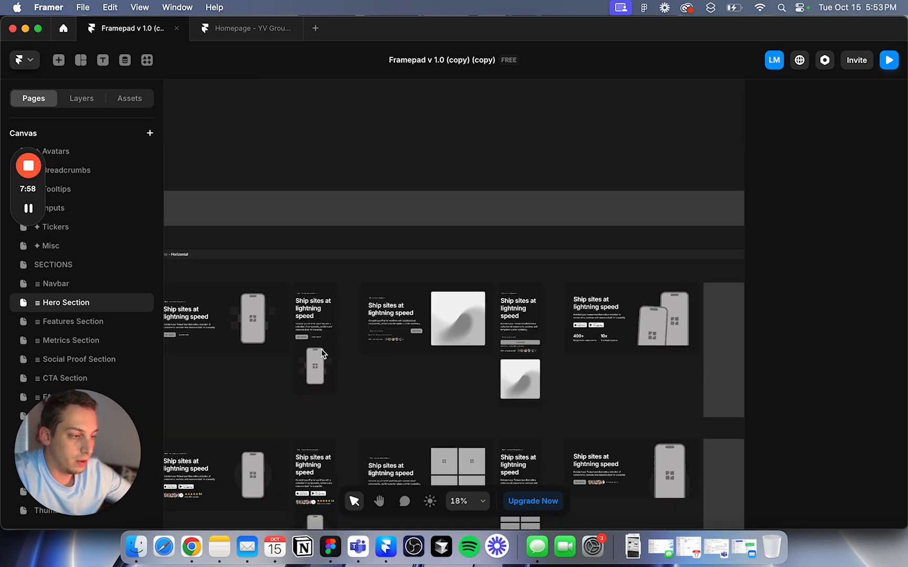
scroll(334, 338, "up", 8)
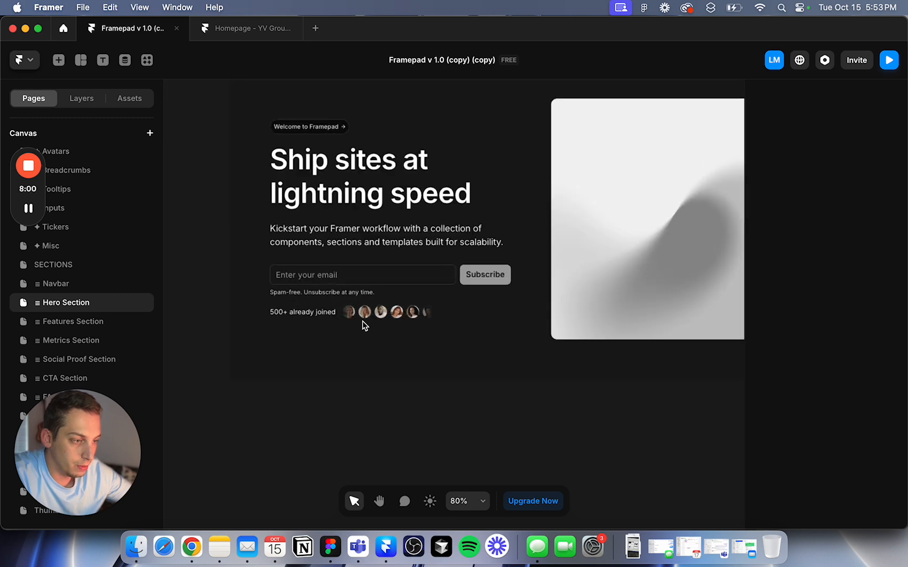
scroll(335, 320, "down", 3)
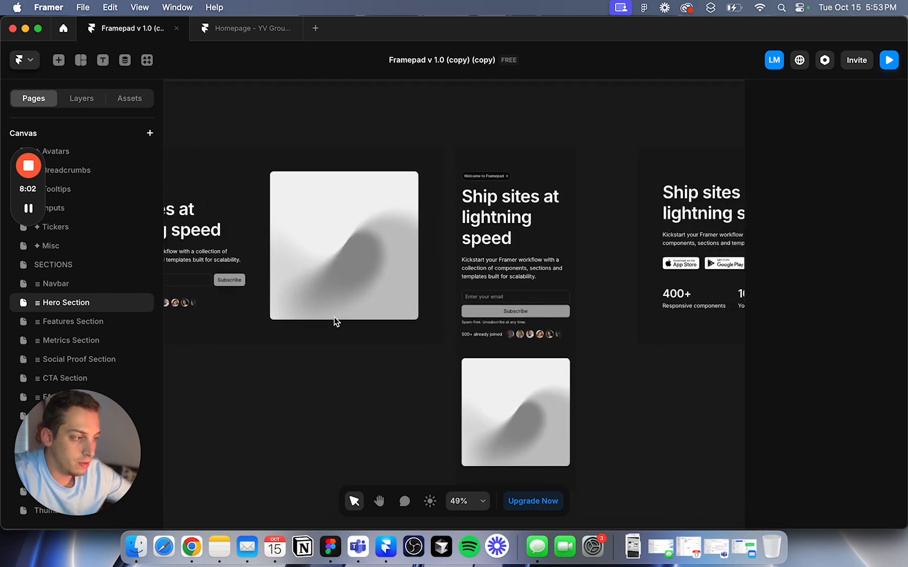
scroll(336, 322, "down", 2)
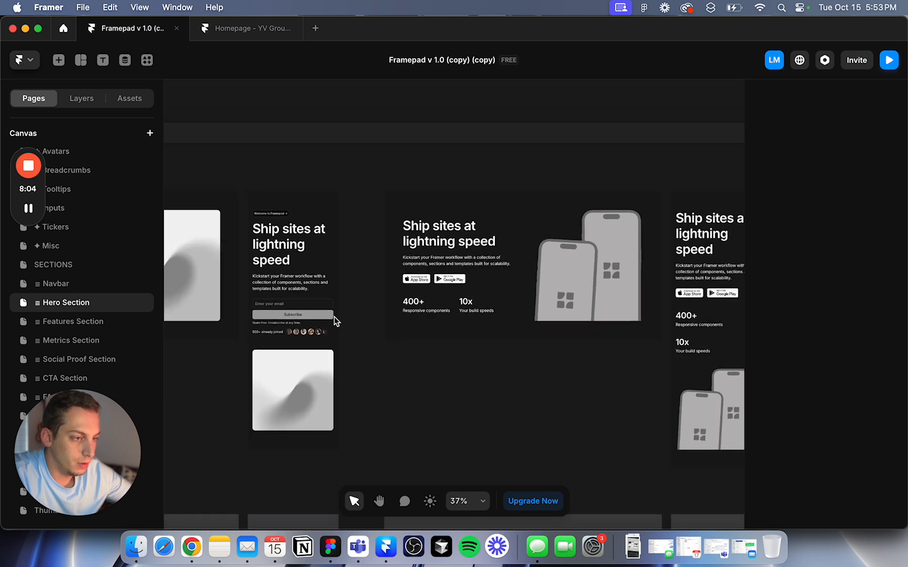
scroll(335, 321, "left", 5)
left_click(247, 296)
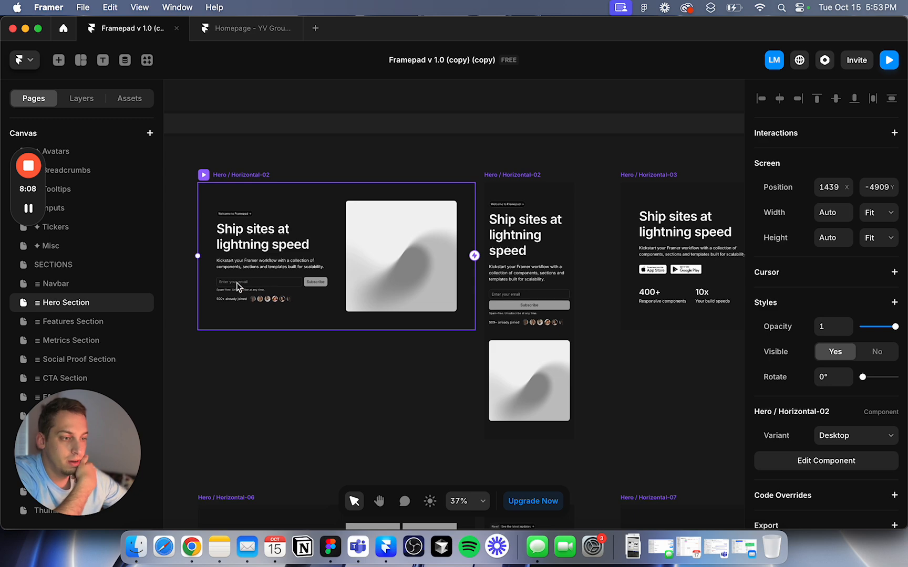
Step: Compare the horizontal heroes up to number 08 and select the desktop Hero / Horizontal-07 section
scroll(364, 271, "right", 10)
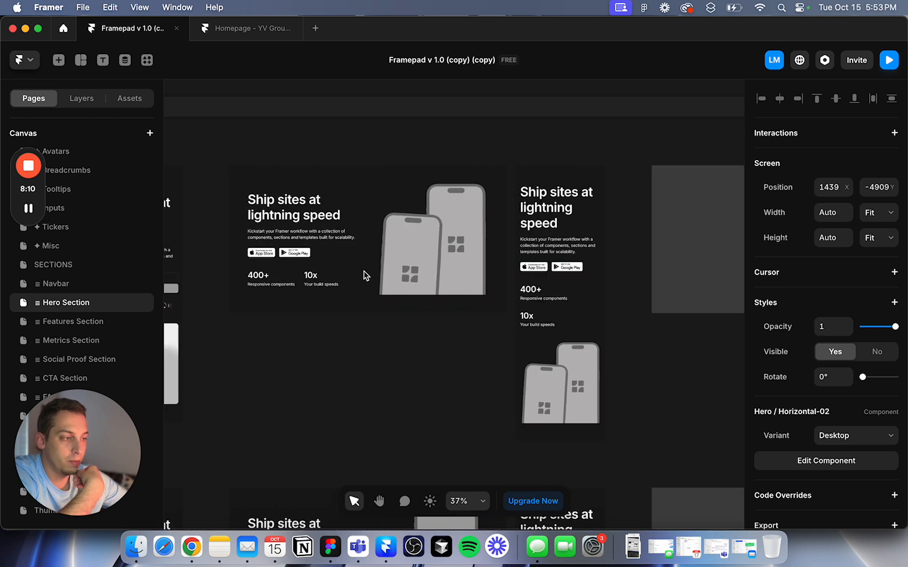
scroll(364, 271, "down", 2)
scroll(364, 271, "right", 5)
scroll(364, 271, "down", 5)
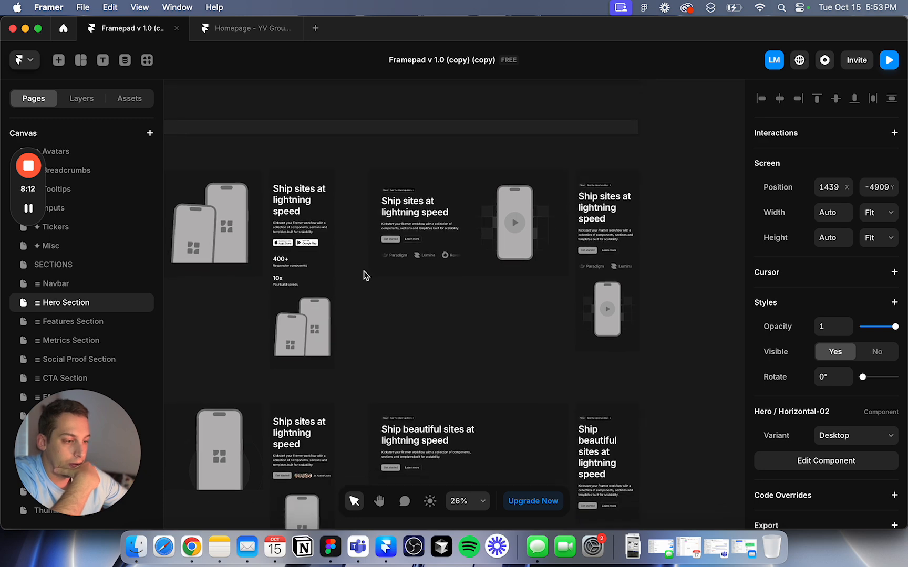
scroll(398, 179, "up", 3)
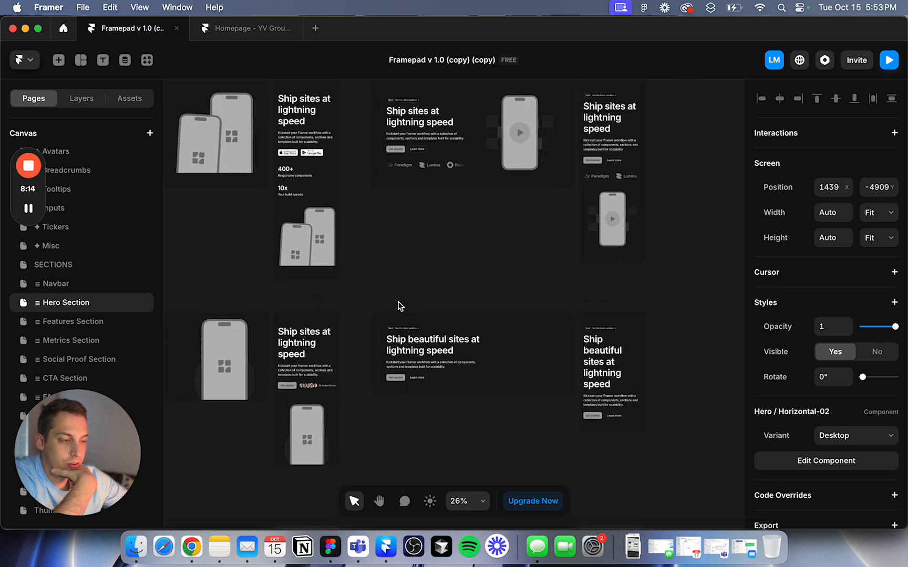
scroll(399, 305, "left", 8)
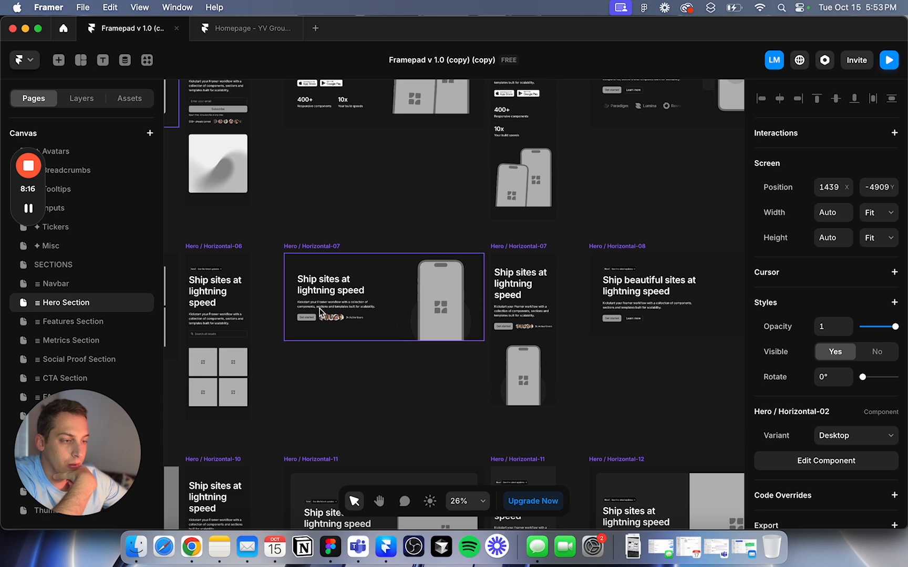
scroll(398, 305, "up", 5)
left_click(338, 277)
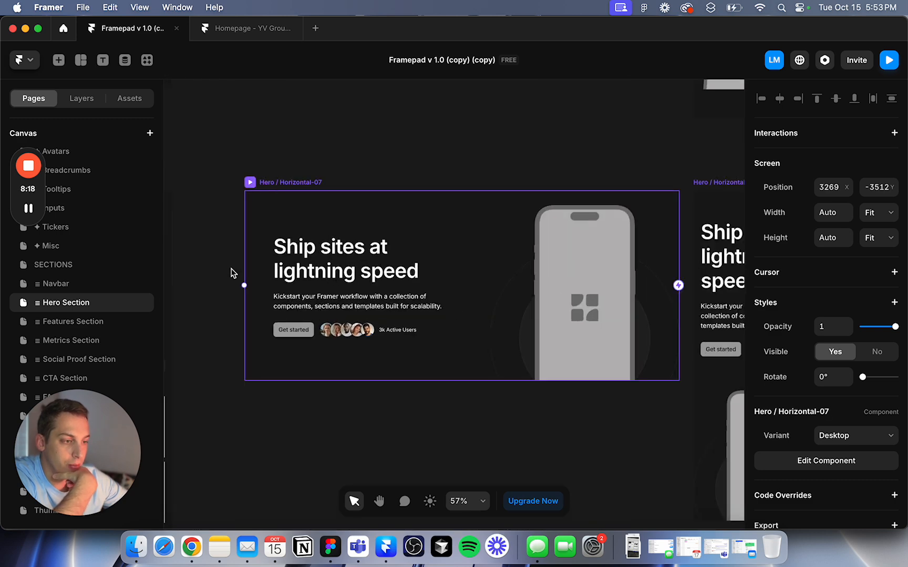
left_click(218, 261)
left_click(342, 249)
Step: Compare Hero / Horizontal-07 with the surrounding horizontal hero layouts, from Horizontal-05 through Horizontal-16
scroll(343, 249, "down", 3)
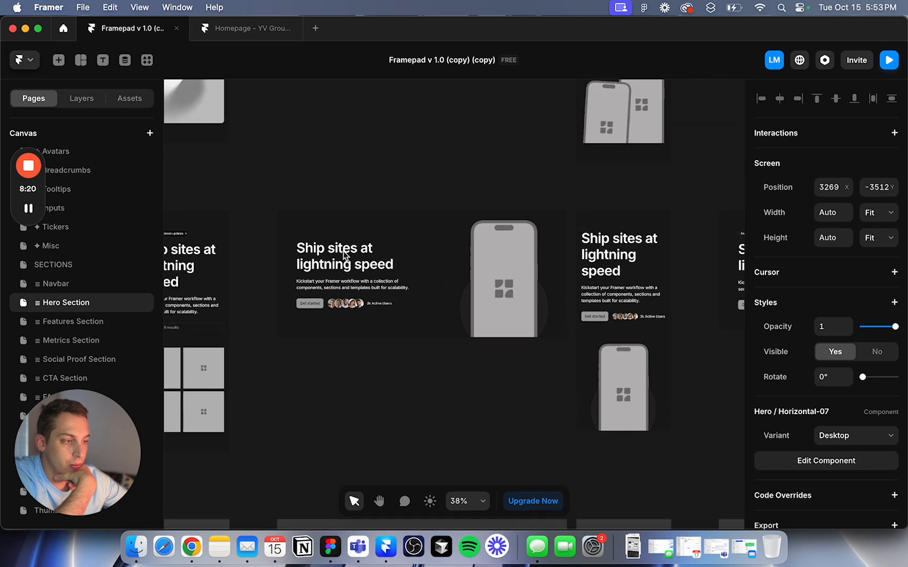
scroll(283, 222, "down", 3)
scroll(283, 222, "left", 5)
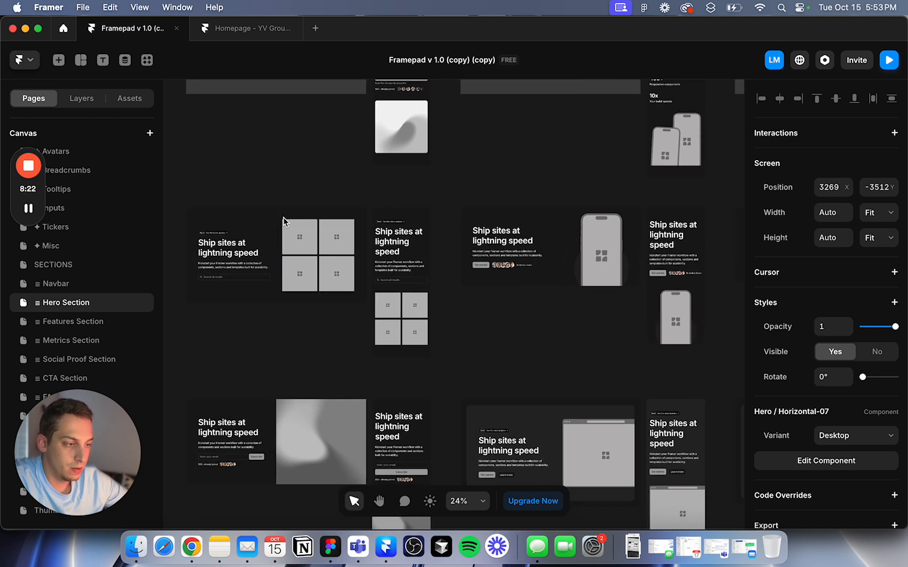
scroll(283, 222, "down", 1)
scroll(283, 222, "down", 10)
scroll(283, 222, "left", 2)
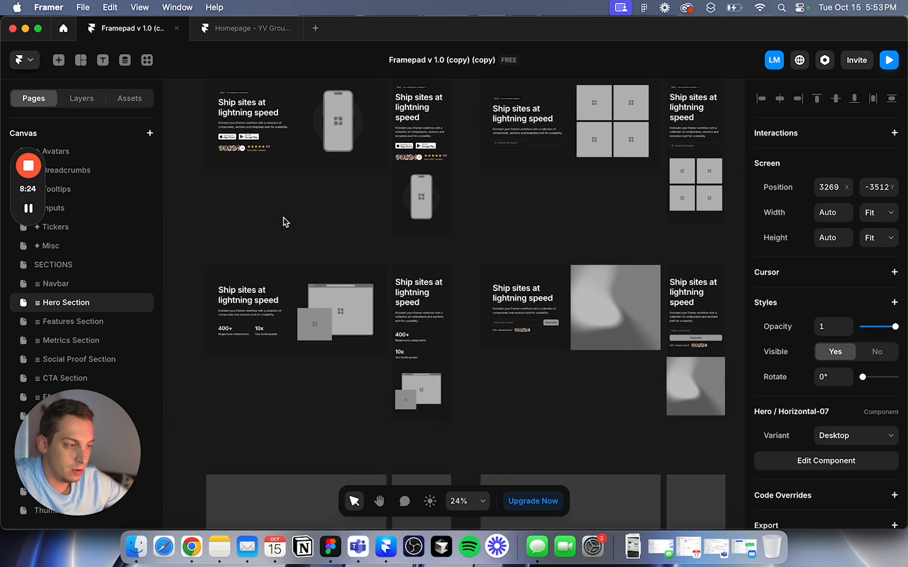
scroll(381, 183, "right", 10)
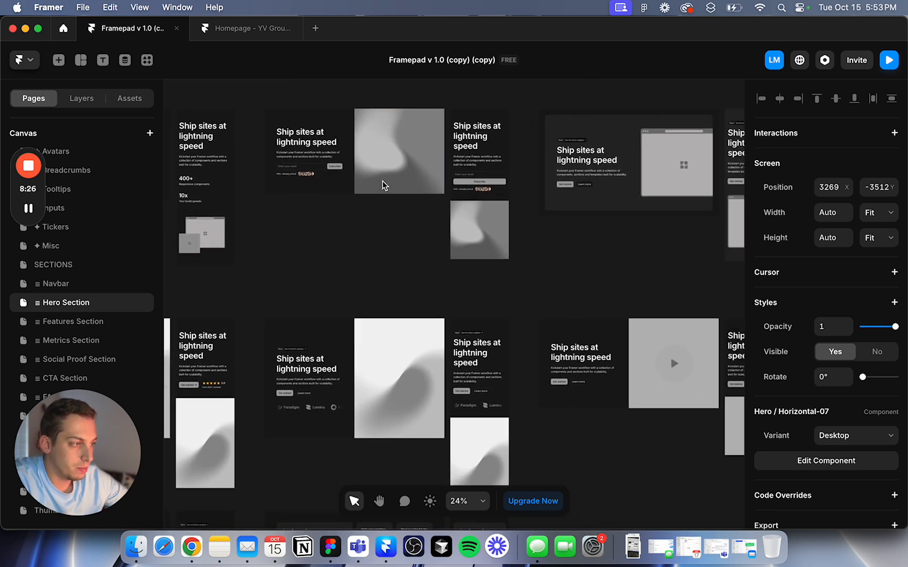
scroll(383, 185, "up", 1)
scroll(383, 185, "left", 4)
scroll(383, 185, "down", 1)
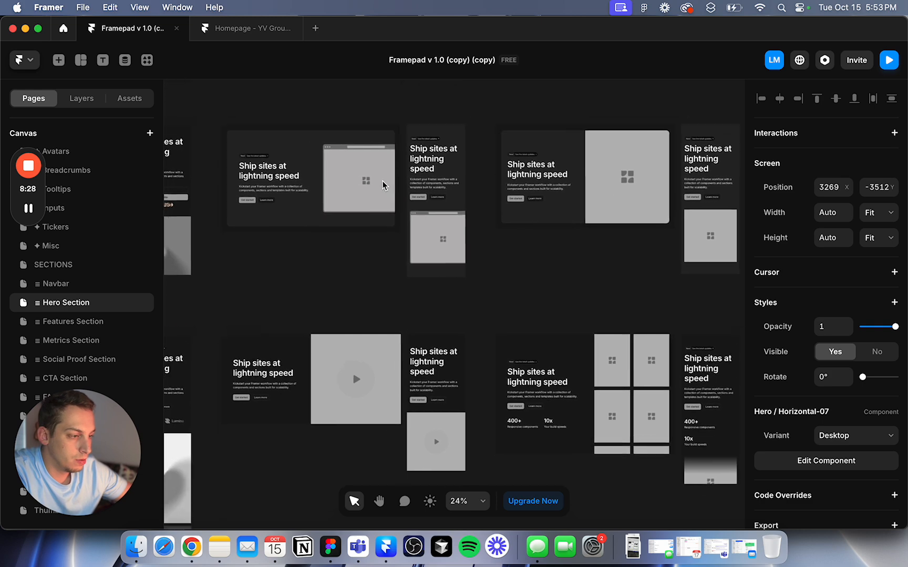
scroll(382, 185, "right", 1)
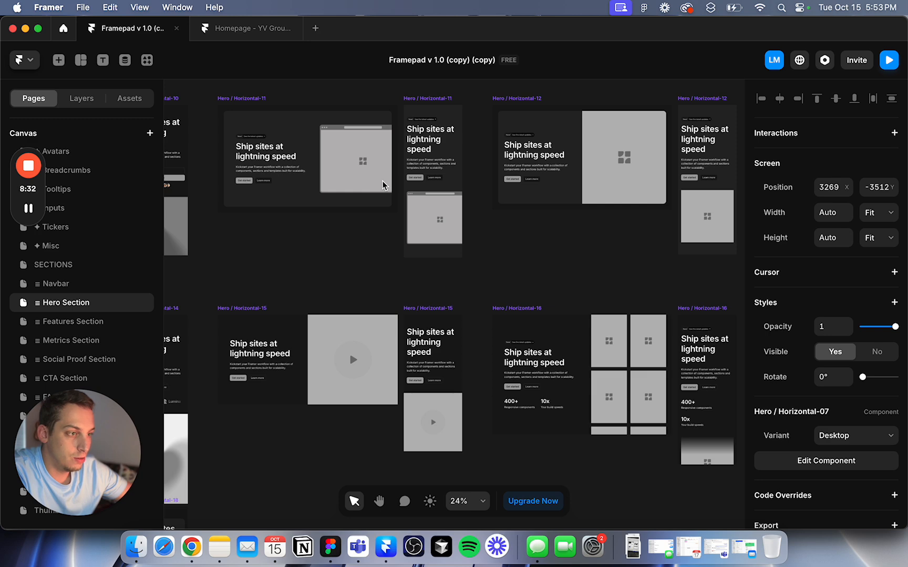
scroll(383, 185, "up", 9)
scroll(383, 185, "right", 1)
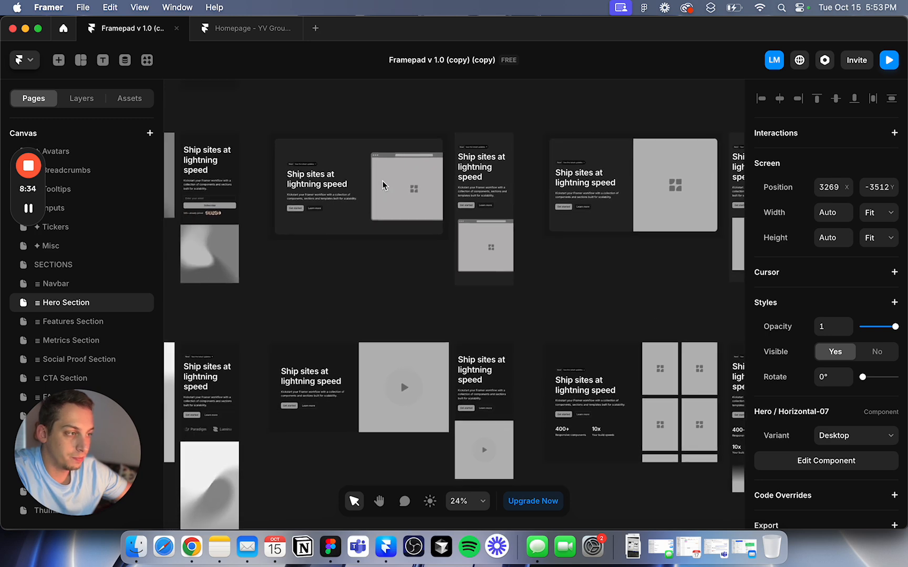
scroll(383, 185, "down", 2)
scroll(382, 184, "left", 2)
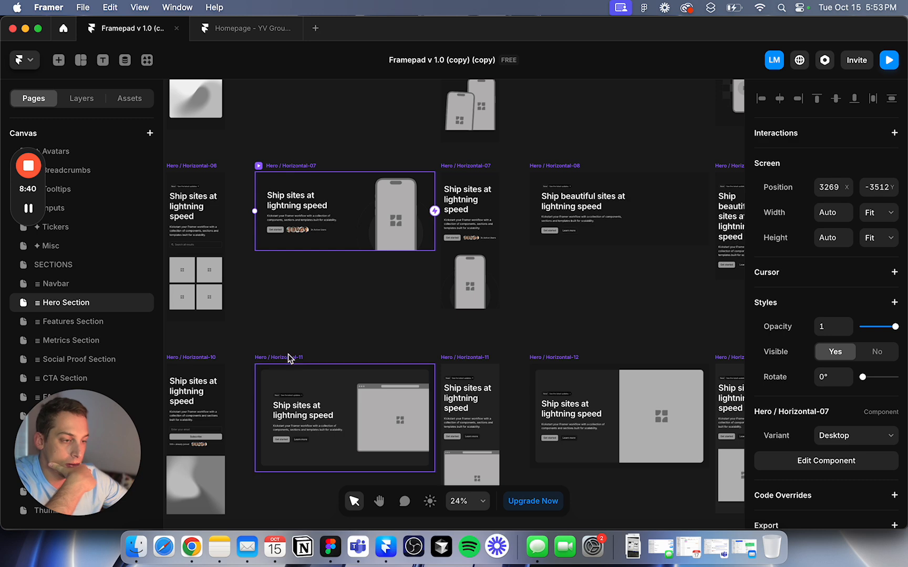
Step: Examine the remaining horizontal hero layouts and the Hero - Vertical layouts for a suitable homepage hero
scroll(290, 355, "down", 5)
scroll(291, 355, "left", 8)
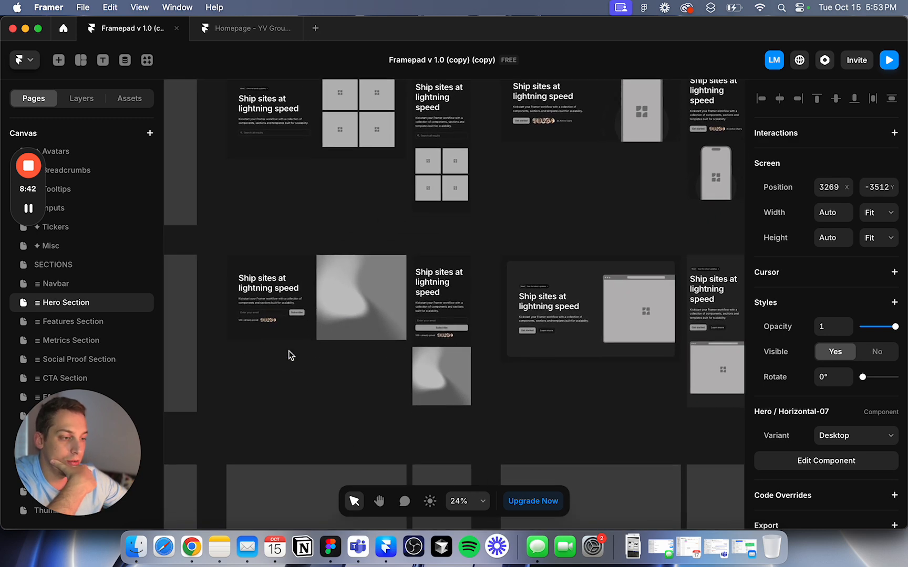
scroll(291, 356, "down", 3)
scroll(291, 356, "left", 5)
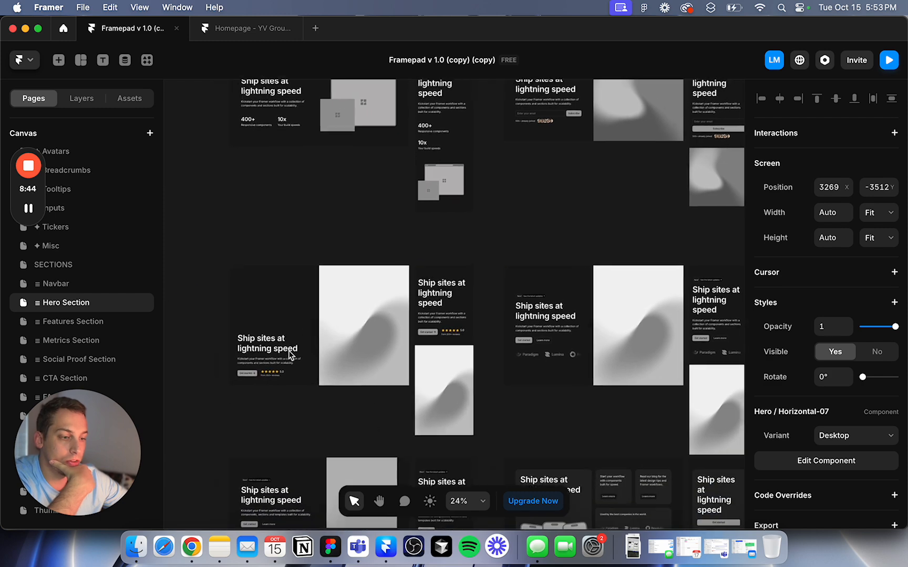
scroll(290, 354, "down", 9)
scroll(290, 354, "right", 3)
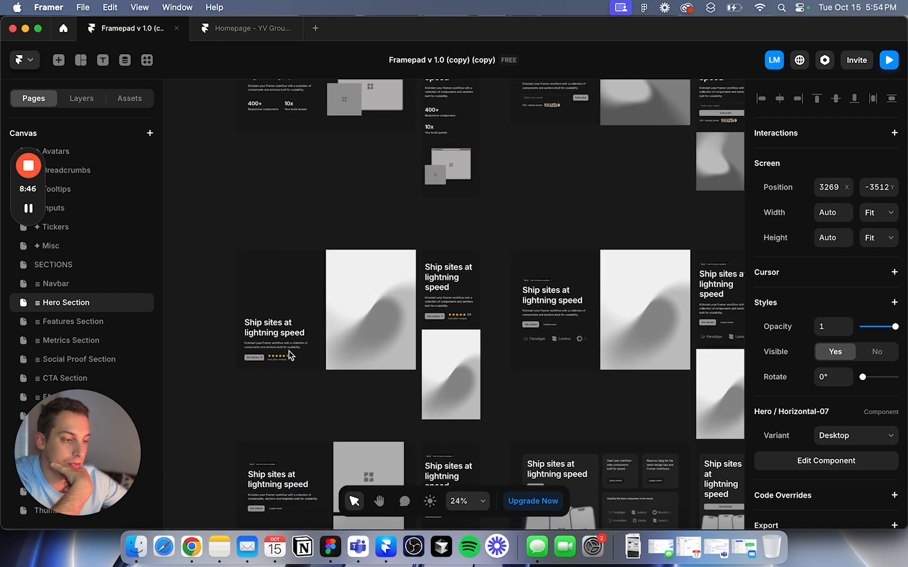
scroll(316, 301, "down", 3)
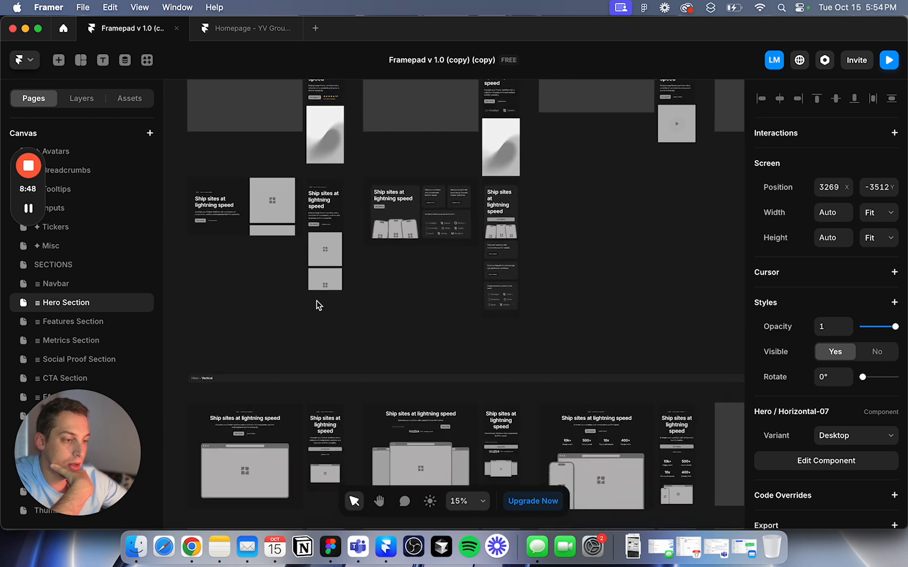
scroll(317, 302, "down", 8)
scroll(317, 301, "down", 8)
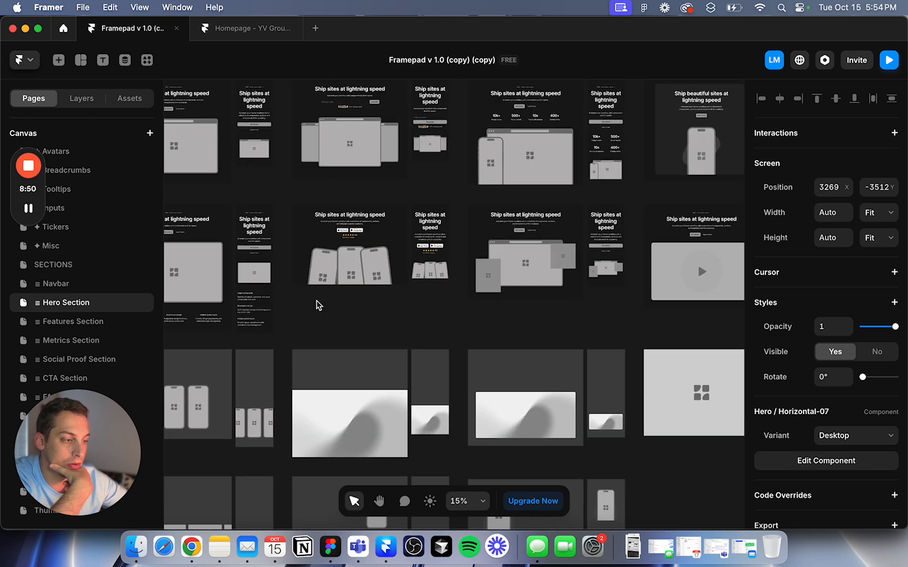
scroll(305, 252, "up", 5)
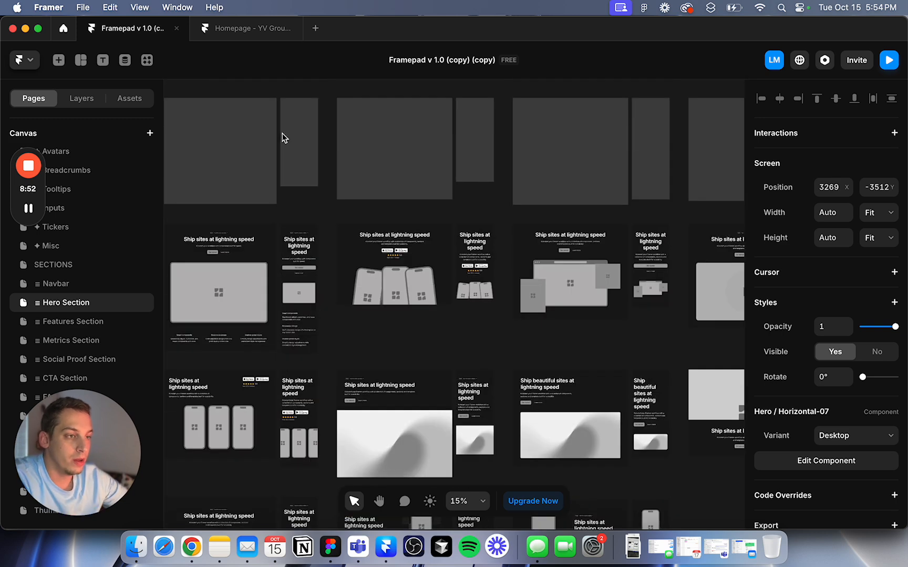
Step: Try to paste a hero section below the navbar on the Desktop breakpoint of the YV Group School homepage
left_click(243, 30)
left_click(338, 174)
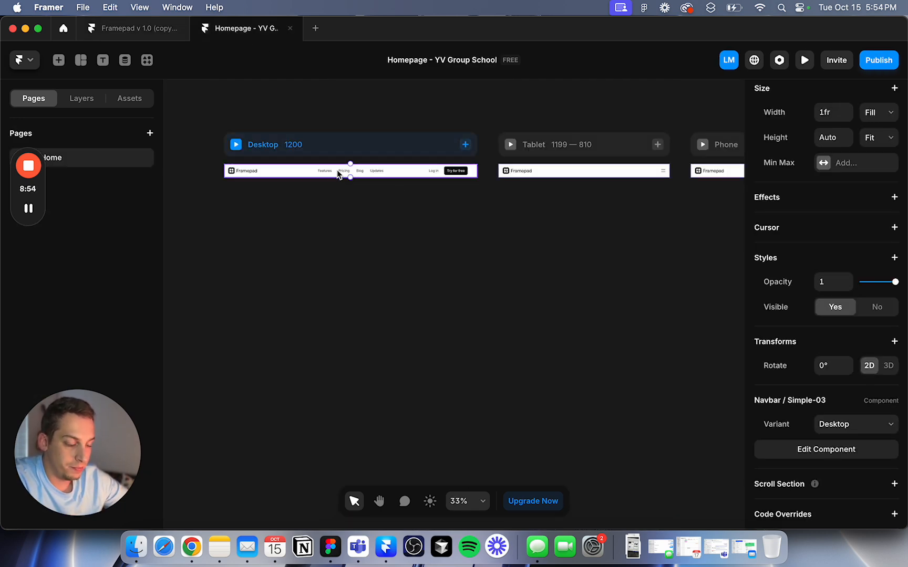
key("super+v")
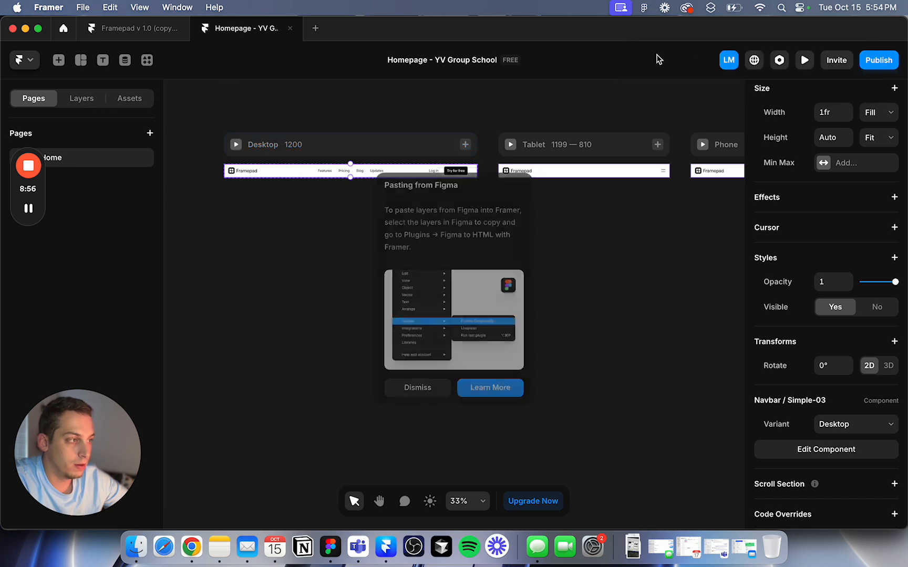
left_click(427, 388)
Step: Copy the desktop Hero / Horizontal-07 section from Framepad and paste it below the navbar on the homepage's Desktop breakpoint
left_click(156, 28)
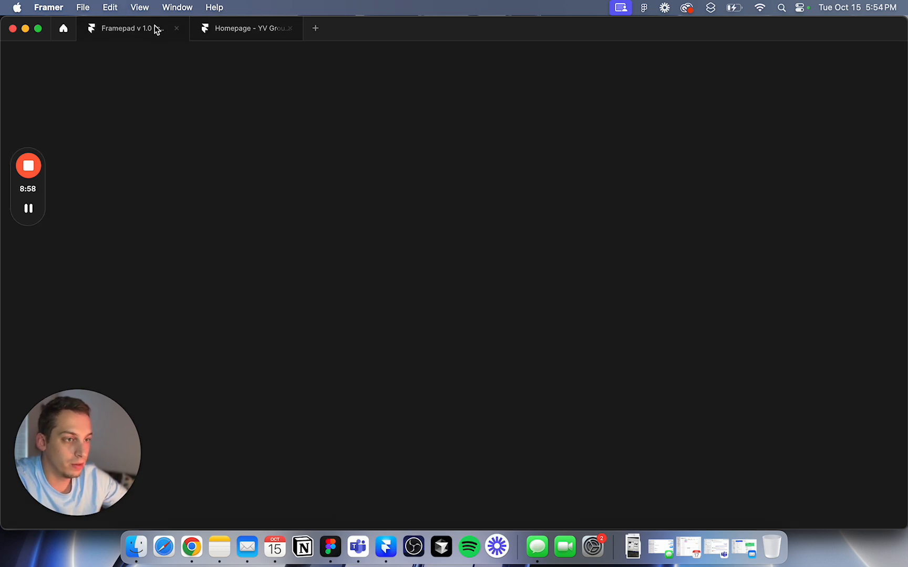
scroll(395, 142, "up", 3)
scroll(395, 143, "down", 2)
scroll(395, 143, "up", 10)
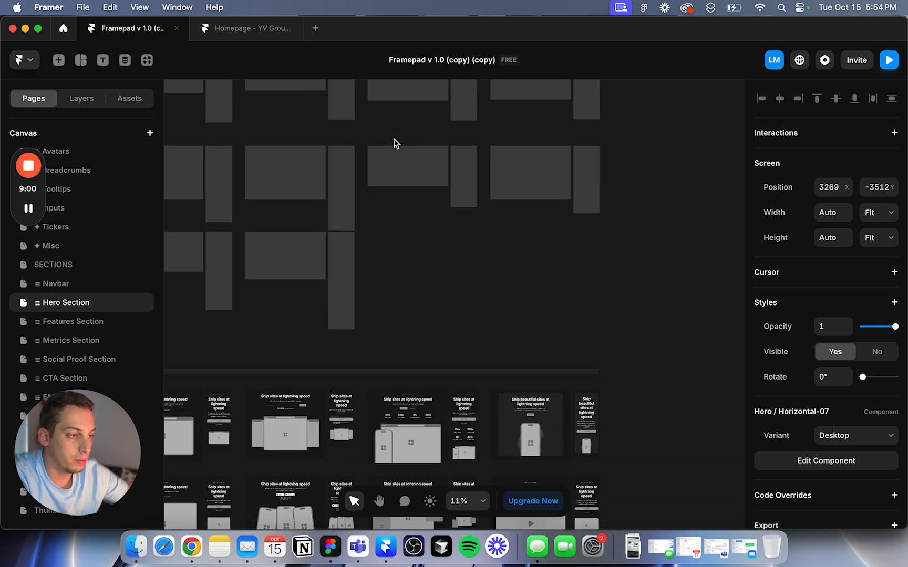
scroll(391, 314, "up", 5)
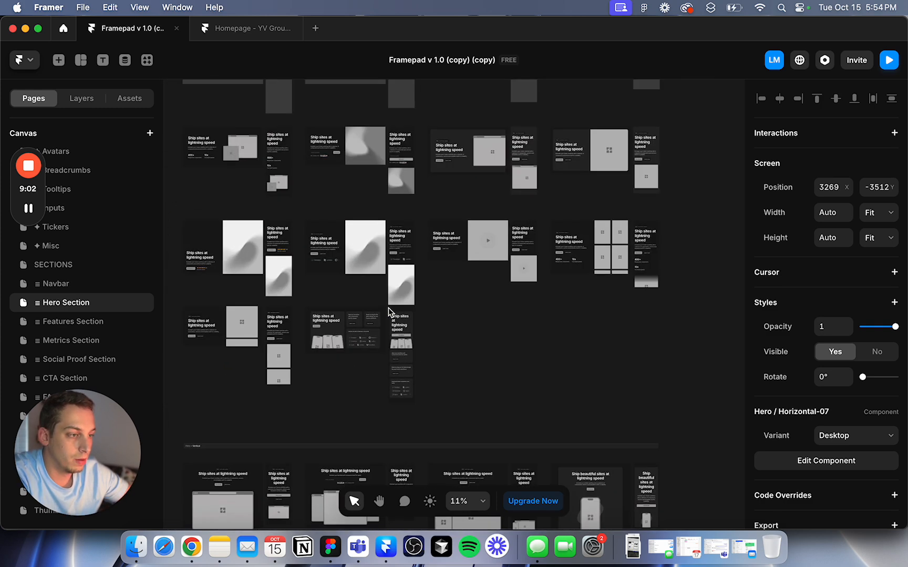
scroll(388, 307, "left", 2)
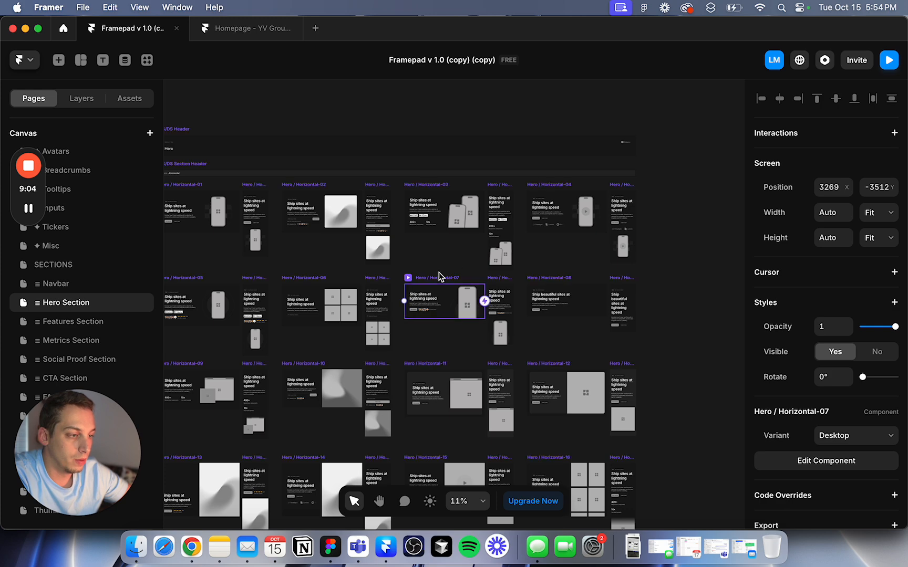
left_click(243, 28)
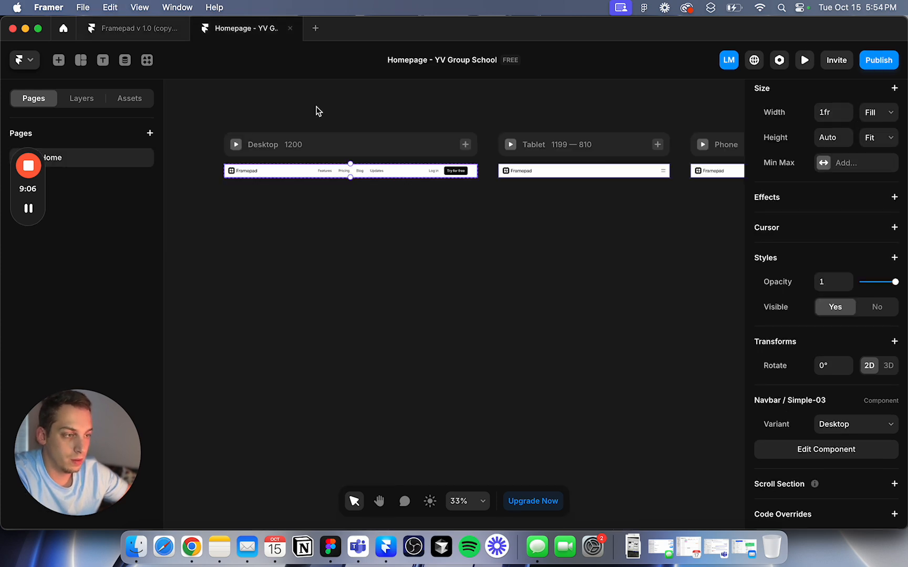
key("super+v")
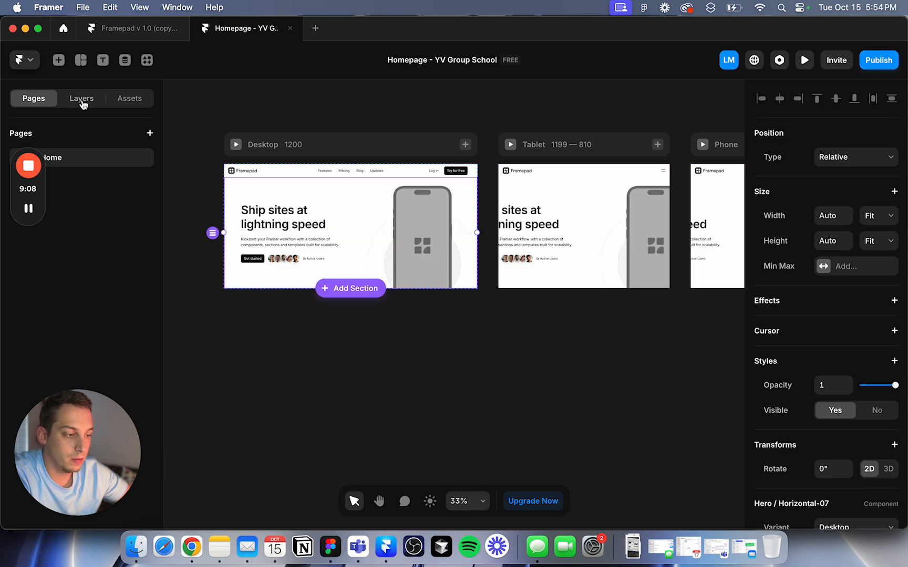
Step: Set the width of the Hero / Horizontal-07 section on the Desktop breakpoint to Fill
left_click(81, 100)
left_click(879, 215)
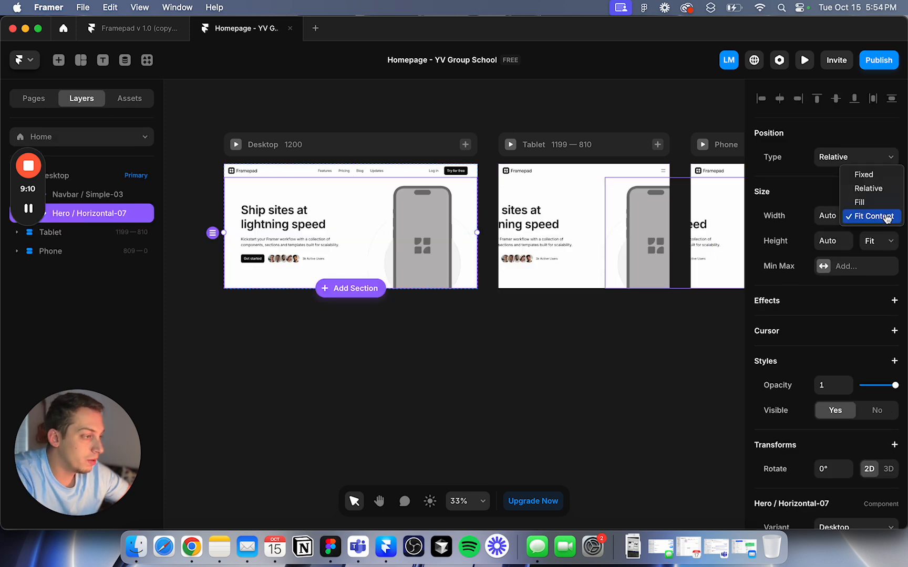
left_click(872, 202)
Step: Switch the Hero / Horizontal-07 section on the Tablet breakpoint to its Tablet variant
left_click(552, 231)
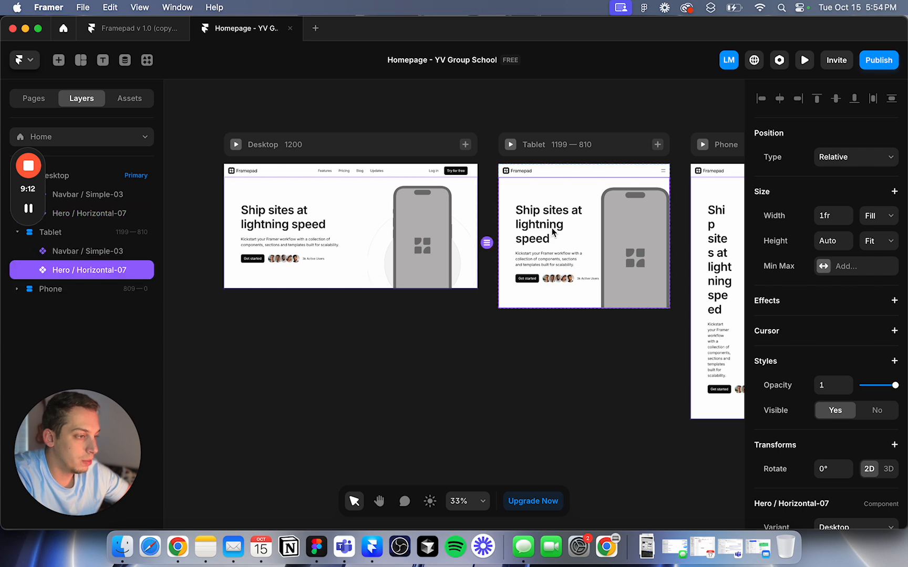
scroll(840, 425, "down", 3)
left_click(851, 446)
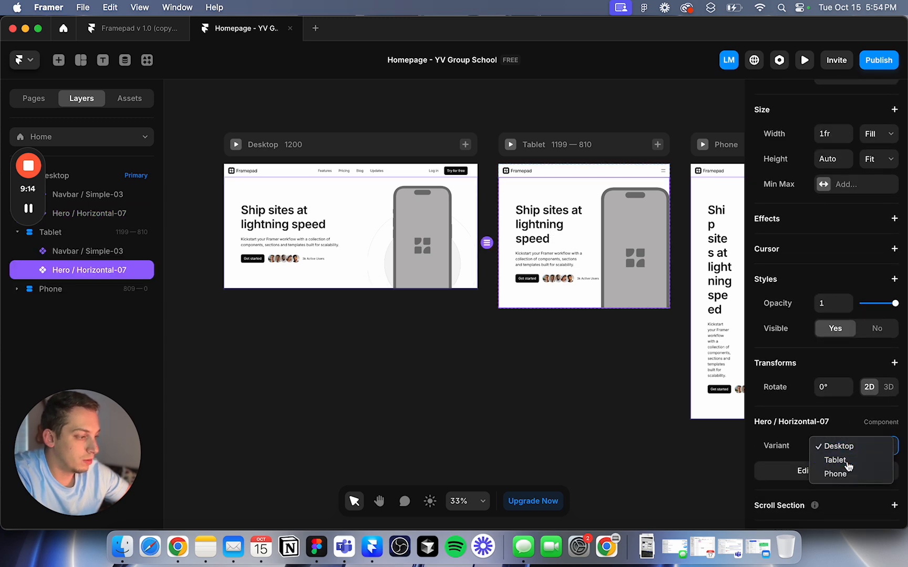
left_click(840, 460)
Step: Switch the Hero / Horizontal-07 section on the Phone breakpoint to its Phone variant
scroll(579, 281, "right", 5)
left_click(599, 276)
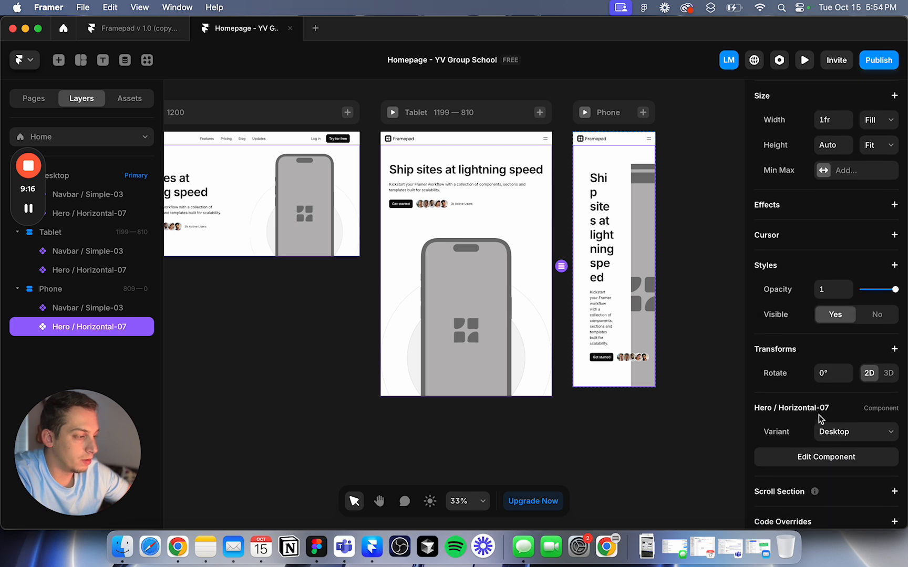
left_click(826, 435)
left_click(835, 460)
left_click(669, 215)
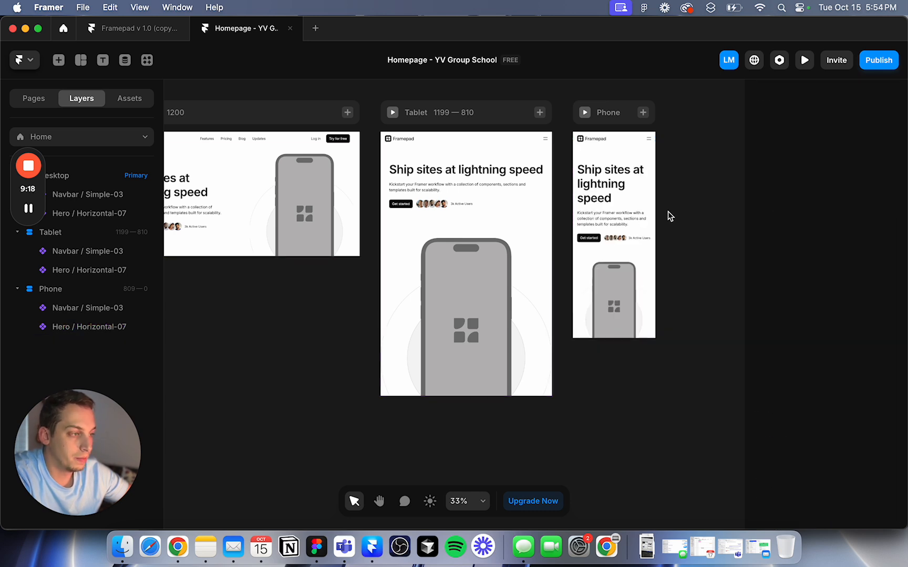
scroll(317, 245, "left", 5)
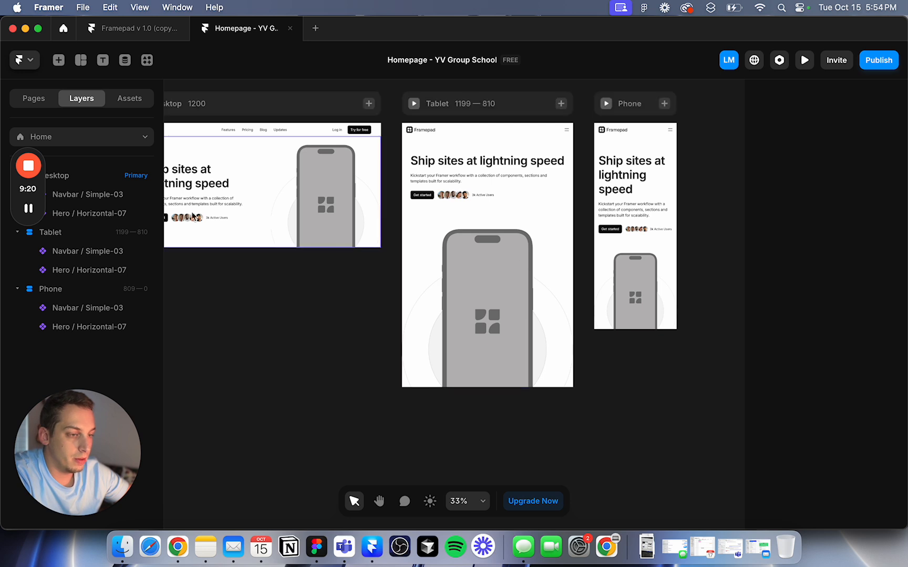
scroll(194, 214, "left", 2)
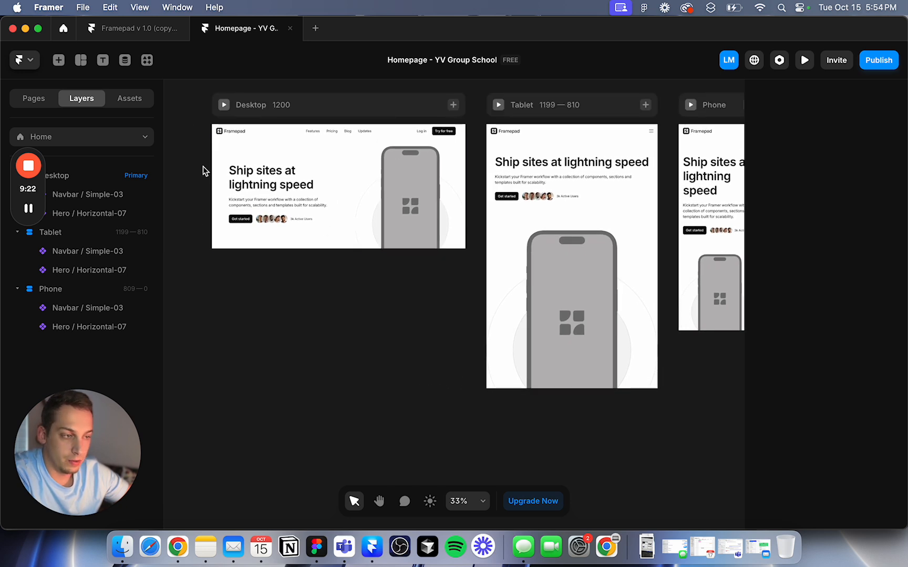
Step: Switch to Chrome and examine the sections of the Gold Coast Schools homepage, from the hero to the student testimonials
left_click(177, 550)
scroll(331, 317, "down", 5)
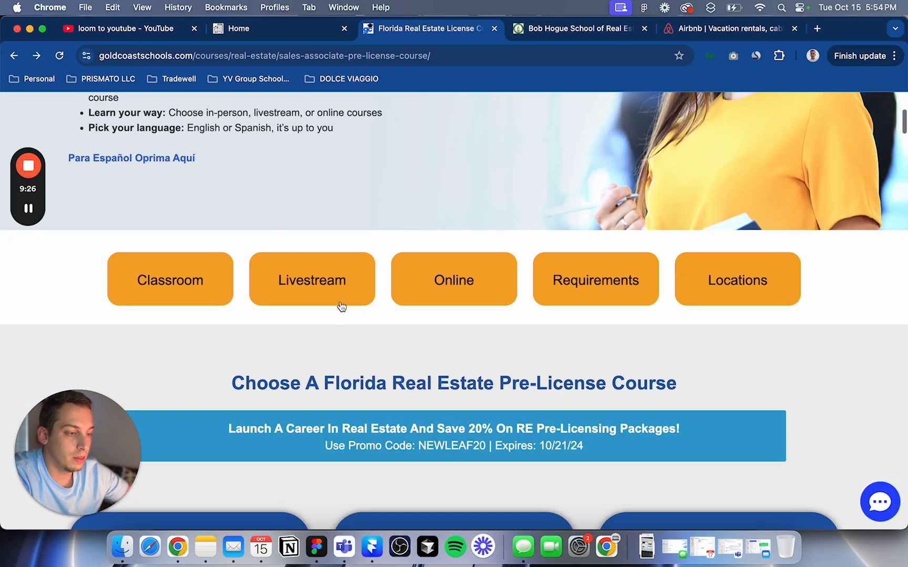
scroll(340, 303, "up", 6)
left_click(108, 147)
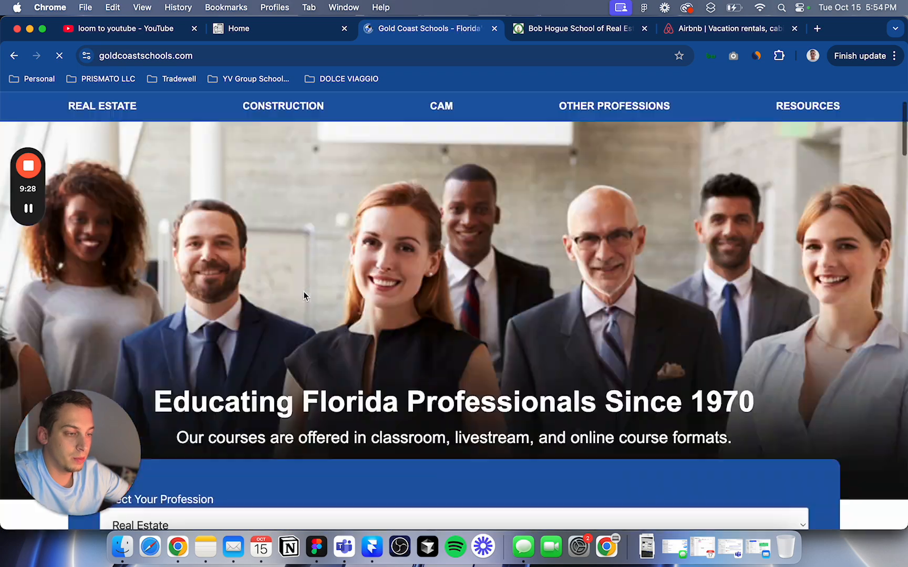
scroll(302, 292, "down", 10)
scroll(407, 432, "down", 15)
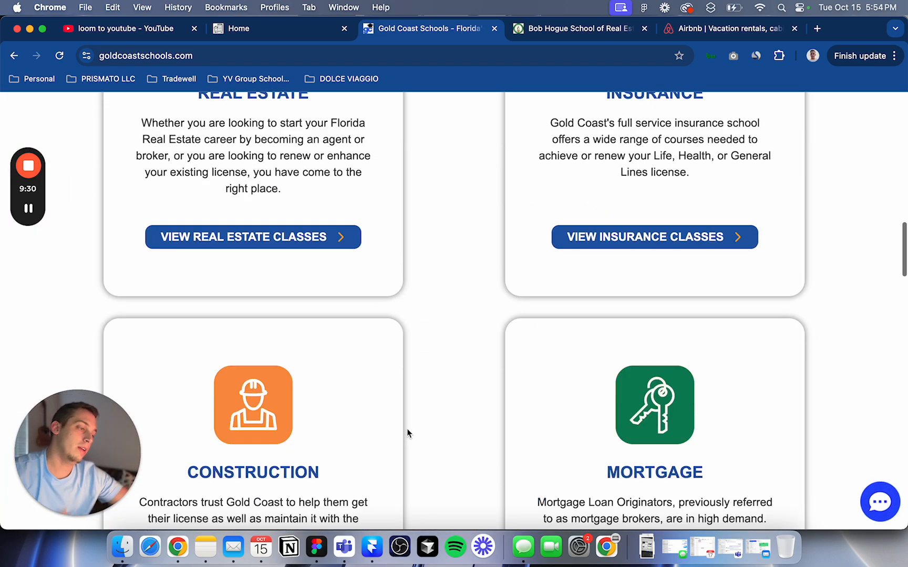
scroll(407, 432, "down", 10)
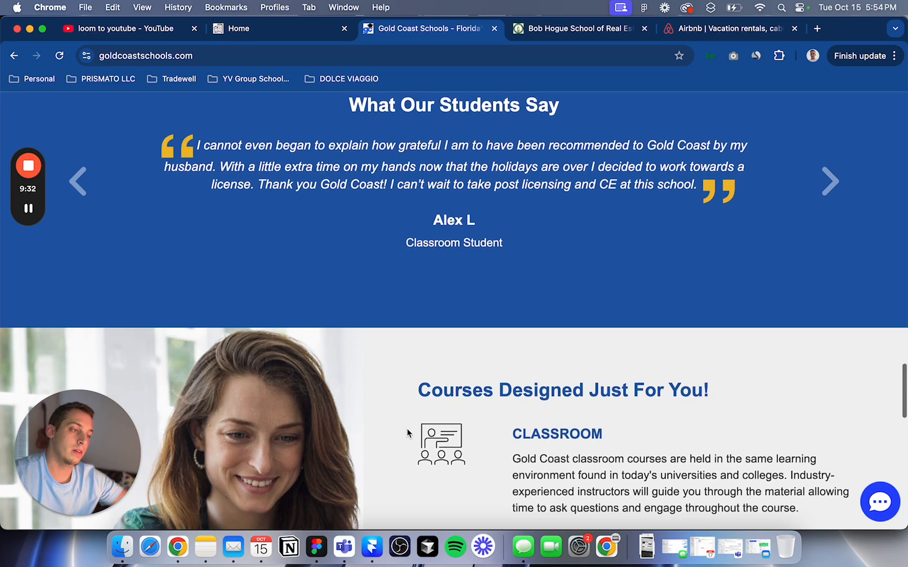
scroll(407, 432, "up", 3)
Step: Review how the Bob Hogue School of Real Estate homepage lays out its course categories and available formats
left_click(551, 28)
scroll(418, 264, "down", 4)
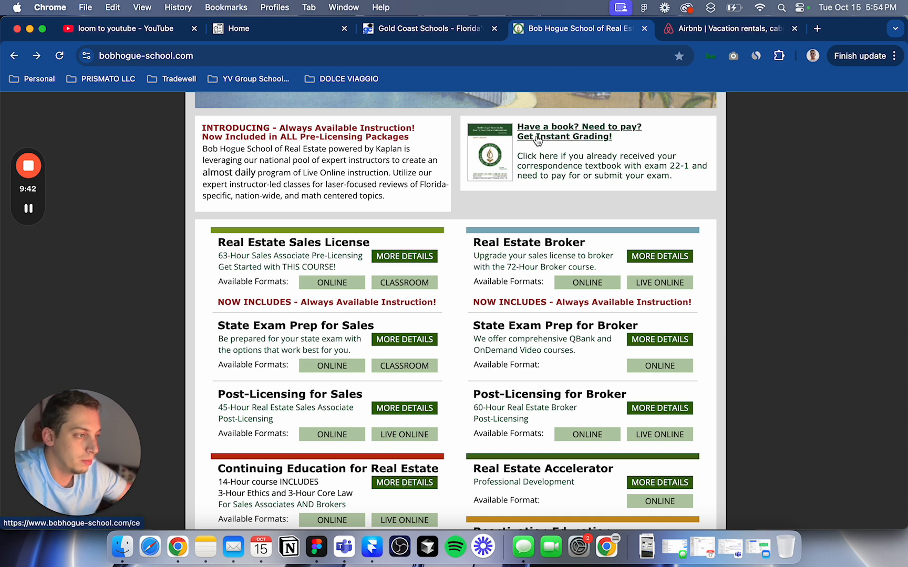
scroll(530, 144, "up", 1)
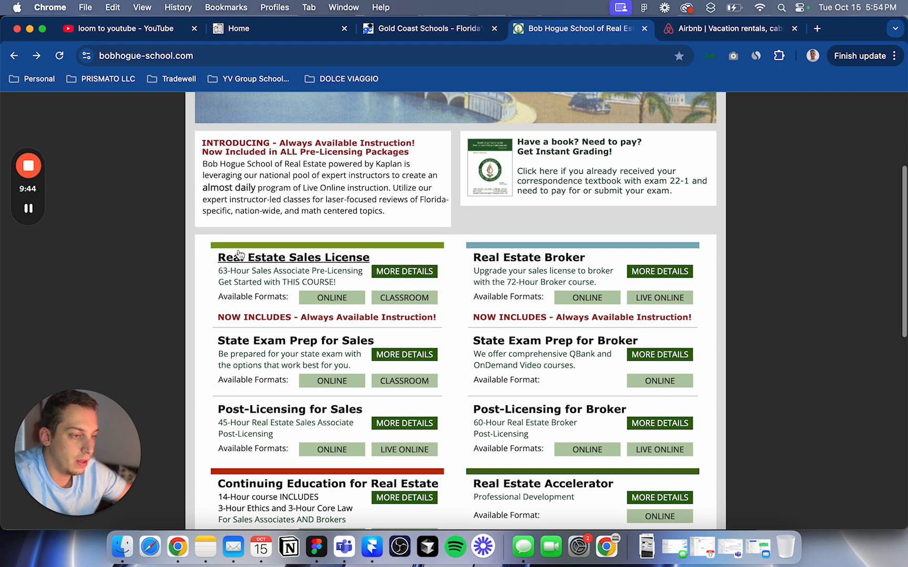
left_click_drag(202, 234, 718, 376)
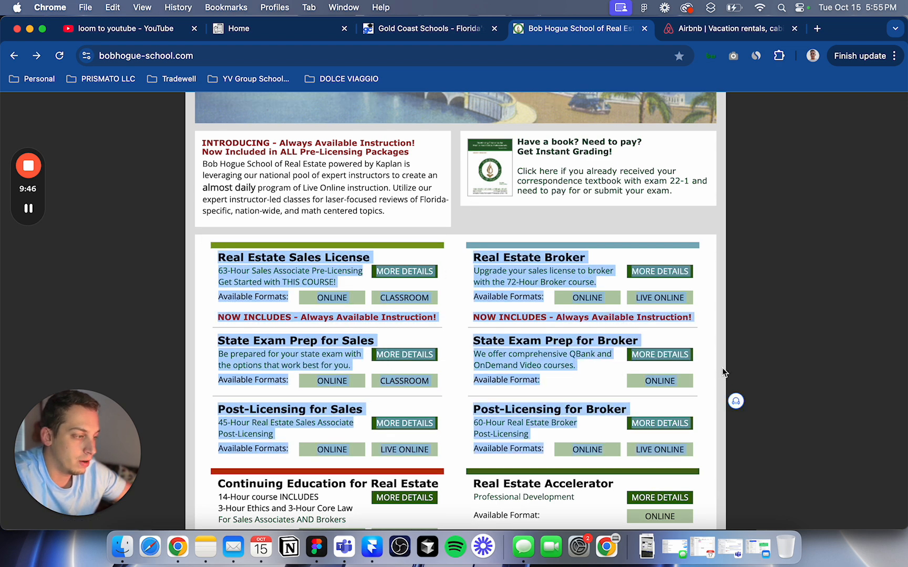
left_click(722, 369)
scroll(715, 258, "down", 2)
scroll(715, 258, "down", 1)
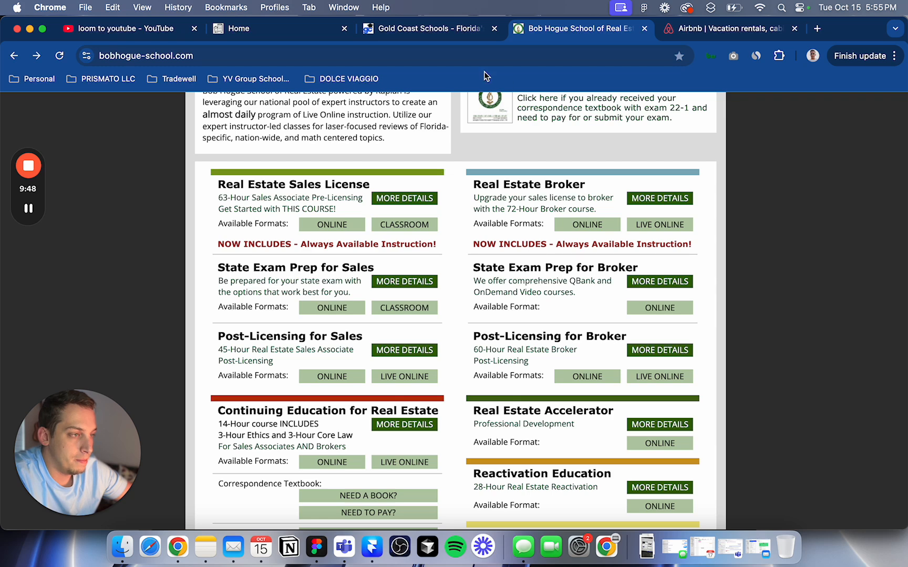
Step: Review the "Choose Your Area of Interest" course cards on the current YV Group School shop page
left_click(276, 24)
scroll(277, 227, "down", 8)
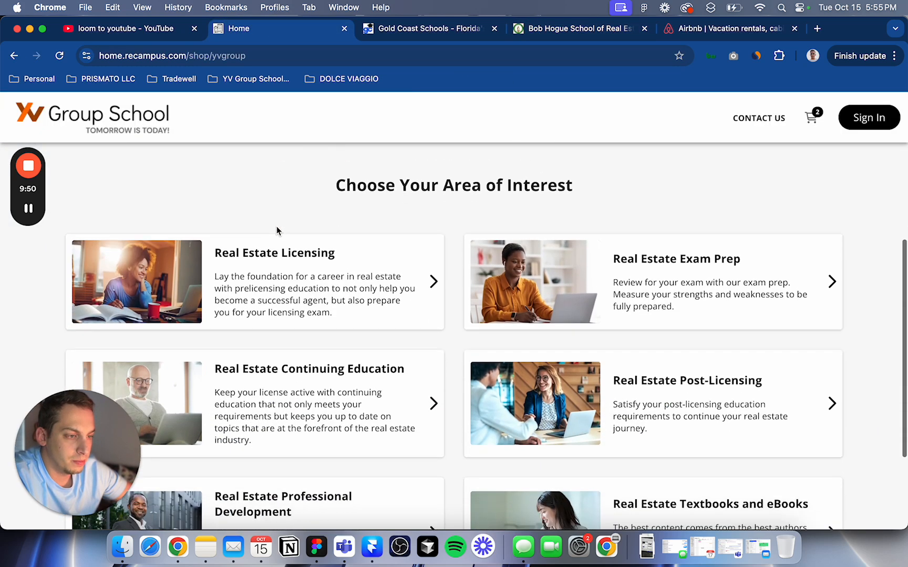
scroll(368, 194, "up", 1)
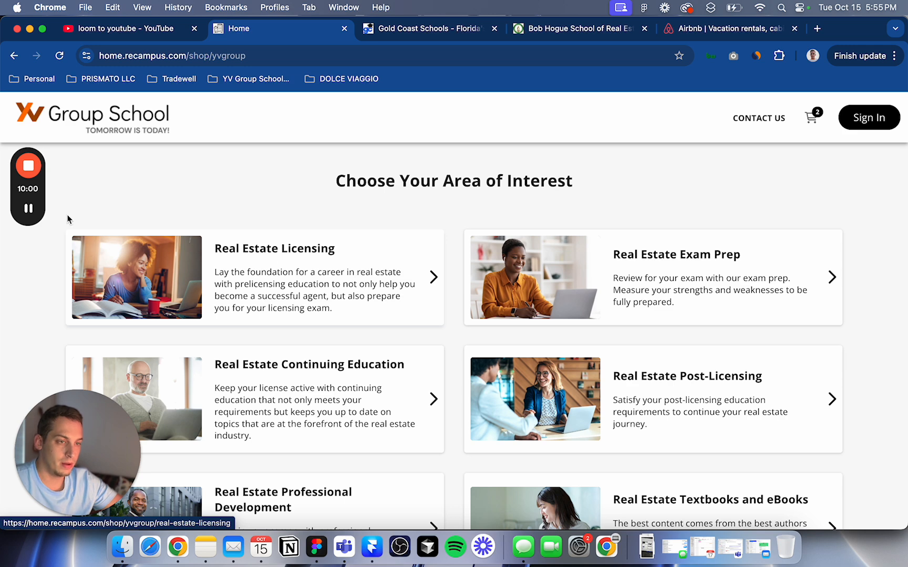
mouse_move(30, 209)
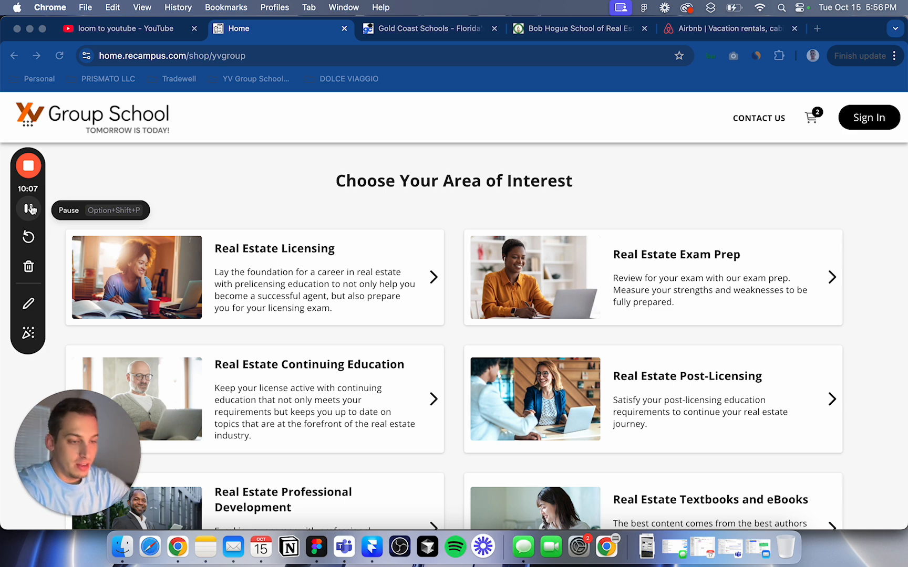
scroll(263, 239, "down", 5)
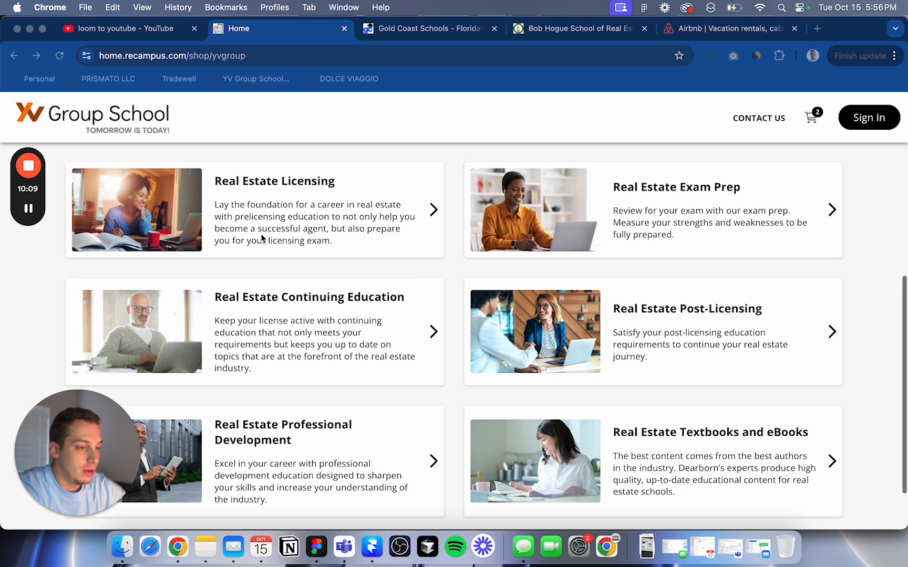
scroll(352, 345, "up", 1)
scroll(352, 347, "up", 3)
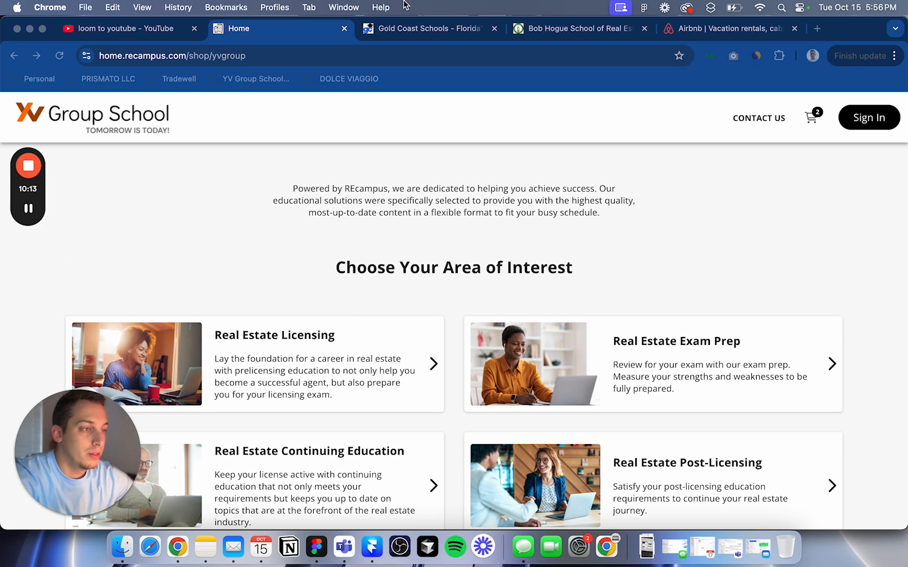
Step: Return to Framer, open Framepad's Features Section page and compare the Feature / Grid-05, Grid-06 and Grid-07 layouts
left_click(374, 564)
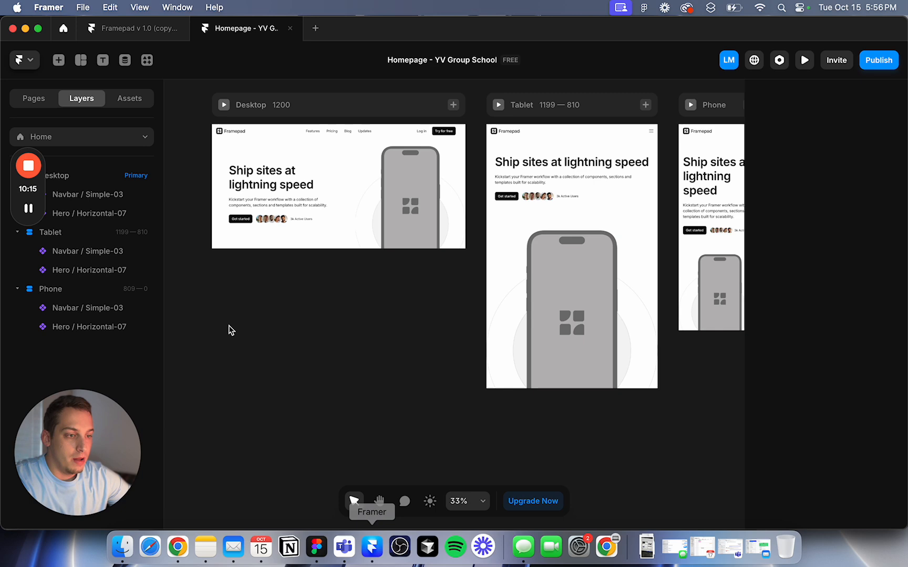
left_click(169, 130)
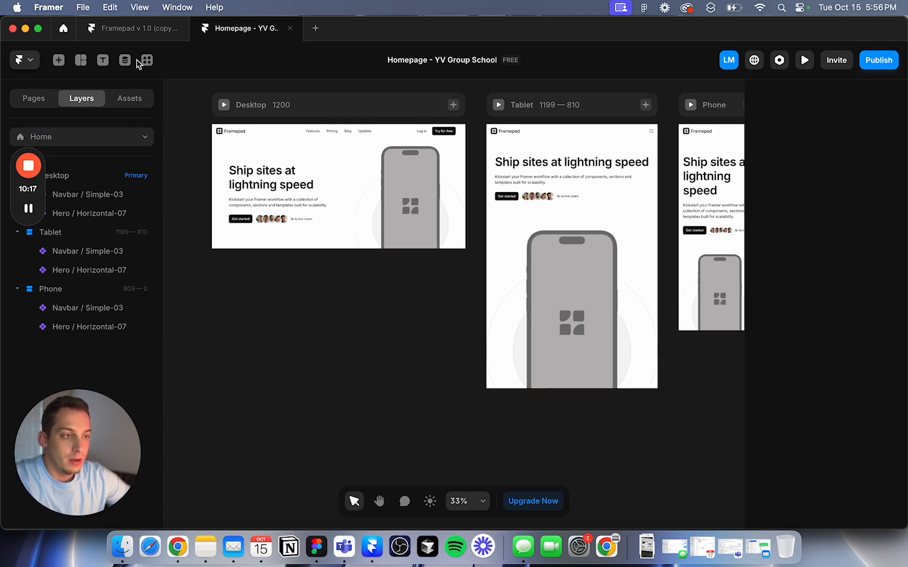
left_click(113, 27)
left_click(93, 320)
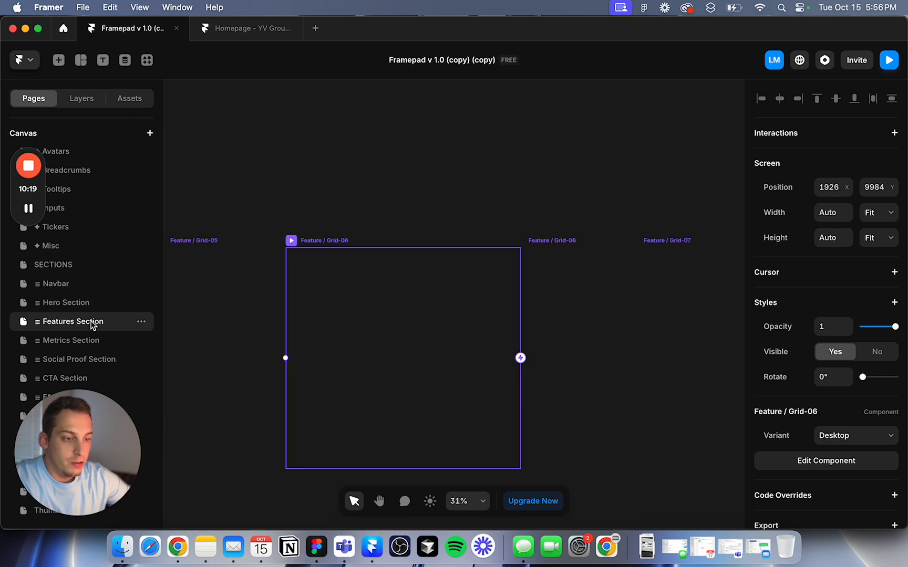
scroll(283, 282, "left", 5)
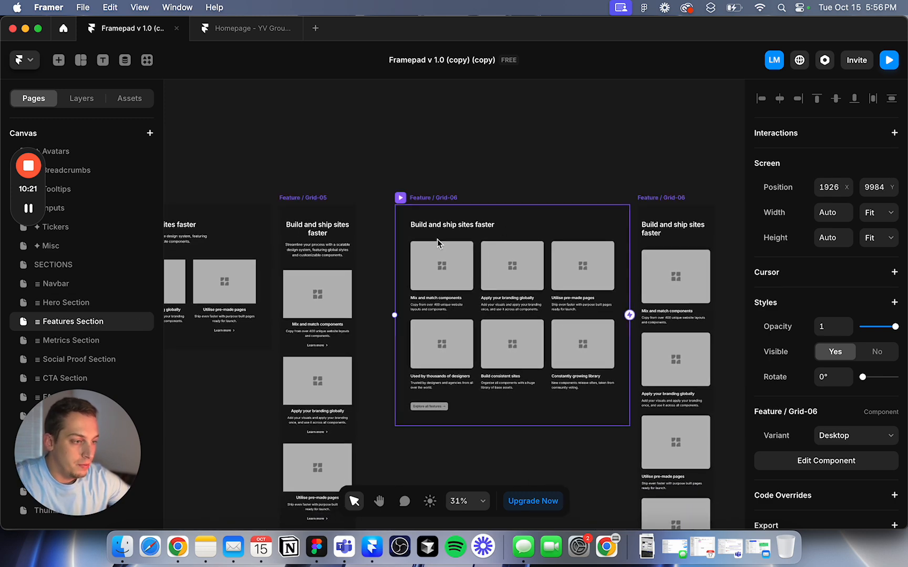
scroll(409, 305, "down", 5)
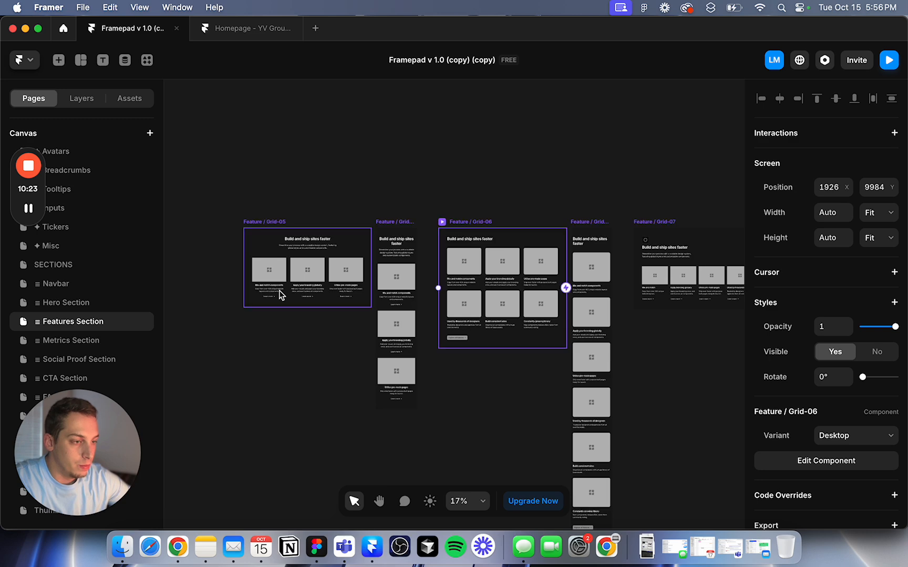
scroll(296, 294, "up", 5)
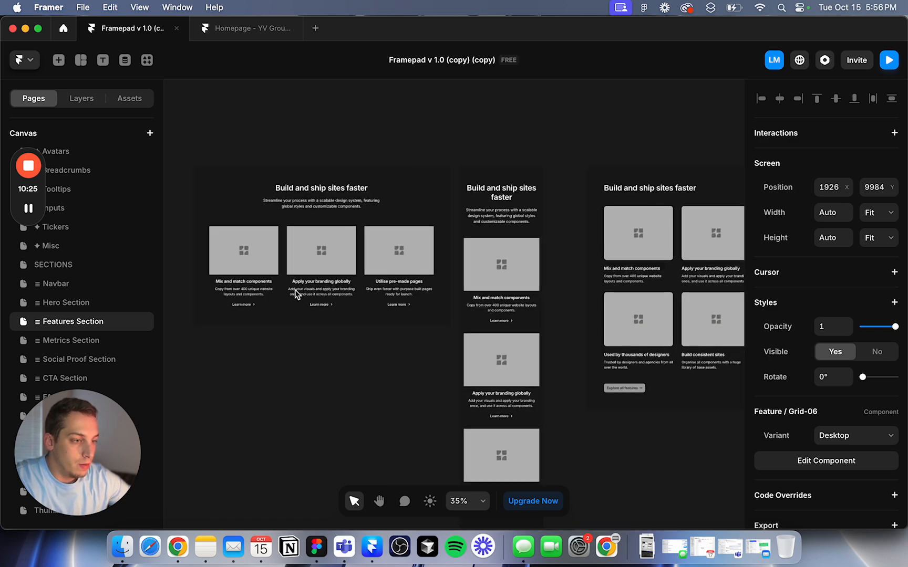
scroll(326, 259, "down", 5)
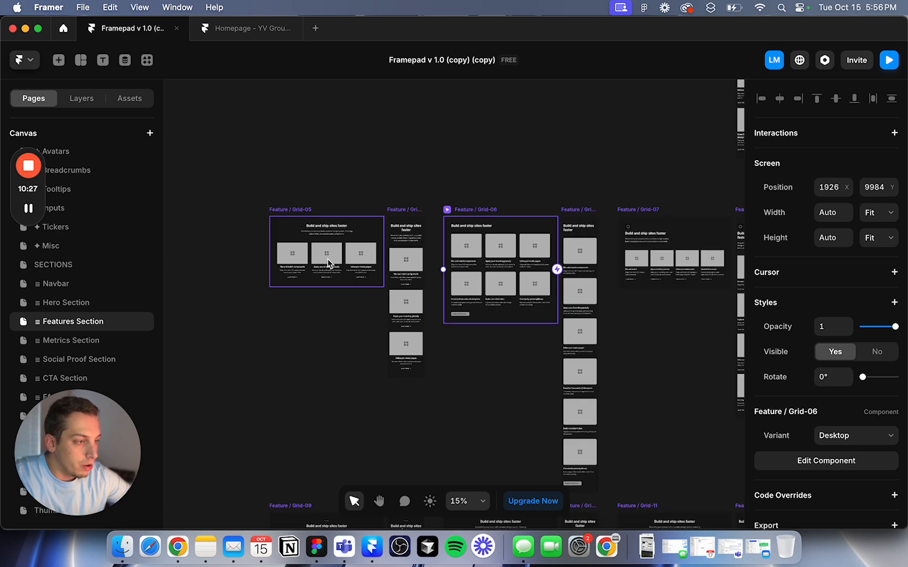
scroll(327, 259, "up", 5)
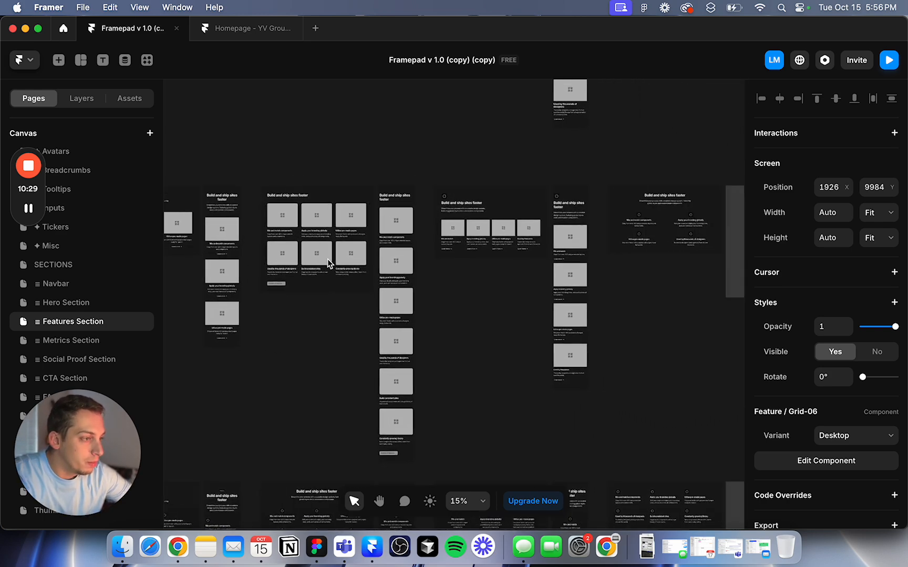
Step: Compare the horizontal, grid and card feature layouts on the Features Section page, finishing with Feature / Cards-02
scroll(327, 259, "up", 10)
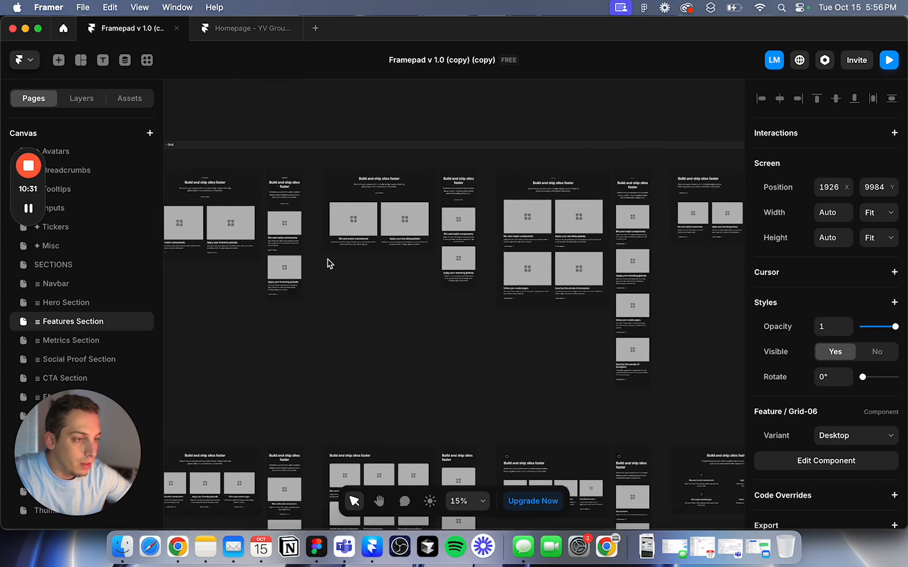
scroll(327, 259, "down", 10)
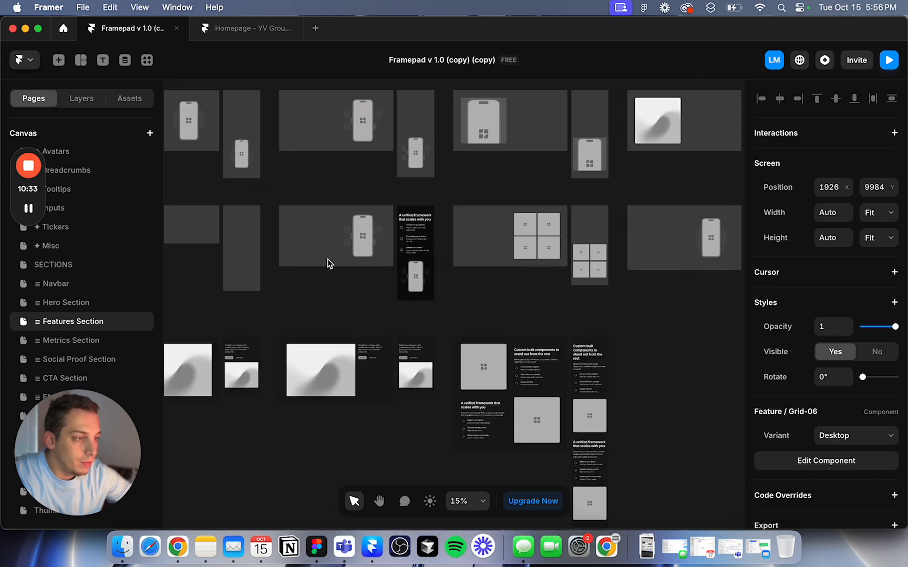
scroll(327, 259, "up", 5)
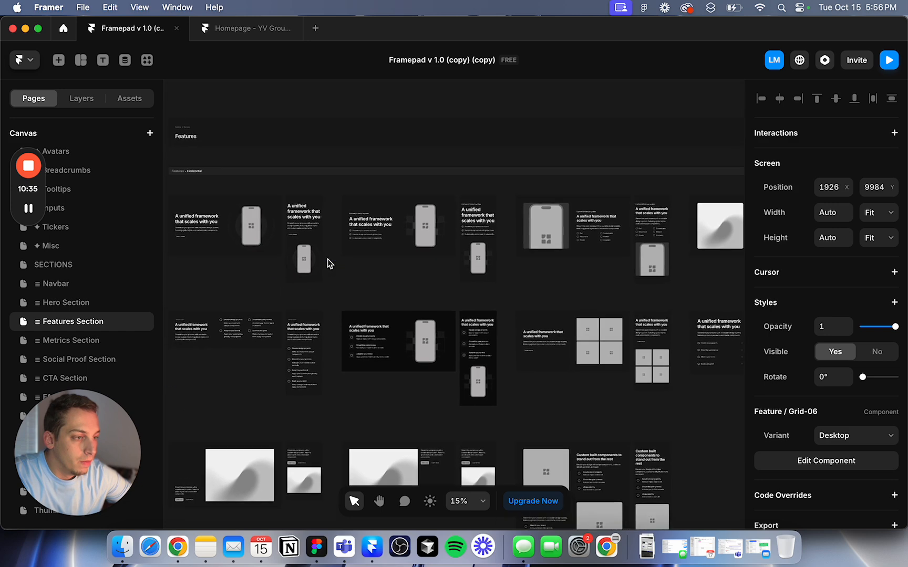
scroll(327, 259, "down", 10)
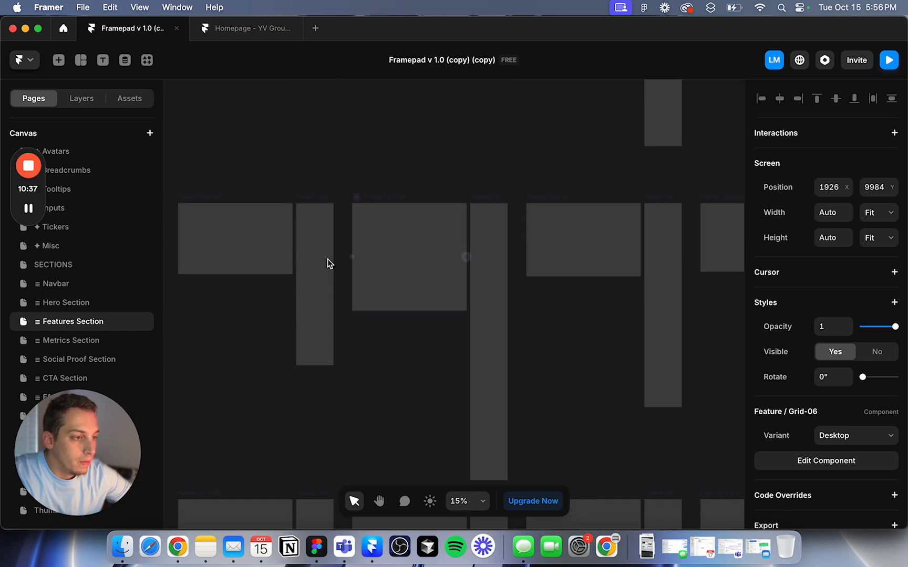
scroll(327, 259, "down", 10)
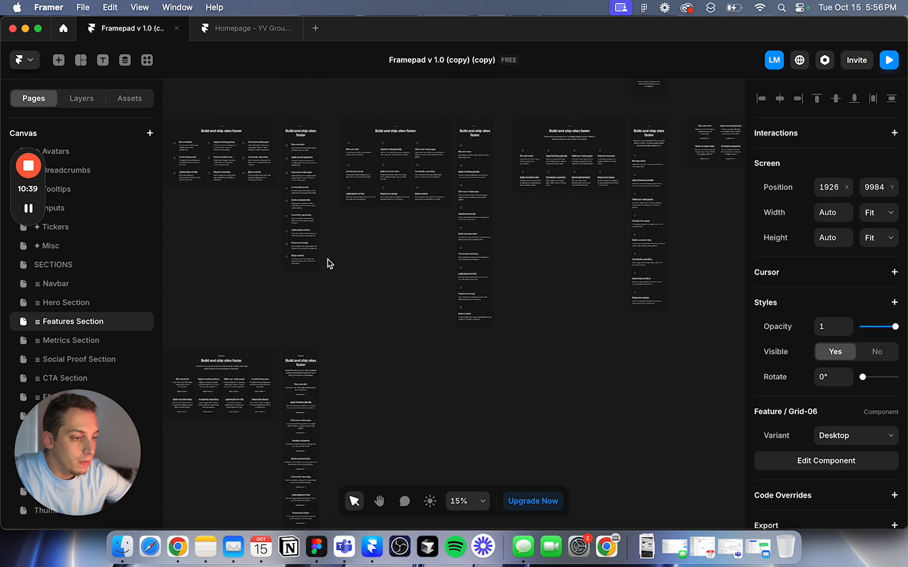
scroll(326, 259, "down", 10)
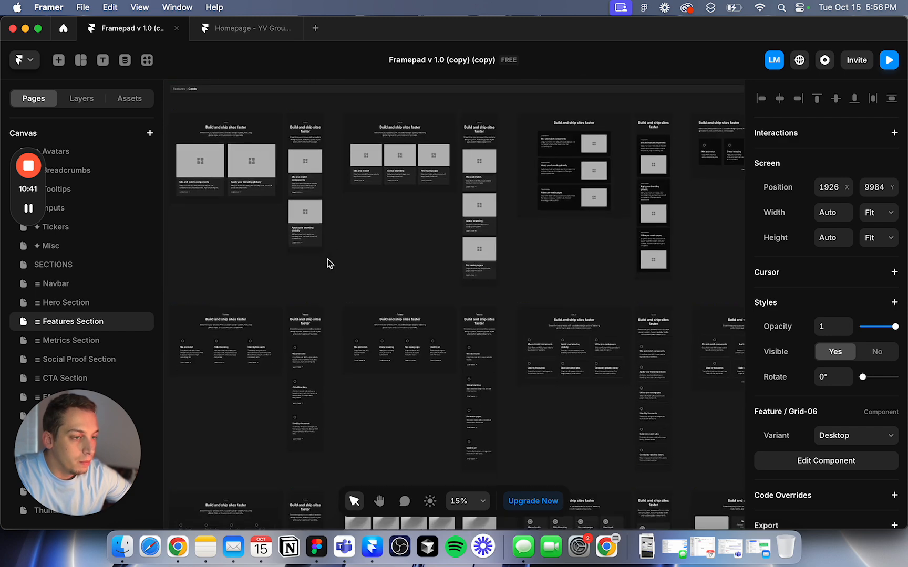
scroll(327, 259, "up", 5)
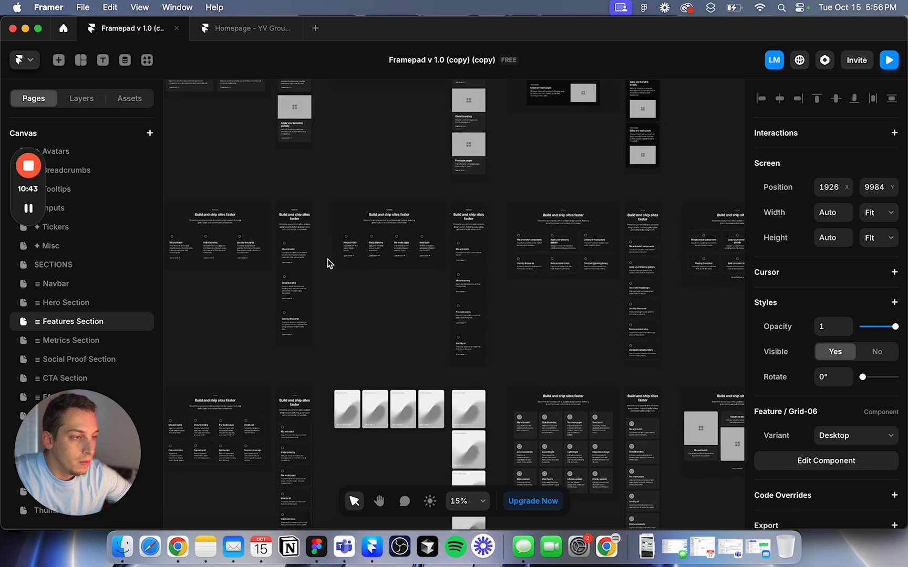
scroll(364, 154, "up", 5)
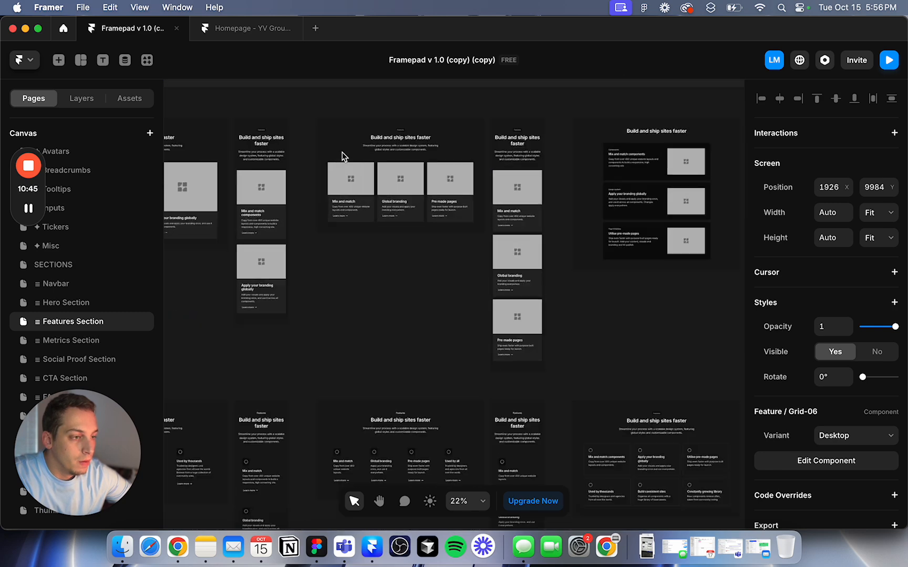
scroll(329, 178, "down", 3)
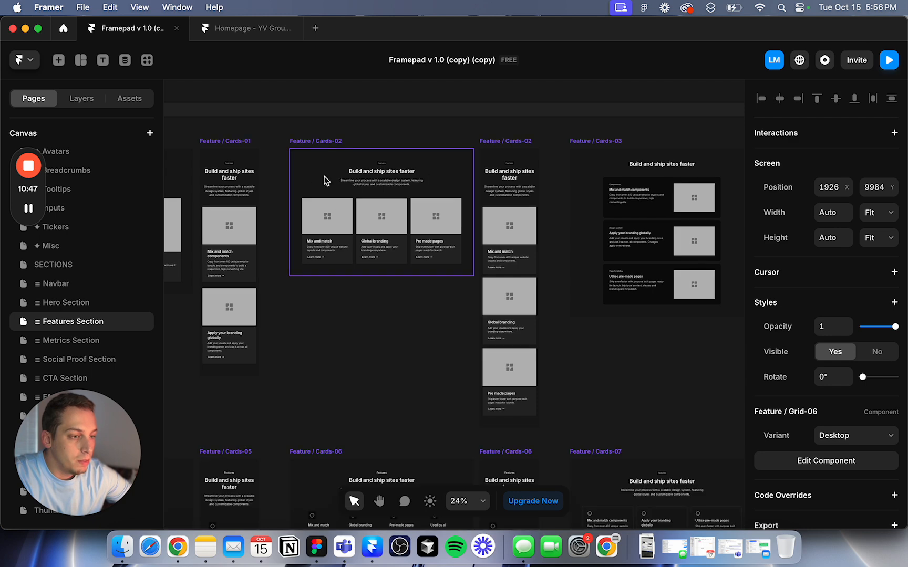
Step: Switch to Chrome to check the course-category cards on the YV Group School shop page, and return to Framer
left_click_drag(389, 40, 390, 400)
left_click(370, 295)
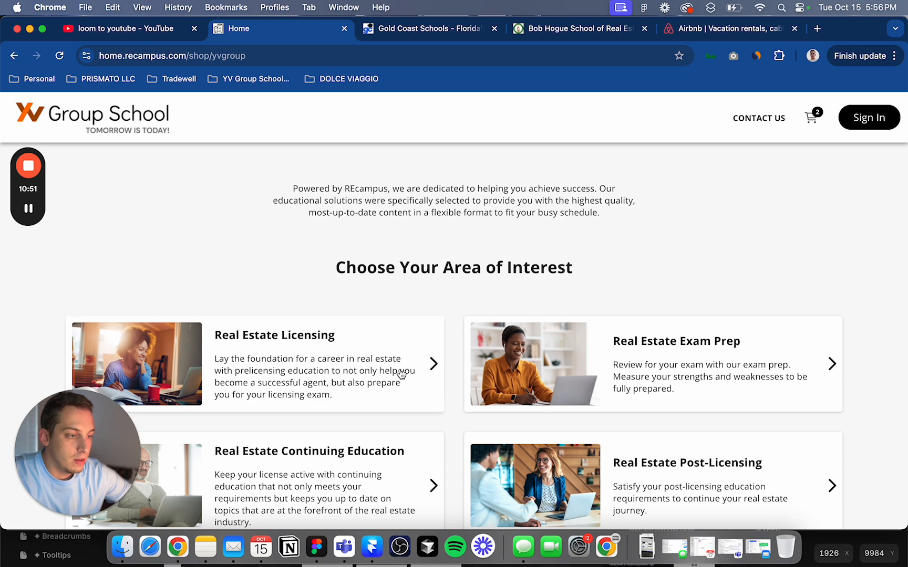
scroll(400, 365, "down", 2)
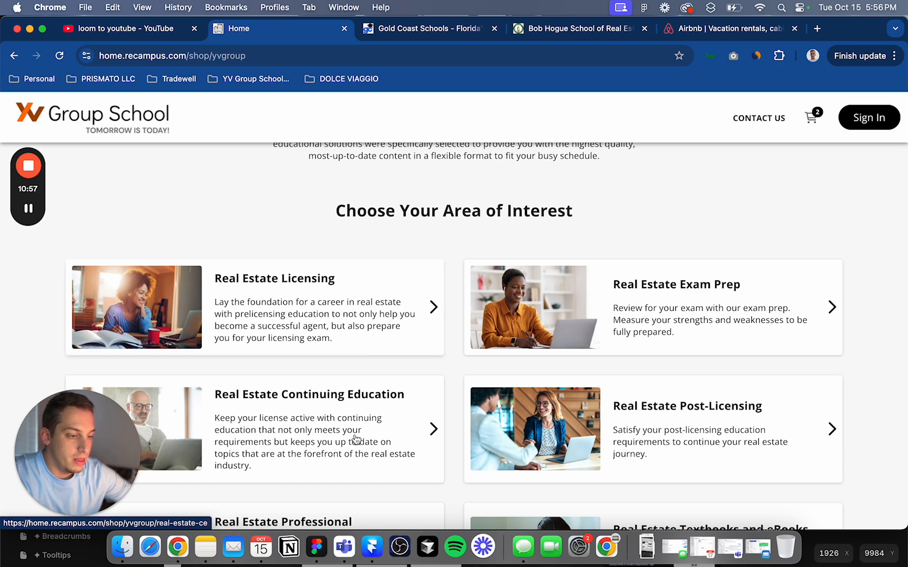
left_click(371, 548)
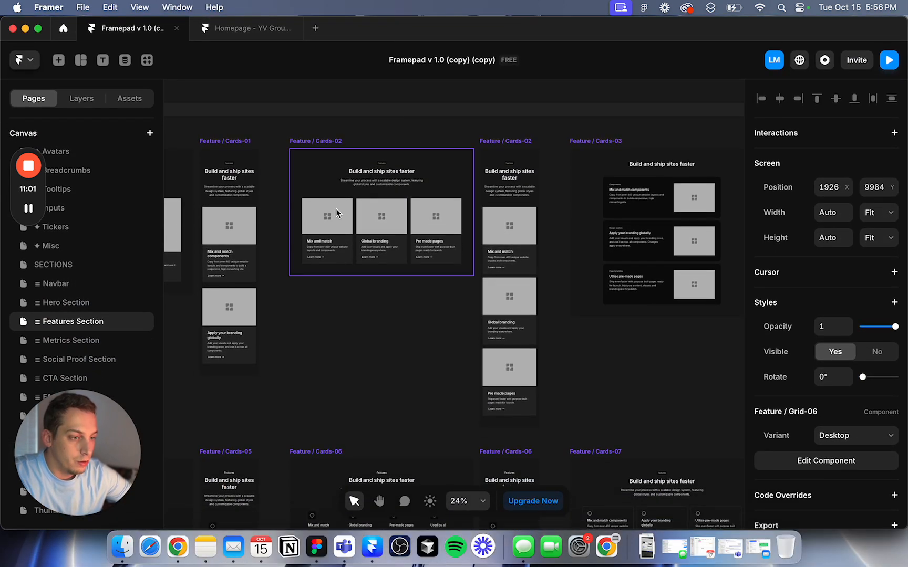
Step: Copy the desktop Feature / Cards-02 section into the homepage below the Desktop hero and set its width to Fill
scroll(337, 208, "right", 2)
left_click(405, 155)
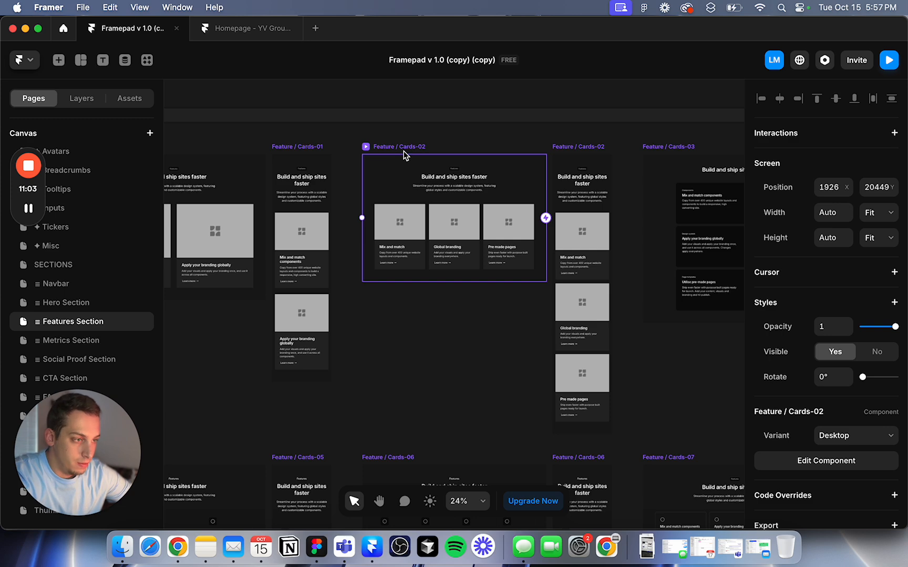
left_click(403, 151)
left_click(396, 149)
left_click(237, 29)
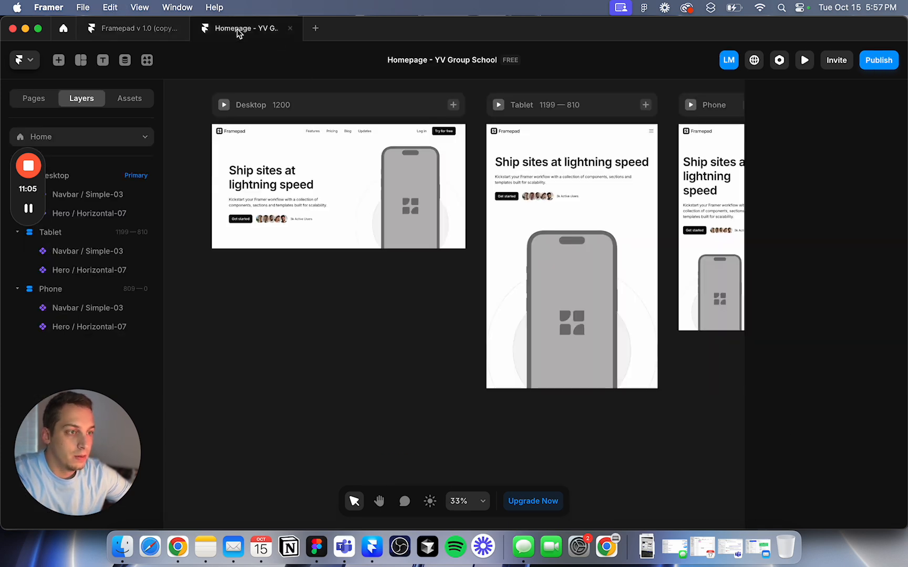
left_click(384, 233)
key("super+v")
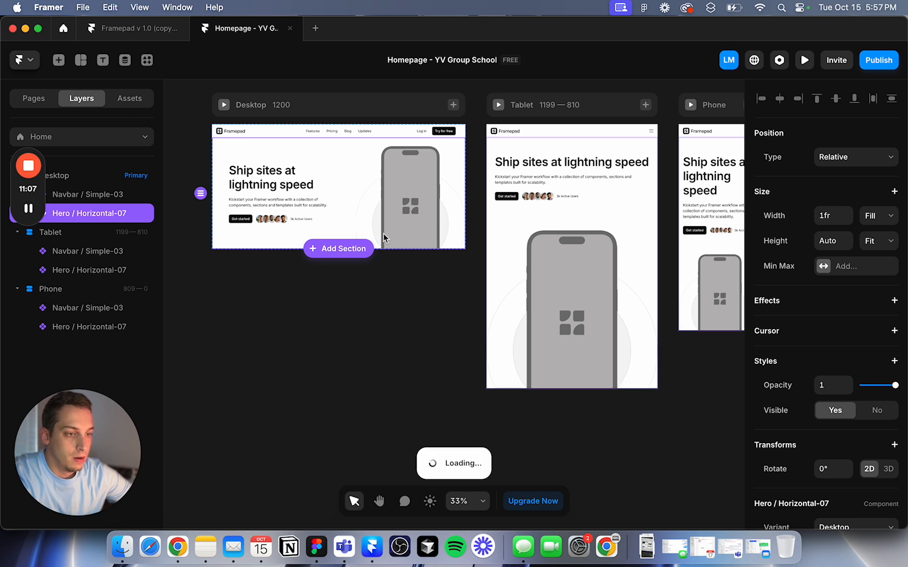
left_click(873, 217)
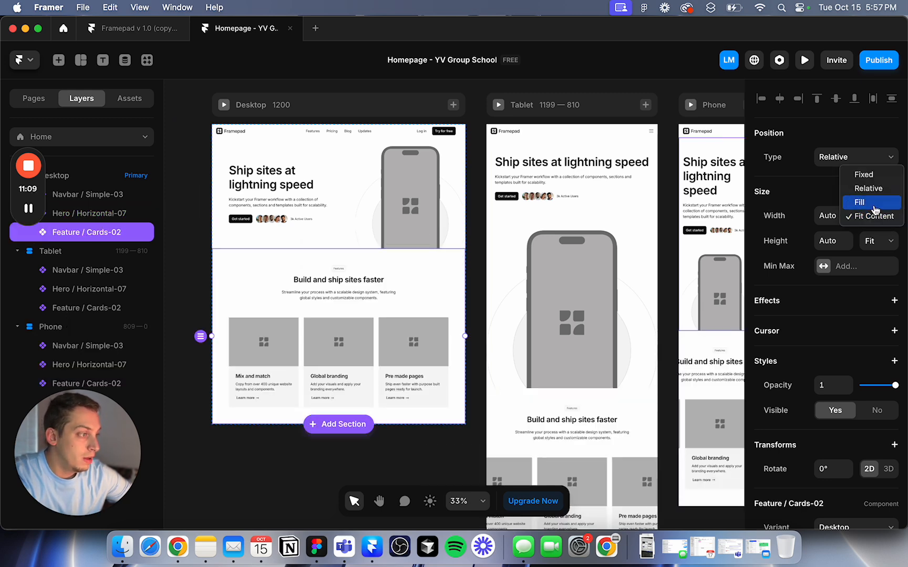
left_click(874, 210)
Step: Set the Feature / Cards-02 variant to Tablet on the Tablet breakpoint and to Phone on the Phone breakpoint
scroll(547, 315, "down", 5)
left_click(546, 336)
scroll(812, 326, "down", 3)
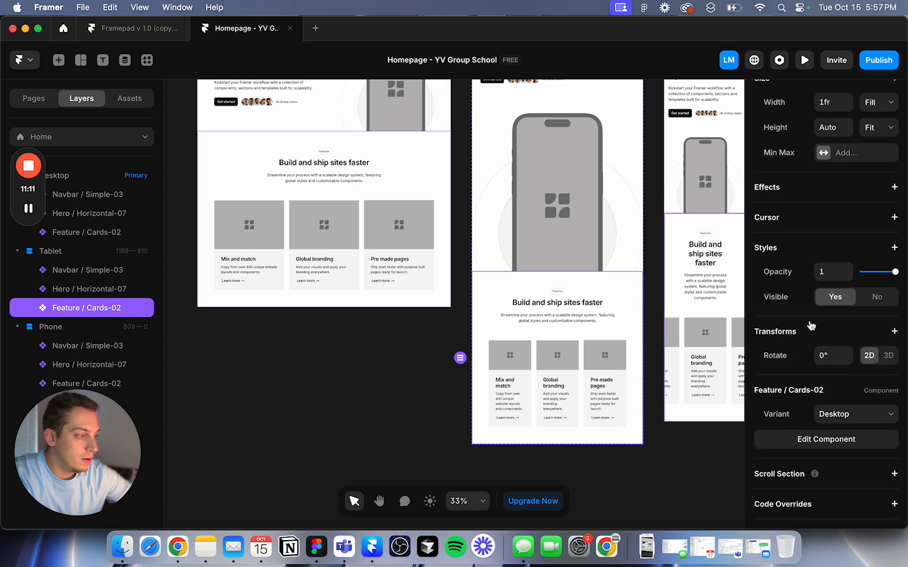
left_click(846, 414)
left_click(836, 427)
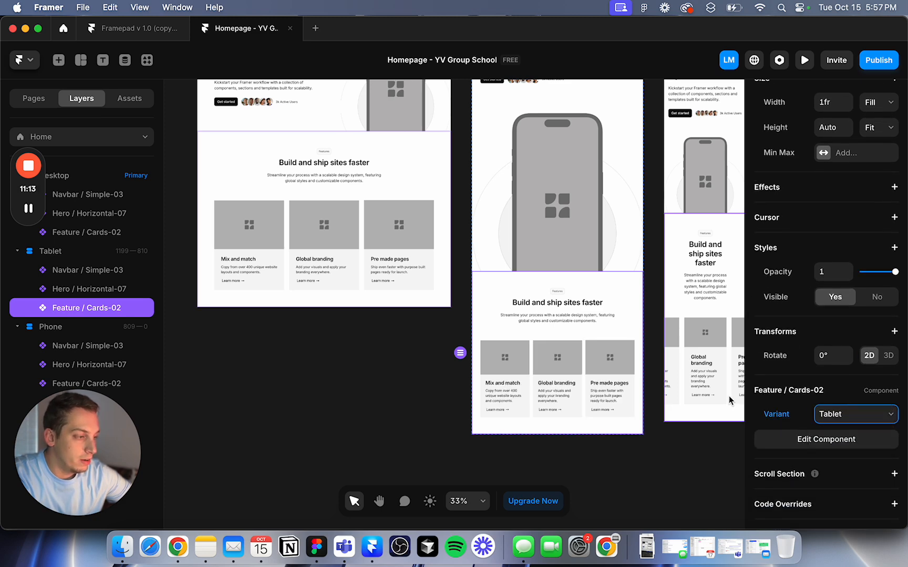
left_click(729, 396)
scroll(848, 415, "down", 3)
left_click(854, 463)
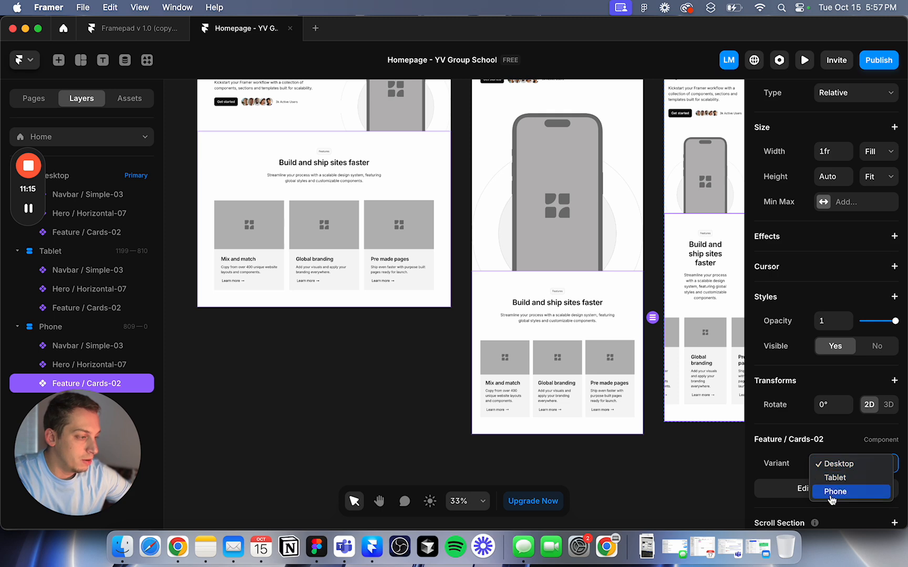
left_click(853, 490)
Step: Unlink all instances of the homepage's Feature / Cards-02 component and open it for editing
left_click(435, 397)
double_click(322, 224)
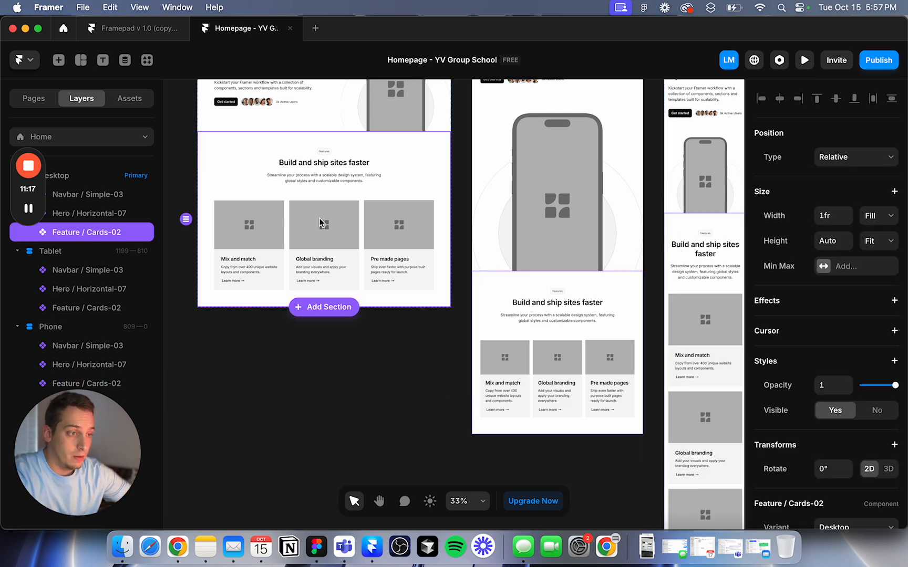
left_click(433, 331)
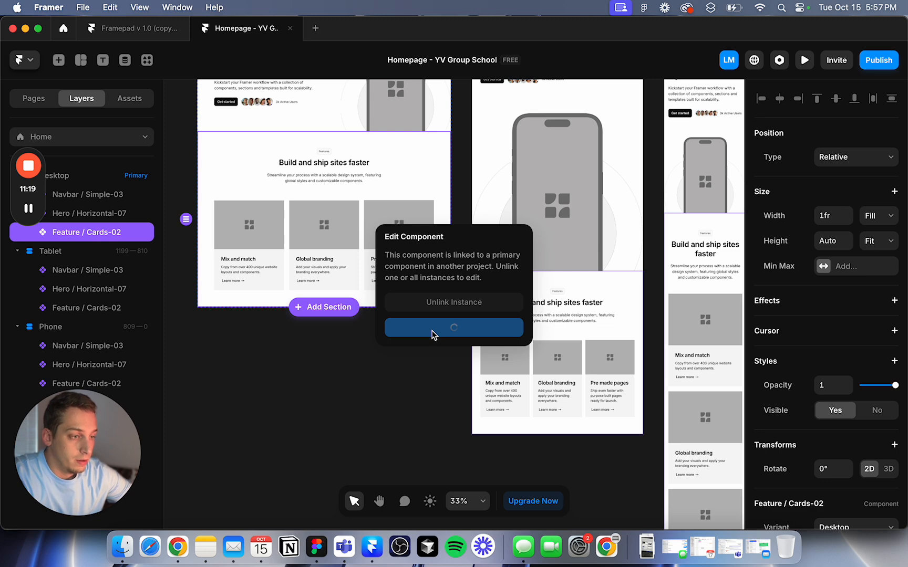
double_click(302, 274)
Step: Duplicate the second Feature Card in the Desktop Feature Grid three times and collapse the expanded card layers
left_click(400, 382)
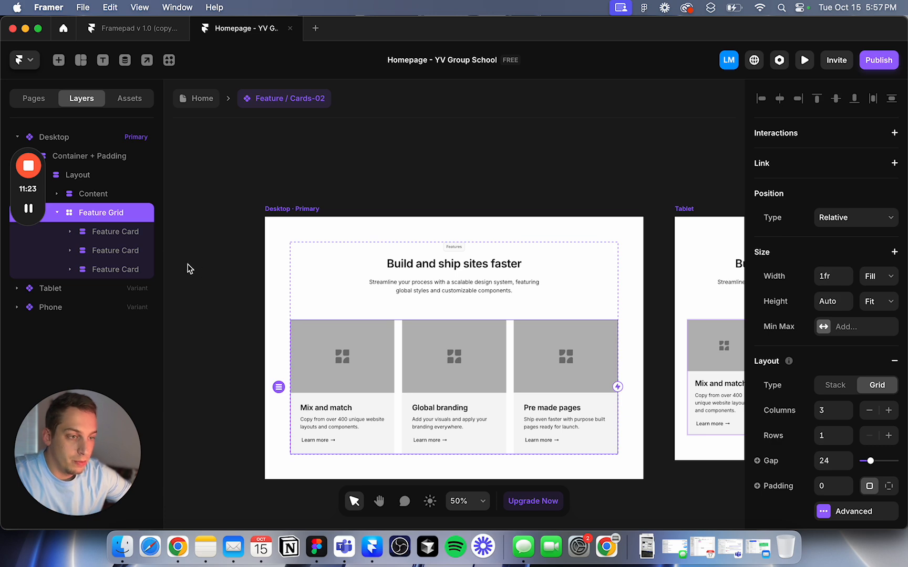
left_click(116, 251)
left_click(71, 250)
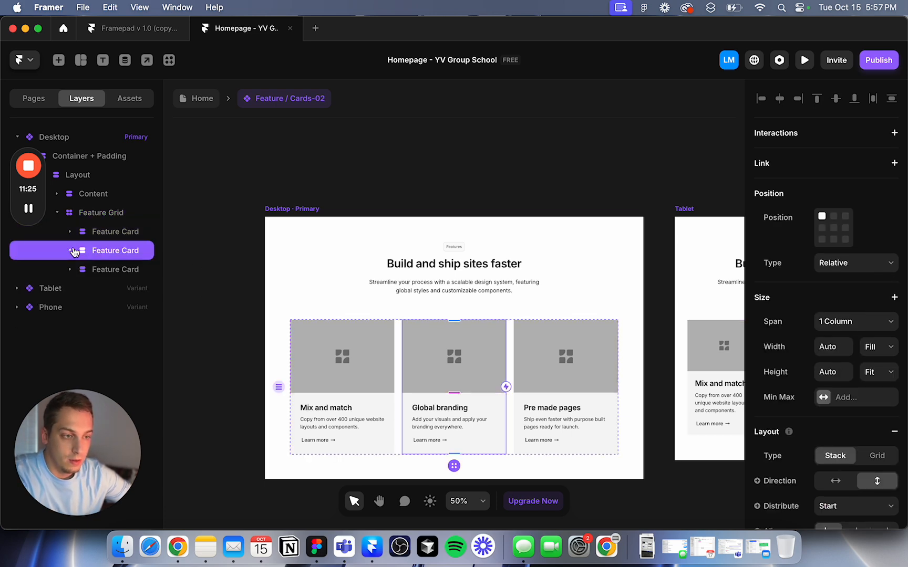
key("super+d")
key("super+d")
key("super+d")
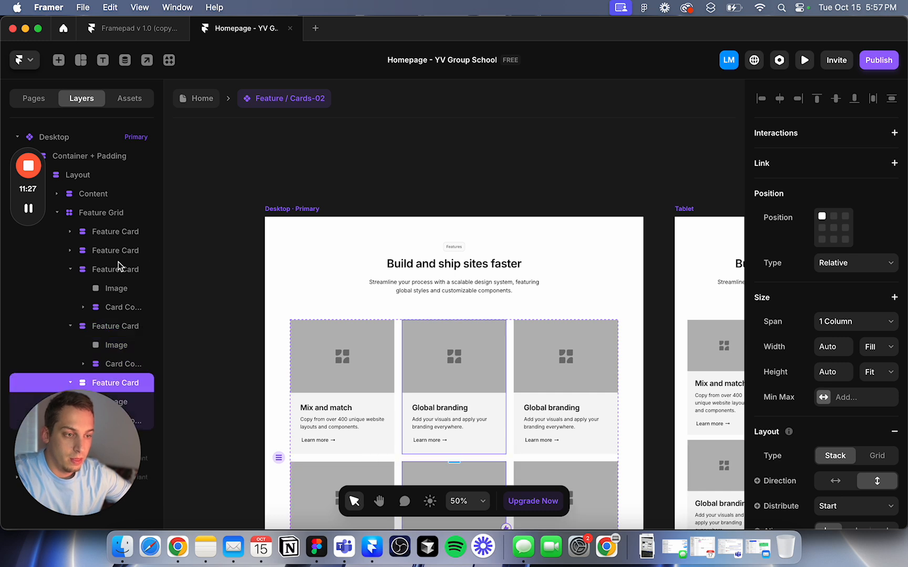
left_click(71, 326)
left_click(71, 271)
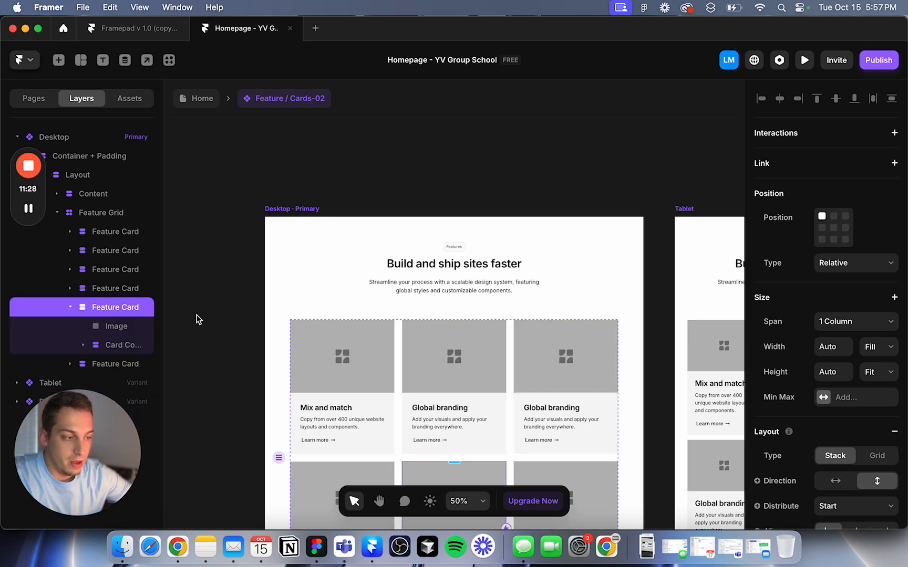
left_click(70, 307)
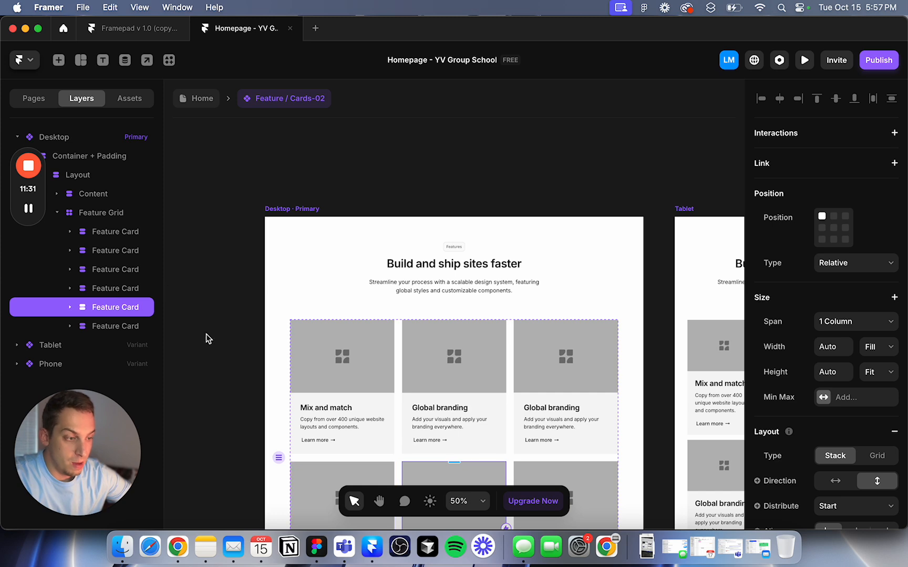
left_click(213, 359)
Step: Review the six-card grid in the component, and return to Home to check it across the Desktop, Tablet and Phone breakpoints
scroll(214, 360, "down", 5)
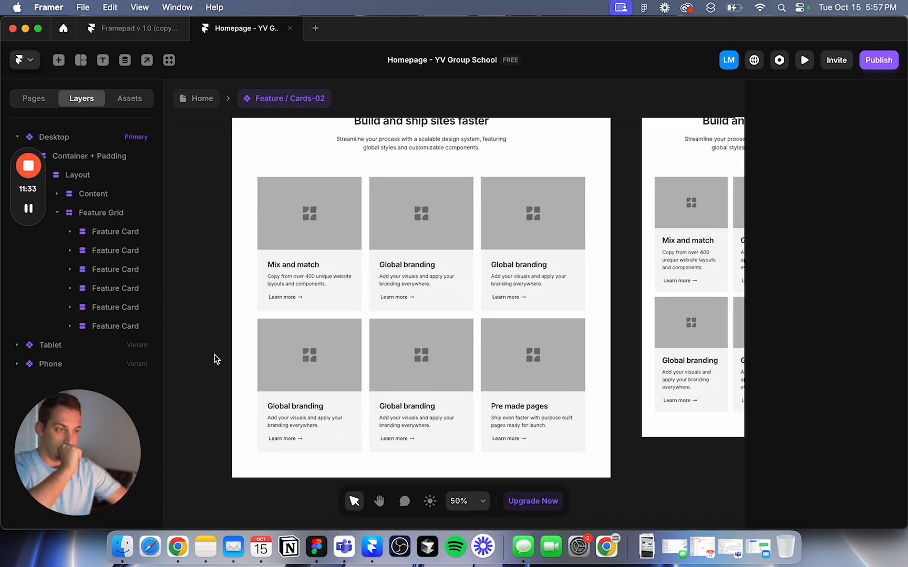
scroll(219, 284, "up", 3)
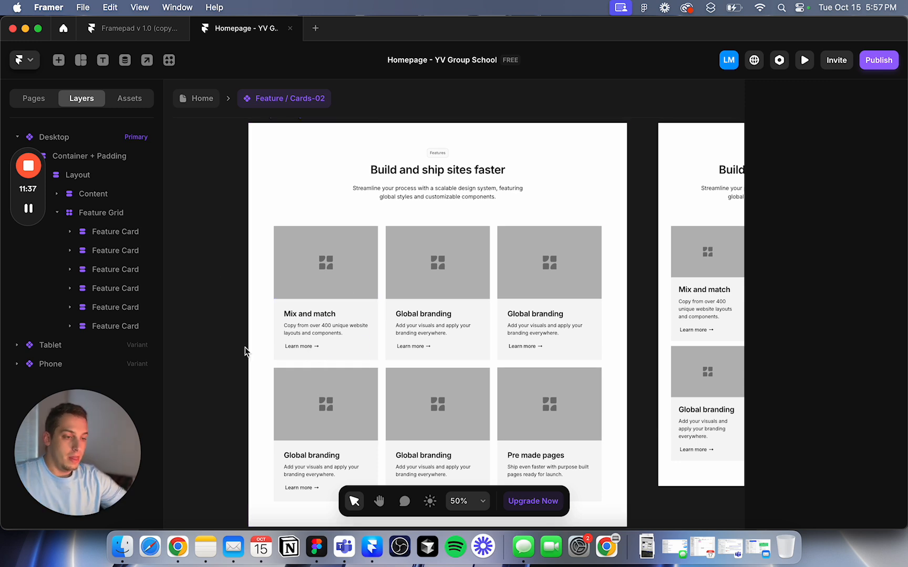
scroll(418, 348, "down", 3)
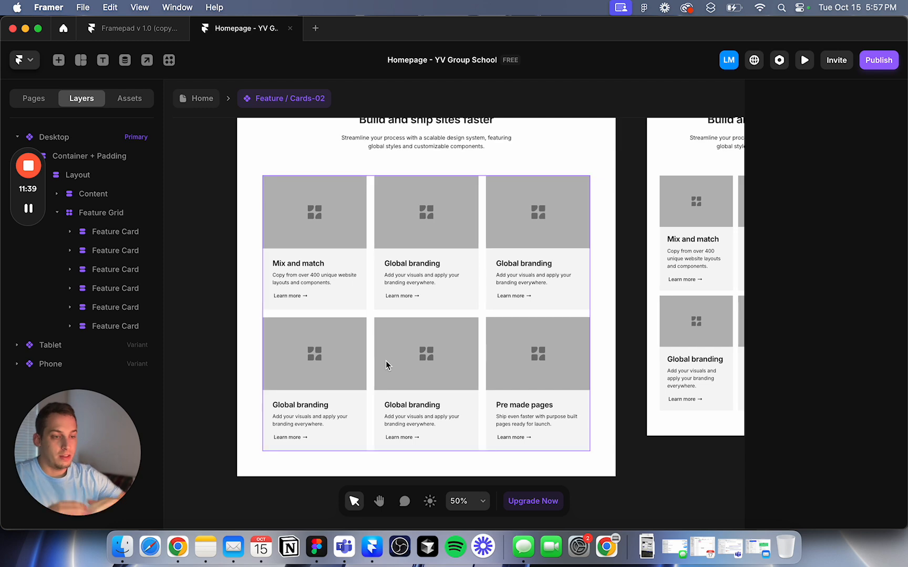
left_click(184, 100)
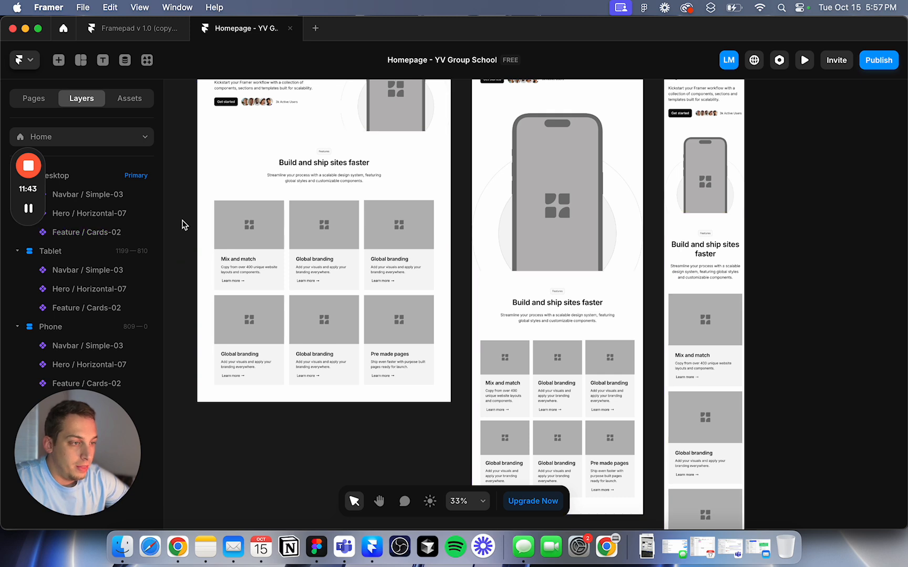
scroll(199, 244, "down", 5)
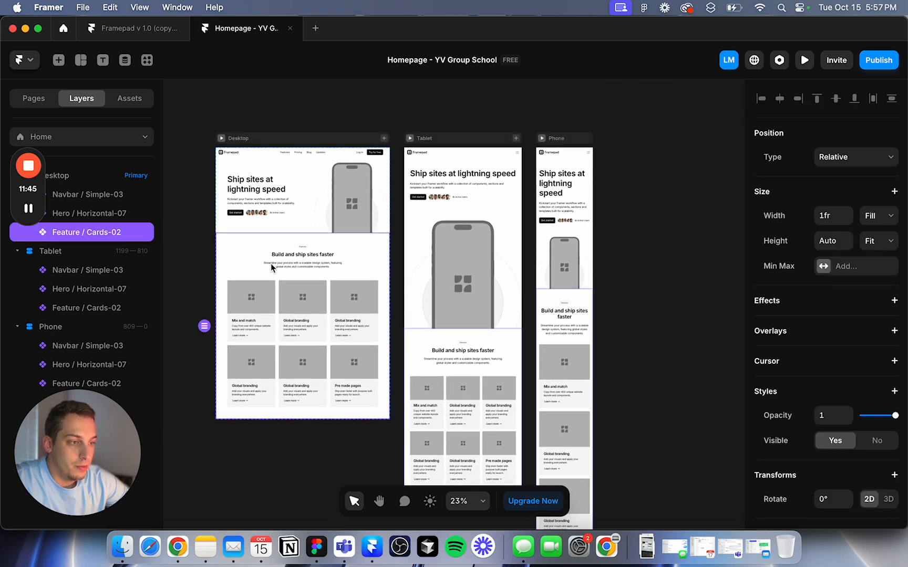
Step: Replace the heading in the Feature / Cards-02 component with "Choose Your Area of Interest", copied from the current YV Group School site in Chrome
double_click(270, 263)
left_click(446, 169)
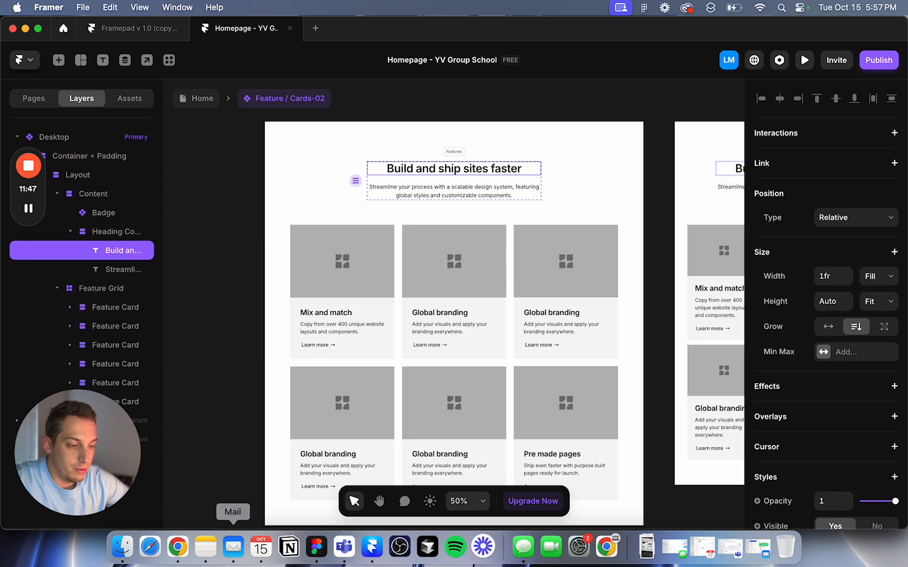
left_click(178, 549)
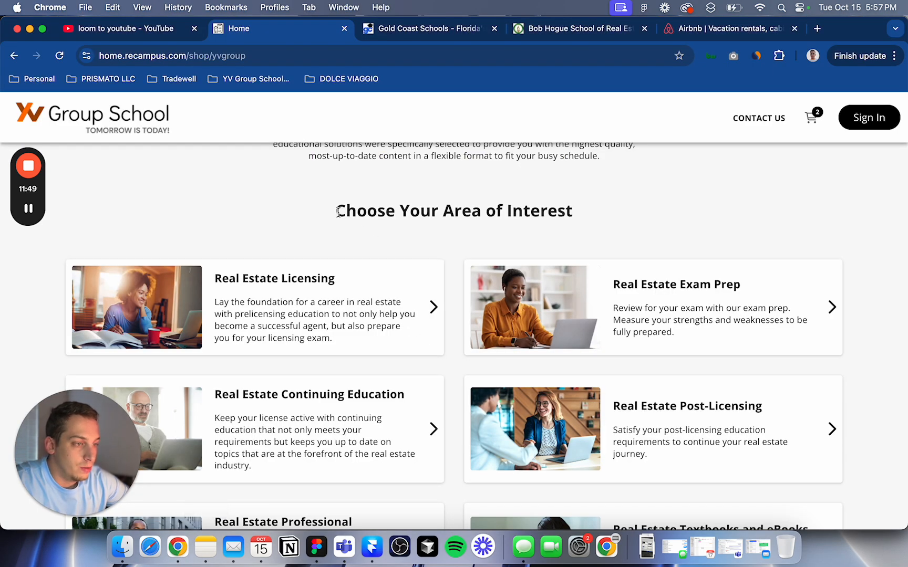
left_click_drag(336, 212, 573, 213)
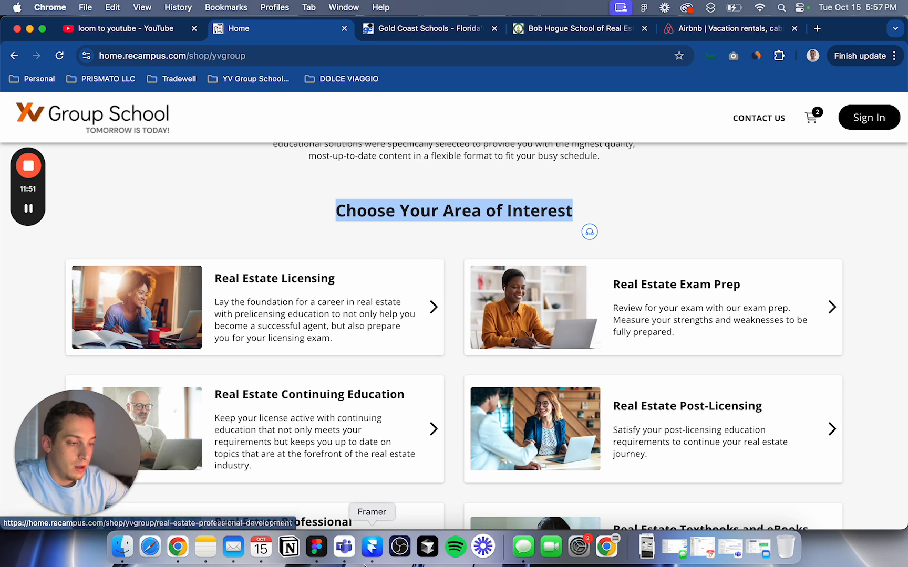
left_click(372, 547)
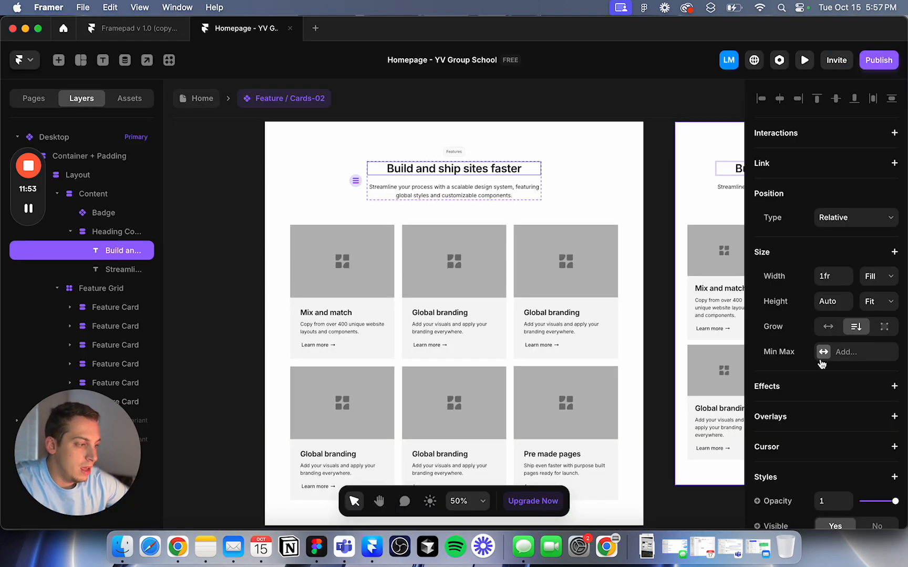
scroll(821, 363, "down", 6)
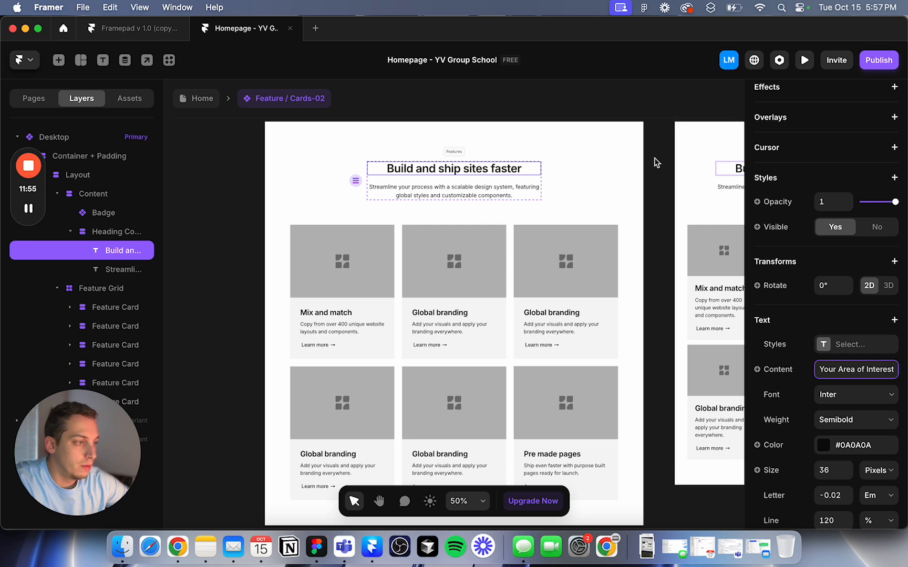
left_click(656, 162)
Step: Return to Home and review the hero and six-card section with the new heading on the Desktop breakpoint
left_click(202, 98)
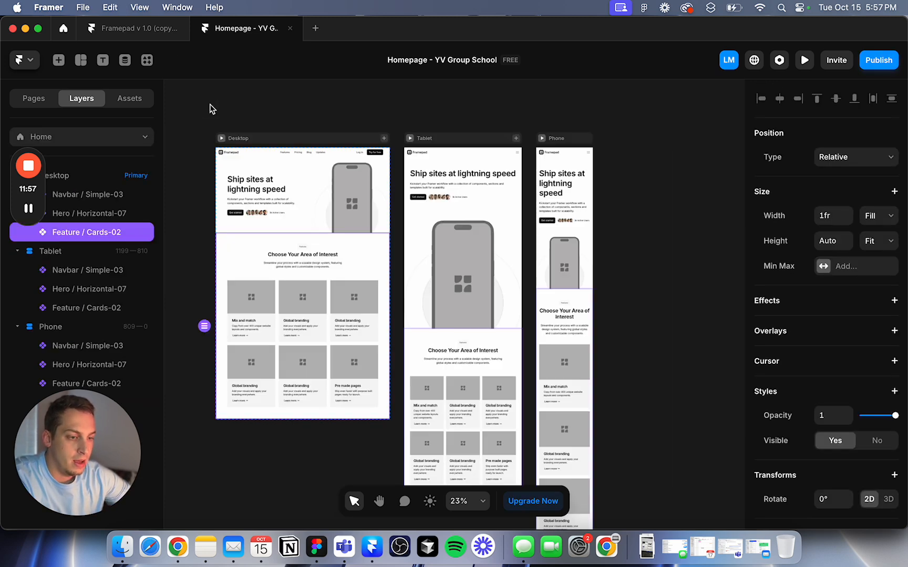
left_click(209, 251)
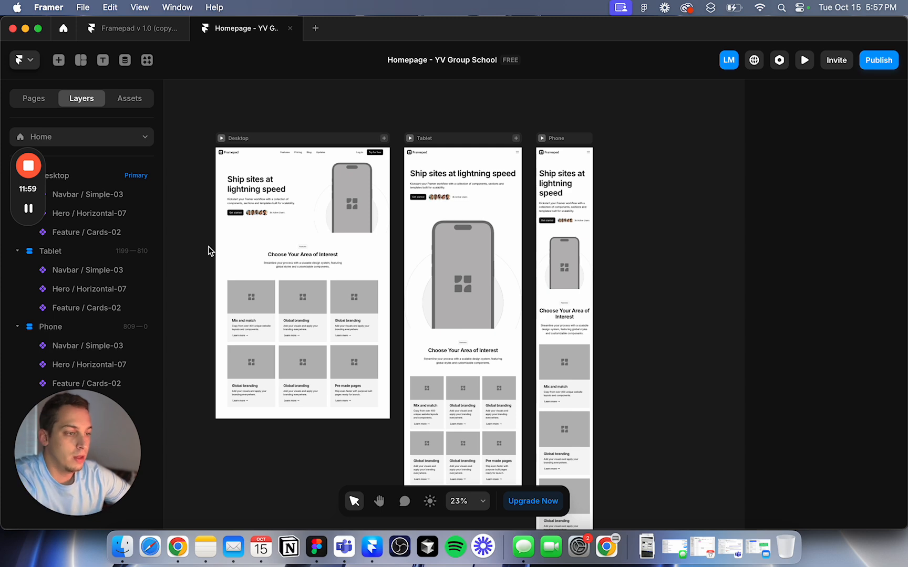
scroll(269, 234, "up", 5)
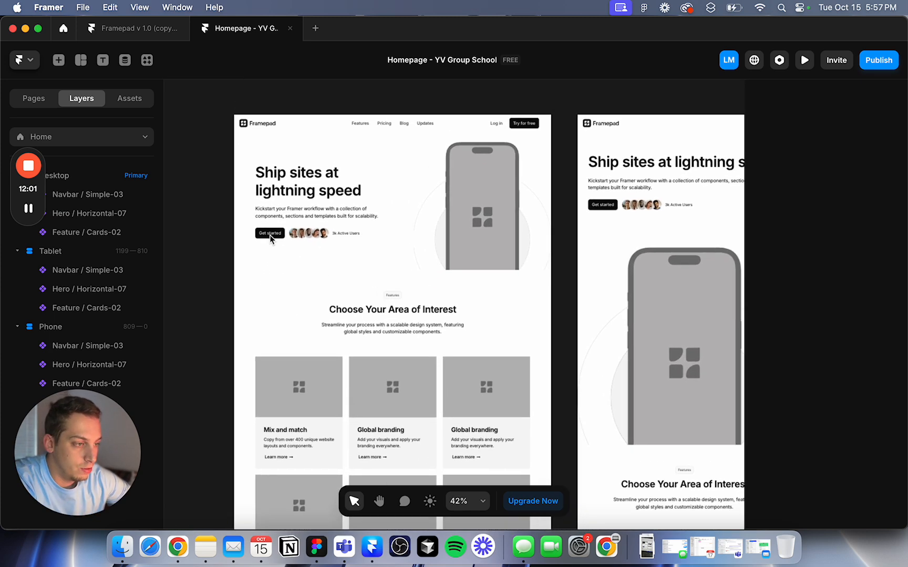
left_click(285, 265)
left_click(230, 265)
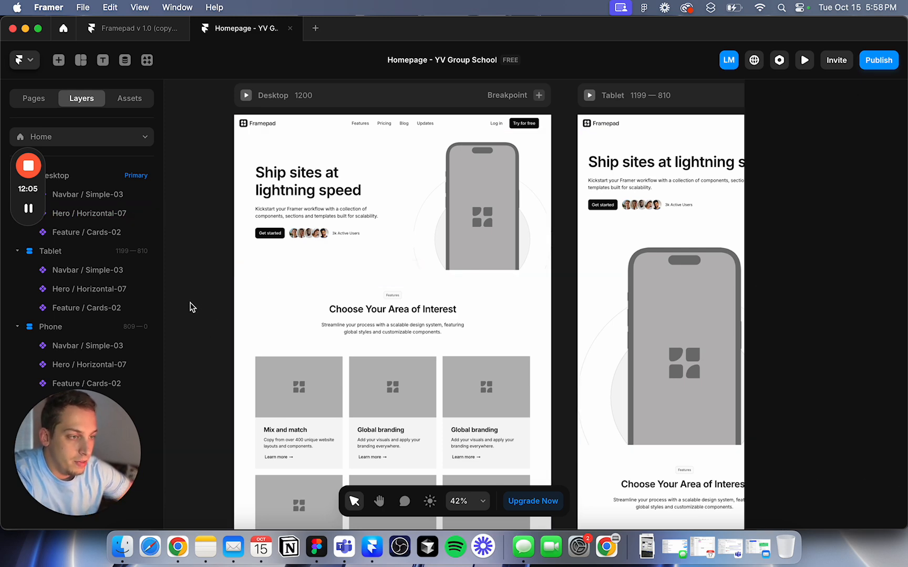
scroll(314, 336, "down", 1)
scroll(315, 336, "down", 5)
left_click(293, 324)
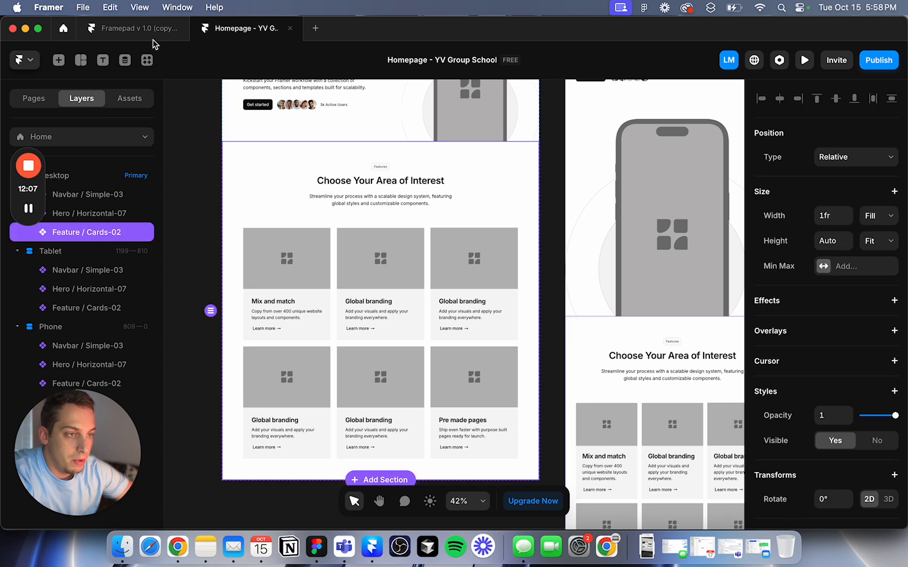
Step: Find the Feature / Grid-06 section on the Features Section page of the Framepad project and copy its Desktop variant
left_click(145, 28)
scroll(331, 400, "down", 8)
scroll(330, 399, "down", 5)
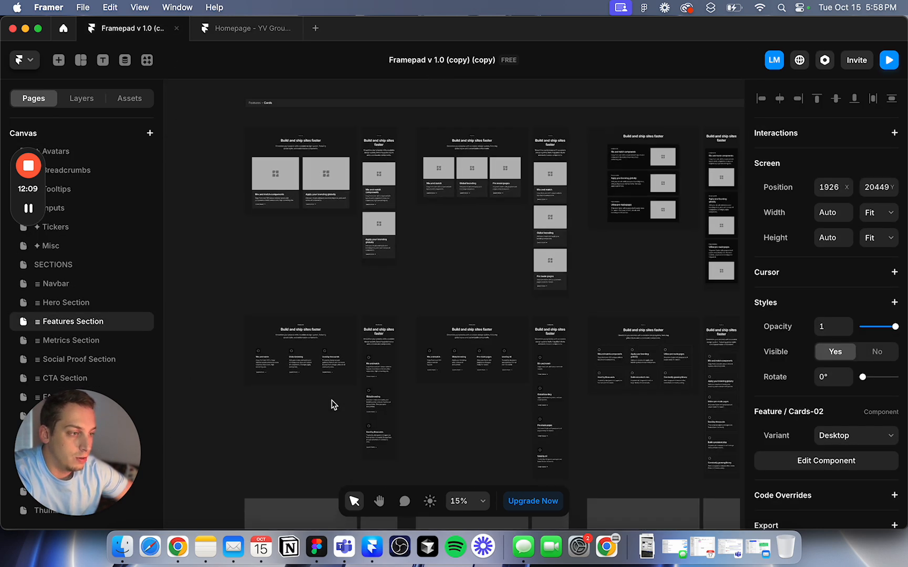
scroll(331, 399, "down", 10)
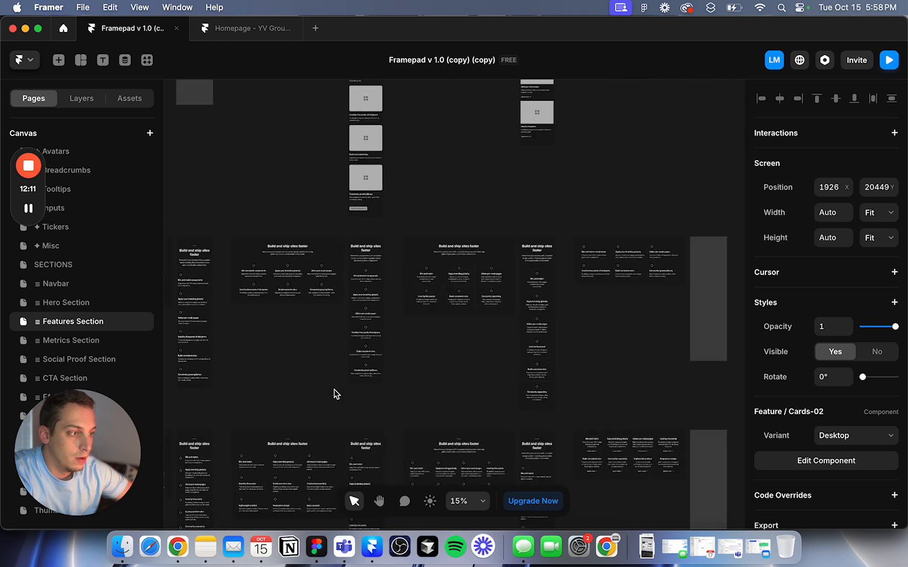
scroll(336, 394, "down", 5)
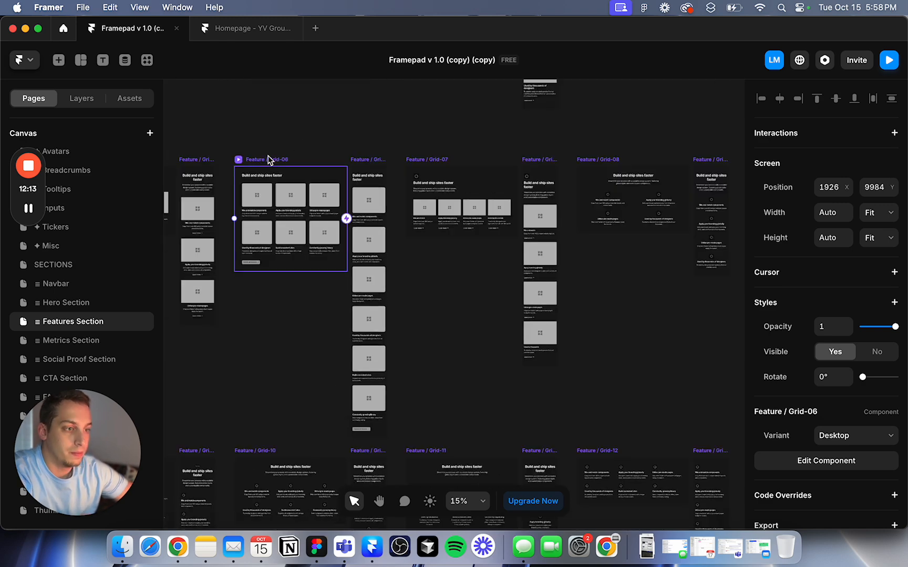
Step: Paste Feature / Grid-06 below Feature / Cards-02 on the YV Group School homepage and set its width to Fill
left_click(241, 33)
scroll(314, 260, "down", 3)
double_click(305, 279)
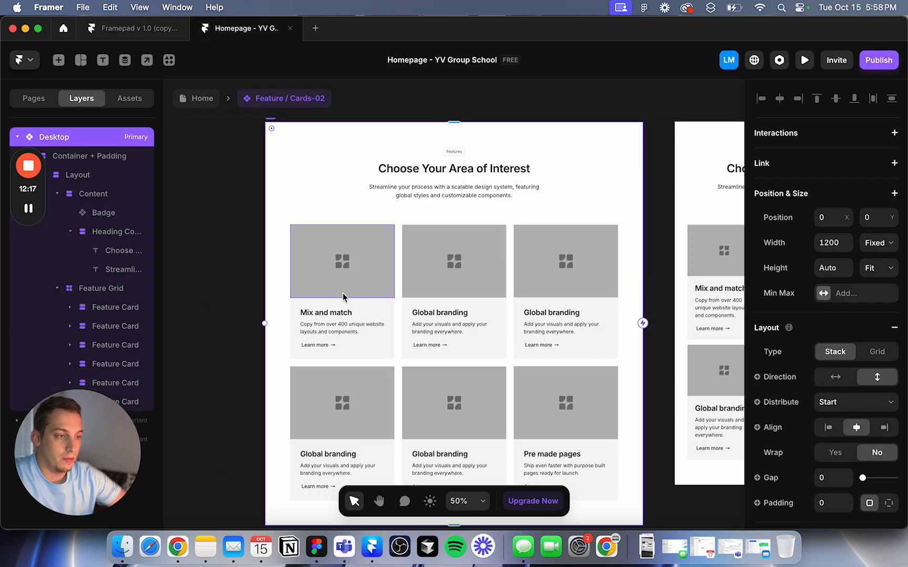
left_click(204, 99)
key("super+v")
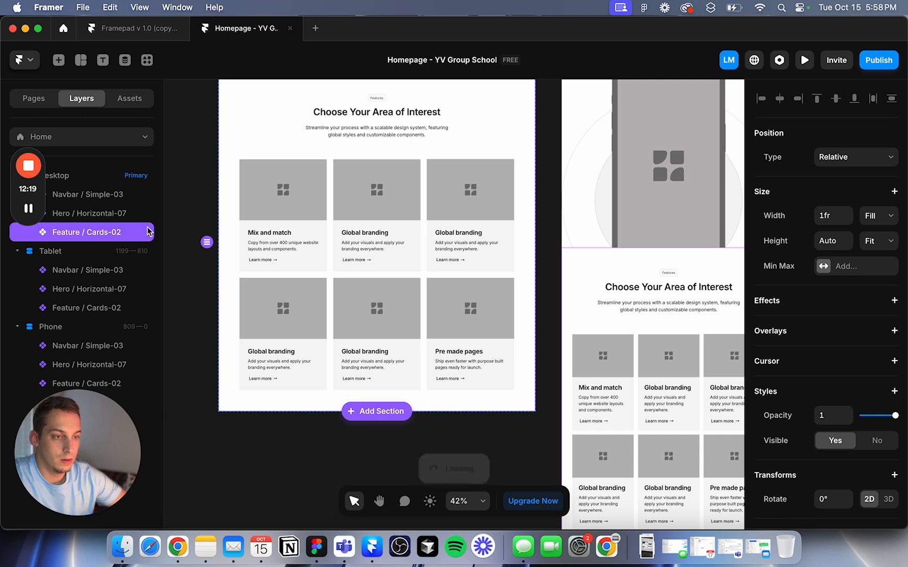
left_click(874, 216)
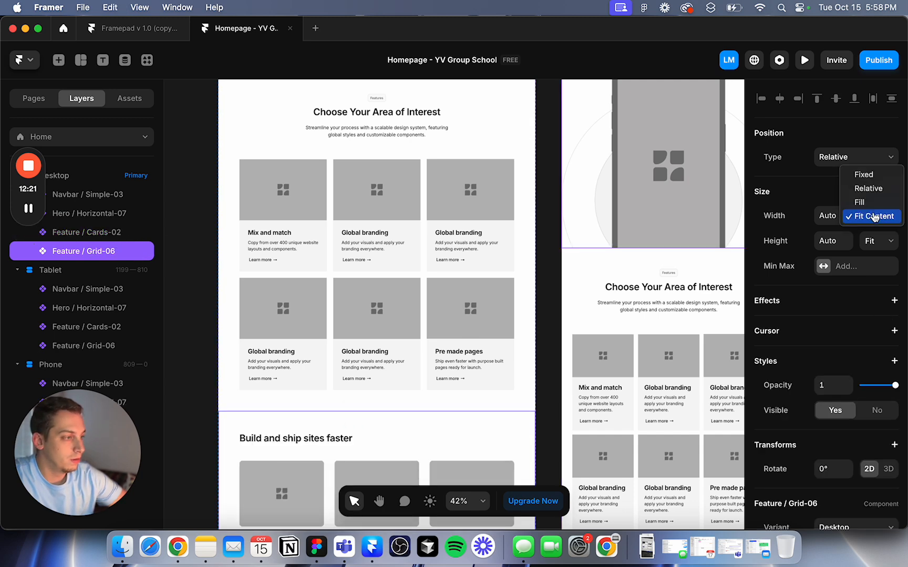
left_click(875, 210)
Step: Set the Feature / Grid-06 variant to Tablet on the Tablet breakpoint and to Phone on the Phone breakpoint
scroll(608, 269, "down", 2)
scroll(607, 269, "down", 3)
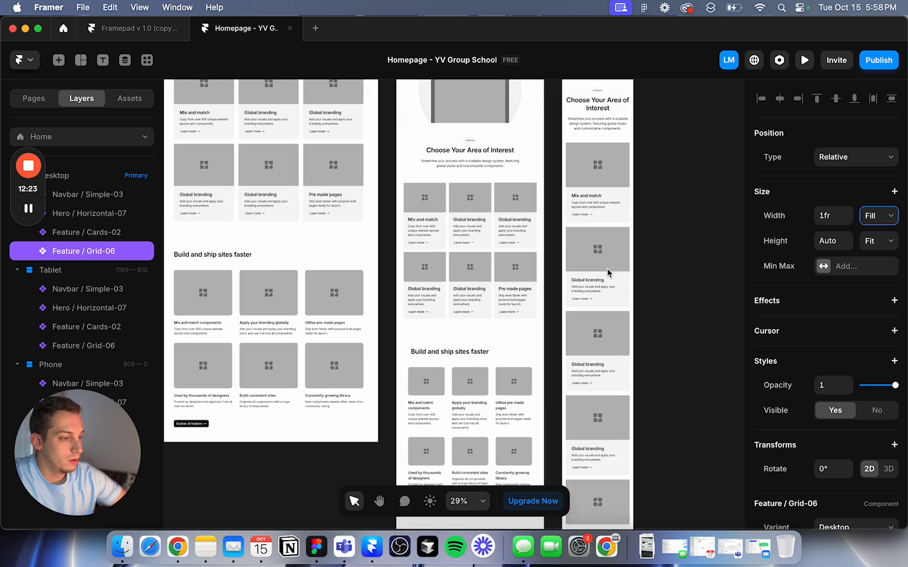
left_click(431, 359)
scroll(822, 357, "down", 5)
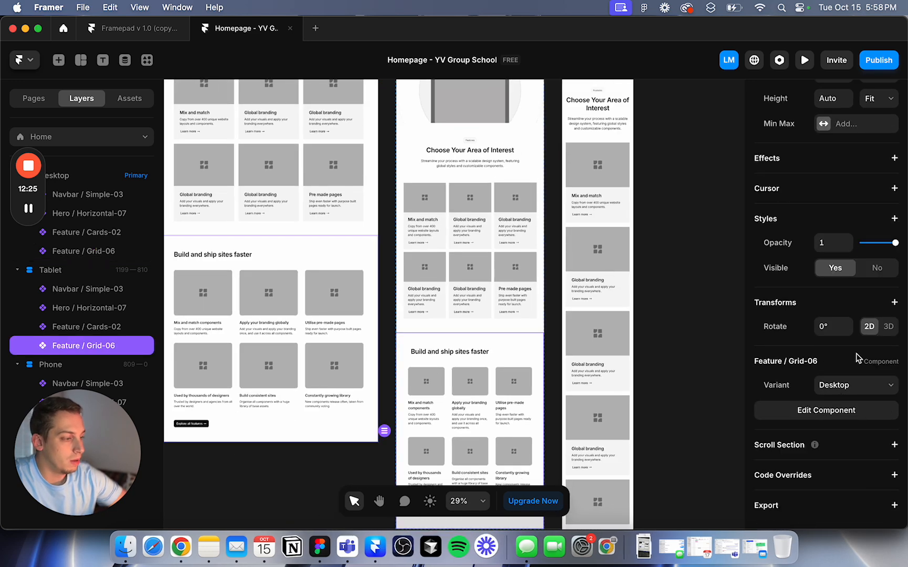
left_click(853, 385)
left_click(837, 396)
scroll(558, 395, "down", 5)
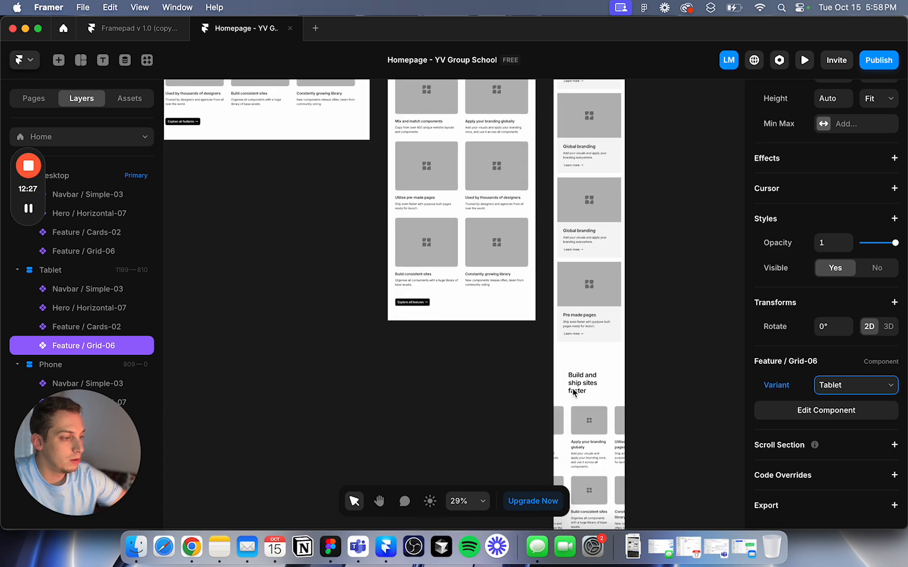
left_click(572, 388)
scroll(823, 421, "down", 3)
left_click(881, 395)
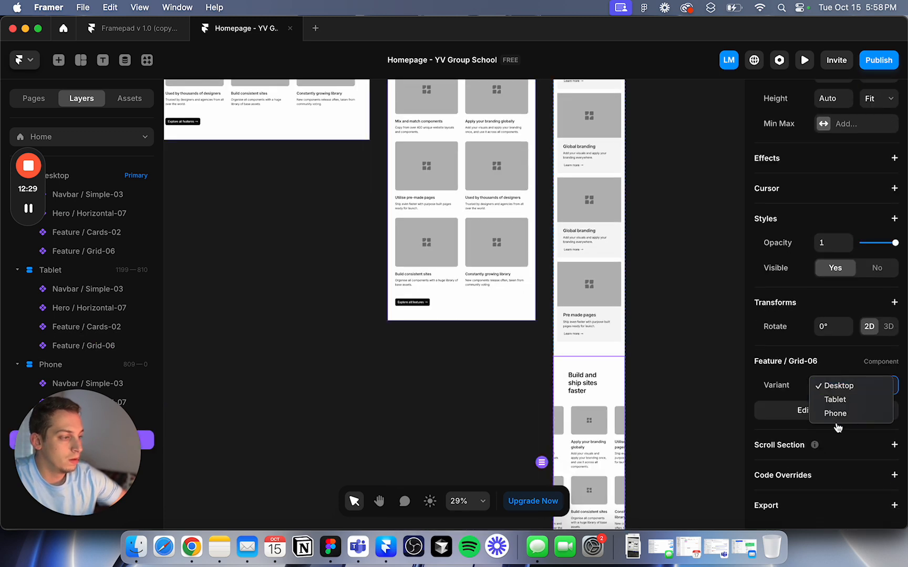
left_click(835, 413)
left_click(693, 348)
scroll(692, 348, "down", 6)
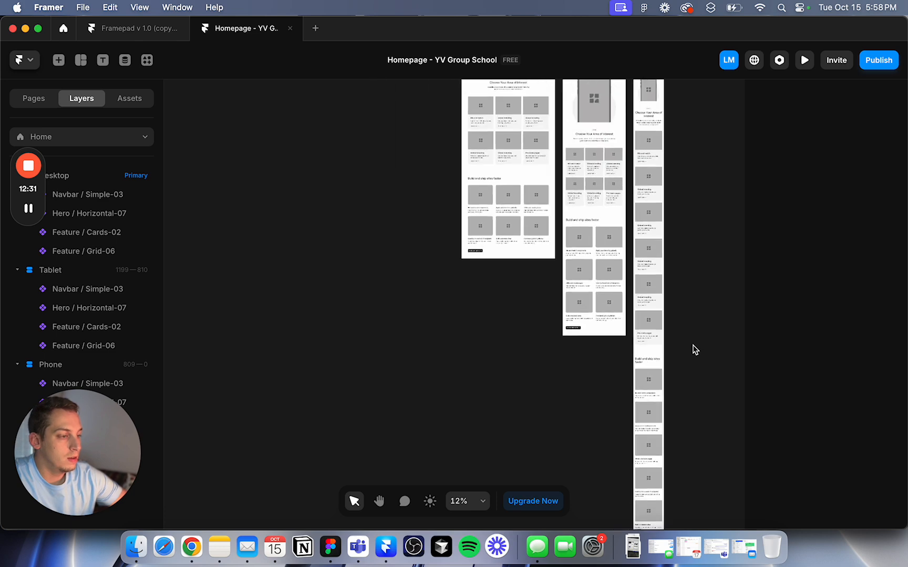
Step: Preview the homepage at phone size, check both feature sections through to the last cards, and return to the canvas
key("super+p")
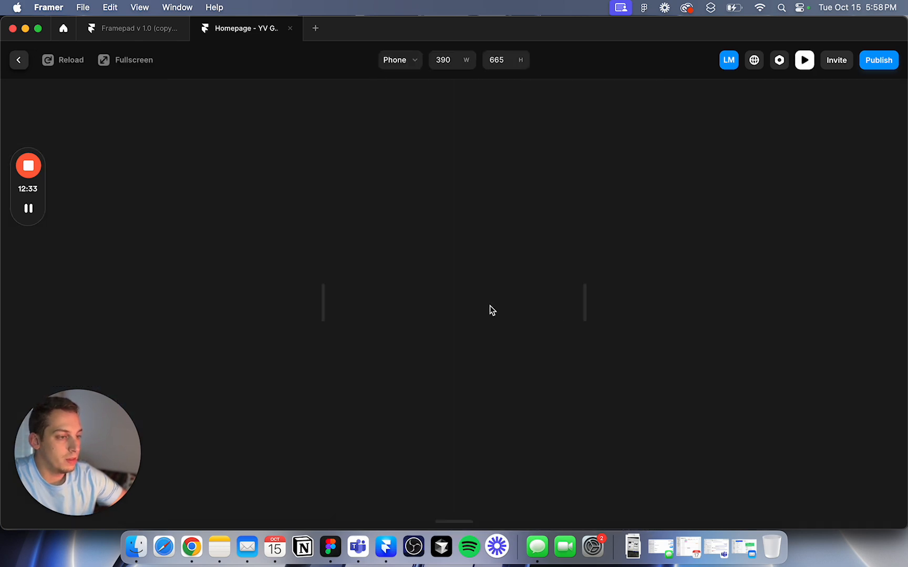
scroll(442, 336, "down", 10)
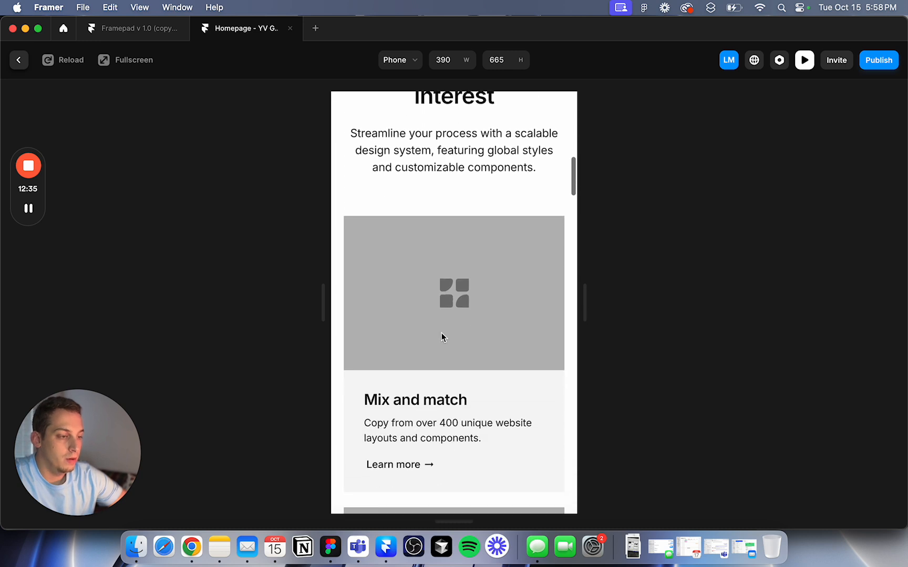
scroll(441, 337, "down", 8)
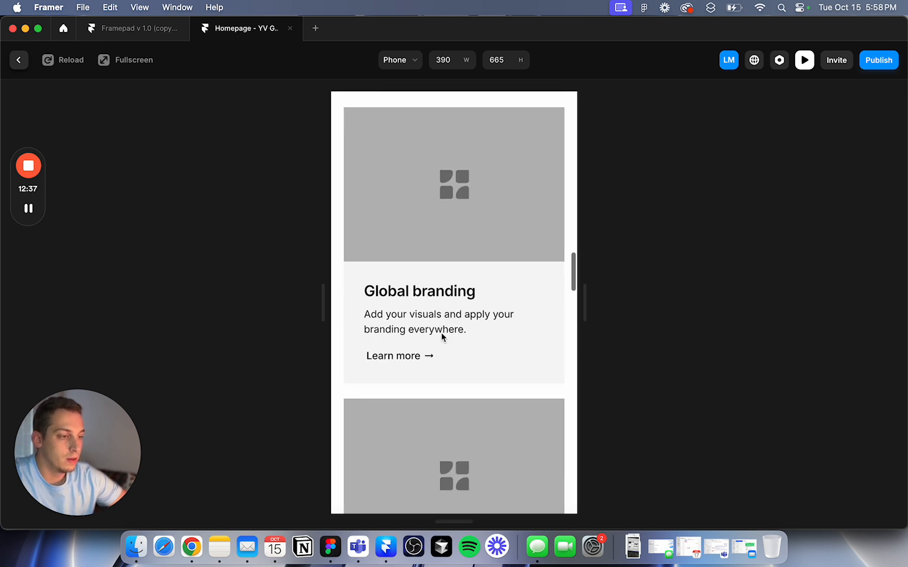
scroll(441, 338, "down", 10)
scroll(442, 336, "up", 2)
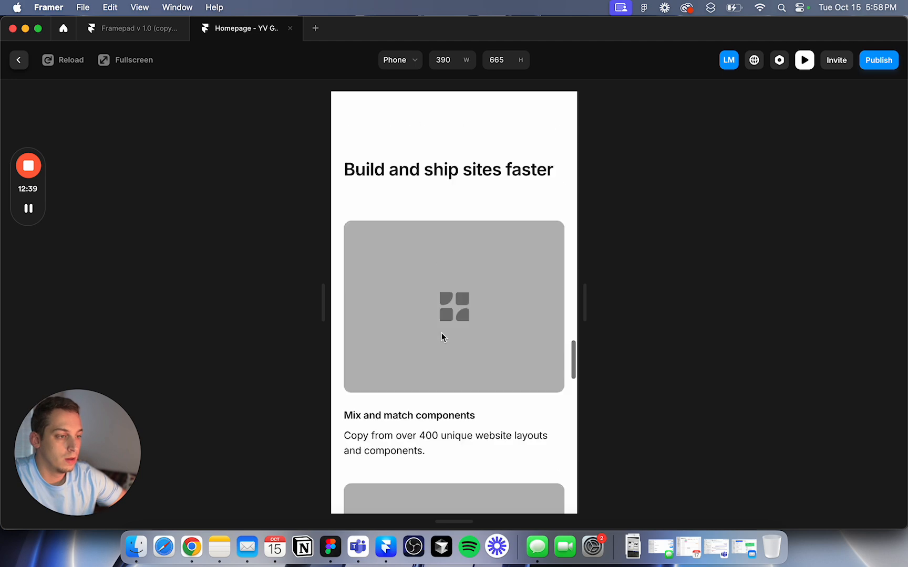
scroll(441, 335, "down", 15)
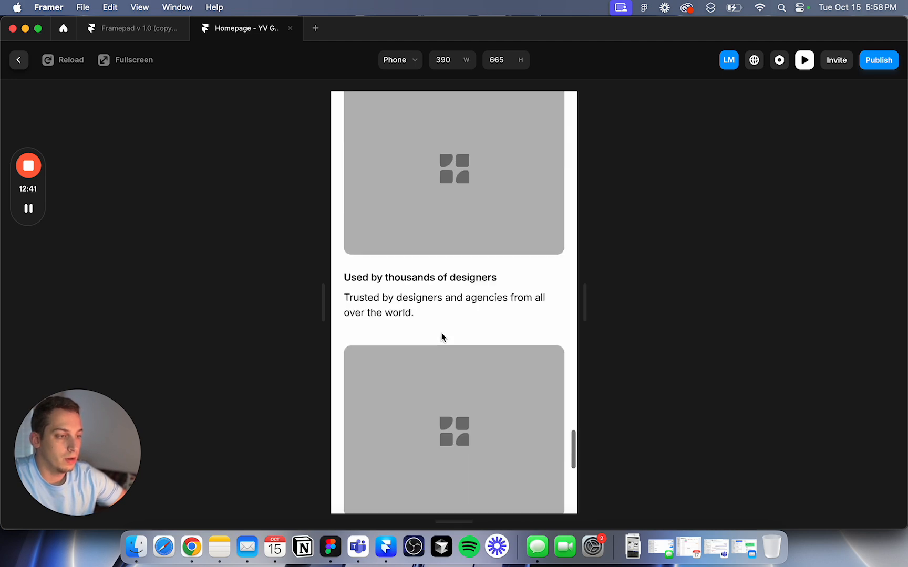
scroll(441, 337, "up", 20)
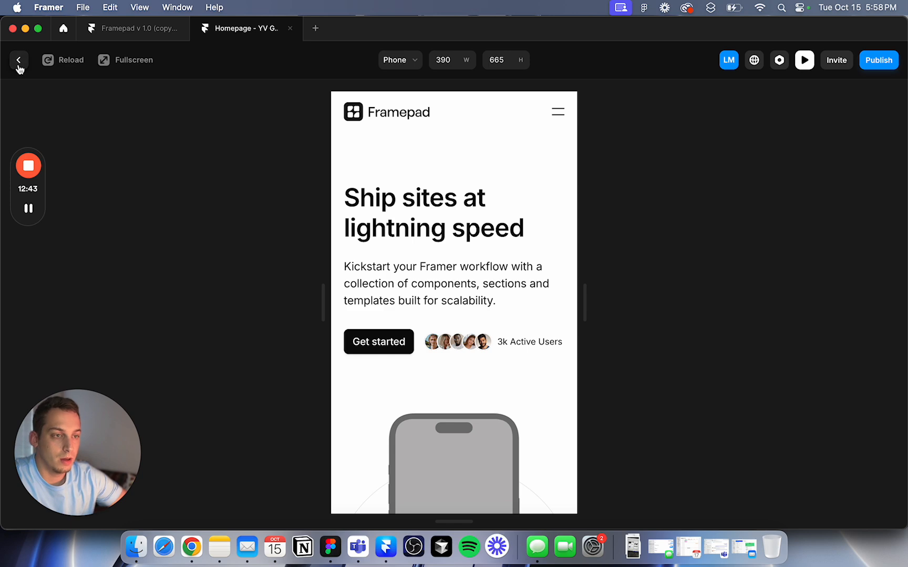
left_click(19, 67)
Step: Compare the new homepage's feature sections with the course categories on the current YV Group School site in Chrome
scroll(409, 294, "down", 5)
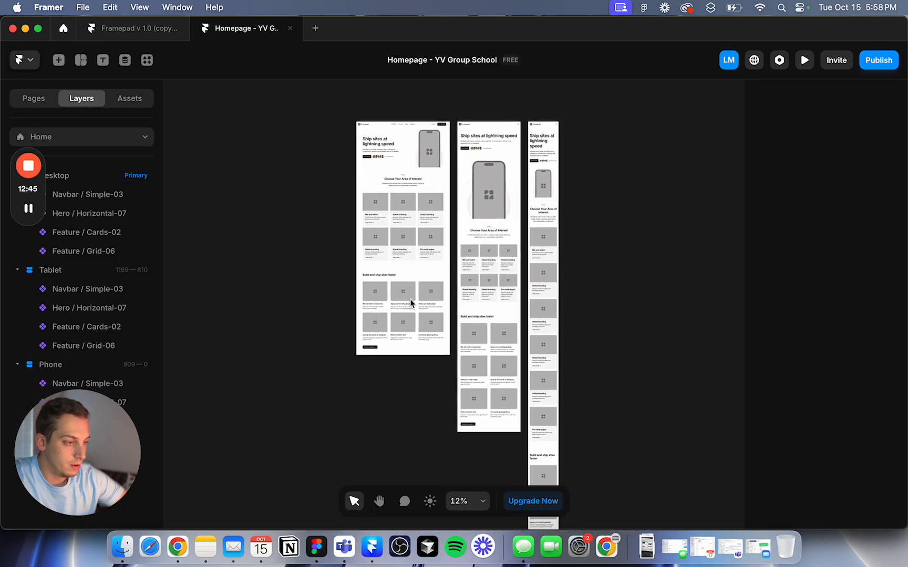
scroll(376, 219, "up", 5)
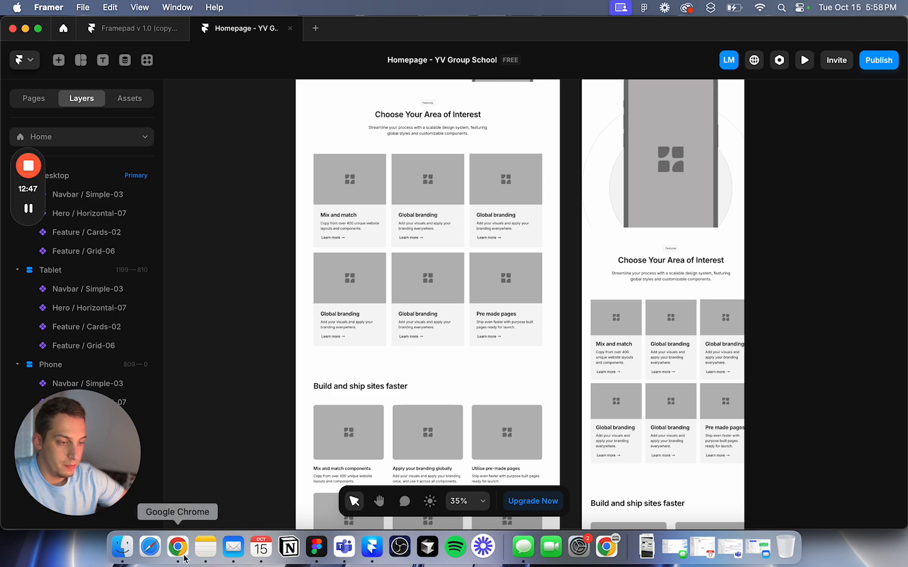
left_click(184, 558)
scroll(339, 405, "down", 4)
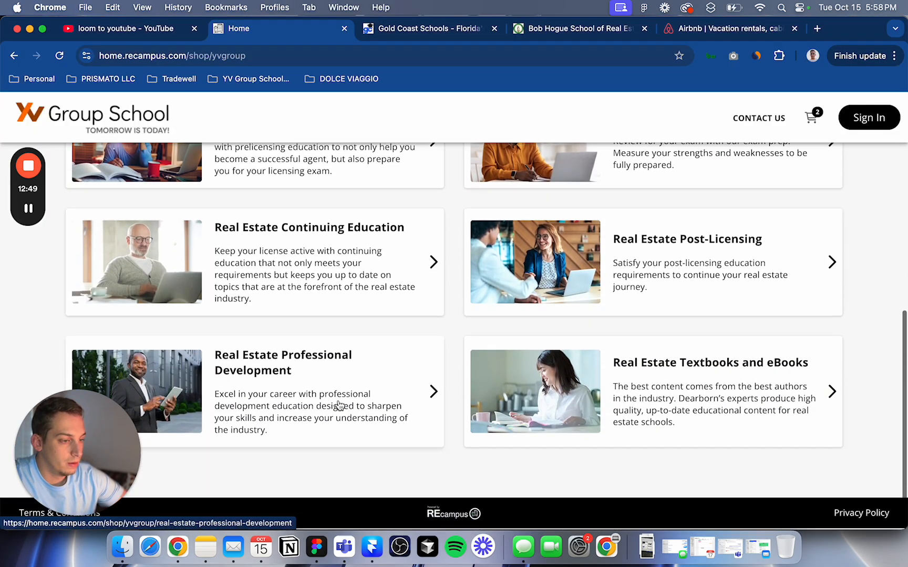
scroll(339, 404, "up", 10)
scroll(338, 400, "down", 5)
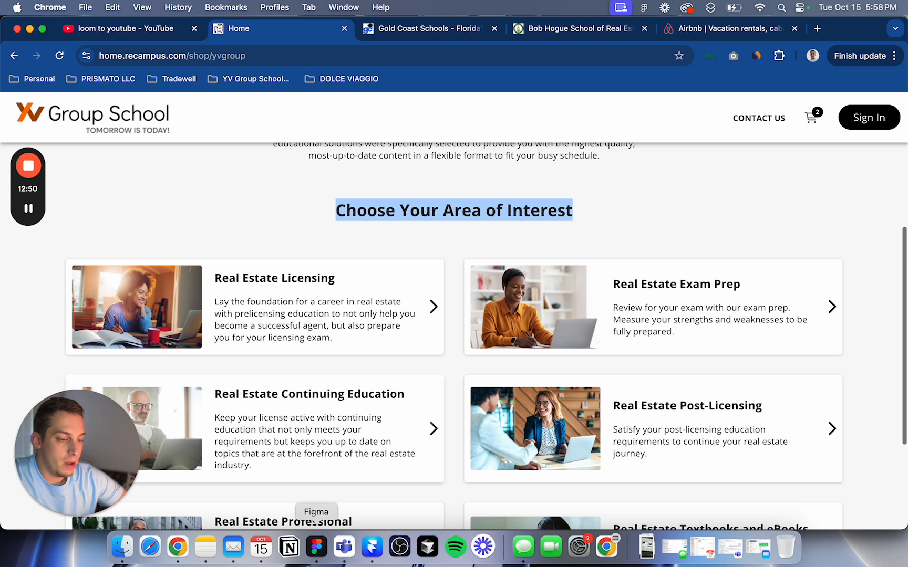
left_click(316, 547)
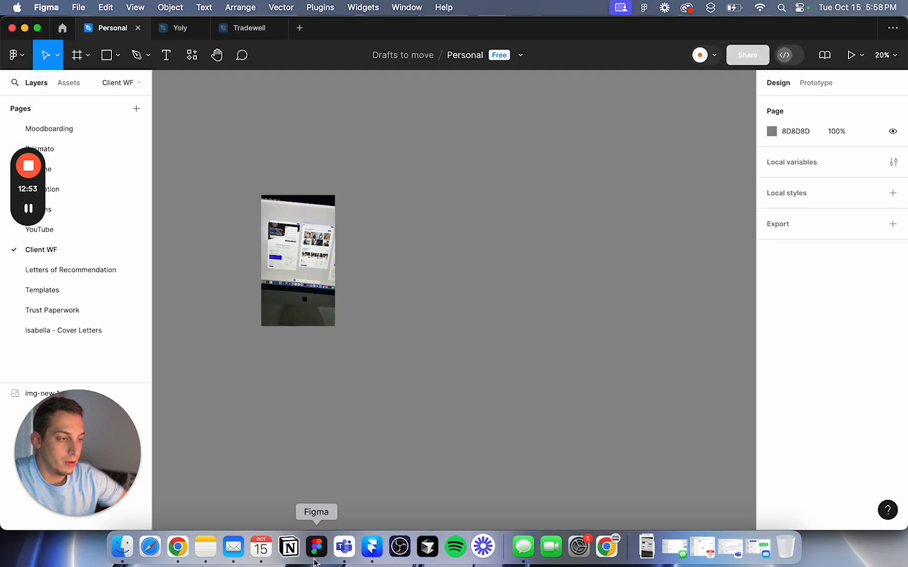
left_click(374, 559)
scroll(336, 371, "down", 2)
scroll(335, 372, "right", 1)
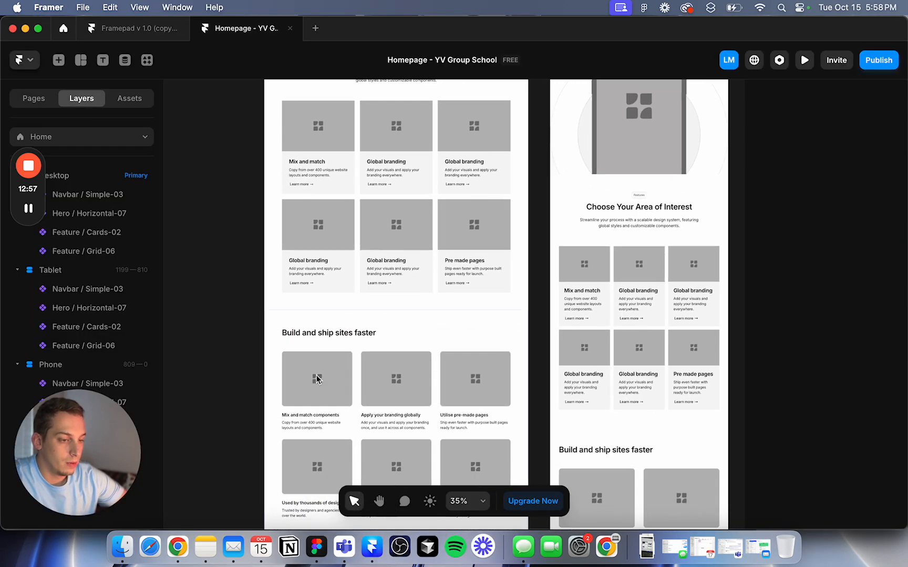
Step: Move the Feature / Grid-06 section above Feature / Cards-02 so it sits directly below the hero on Home
scroll(352, 211, "up", 3)
left_click(342, 216)
scroll(342, 215, "down", 5)
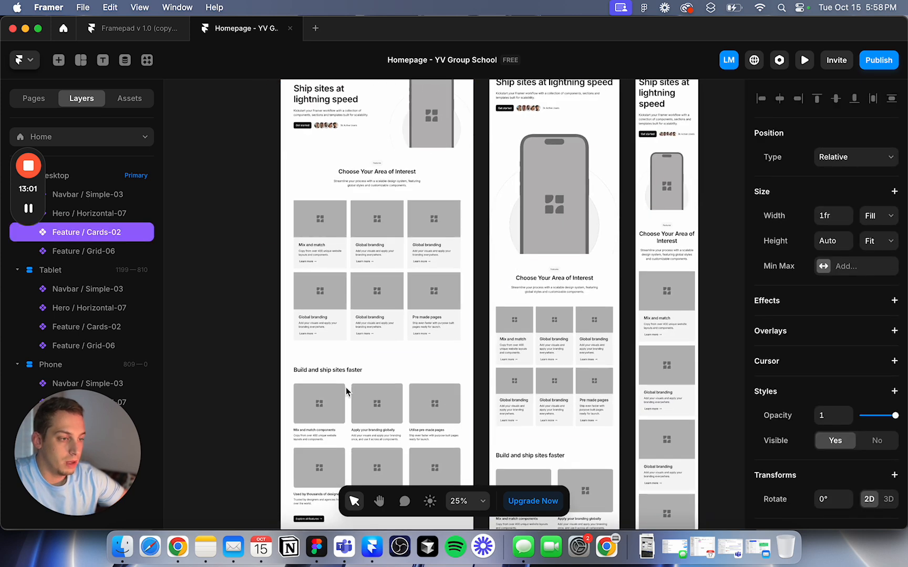
left_click_drag(344, 393, 342, 300)
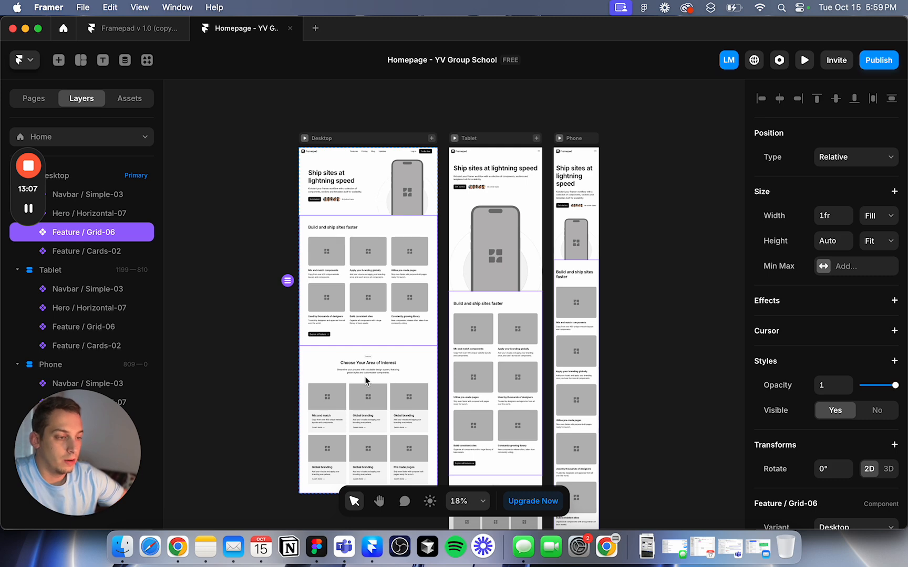
left_click(316, 362)
left_click(362, 315)
left_click(231, 287)
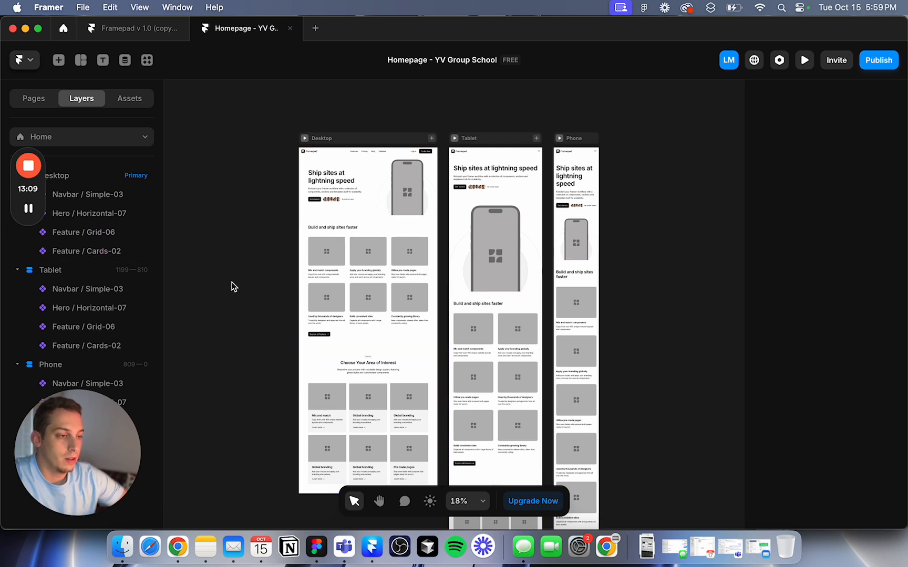
left_click(315, 289)
left_click(260, 271)
scroll(355, 340, "down", 5)
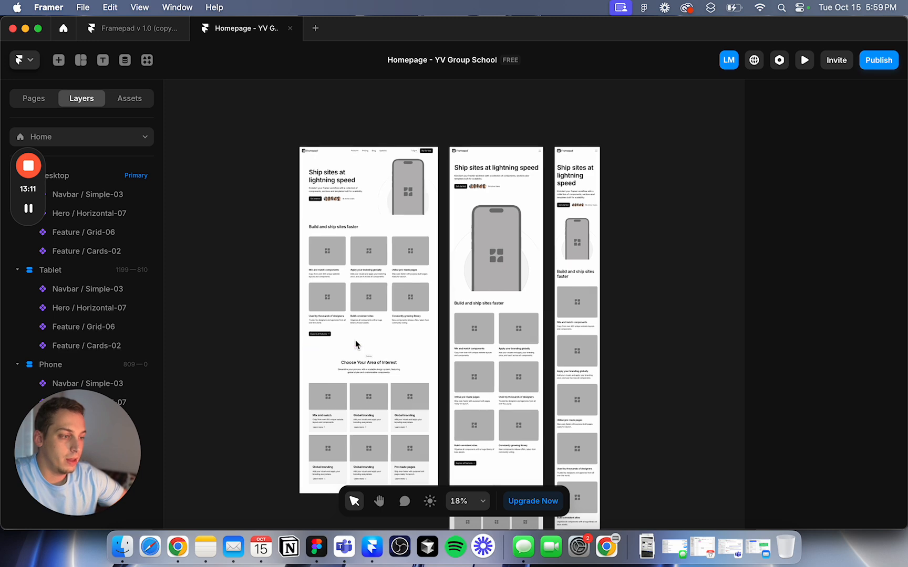
left_click(354, 340)
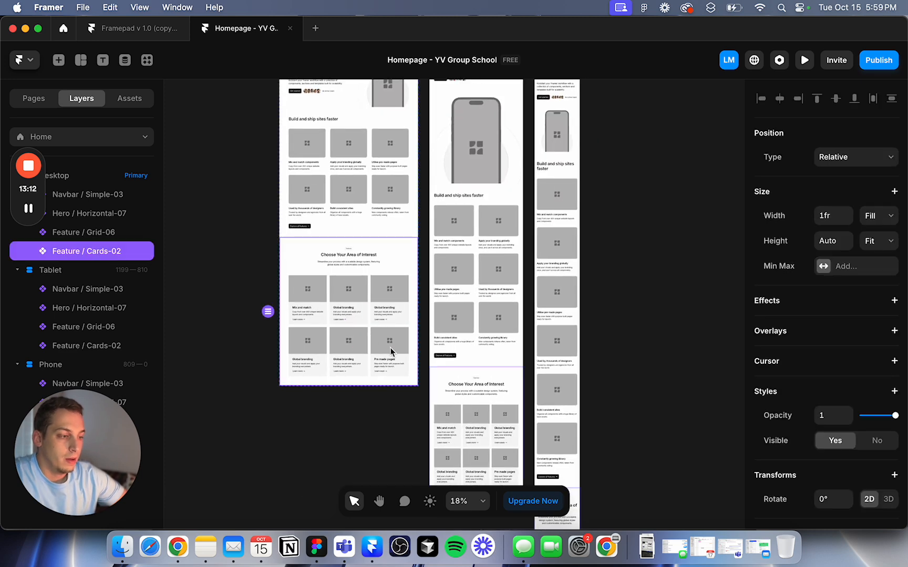
Step: Switch to Chrome and examine the student testimonials and course format sections on the Gold Coast Schools homepage
left_click(178, 549)
scroll(417, 290, "down", 5)
left_click(462, 28)
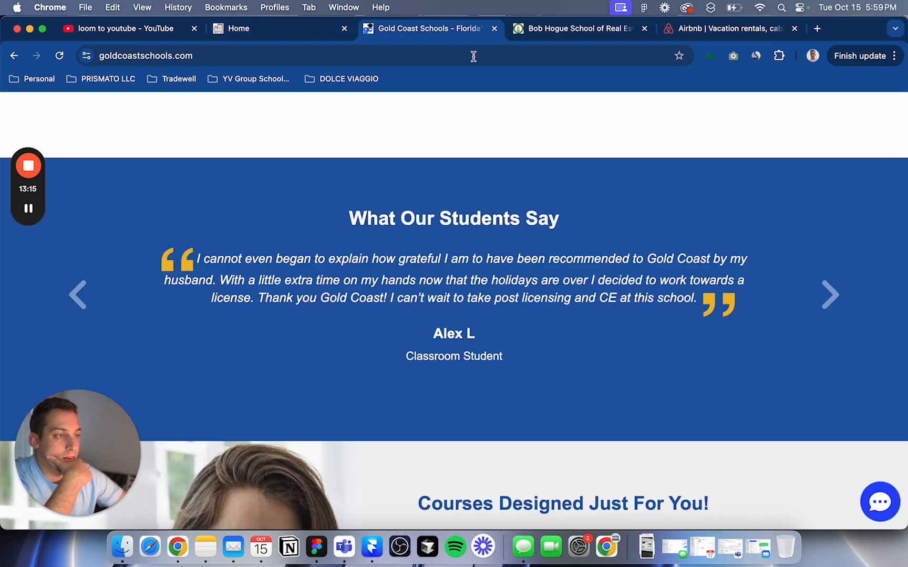
scroll(437, 259, "down", 15)
scroll(430, 260, "up", 12)
scroll(300, 227, "up", 4)
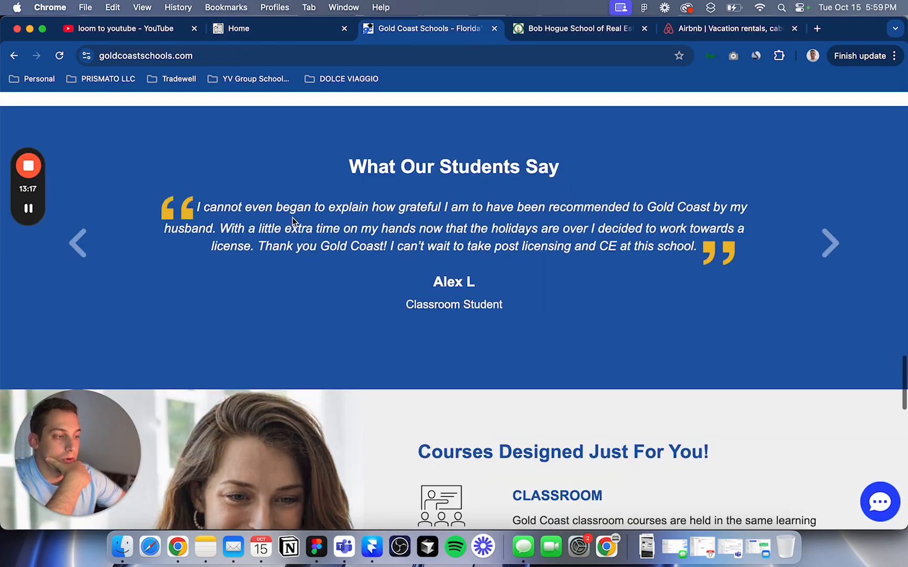
scroll(480, 289, "down", 11)
scroll(631, 231, "up", 4)
scroll(522, 220, "up", 5)
scroll(522, 220, "left", 5)
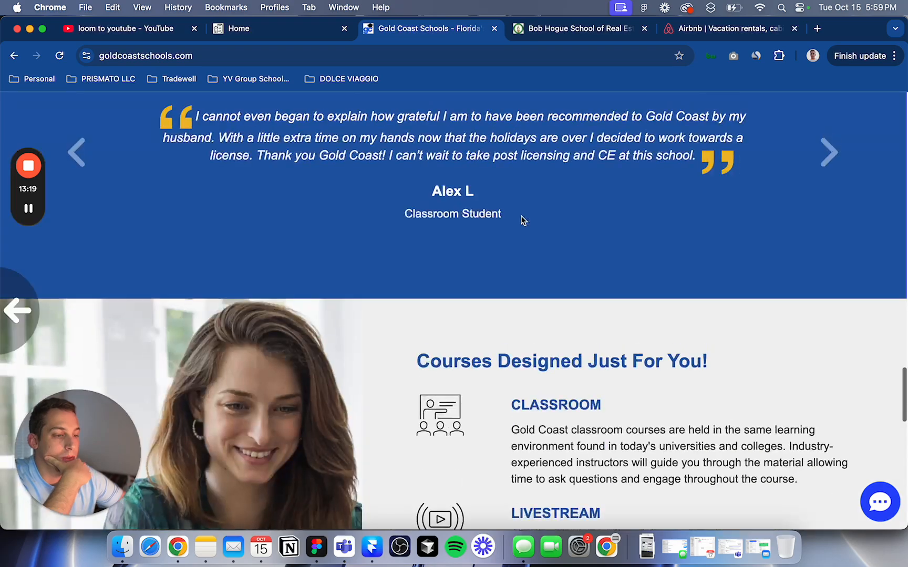
scroll(518, 284, "right", 5)
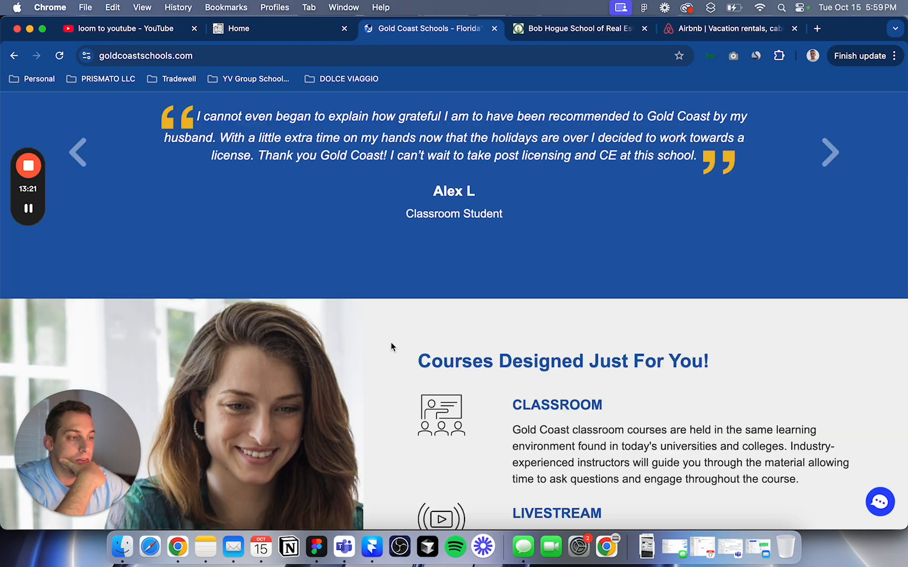
scroll(391, 342, "down", 3)
Step: Compare the Bob Hogue School course listings with the Gold Coast Schools and YV Group School pages, and return to Framer
left_click(521, 28)
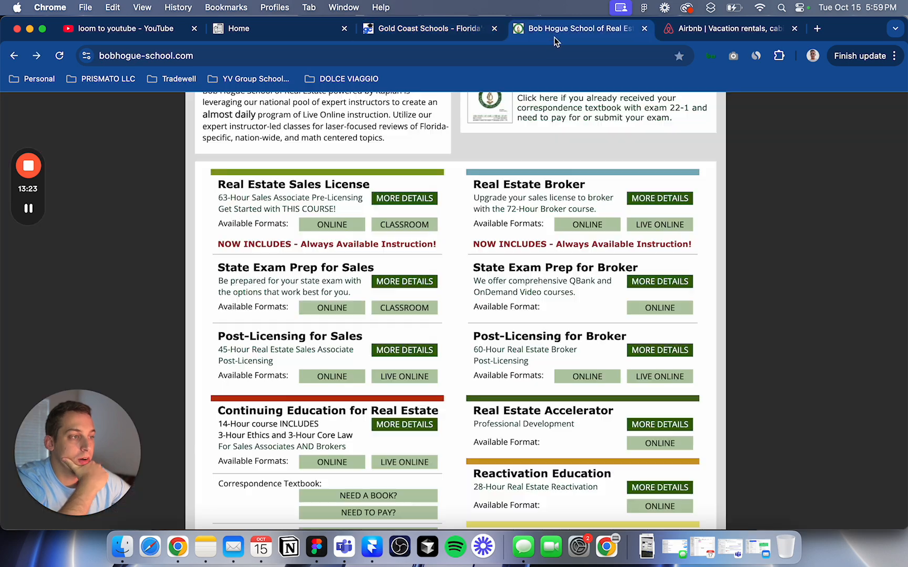
scroll(381, 245, "down", 6)
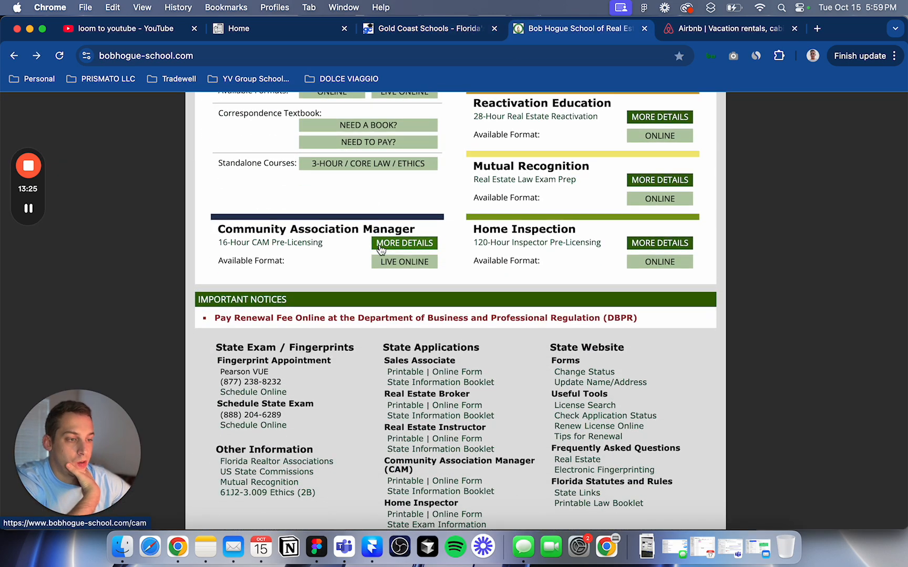
scroll(380, 248, "up", 2)
left_click(436, 30)
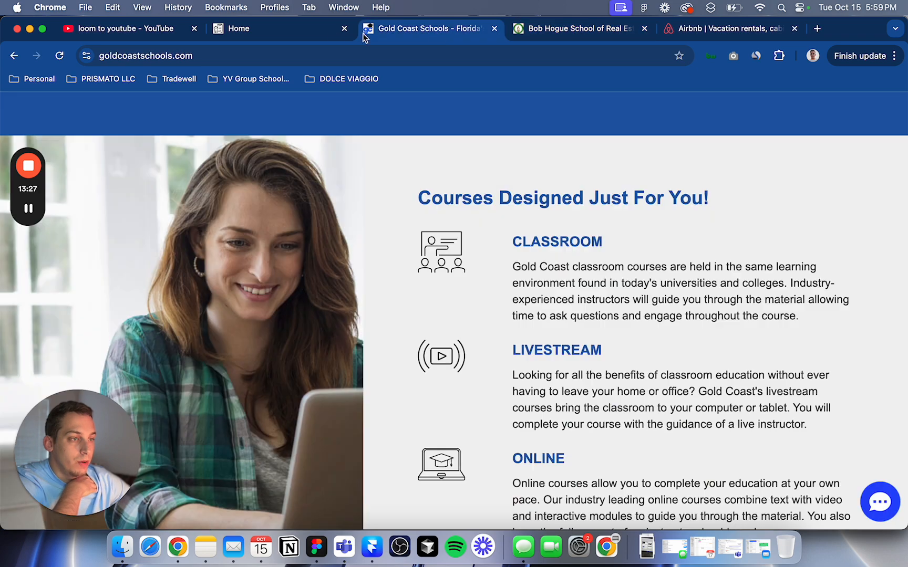
left_click(315, 36)
left_click(394, 30)
left_click(352, 31)
left_click(397, 30)
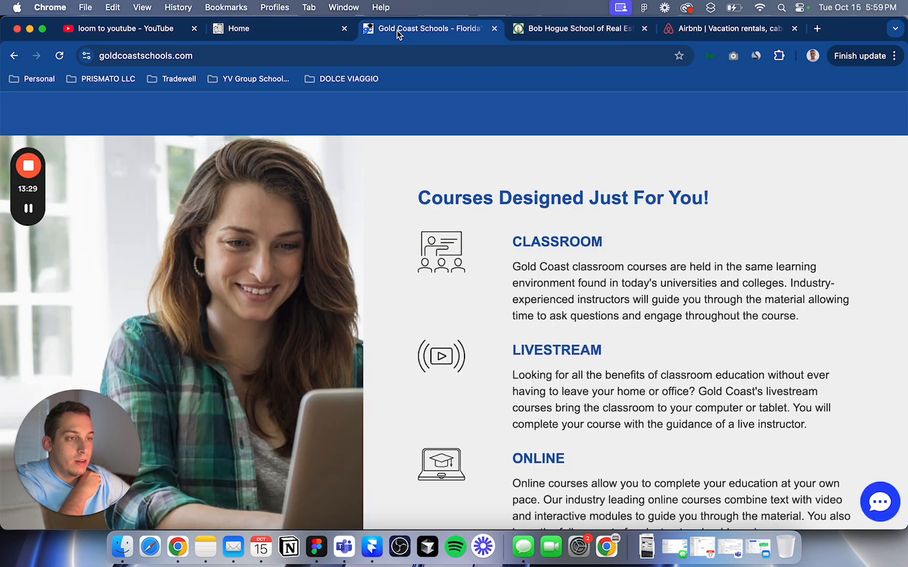
left_click(303, 31)
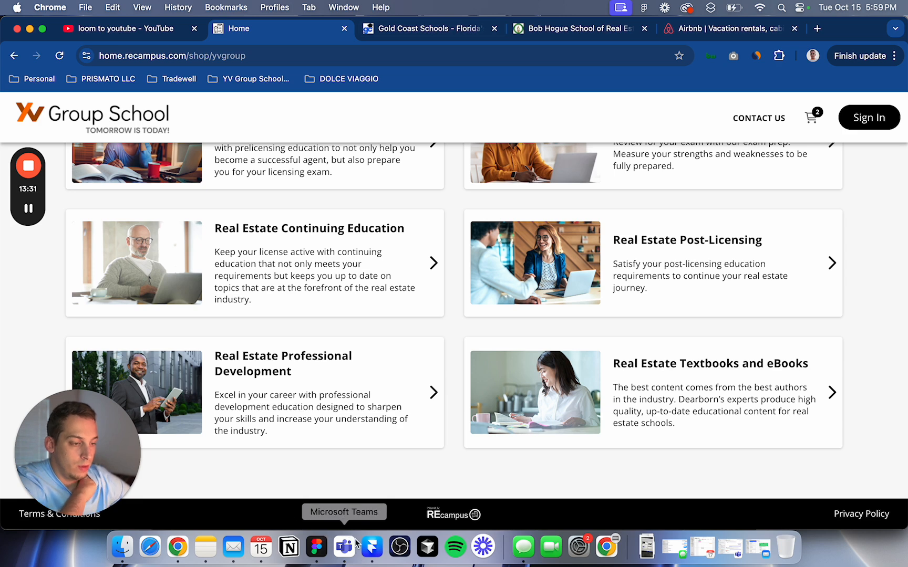
left_click(370, 549)
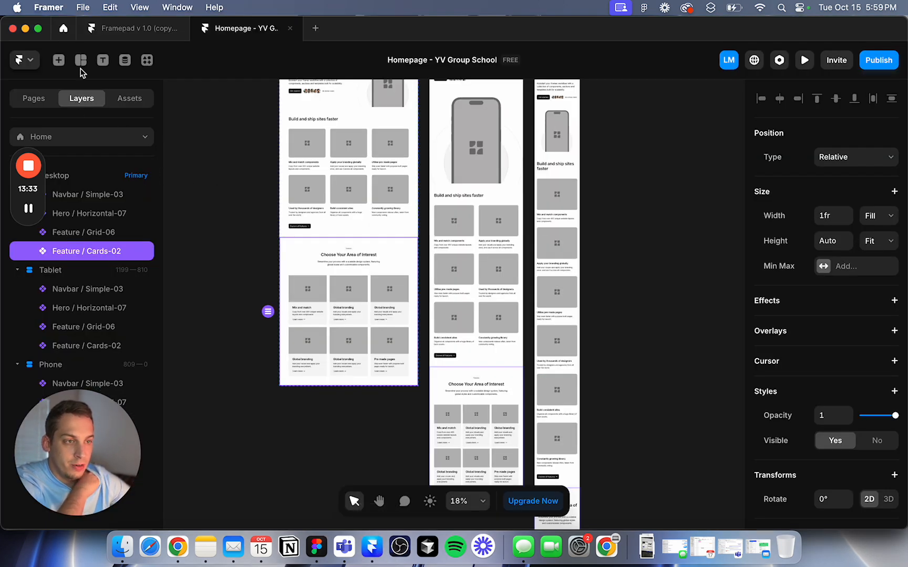
Step: Copy Testimonial / Carousel-02 from Framepad's Testimonial Section page, paste it below Feature / Cards-02 on the homepage, and set its width to Fill
left_click(121, 29)
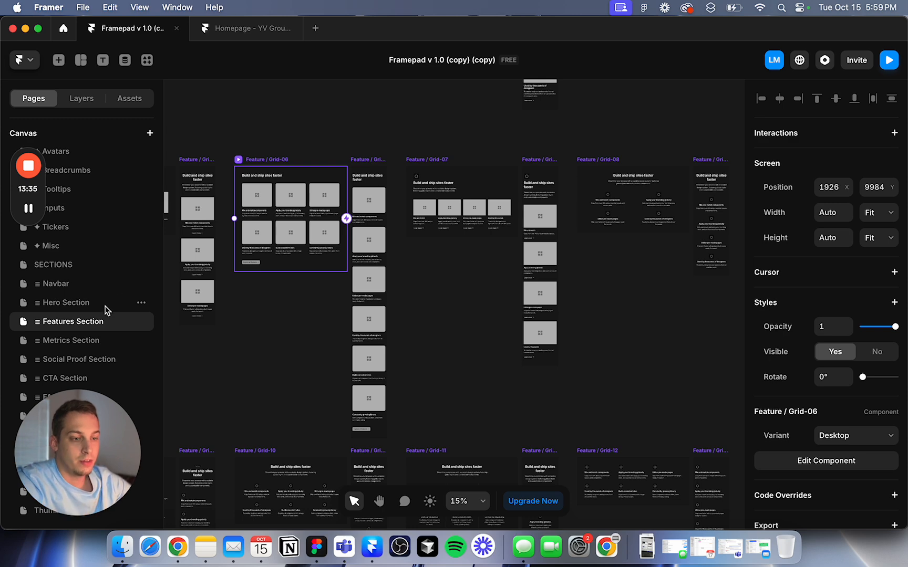
left_click_drag(61, 414, 146, 409)
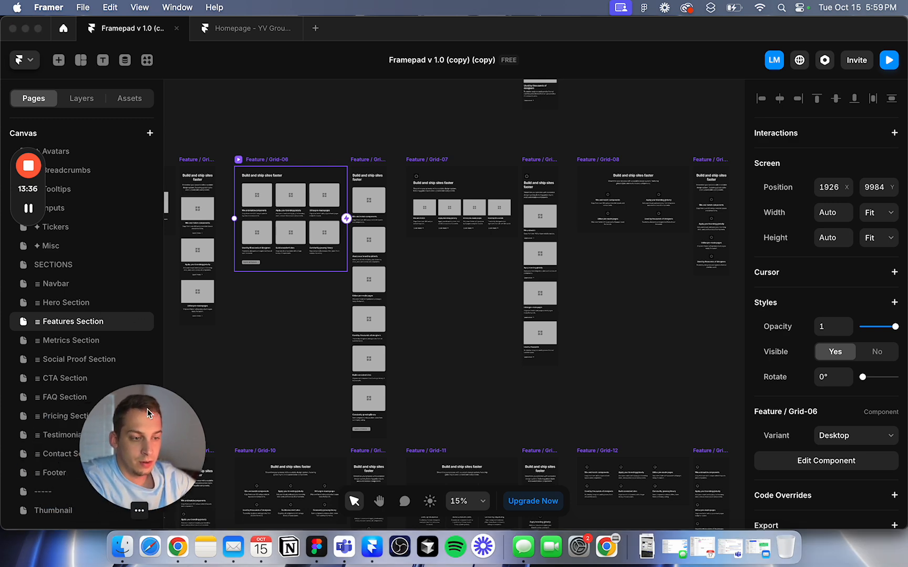
left_click(56, 434)
scroll(340, 280, "up", 5)
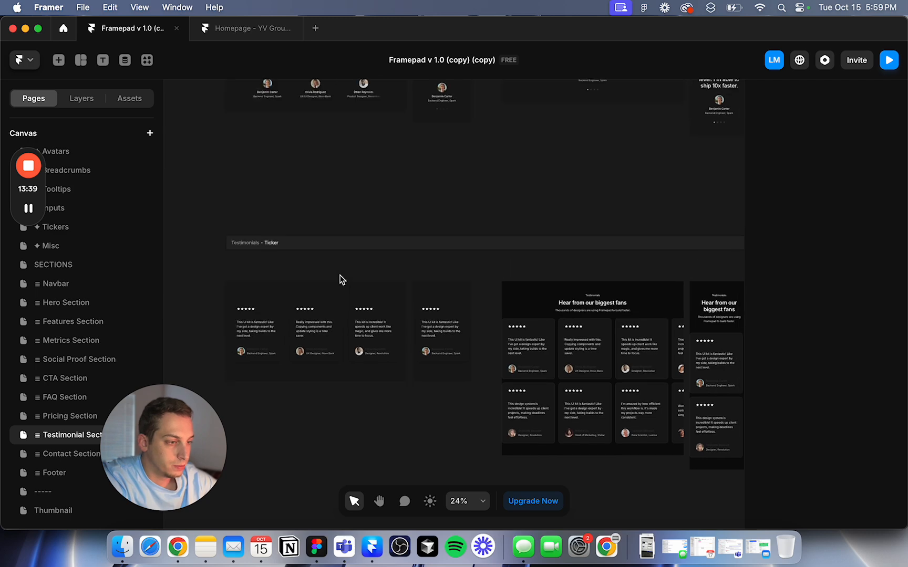
scroll(340, 280, "down", 3)
left_click(502, 349)
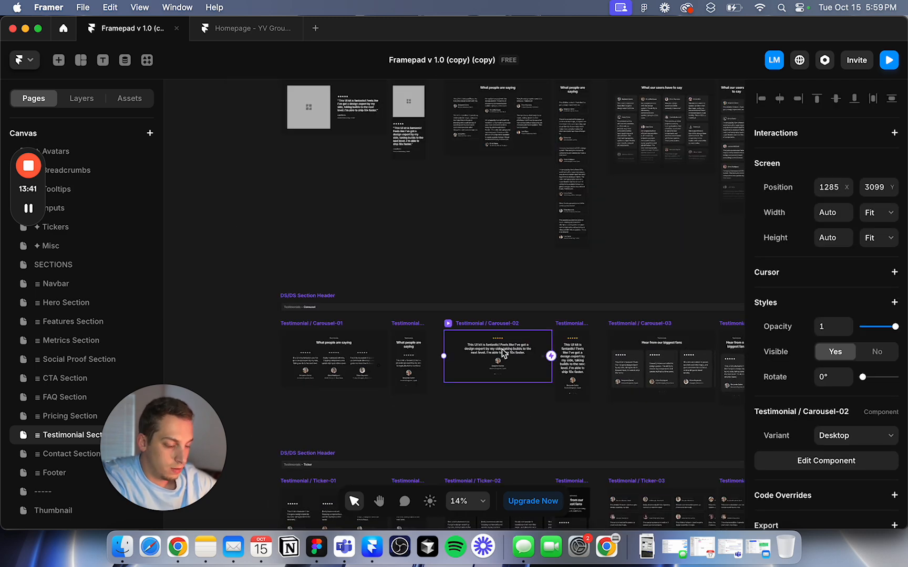
left_click(258, 32)
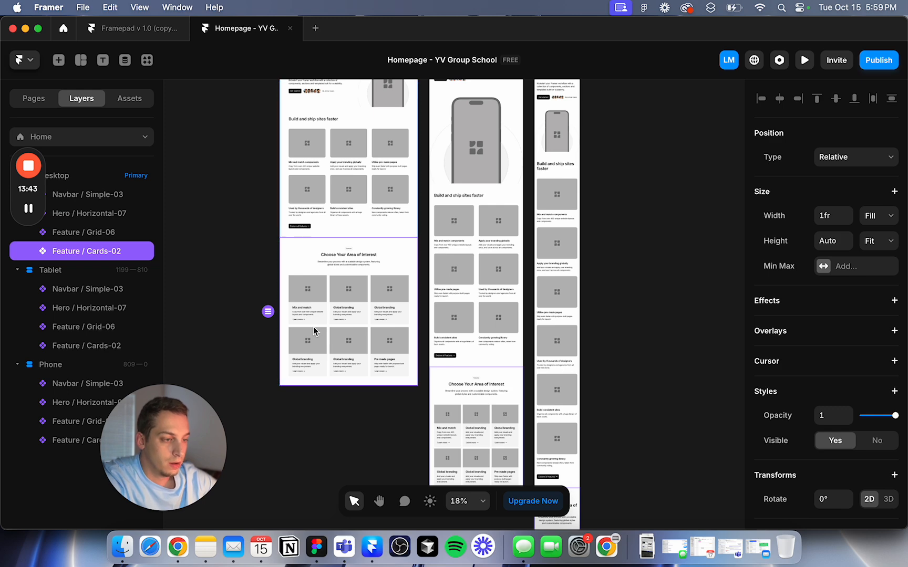
key("super+v")
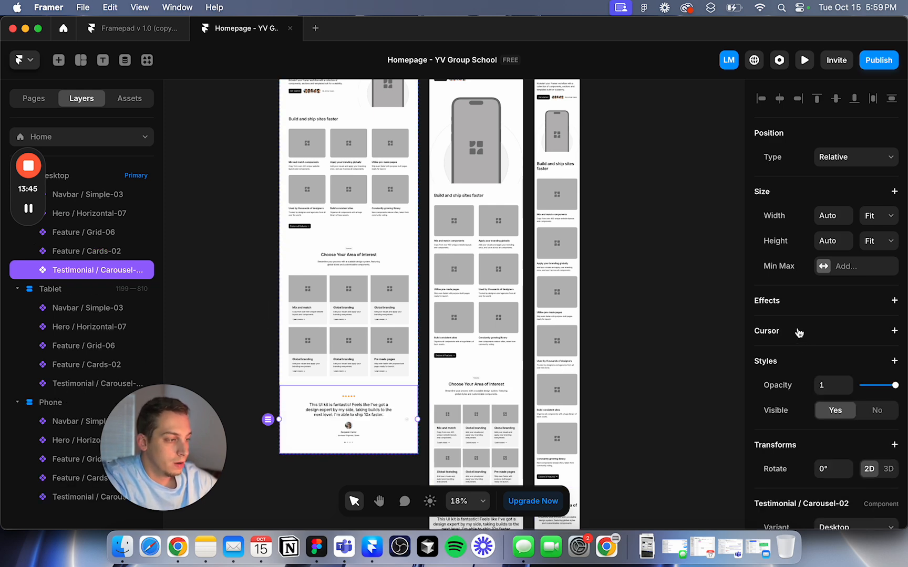
left_click(886, 225)
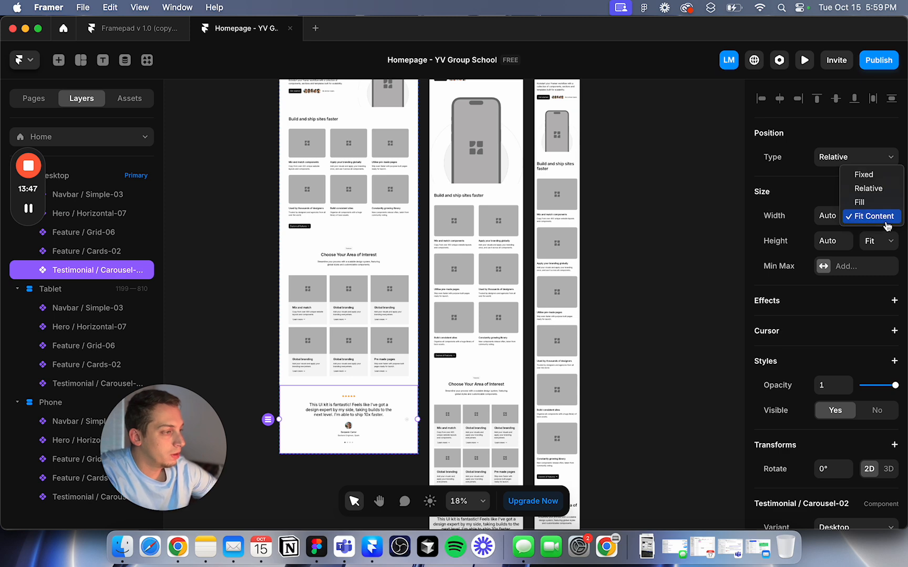
left_click(861, 203)
Step: Set the Testimonial / Carousel-02 variant to Tablet on the Tablet breakpoint and to Phone on the Phone breakpoint
scroll(525, 368, "down", 5)
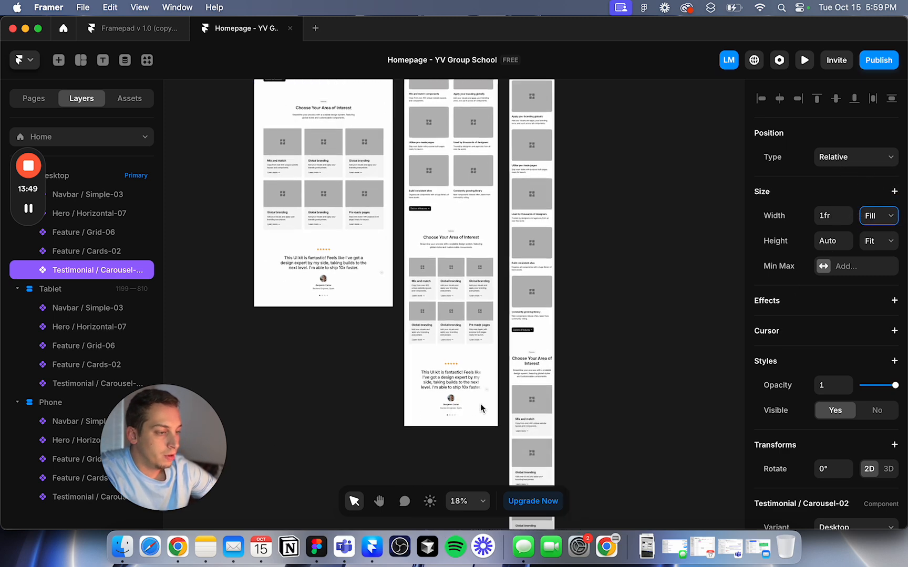
left_click(451, 326)
scroll(835, 443, "down", 2)
left_click(855, 477)
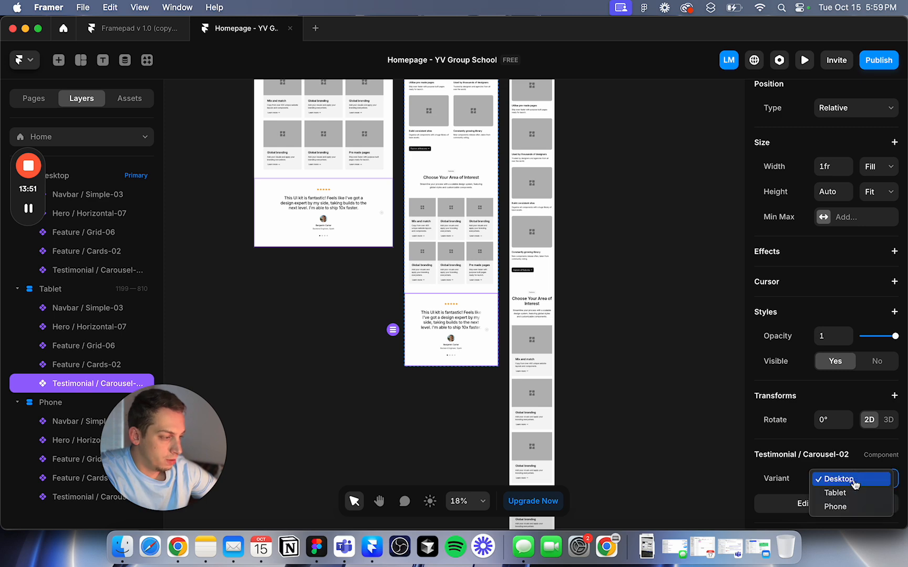
left_click(856, 491)
scroll(550, 416, "down", 5)
left_click(510, 370)
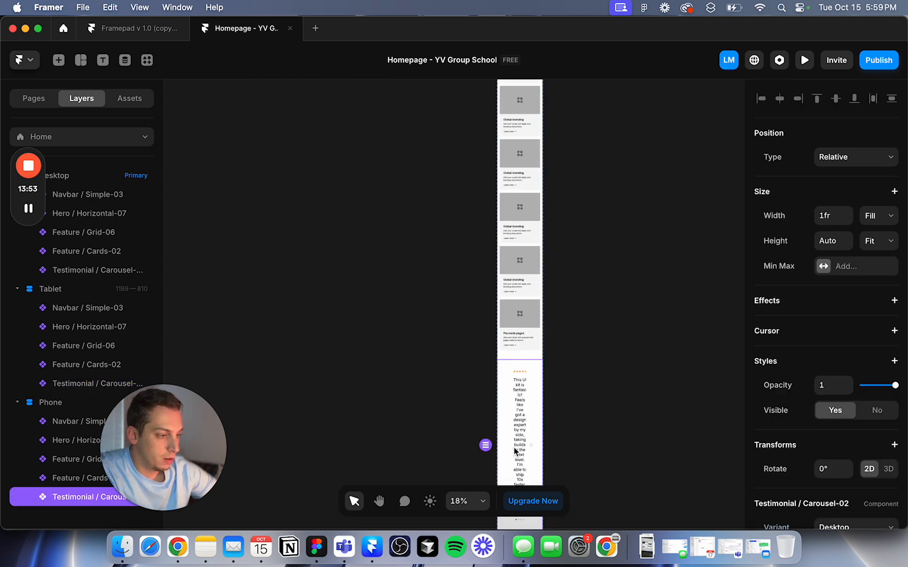
scroll(861, 481, "down", 2)
left_click(859, 470)
left_click(836, 498)
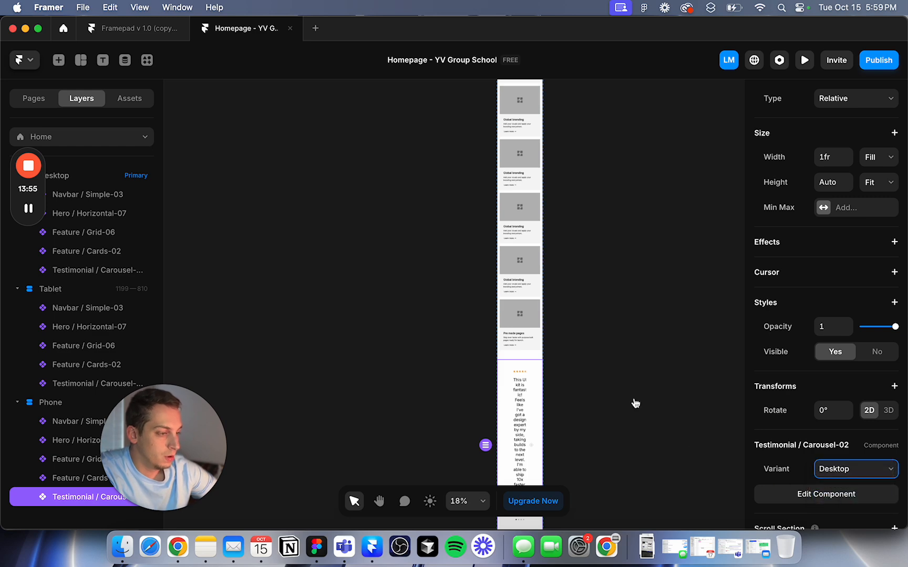
Step: Review the homepage layout across the Desktop, Tablet and Phone breakpoints, from the hero down to the testimonial section
scroll(607, 375, "up", 5)
scroll(526, 316, "left", 2)
scroll(444, 255, "up", 5)
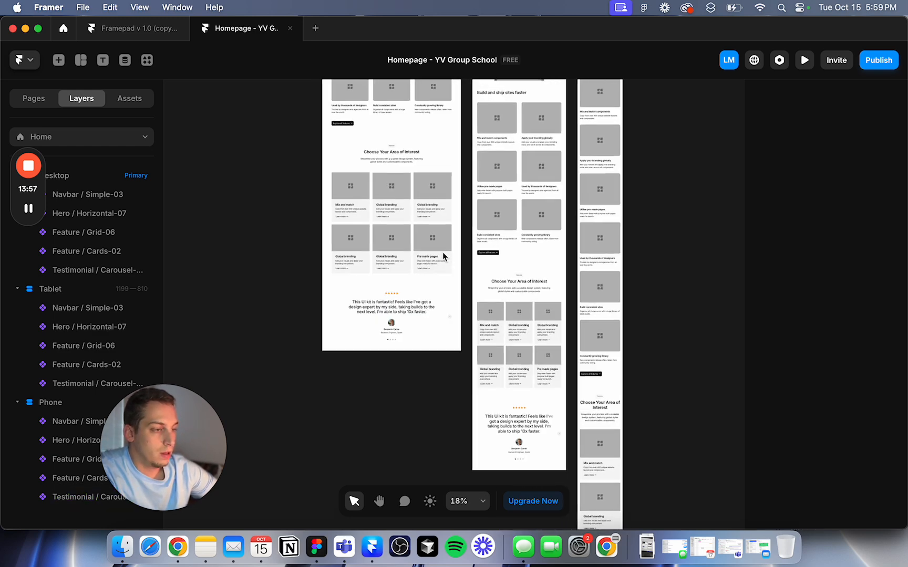
scroll(442, 253, "down", 2)
scroll(442, 252, "down", 2)
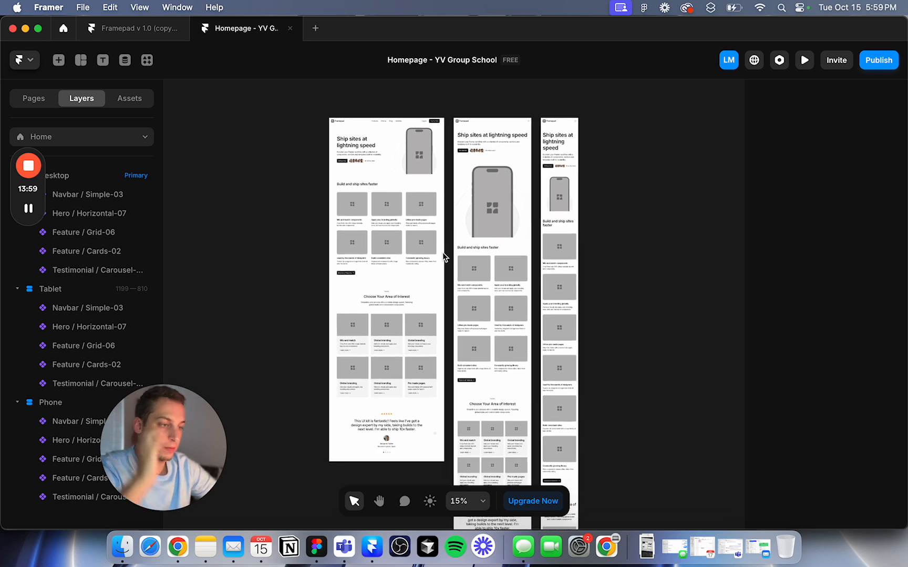
left_click(389, 416)
left_click(269, 342)
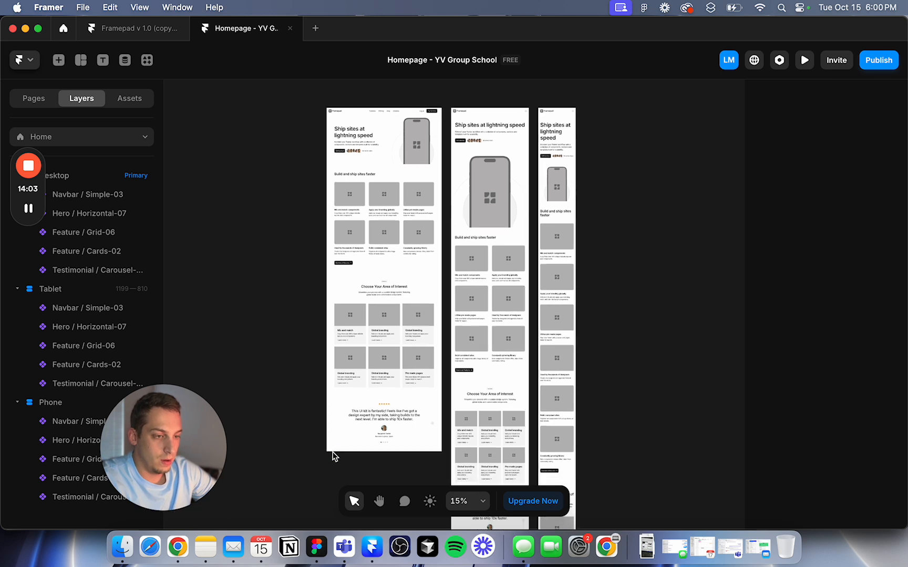
scroll(335, 453, "down", 2)
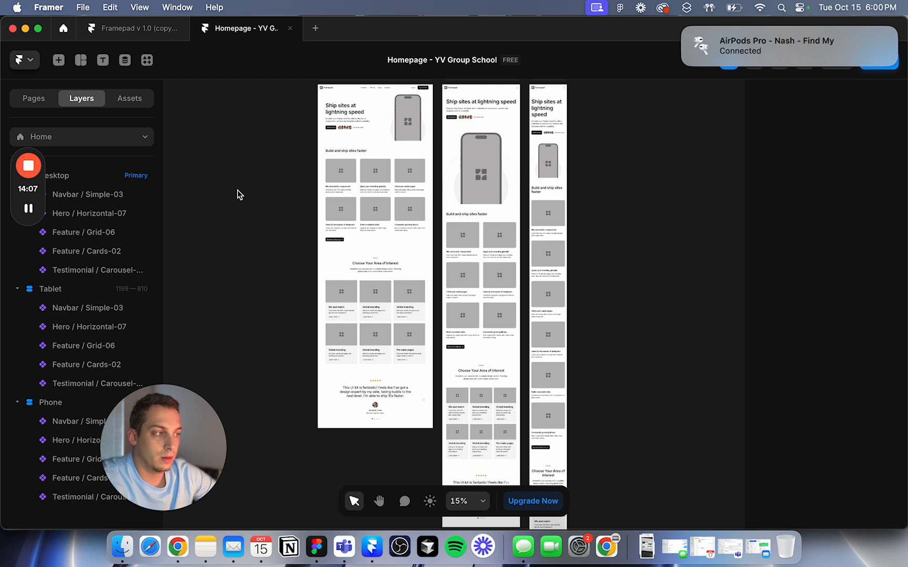
left_click(689, 31)
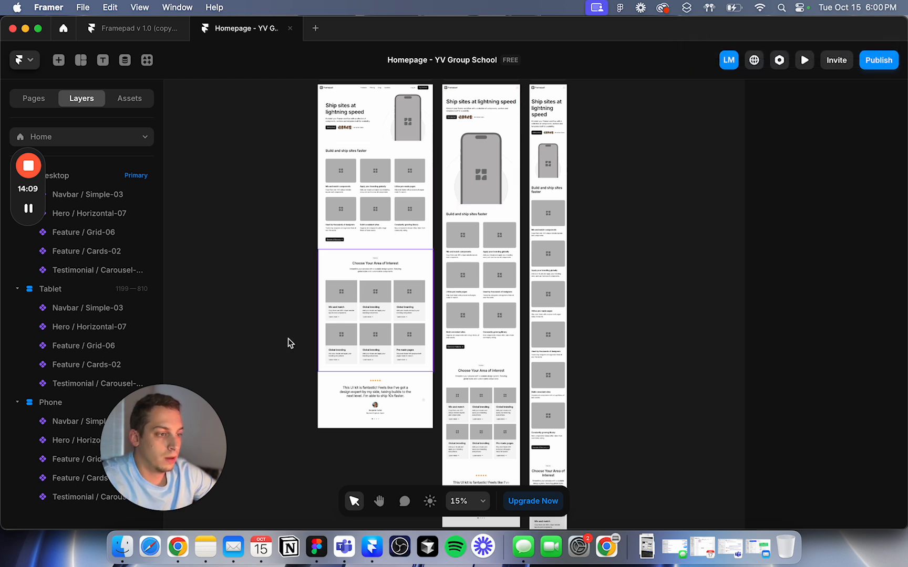
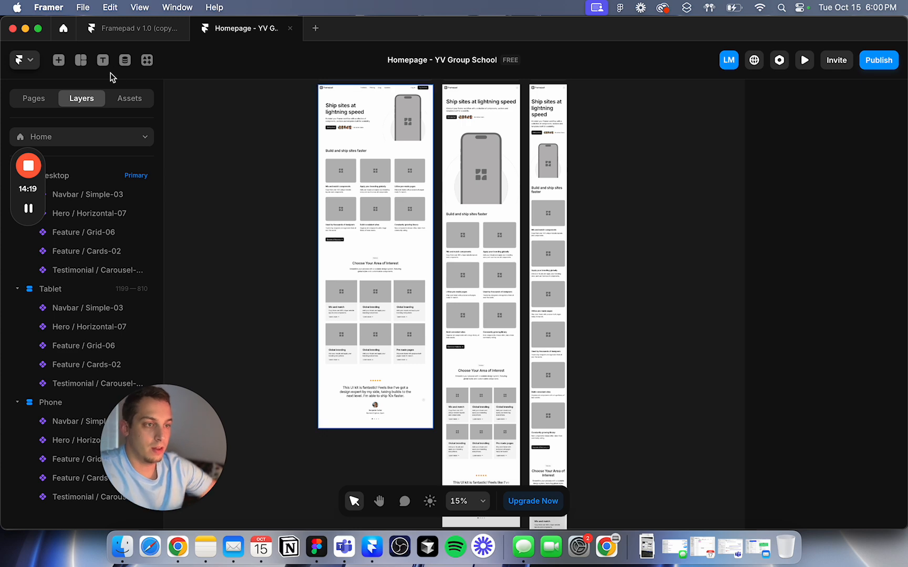
Step: Switch to the Framepad v 1.0 file and open its Features Section page
left_click(119, 37)
left_click(251, 268)
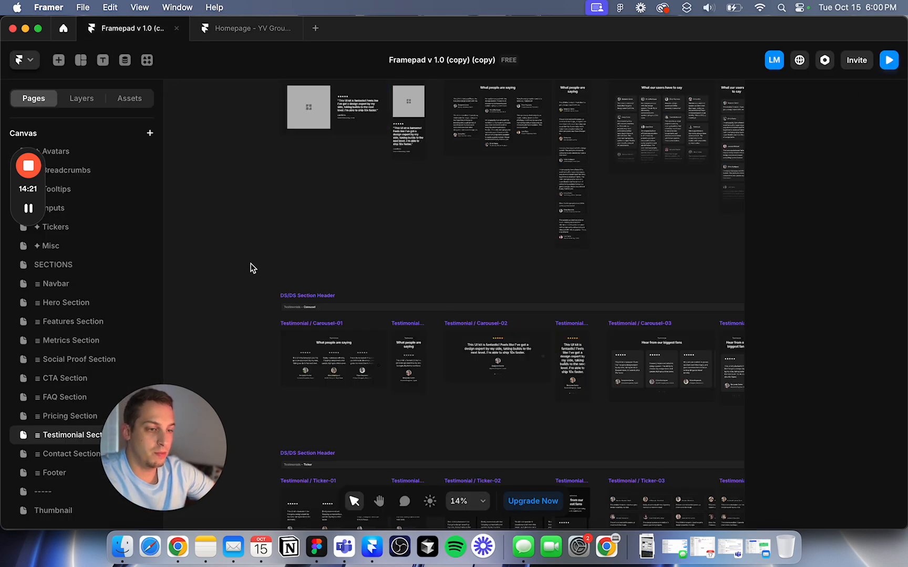
left_click(63, 418)
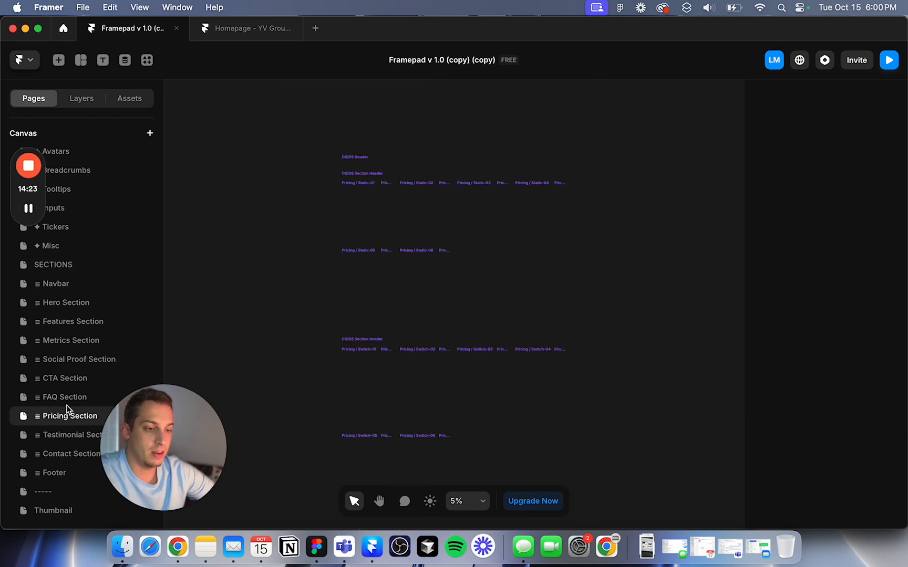
left_click(66, 341)
left_click(62, 324)
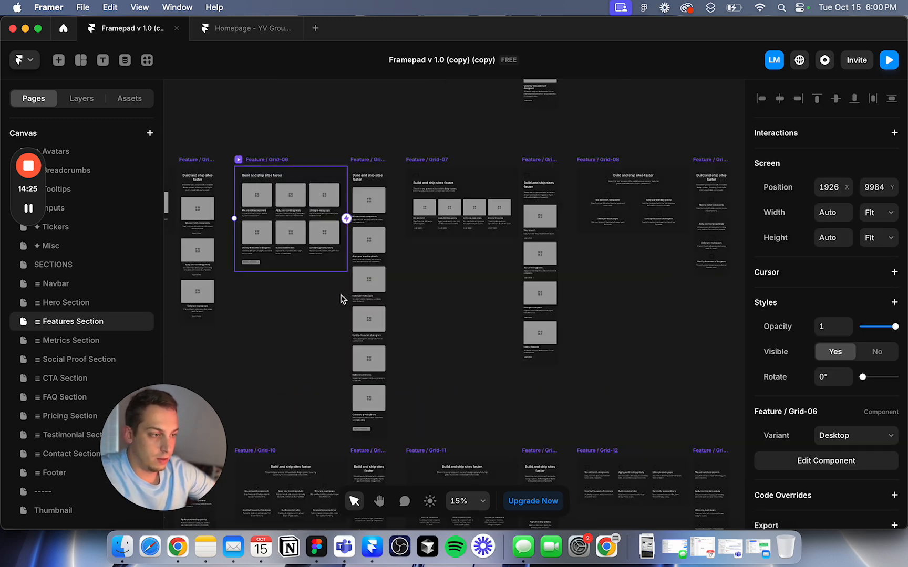
Step: Examine the grid, vertical and horizontal feature layouts on the Features Section page for another homepage section
scroll(349, 286, "down", 5)
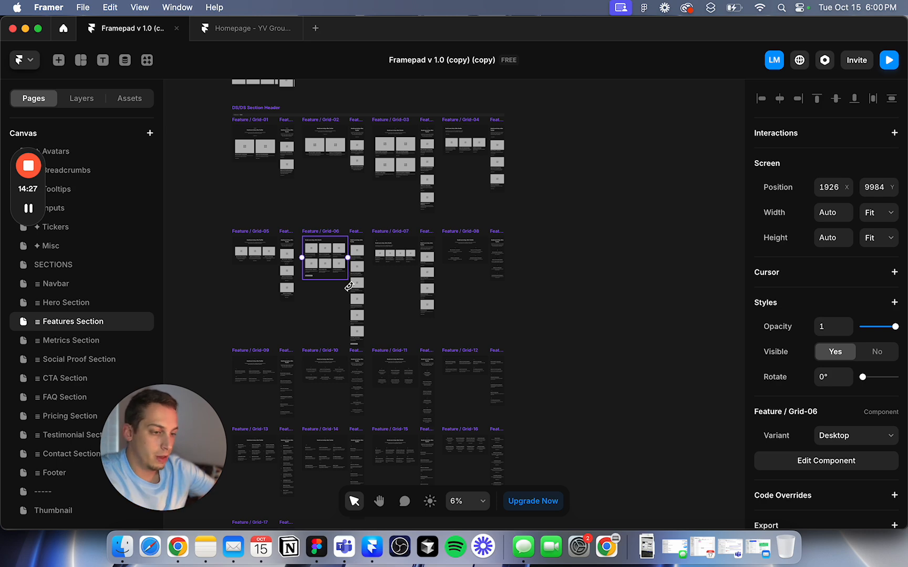
scroll(349, 285, "up", 5)
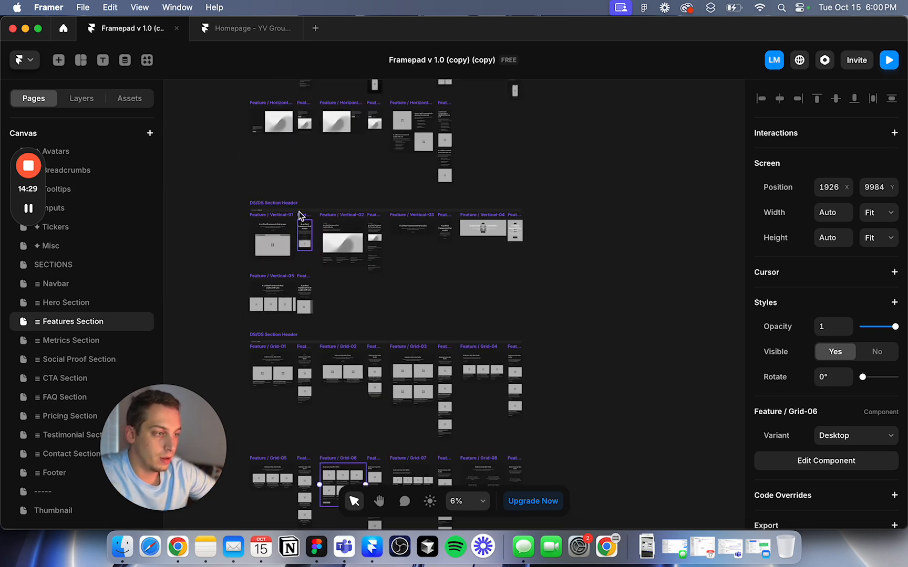
scroll(316, 231, "up", 5)
scroll(320, 303, "up", 10)
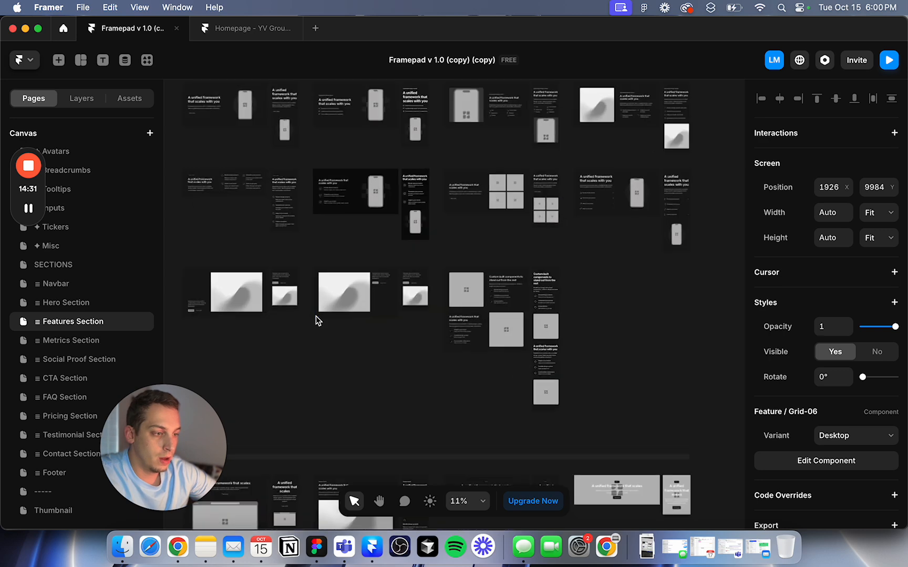
scroll(321, 308, "left", 10)
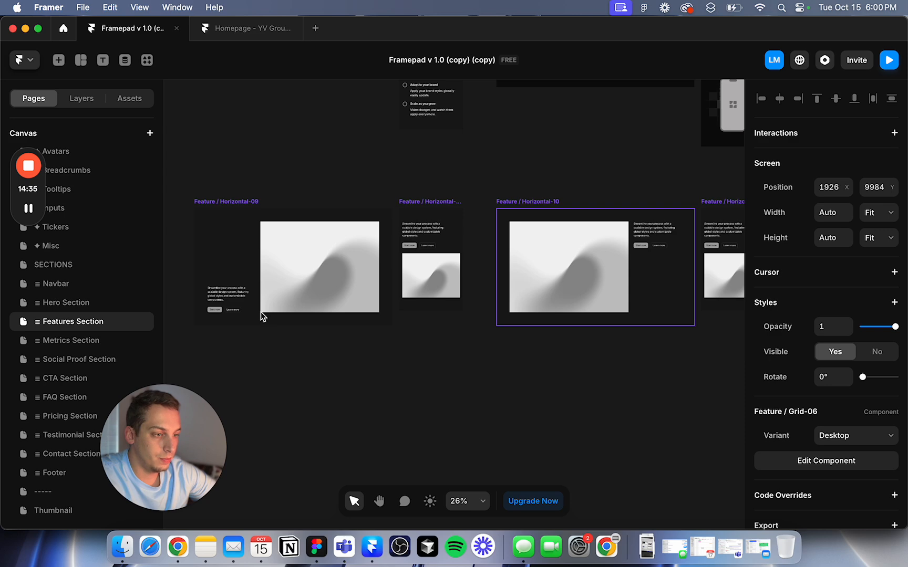
scroll(185, 252, "up", 3)
scroll(185, 252, "down", 3)
scroll(185, 252, "down", 3)
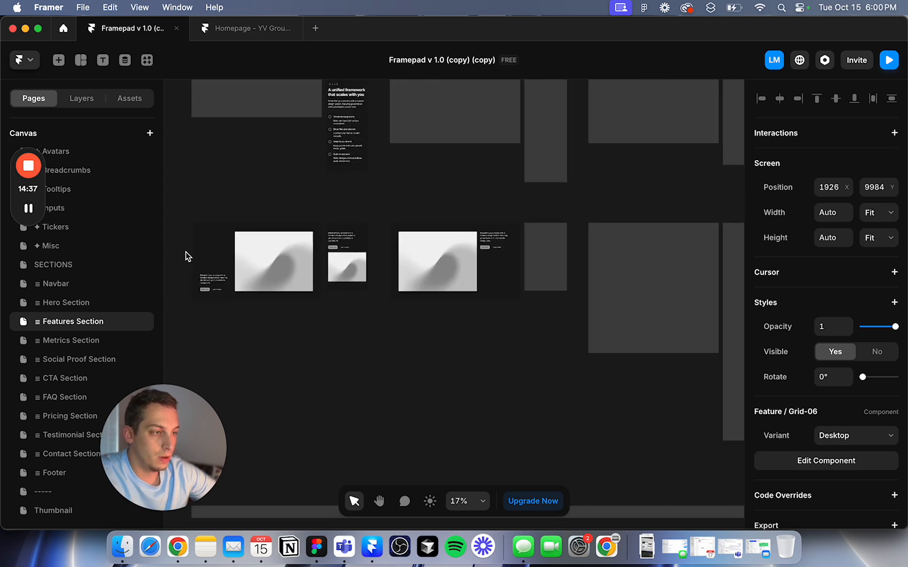
scroll(185, 252, "up", 4)
scroll(300, 261, "right", 6)
scroll(301, 261, "down", 2)
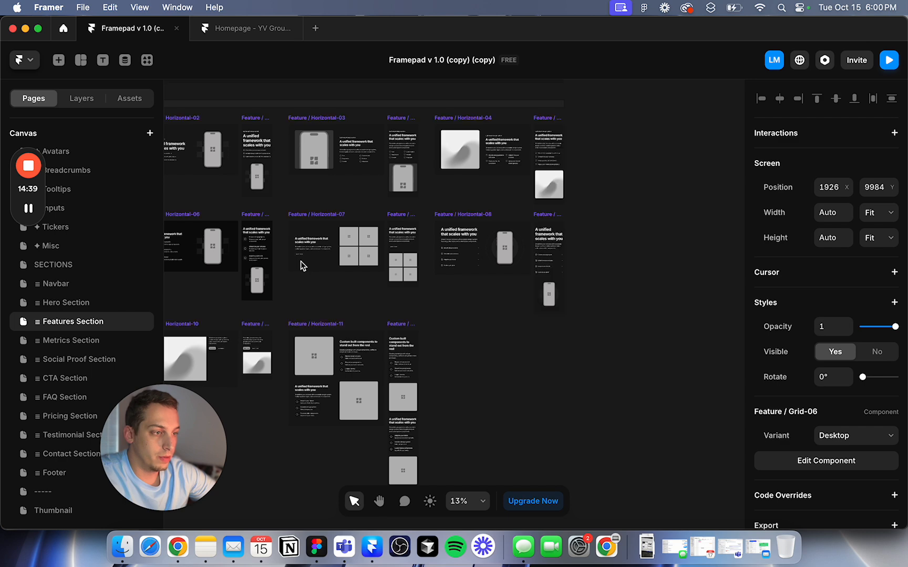
scroll(301, 261, "left", 1)
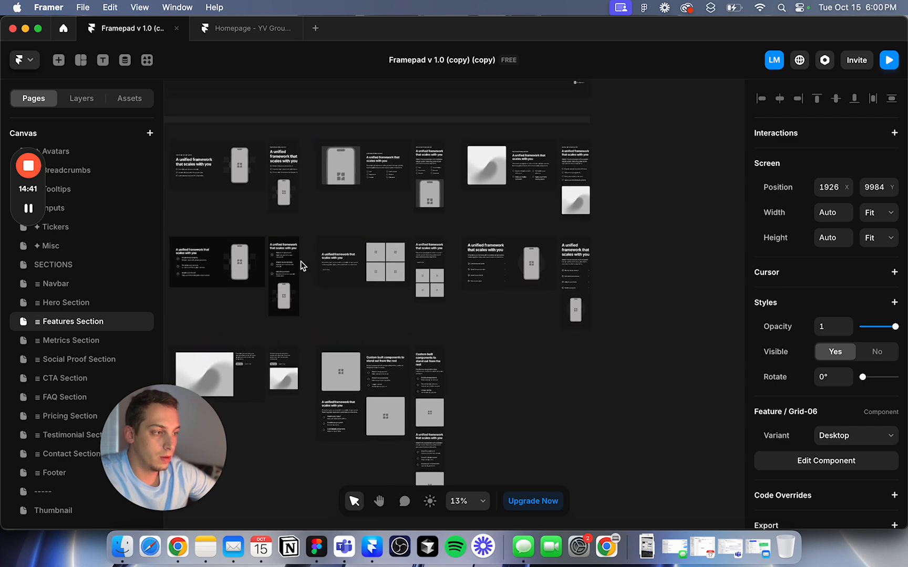
Step: Copy Feature / Horizontal-04 from Framepad, paste it above the testimonial on the homepage's Desktop breakpoint, and set its width to Fill
scroll(544, 146, "up", 5)
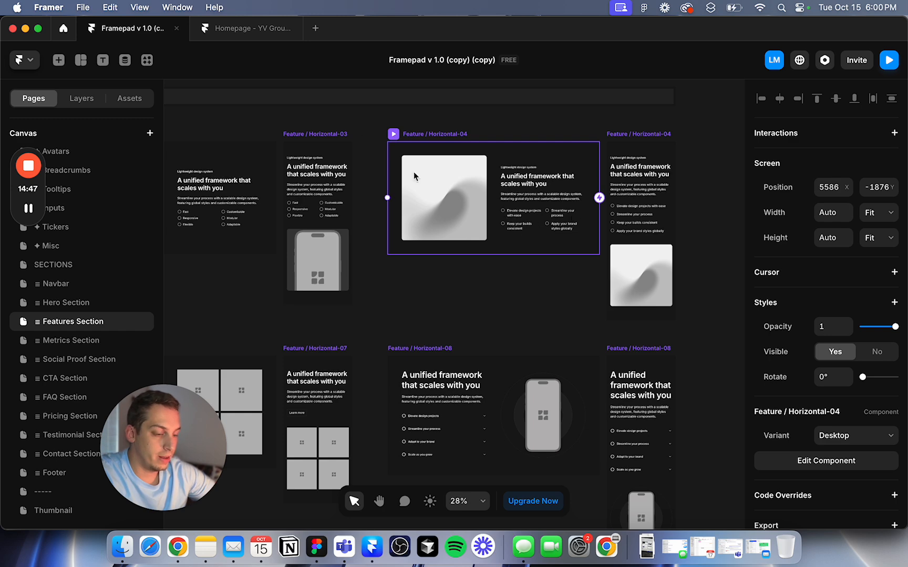
left_click(255, 32)
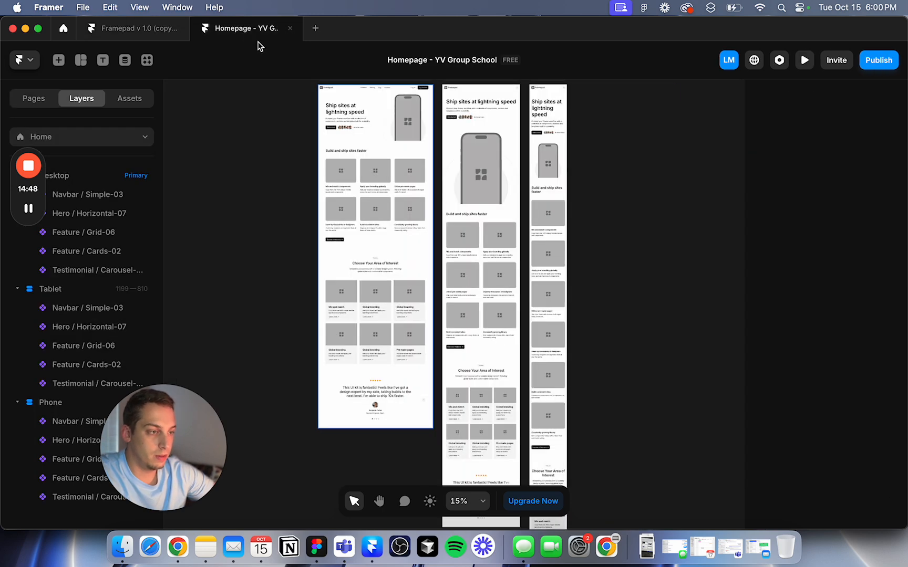
left_click(388, 390)
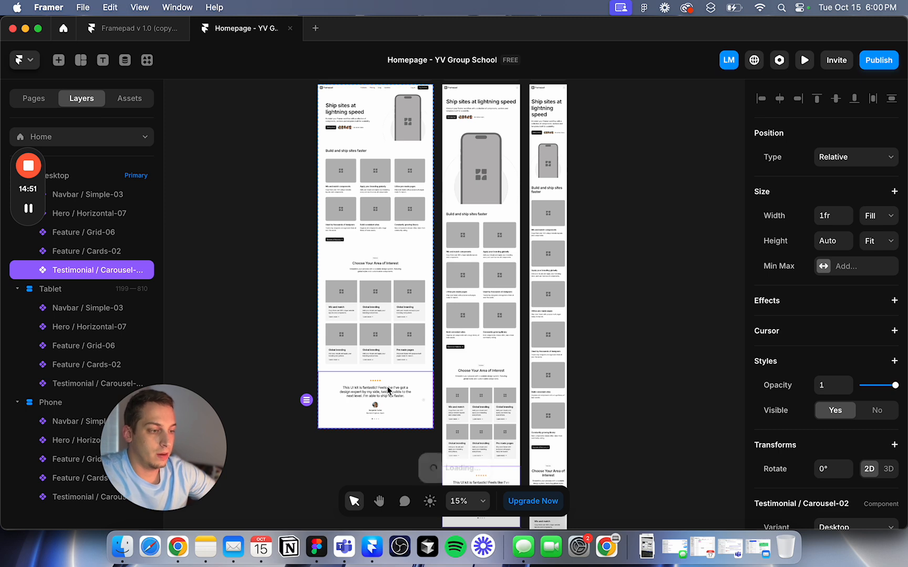
key("cmd+v")
left_click_drag(375, 458, 375, 399)
left_click(875, 215)
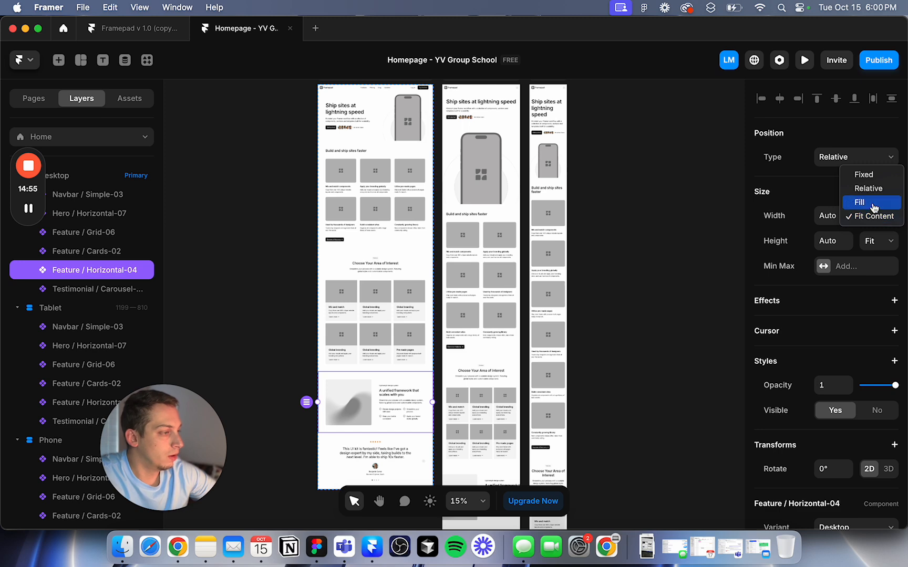
left_click(866, 202)
Step: Set the Feature / Horizontal-04 variant to Tablet on the Tablet breakpoint and to Phone on the Phone breakpoint
left_click(436, 302)
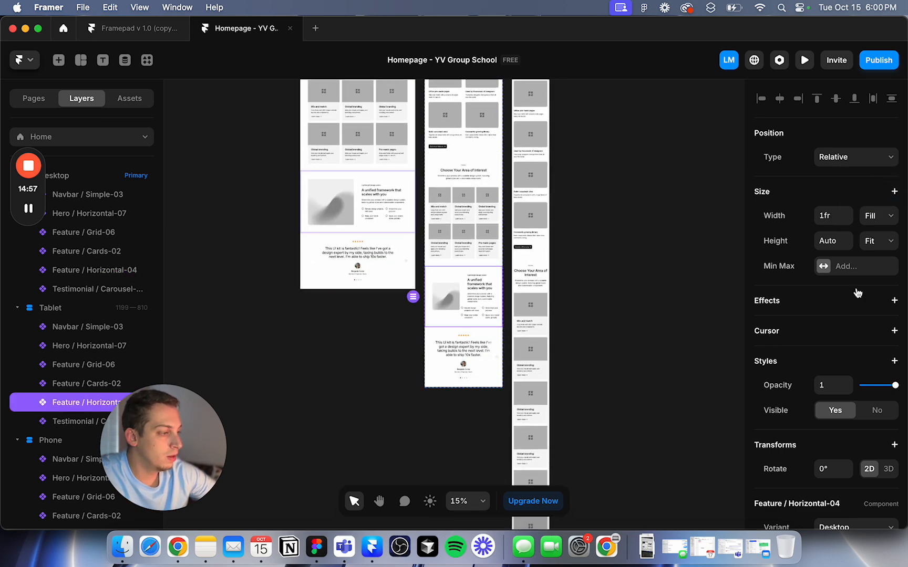
scroll(788, 347, "down", 5)
left_click(855, 388)
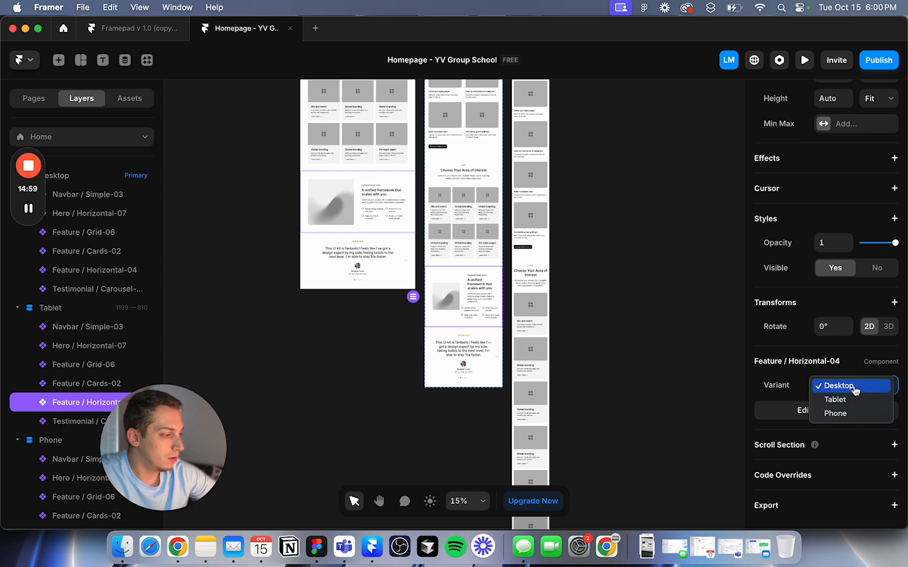
left_click(838, 403)
scroll(525, 402, "down", 5)
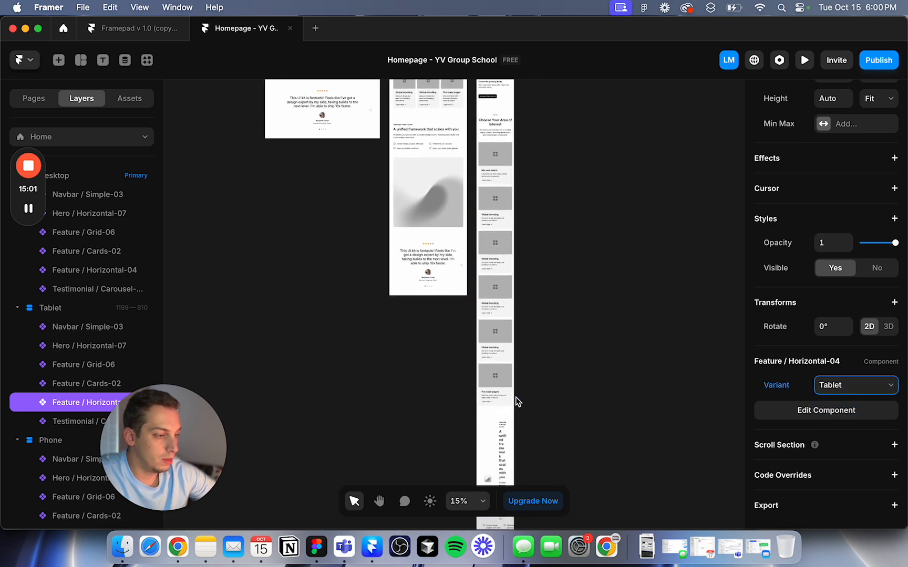
left_click(502, 443)
scroll(821, 444, "down", 2)
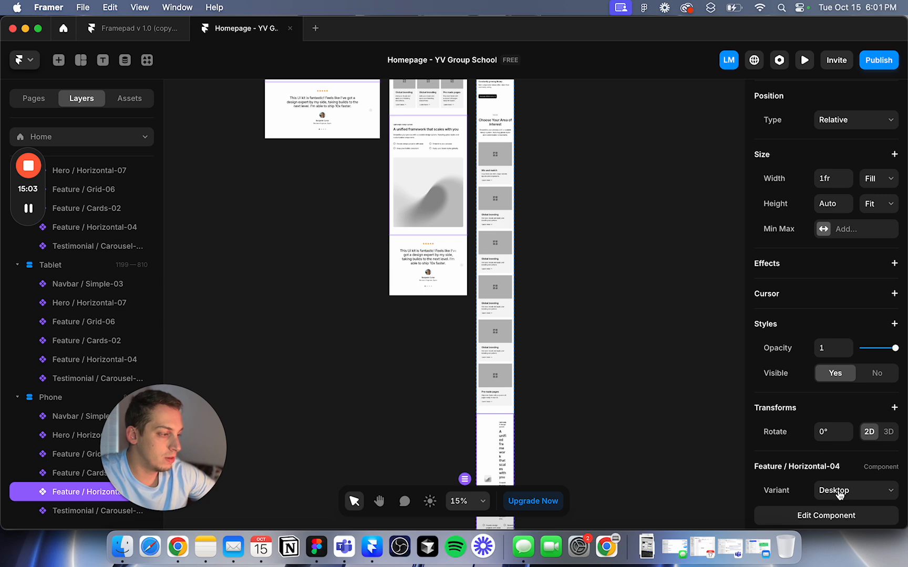
left_click(839, 491)
left_click(833, 470)
Step: Review the feature and testimonial sections of the homepage across the Desktop, Tablet and Phone breakpoints
left_click(571, 362)
scroll(575, 363, "up", 3)
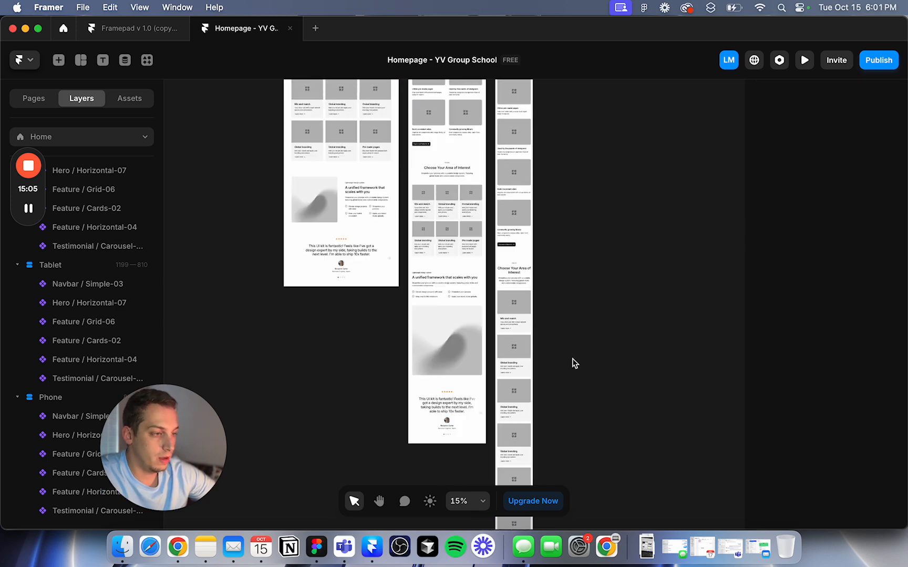
scroll(575, 364, "up", 5)
scroll(574, 364, "down", 2)
scroll(450, 330, "down", 4)
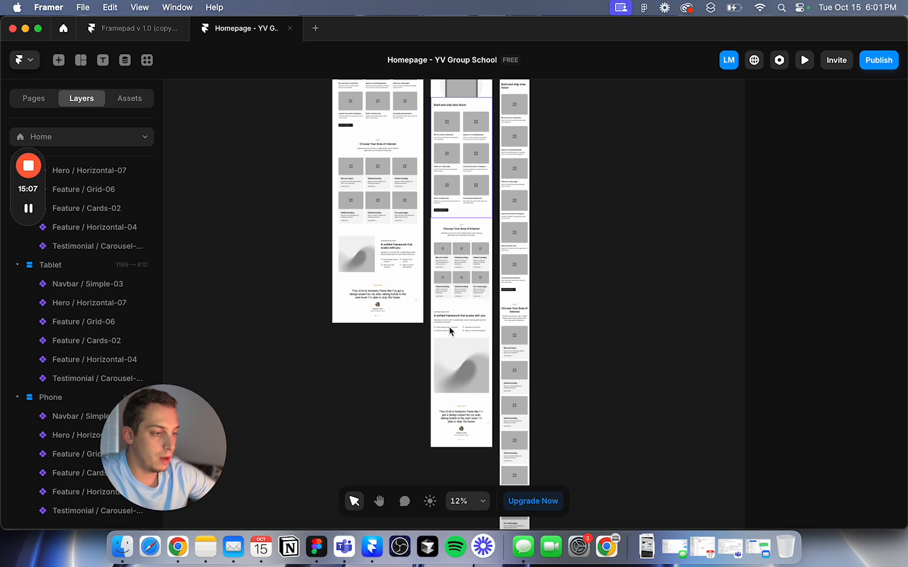
scroll(450, 327, "down", 3)
scroll(449, 327, "right", 2)
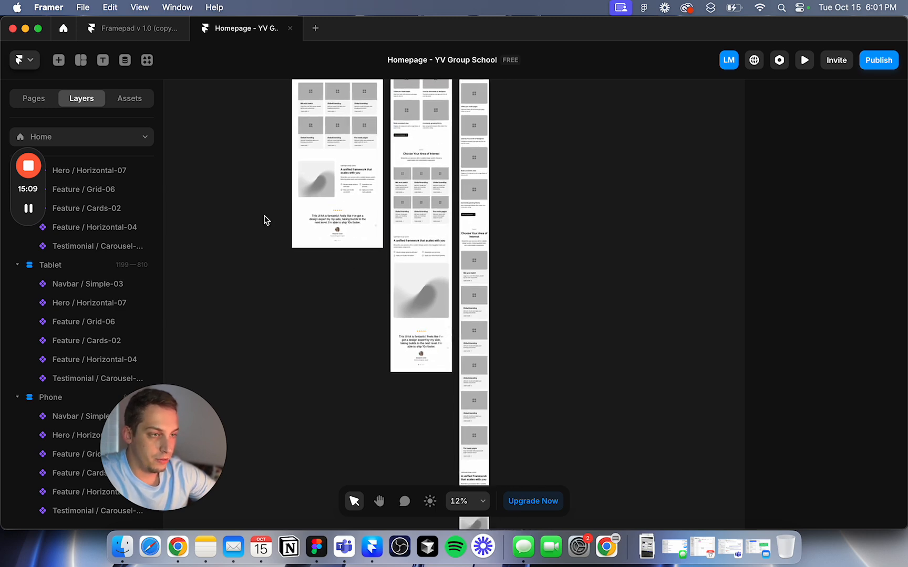
Step: Copy FAQ / Accordion-05 from Framepad's FAQ Section page, paste it below the testimonial on the homepage, and set its width to Fill
left_click(129, 29)
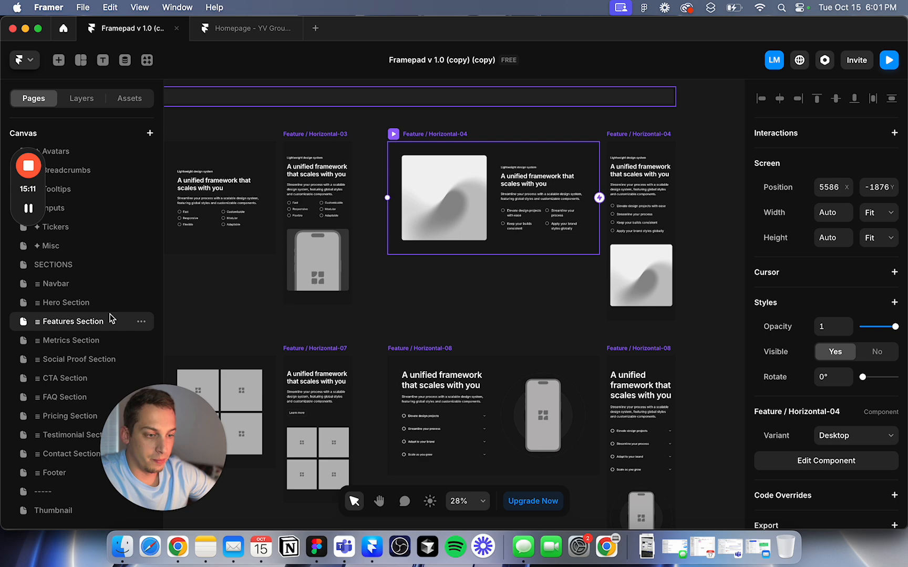
left_click(66, 396)
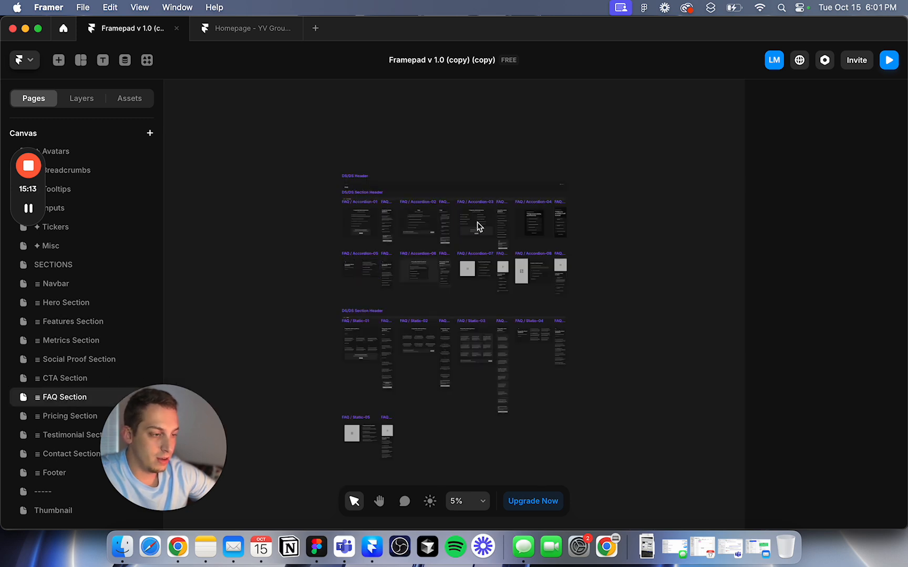
scroll(476, 225, "up", 3)
scroll(393, 260, "left", 3)
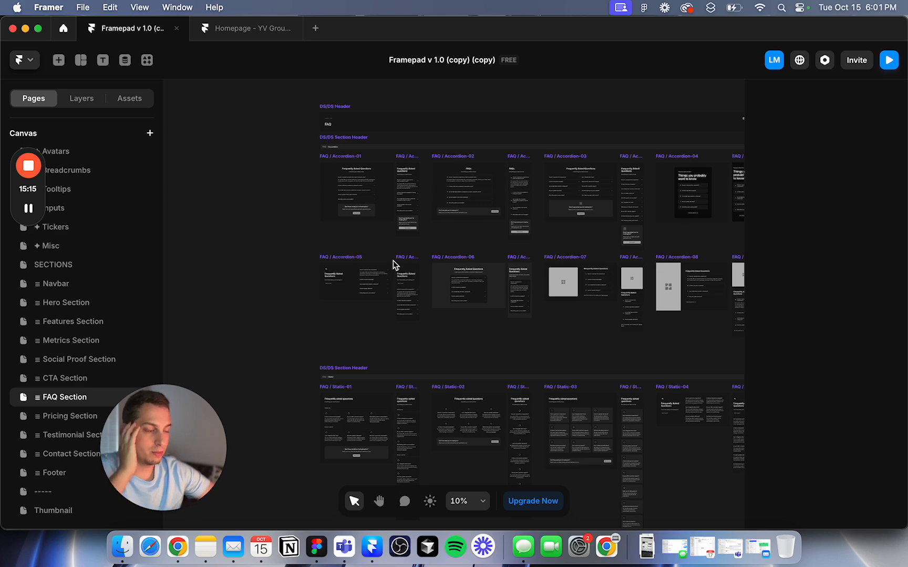
scroll(379, 178, "up", 4)
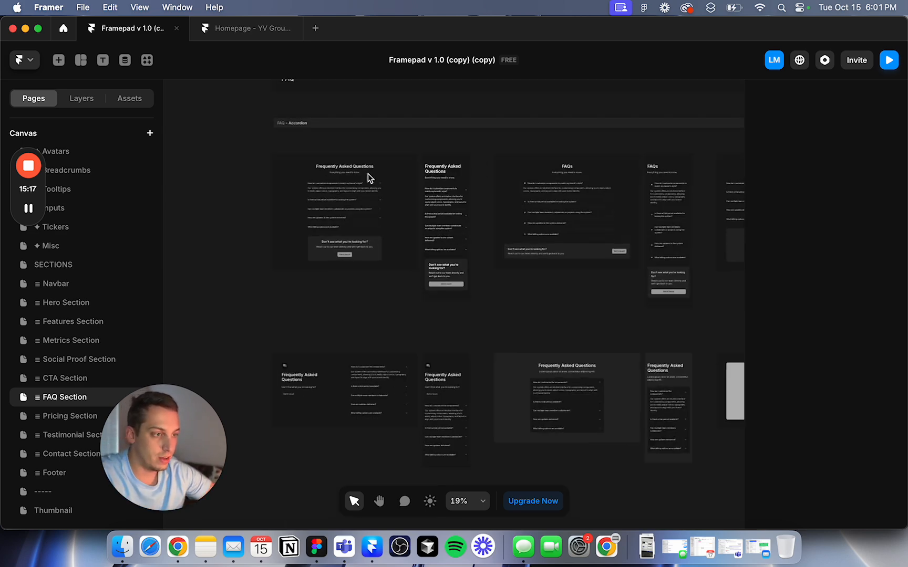
left_click(310, 153)
scroll(361, 274, "down", 3)
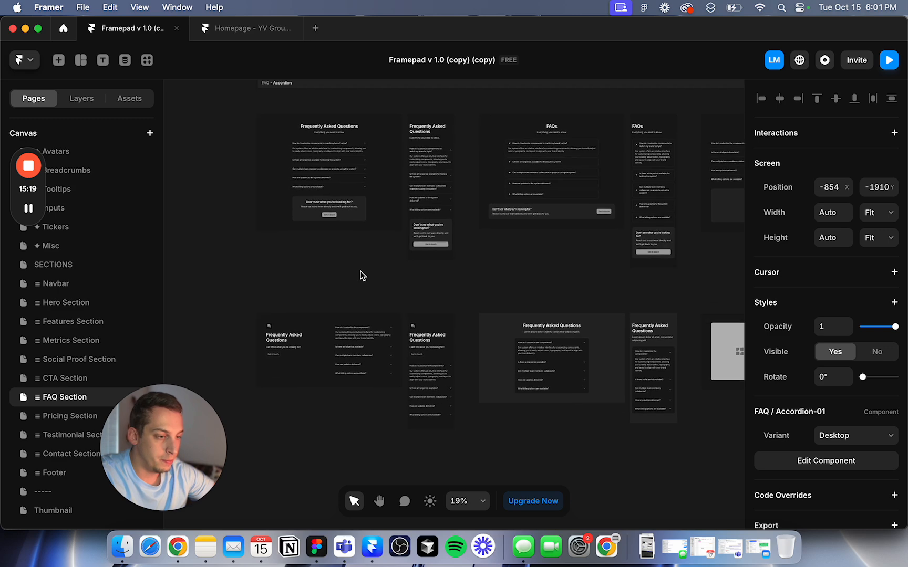
left_click(315, 297)
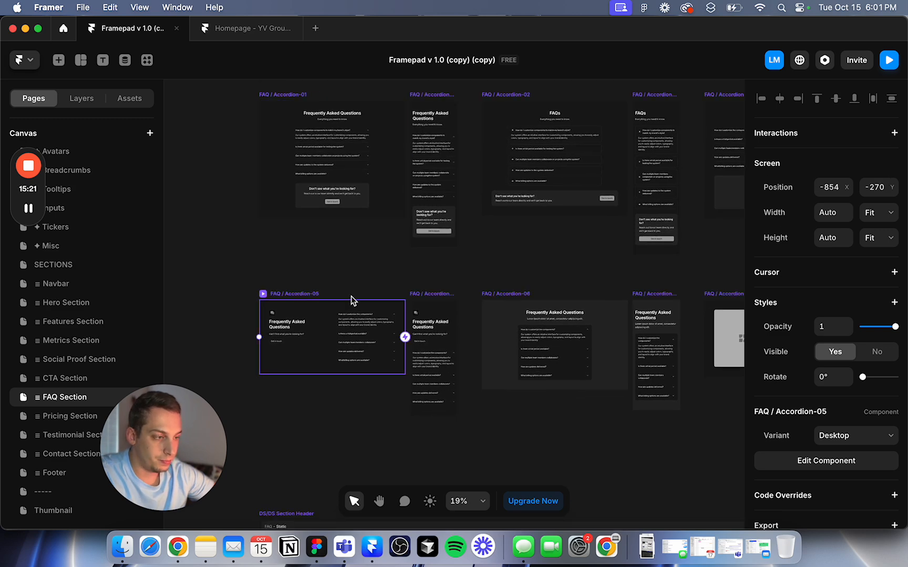
left_click(219, 35)
left_click(337, 245)
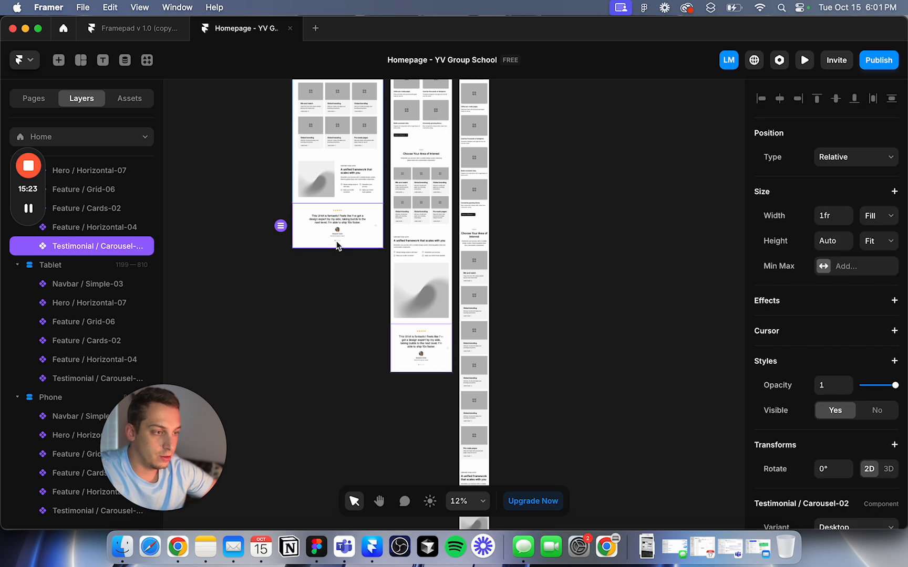
left_click(877, 215)
left_click(860, 202)
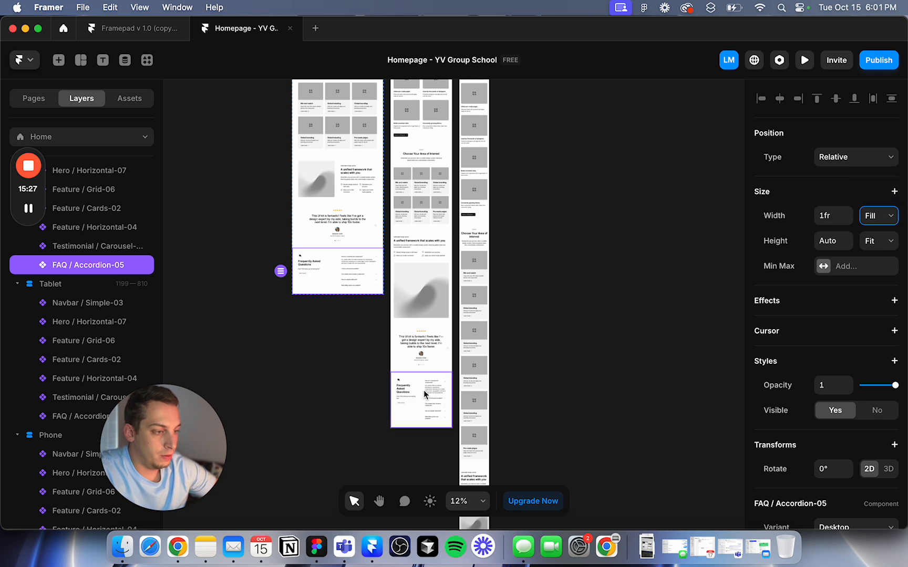
Step: Set the FAQ / Accordion-05 variant to Tablet on the Tablet breakpoint and to Phone on the Phone breakpoint
left_click(424, 390)
scroll(791, 387, "down", 5)
left_click(869, 389)
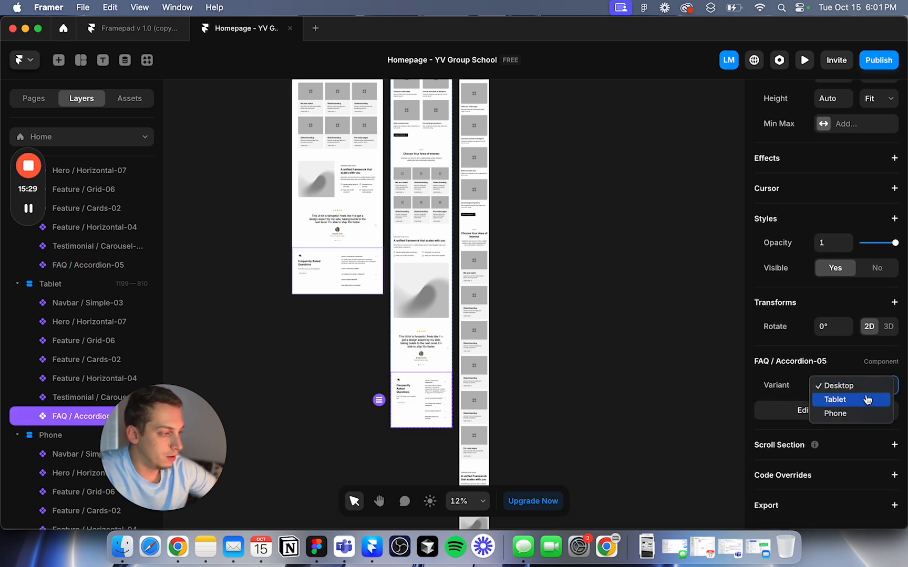
left_click(856, 401)
scroll(464, 397, "down", 5)
left_click(460, 430)
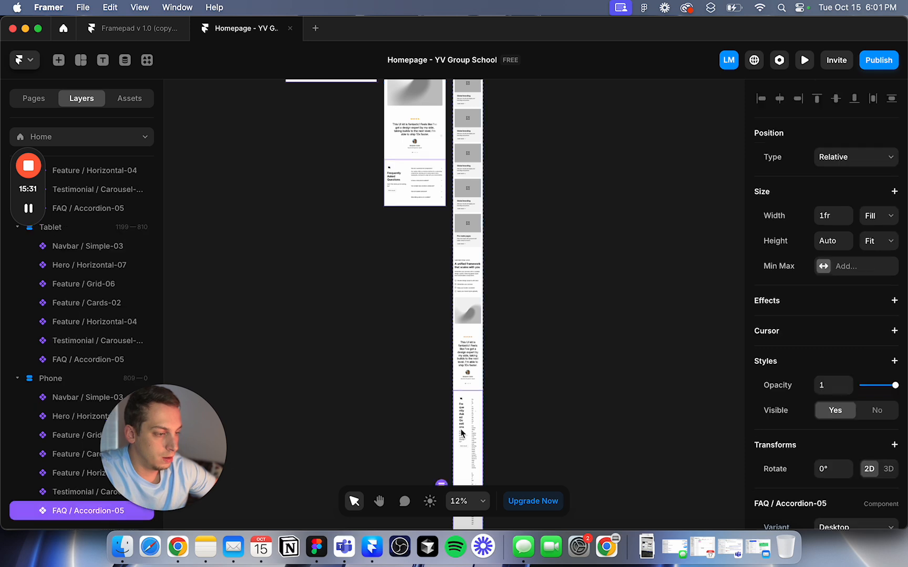
scroll(836, 444, "down", 2)
left_click(843, 472)
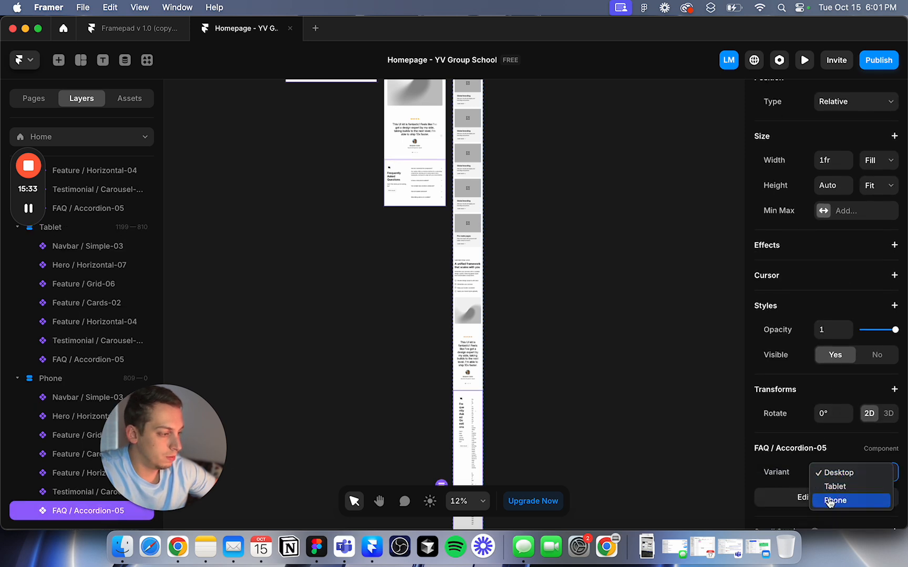
left_click(462, 337)
left_click(397, 329)
scroll(397, 328, "down", 5)
scroll(399, 331, "up", 2)
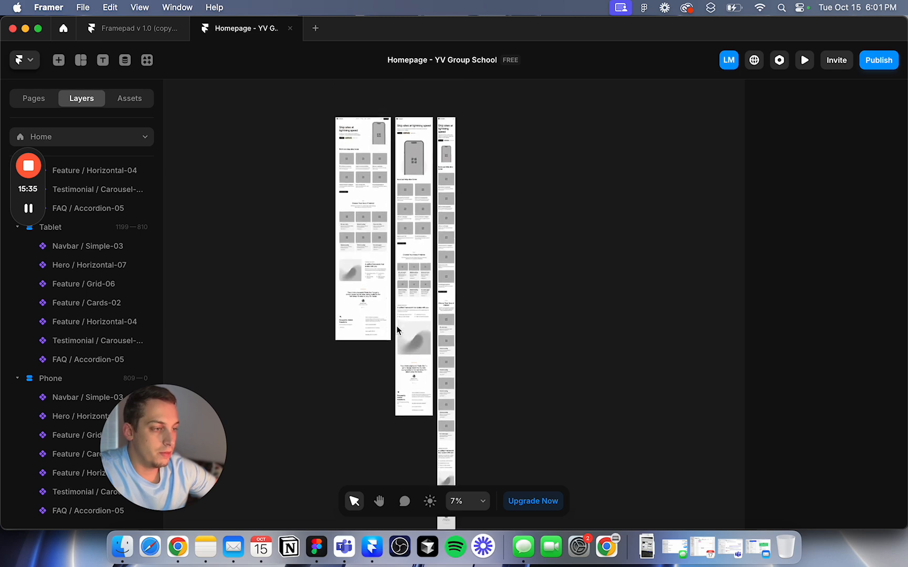
Step: Browse the footer designs on Framepad's Footer page for one that suits the homepage
left_click(137, 30)
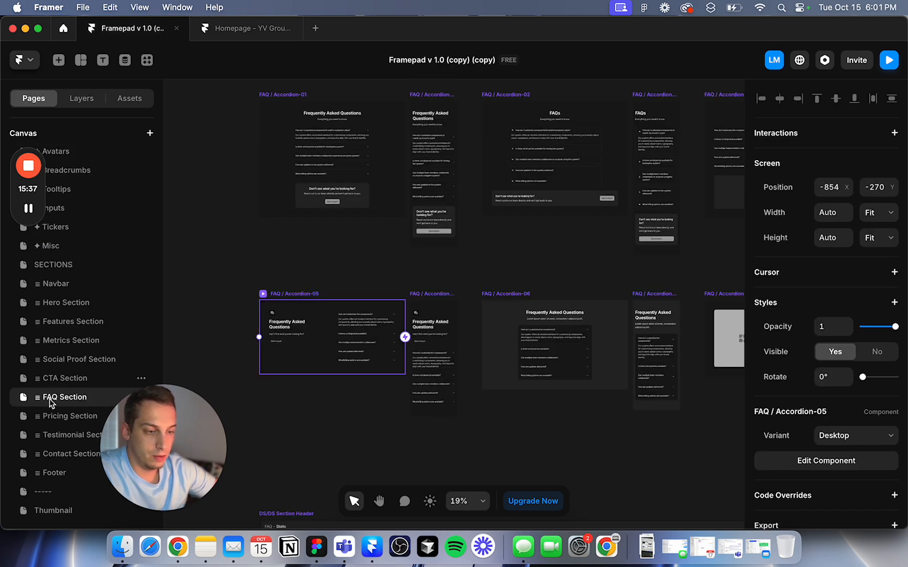
left_click(48, 469)
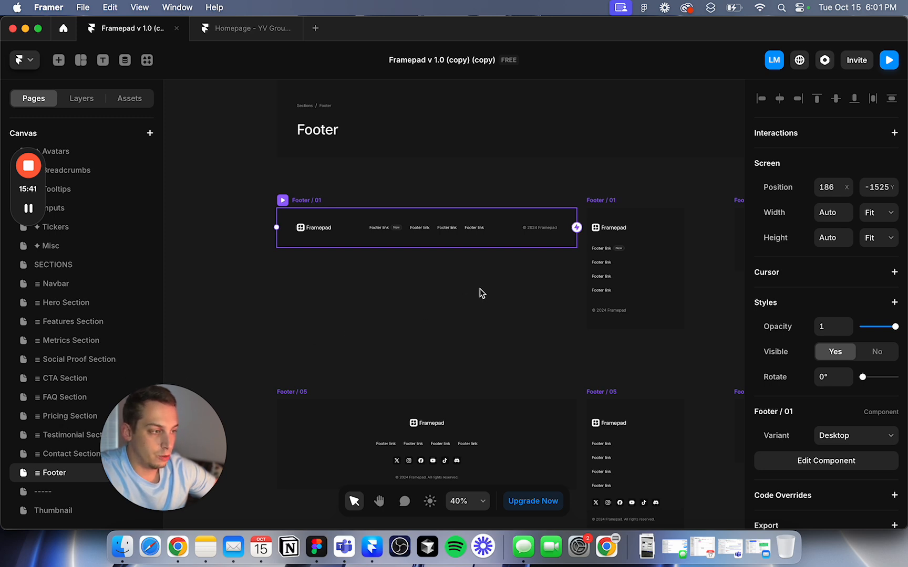
scroll(480, 288, "down", 5)
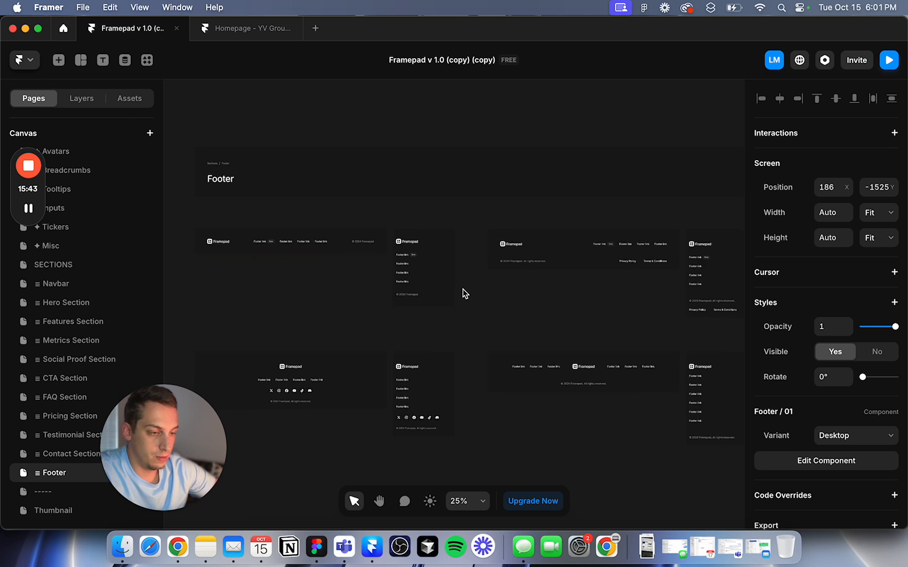
scroll(351, 260, "down", 2)
scroll(351, 260, "right", 5)
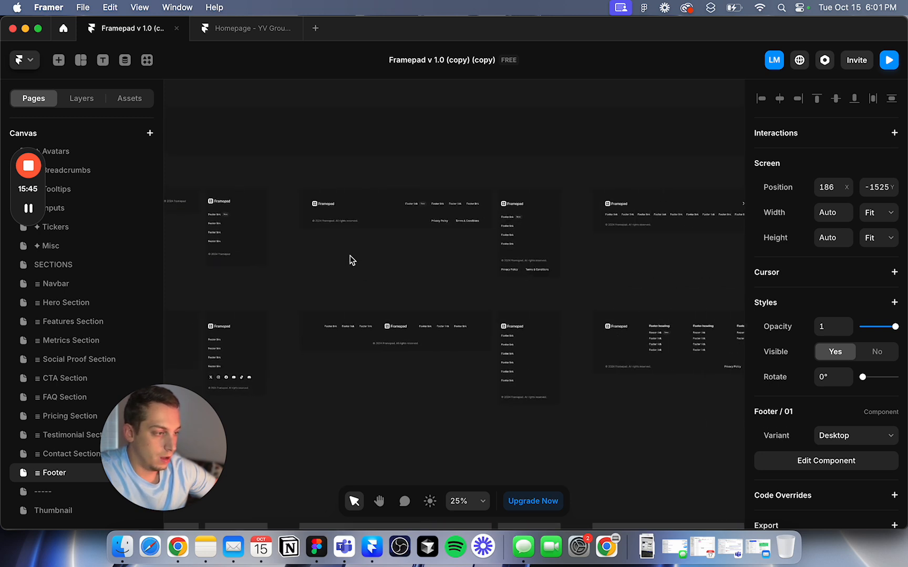
scroll(351, 259, "right", 6)
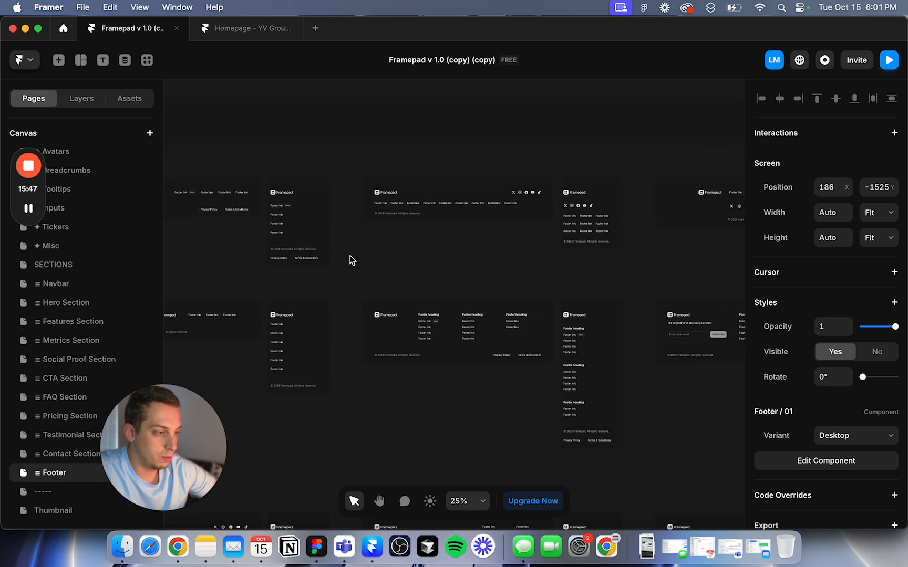
scroll(351, 260, "right", 4)
scroll(351, 260, "down", 2)
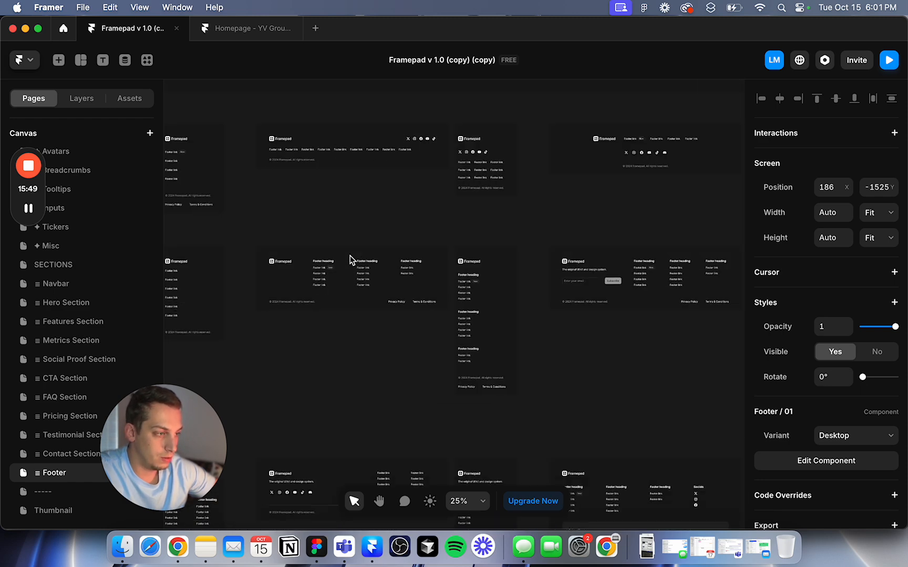
scroll(351, 259, "down", 2)
scroll(351, 260, "down", 5)
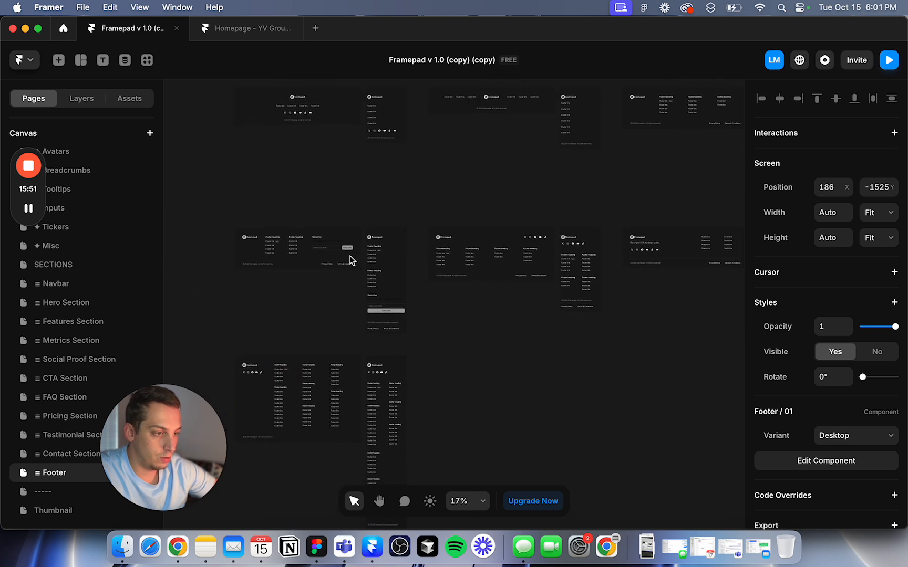
scroll(351, 260, "right", 10)
scroll(350, 259, "up", 2)
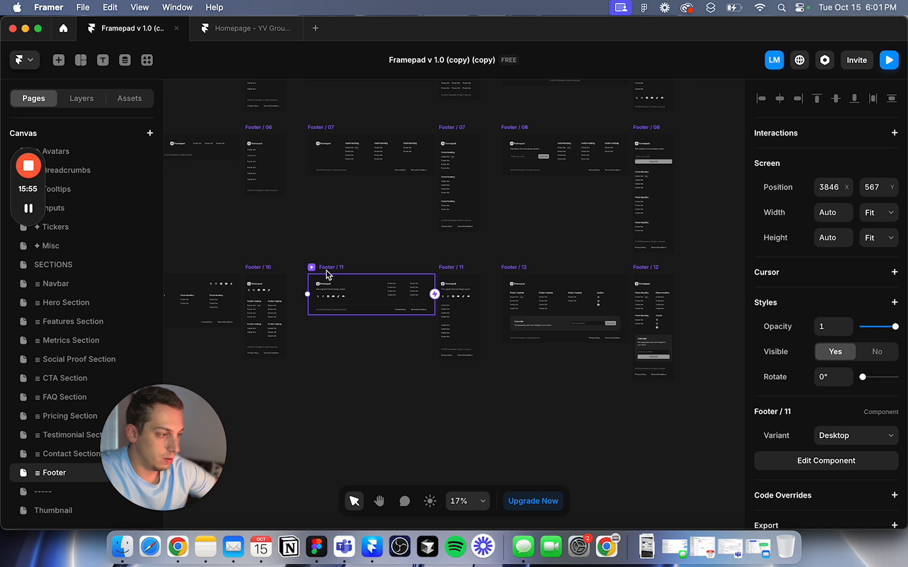
scroll(328, 275, "up", 6)
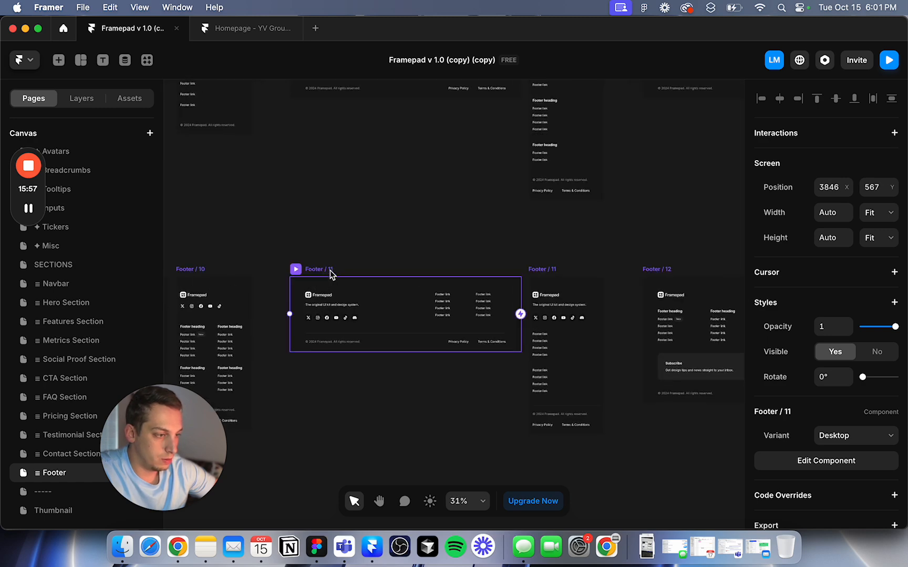
scroll(331, 273, "down", 4)
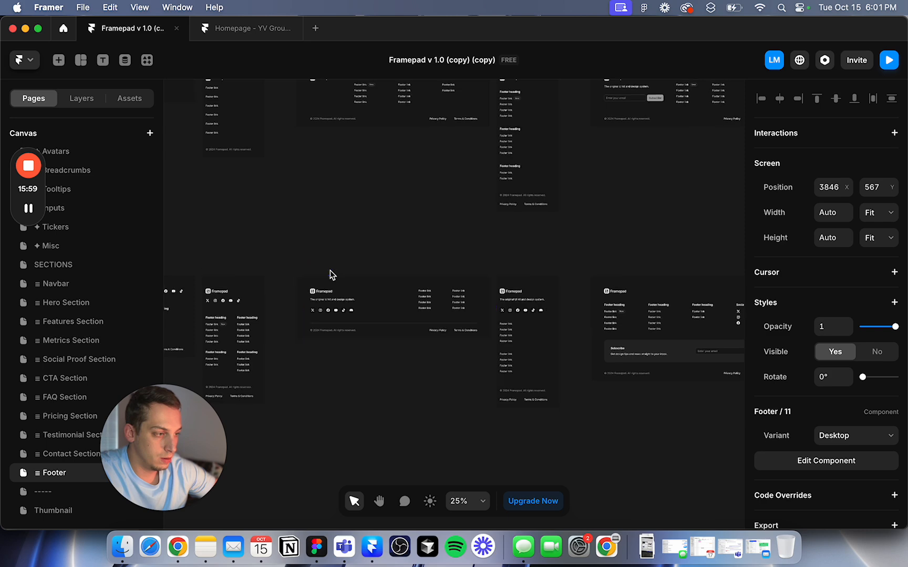
scroll(330, 273, "down", 10)
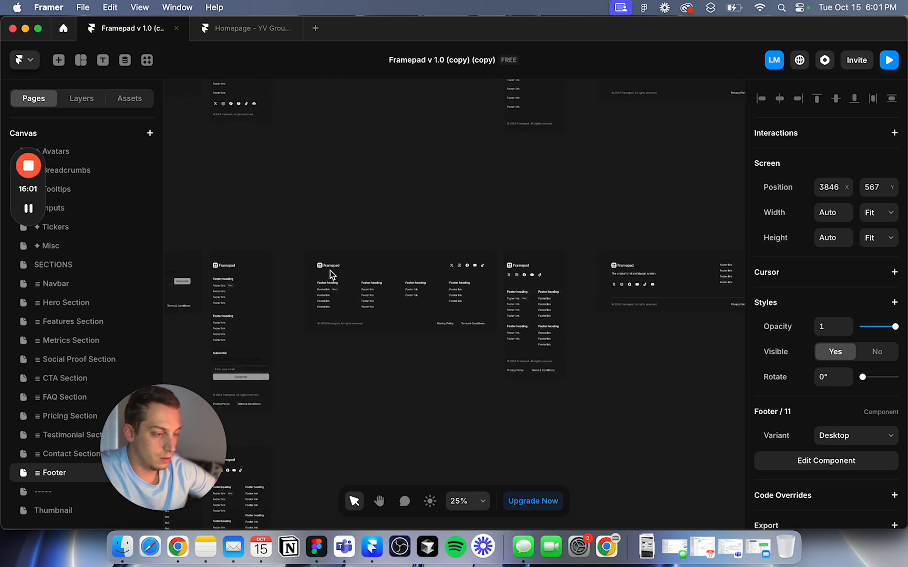
scroll(331, 273, "down", 8)
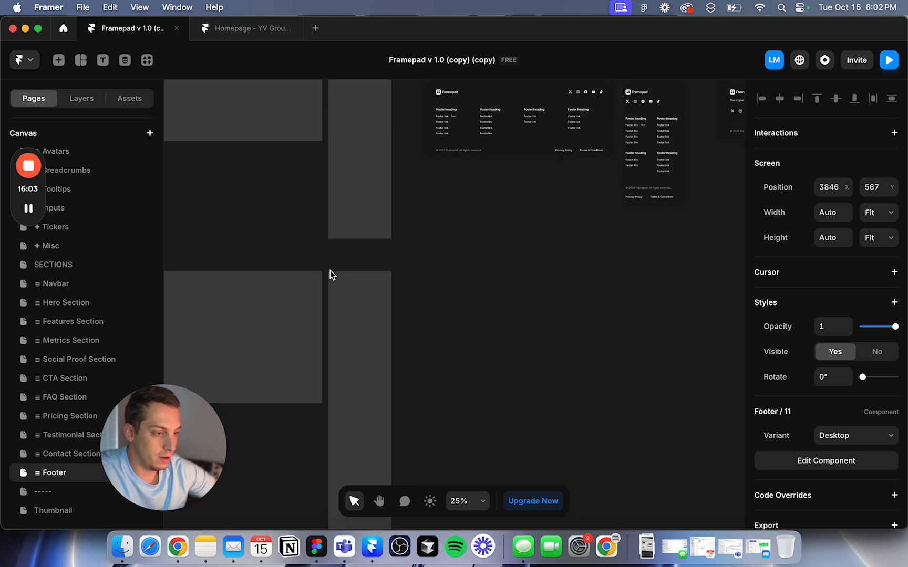
Step: Copy Footer / 13 from Framepad's Footer page, paste it below the FAQ on the homepage, and set its width to Fill
scroll(330, 273, "left", 4)
scroll(331, 273, "down", 2)
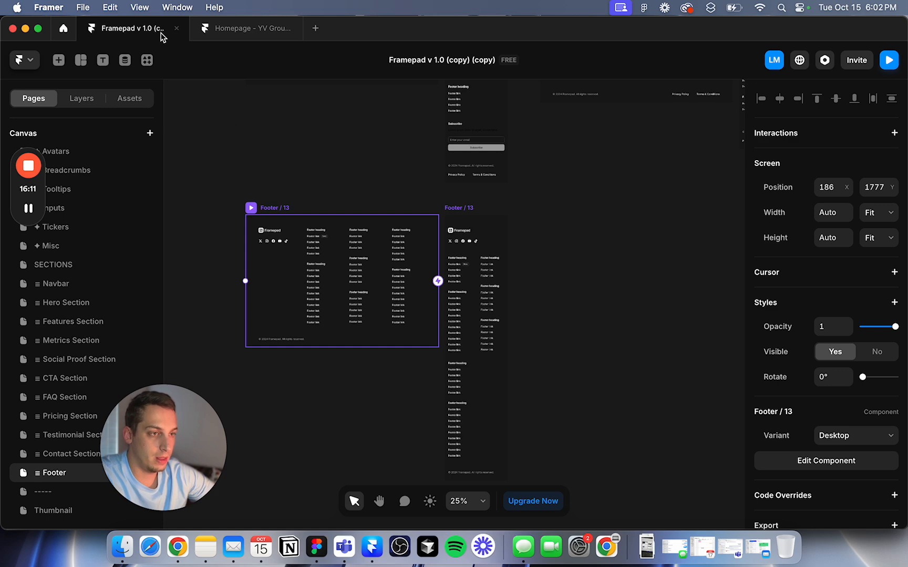
left_click(242, 32)
left_click(362, 343)
key("super+v")
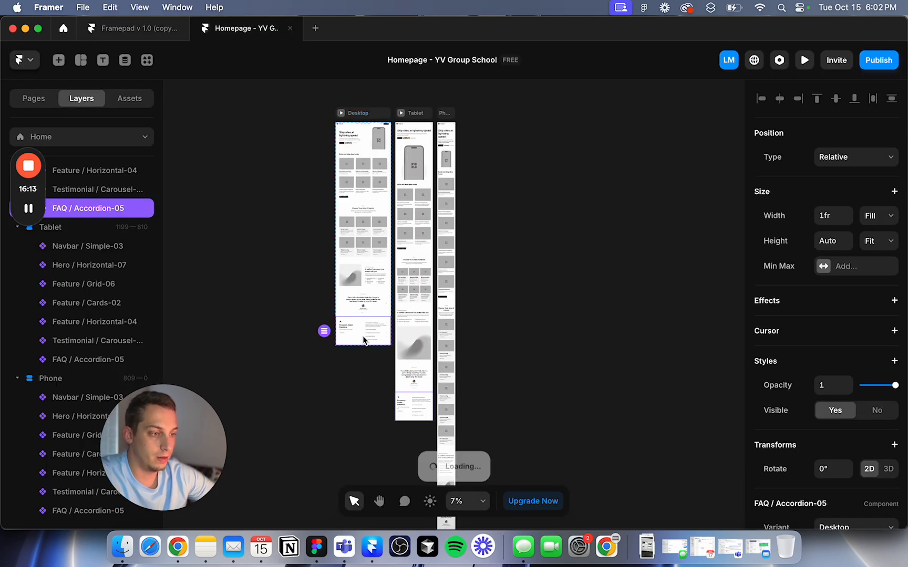
left_click(890, 216)
left_click(869, 201)
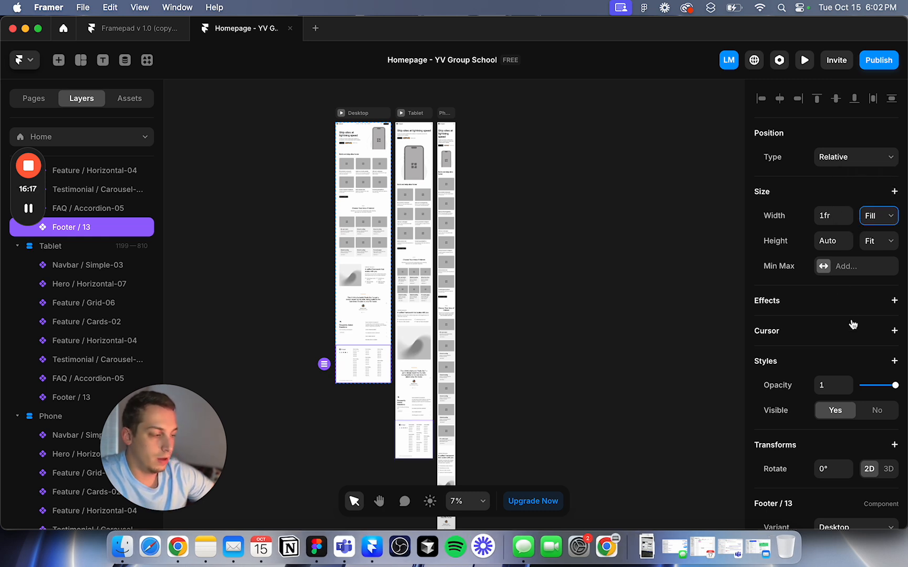
Step: Set the Footer / 13 variant to Tablet on the Tablet breakpoint and to Phone on the Phone breakpoint
scroll(853, 324, "down", 5)
left_click(868, 387)
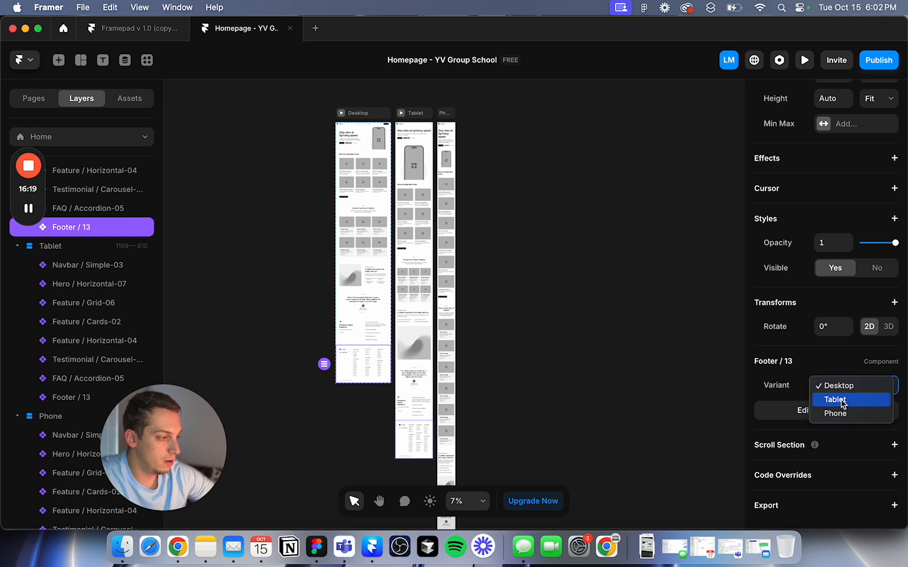
left_click(419, 444)
left_click(418, 444)
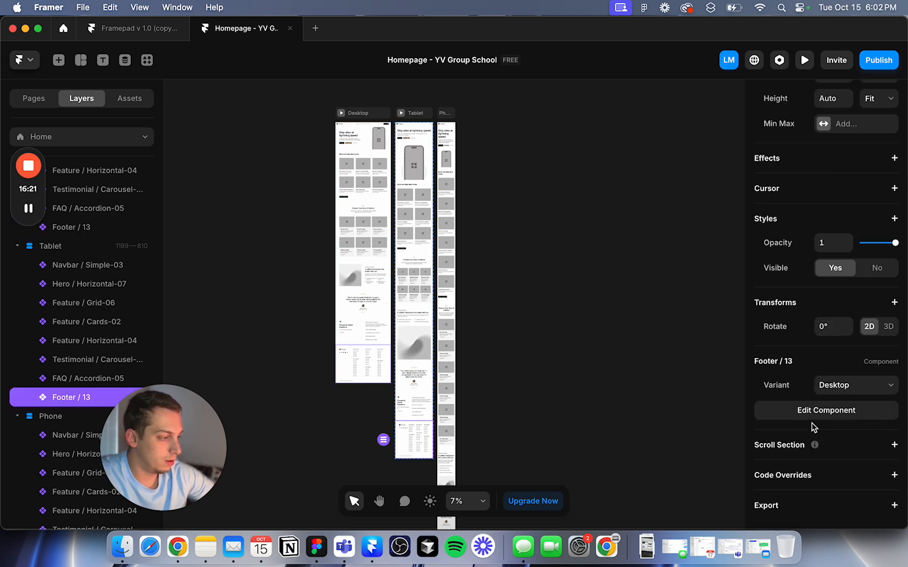
left_click(856, 390)
left_click(839, 400)
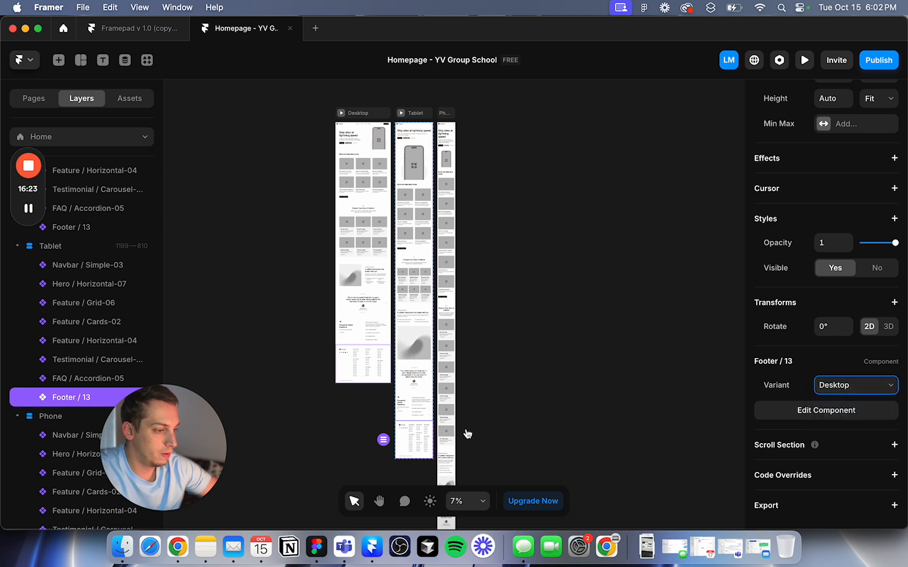
scroll(466, 428, "down", 3)
scroll(466, 429, "down", 3)
left_click(429, 414)
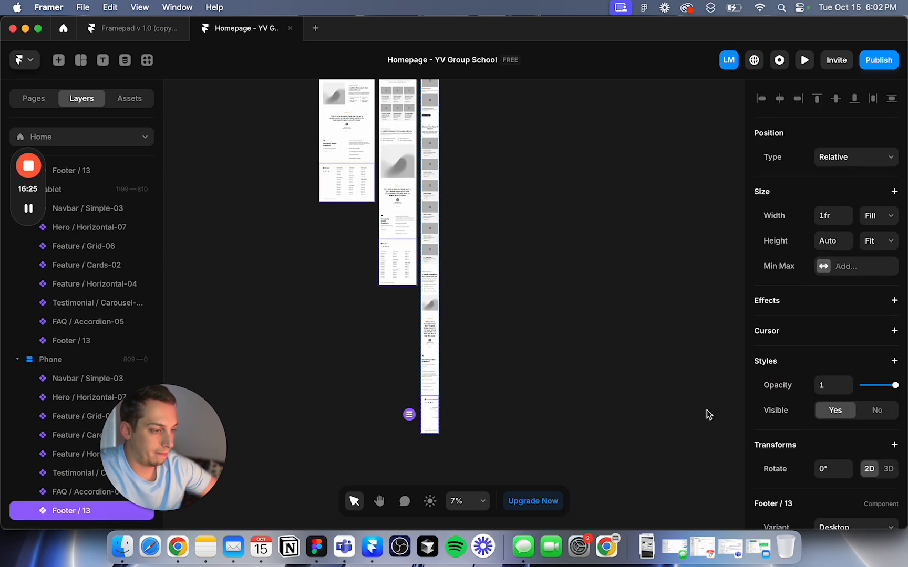
left_click(872, 389)
left_click(847, 414)
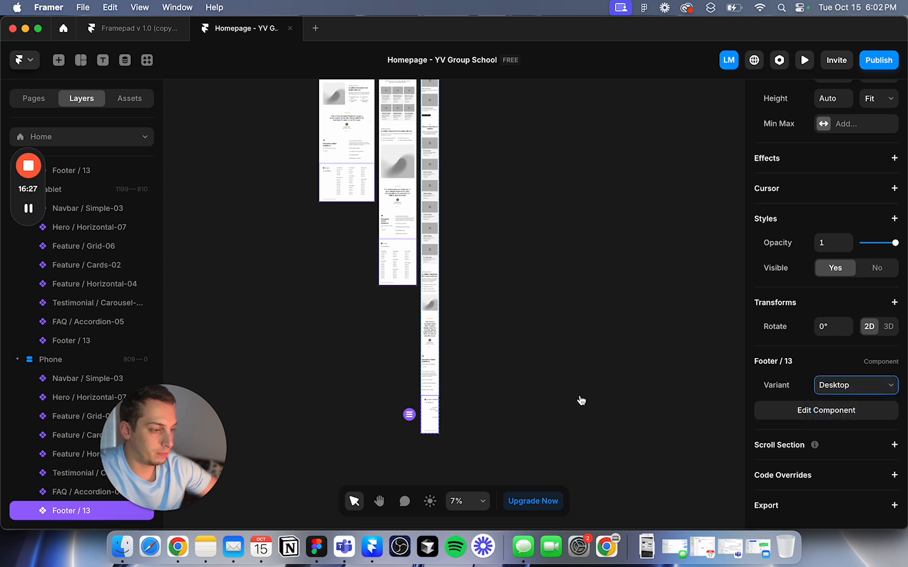
Step: Review the assembled homepage across the three breakpoints, including the feature grid and the Choose Your Area of Interest section
left_click(520, 408)
scroll(357, 319, "down", 3)
scroll(356, 315, "up", 3)
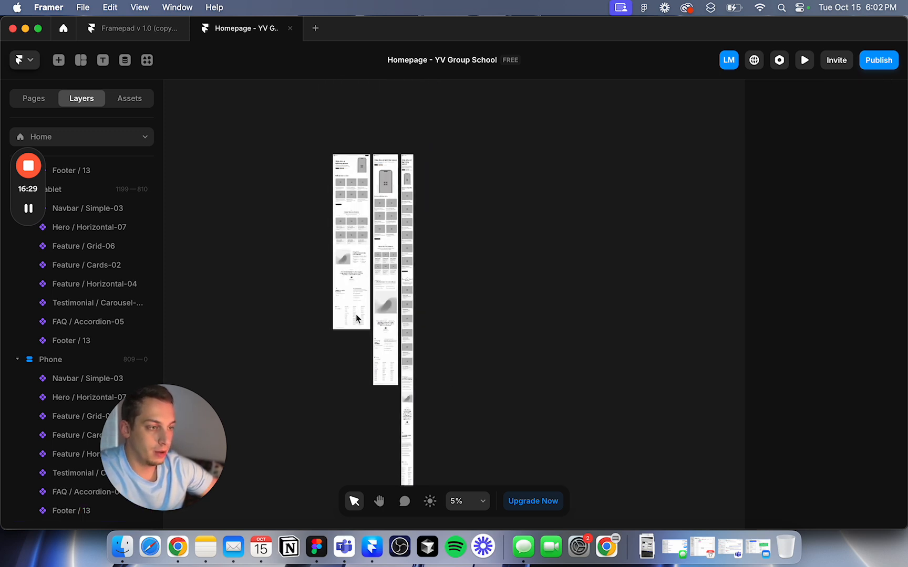
mouse_move(28, 212)
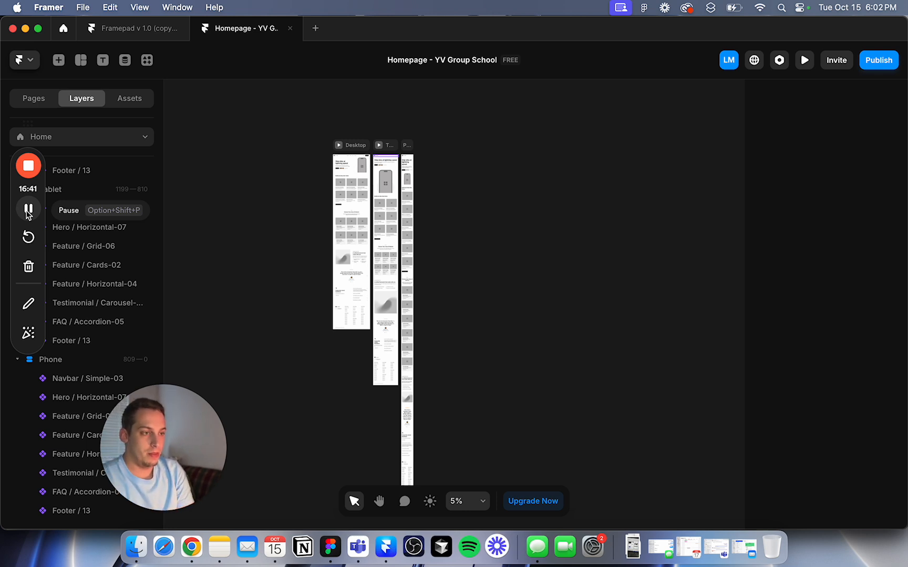
scroll(347, 187, "up", 5)
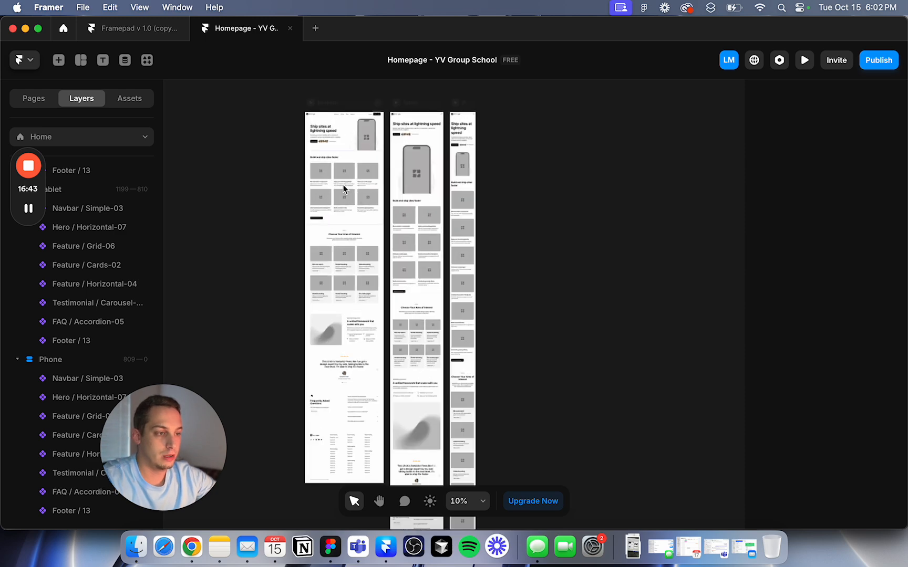
scroll(348, 293, "up", 5)
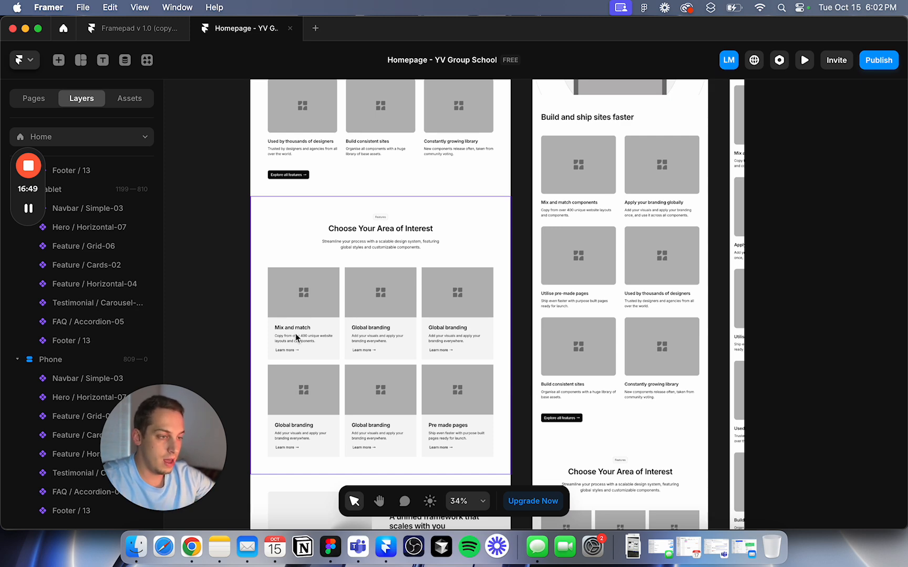
scroll(295, 333, "up", 5)
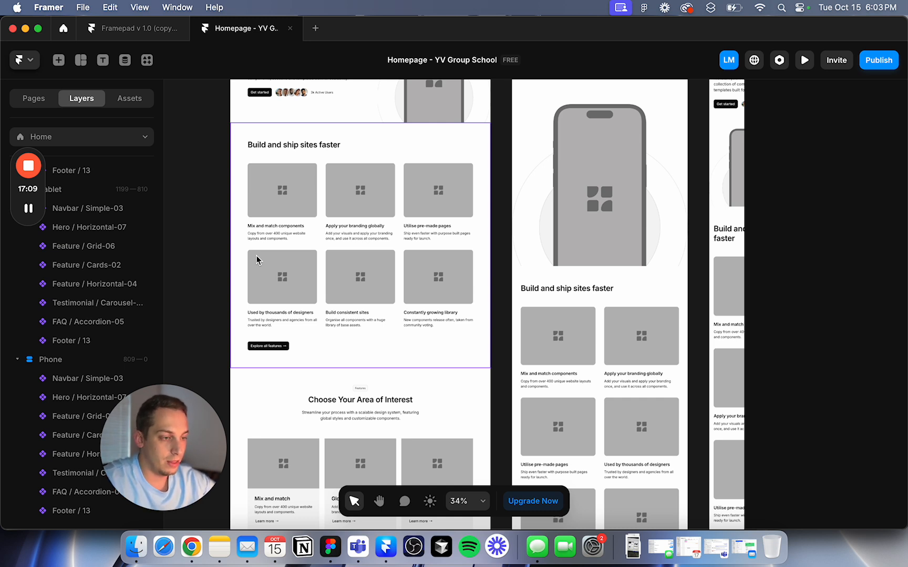
scroll(243, 297, "down", 10)
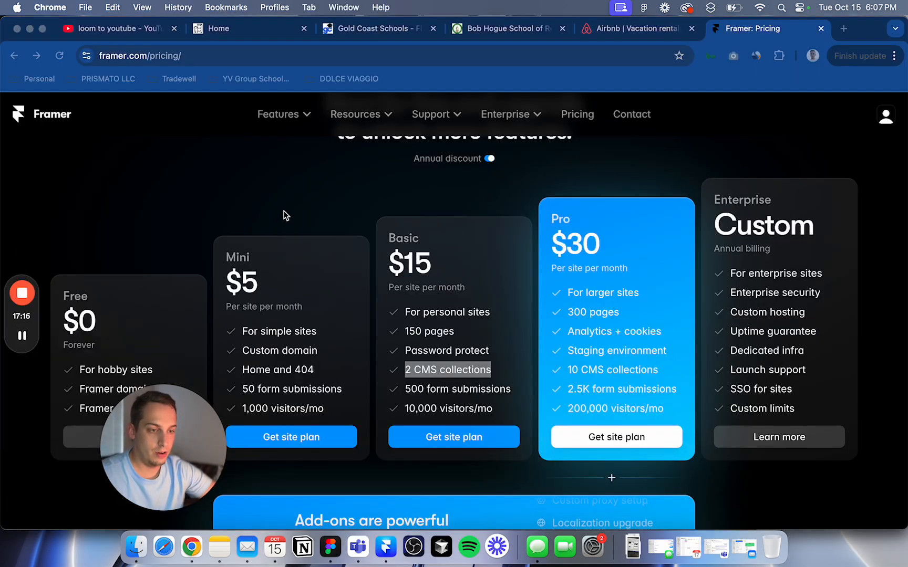
Step: Switch to Framer, view the /about page, and inspect the Choose Your Area of Interest section on the Home page
left_click(392, 552)
left_click(106, 183)
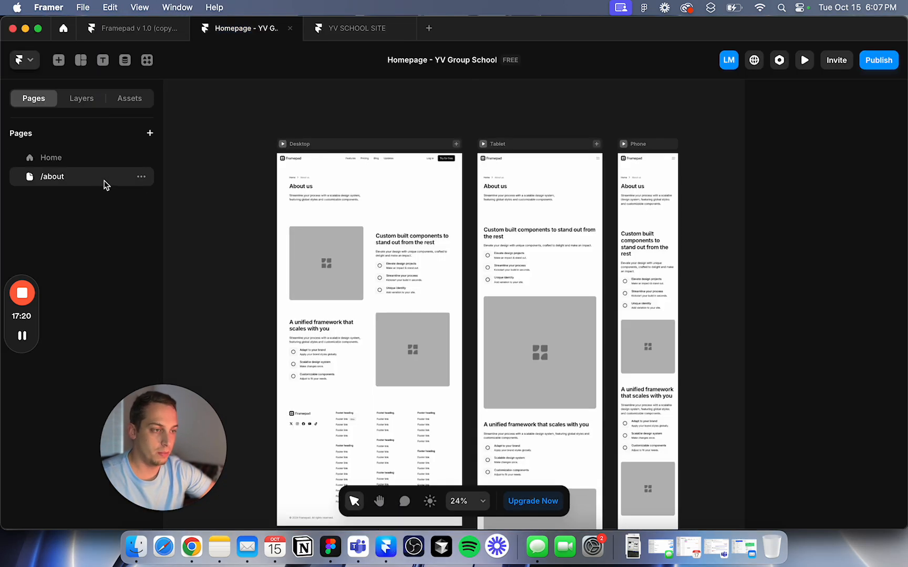
left_click(98, 158)
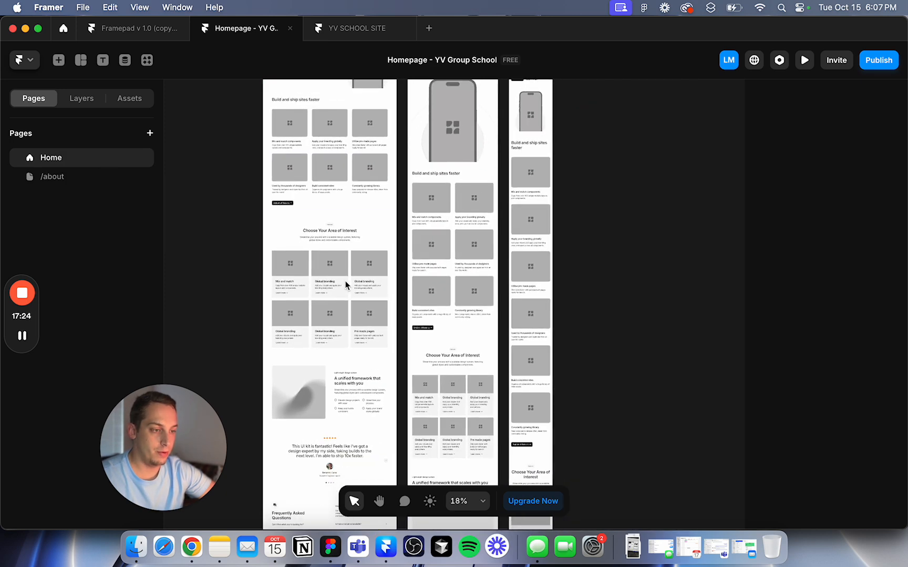
scroll(293, 272, "up", 3)
scroll(293, 272, "up", 2)
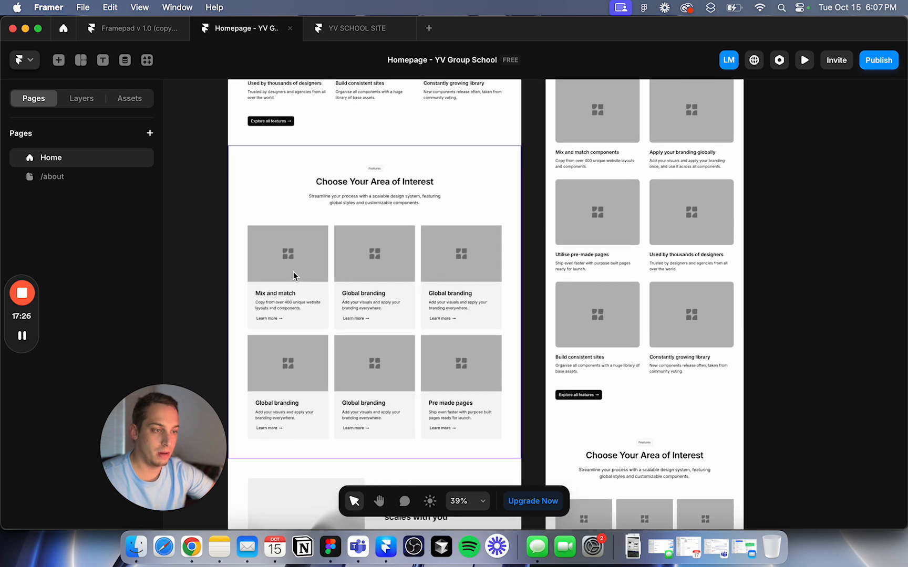
scroll(294, 221, "up", 2)
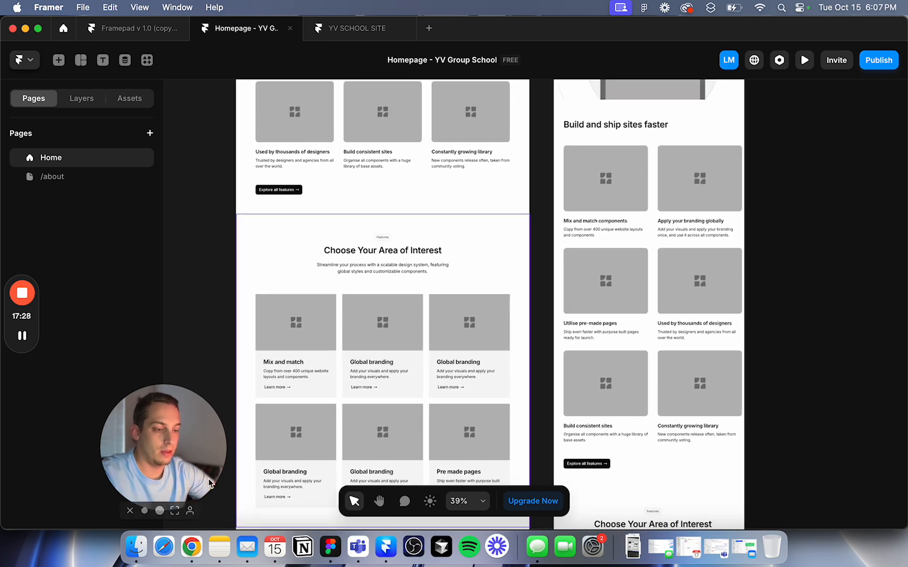
Step: Switch to Chrome and view the Choose Your Area of Interest section on the existing YV Group School website
left_click(192, 548)
left_click(362, 29)
left_click(221, 29)
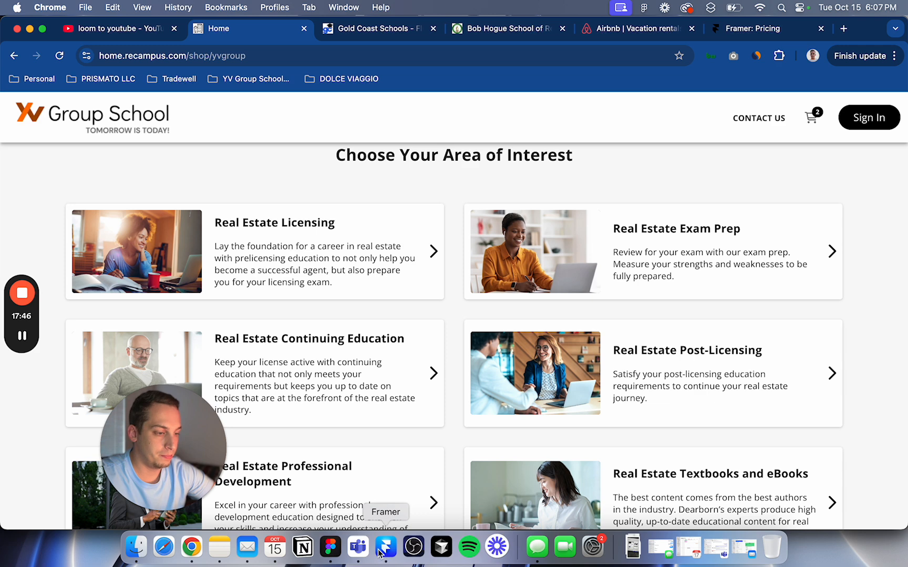
Step: Examine the Basic plan's price and CMS collection allowance on Framer's pricing page
left_click(753, 28)
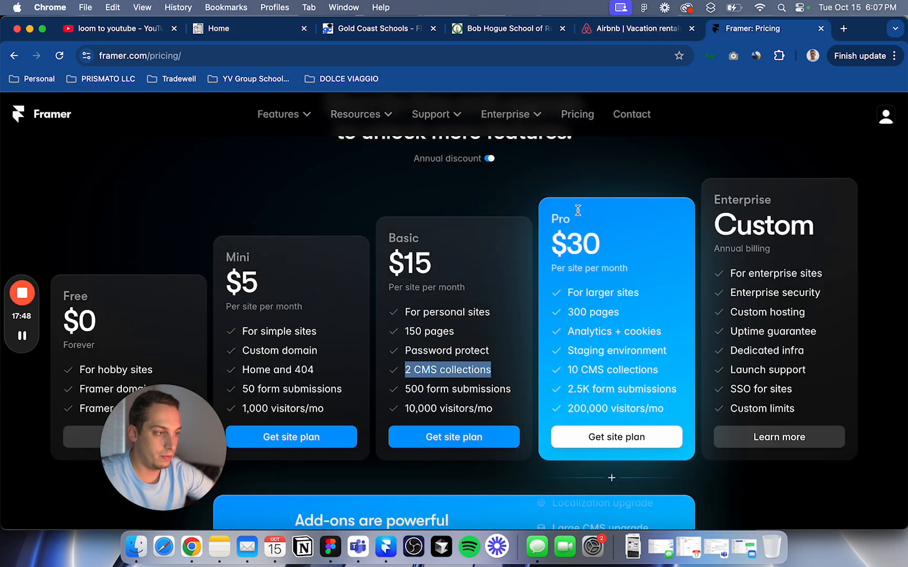
left_click(507, 214)
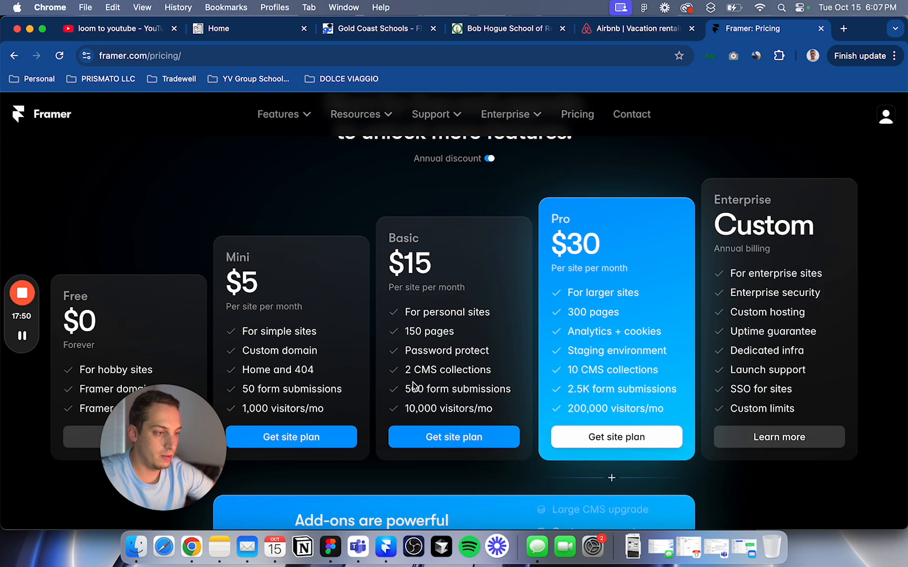
left_click_drag(407, 373, 491, 371)
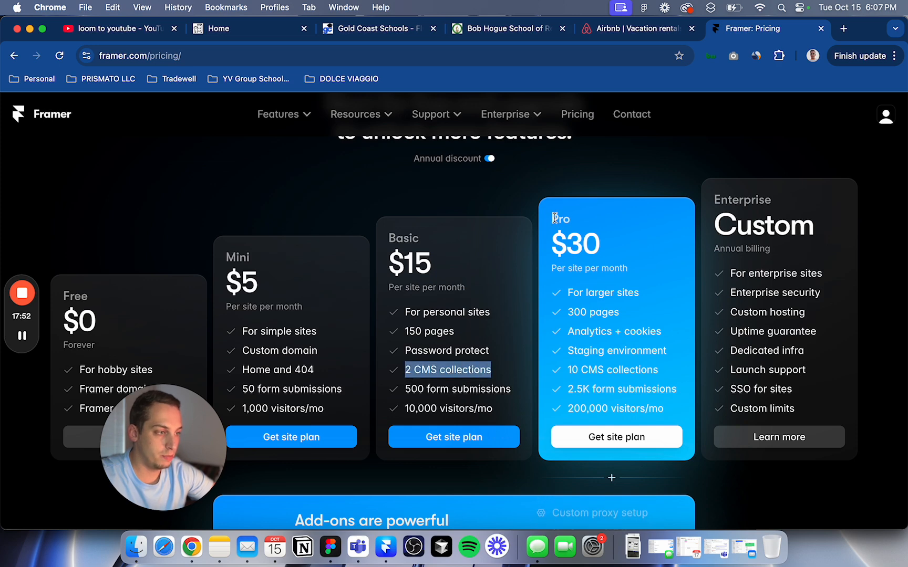
left_click(420, 328)
left_click_drag(413, 239, 434, 278)
left_click(407, 220)
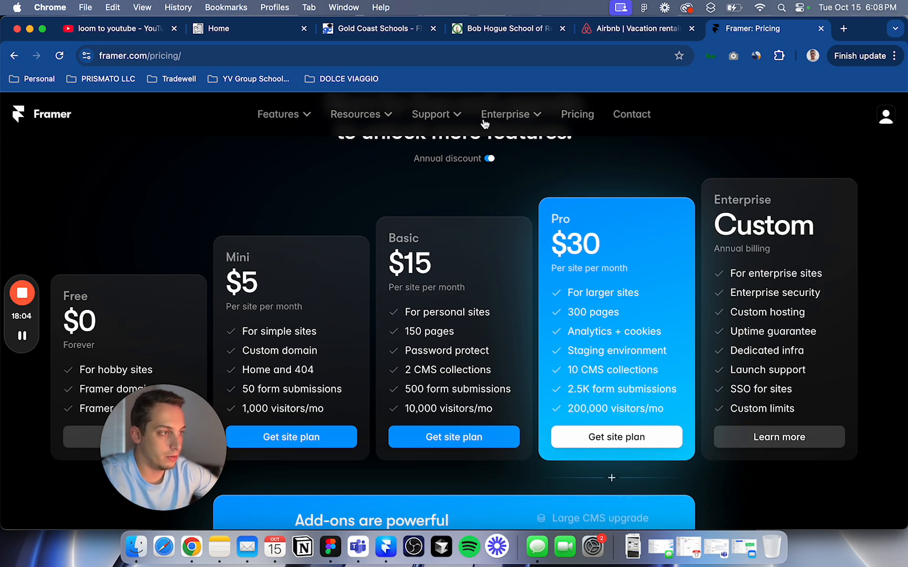
Step: Switch to Framer and add the ready-made Blog collections to the project's CMS
left_click(385, 547)
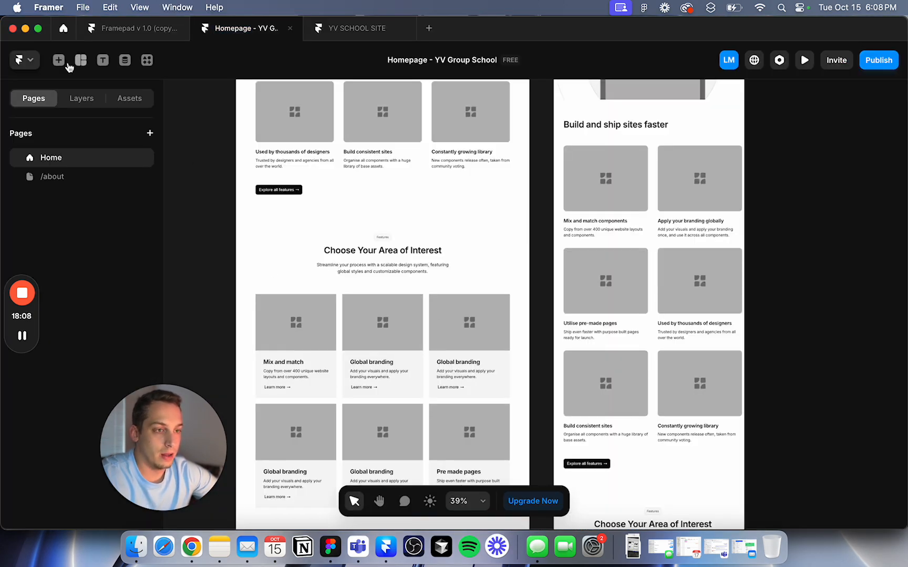
left_click(124, 60)
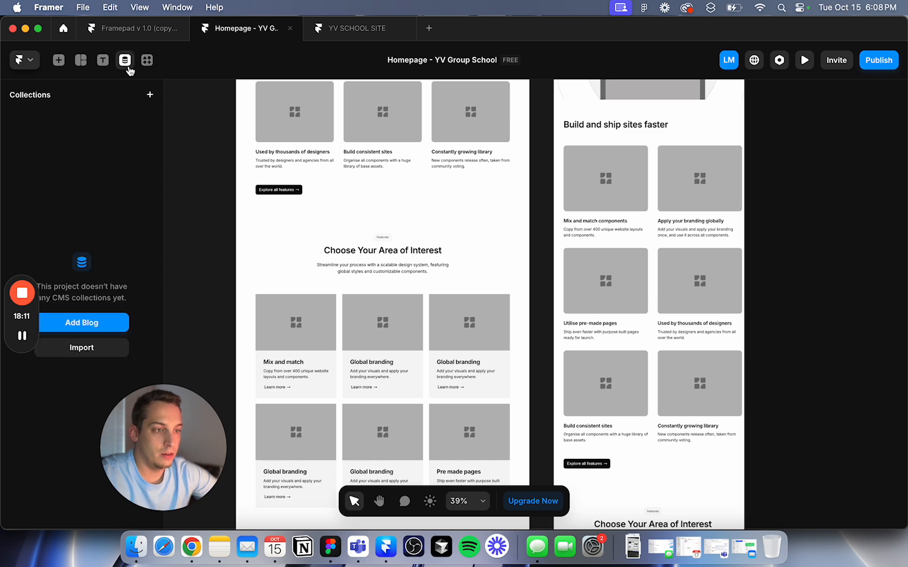
left_click(81, 324)
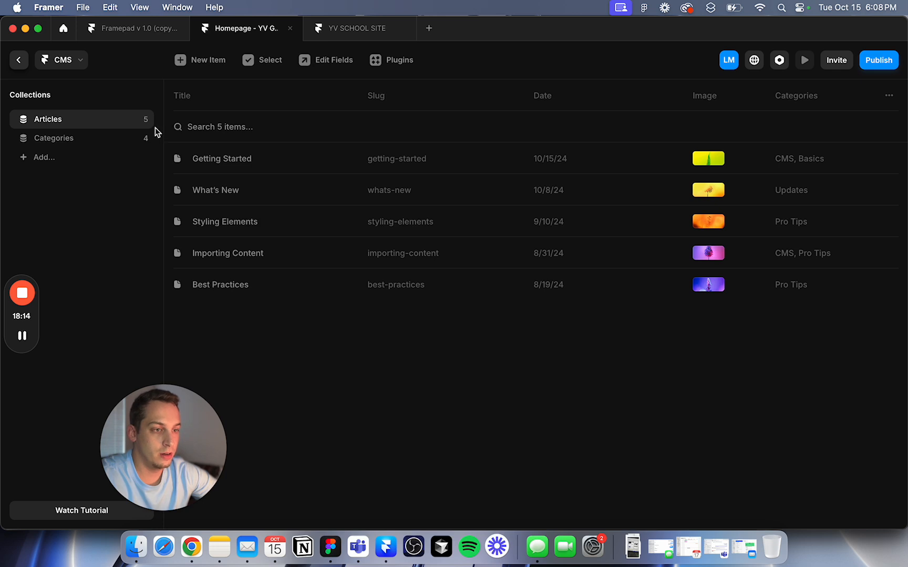
Step: Check the Categories collection, then rename the Articles collection to Courses
left_click(77, 143)
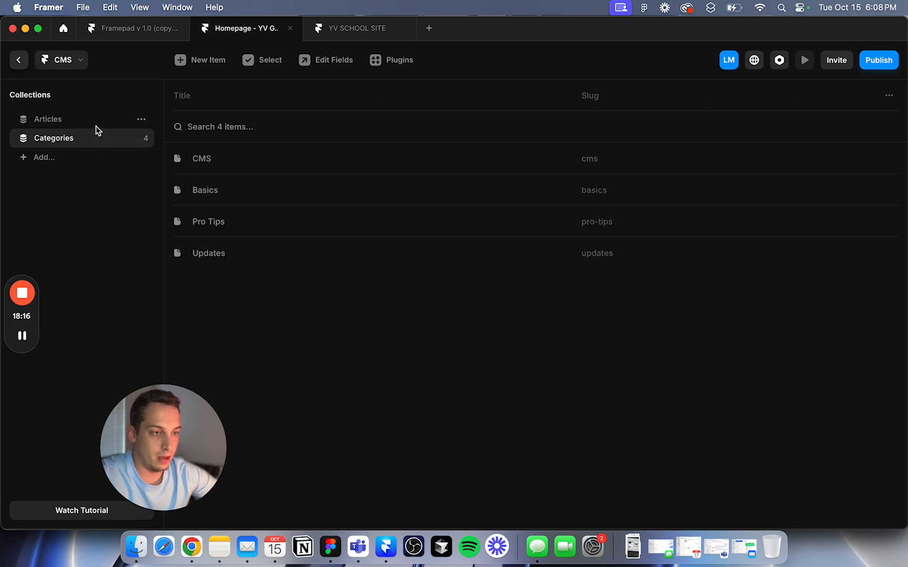
left_click(63, 122)
double_click(54, 119)
type("Pro")
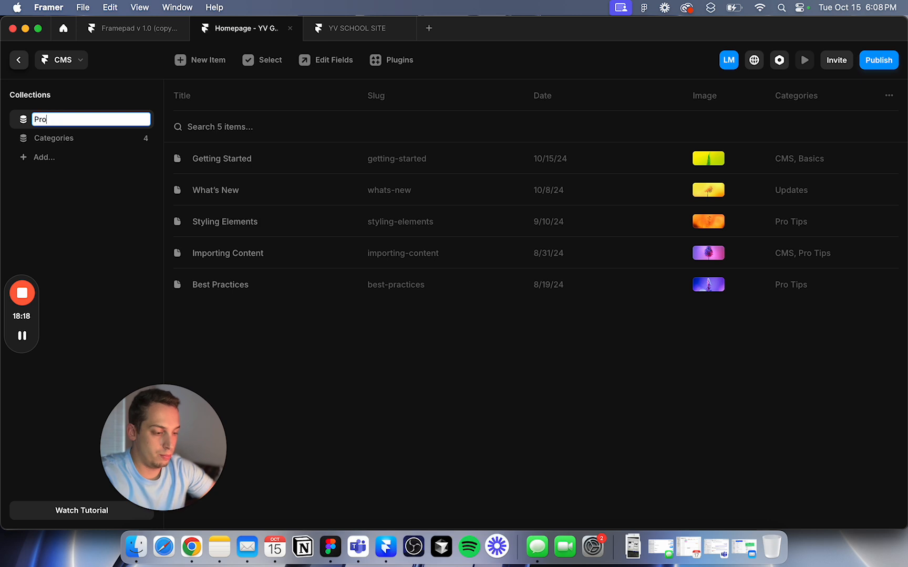
key("BackSpace")
type("Courses")
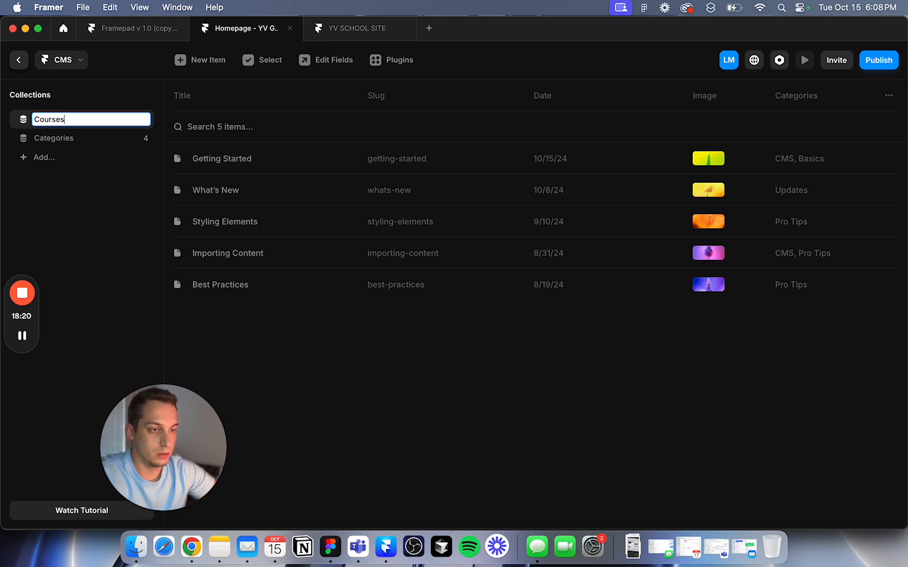
key("Return")
Step: Open the CMS item in the Categories collection and select its title text
left_click(56, 139)
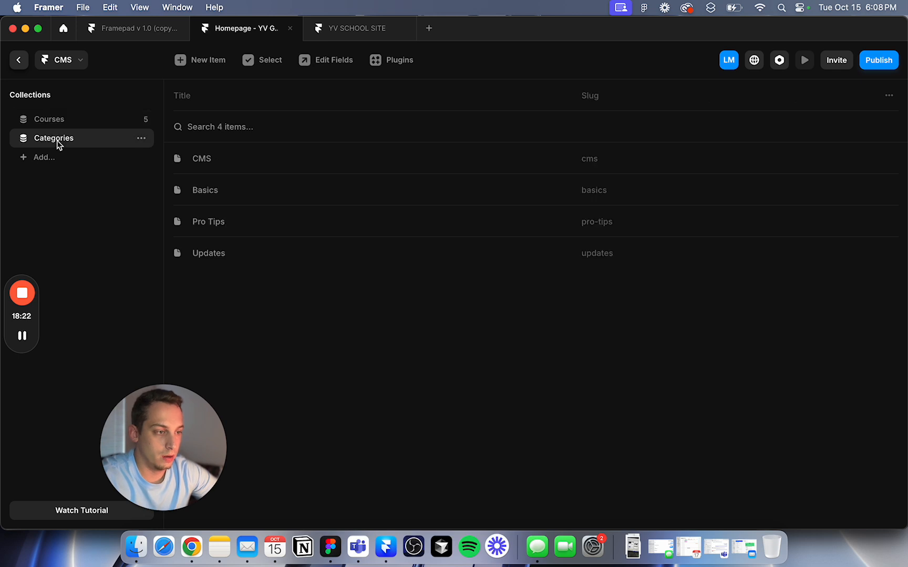
left_click(202, 159)
double_click(507, 126)
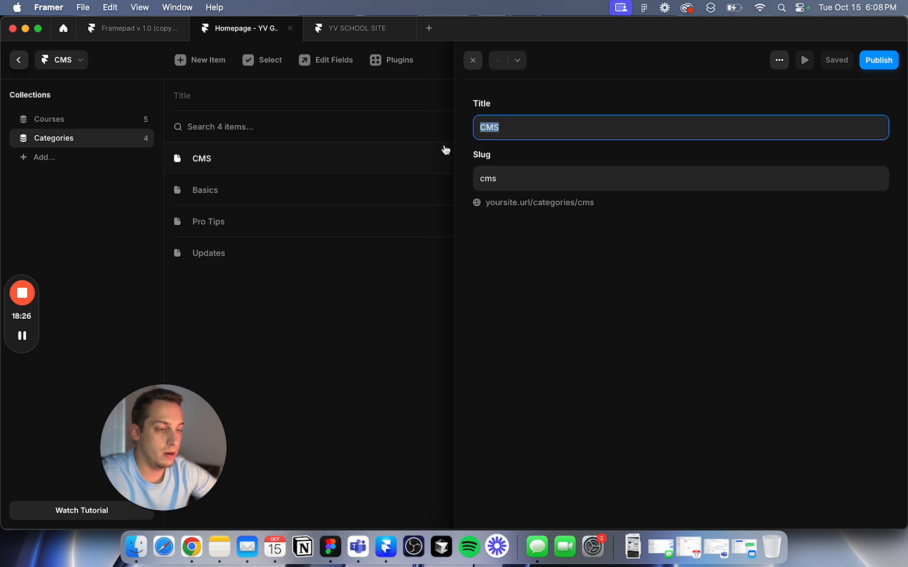
left_click(265, 284)
left_click(213, 158)
double_click(546, 133)
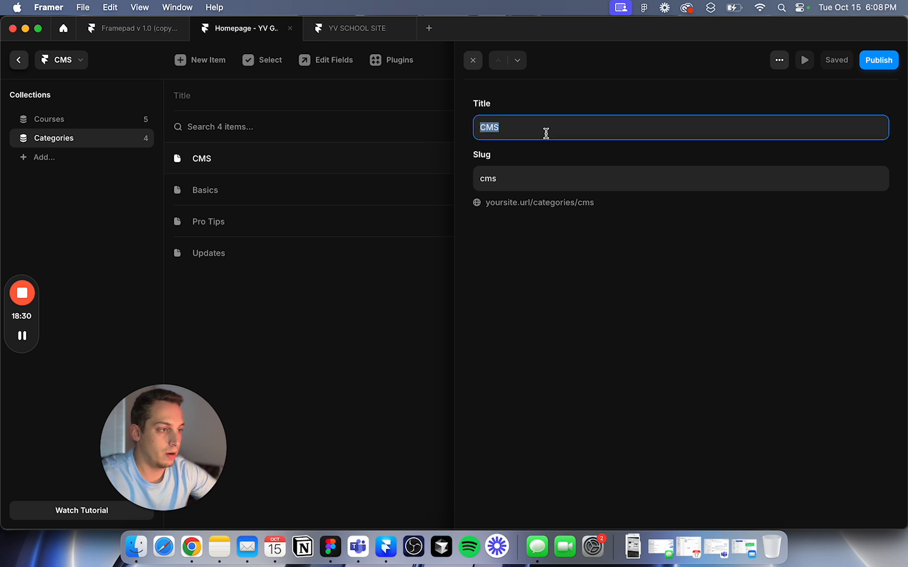
Step: Switch to Chrome and copy the "Real Estate Licensing" heading from the Choose Your Area of Interest section of the YV Group School home page
left_click(192, 546)
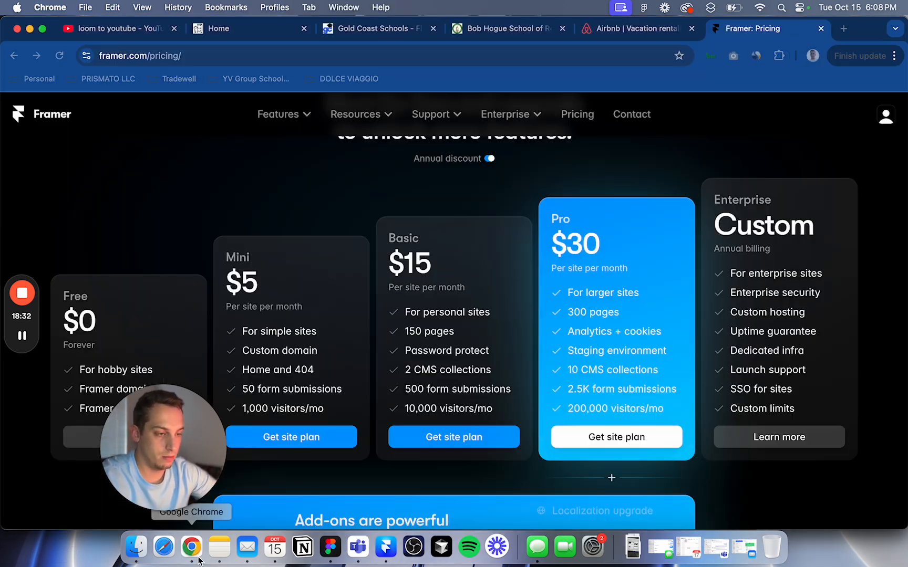
left_click(284, 35)
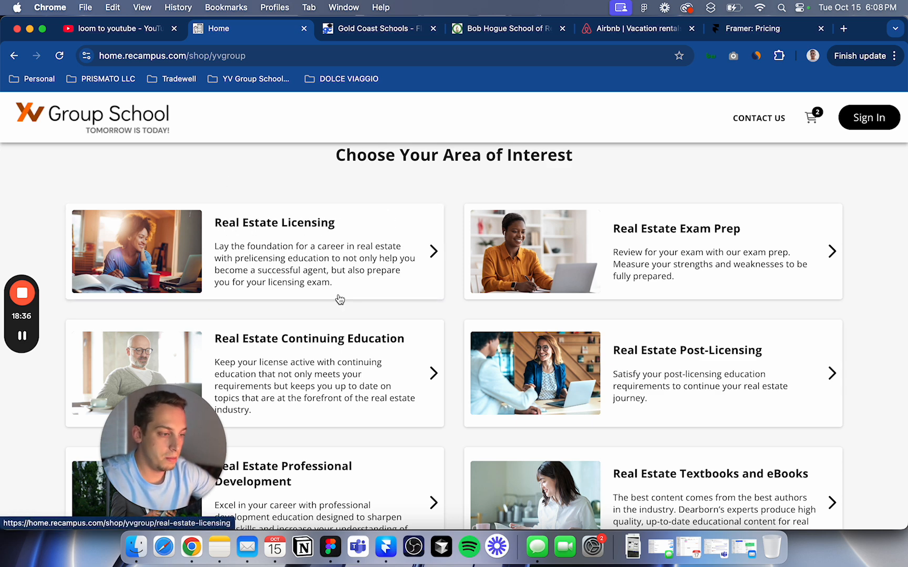
scroll(290, 281, "up", 2)
scroll(290, 280, "down", 3)
scroll(290, 280, "up", 1)
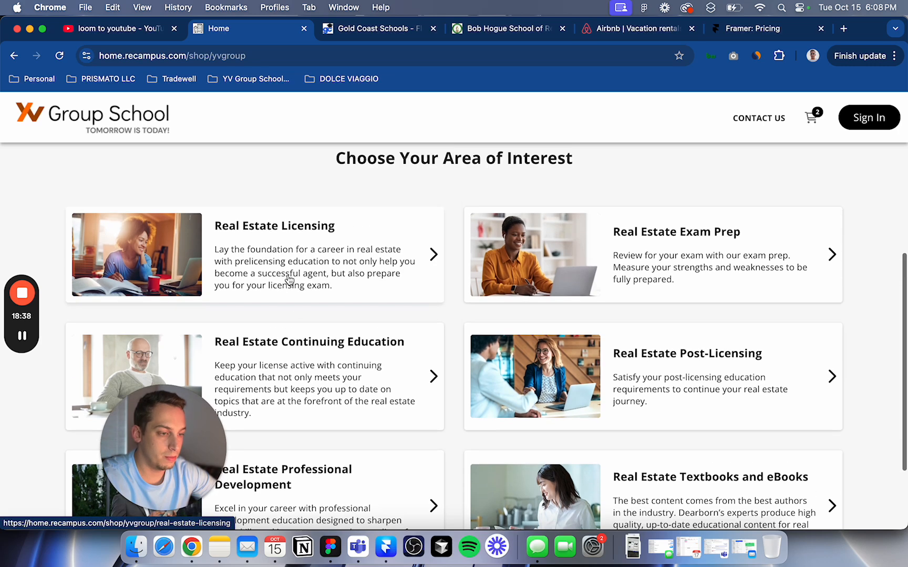
scroll(289, 280, "down", 1)
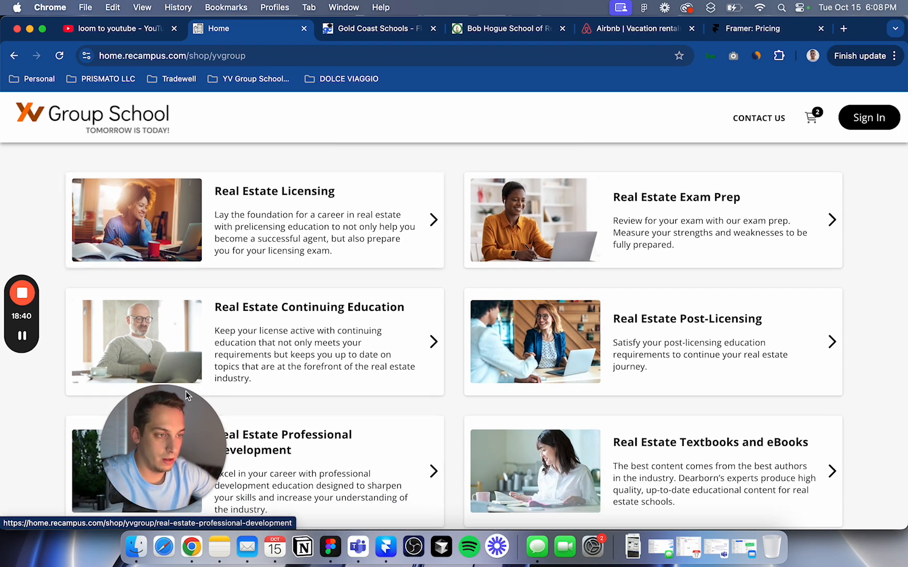
left_click_drag(214, 197, 346, 199)
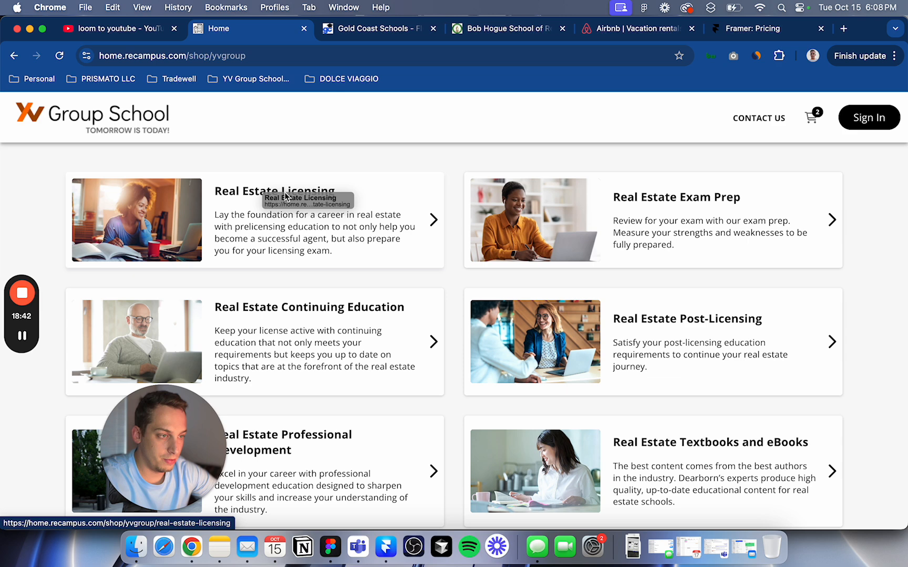
left_click(220, 169)
left_click_drag(214, 192, 338, 197)
key("super+c")
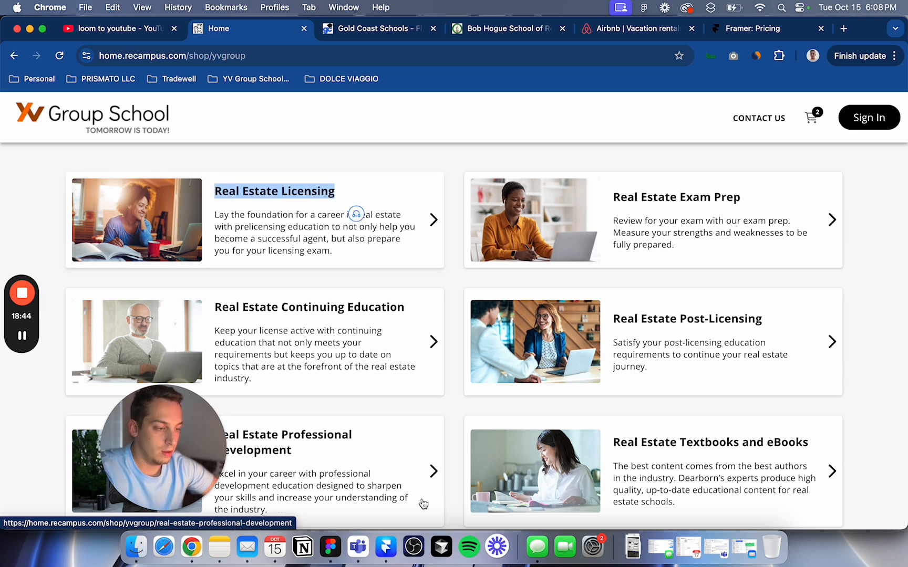
Step: Switch to Framer, set the CMS category item's title to the copied Real Estate Licensing text, and close the item
left_click(385, 547)
key("super+v")
left_click(400, 290)
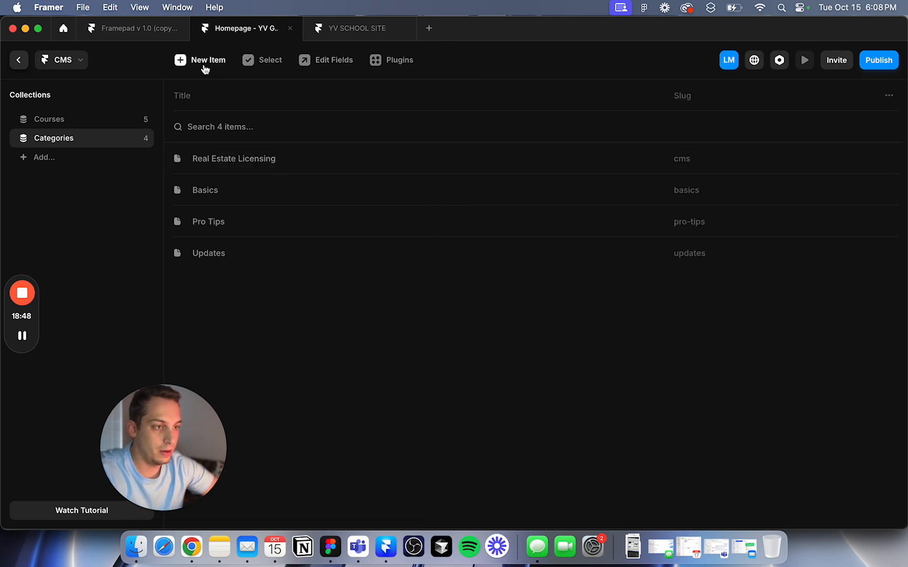
Step: Rename the Title field of the Categories collection to Description
left_click(328, 63)
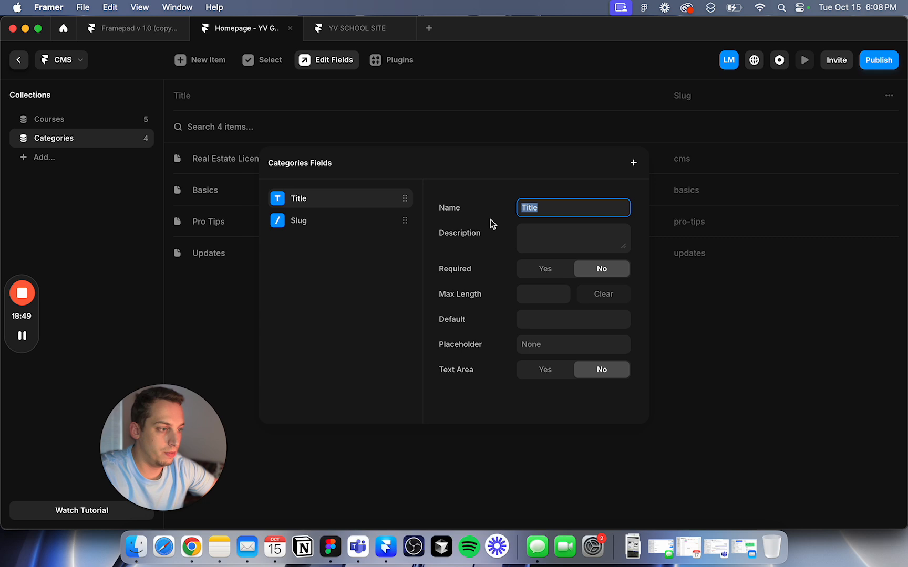
left_click(542, 239)
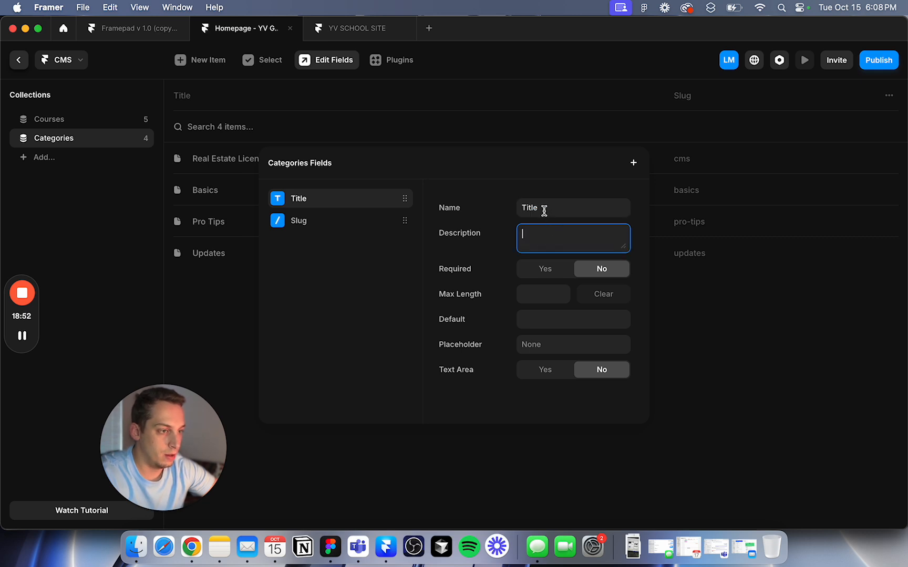
left_click(559, 209)
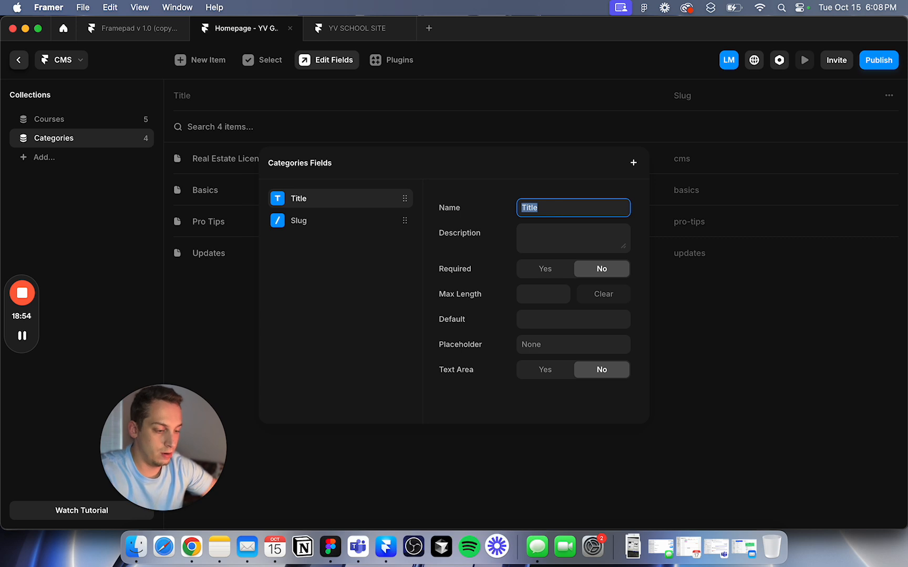
type("Description")
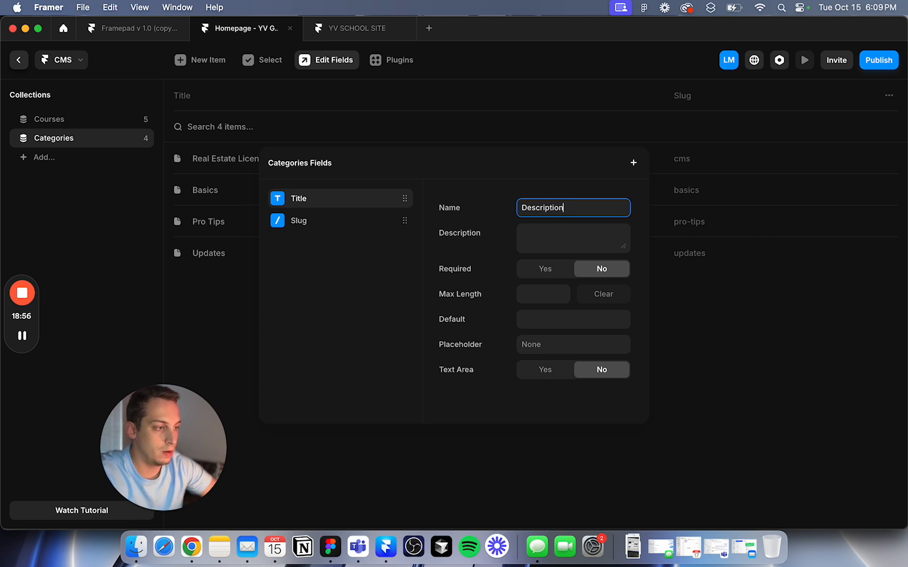
left_click(634, 164)
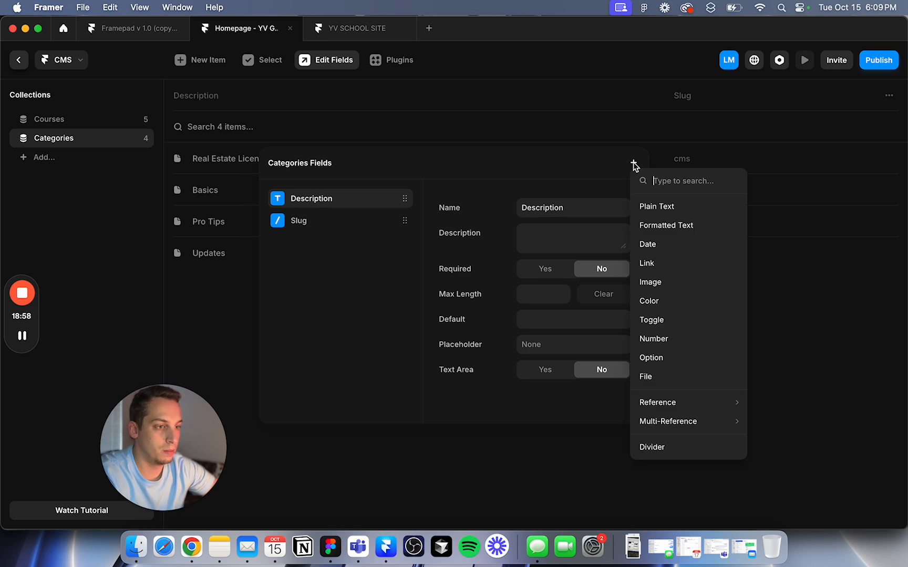
left_click(587, 180)
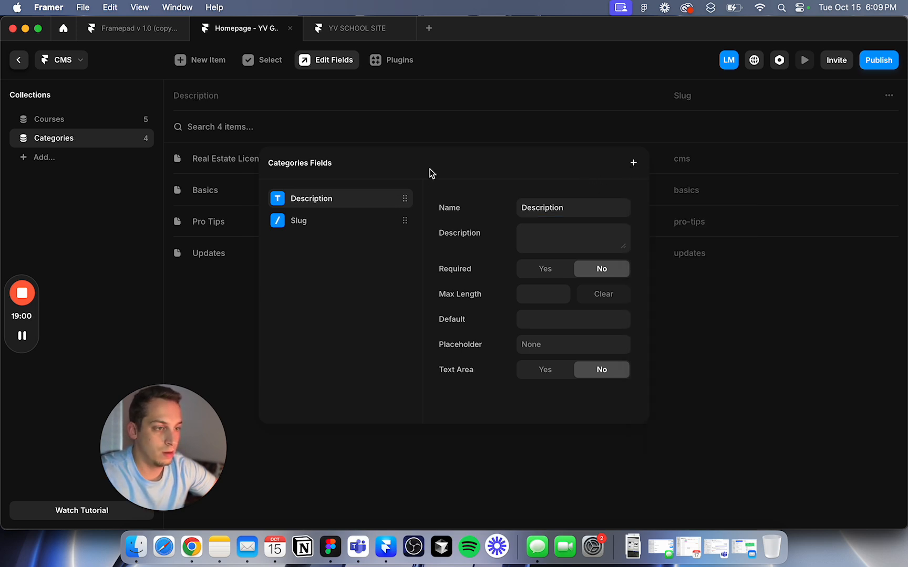
left_click(488, 144)
Step: Open the Real Estate Licensing item and rename the collection's Description field back to Title
left_click(262, 160)
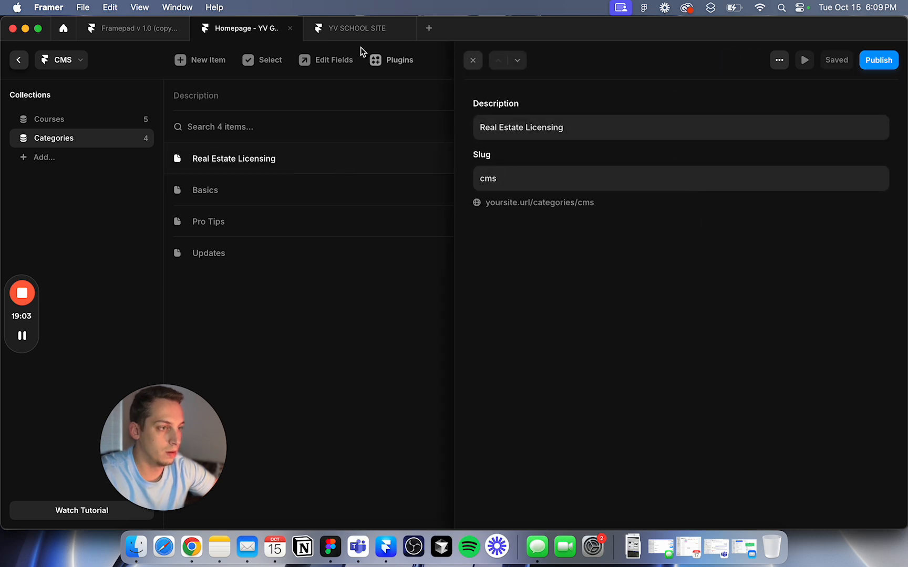
left_click(780, 60)
left_click(798, 136)
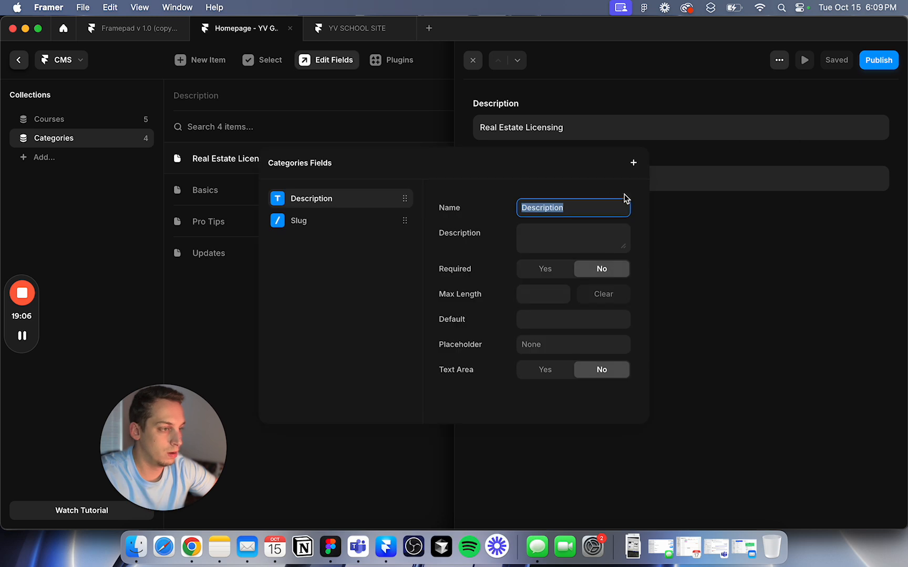
left_click(402, 221)
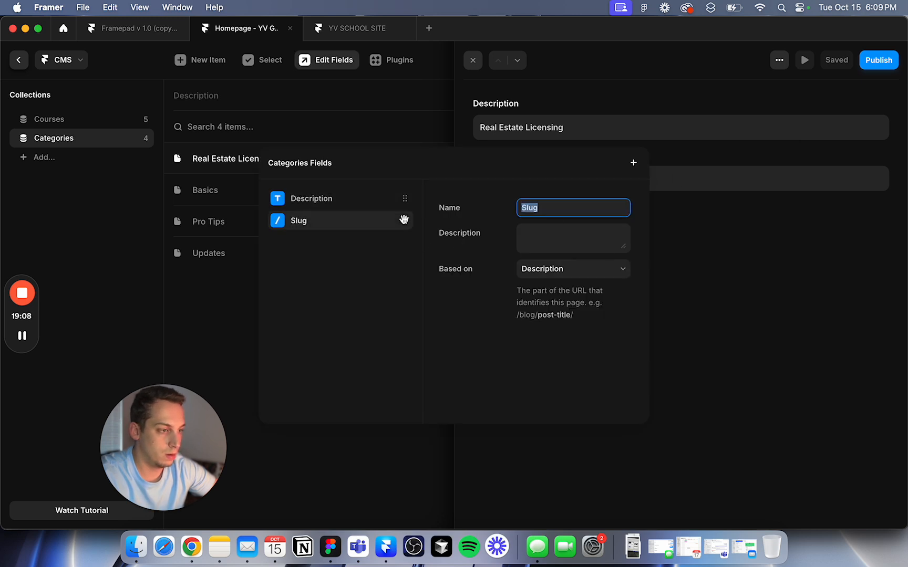
left_click(378, 207)
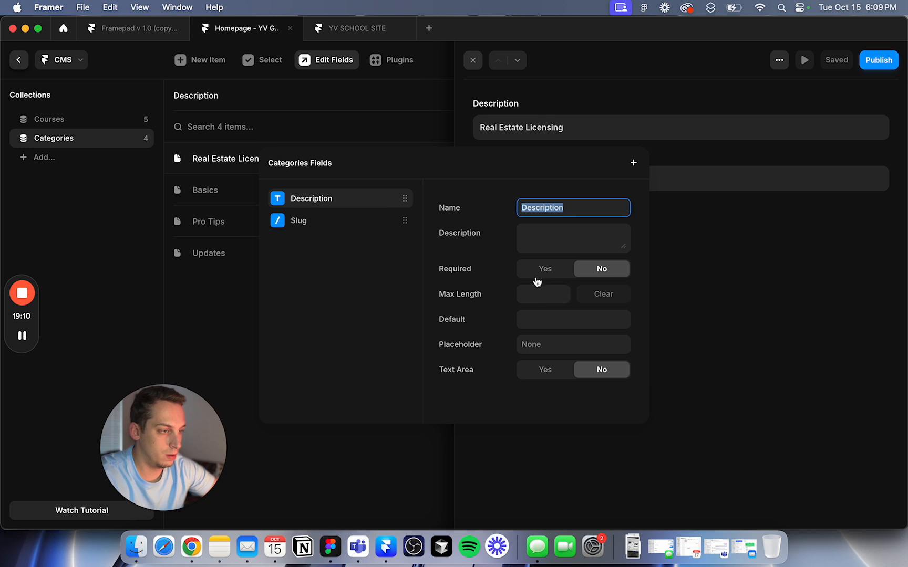
left_click(542, 242)
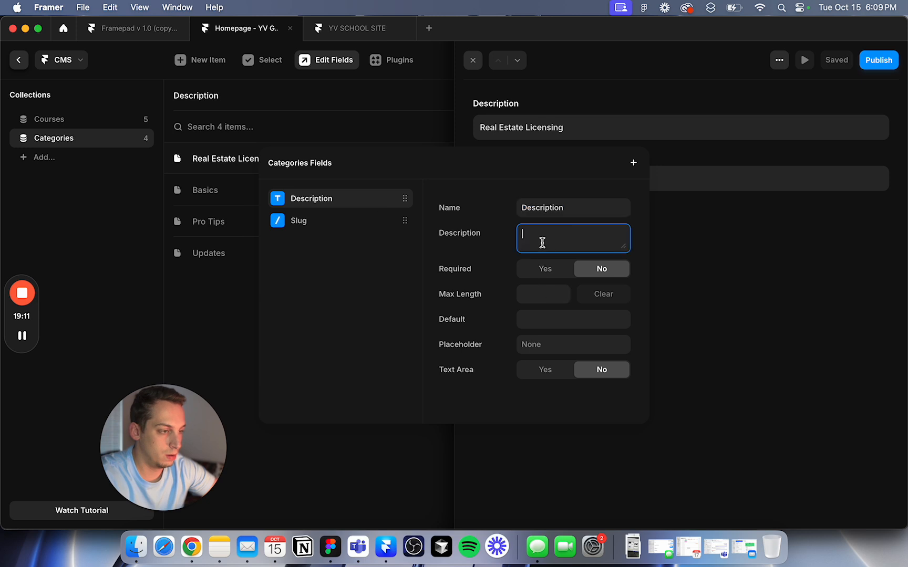
left_click(551, 211)
type("T")
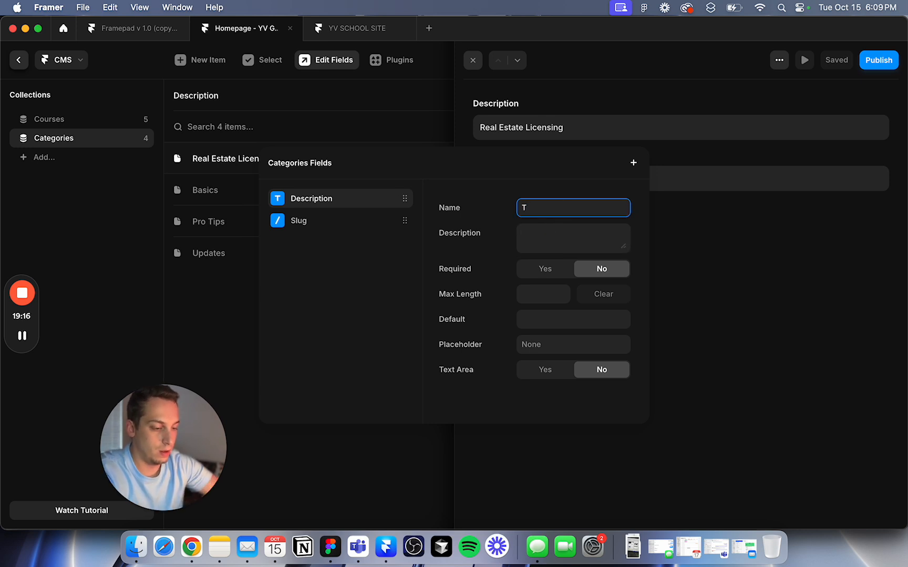
key("BackSpace")
type("Title")
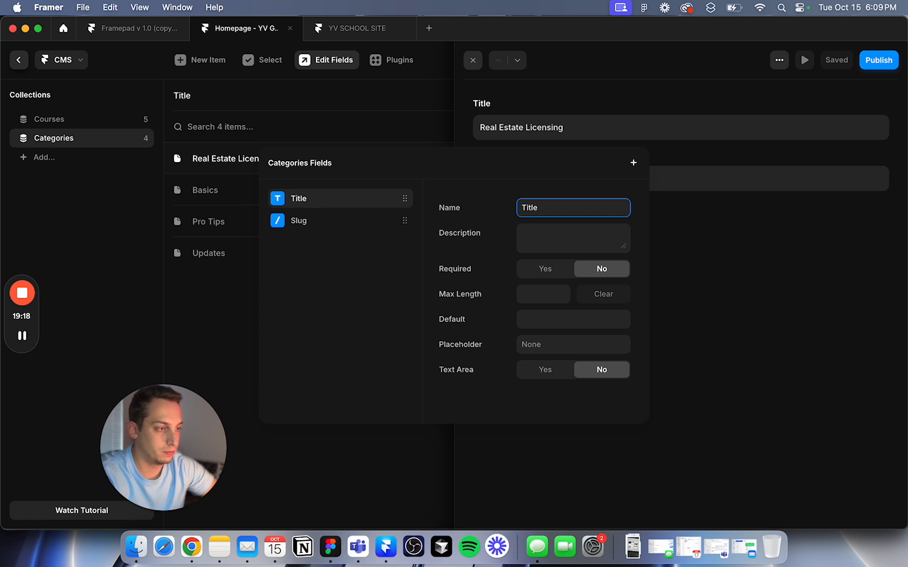
Step: Add a Formatted Text field named Description to the Categories collection and place it between Title and Slug
left_click(633, 163)
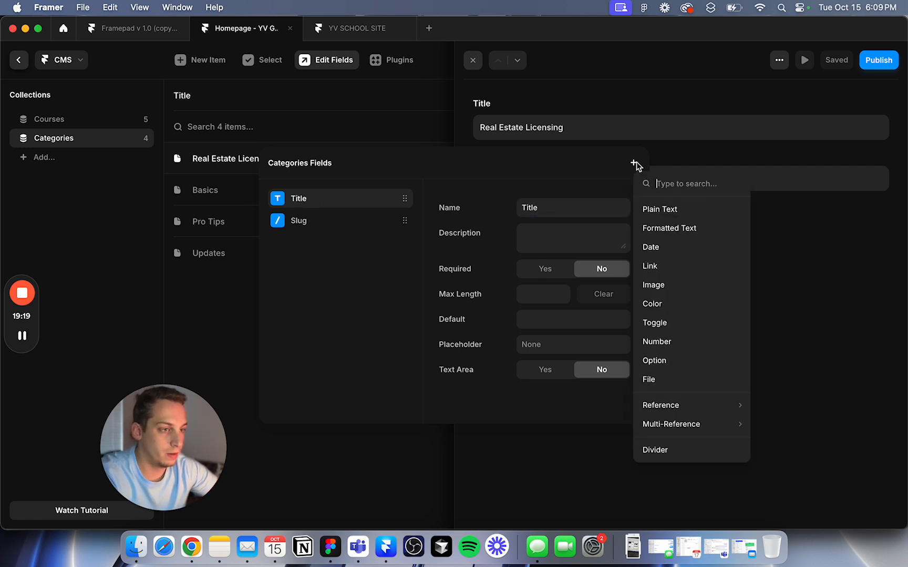
left_click(666, 229)
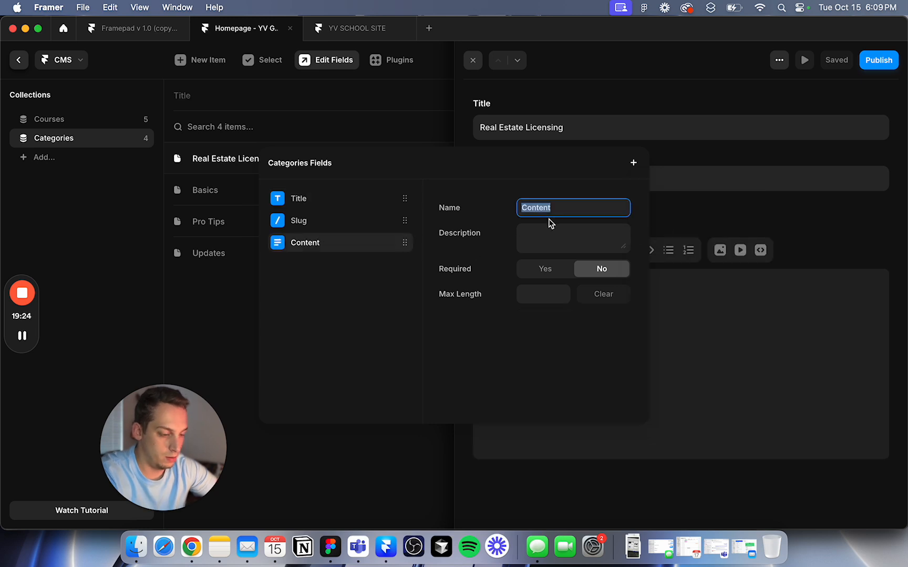
type("Description")
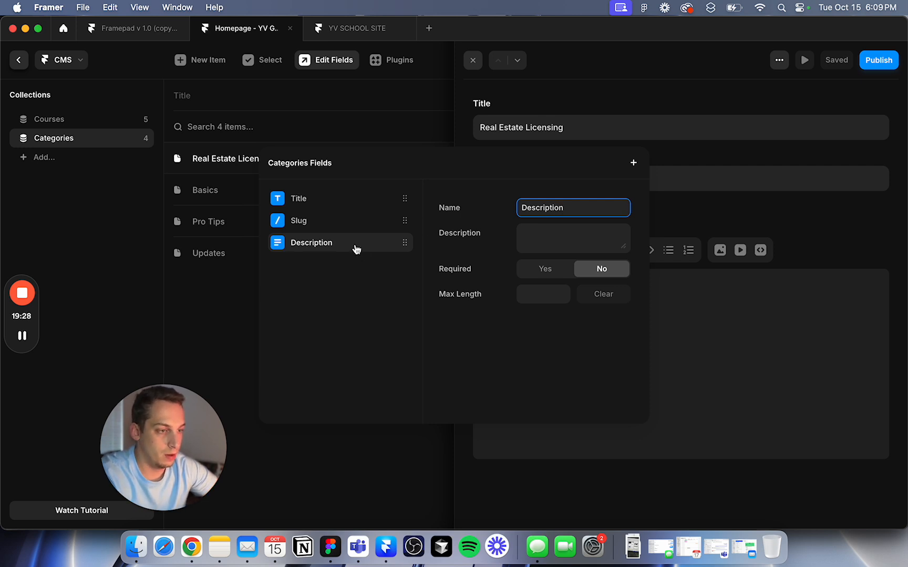
left_click_drag(355, 246, 354, 220)
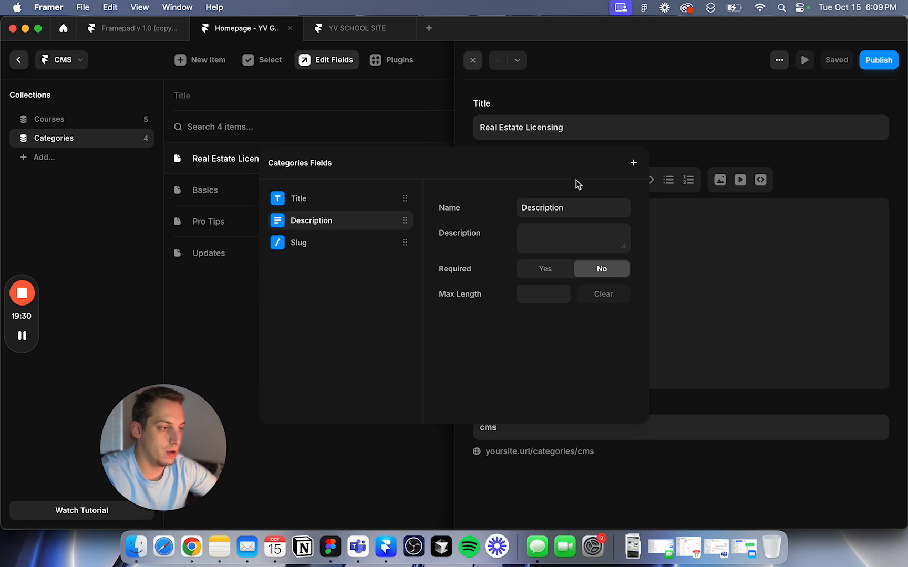
Step: Add an Image field named Cover Image to the Categories collection
left_click(634, 166)
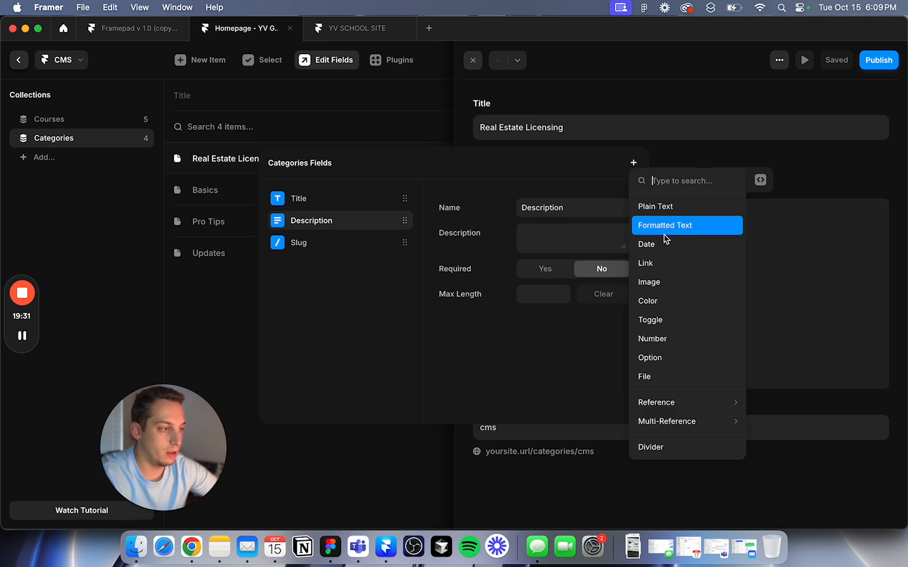
left_click(652, 284)
type("Cover Image")
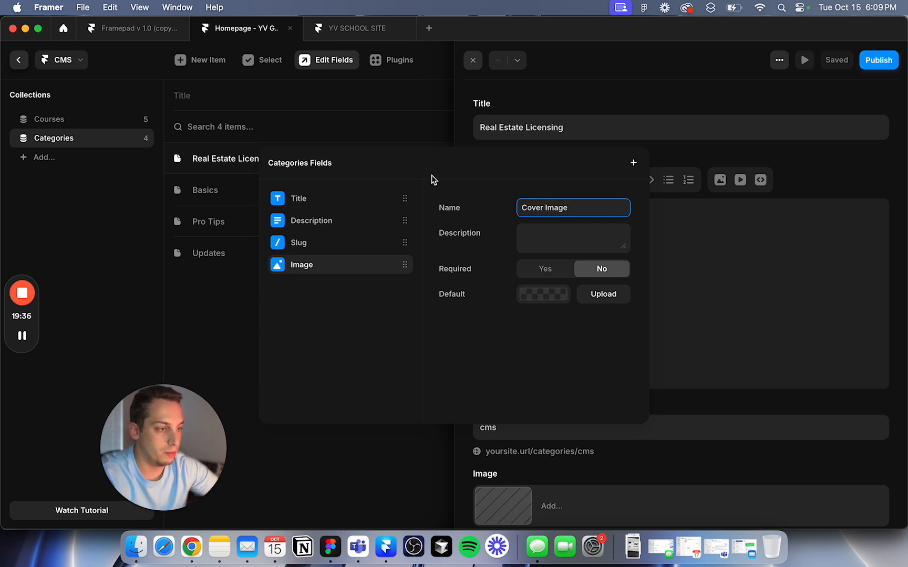
Step: Confirm the Cover Image field's name, place it above Title in the Categories fields, and close the field editor
key("Return")
left_click_drag(320, 267, 320, 202)
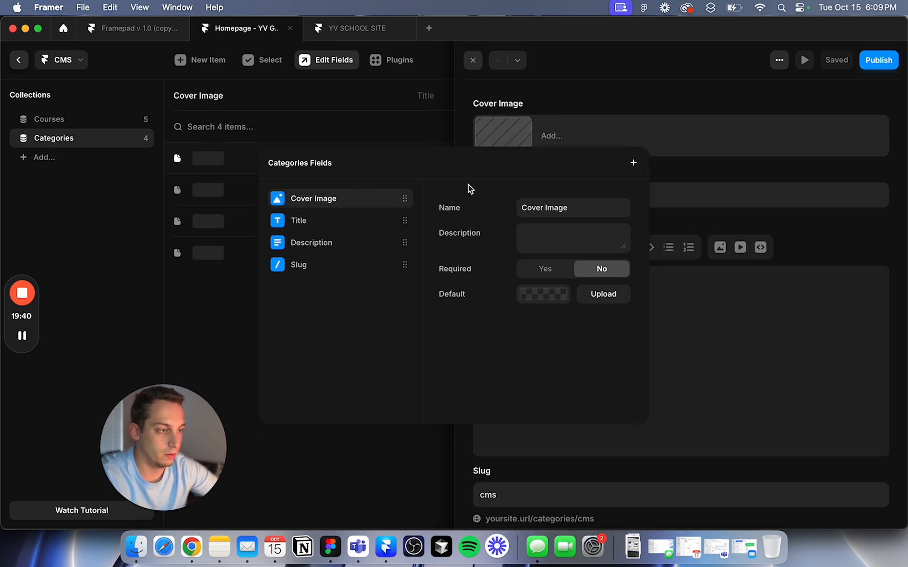
left_click(426, 127)
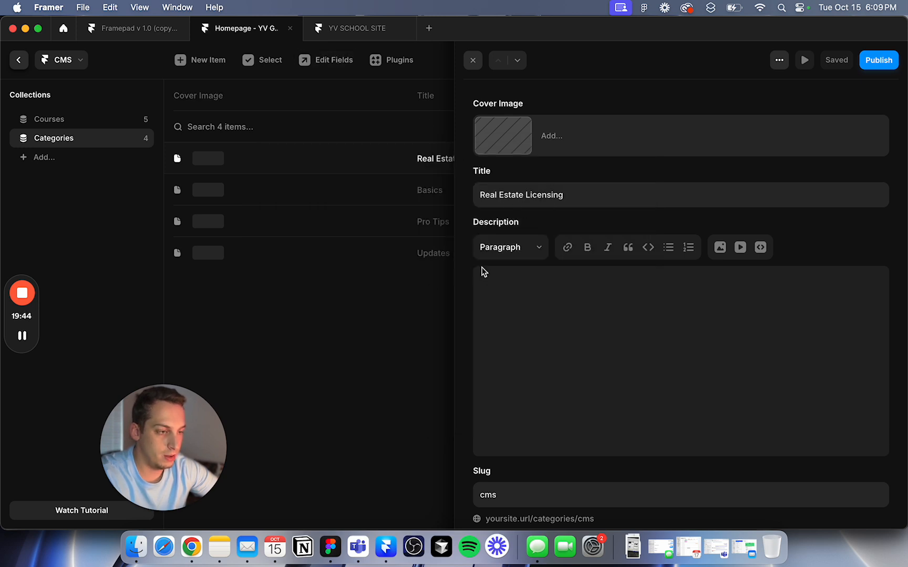
Step: Switch to Chrome and copy the Real Estate Licensing description from the YV Group School shop page
left_click(191, 547)
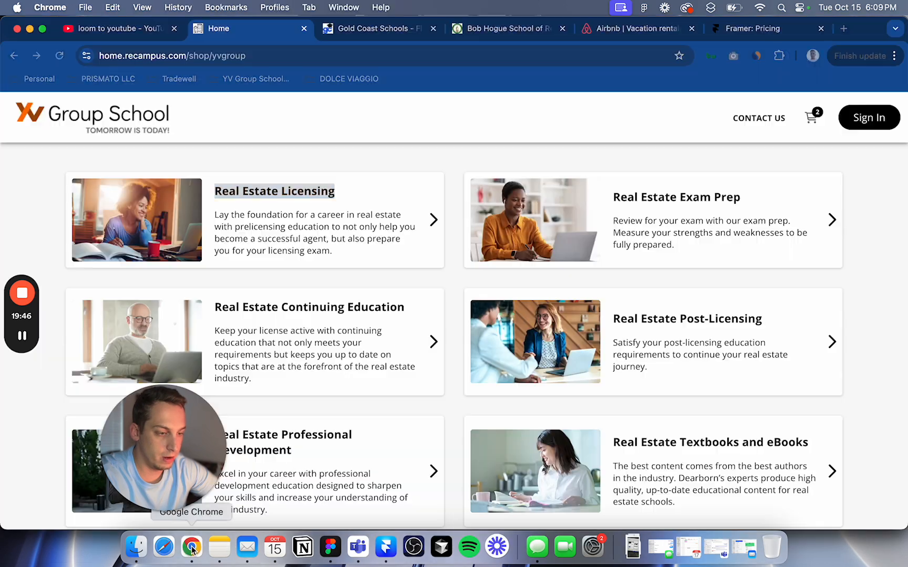
left_click(324, 263)
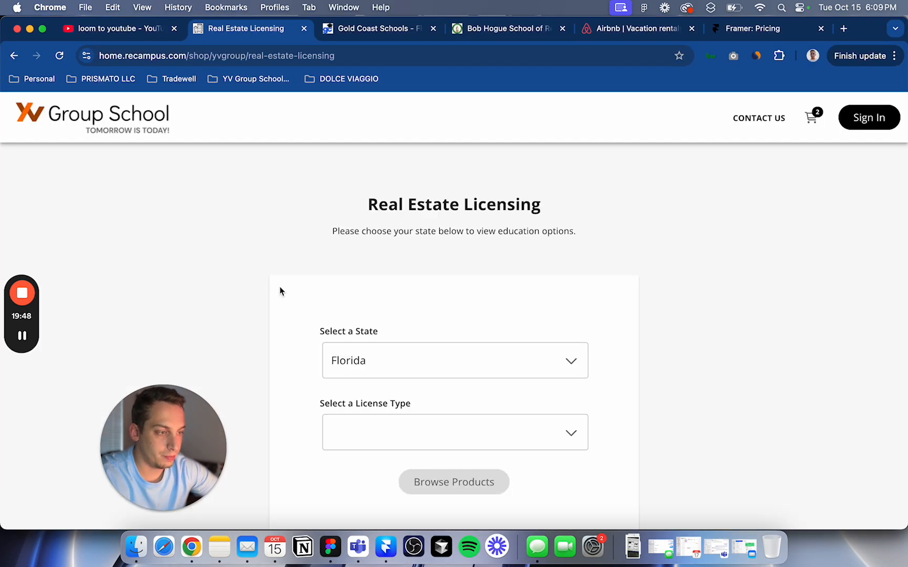
key("super+bracketleft")
left_click_drag(353, 274, 243, 219)
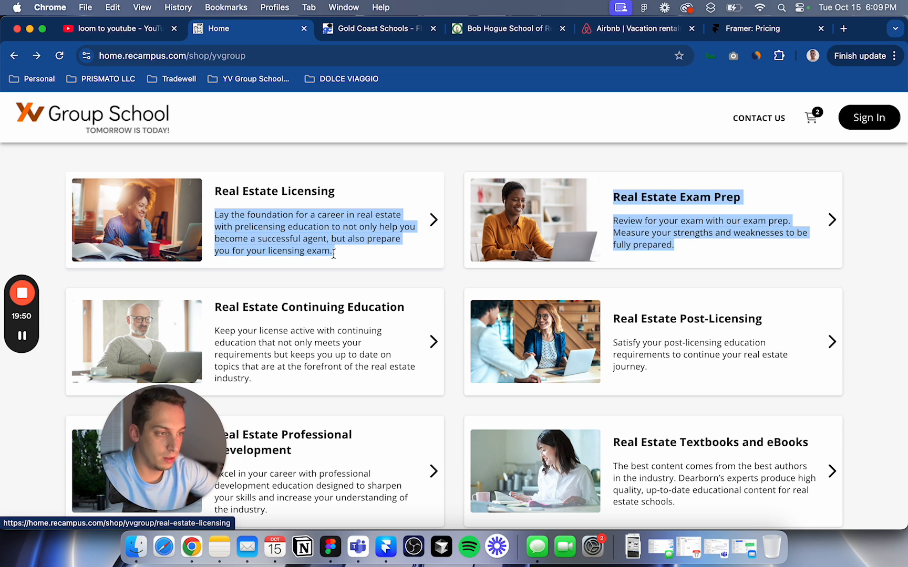
left_click(339, 280)
left_click_drag(206, 286, 226, 208)
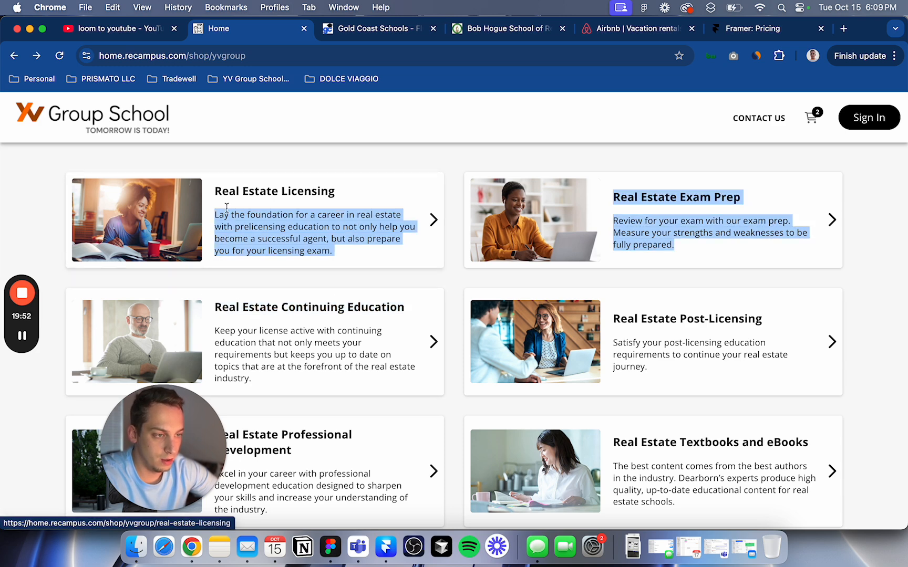
Step: Switch to Framer, paste the copied text into the Real Estate Licensing item's Description, and remove the Real Estate Exam Prep paragraph and leading blank line
left_click(385, 547)
type("Lay the foundation for a career in real estate with prelicensing education to not only help you become a successful agent, but also prepare you for your licensing exam. Real Estate Exam PrepReview for your exam with our exam prep. Measure your strengths and weaknesses to be fully prepared.")
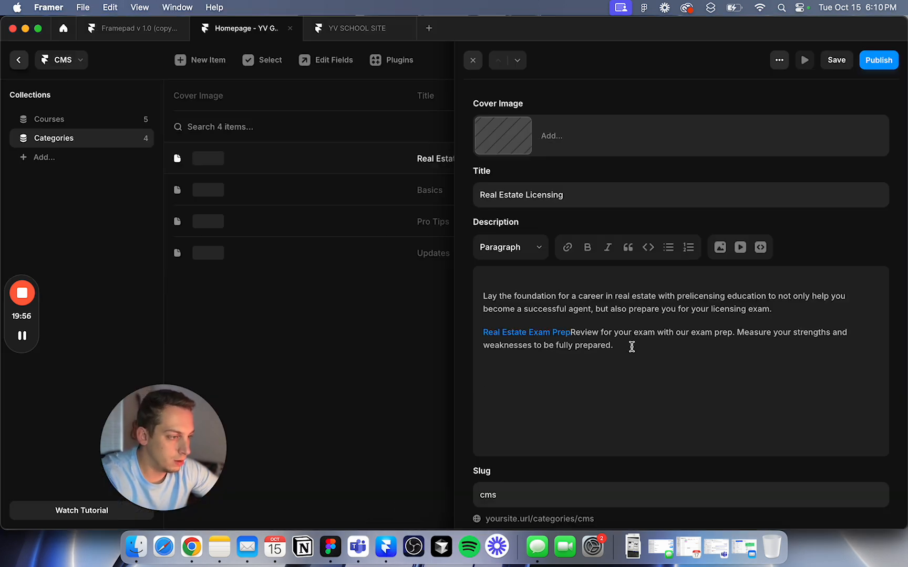
left_click_drag(632, 345, 470, 336)
key("BackSpace")
key("BackSpace")
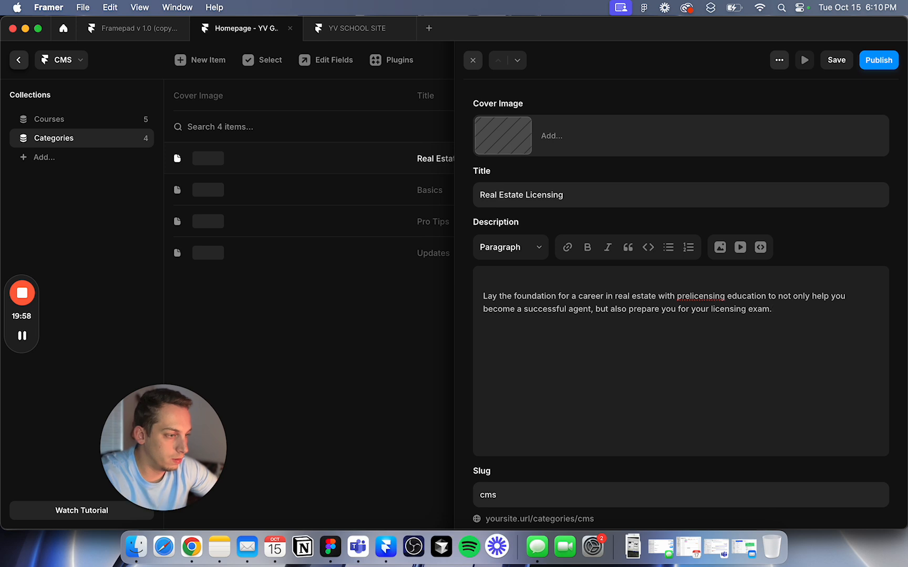
left_click(483, 296)
key("BackSpace")
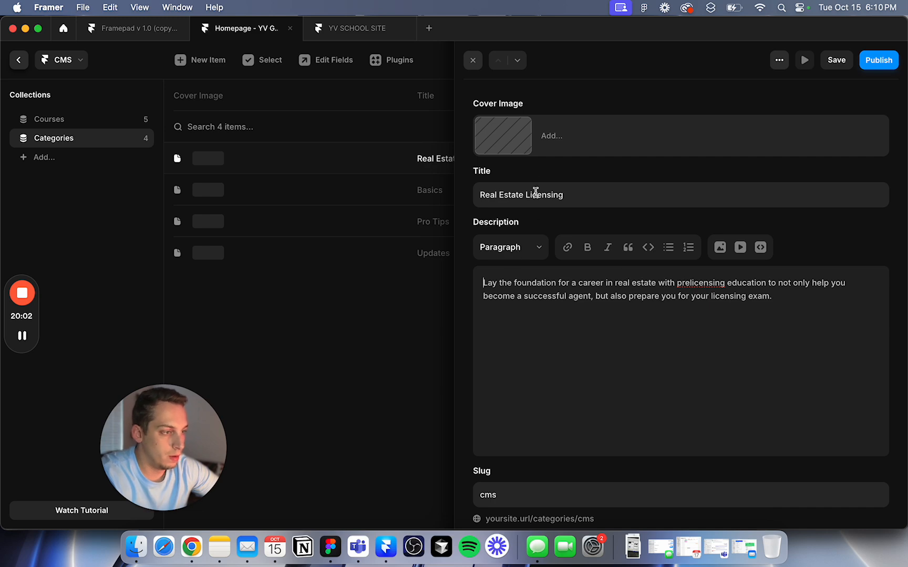
left_click(192, 548)
right_click(150, 223)
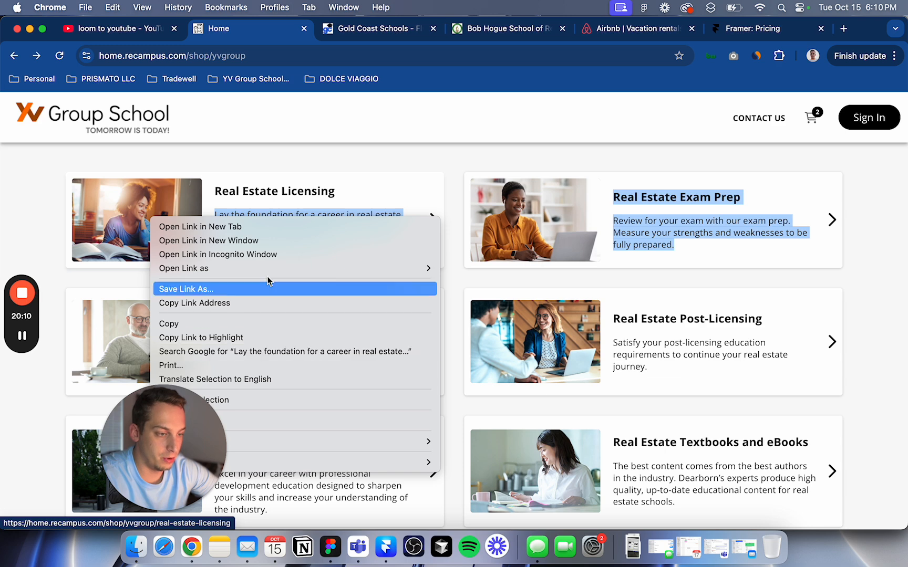
left_click(20, 337)
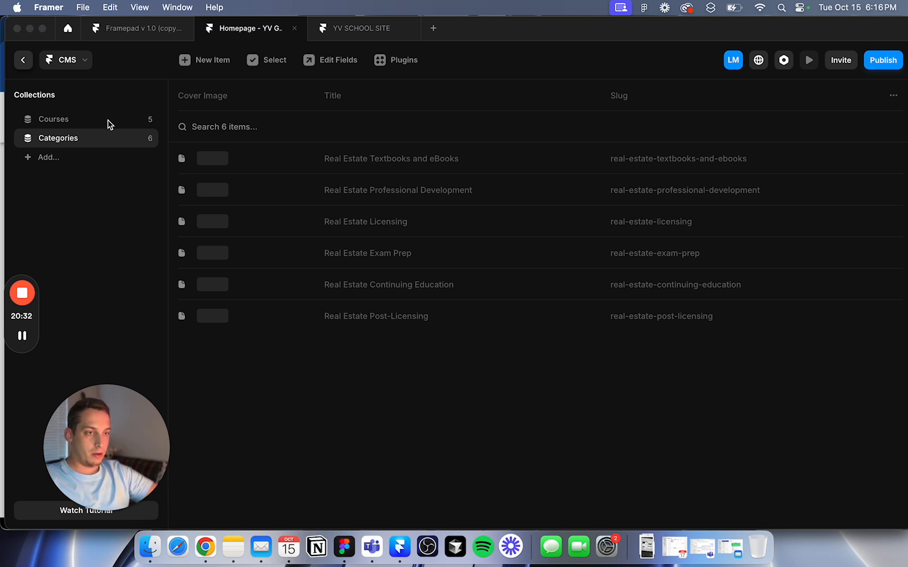
Step: Open the Getting Started item in the Courses collection and review its fields
left_click(81, 120)
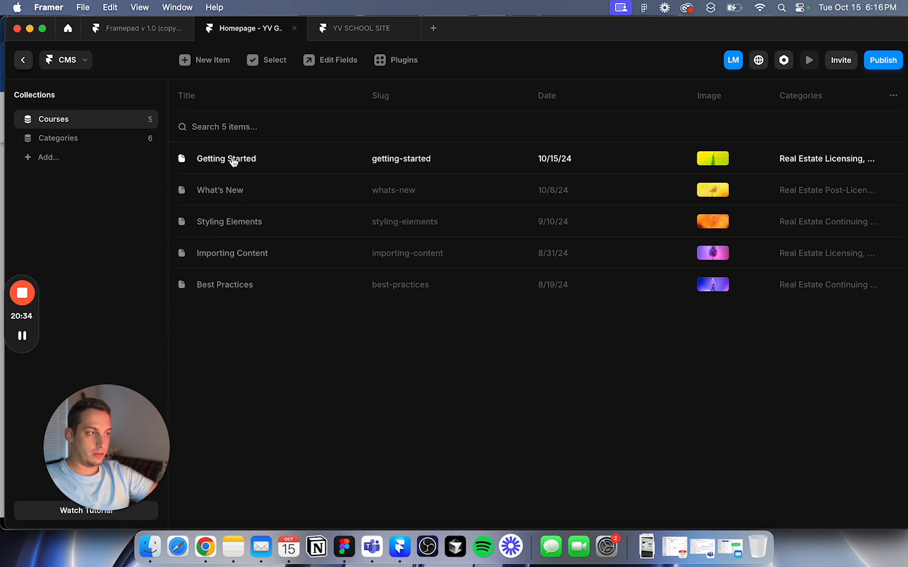
left_click(263, 157)
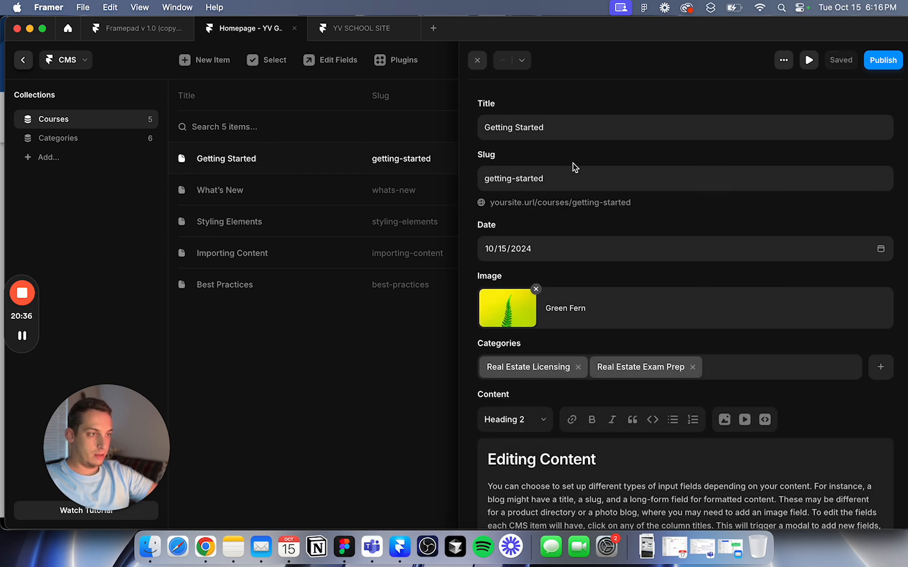
scroll(520, 272, "down", 4)
scroll(520, 272, "down", 3)
scroll(531, 259, "up", 6)
left_click_drag(120, 410, 127, 412)
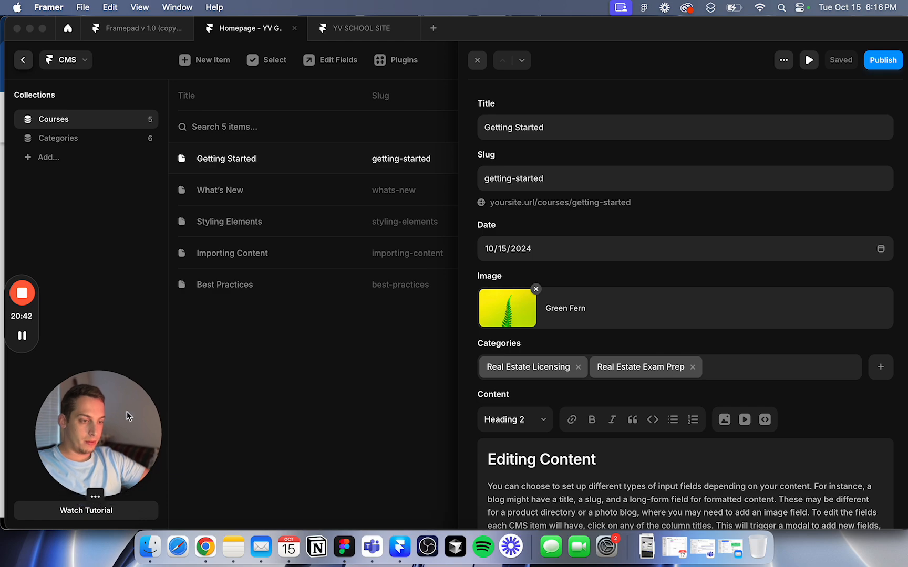
Step: Switch to the YV Group School site in Chrome and browse Real Estate Licensing products for Florida with license type Sales Associate
left_click(205, 546)
scroll(239, 232, "up", 5)
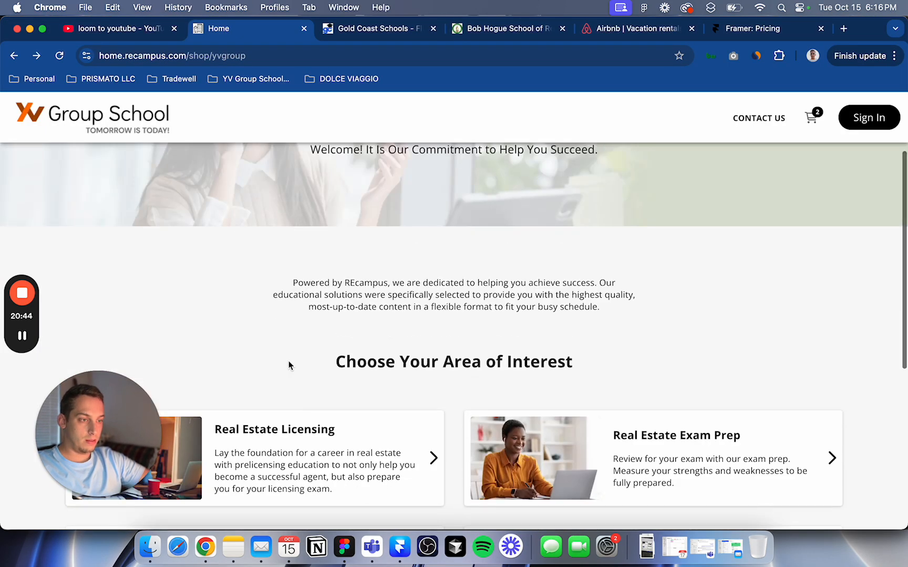
scroll(288, 365, "down", 3)
left_click(290, 366)
left_click(399, 433)
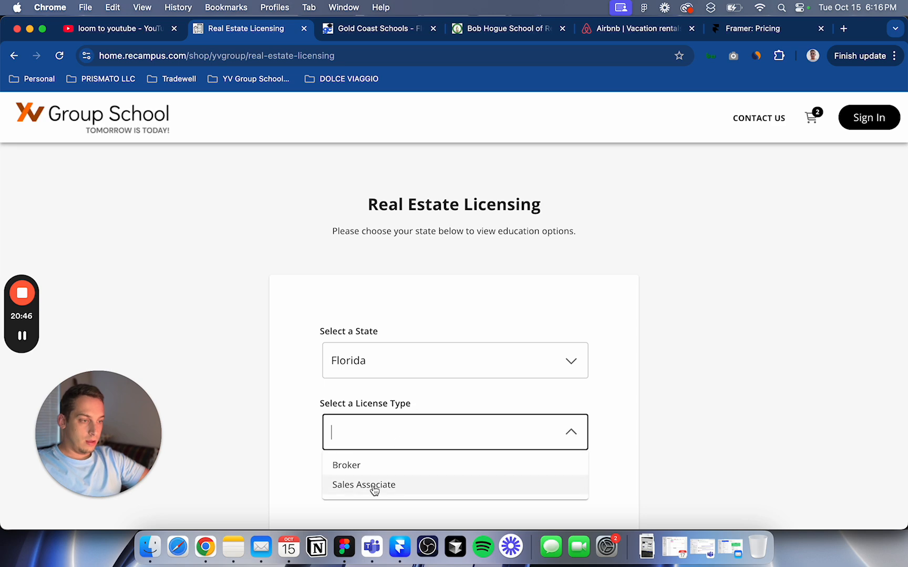
left_click(374, 485)
left_click(415, 482)
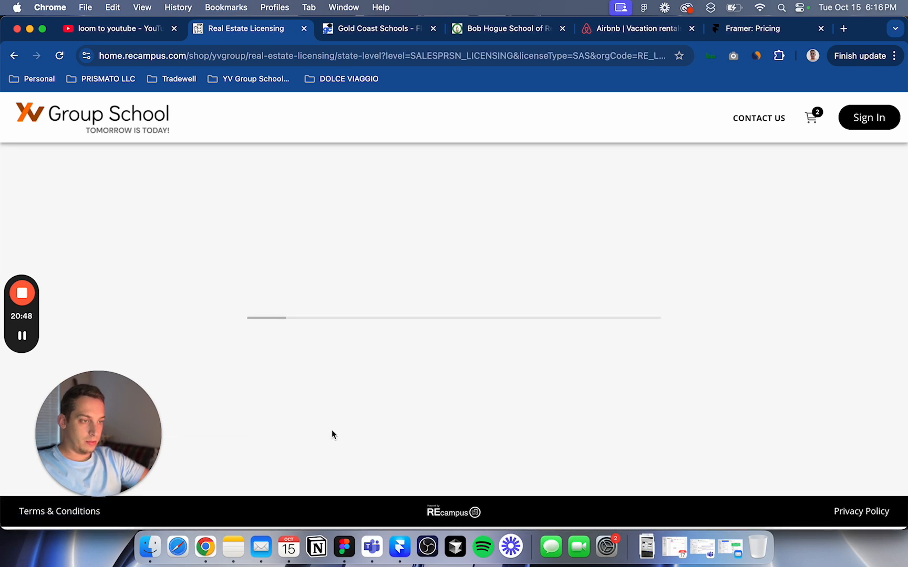
Step: View the details of the Florida Real Estate Career Accelerator Package (63-Hour) from the course list
scroll(331, 430, "down", 2)
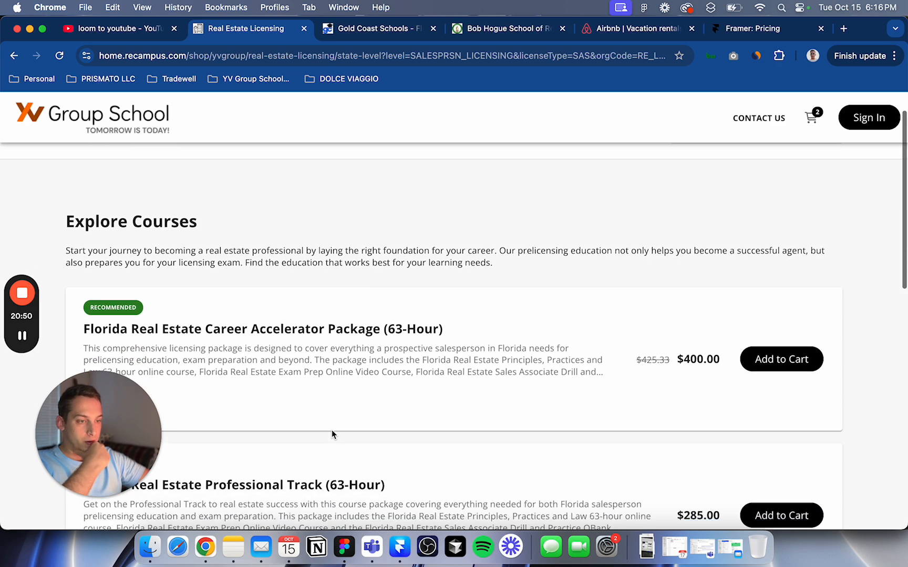
scroll(332, 430, "down", 2)
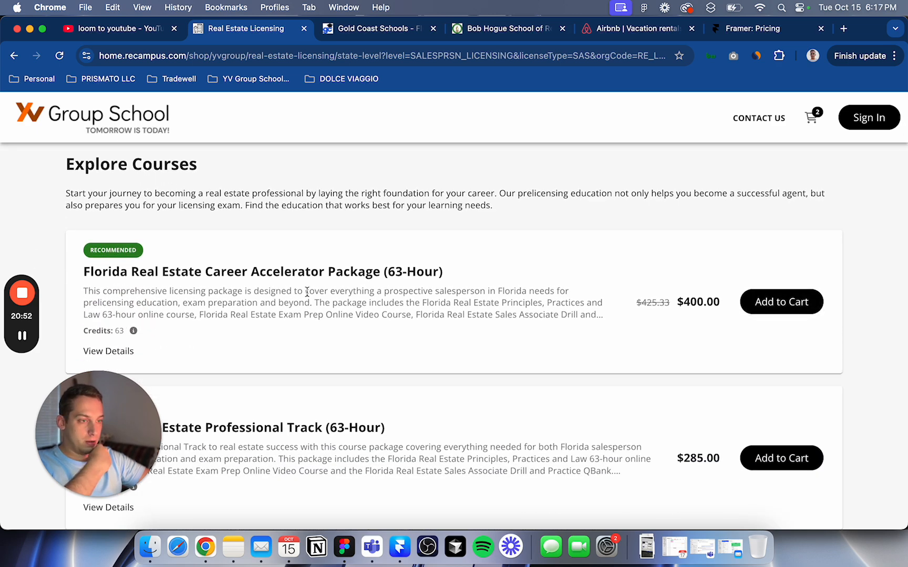
left_click(107, 352)
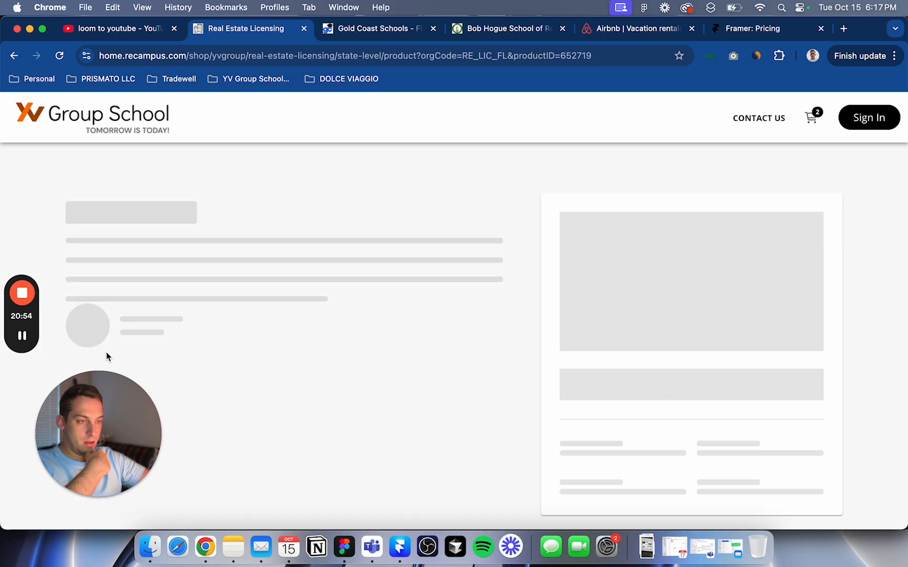
scroll(206, 335, "down", 1)
scroll(206, 335, "down", 10)
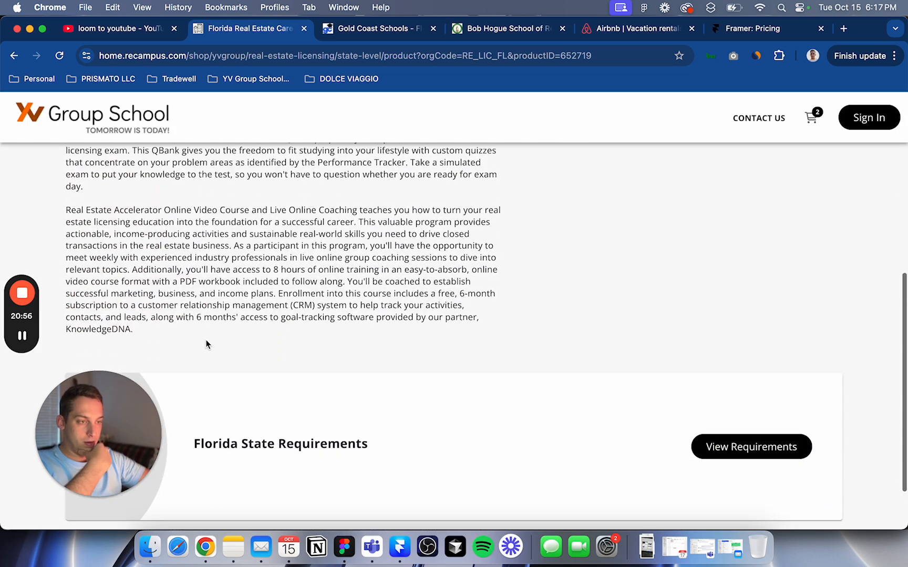
Step: Examine the full course description, price and credits on the Career Accelerator Package page
left_click_drag(150, 329, 71, 258)
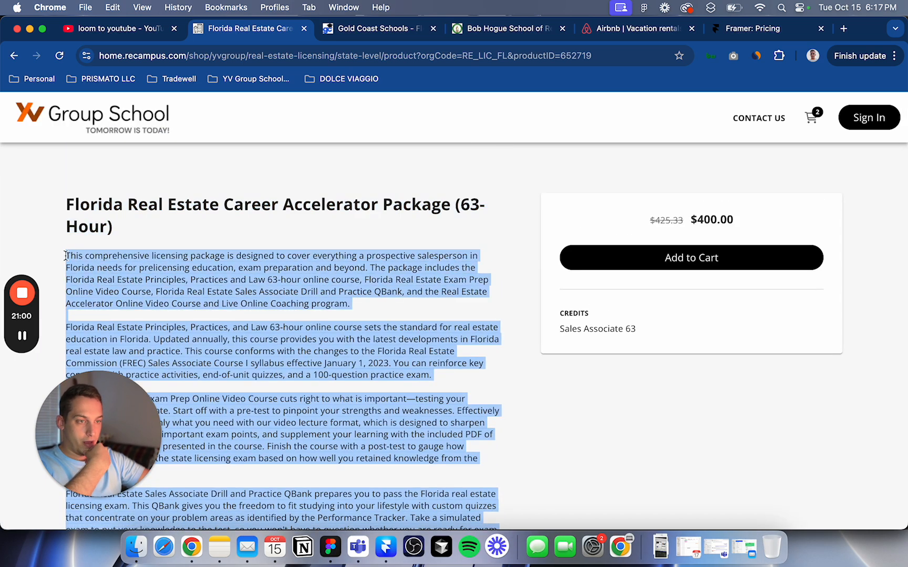
left_click(242, 309)
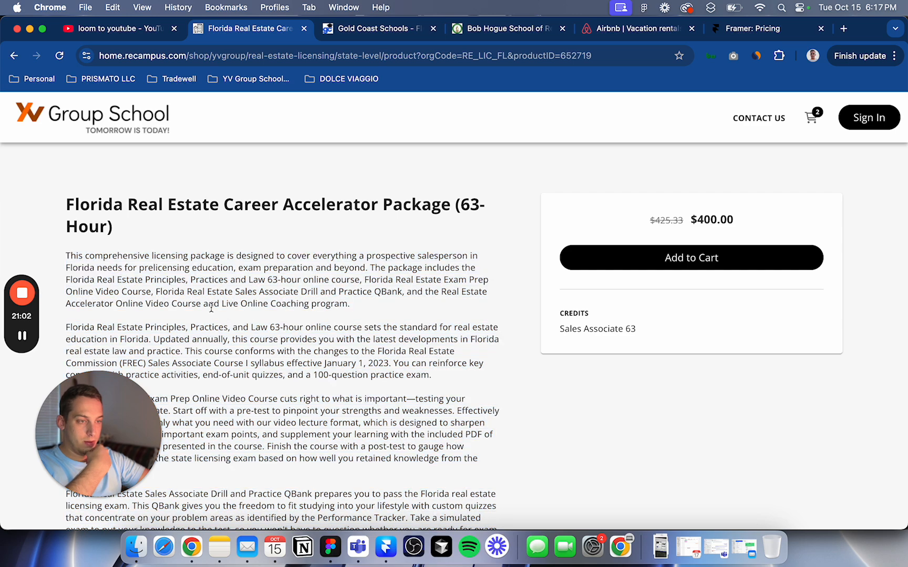
scroll(211, 307, "down", 3)
scroll(210, 307, "up", 1)
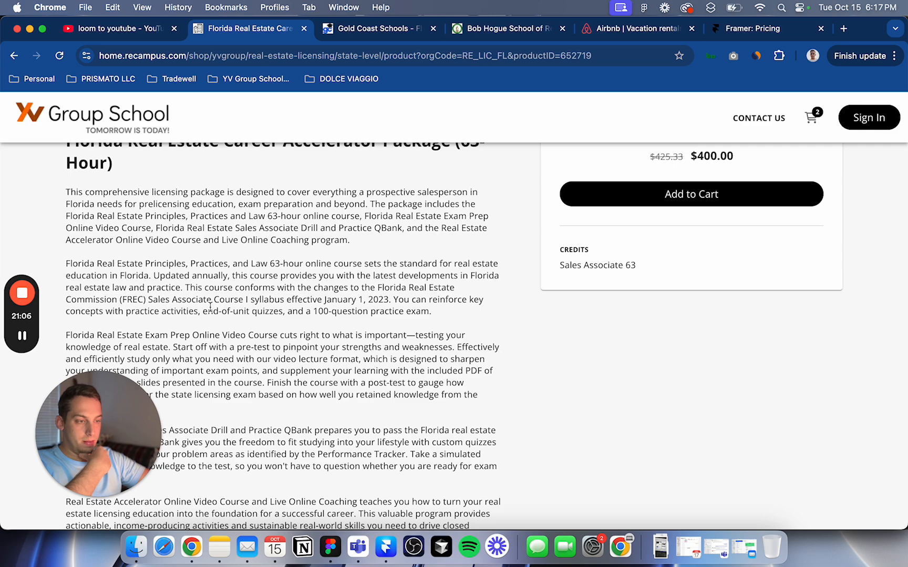
scroll(210, 307, "down", 1)
scroll(210, 307, "up", 3)
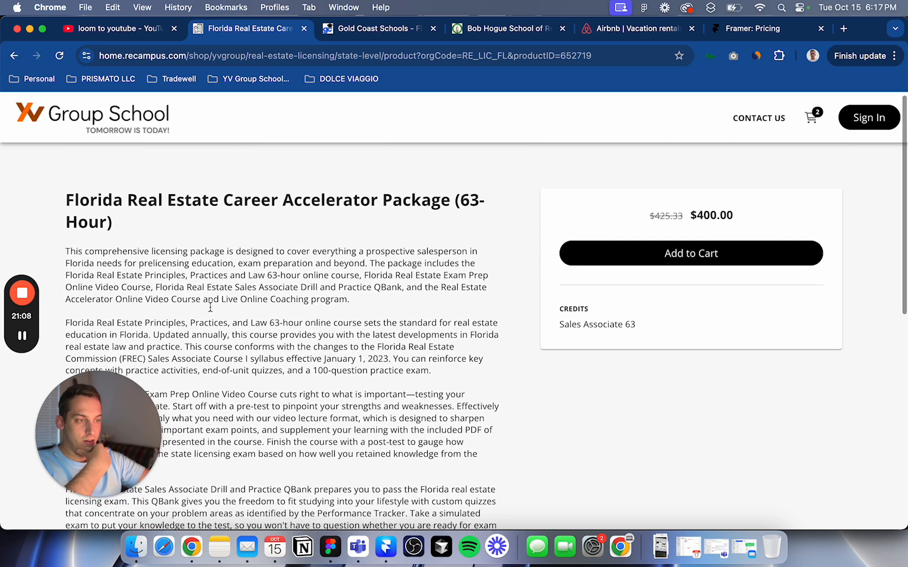
scroll(210, 306, "down", 2)
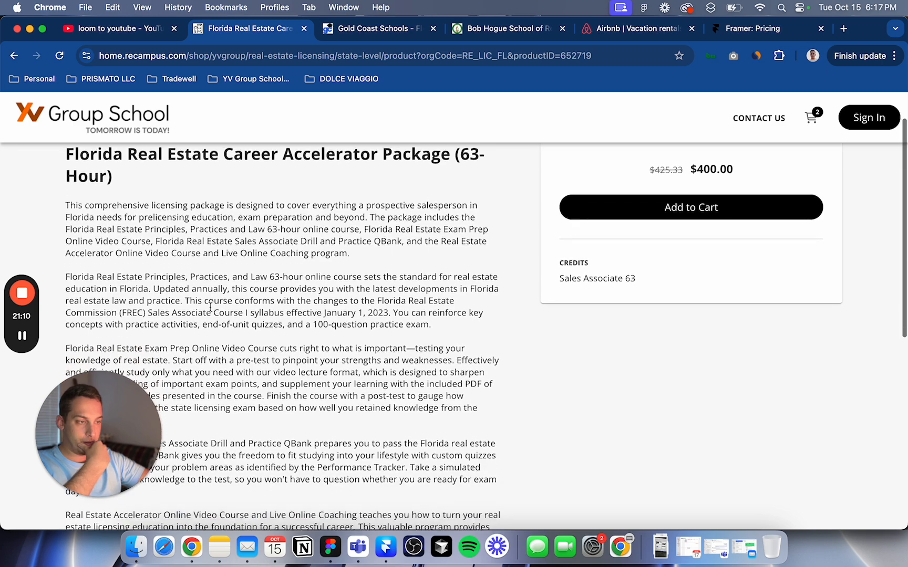
scroll(210, 307, "down", 1)
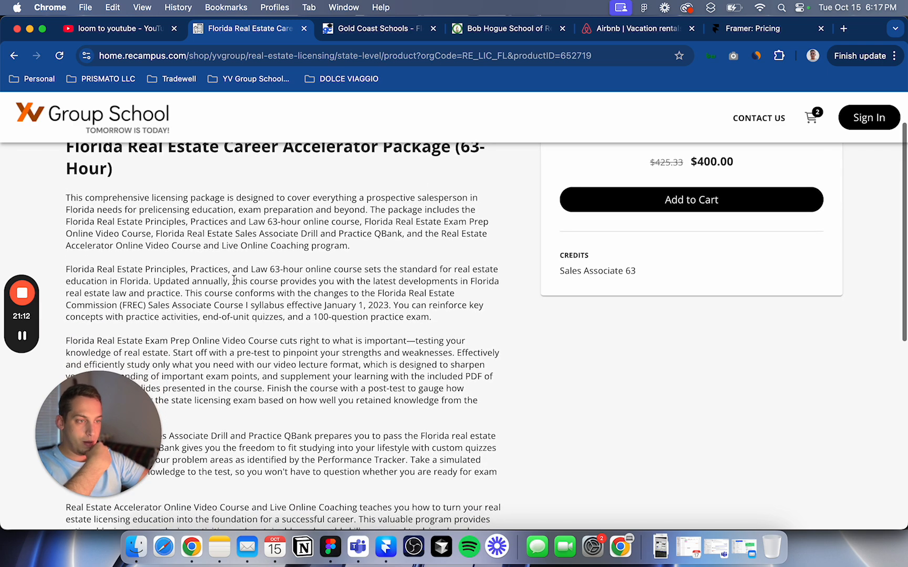
scroll(248, 271, "down", 3)
scroll(248, 271, "down", 5)
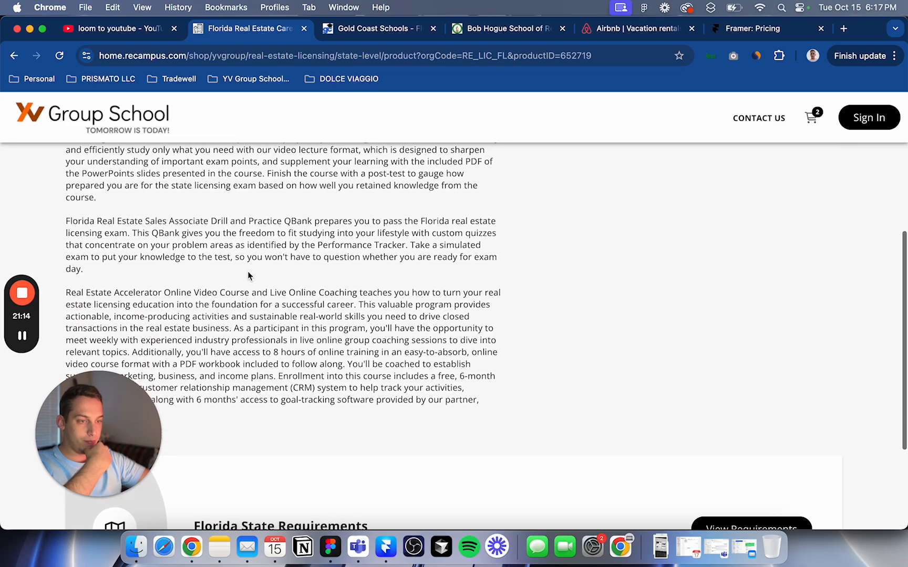
scroll(248, 275, "up", 10)
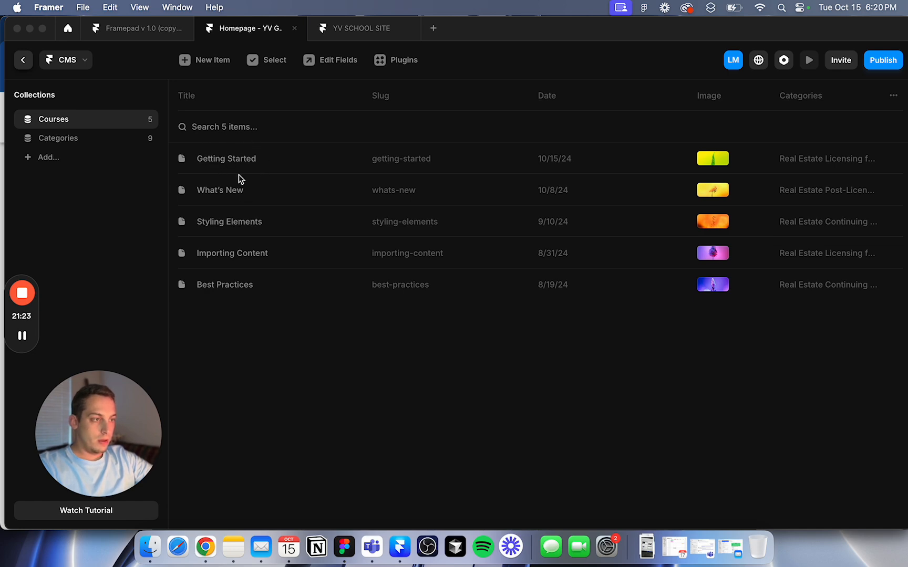
Step: In Chrome, browse Real Estate Licensing products for Florida with license type Broker and look through the listed courses
left_click(205, 547)
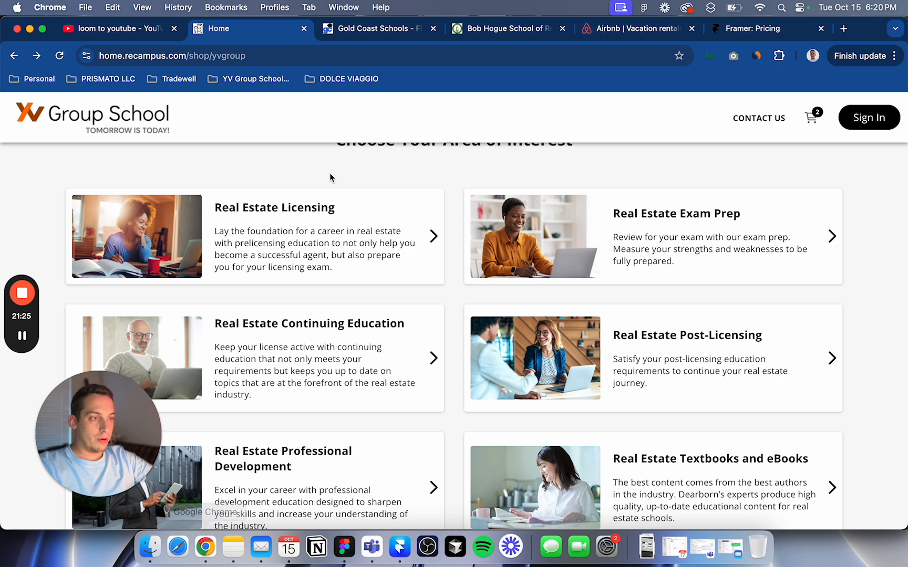
left_click(254, 235)
left_click(404, 420)
left_click(402, 465)
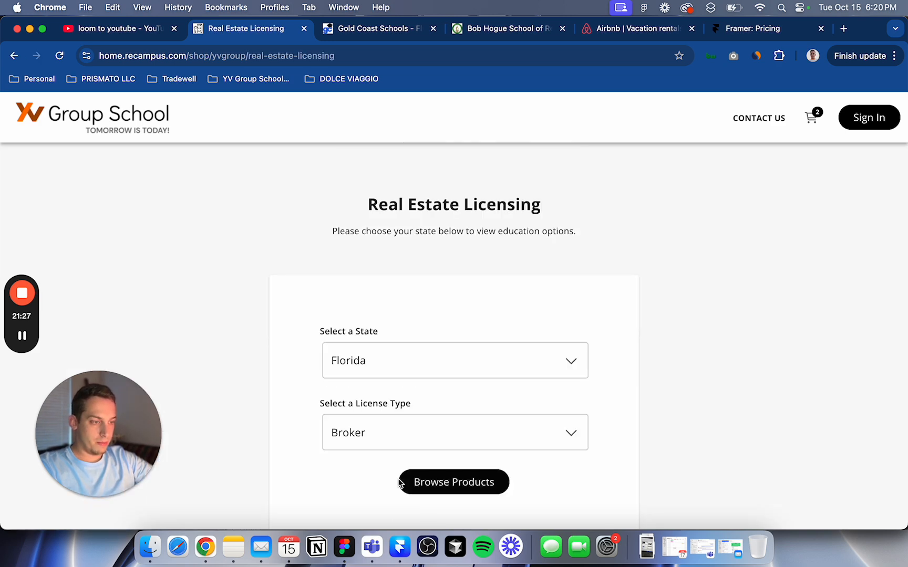
left_click(427, 481)
scroll(254, 312, "down", 6)
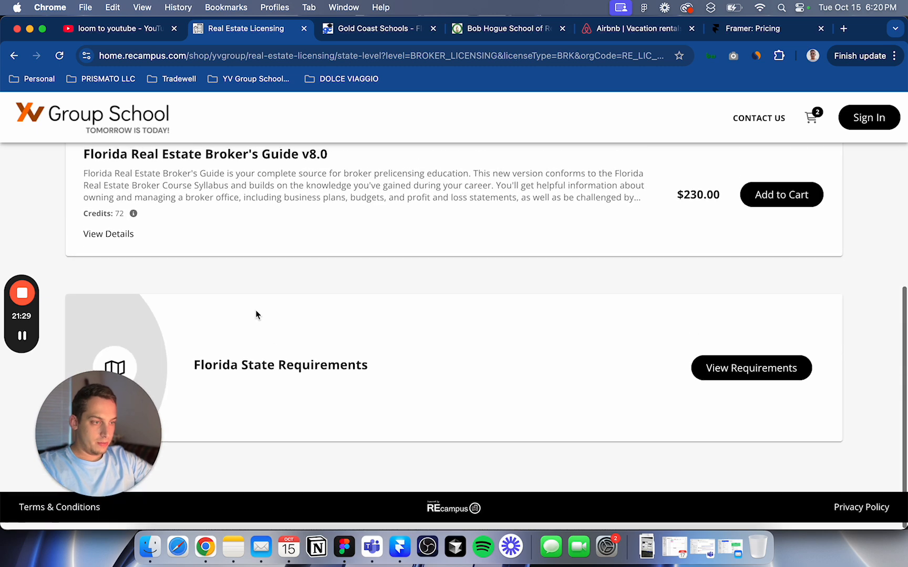
scroll(255, 313, "up", 6)
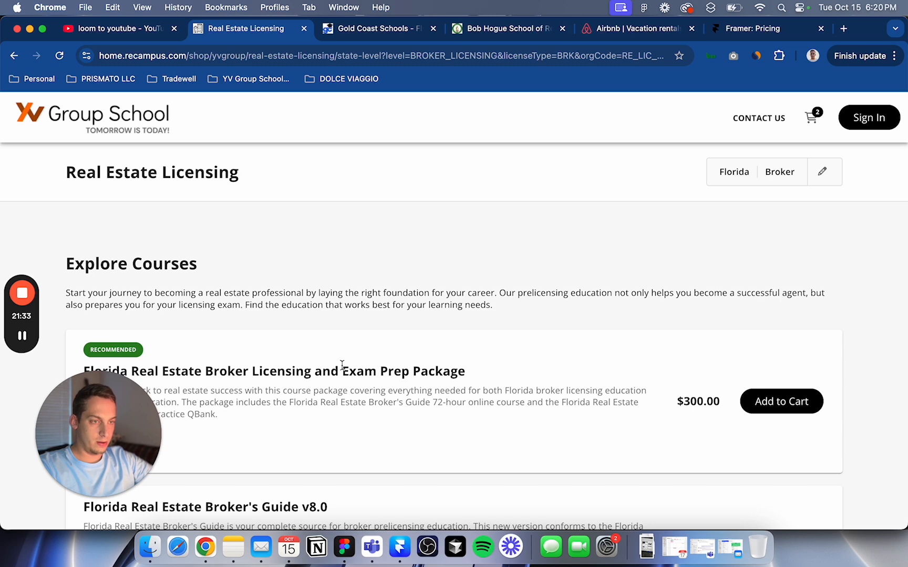
Step: Return to the Real Estate Licensing selection form and show the available license types
key("super+bracketleft")
left_click(403, 428)
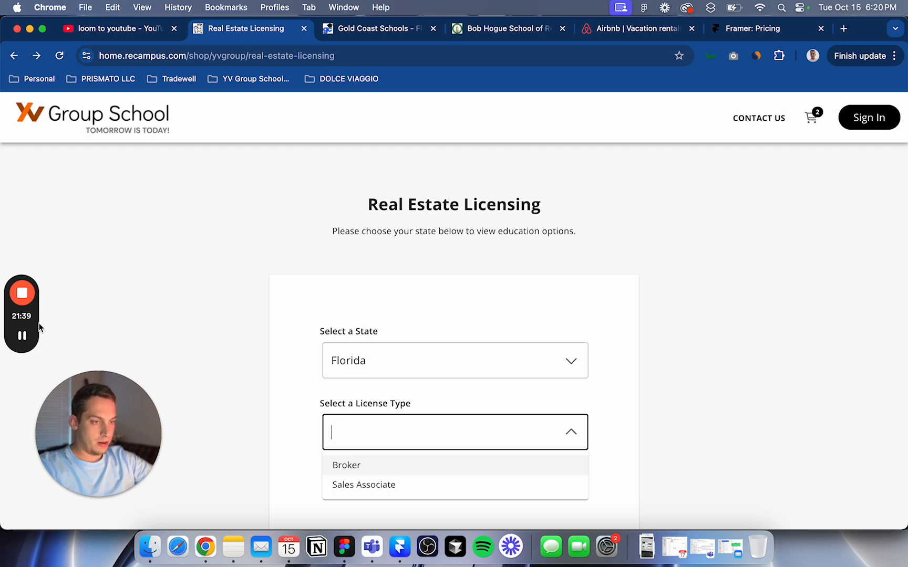
left_click(22, 335)
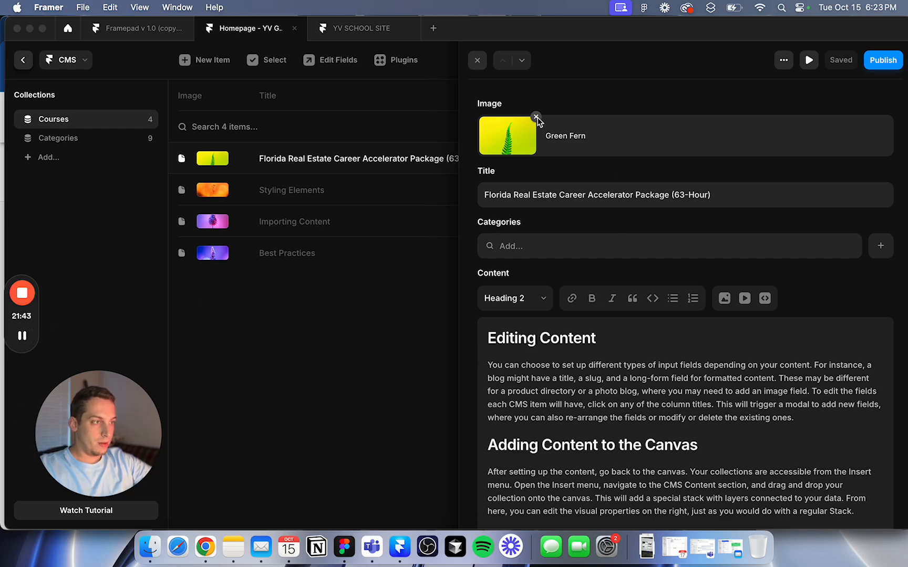
Step: In Framer, review all fields of the Florida Real Estate Career Accelerator Package (63-Hour) course item, including State Requirements, Slug and Price
scroll(539, 329, "down", 15)
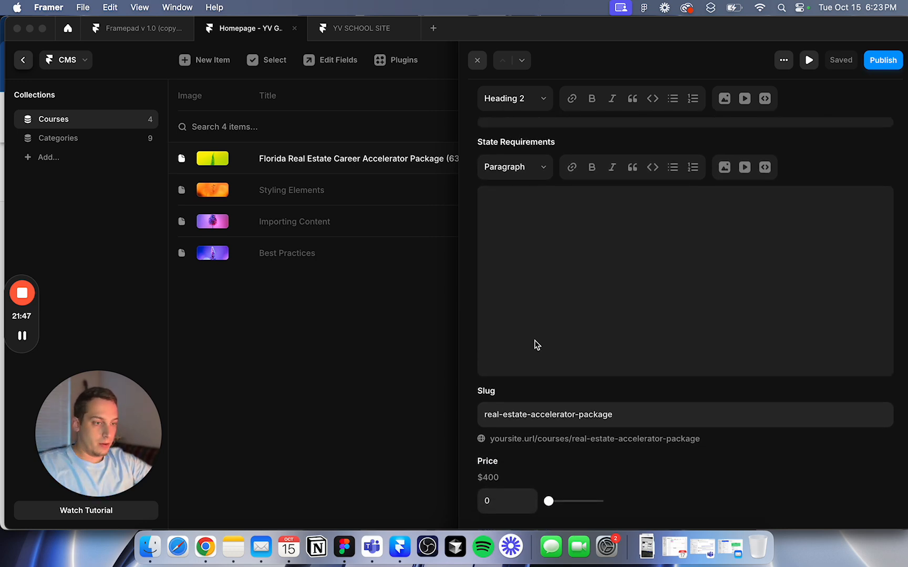
scroll(535, 344, "up", 8)
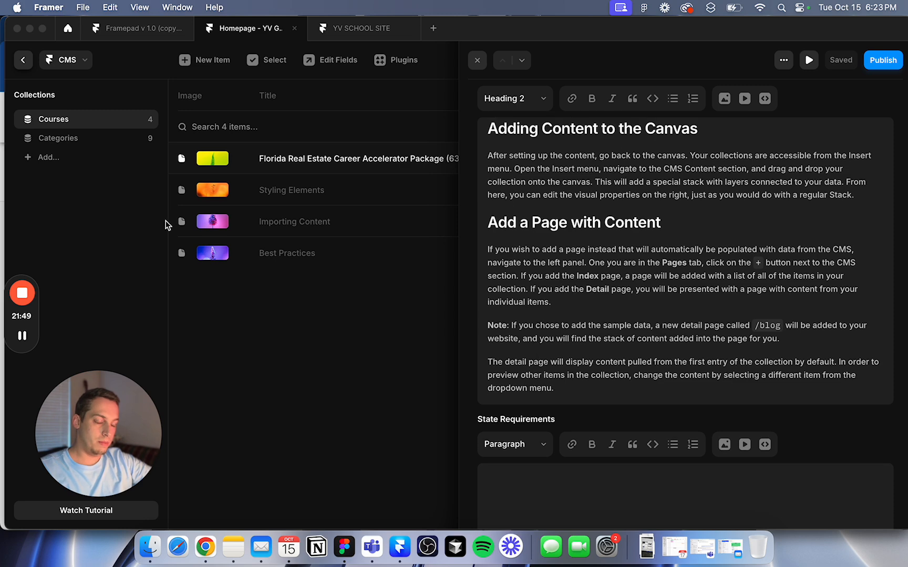
scroll(541, 180, "up", 10)
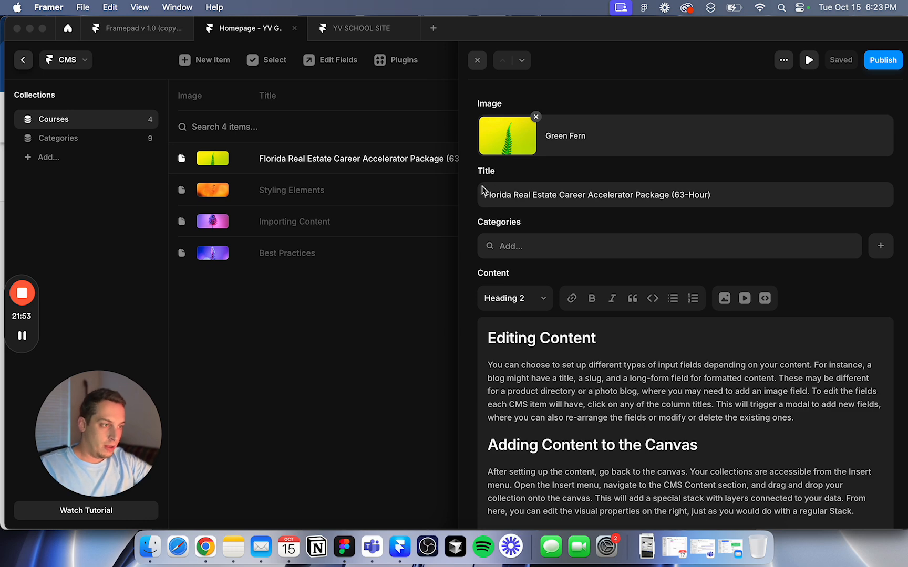
Step: Assign the category Real Estate Licensing for Sales Associates to the course item, checking its license type on the school site
left_click(547, 247)
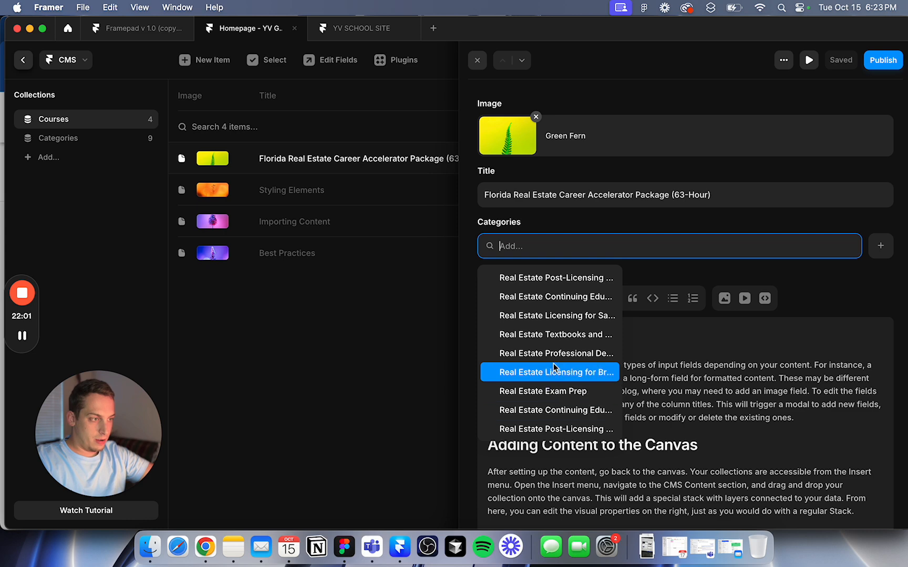
left_click(209, 549)
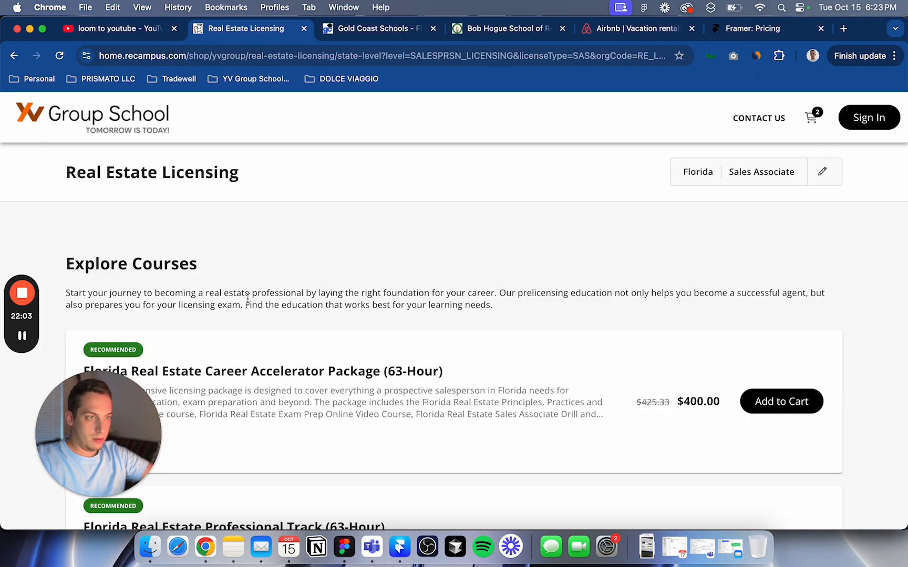
left_click(399, 547)
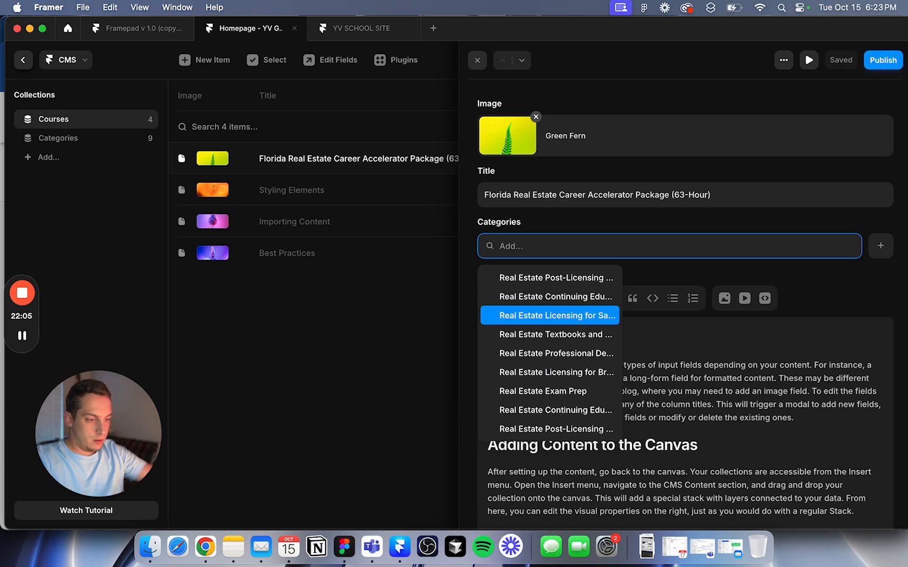
type("real estate lice")
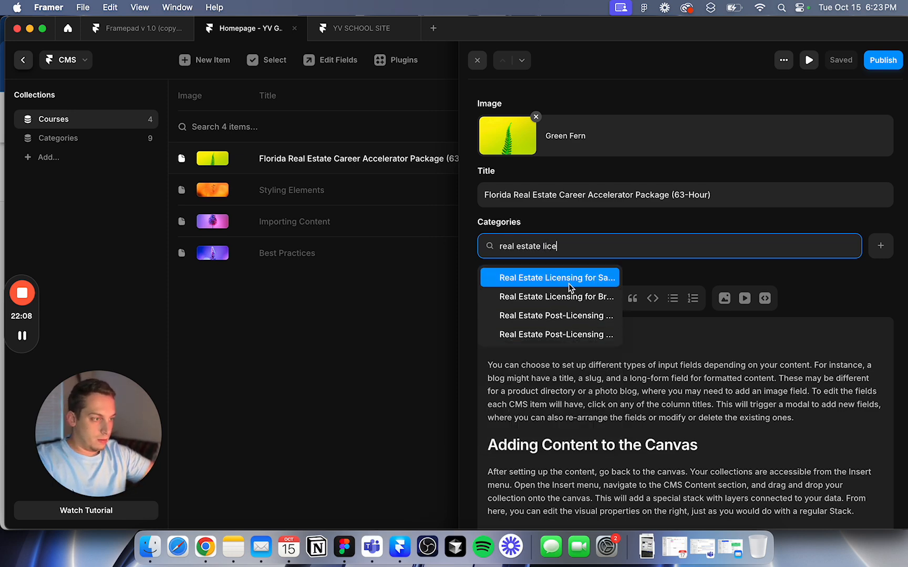
key("Return")
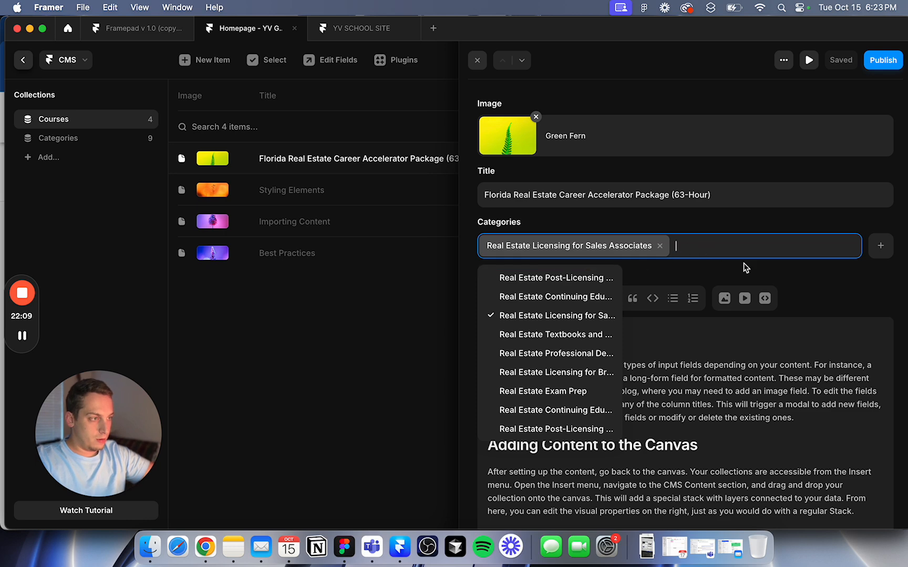
left_click(773, 279)
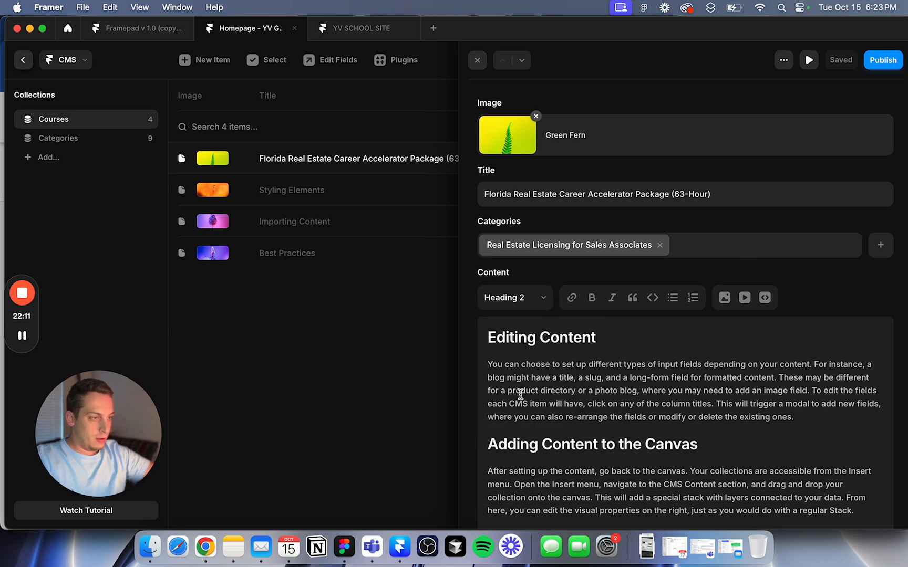
Step: Look over the course item's Content text and its State Requirements field
scroll(515, 366, "down", 1)
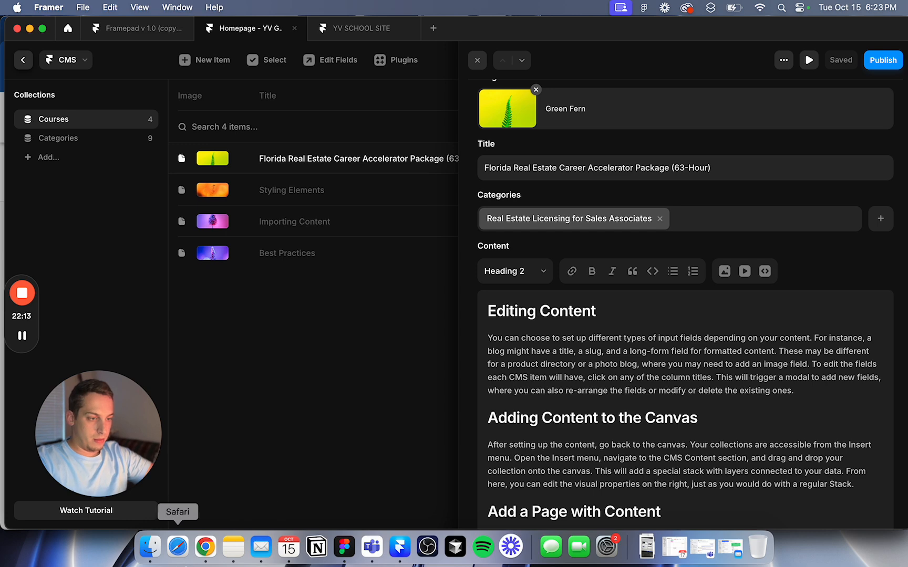
scroll(606, 378, "down", 1)
scroll(607, 378, "down", 10)
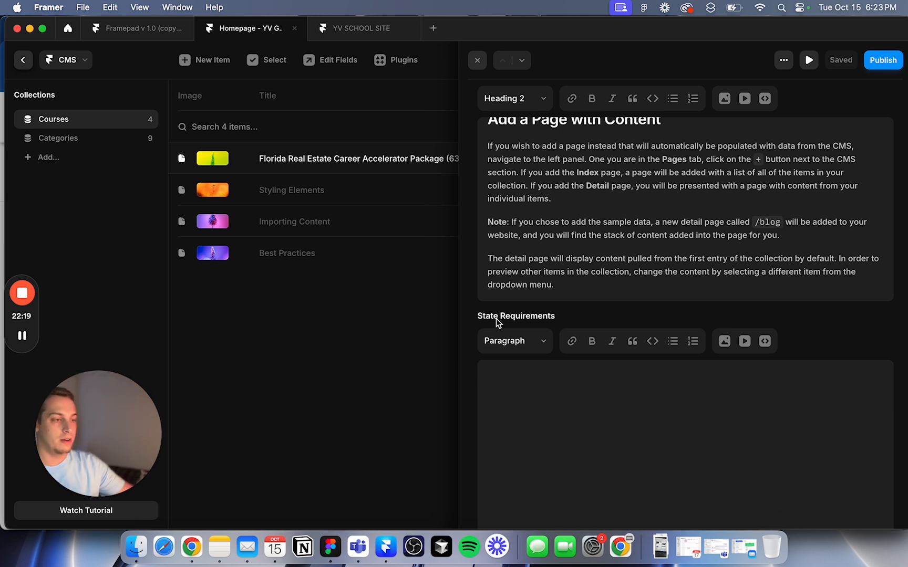
Step: Switch to the school site in Chrome and open the details of the Florida Real Estate Career Accelerator Package (63-Hour)
left_click(192, 547)
scroll(432, 392, "down", 10)
scroll(432, 392, "up", 15)
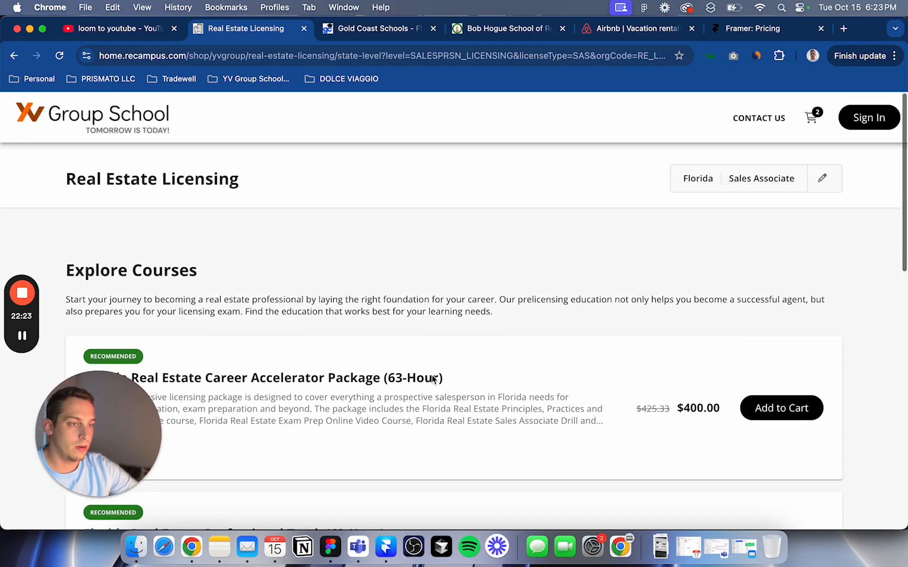
scroll(381, 391, "down", 3)
scroll(382, 392, "down", 1)
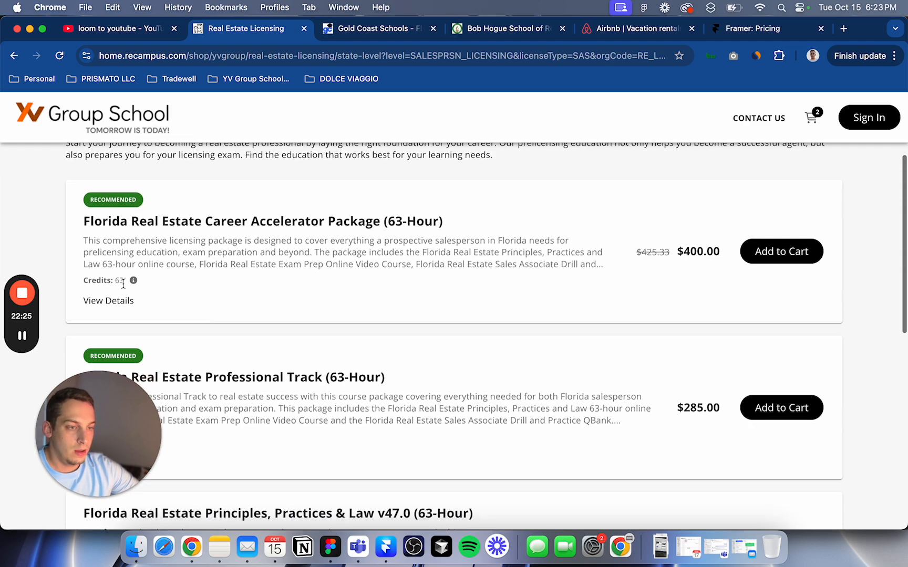
left_click(108, 301)
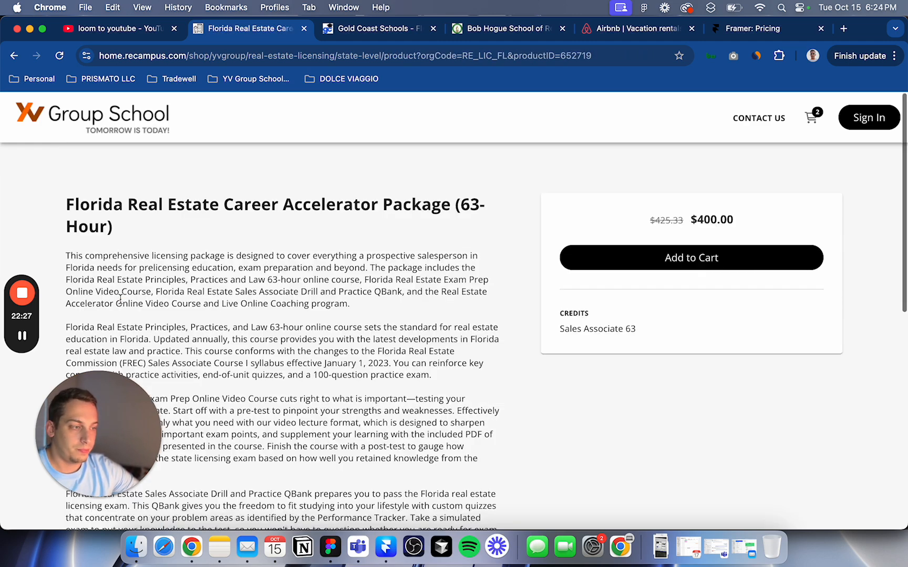
Step: Read the Florida State Requirements of the course through to the state exam section and close them
scroll(298, 320, "down", 15)
left_click(714, 386)
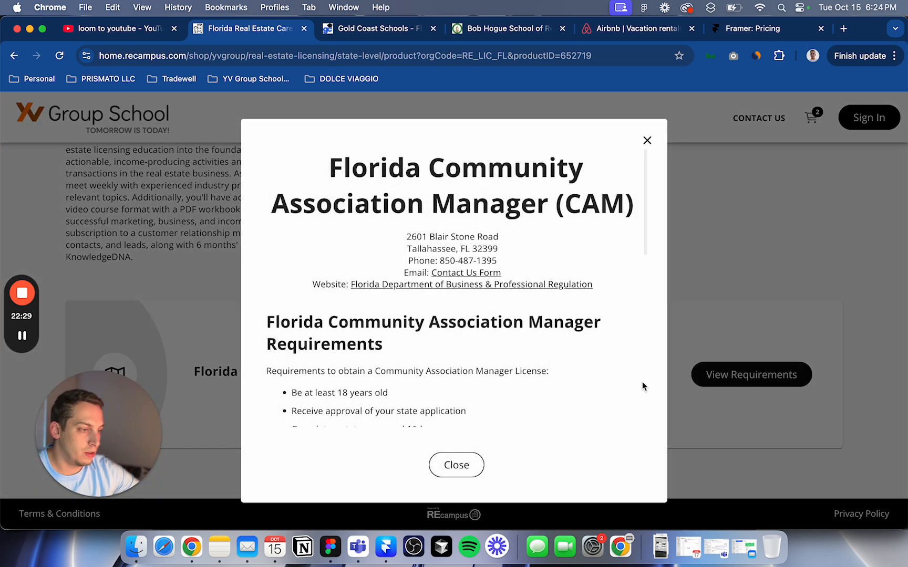
scroll(464, 395, "down", 5)
scroll(435, 392, "down", 5)
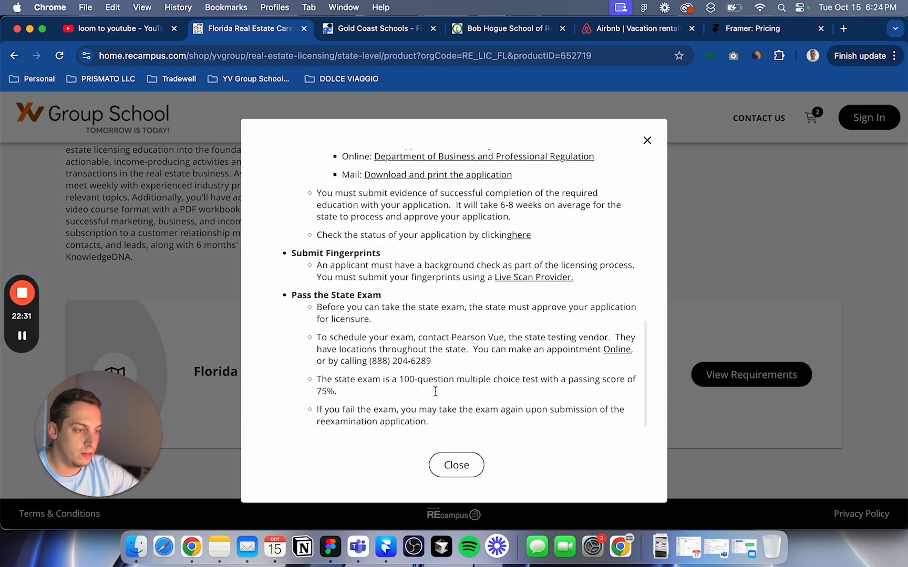
left_click_drag(443, 422, 290, 149)
left_click(647, 140)
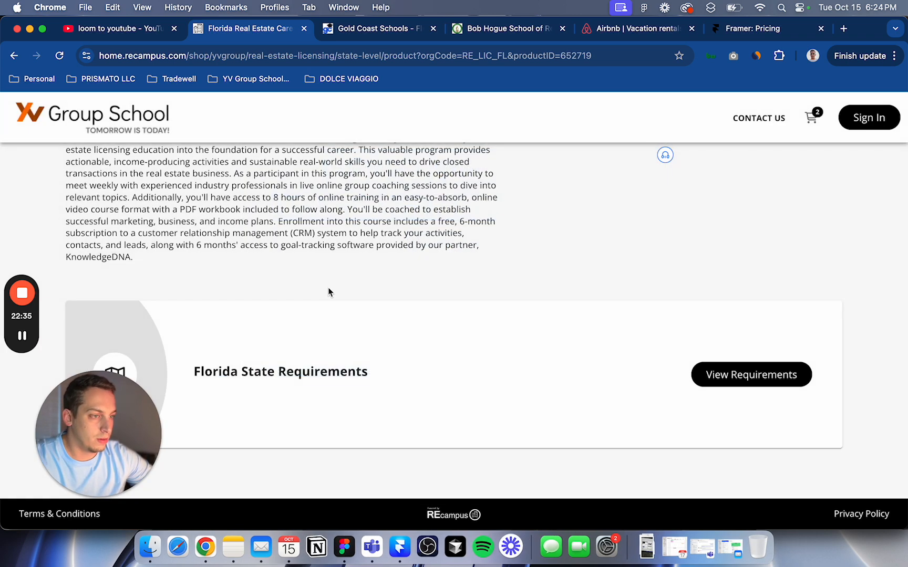
Step: Examine the course page's description and its original and discounted prices
scroll(328, 290, "up", 10)
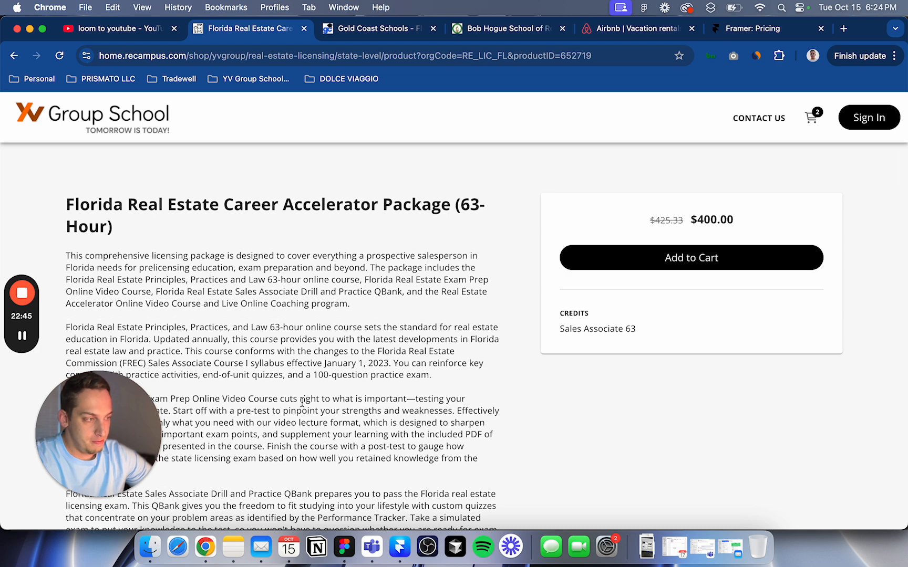
scroll(302, 402, "down", 1)
left_click_drag(648, 210, 723, 210)
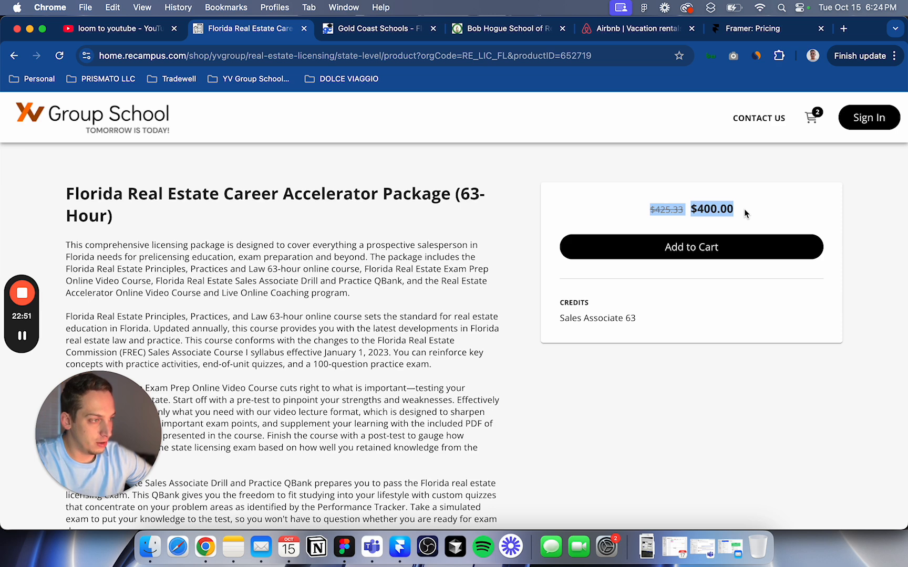
left_click(546, 197)
left_click_drag(637, 212, 748, 211)
left_click(482, 232)
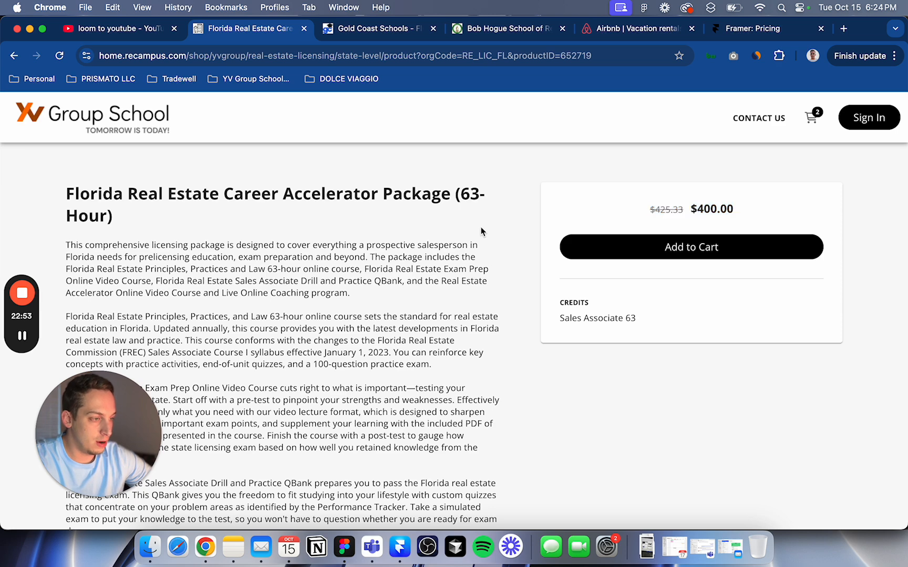
Step: Return to Framer, open the Courses collection's field settings and list the field types that can be added
left_click(400, 547)
scroll(559, 284, "up", 10)
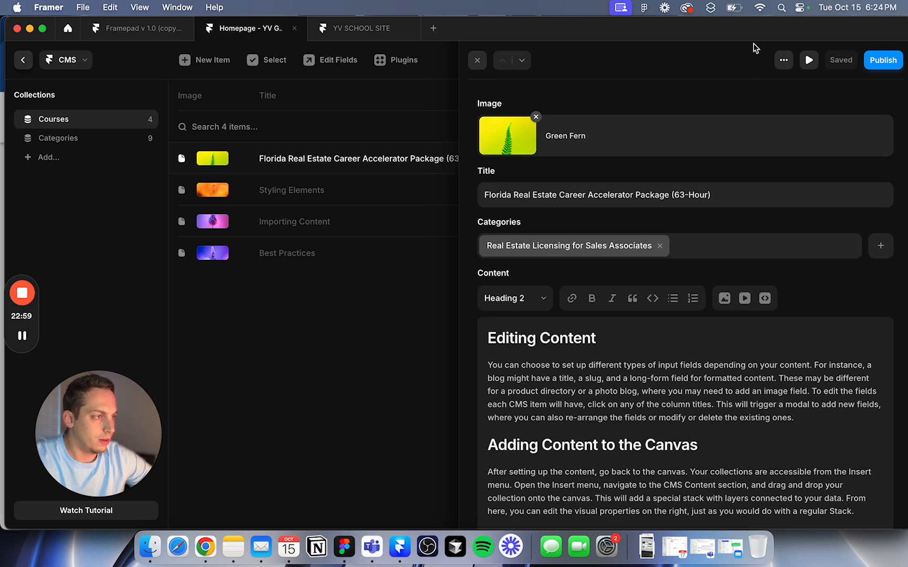
left_click(783, 59)
left_click(809, 135)
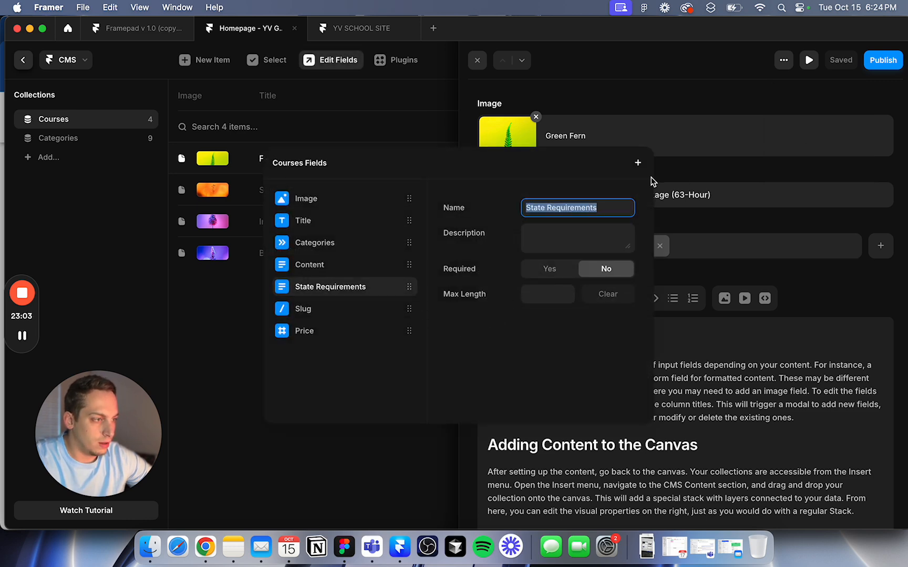
left_click(637, 164)
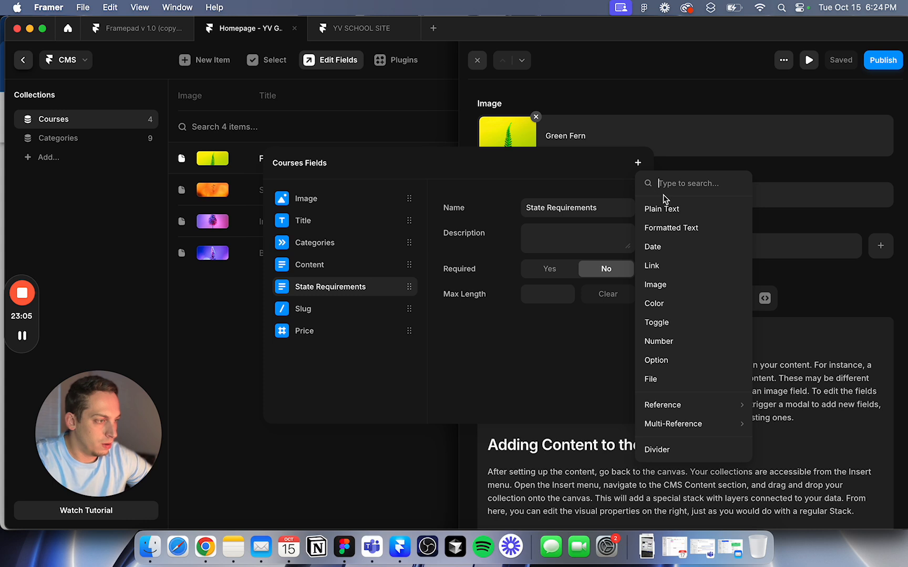
type("but")
key("BackSpace")
key("BackSpace")
key("BackSpace")
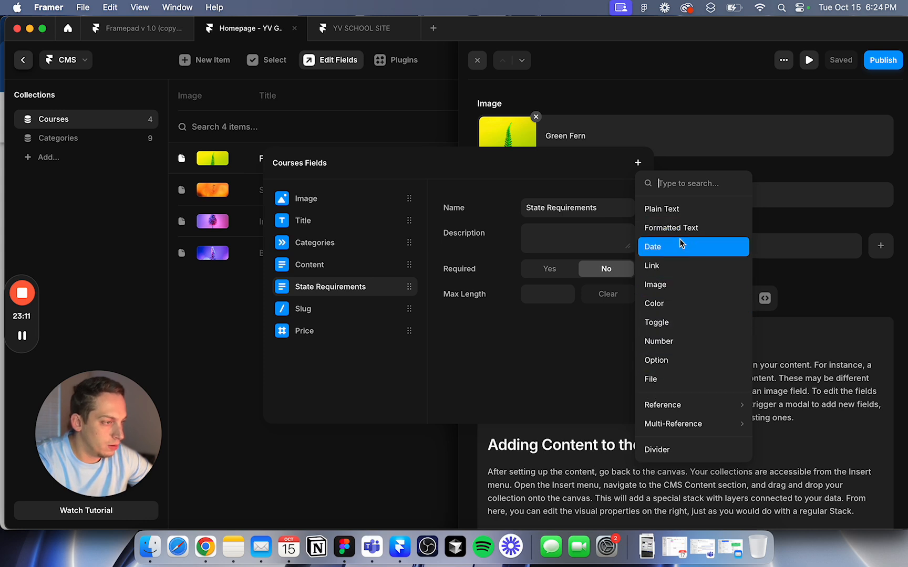
Step: Add a Toggle field named Button to the Courses collection and close the field settings
left_click(661, 328)
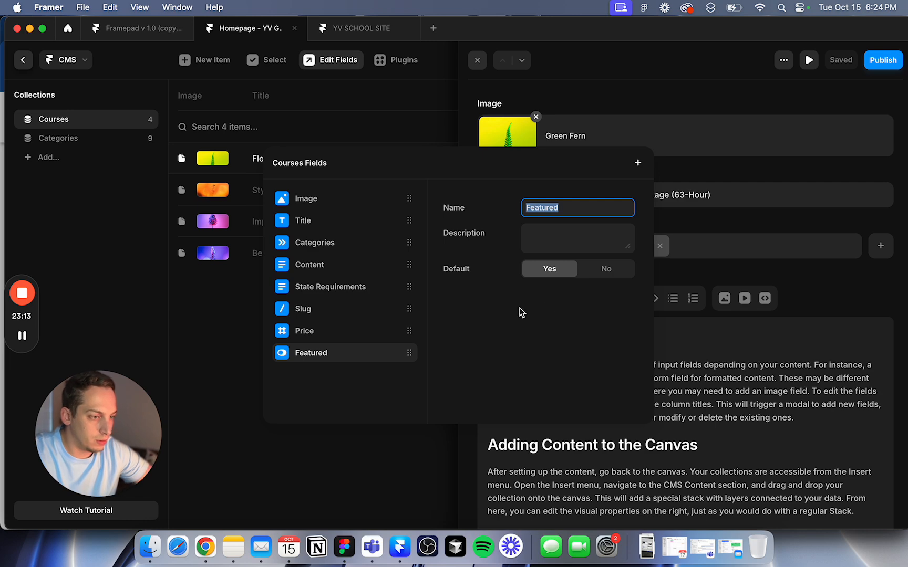
type("Button")
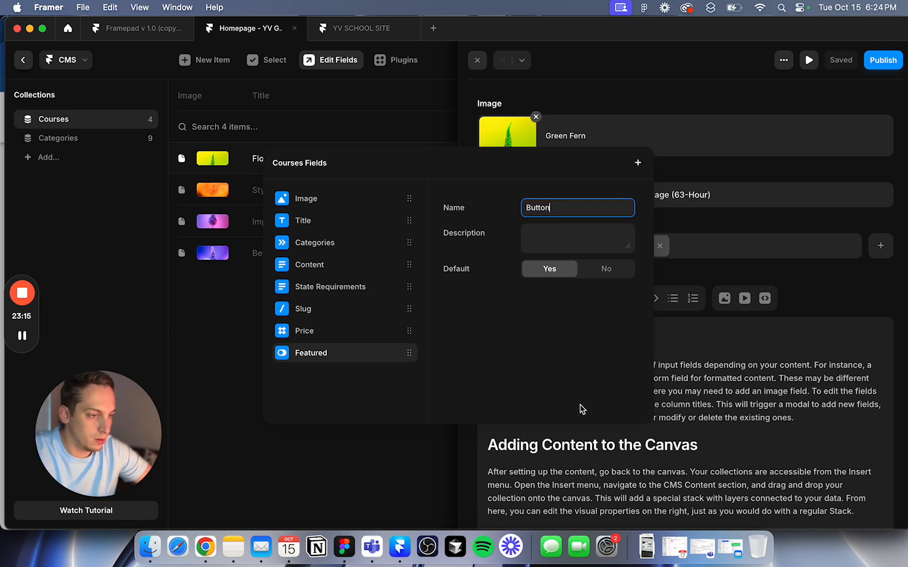
key("Return")
left_click(713, 333)
Step: Try the course item's Button option by switching it to No and back to Yes
scroll(654, 339, "down", 10)
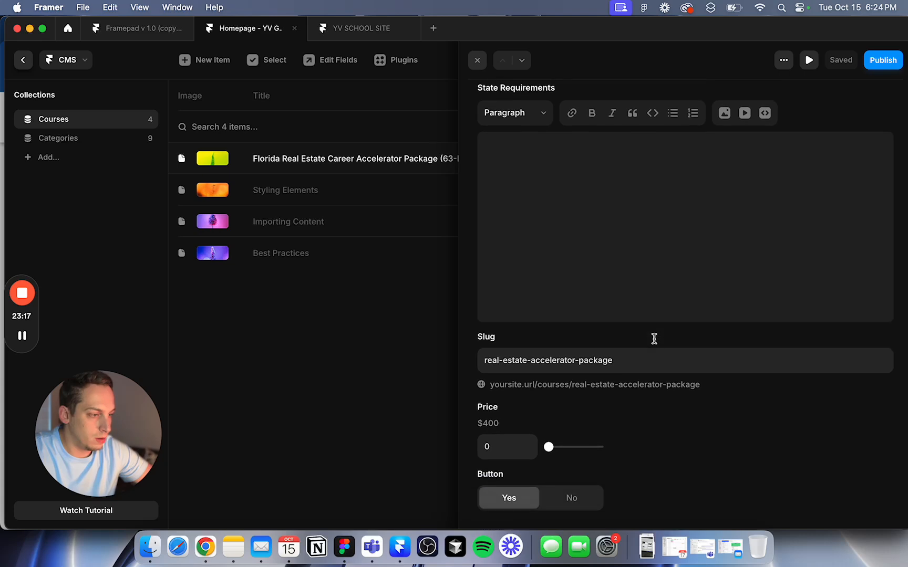
left_click(563, 500)
left_click(523, 499)
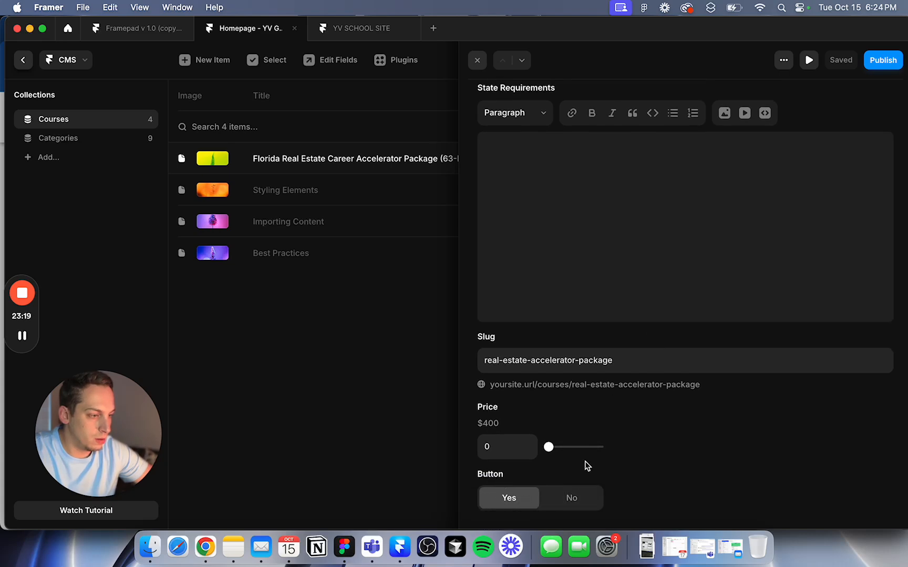
scroll(619, 419, "up", 1)
scroll(619, 419, "down", 1)
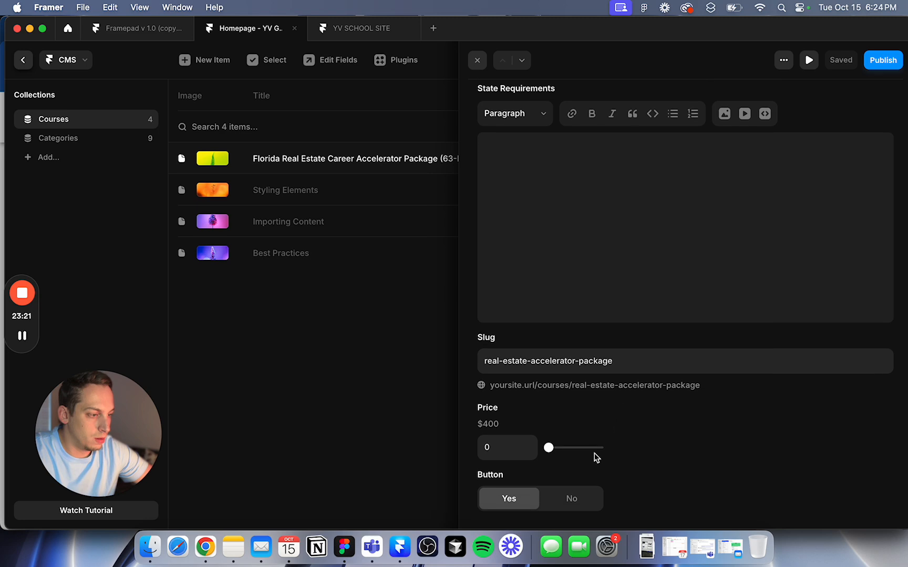
left_click(565, 502)
left_click(527, 503)
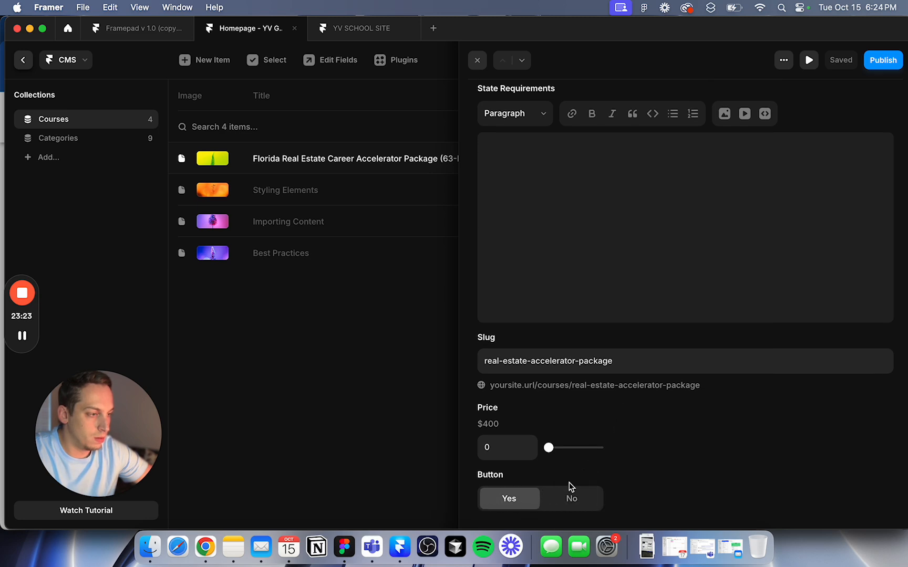
Step: Review the course item's fields from Image down to Button and publish the project
scroll(572, 480, "up", 10)
scroll(575, 445, "up", 3)
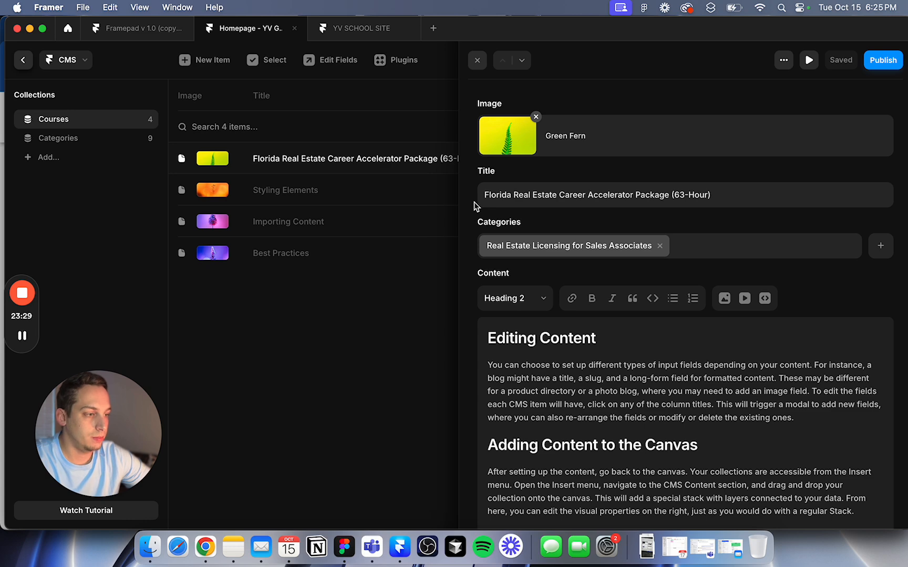
scroll(474, 201, "down", 15)
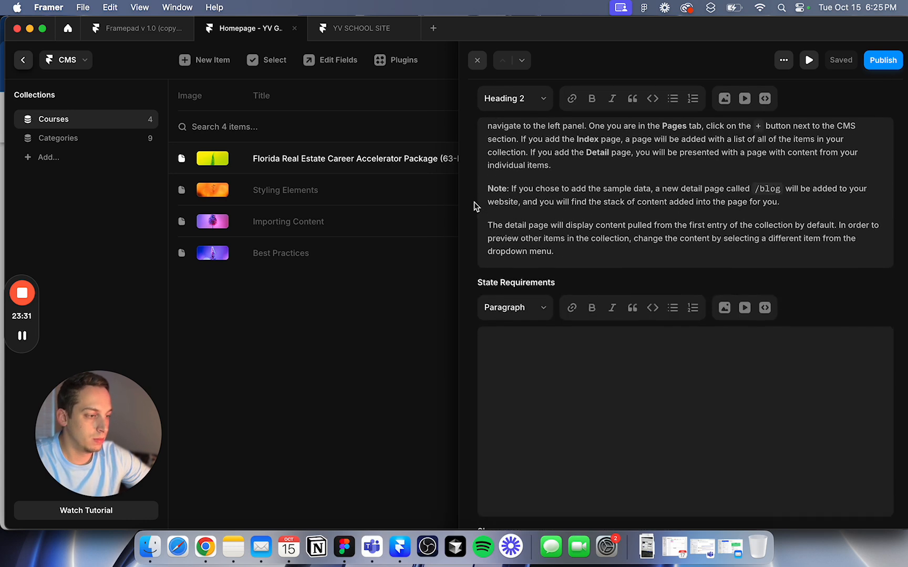
scroll(491, 387, "down", 1)
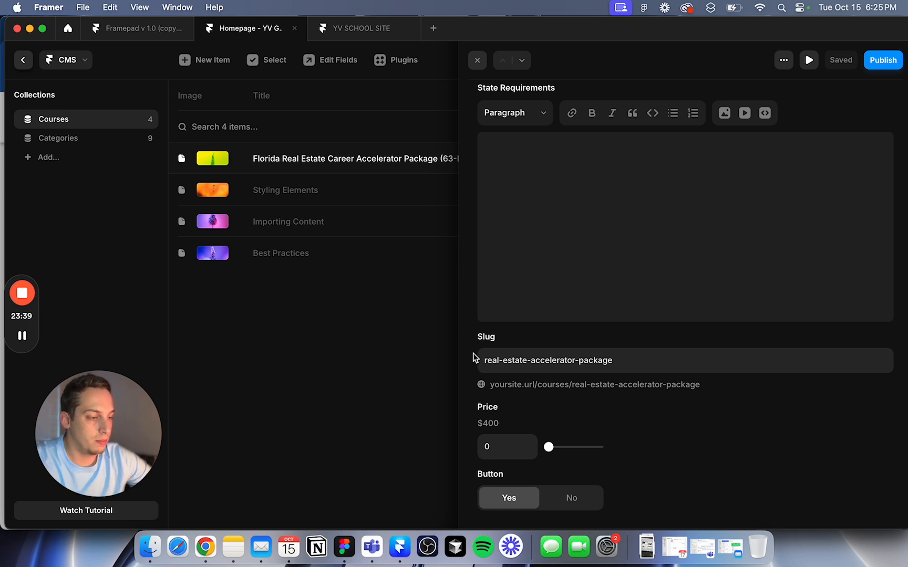
left_click(862, 61)
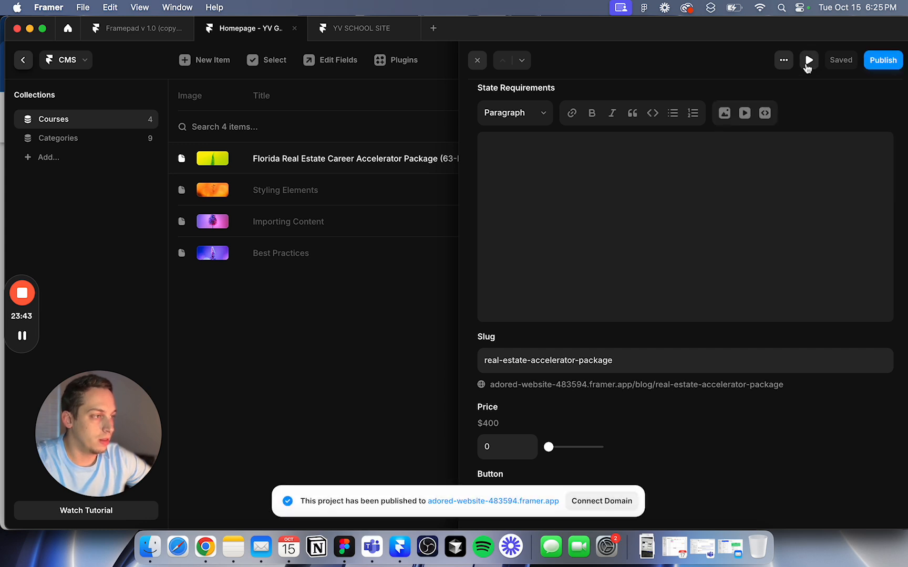
Step: Preview the course's detail page through to its end and return to the CMS item
left_click(808, 61)
scroll(524, 254, "down", 10)
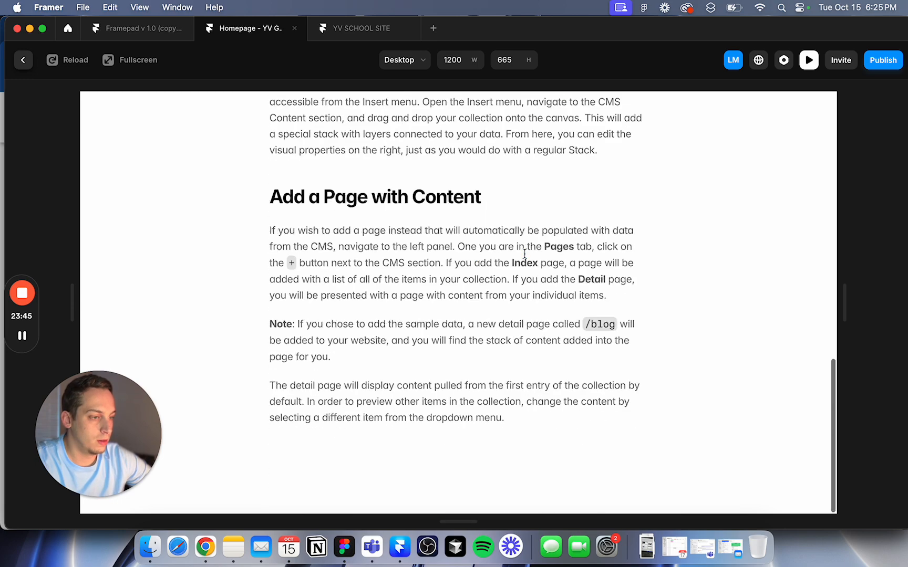
scroll(526, 258, "up", 5)
left_click(23, 60)
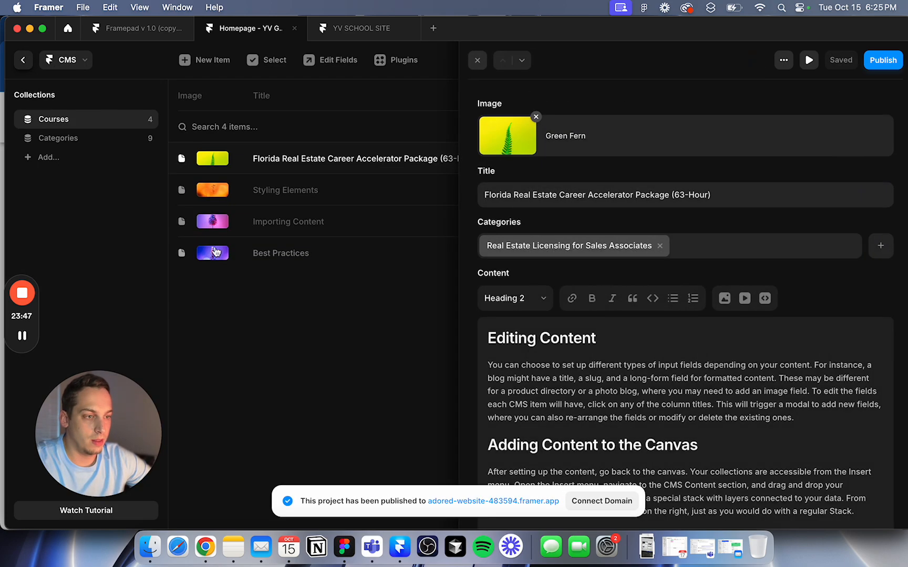
Step: Leave the CMS for the Courses detail page on the canvas and inspect its content text block
left_click(85, 61)
left_click(78, 66)
left_click(23, 60)
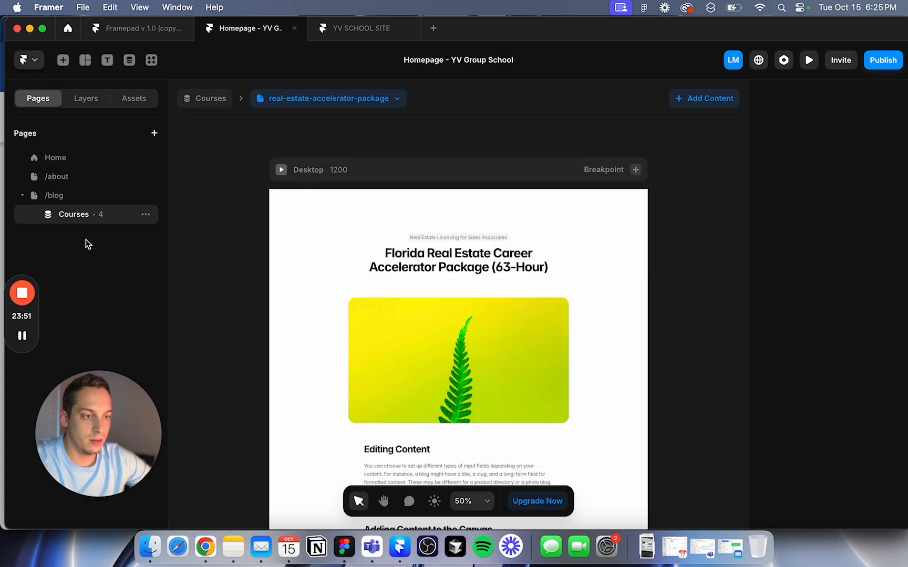
scroll(432, 319, "down", 10)
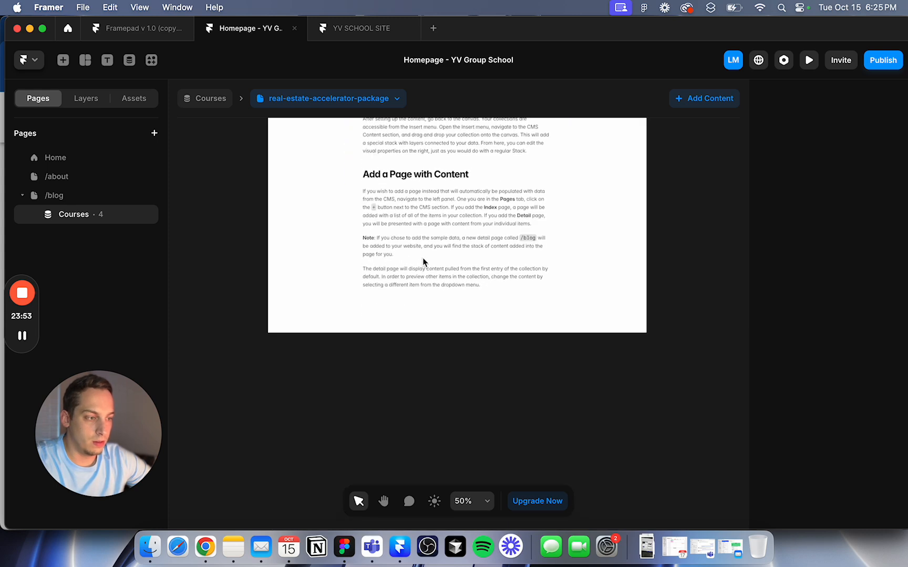
left_click(392, 275)
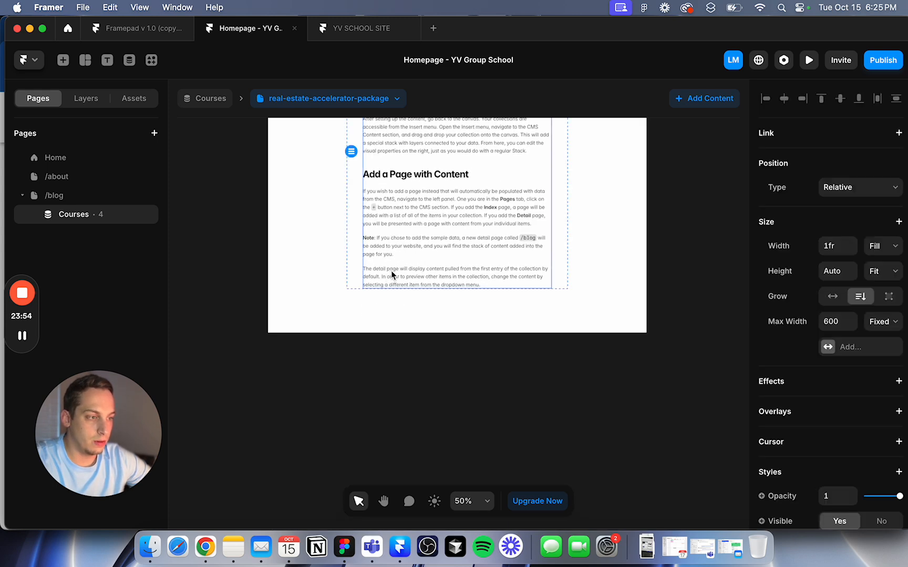
left_click(357, 273)
left_click(196, 176)
Step: Switch to the Framepad v 1.0 (copy) project and open its Buttons page
left_click(122, 35)
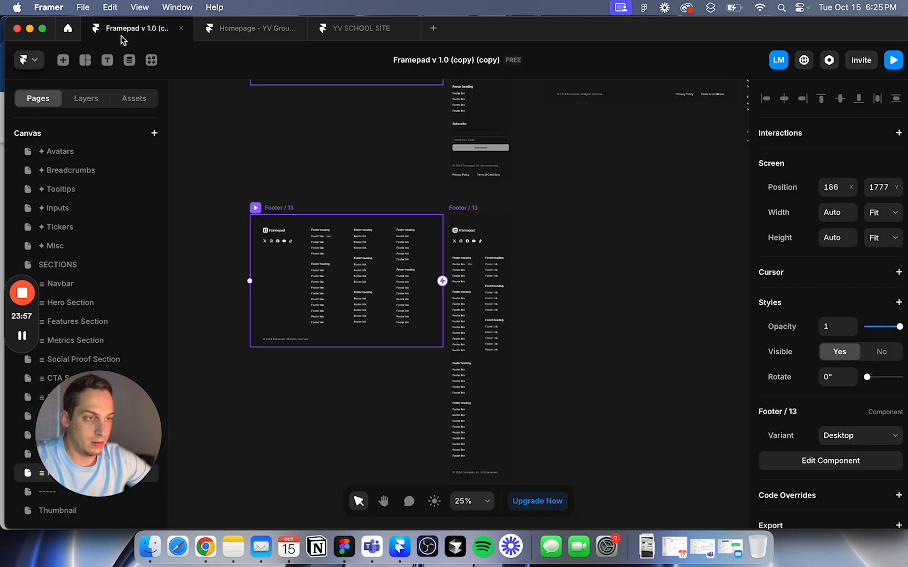
scroll(231, 297, "up", 3)
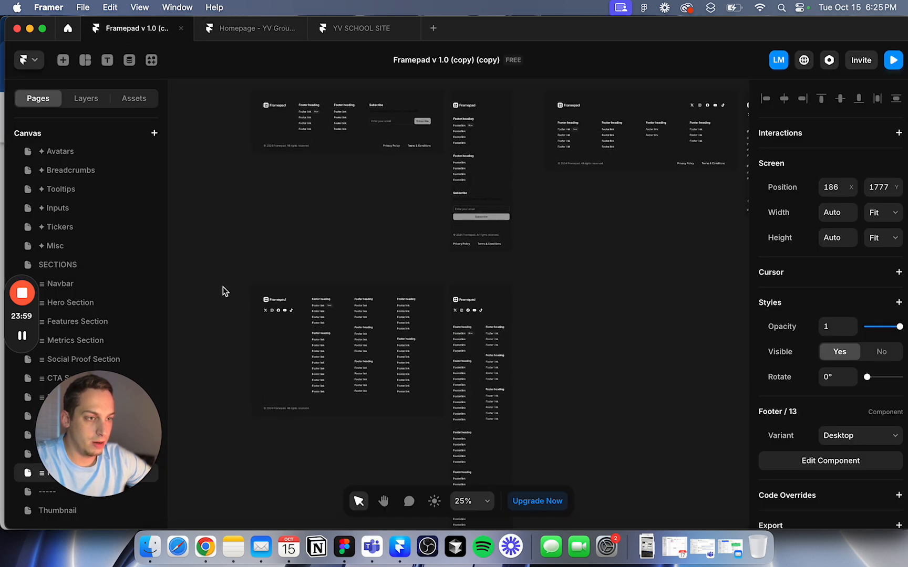
left_click(99, 246)
left_click(109, 231)
scroll(85, 208, "up", 5)
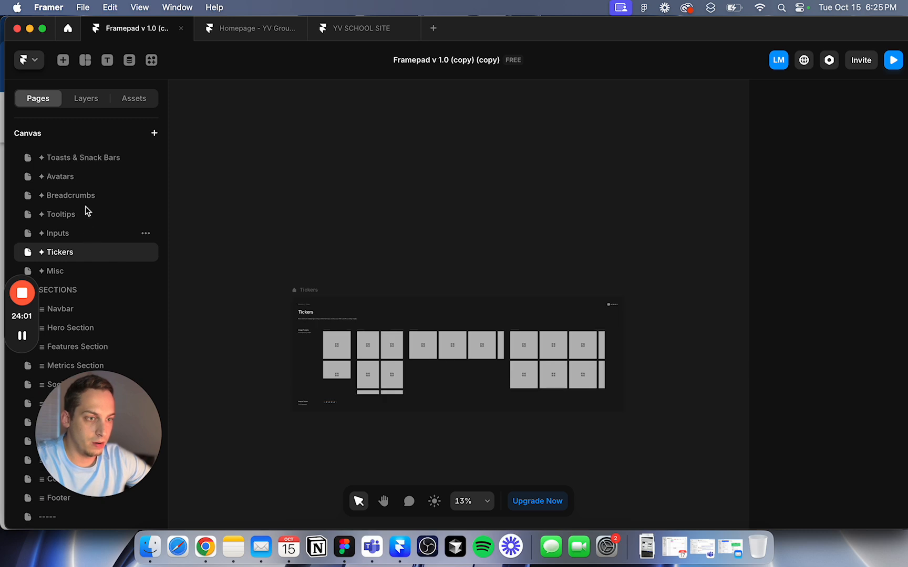
left_click(81, 224)
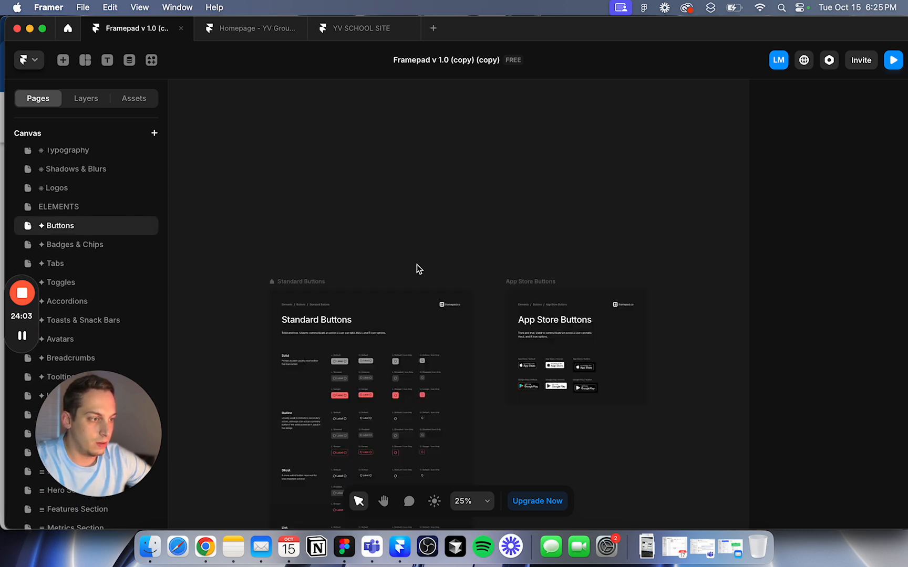
Step: Inspect a solid and a link button among the Standard Buttons, and switch to the YV SCHOOL SITE project
left_click(346, 326)
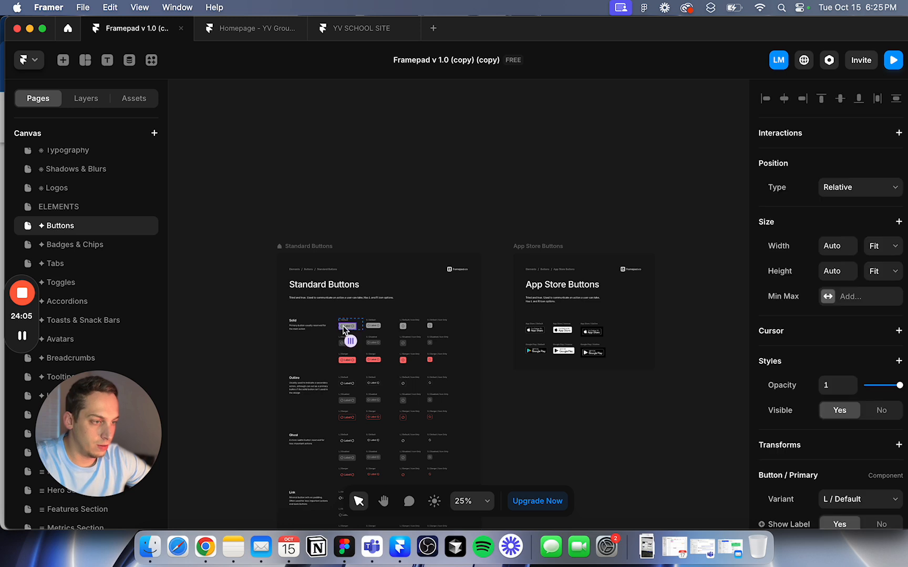
scroll(347, 326, "up", 1)
scroll(368, 335, "down", 3)
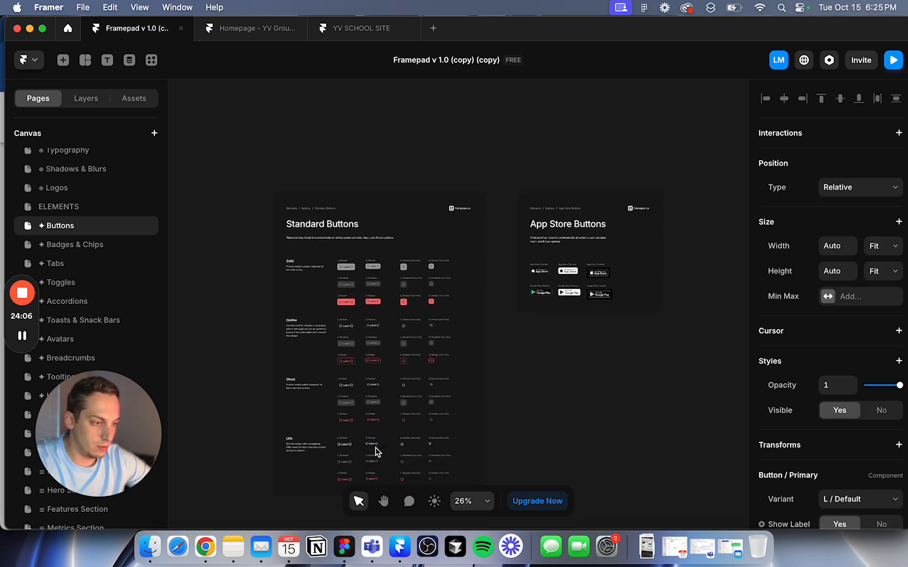
left_click(347, 442)
left_click(349, 29)
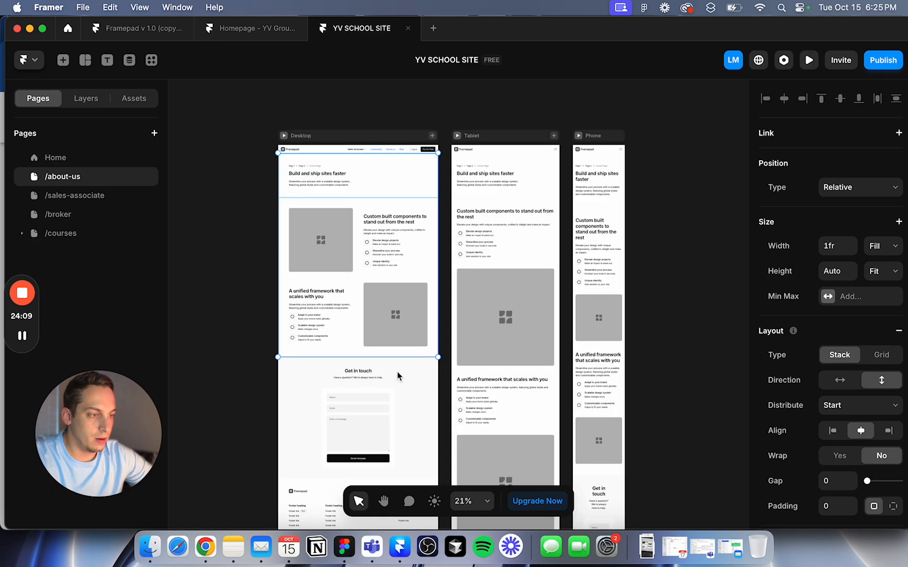
Step: Close the YV SCHOOL SITE project and paste the copied link button below Content in the Courses page's main stack in the YV Group School project
left_click(249, 29)
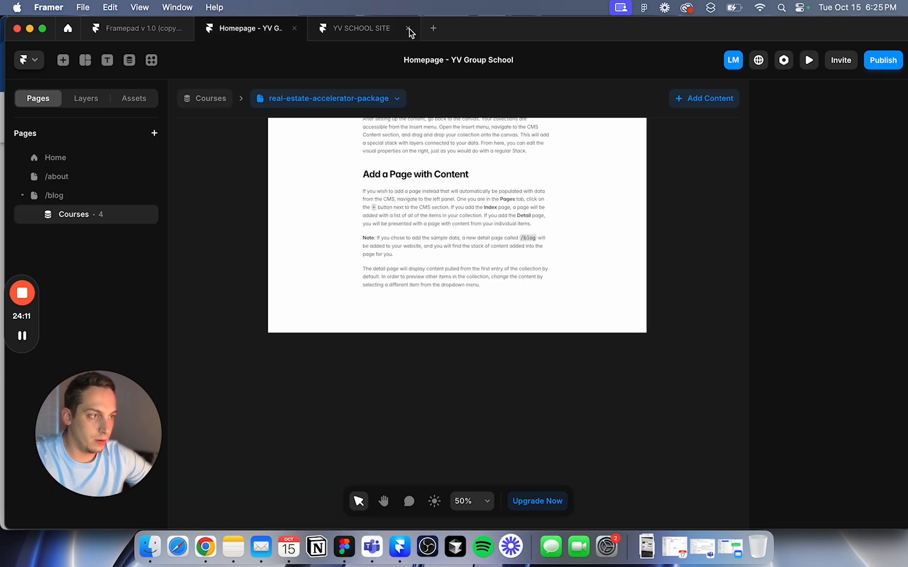
left_click(407, 27)
left_click(385, 258)
left_click(355, 286)
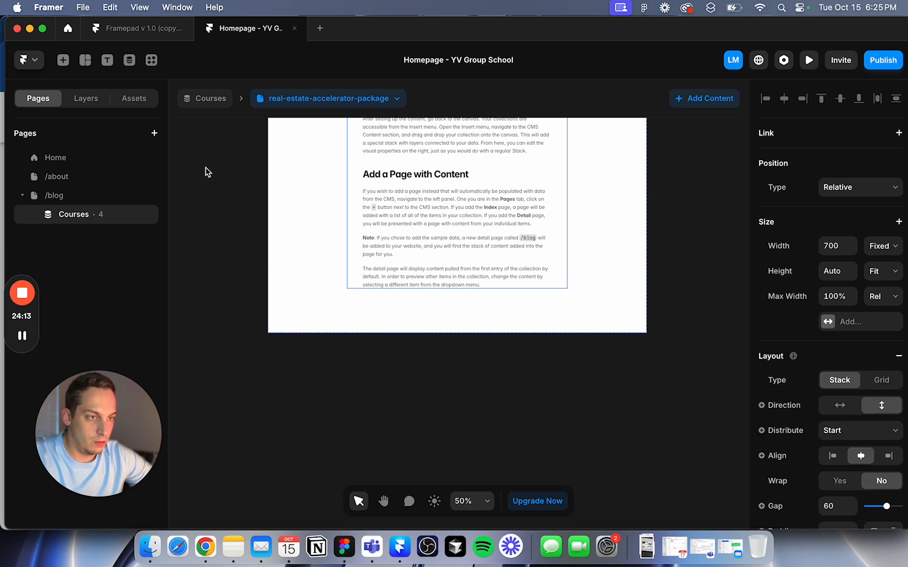
left_click(86, 99)
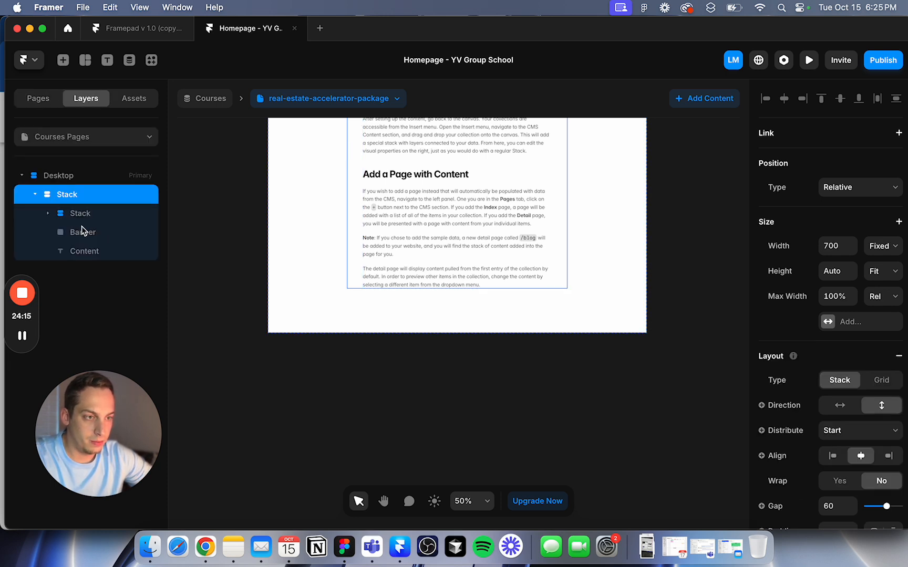
key("super+v")
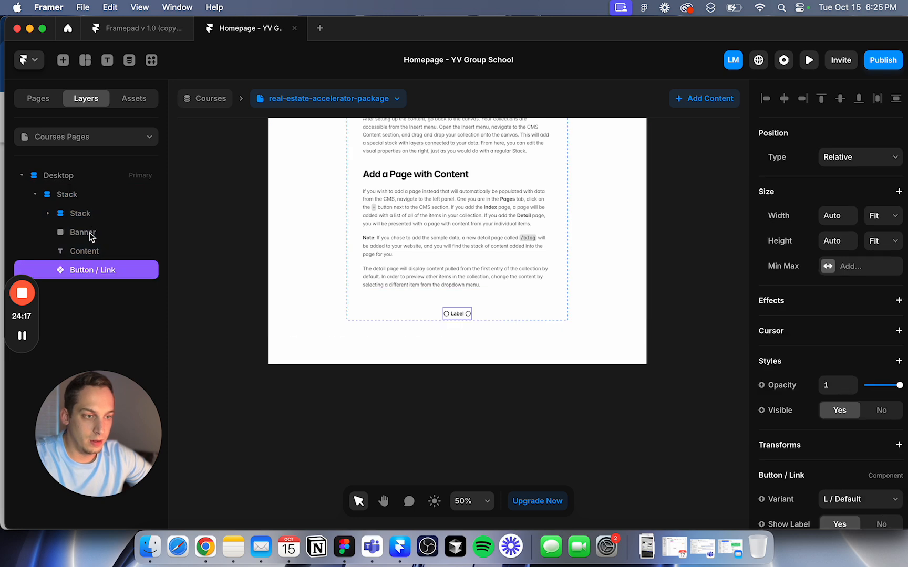
Step: Try the L / Danger variant on the pasted link button
left_click(862, 504)
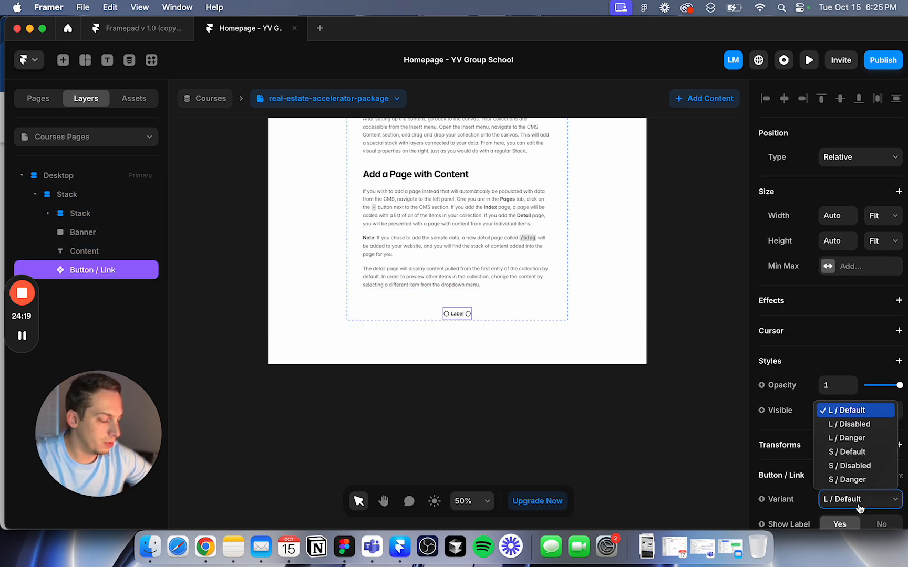
left_click(851, 441)
left_click(430, 390)
key("super+z")
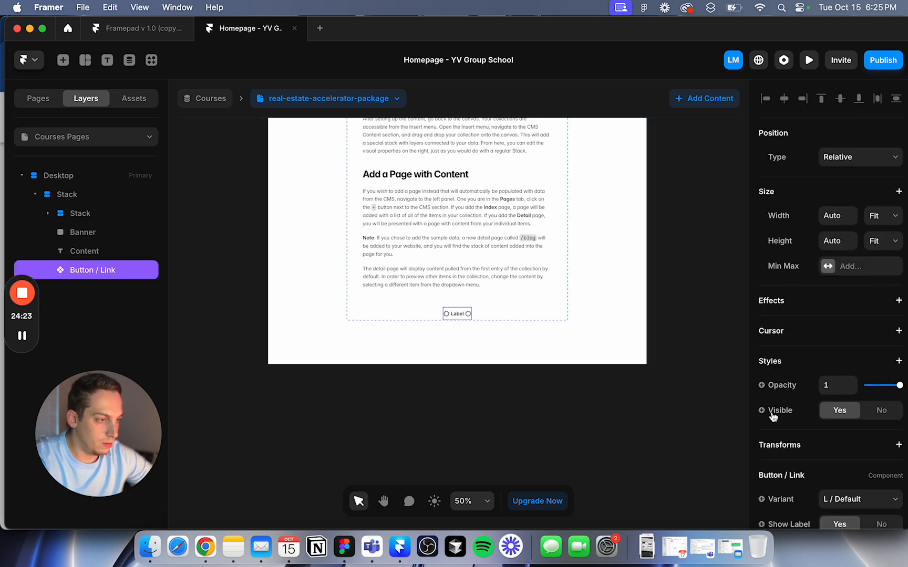
left_click(833, 497)
left_click(783, 442)
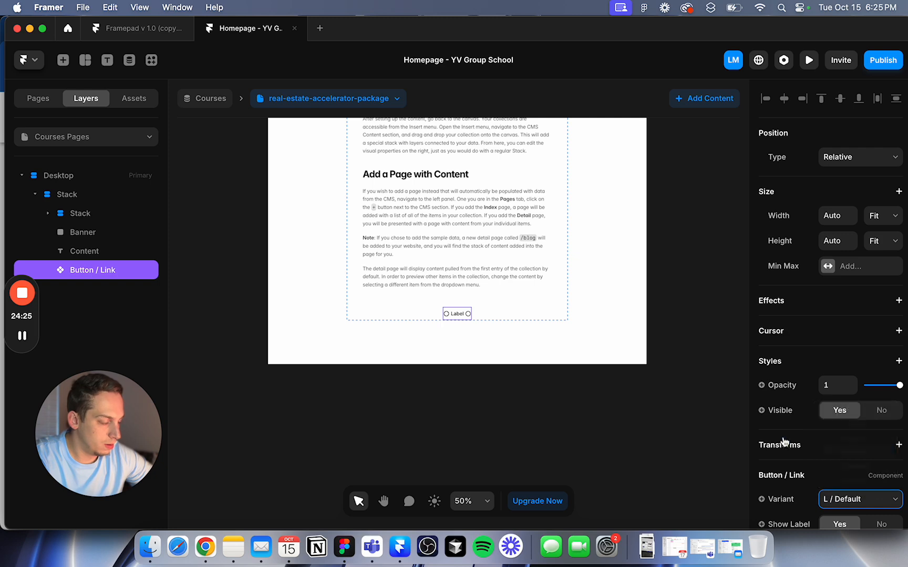
left_click(434, 428)
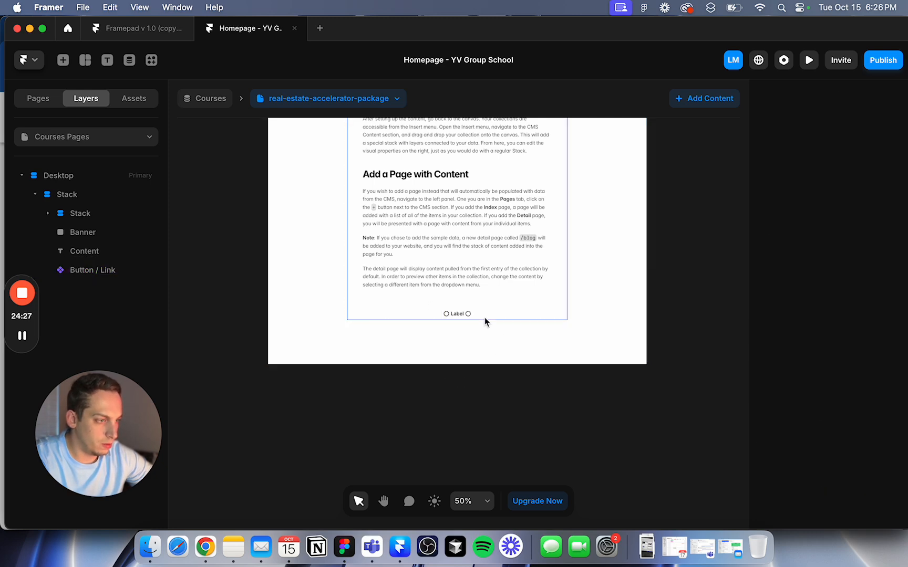
Step: Examine which Courses fields and conditions can be set as a variable for the link button's Link property
scroll(485, 322, "up", 5)
left_click(432, 311)
scroll(866, 421, "down", 5)
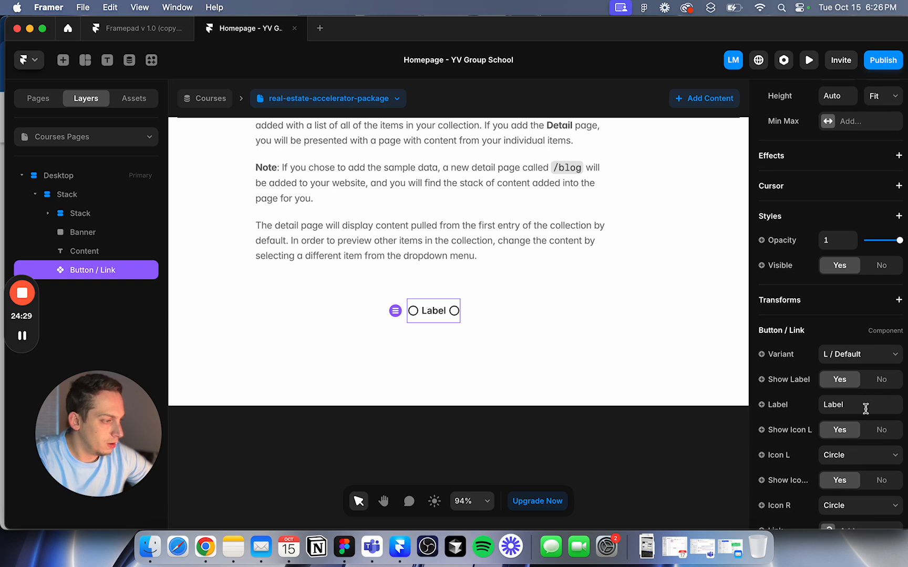
scroll(865, 409, "down", 5)
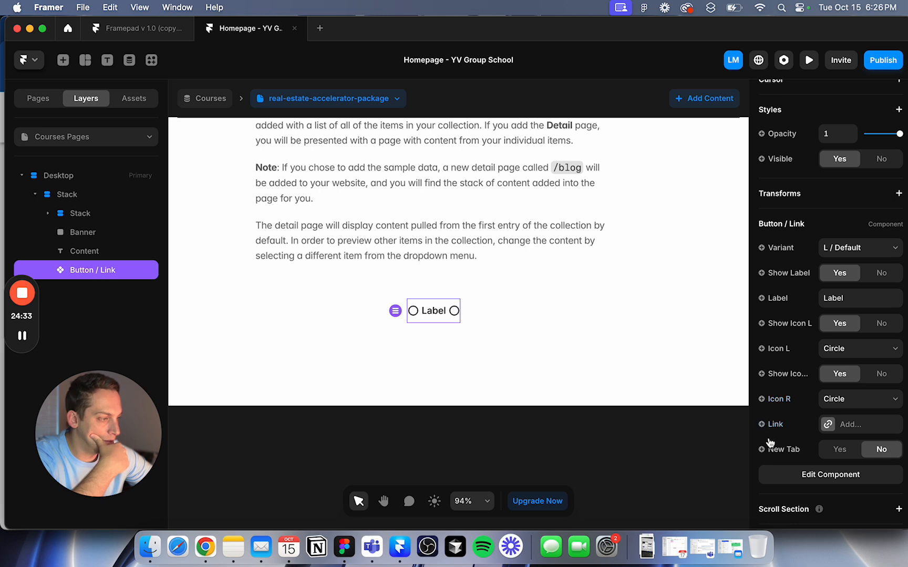
left_click(776, 423)
mouse_move(797, 474)
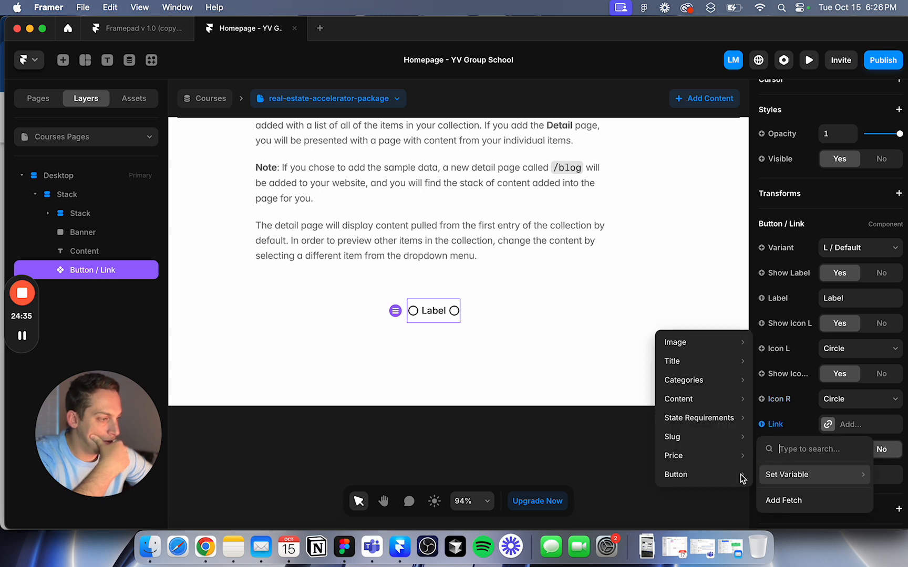
mouse_move(722, 386)
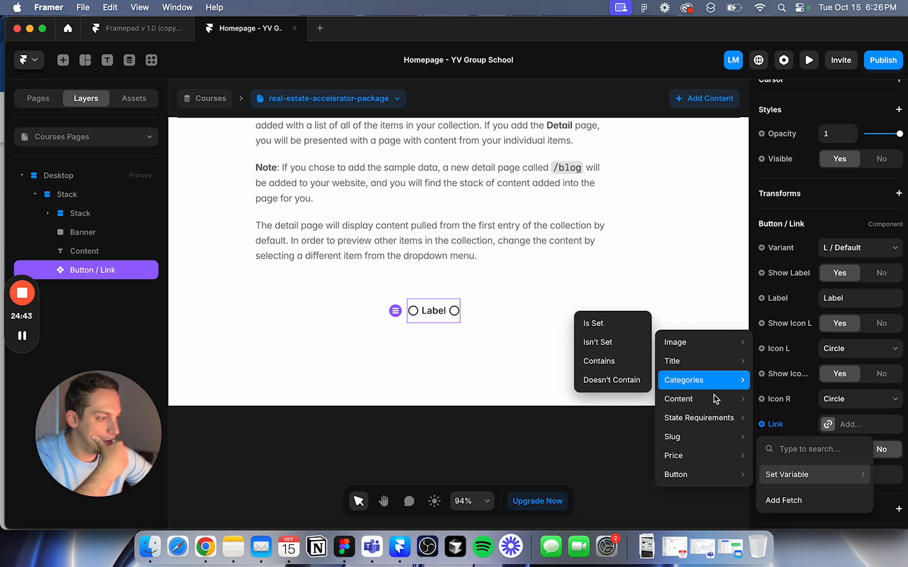
mouse_move(704, 419)
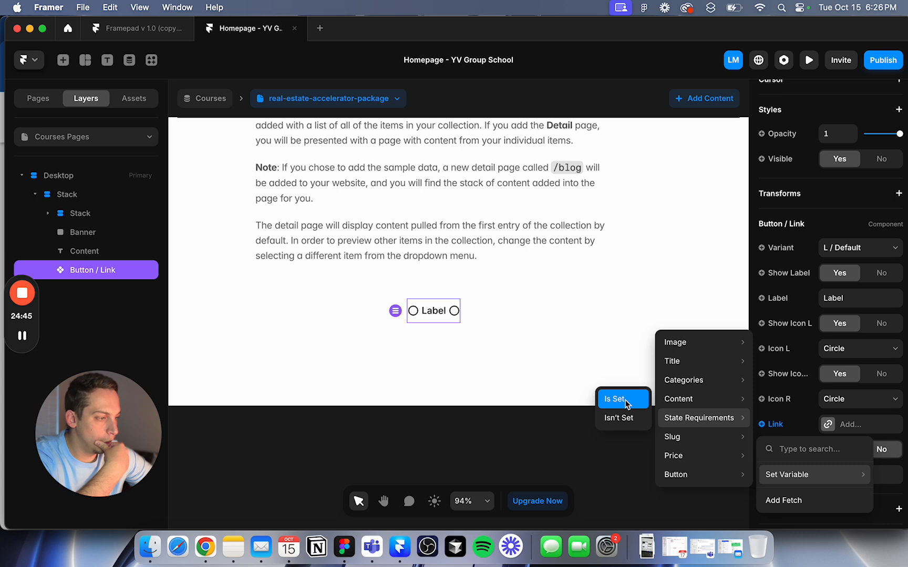
mouse_move(697, 344)
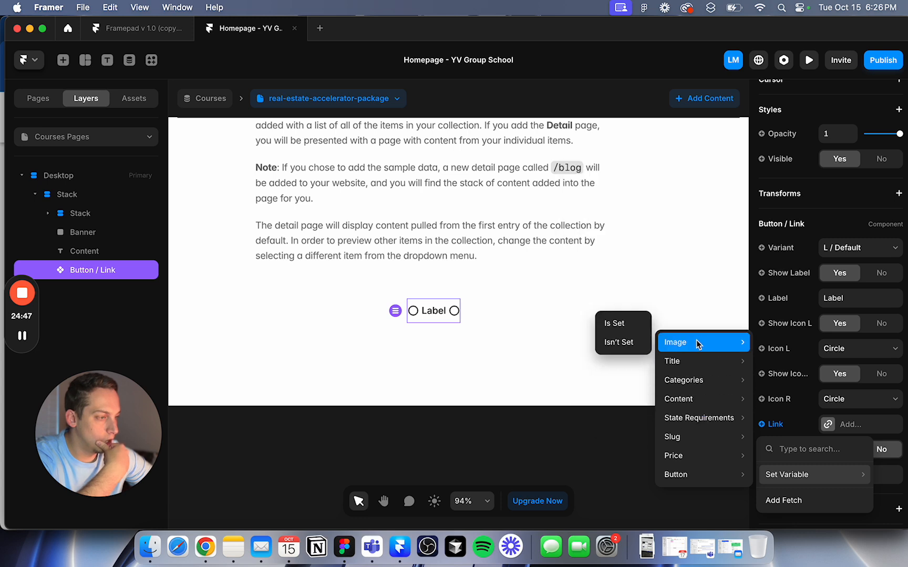
left_click(633, 426)
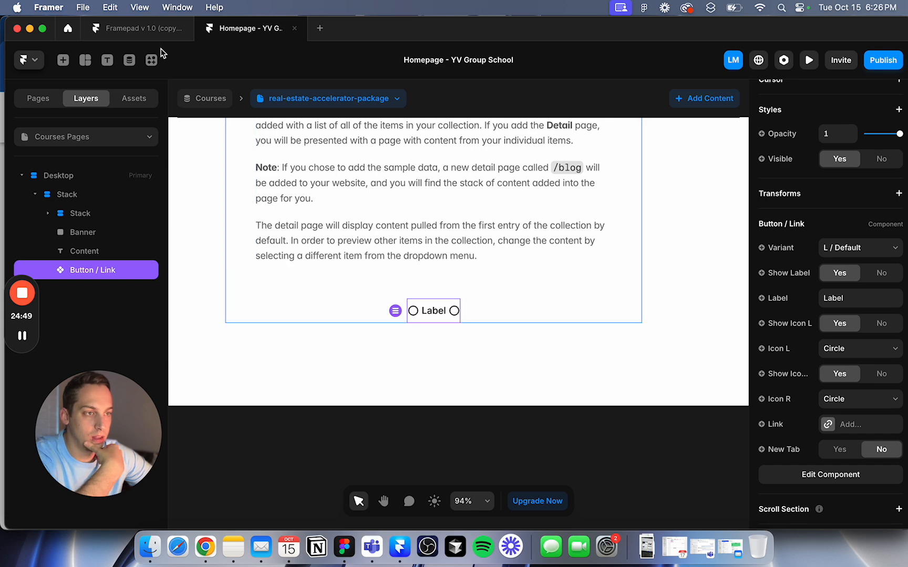
Step: Open the Courses collection in the CMS and remove its Button toggle field
left_click(216, 99)
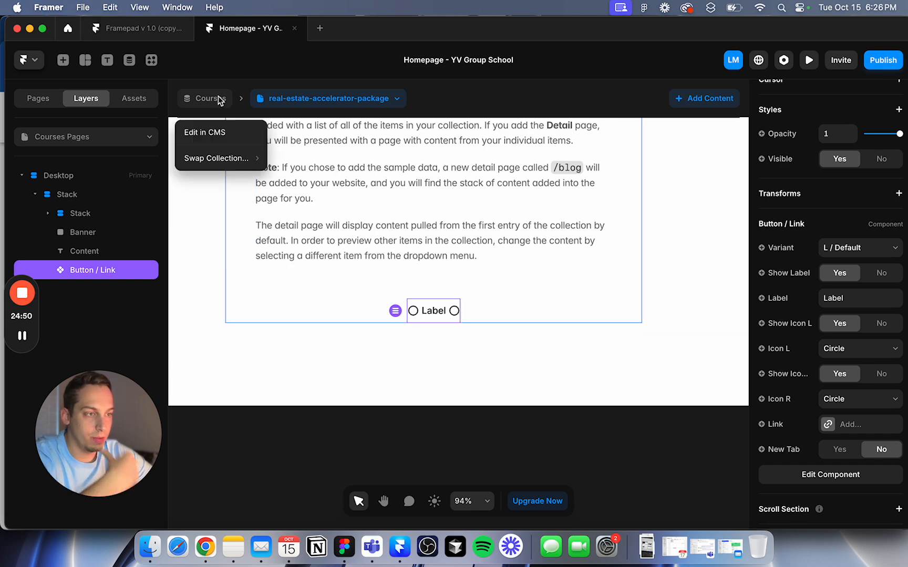
left_click(215, 132)
scroll(554, 346, "down", 15)
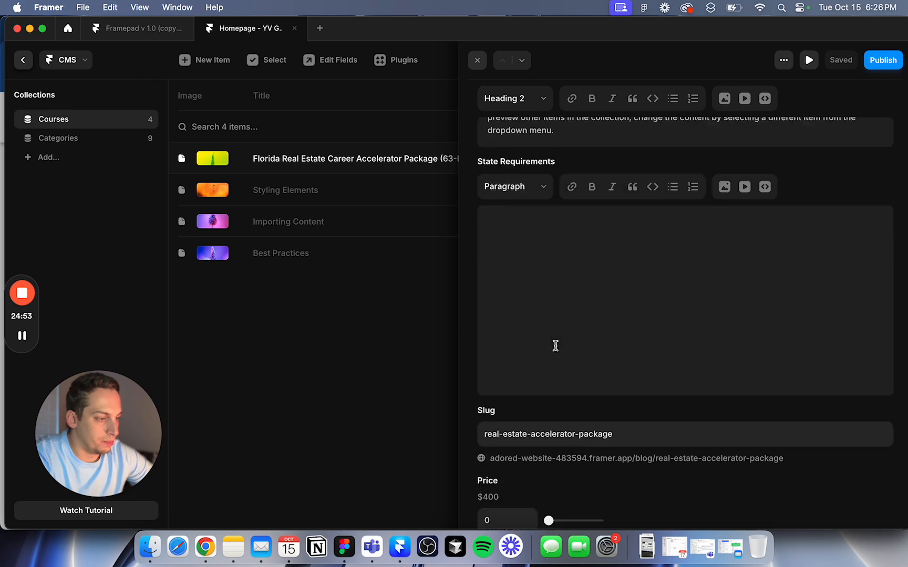
scroll(524, 332, "up", 15)
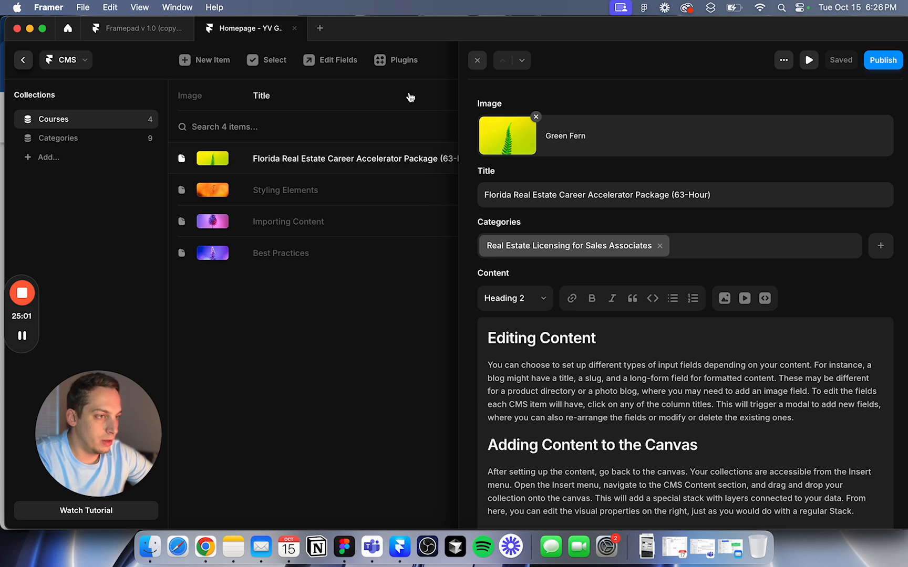
left_click(331, 60)
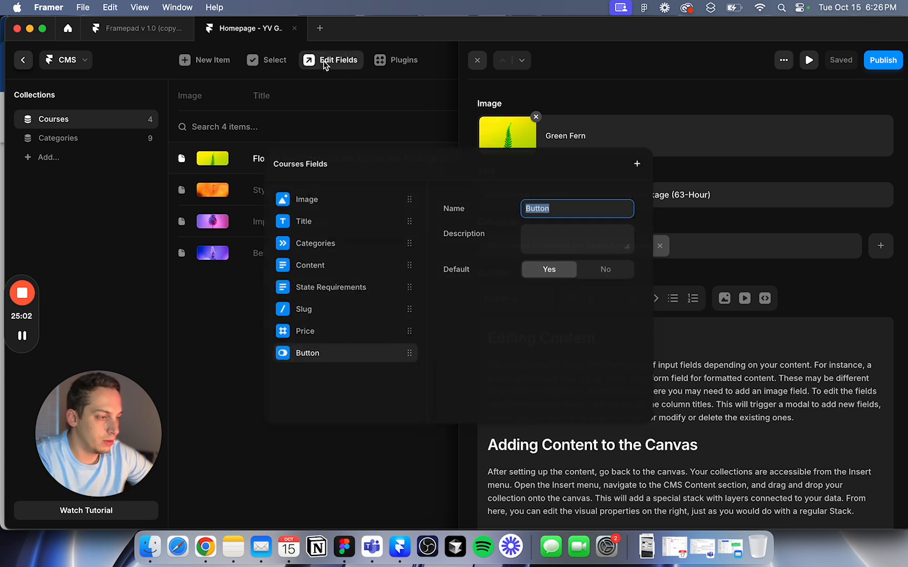
left_click(405, 349)
left_click(410, 354)
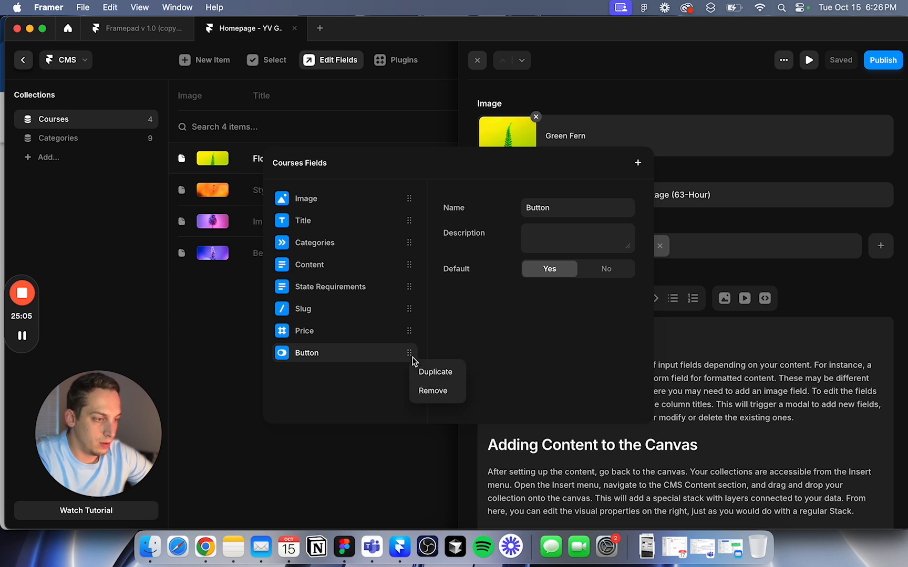
left_click(432, 396)
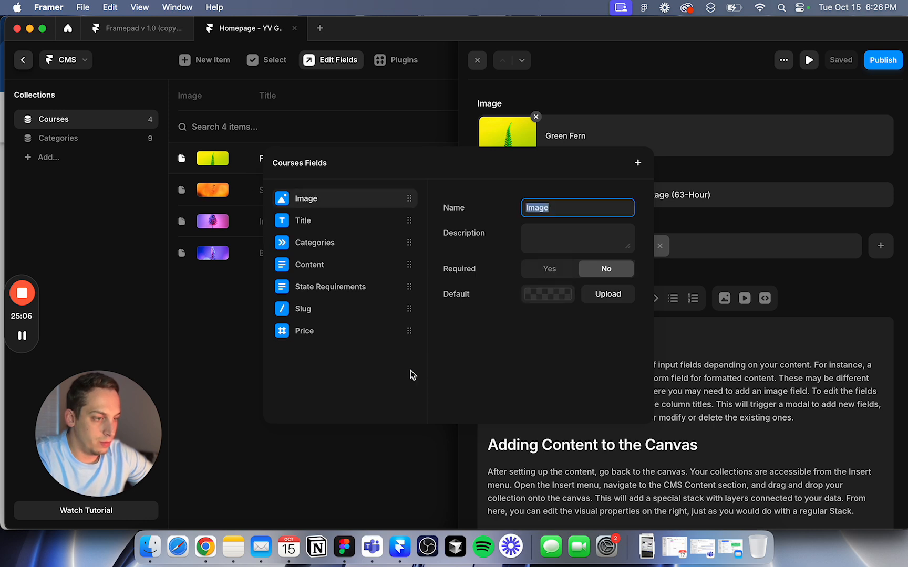
Step: Add a text field named Checkout Link to the Courses collection
left_click(637, 164)
left_click(671, 213)
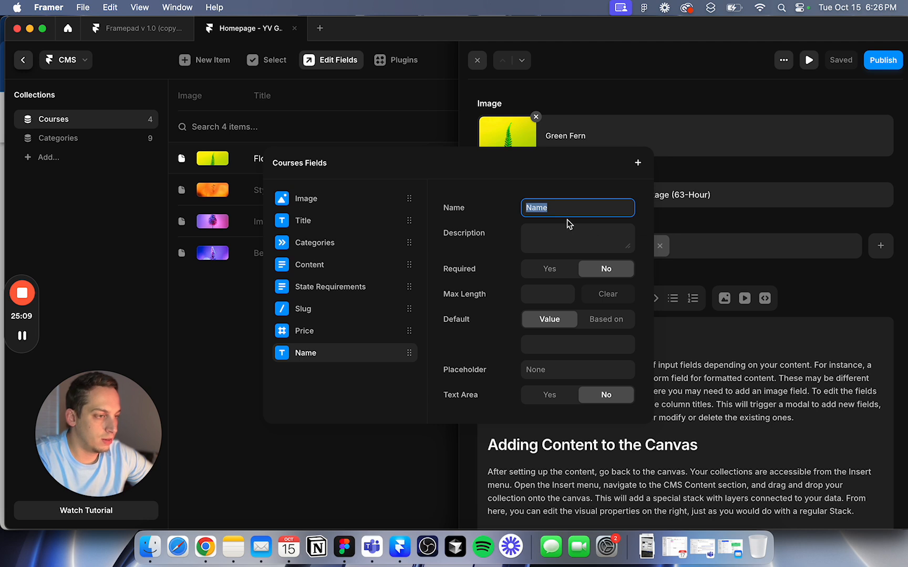
type("Link")
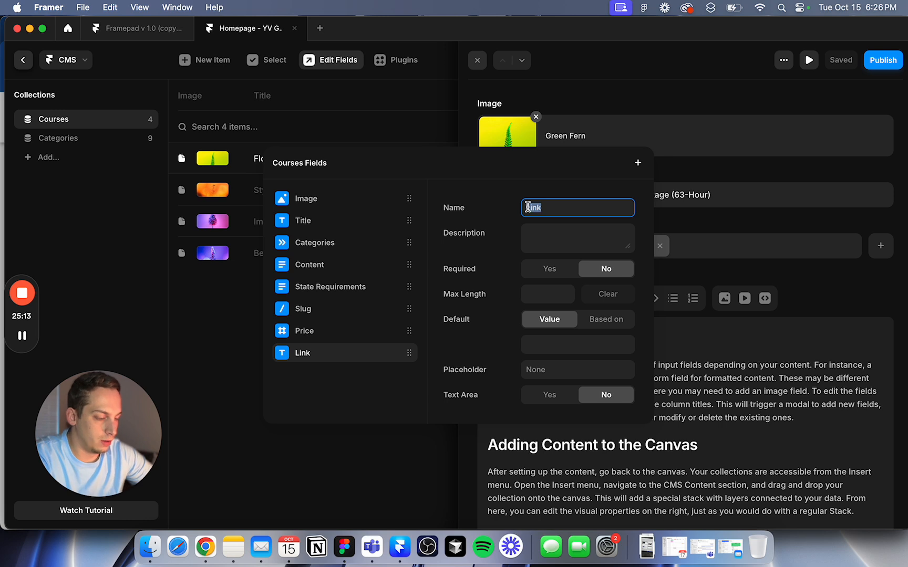
type("Checkout")
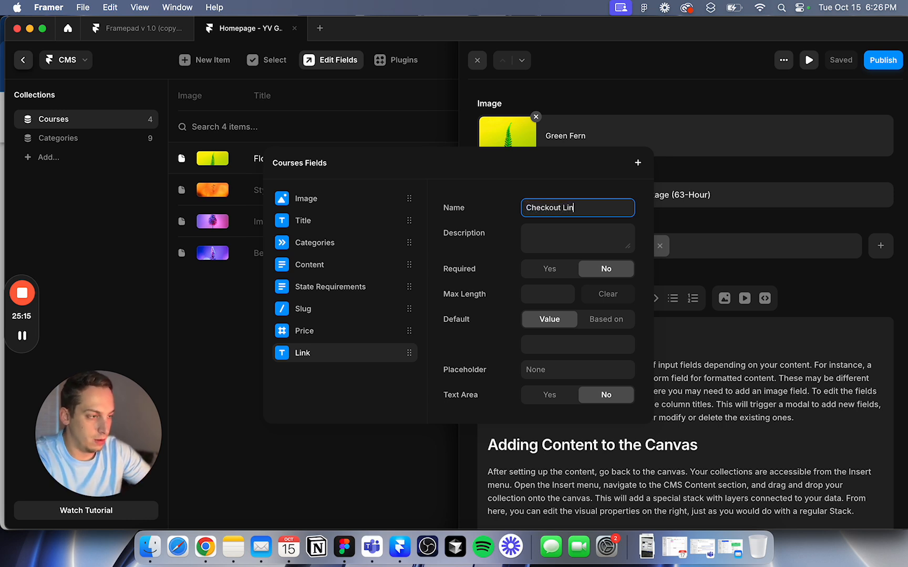
type(" Link")
left_click(749, 328)
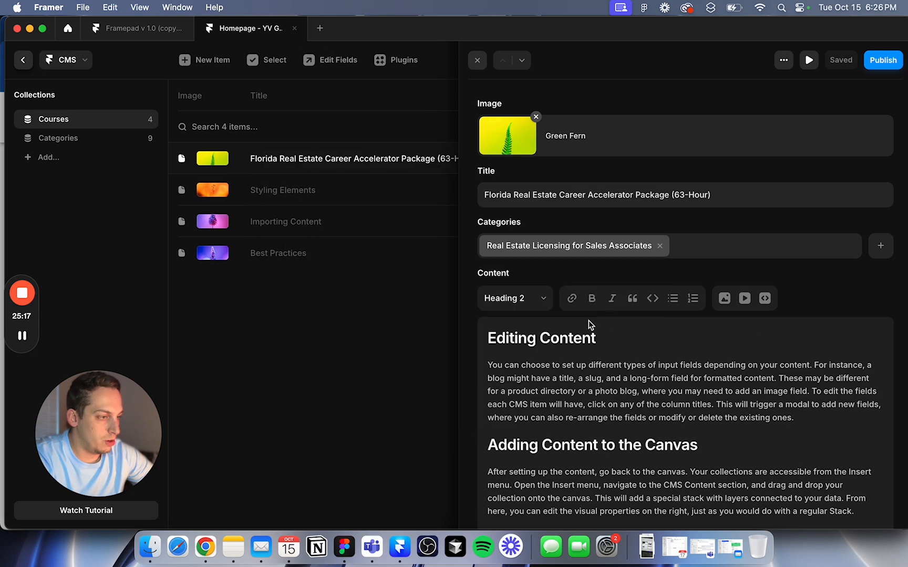
Step: Copy the Florida Real Estate Career Accelerator Package product page URL from Chrome into the course item's Checkout Link in Framer and close the item
scroll(588, 321, "down", 10)
left_click(518, 496)
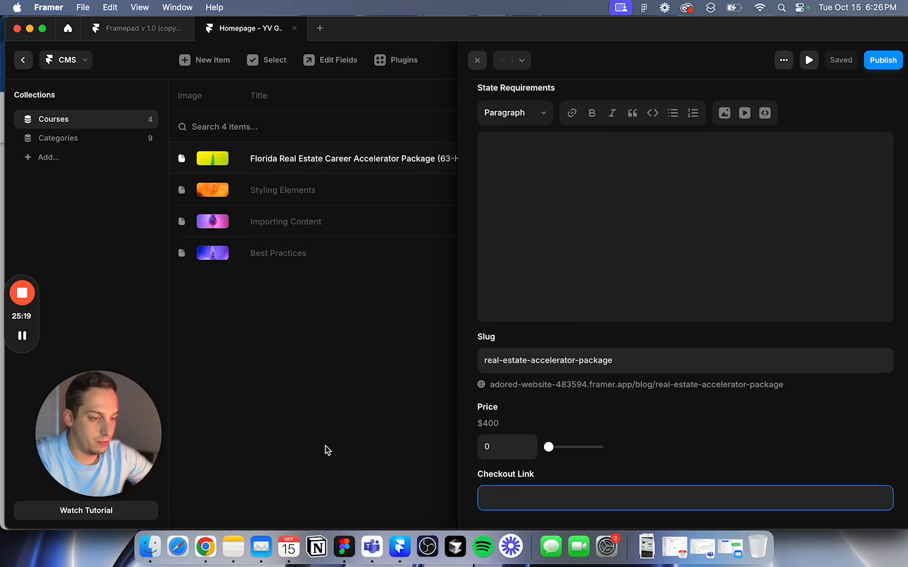
left_click(205, 547)
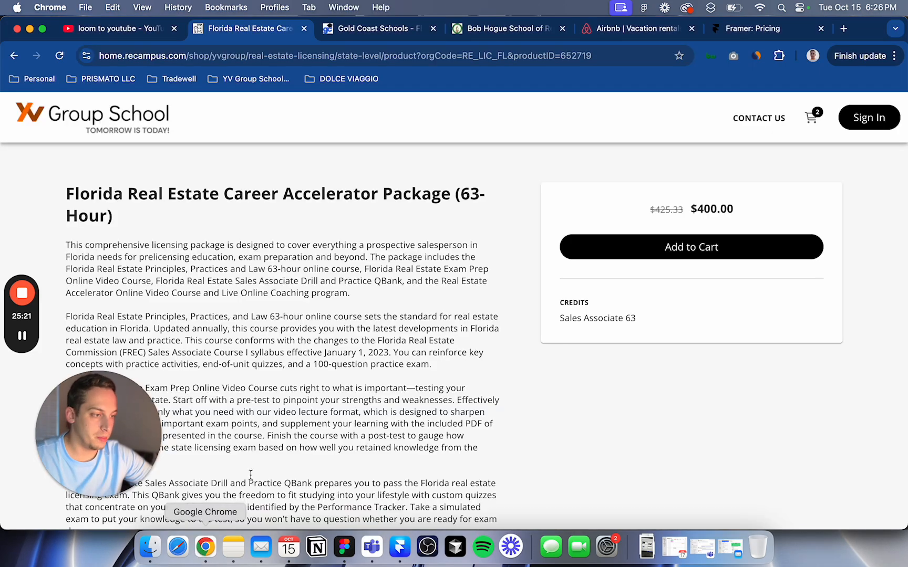
scroll(452, 374, "down", 10)
scroll(452, 375, "up", 10)
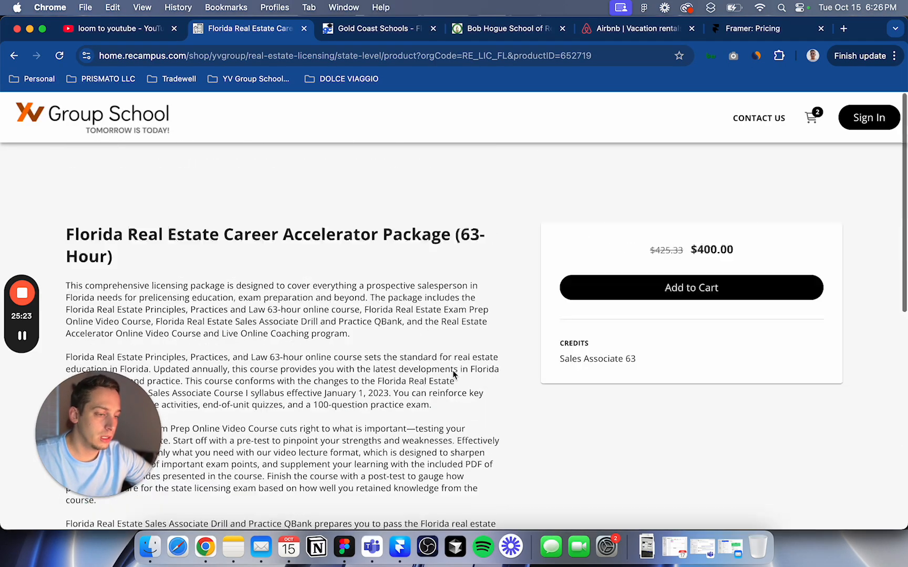
left_click(170, 56)
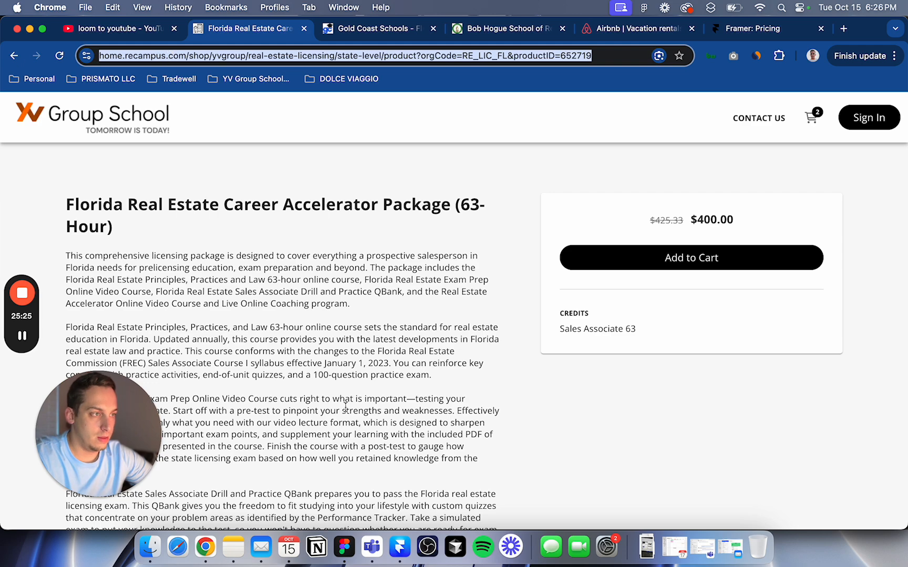
key("ctrl+Up")
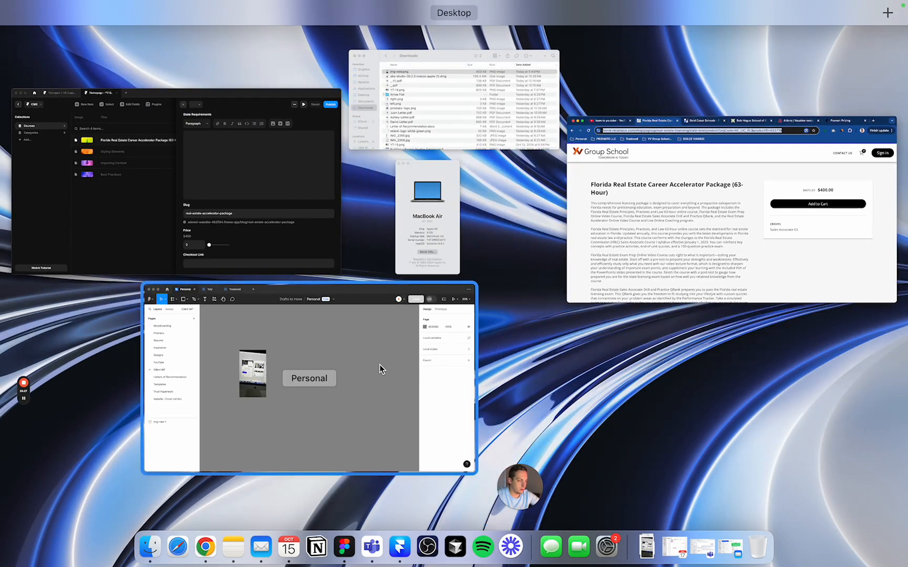
left_click(253, 173)
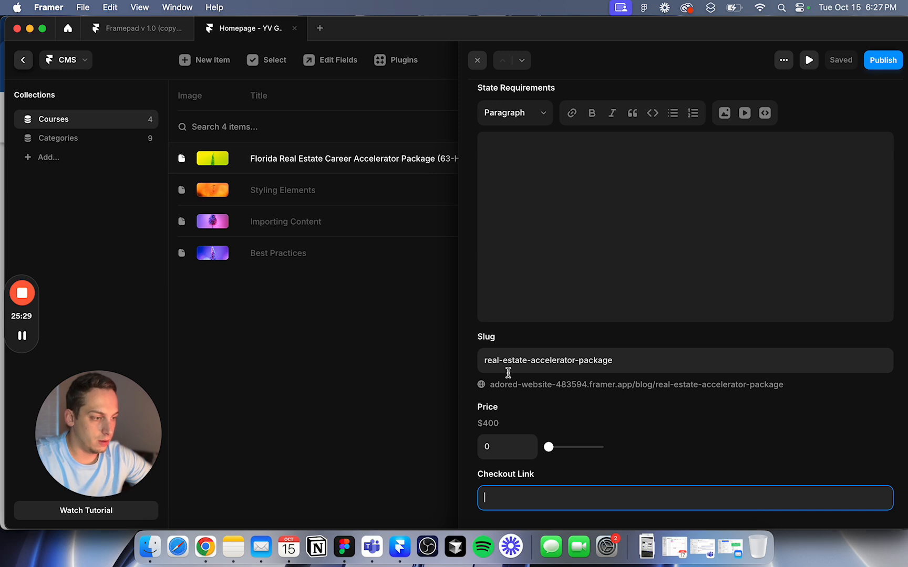
type("https://home.recampus.com/shop/yvgroup/real-estate-licensing/state-level/product?orgCode=RE_LIC_FL&productID=552719")
left_click(474, 477)
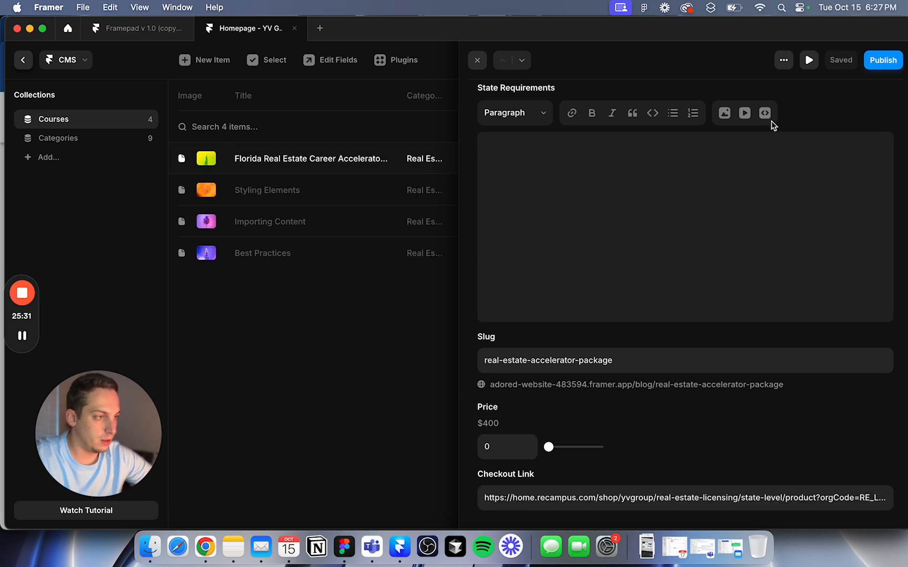
left_click(478, 62)
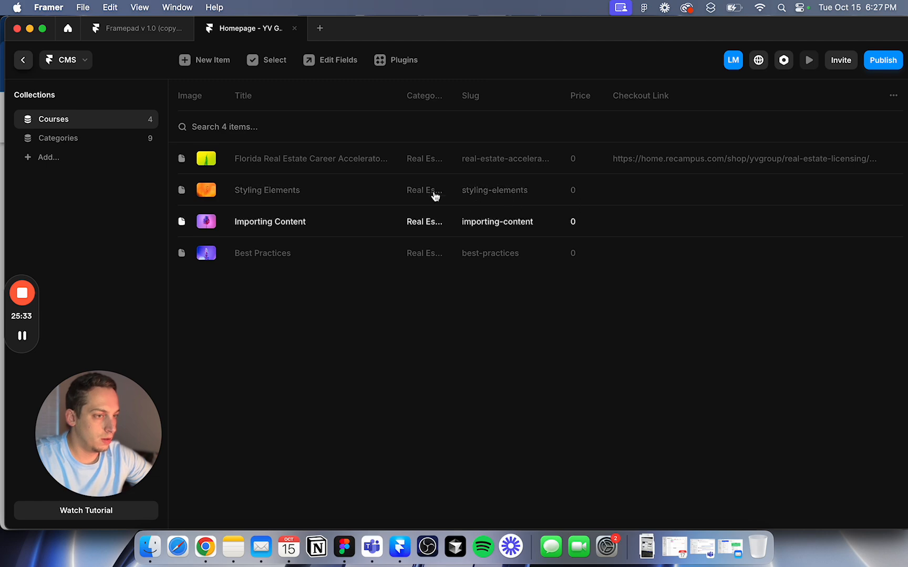
Step: Open the Florida Real Estate Career Accelerator Package course item and try setting its numeric Price to 100 with the slider
left_click(577, 157)
scroll(654, 365, "down", 5)
scroll(657, 362, "down", 6)
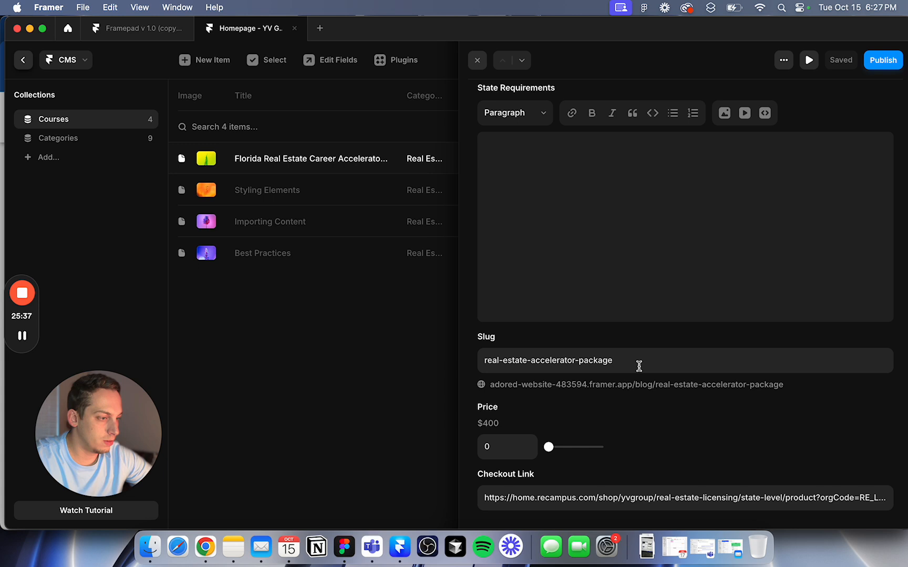
left_click(514, 444)
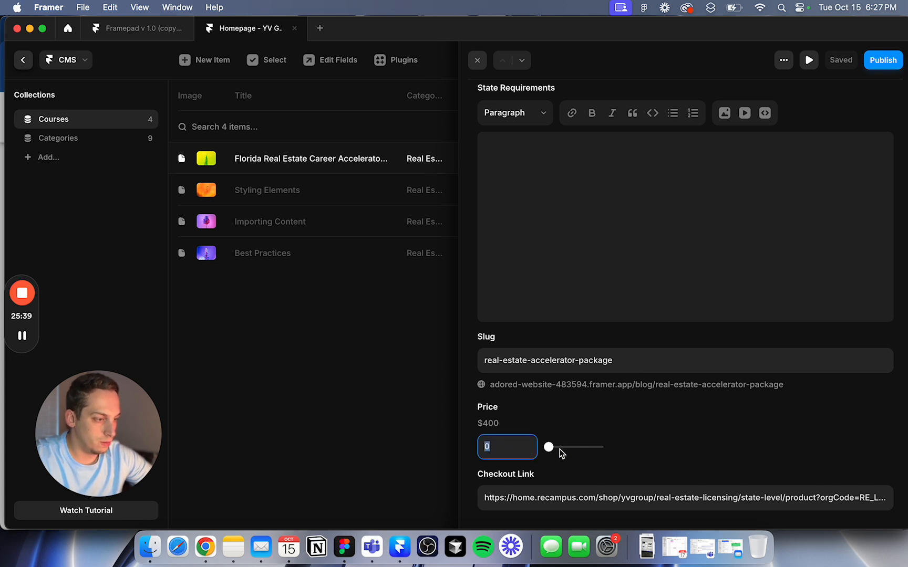
left_click_drag(561, 453, 605, 451)
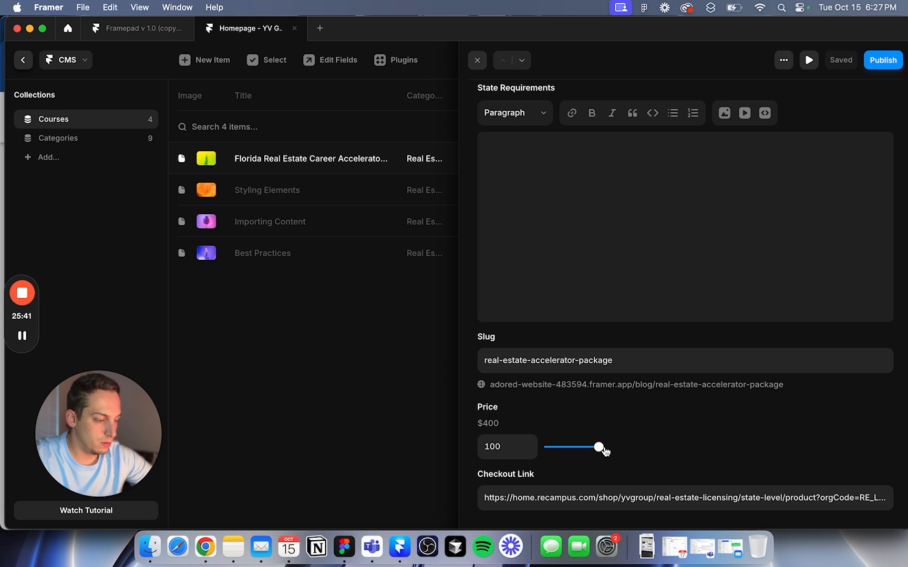
left_click(508, 444)
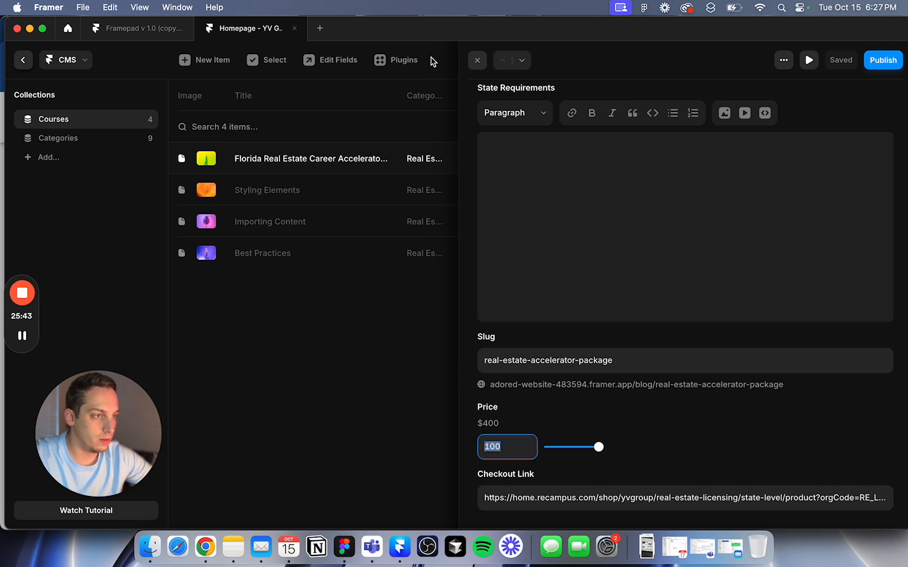
Step: Delete the number-type Price field from the Courses collection's fields
left_click(330, 59)
left_click(352, 349)
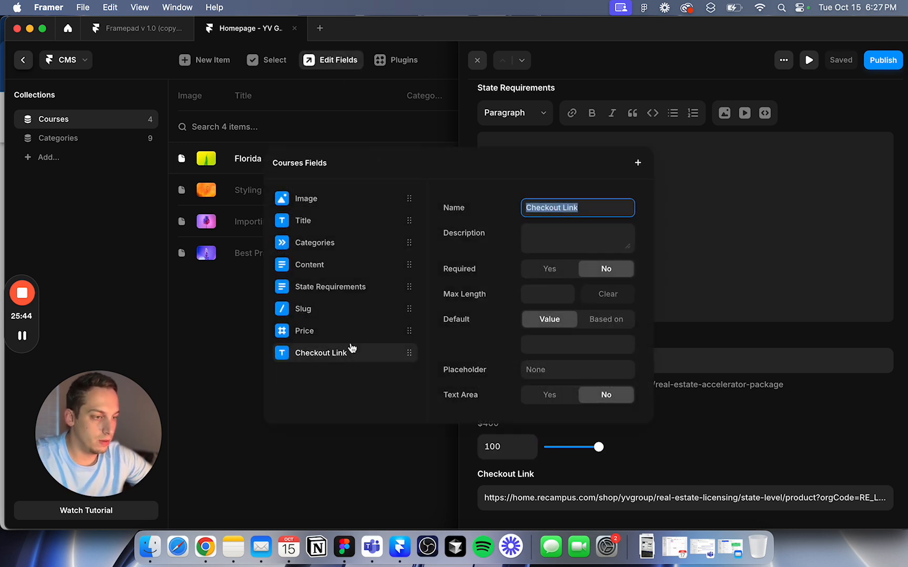
left_click(416, 329)
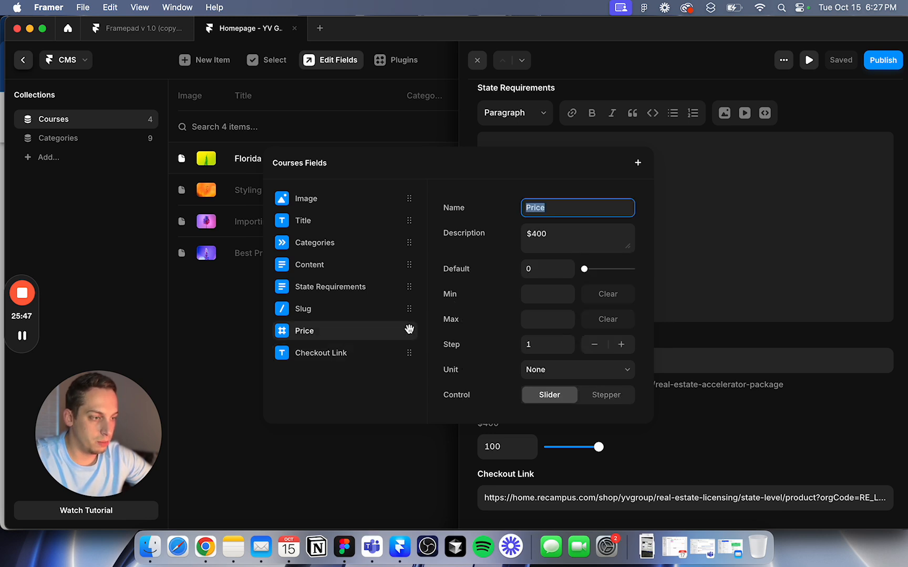
left_click(410, 330)
left_click(425, 363)
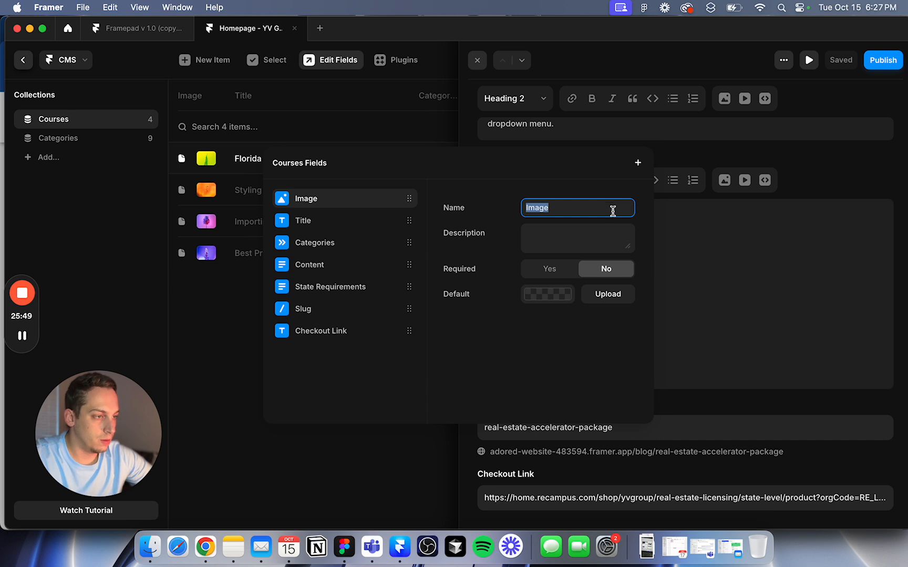
Step: Add a plain text field named Price to the Courses collection and place it directly above Checkout Link
left_click(636, 164)
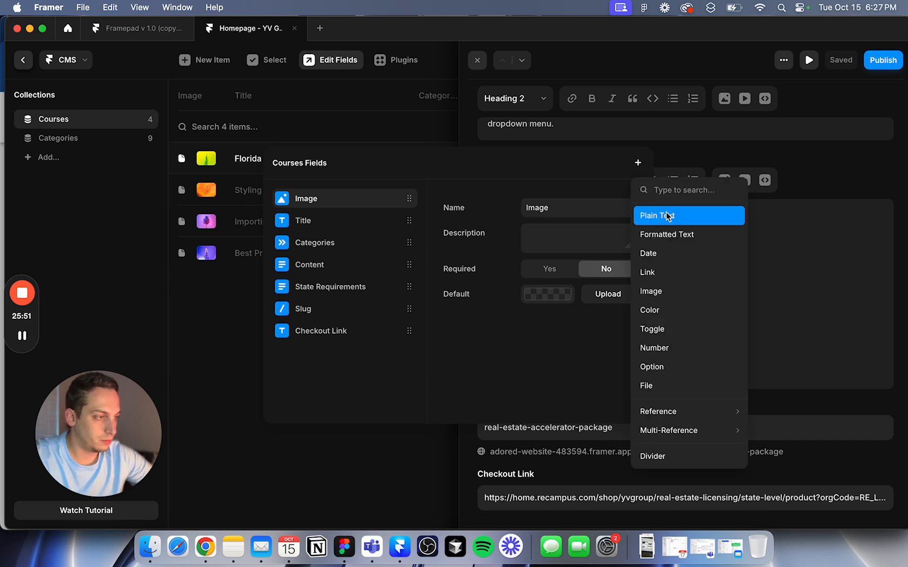
left_click(714, 215)
type("Price")
left_click(573, 232)
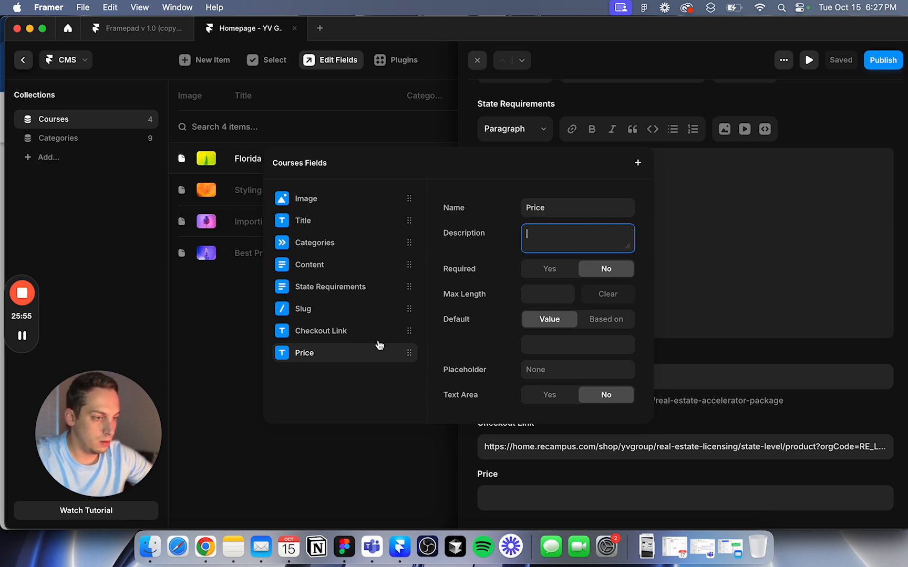
left_click_drag(407, 351, 406, 327)
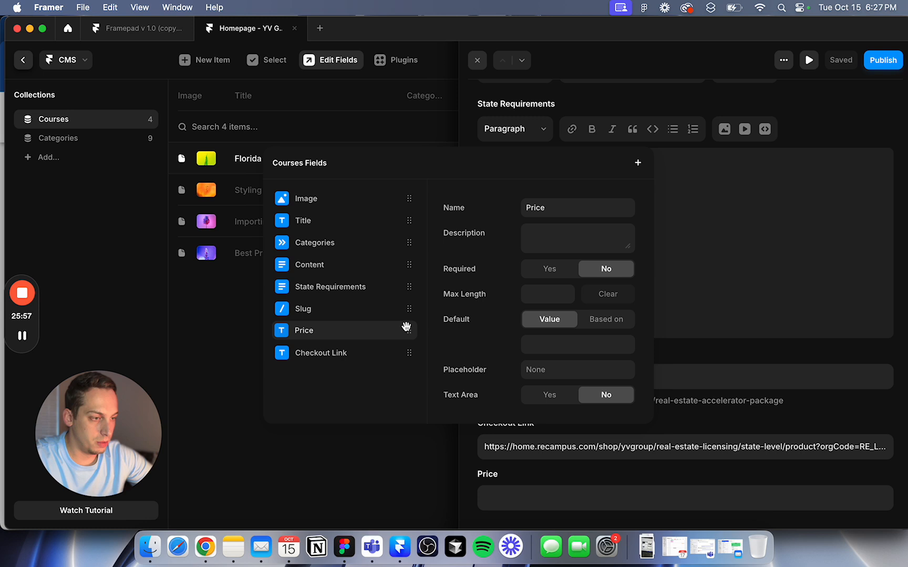
left_click(671, 337)
Step: Set the Price of the Florida Real Estate Career Accelerator Package course to $400
left_click(545, 455)
type("$")
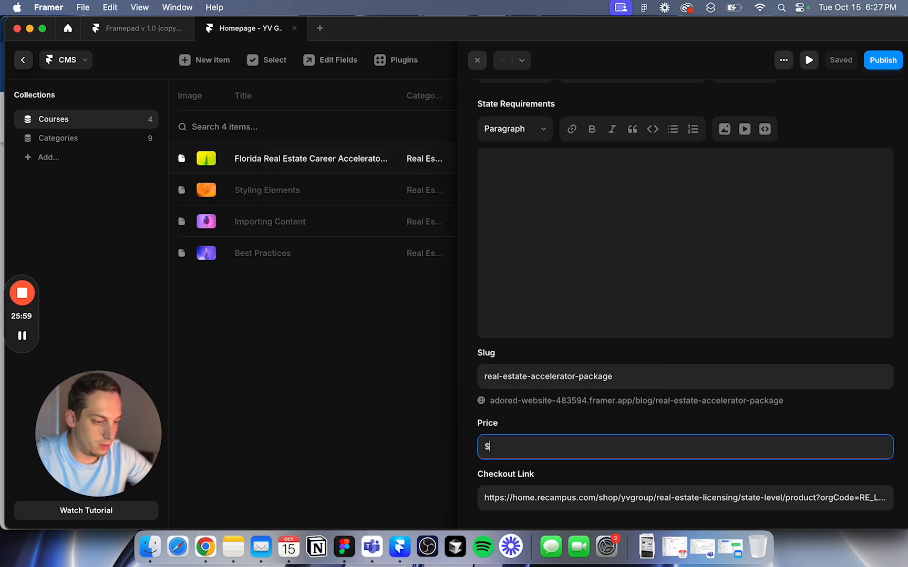
type("400")
left_click(505, 415)
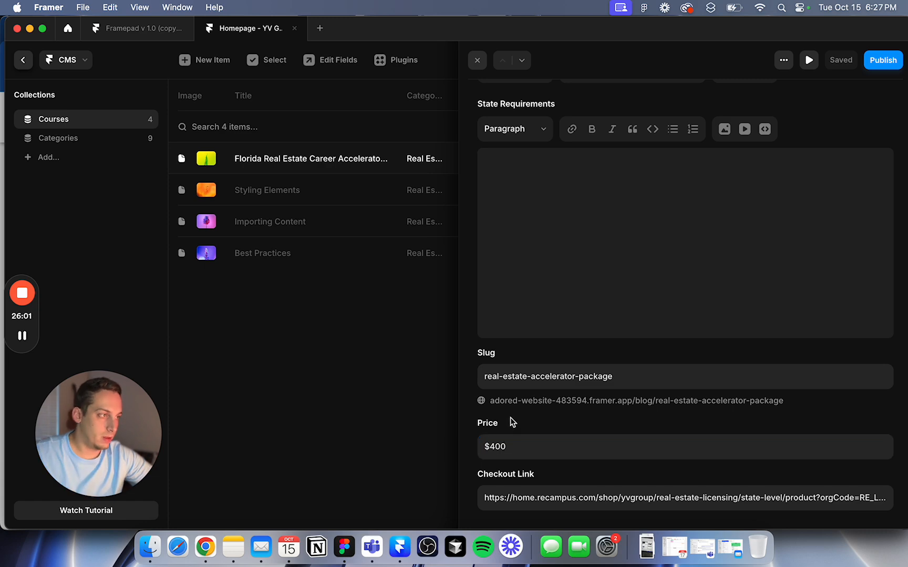
Step: Publish the latest changes as an update to the site's existing framer.app address
scroll(577, 363, "up", 15)
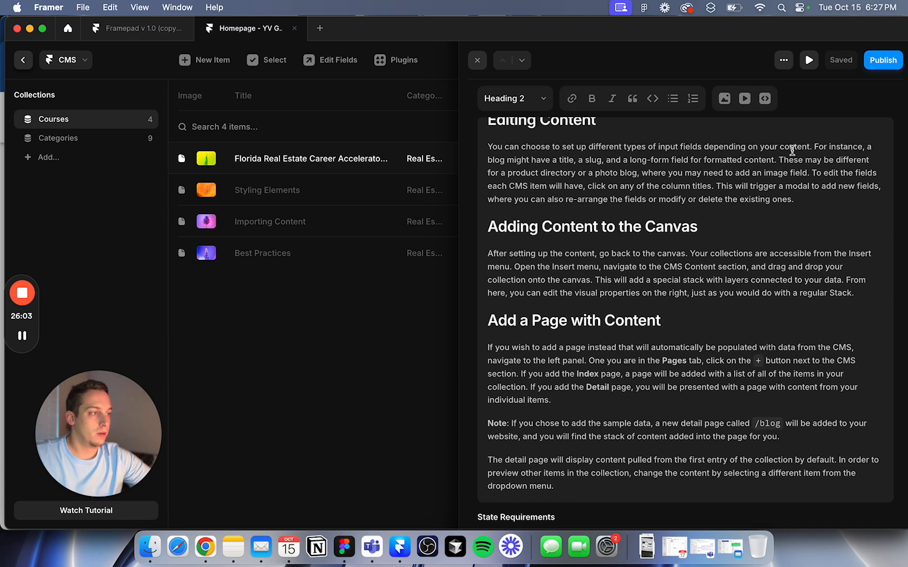
left_click(877, 62)
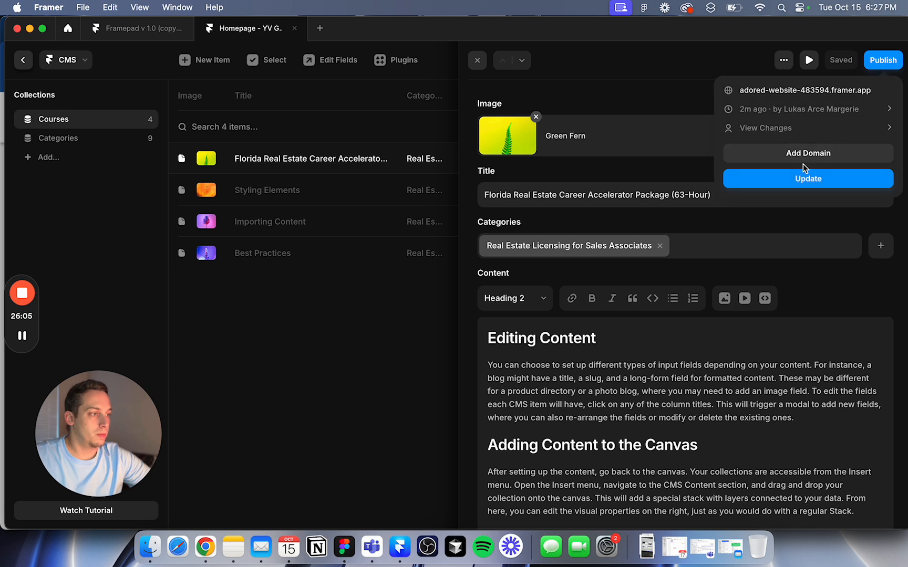
left_click(799, 179)
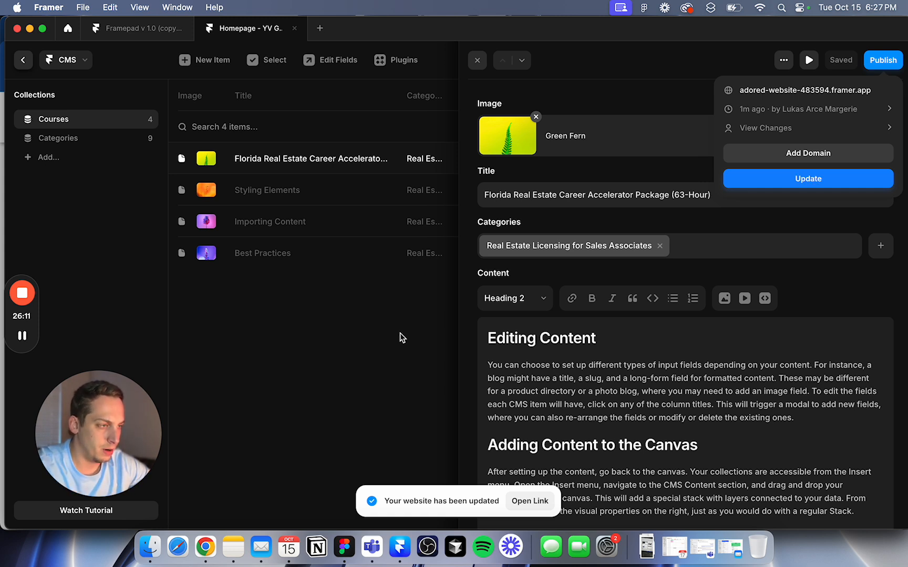
Step: Return to the course detail page and set the link button's Link to the Price variable with a Convert transform
left_click(24, 61)
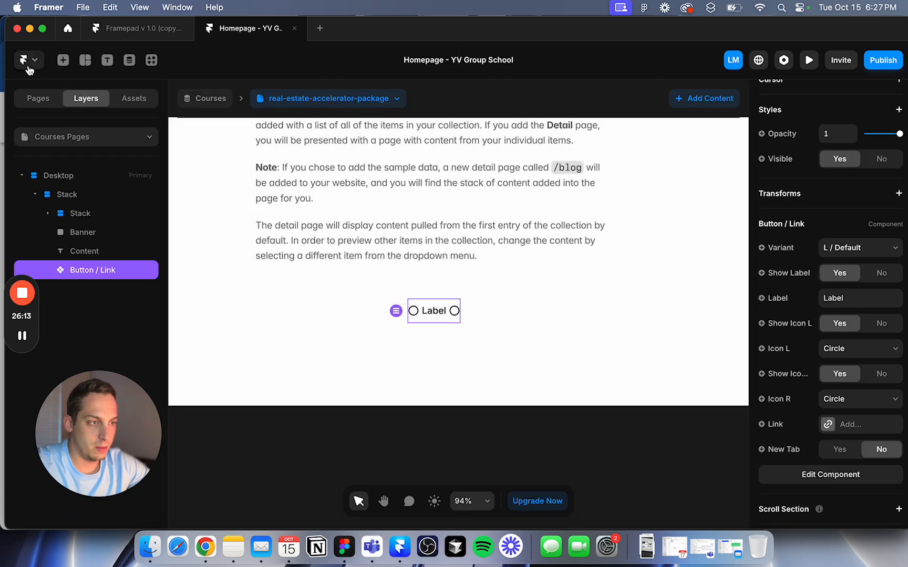
left_click(762, 424)
mouse_move(796, 482)
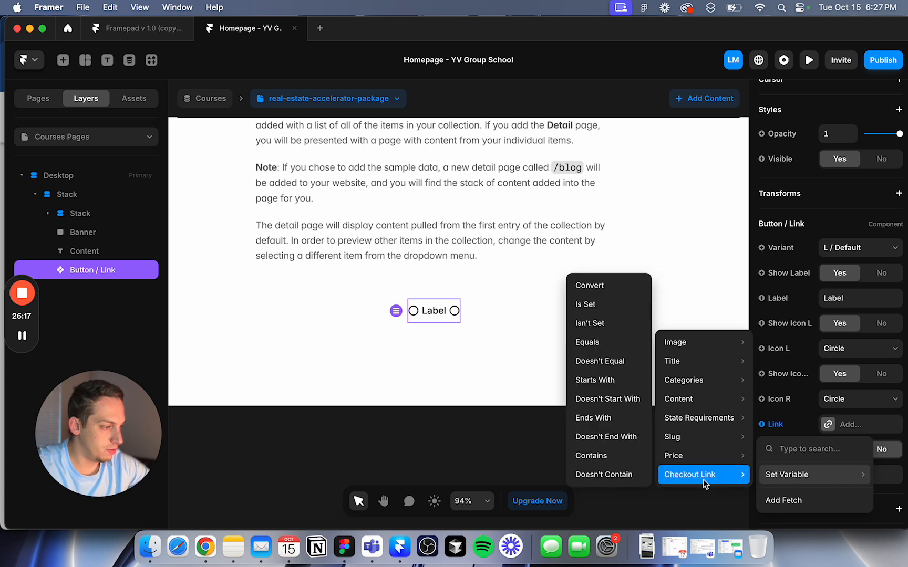
mouse_move(703, 467)
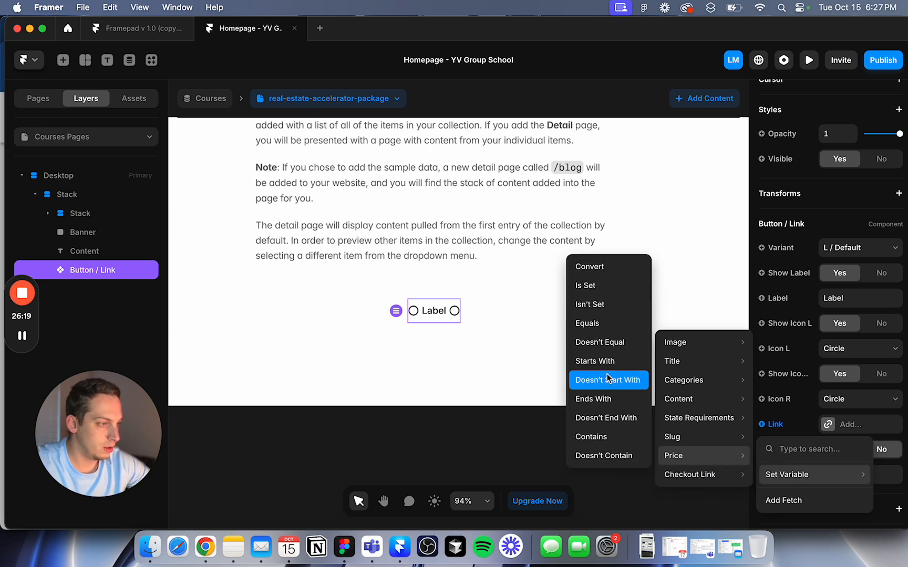
left_click(602, 269)
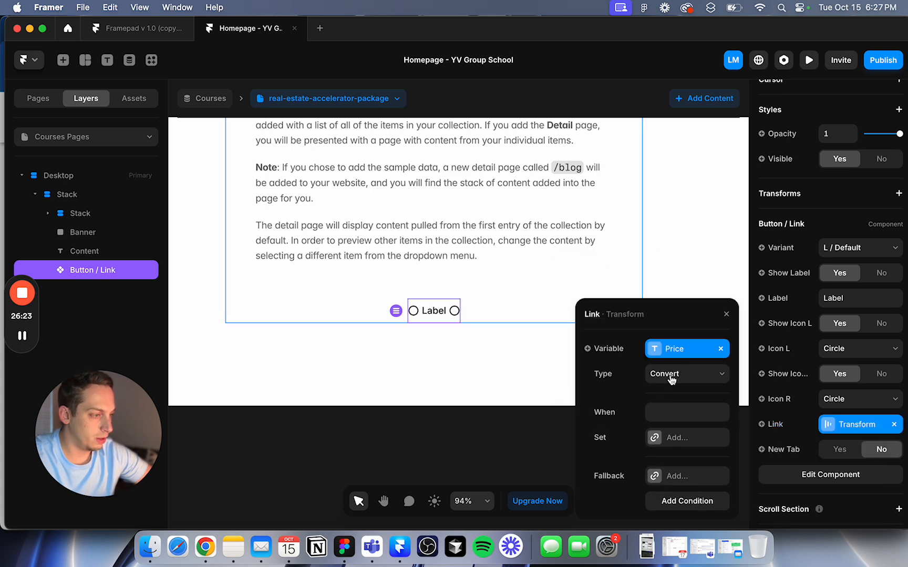
left_click(529, 450)
Step: Preview the course detail page, try the link button below the content, and exit the preview
scroll(529, 450, "down", 5)
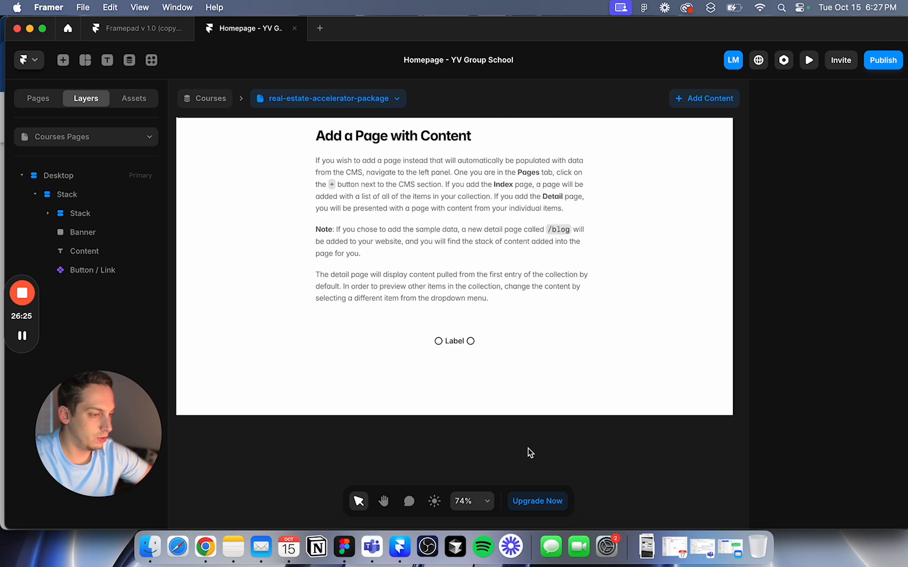
scroll(292, 344, "down", 3)
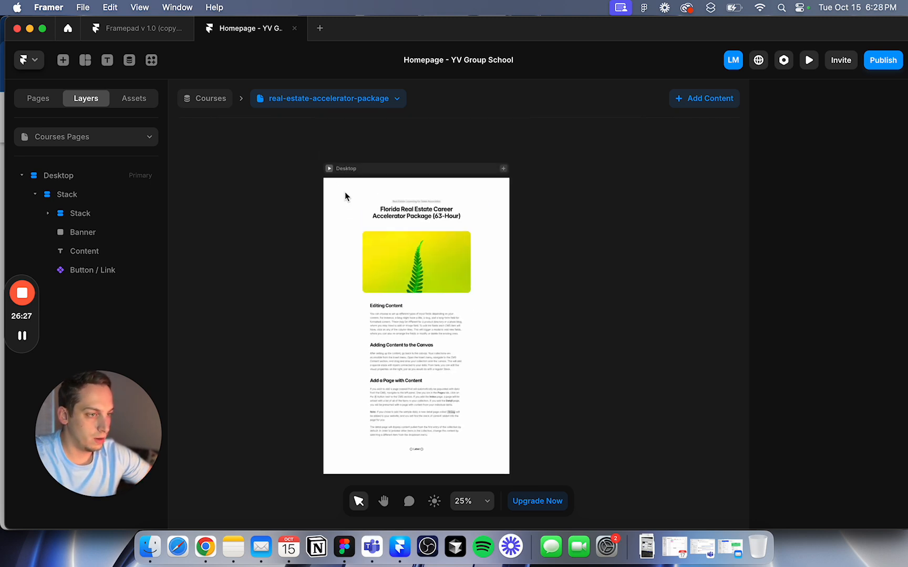
left_click(332, 171)
scroll(400, 400, "down", 10)
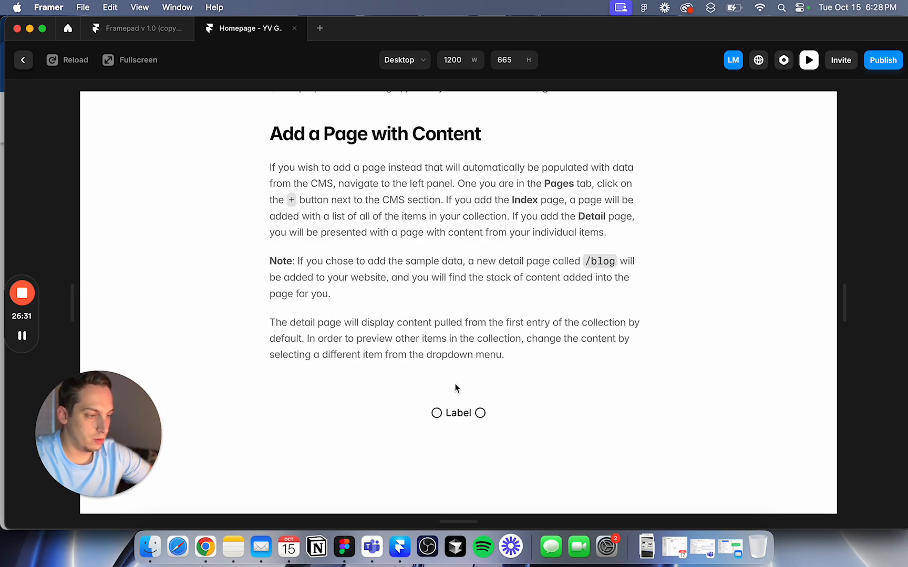
left_click(452, 413)
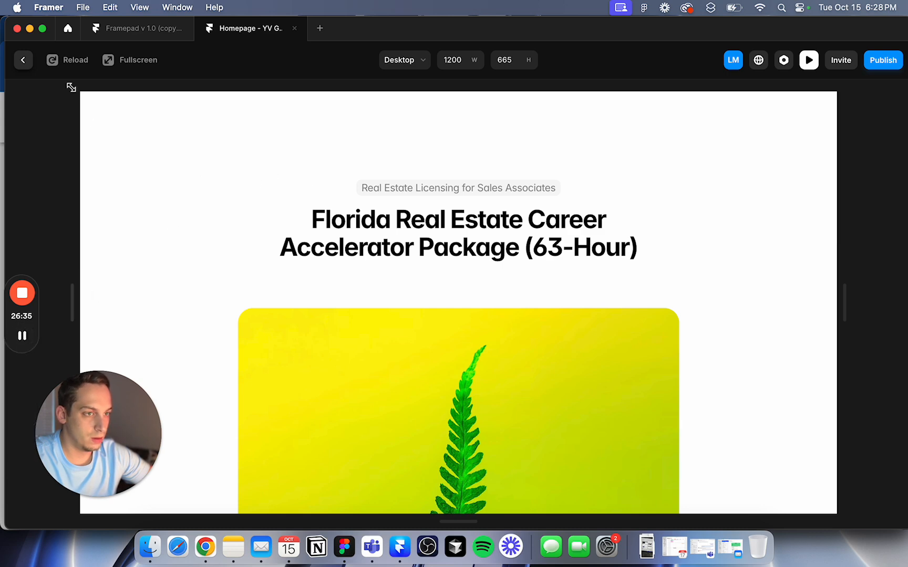
left_click(30, 61)
Step: Preview the /blog page, open the Florida Real Estate Career Accelerator Package course from it, check its link button, and exit
left_click(142, 137)
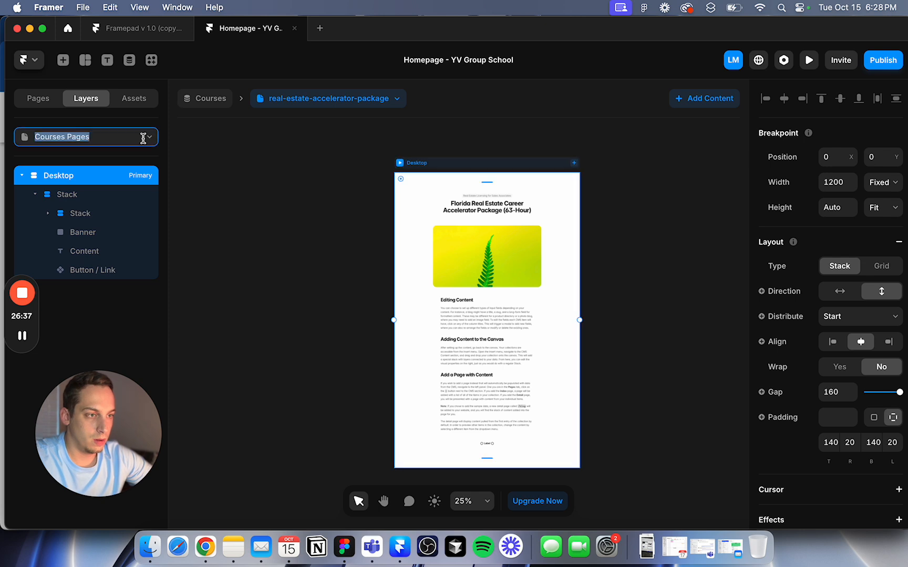
left_click(199, 107)
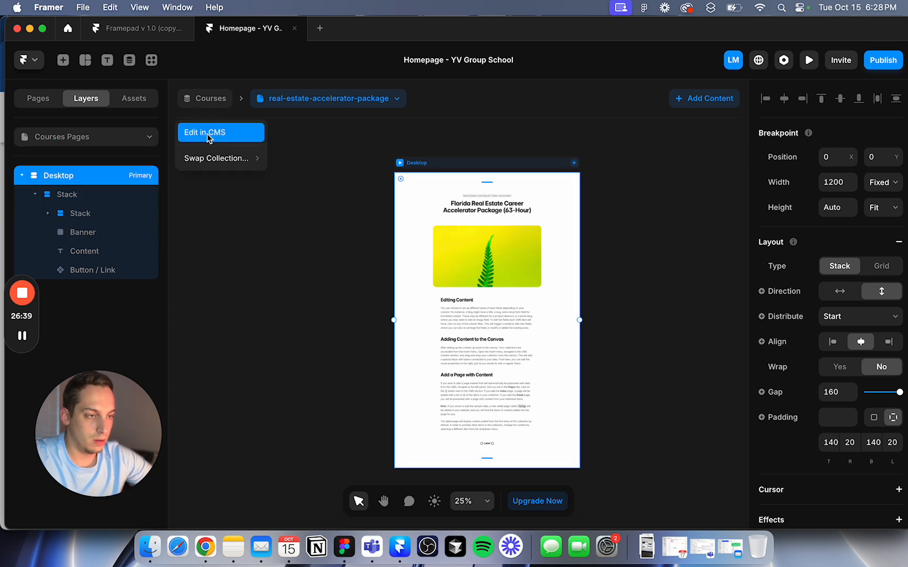
left_click(46, 103)
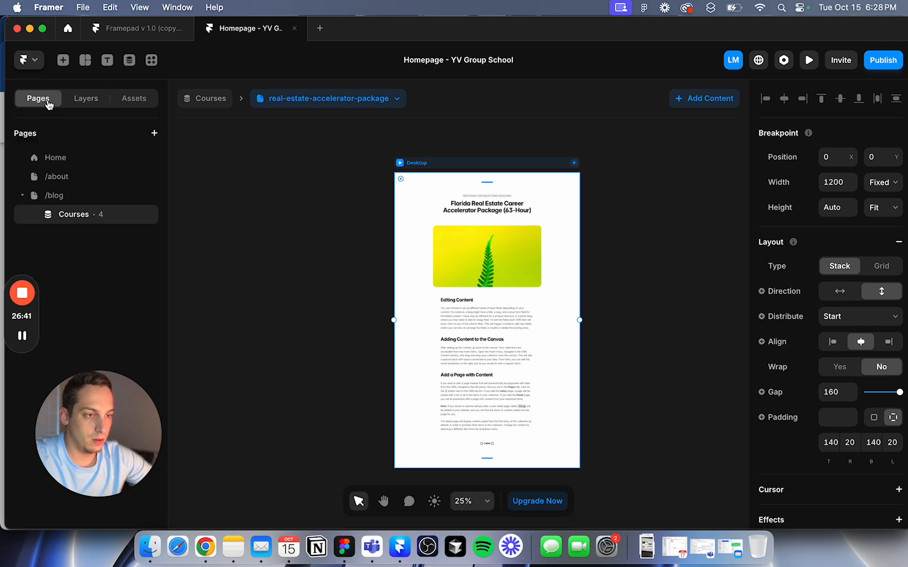
left_click(89, 200)
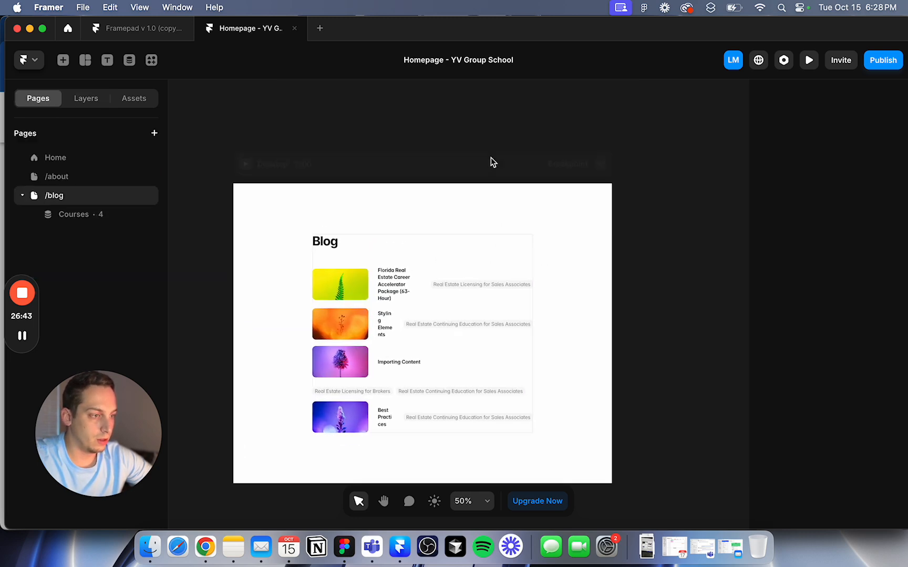
left_click(392, 361)
scroll(339, 355, "up", 5)
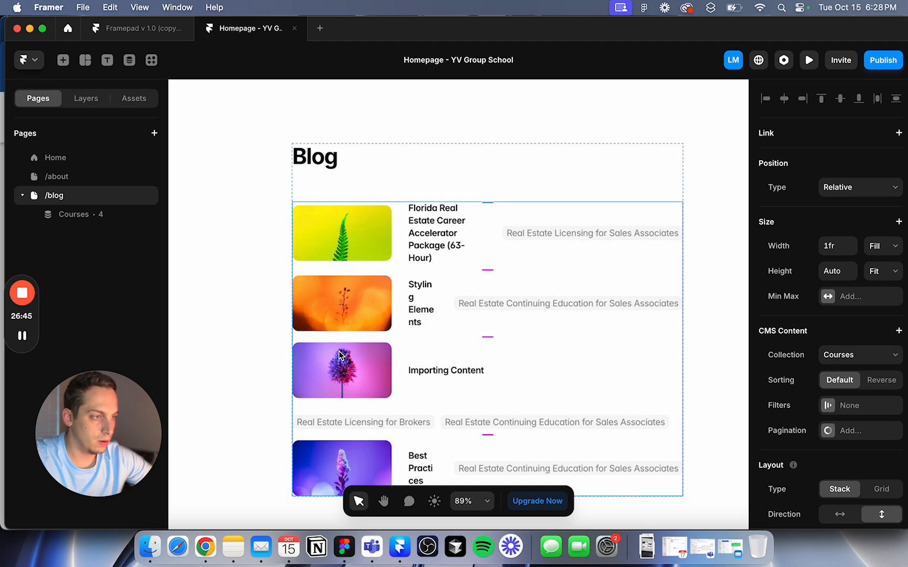
scroll(300, 284, "down", 4)
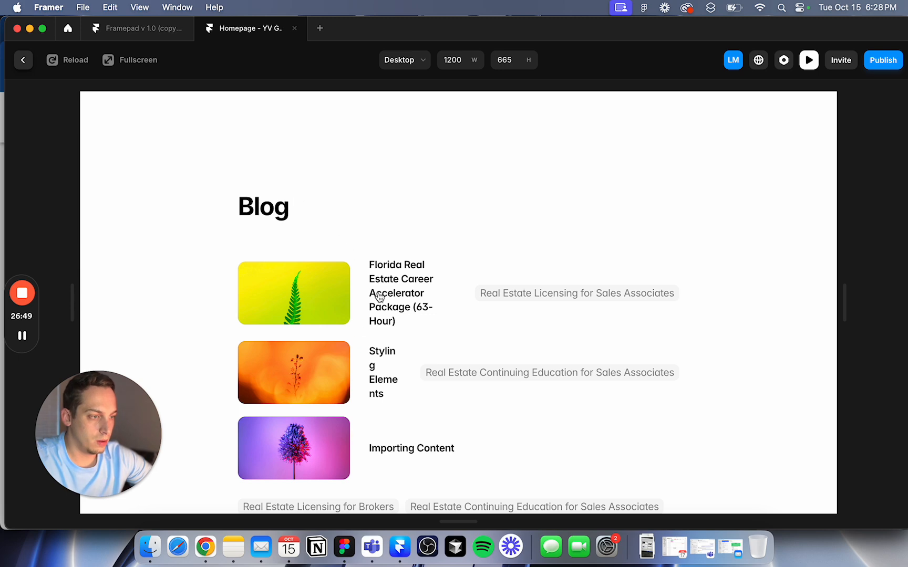
left_click(379, 298)
scroll(375, 305, "down", 20)
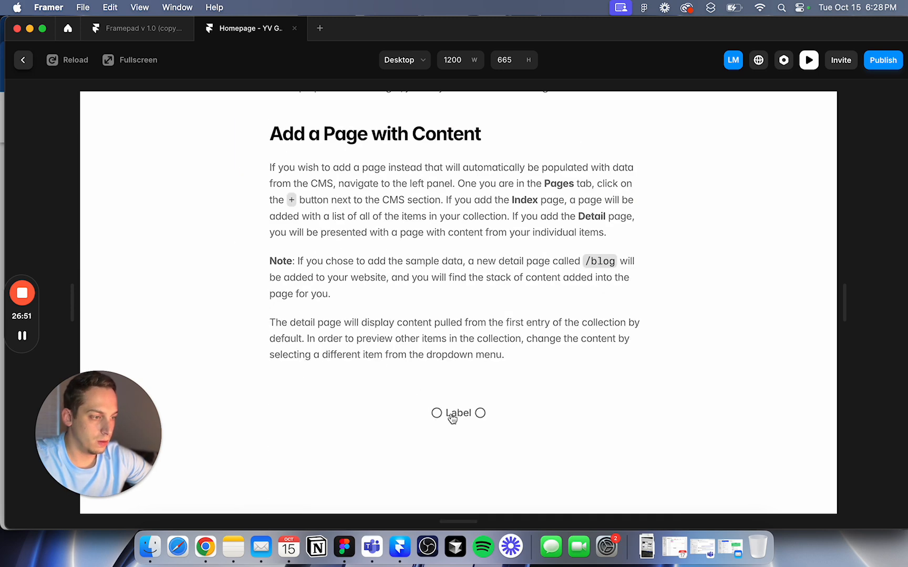
left_click(23, 61)
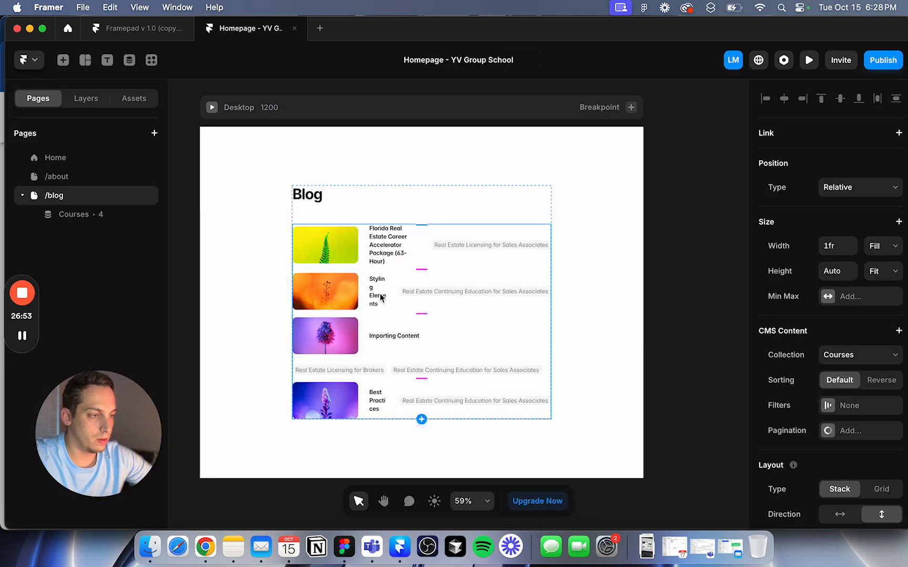
Step: Inspect the link button's Link setting on the Courses detail page, and open the Courses collection in the CMS
left_click(84, 215)
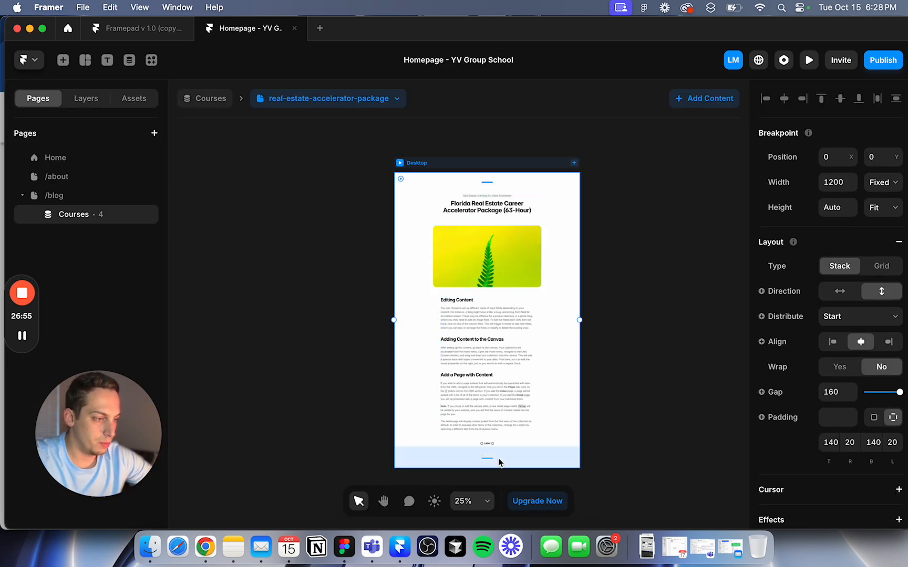
left_click(491, 446)
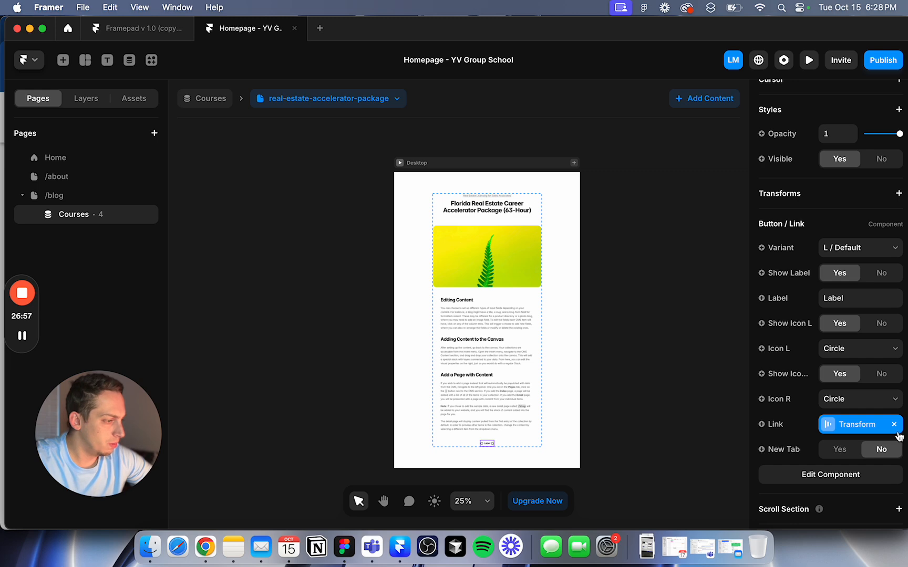
left_click(685, 333)
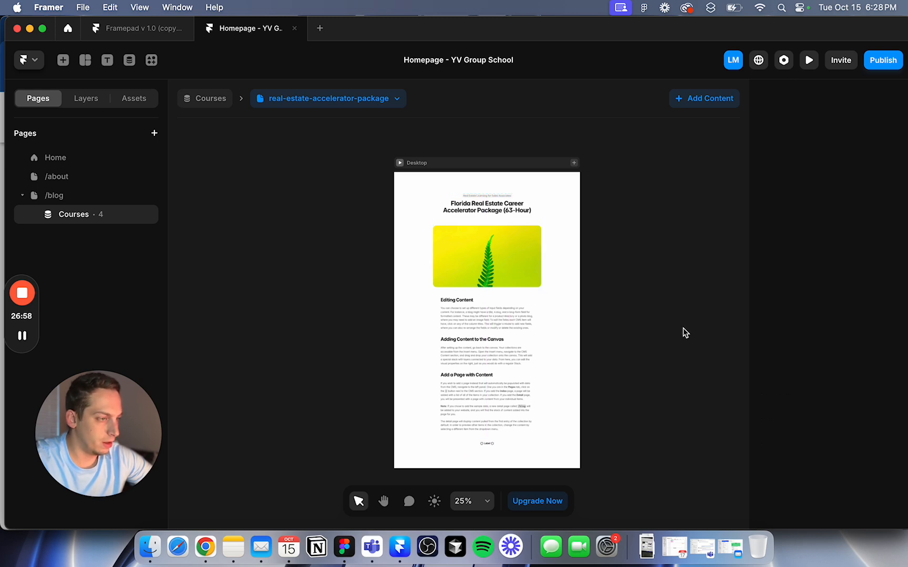
left_click(211, 99)
left_click(204, 133)
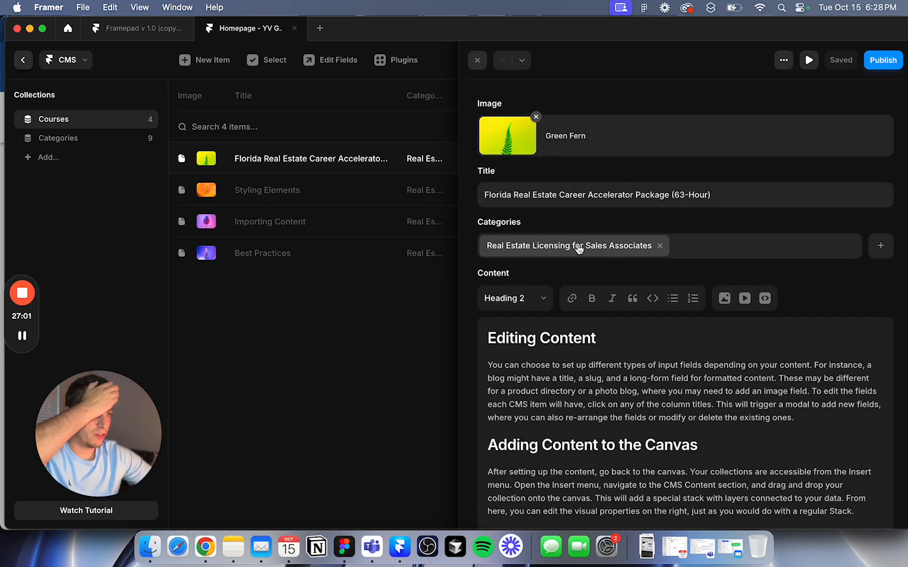
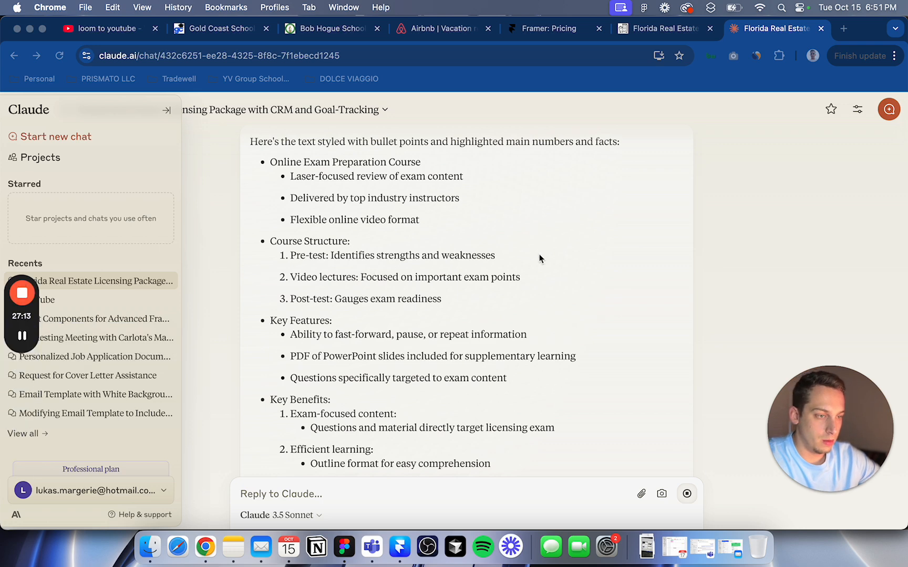
Step: Check the Florida Real Estate Law Exam Prep Course v9.0 source page and copy its bulleted rewrite from the Claude chat
scroll(463, 257, "up", 5)
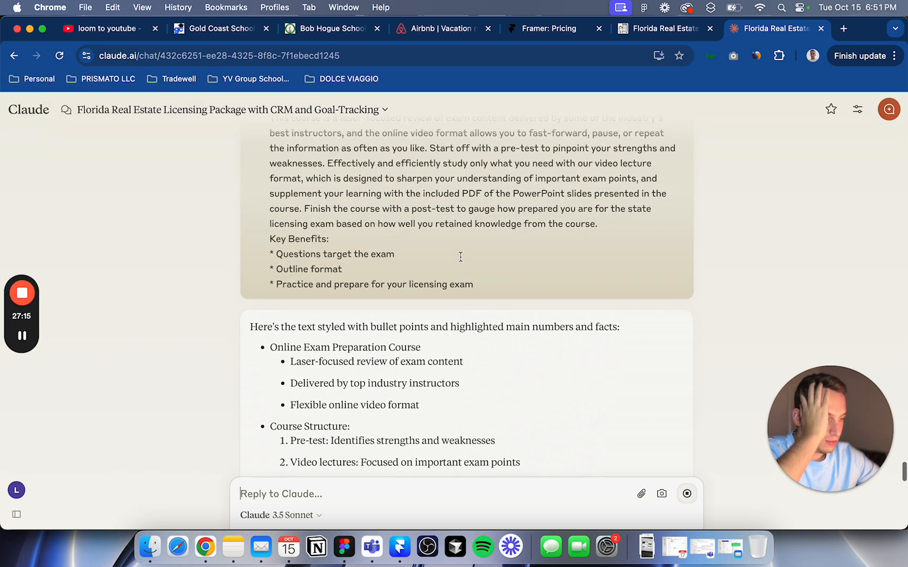
left_click(401, 549)
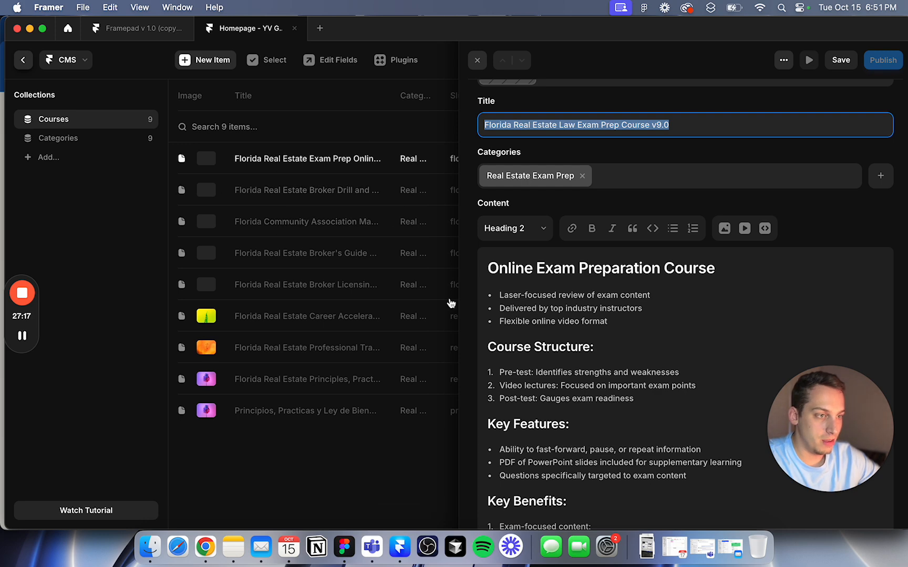
left_click(205, 548)
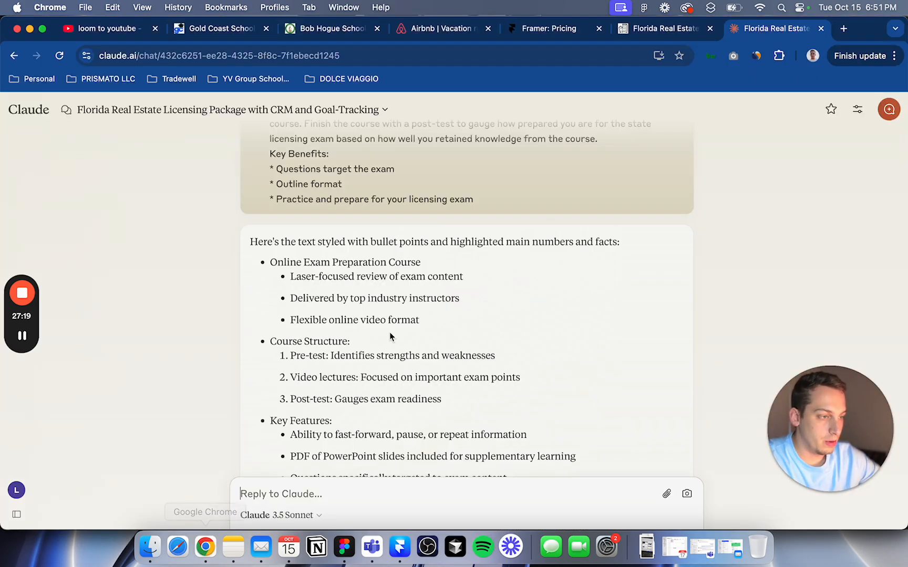
scroll(418, 295, "down", 1)
left_click(631, 29)
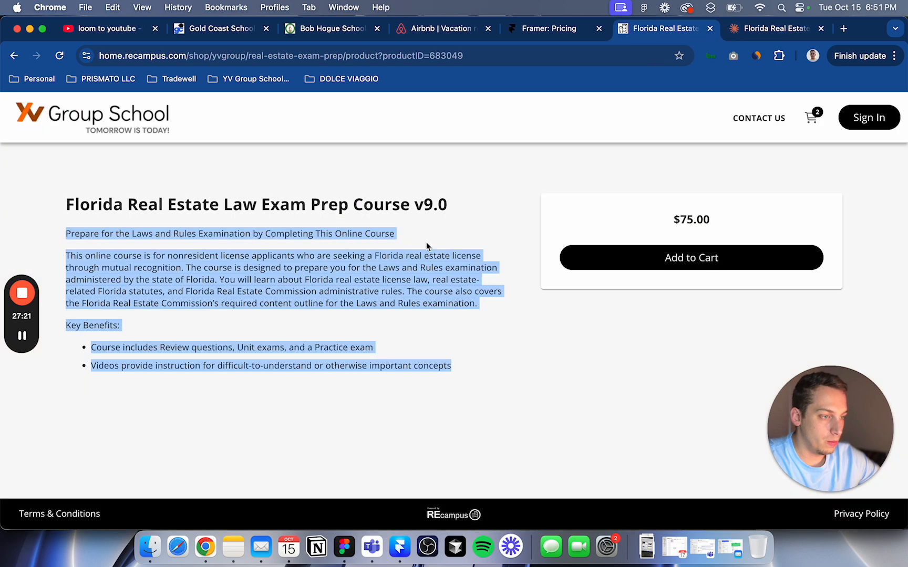
left_click(199, 287)
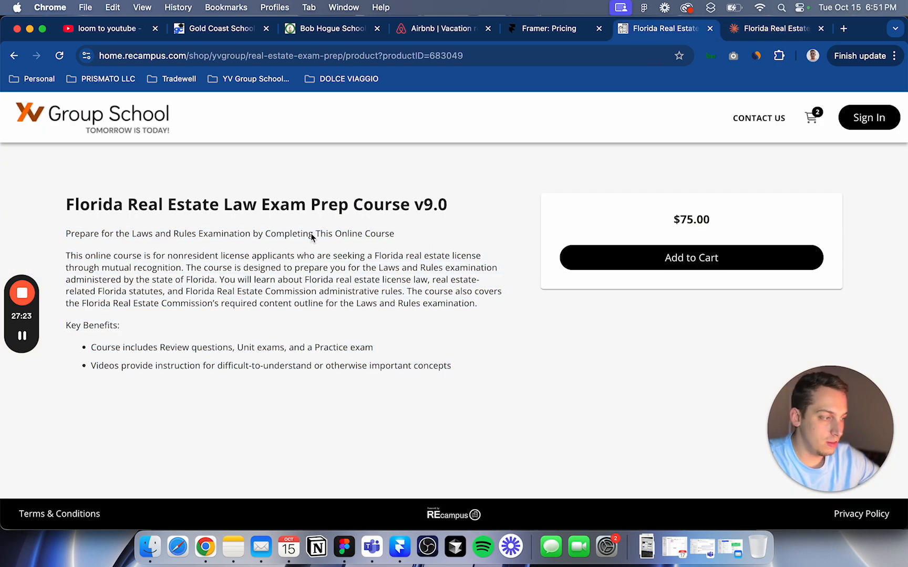
left_click(773, 28)
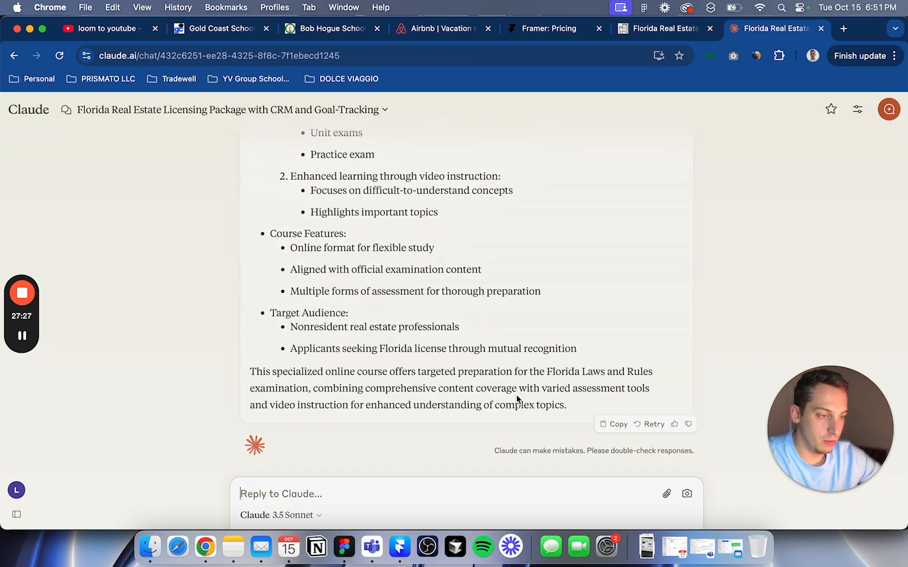
left_click_drag(570, 406, 260, 175)
key("super+c")
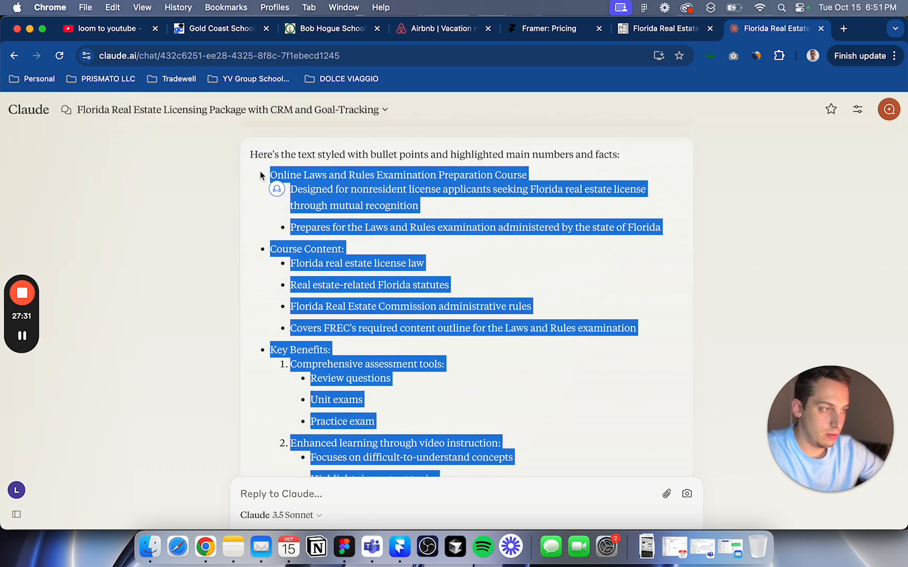
scroll(306, 185, "up", 1)
Step: Switch to Framer and replace the Law Exam Prep Course v9.0 item's Content text with the copied rewrite
left_click(400, 547)
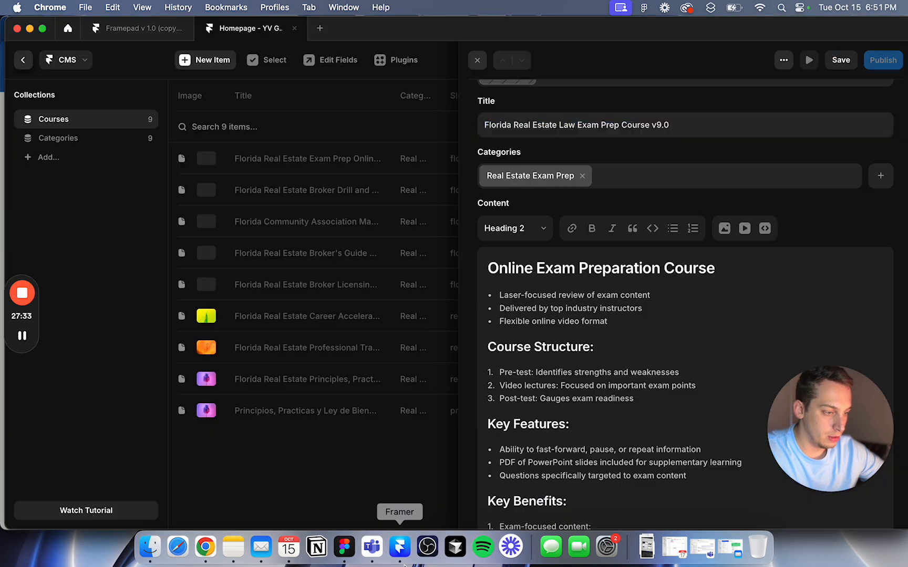
left_click(537, 368)
left_click_drag(490, 267, 665, 386)
key("super+v")
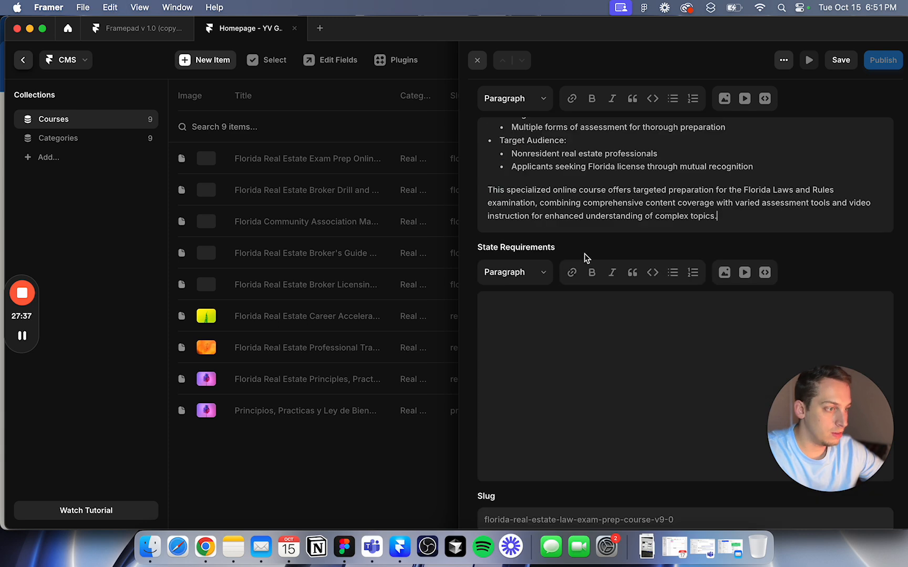
Step: Remove the bullets from the Course Content, Key Benefits, Course Features and Target Audience lines, making them standalone paragraphs
scroll(585, 263, "up", 10)
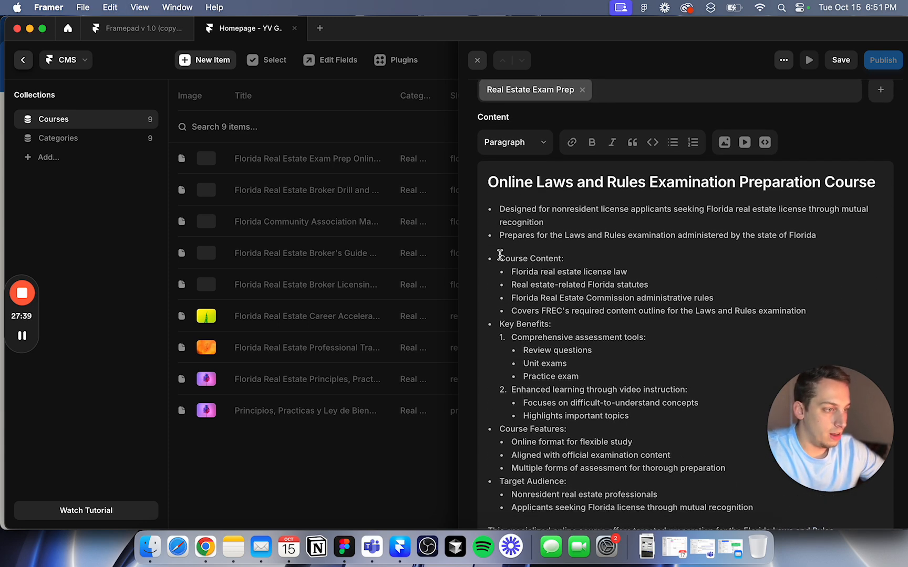
left_click(500, 257)
key("BackSpace")
left_click(500, 344)
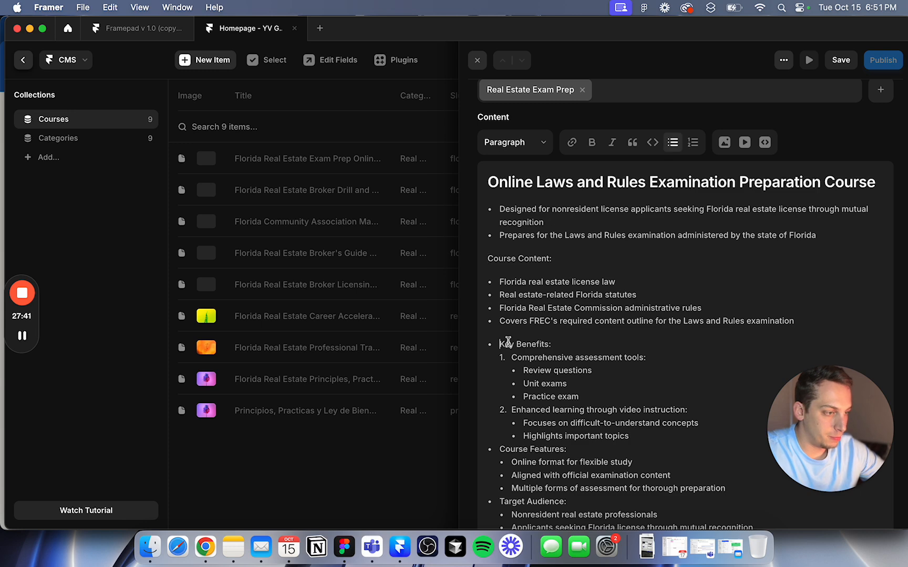
key("BackSpace")
scroll(500, 417, "down", 3)
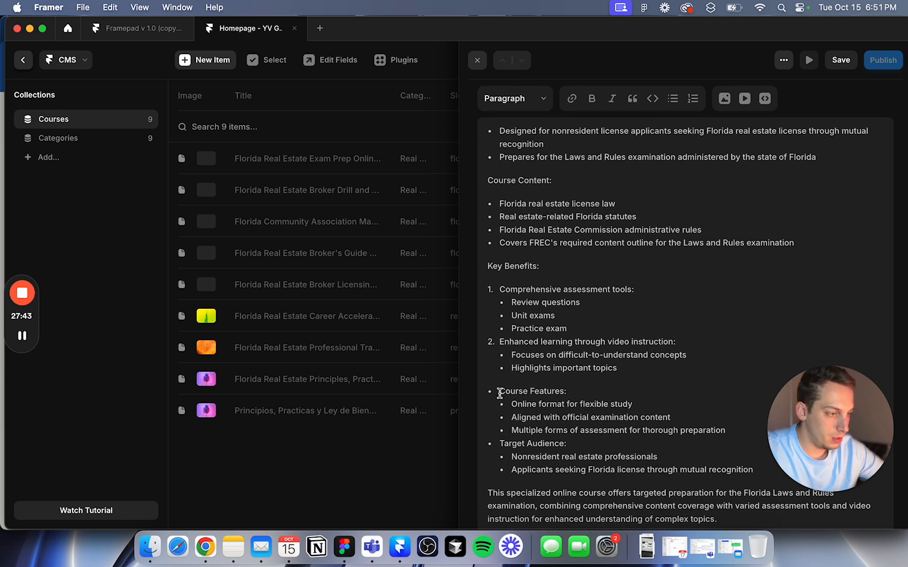
left_click(500, 391)
key("BackSpace")
left_click(500, 462)
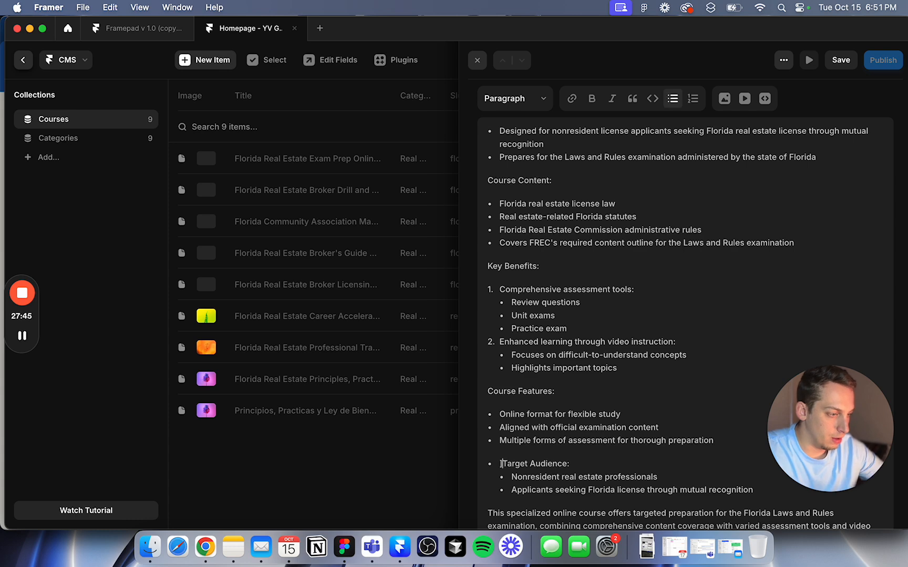
key("BackSpace")
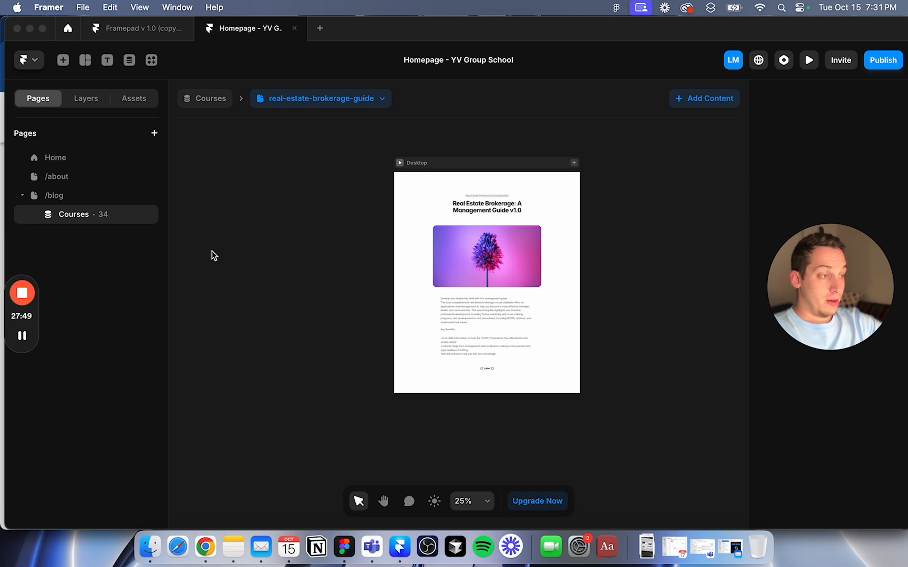
Step: Open the Courses collection in the CMS, close the open item and look through the course list
left_click(203, 100)
left_click(216, 135)
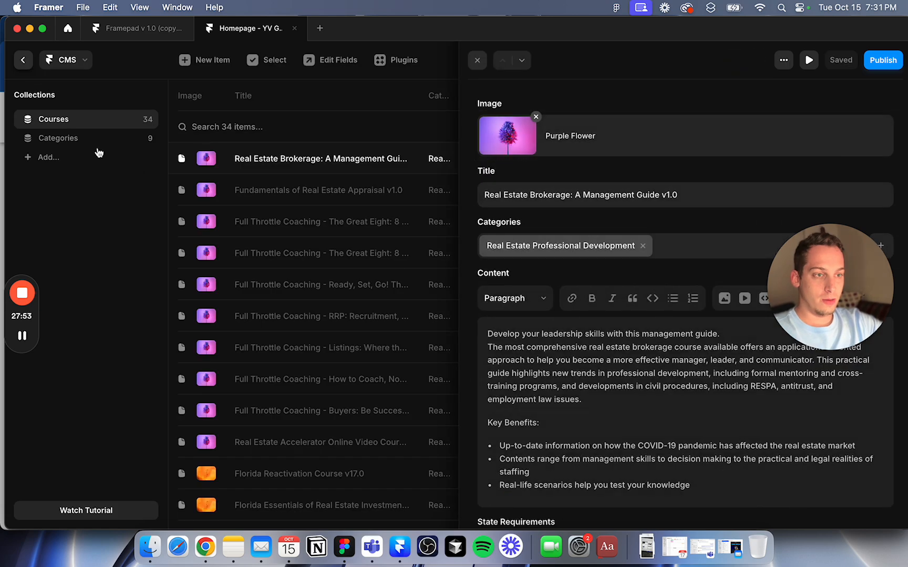
left_click(471, 67)
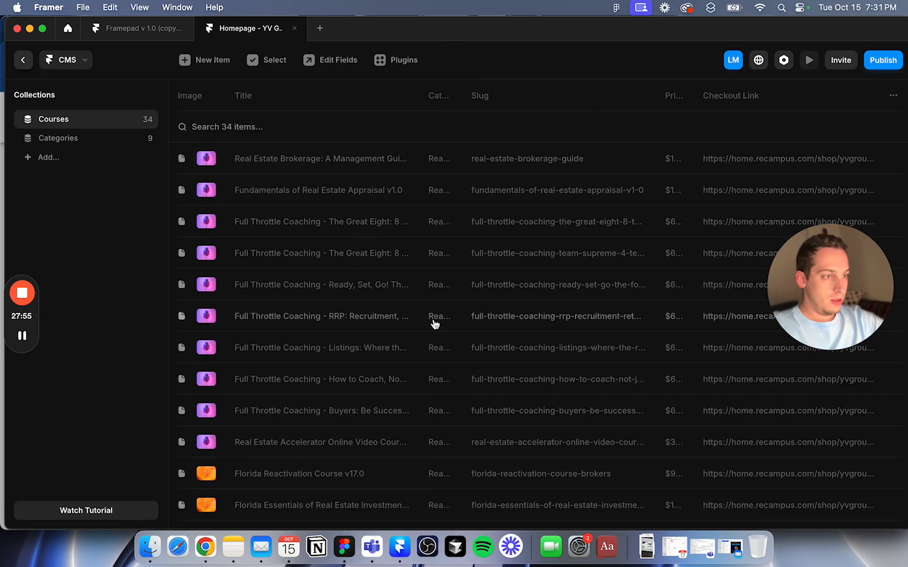
scroll(432, 318, "down", 10)
scroll(361, 269, "down", 10)
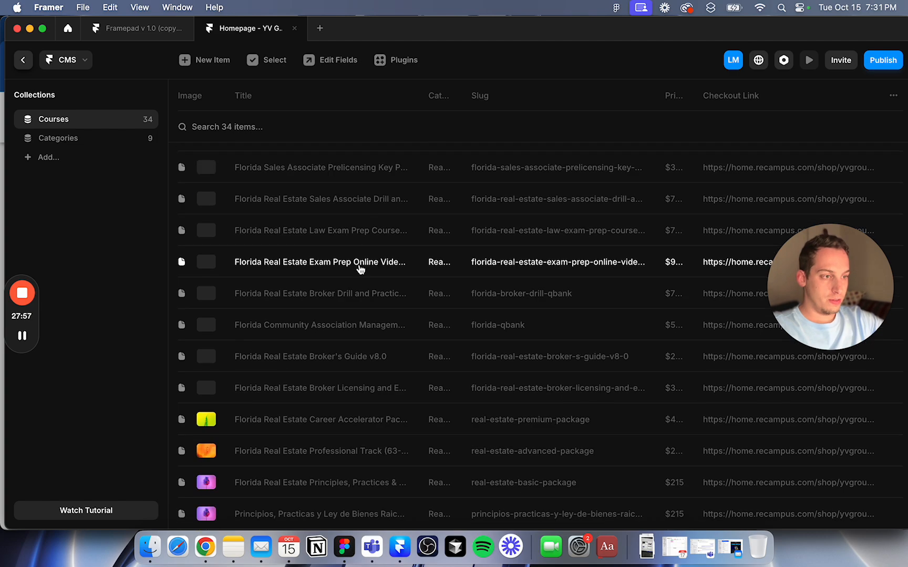
scroll(361, 269, "up", 7)
scroll(360, 269, "down", 5)
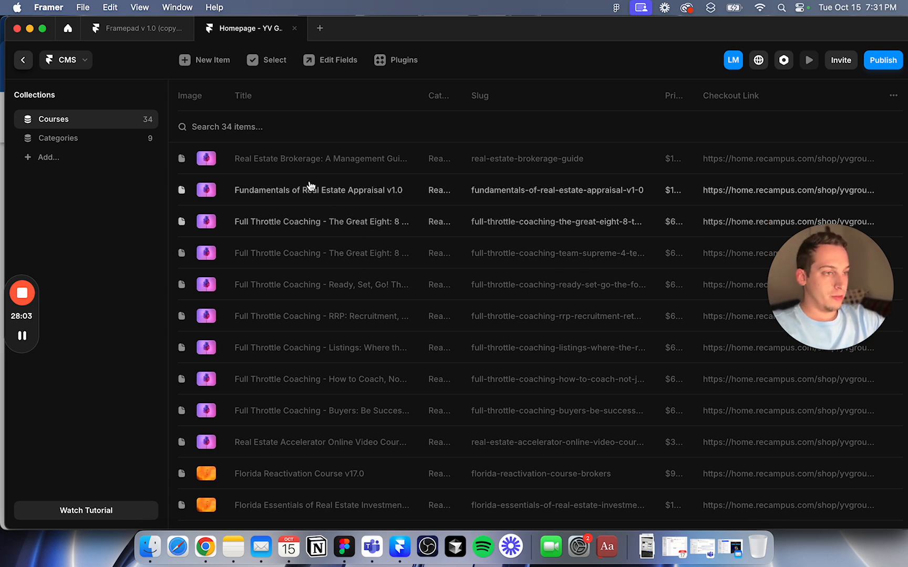
Step: Leave the CMS and review the Home, Courses and /about pages on the canvas
left_click(24, 62)
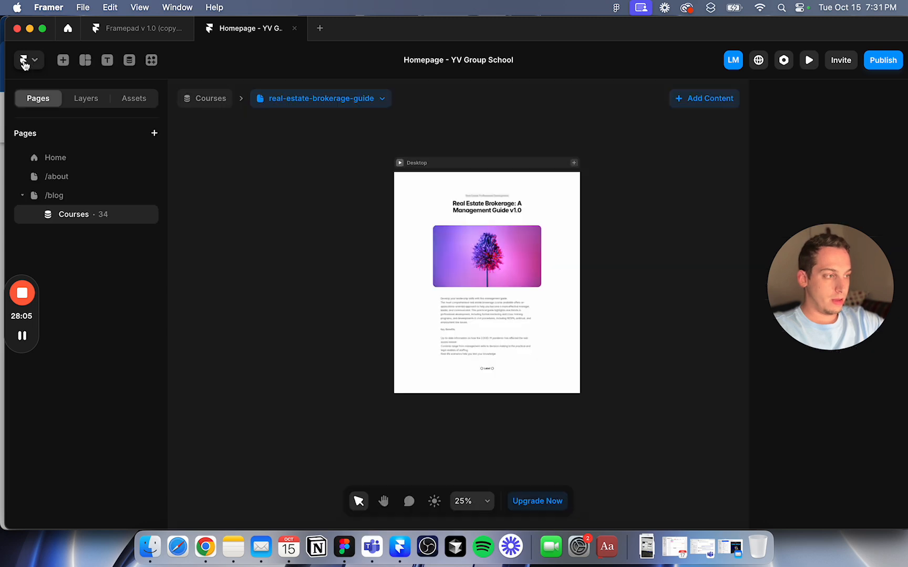
left_click(204, 100)
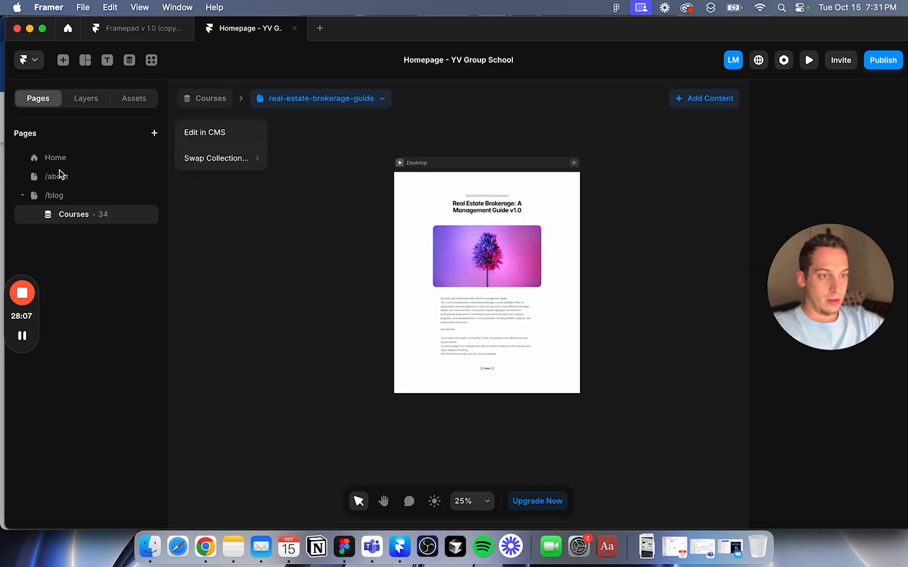
left_click(78, 158)
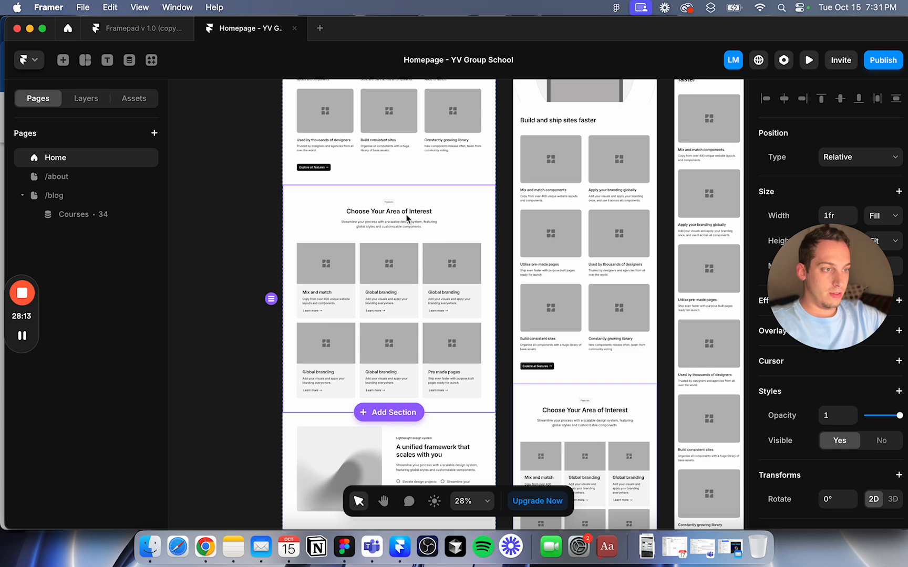
scroll(332, 228, "up", 5)
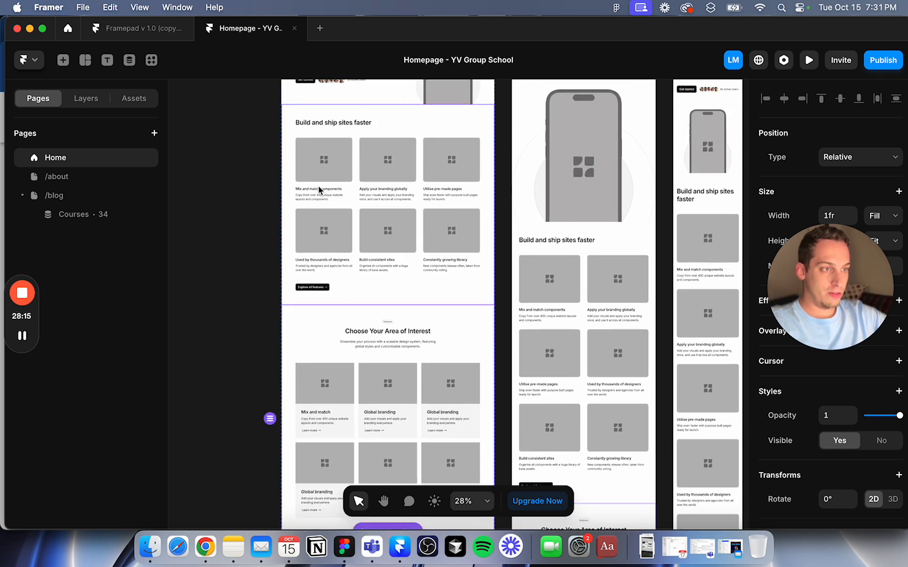
left_click(112, 216)
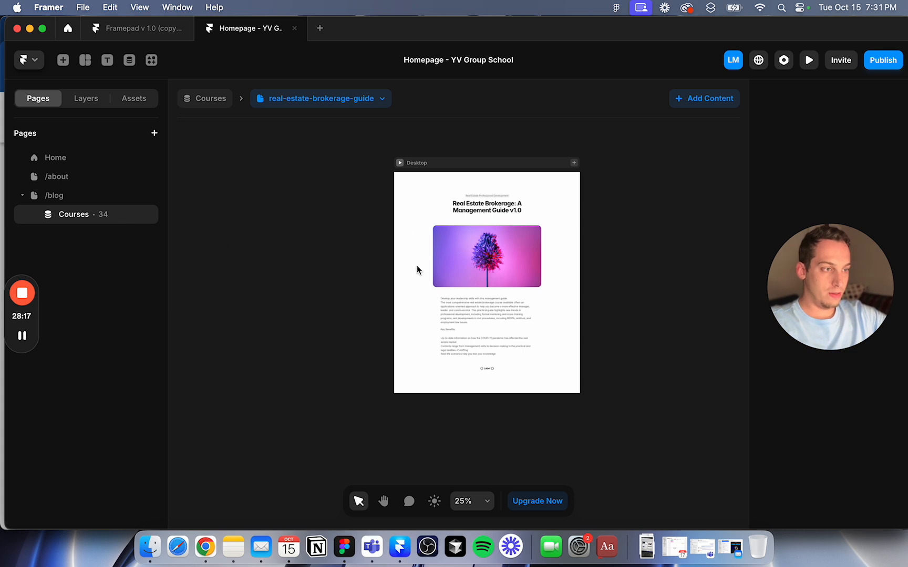
left_click(78, 179)
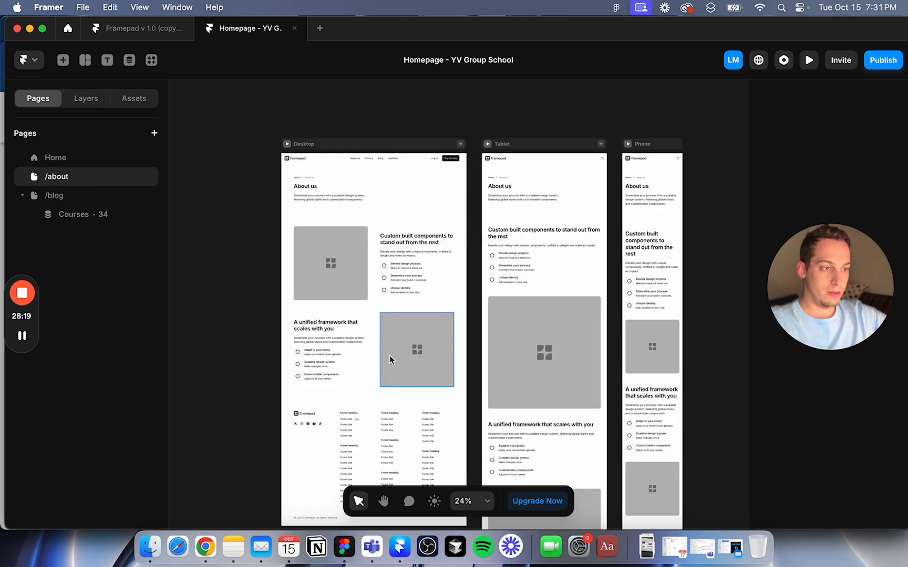
left_click(89, 159)
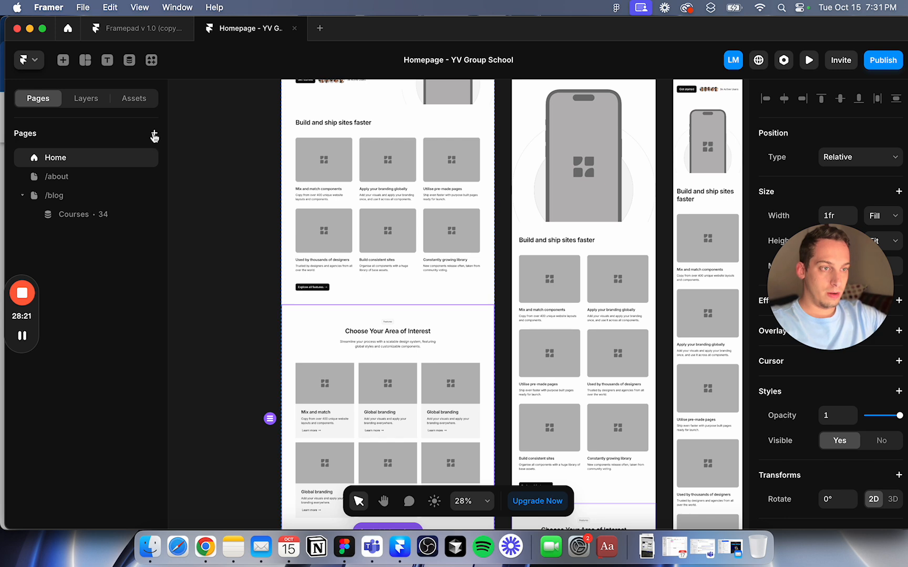
Step: Add a new CMS detail page for the Categories collection
left_click(154, 134)
mouse_move(171, 168)
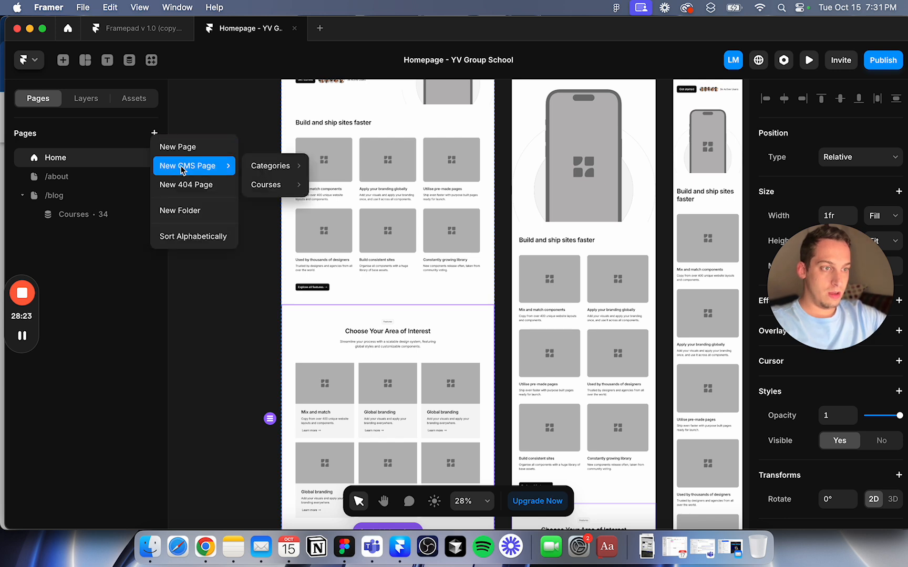
mouse_move(283, 169)
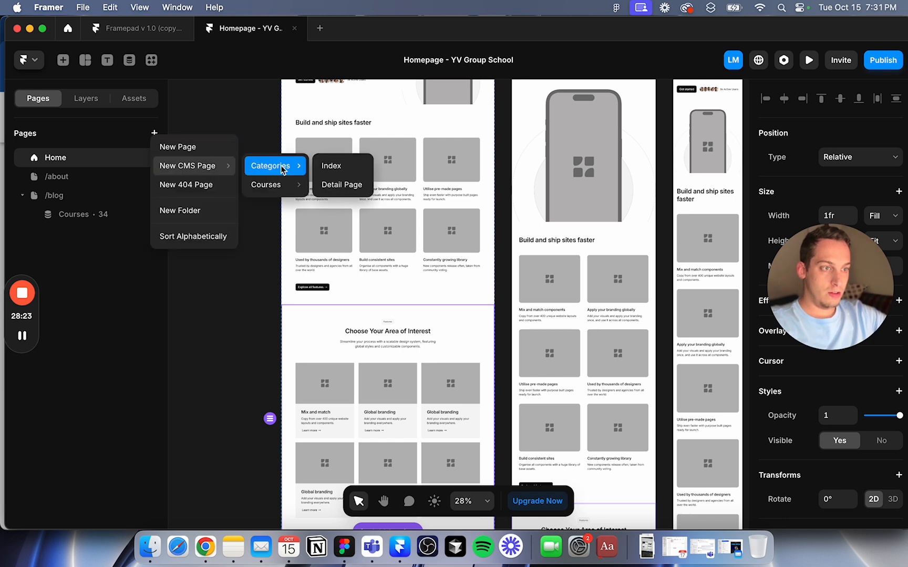
left_click(328, 184)
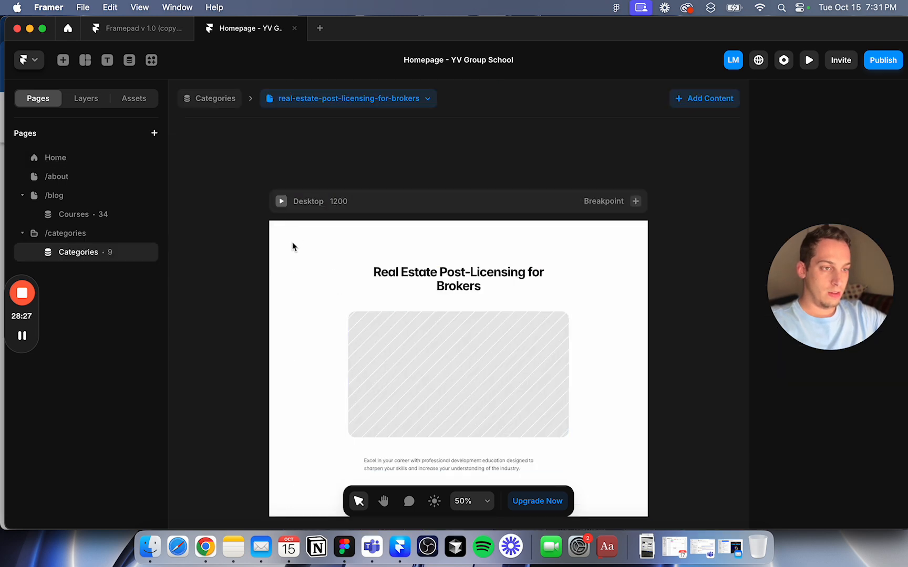
Step: Copy the navbar and footer from the Home page and paste them into the Categories detail page
left_click(75, 162)
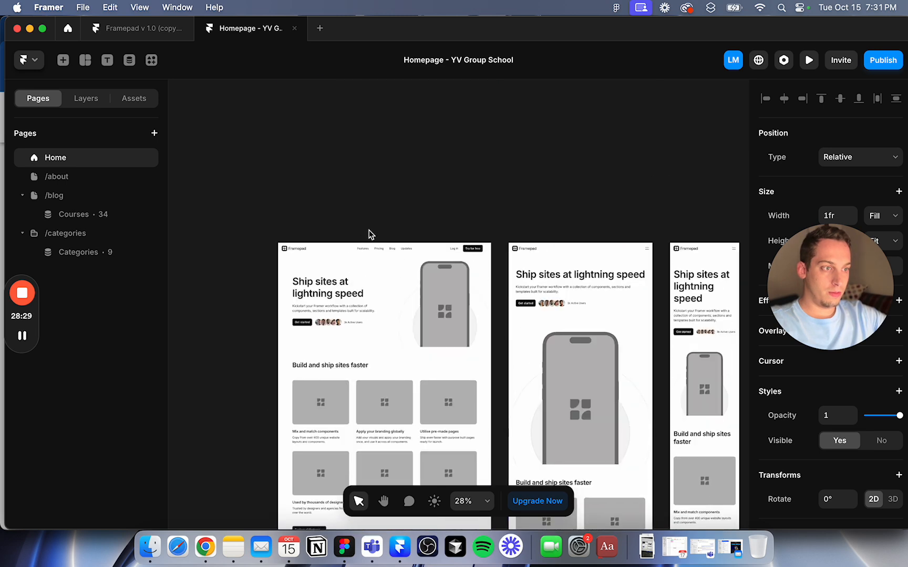
scroll(346, 262, "down", 15)
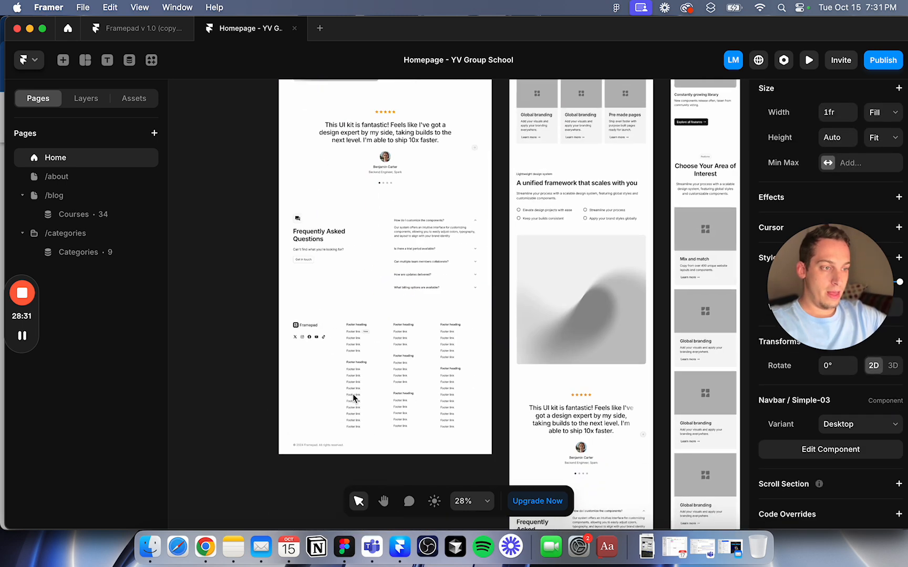
left_click(351, 395)
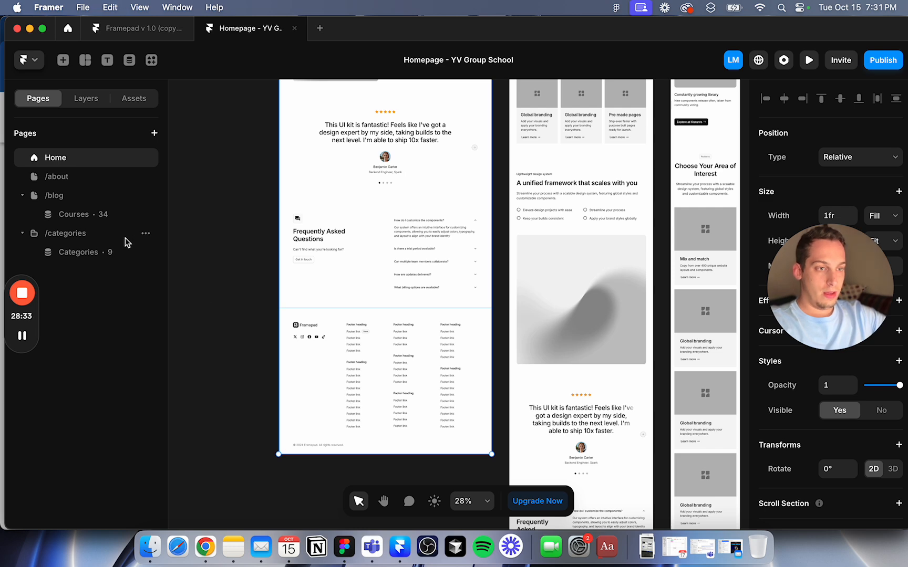
left_click(125, 251)
left_click(347, 212)
key("super+v")
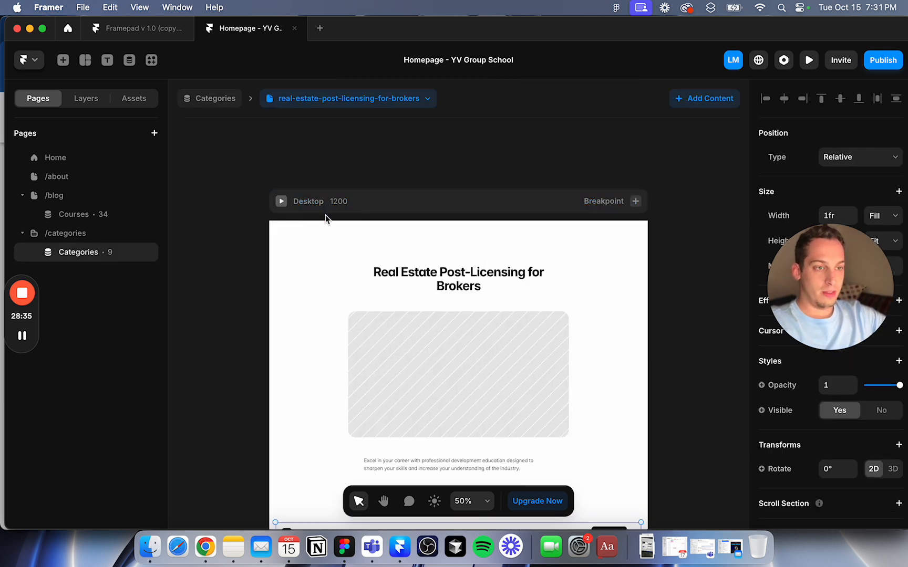
Step: Move the navbar above the content stack in the Categories detail page's layer order
scroll(284, 240, "down", 3)
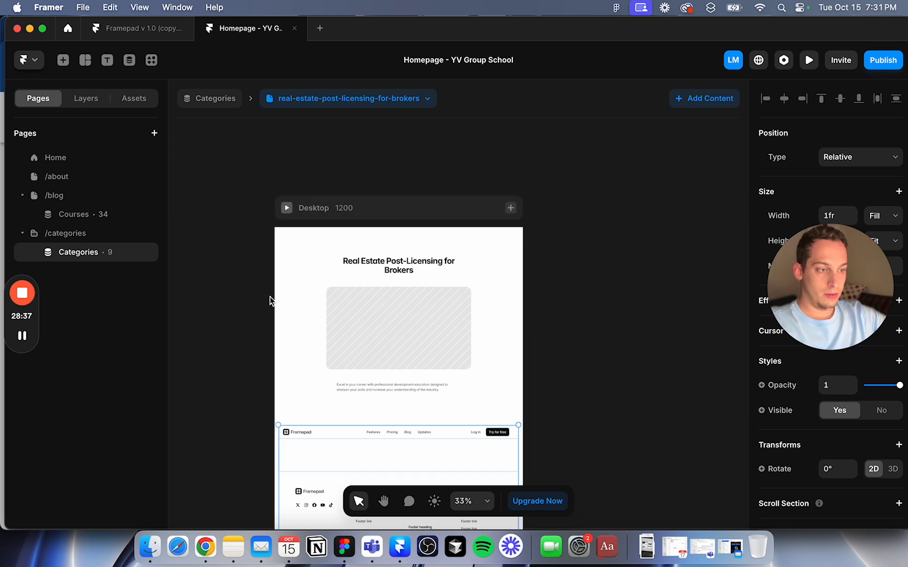
left_click(86, 100)
left_click(75, 218)
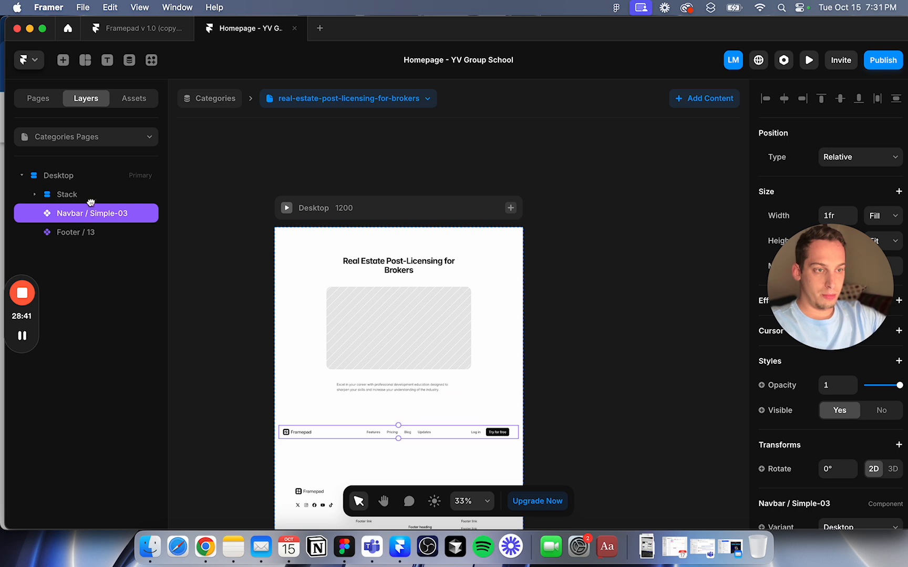
left_click_drag(75, 217, 78, 188)
Step: Set the Desktop frame's padding to 0 on the Categories detail page and check the layout down to the footer
left_click(339, 208)
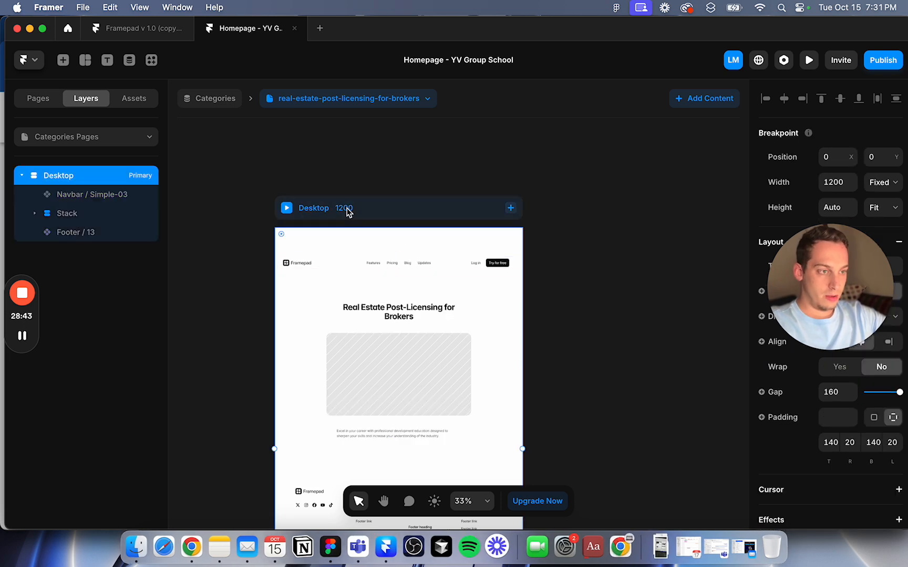
left_click(829, 444)
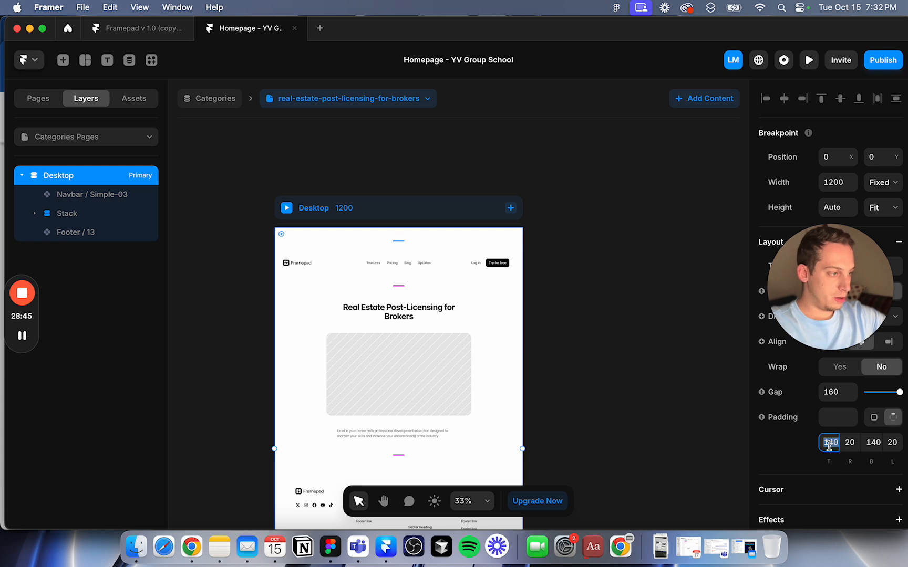
type("0")
key("Return")
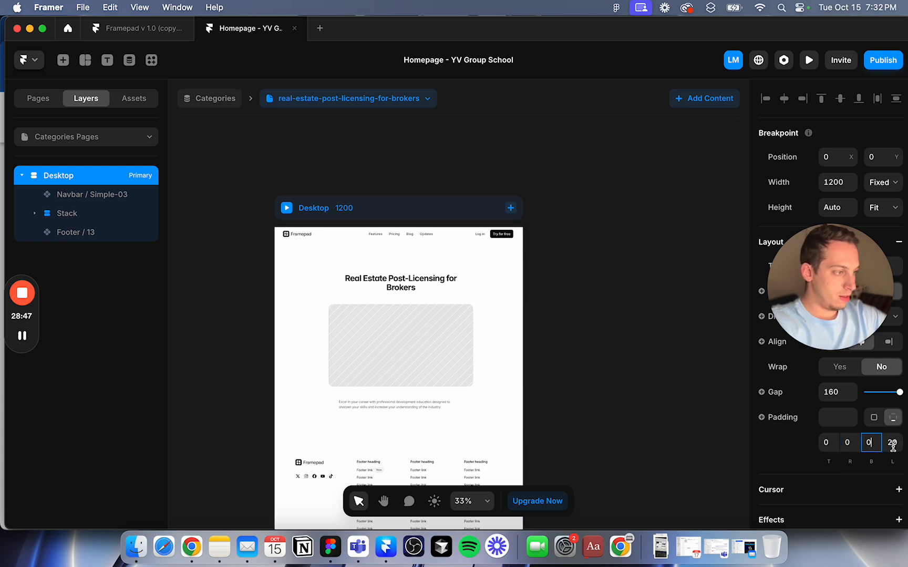
left_click(655, 392)
scroll(597, 379, "down", 3)
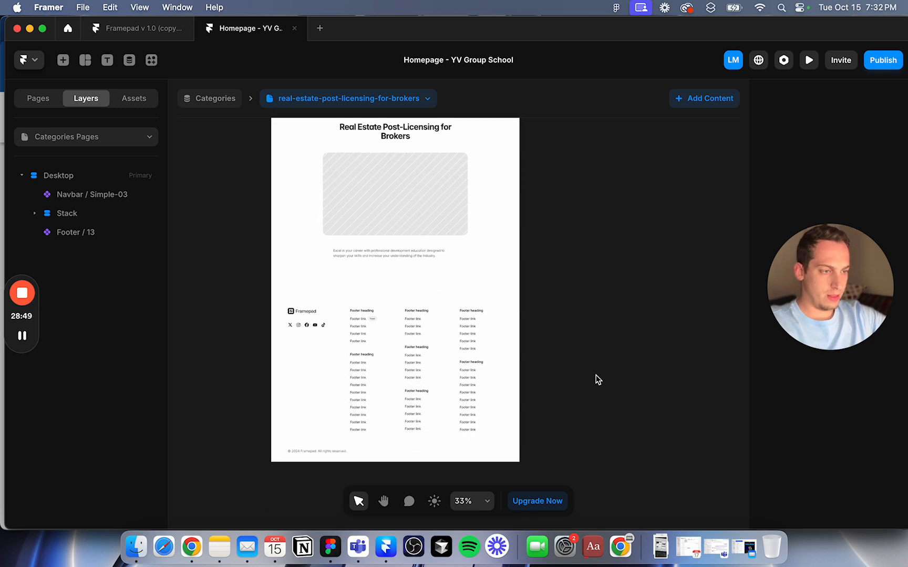
scroll(462, 325, "up", 2)
left_click(389, 157)
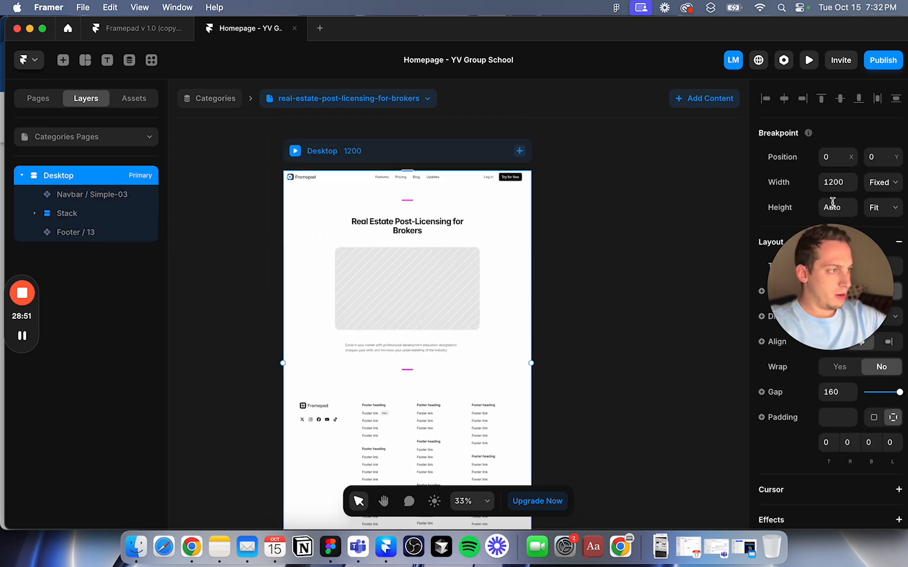
left_click(871, 209)
left_click(650, 205)
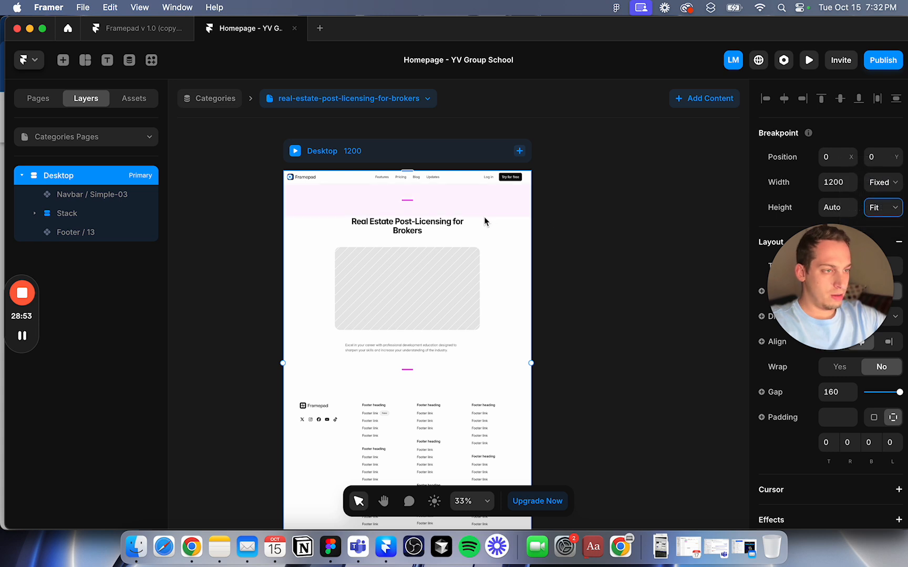
left_click(591, 269)
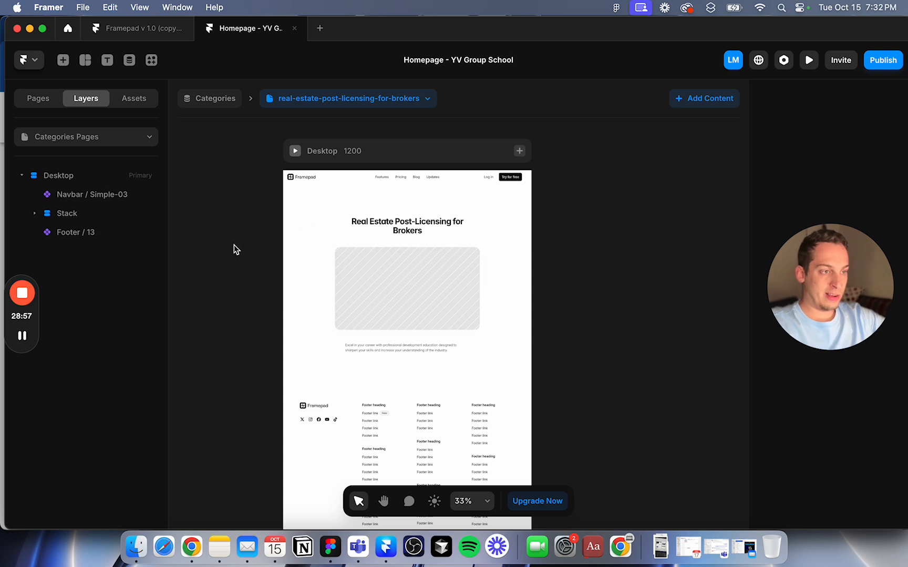
Step: Look through the section pages in the Framepad project and return to the YV Group School project
left_click(151, 29)
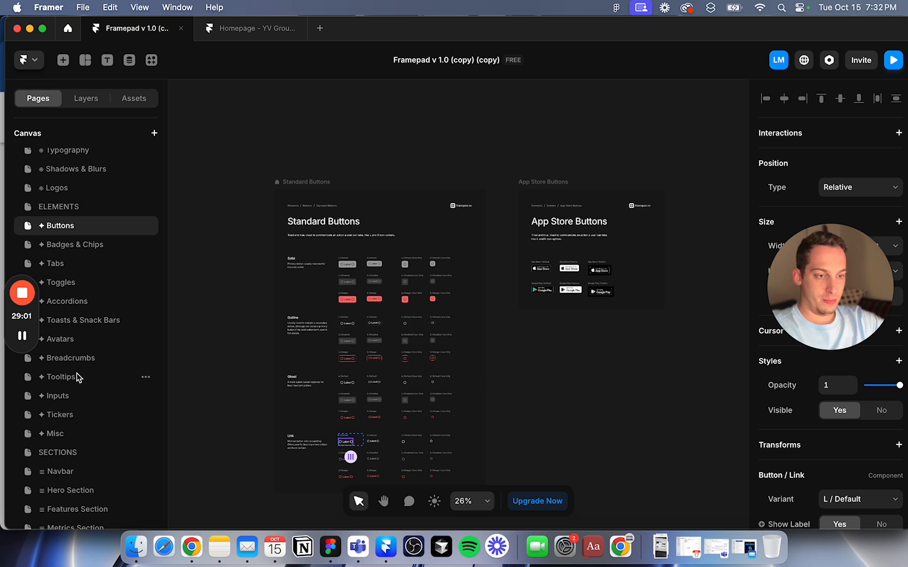
scroll(68, 396, "down", 5)
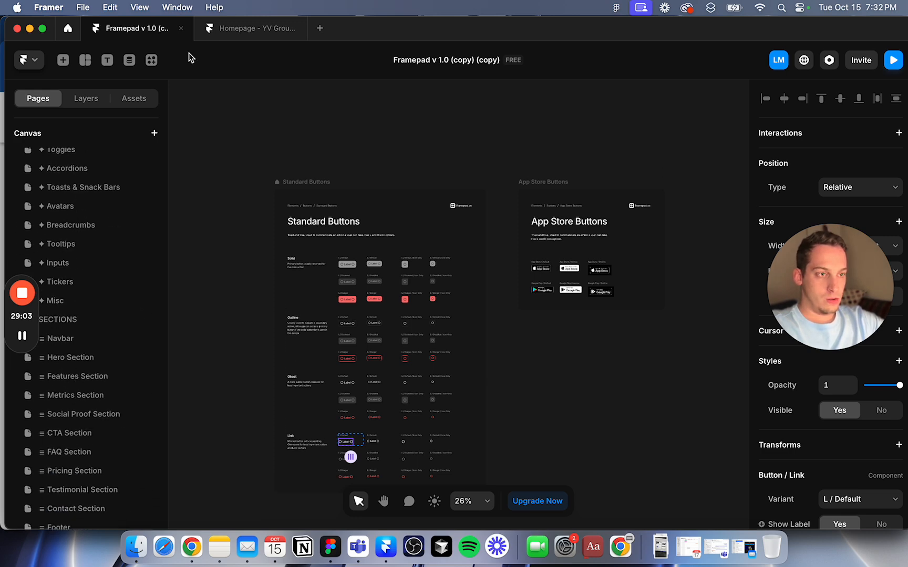
left_click(225, 33)
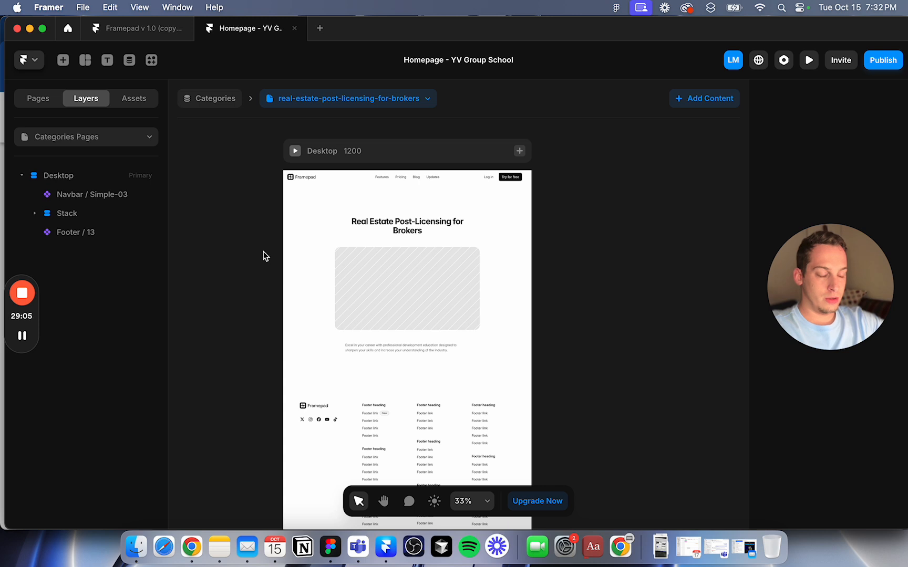
left_click(202, 104)
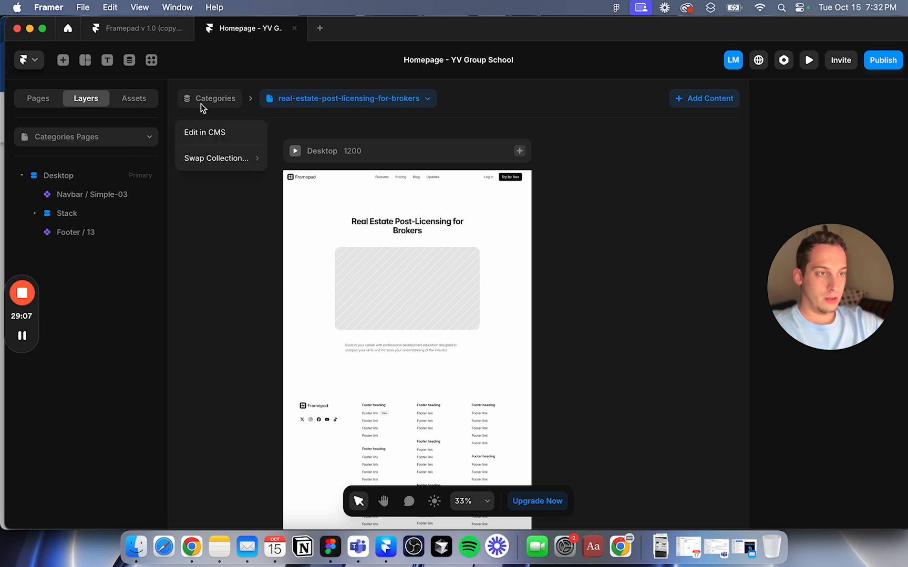
Step: Open the /about page and copy its "About us" header section, Feature / Grid-04
left_click(39, 99)
left_click(40, 101)
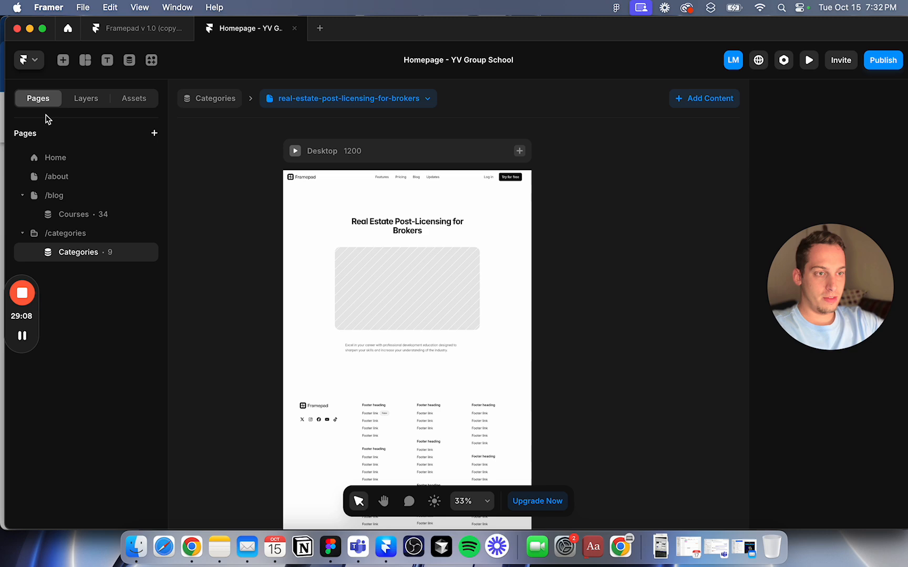
left_click(67, 177)
left_click(313, 160)
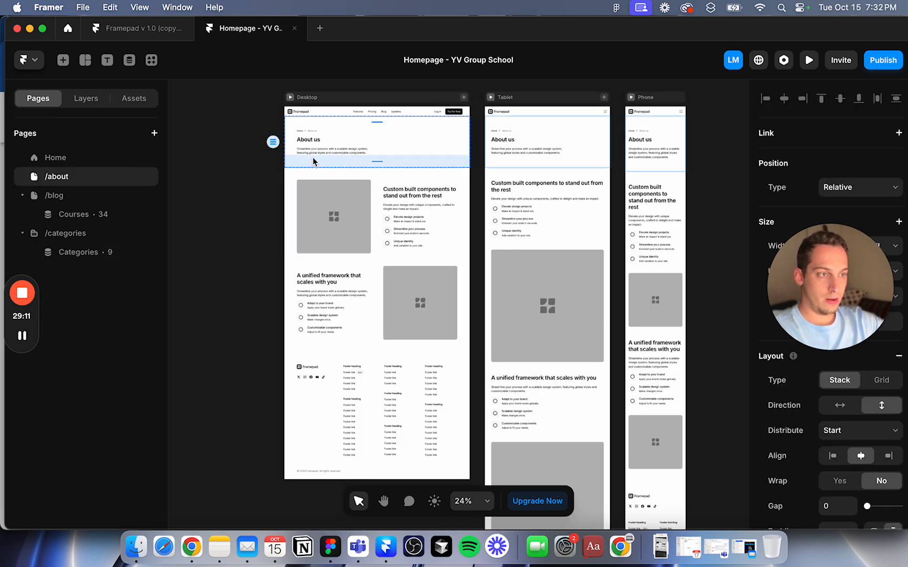
scroll(313, 156, "up", 5)
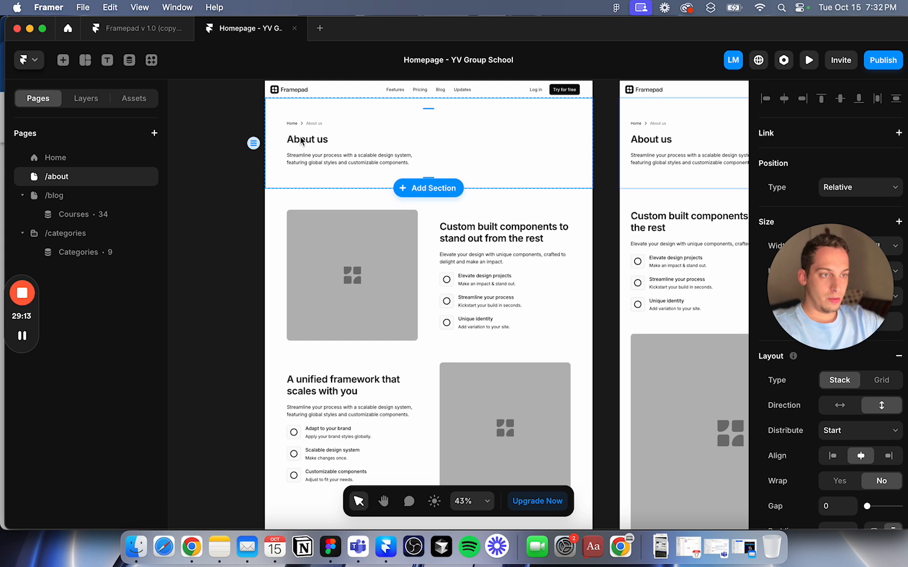
left_click(88, 99)
left_click(95, 213)
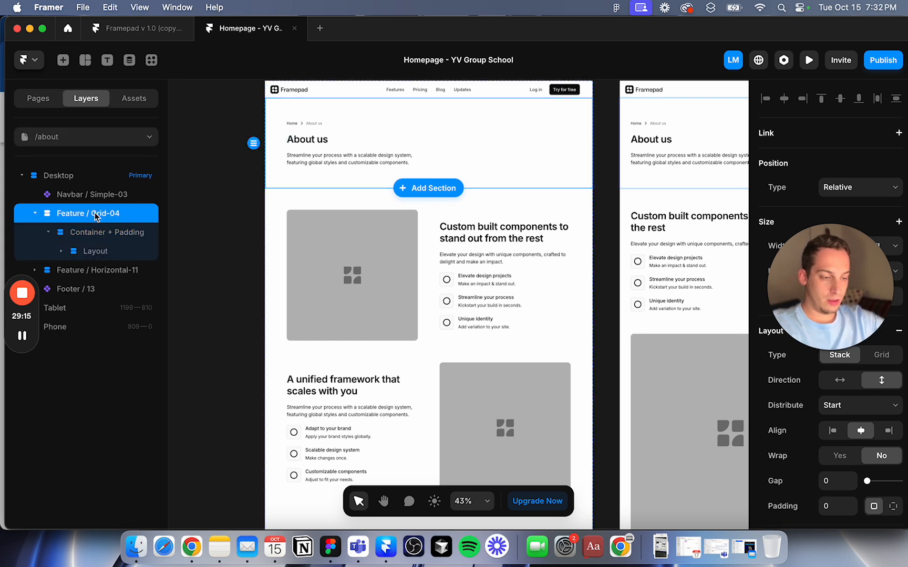
Step: Paste the Feature / Grid-04 section into the Categories detail page and place it between the navbar and the content stack
left_click(124, 140)
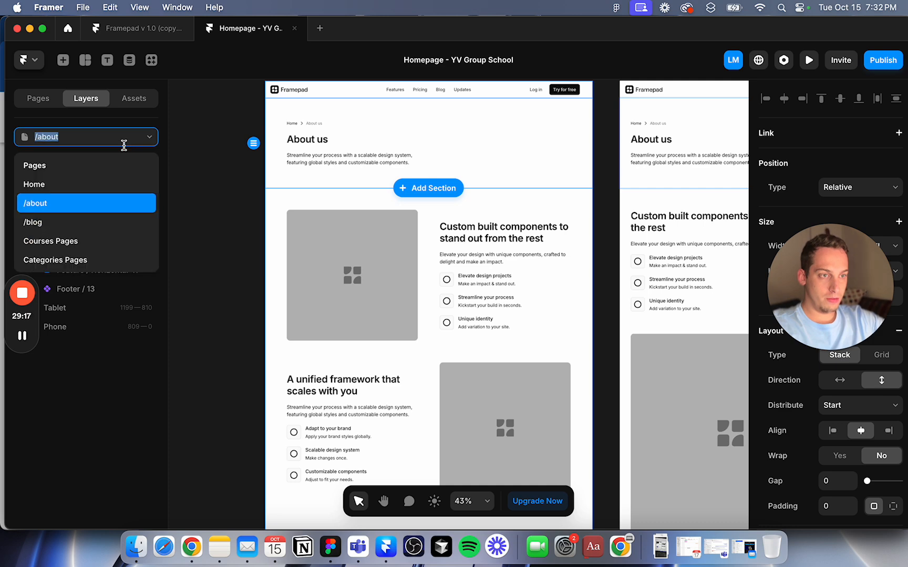
left_click(64, 240)
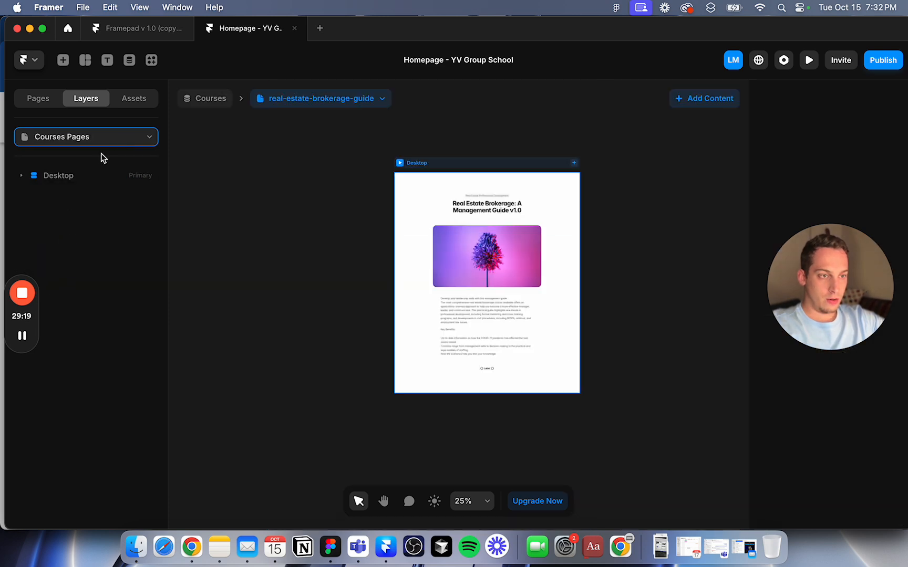
left_click(110, 137)
left_click(78, 260)
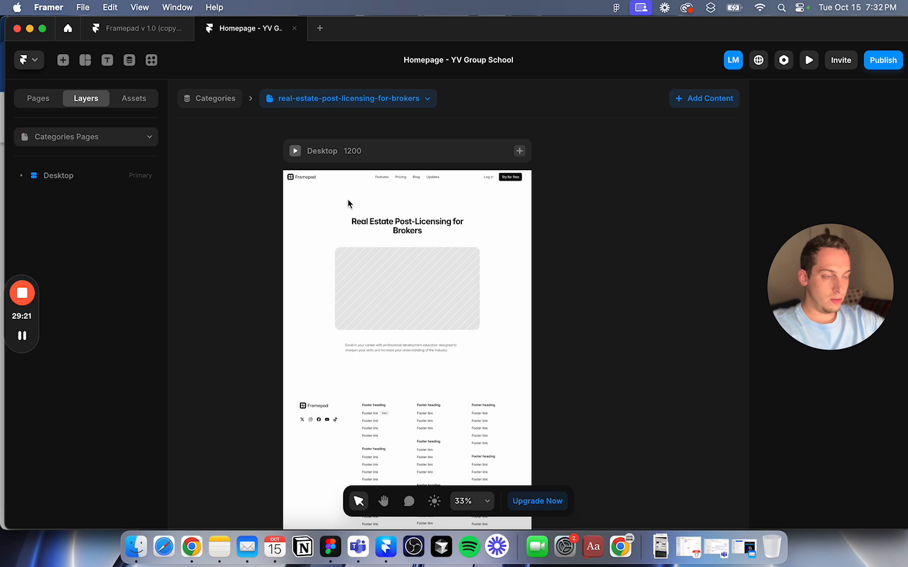
left_click(368, 150)
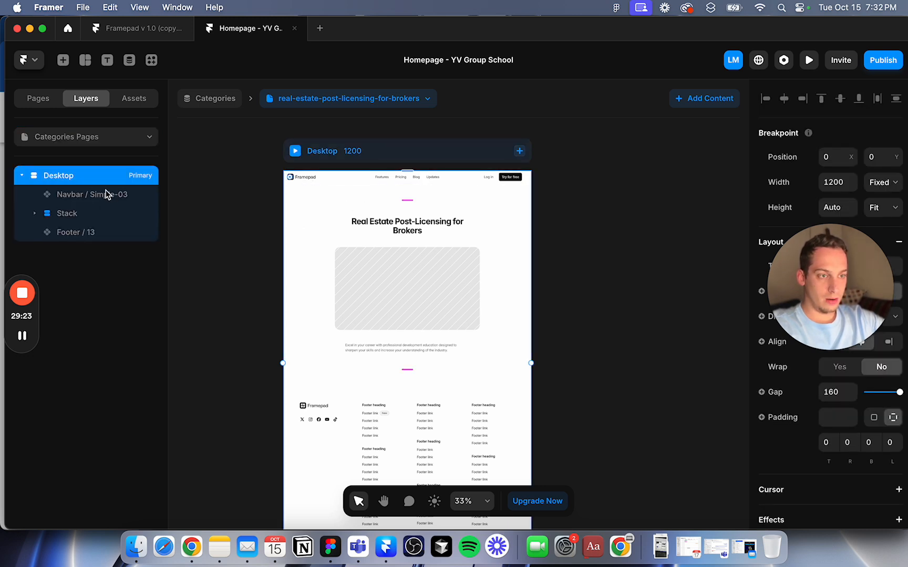
key("cmd+v")
left_click_drag(86, 250, 85, 211)
scroll(310, 206, "up", 10)
scroll(367, 163, "up", 5)
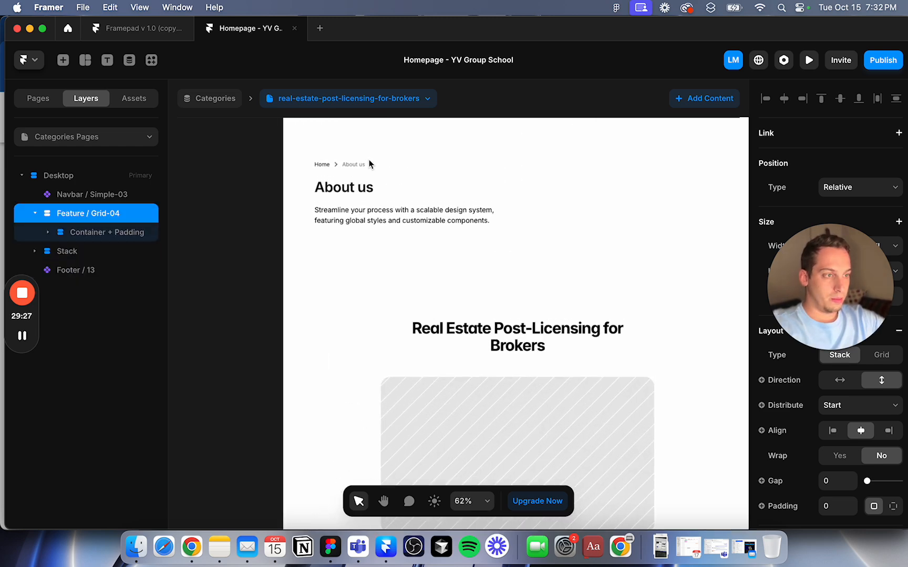
Step: Set the gap between the Desktop frame's sections to 0 on the Categories detail page
left_click(341, 139)
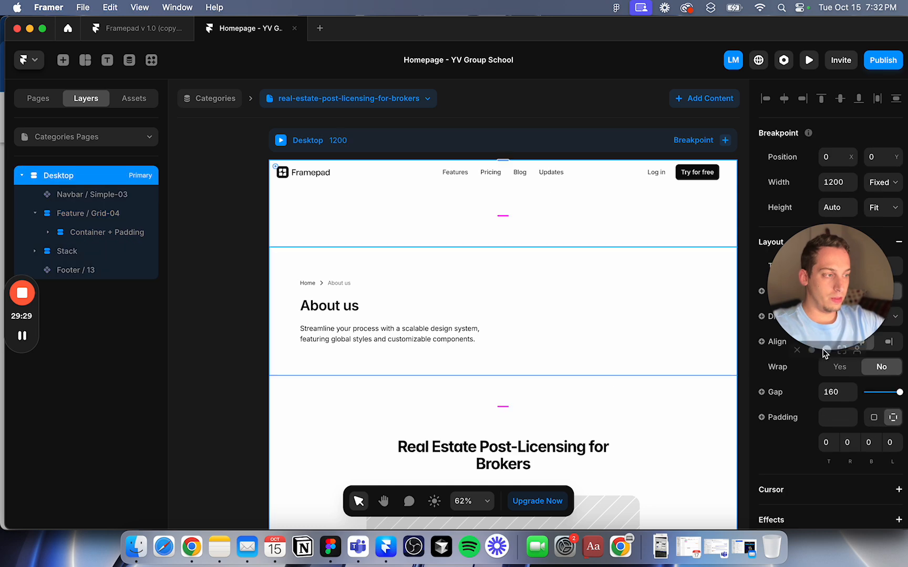
left_click(822, 393)
key("Return")
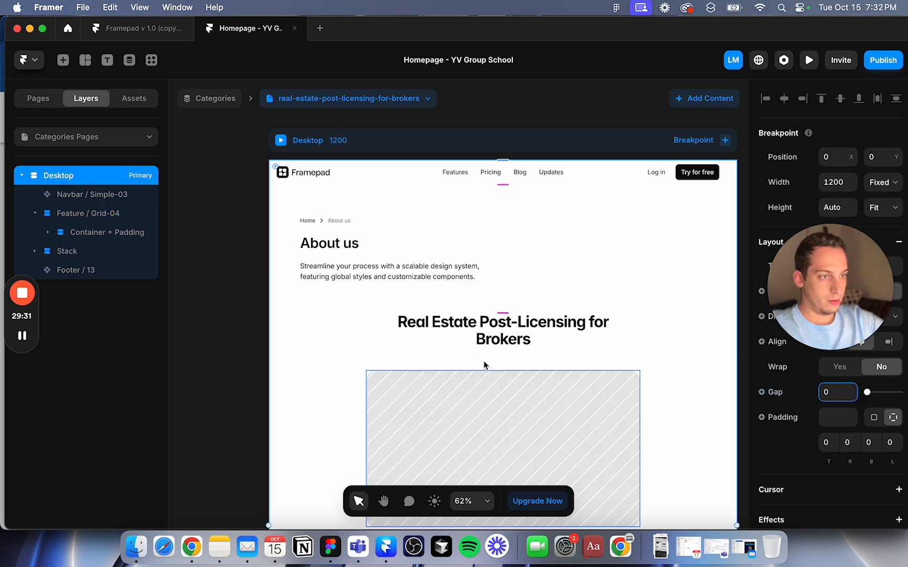
left_click(246, 281)
Step: Bind the breadcrumb's current page text to the Categories collection's Title field
left_click(319, 222)
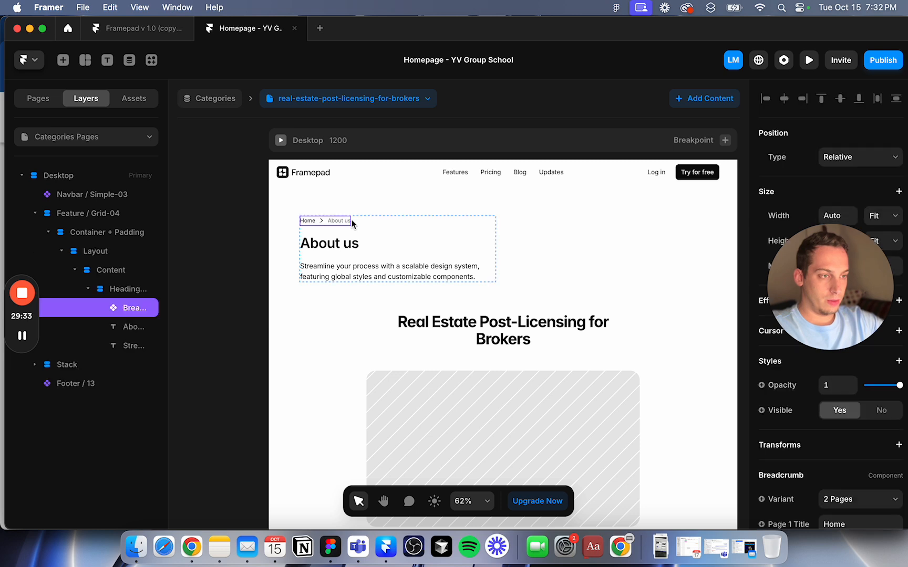
left_click(135, 327)
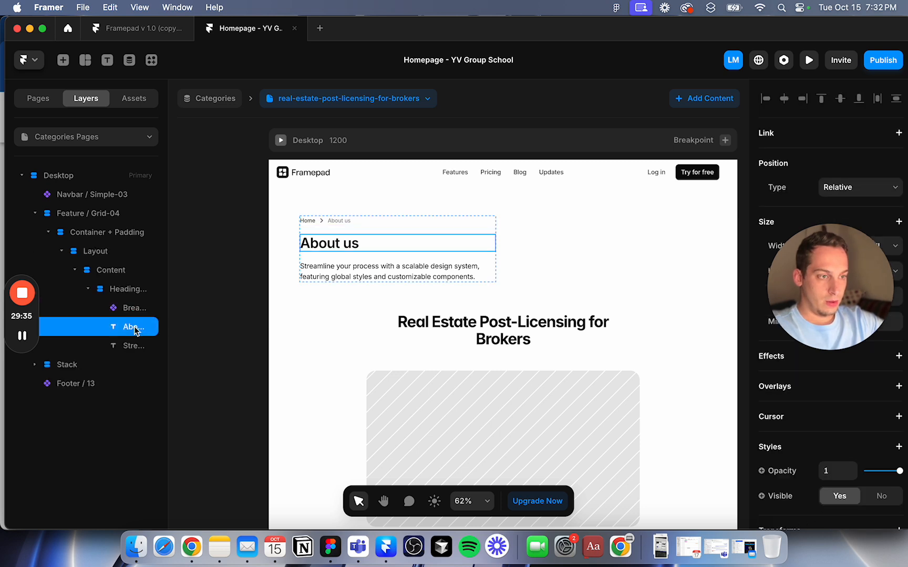
left_click(128, 309)
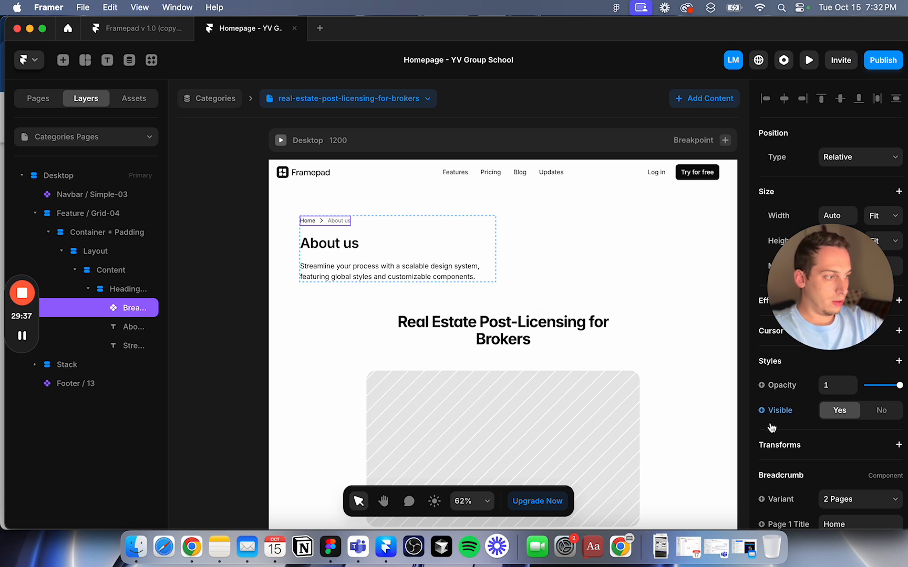
scroll(770, 424, "down", 3)
scroll(770, 424, "down", 3)
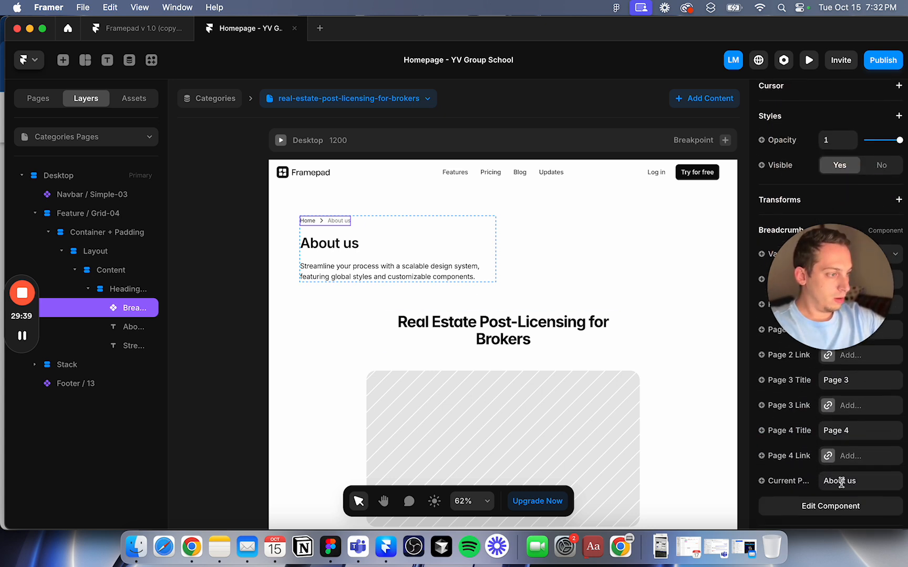
left_click(786, 487)
left_click(761, 482)
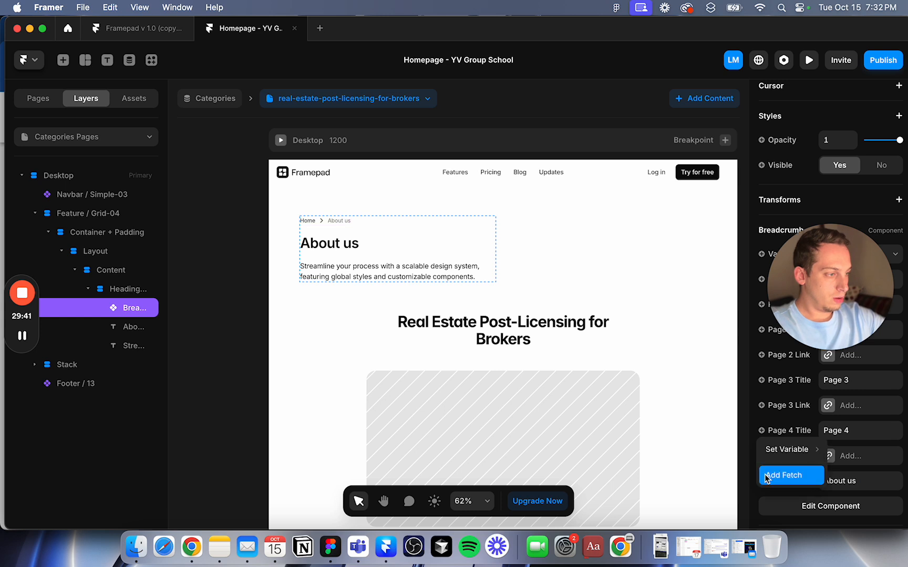
mouse_move(788, 450)
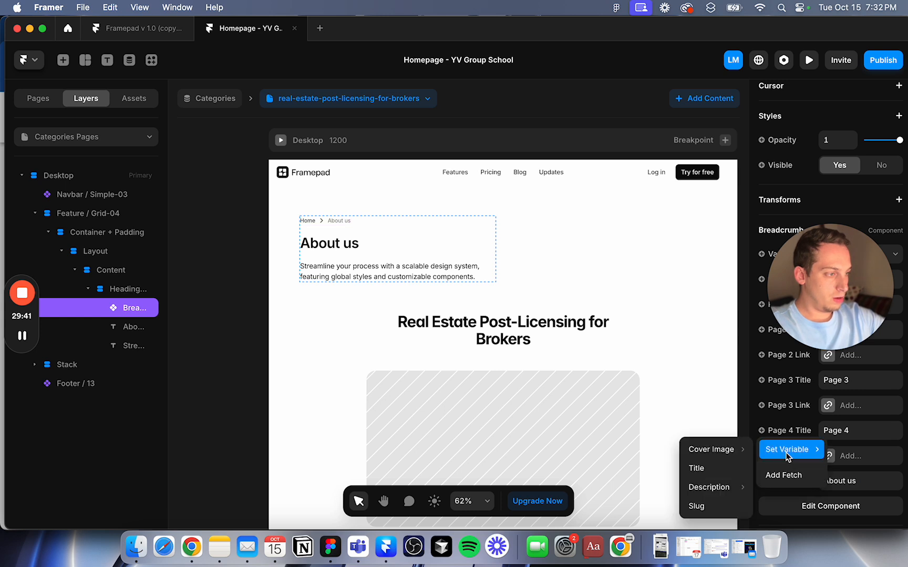
left_click(705, 469)
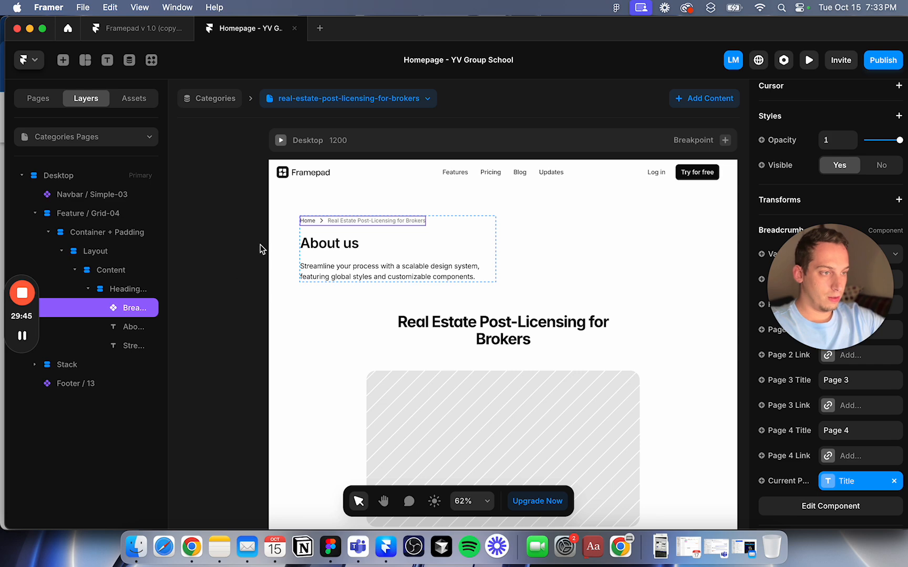
Step: Bind the "About us" heading's content to the Categories collection's Title field
left_click(236, 260)
left_click(330, 248)
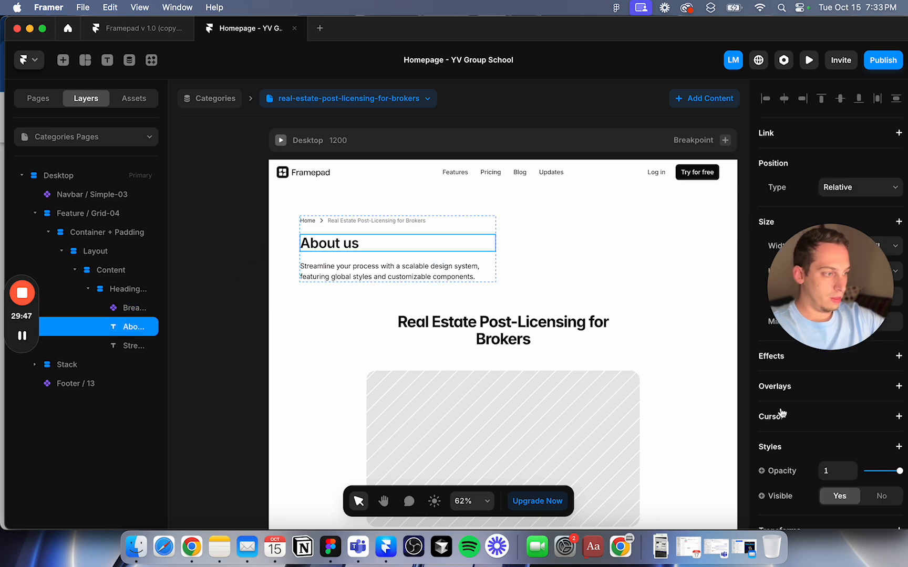
scroll(782, 413, "down", 5)
left_click(761, 417)
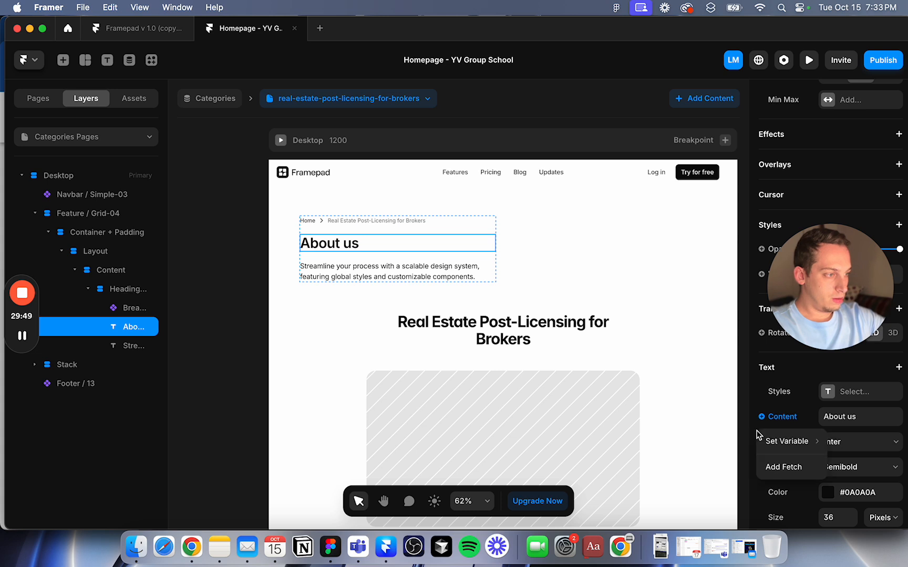
key("Escape")
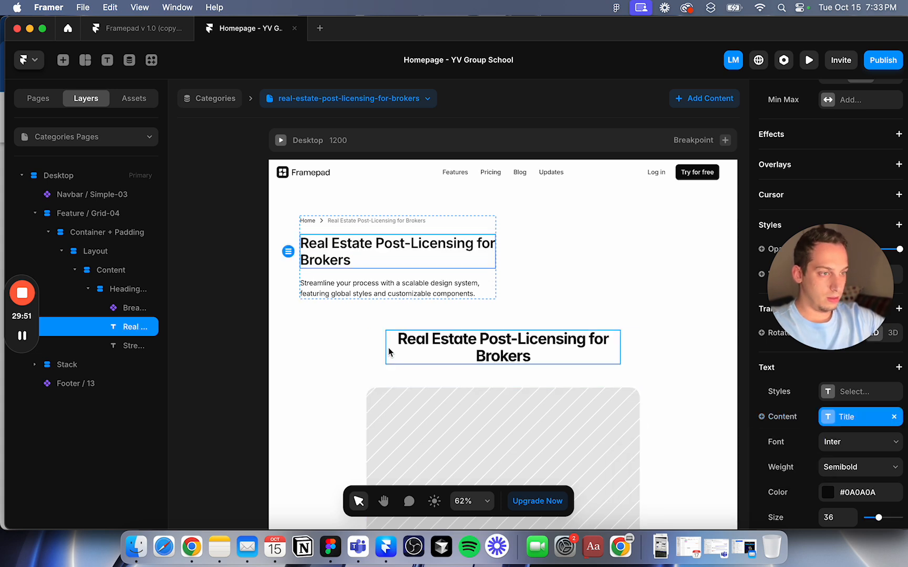
Step: Bind the content of the "Streamline your process" paragraph to the Categories collection's Description field
left_click(363, 281)
left_click(363, 287)
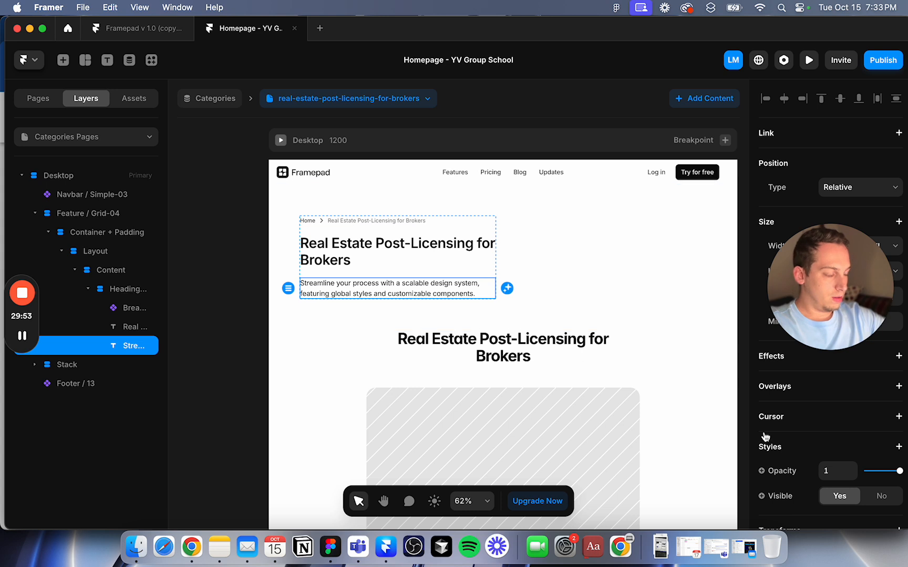
scroll(764, 432, "down", 9)
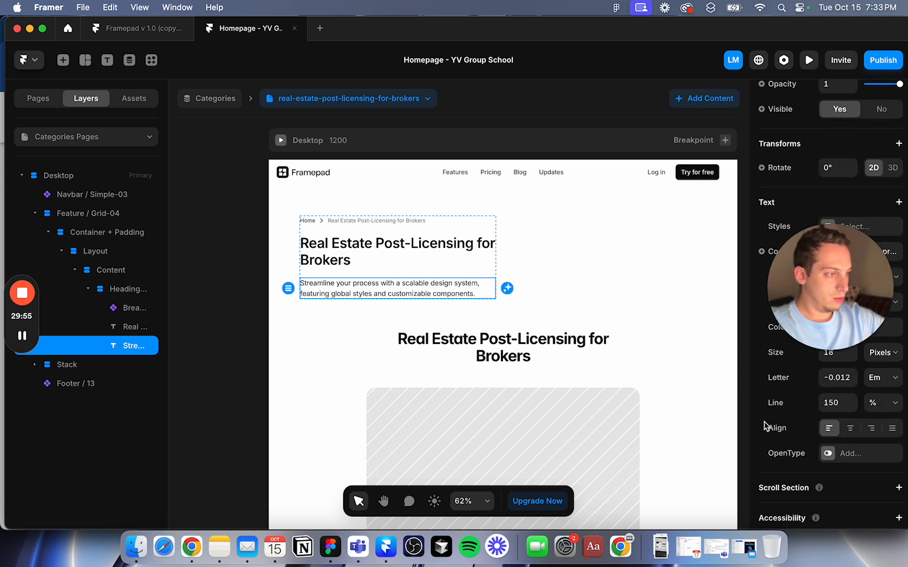
scroll(764, 424, "down", 3)
scroll(765, 426, "up", 9)
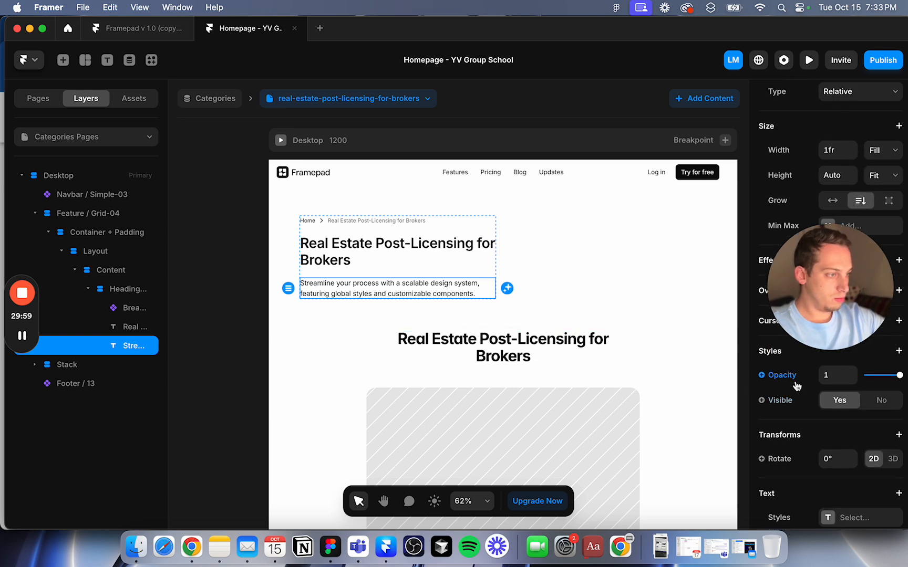
scroll(796, 386, "down", 2)
left_click(762, 481)
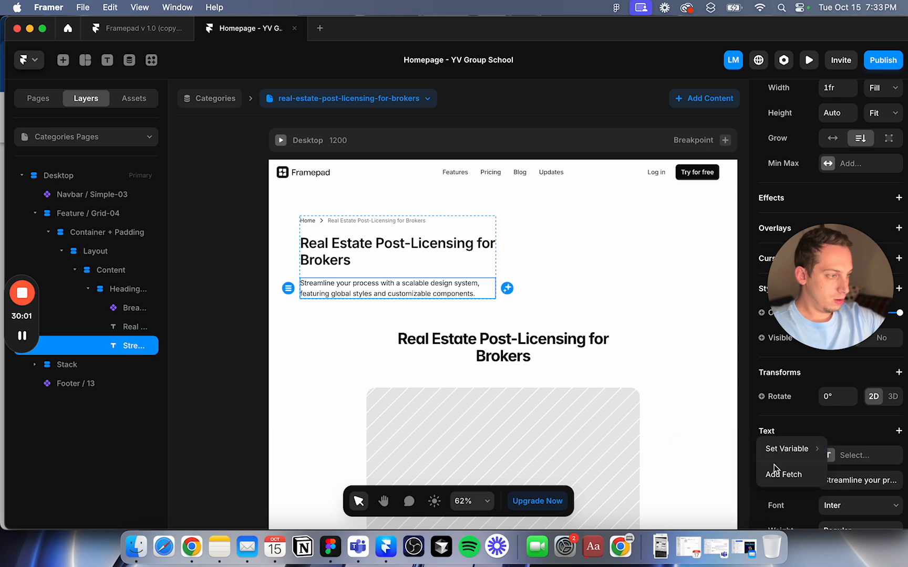
mouse_move(783, 449)
left_click(698, 487)
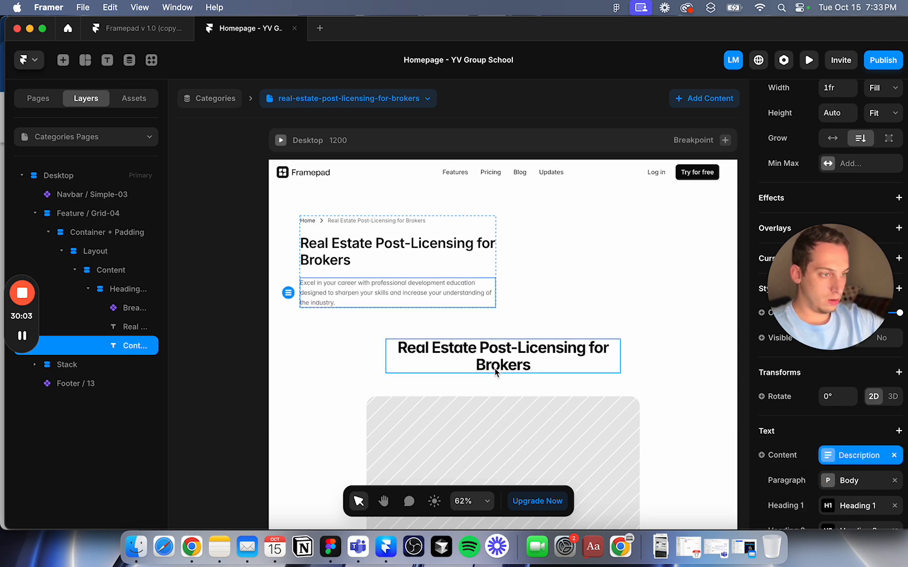
Step: Delete the old Stack holding the centred title, banner and description from the Categories detail page
scroll(380, 361, "down", 3)
left_click(383, 367)
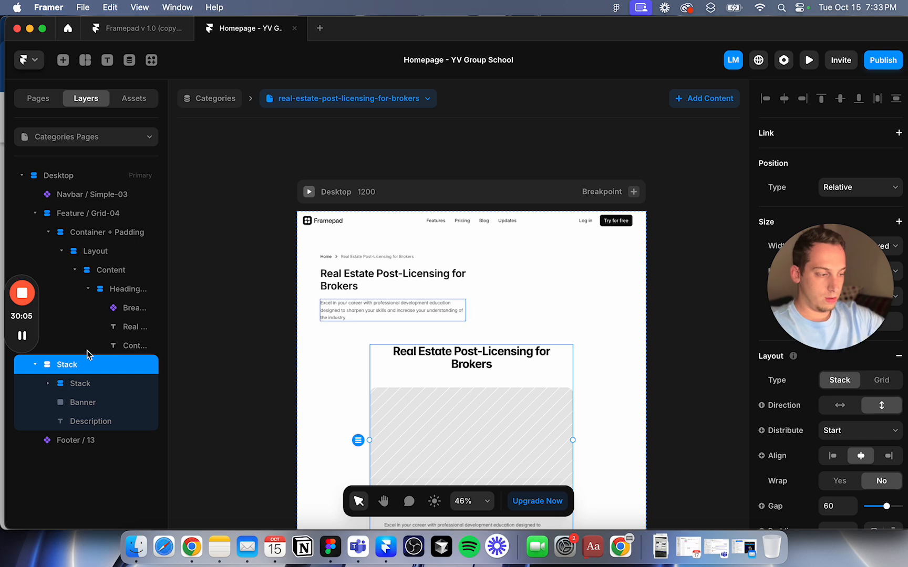
key("BackSpace")
scroll(258, 317, "up", 3)
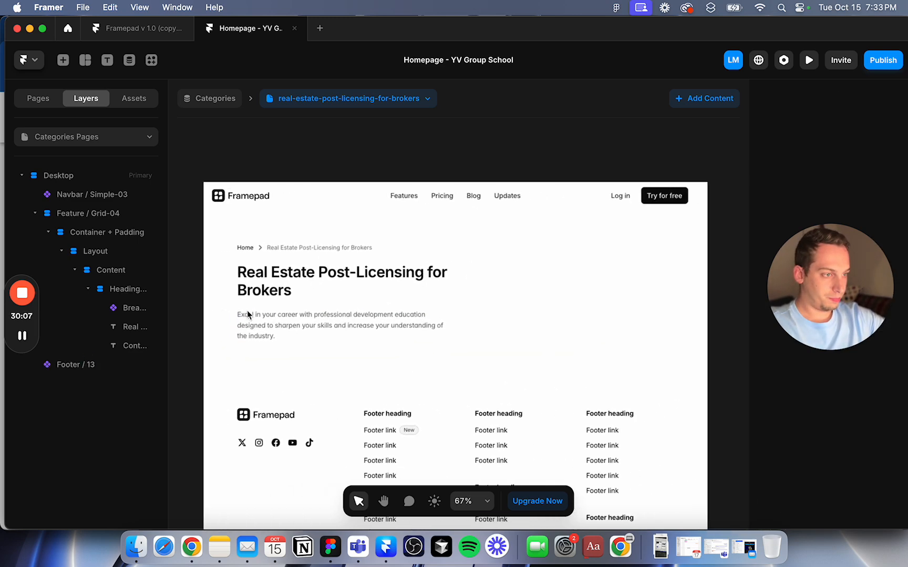
scroll(248, 316, "up", 2)
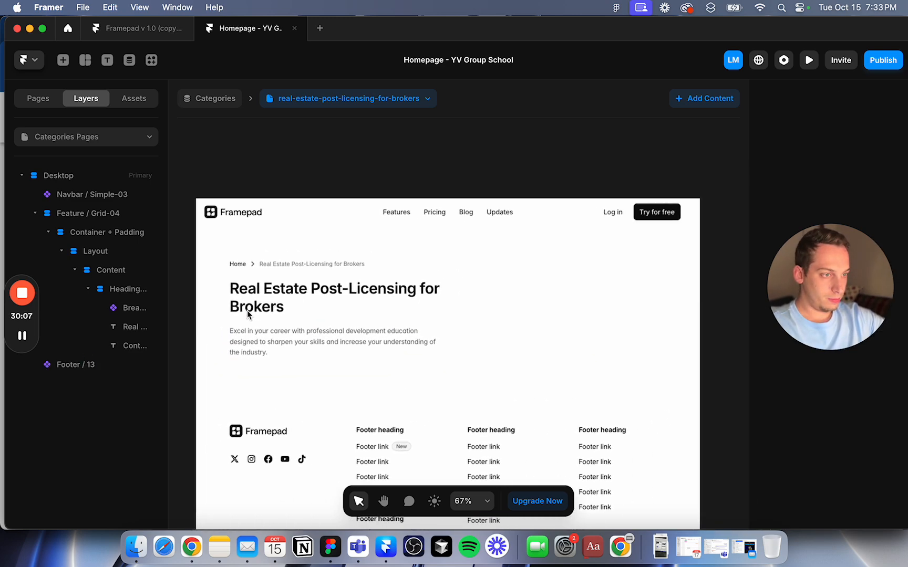
Step: In the Framepad v 1.0 project, open the Hero / Horizontal-02 component and copy its desktop Image layer
left_click(486, 296)
left_click(130, 271)
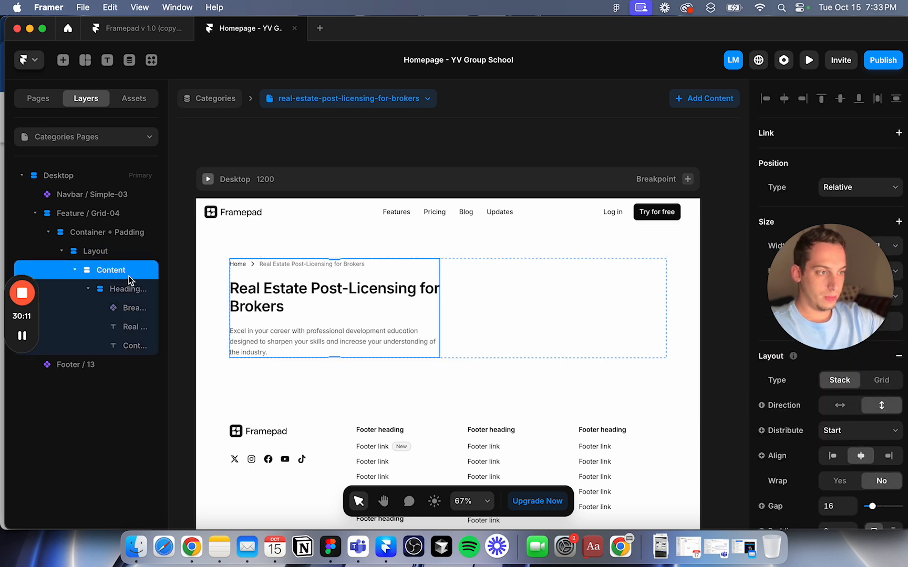
left_click(113, 258)
left_click(75, 271)
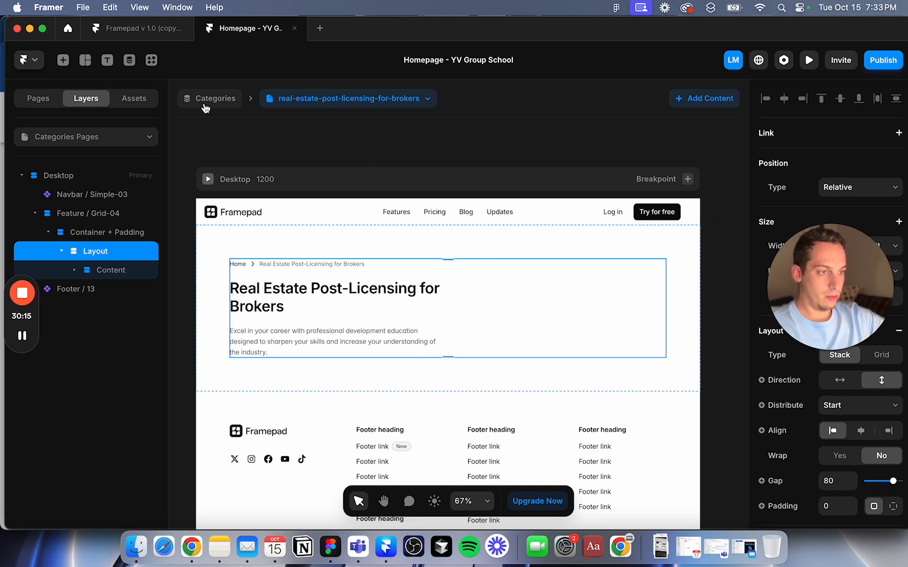
left_click(130, 30)
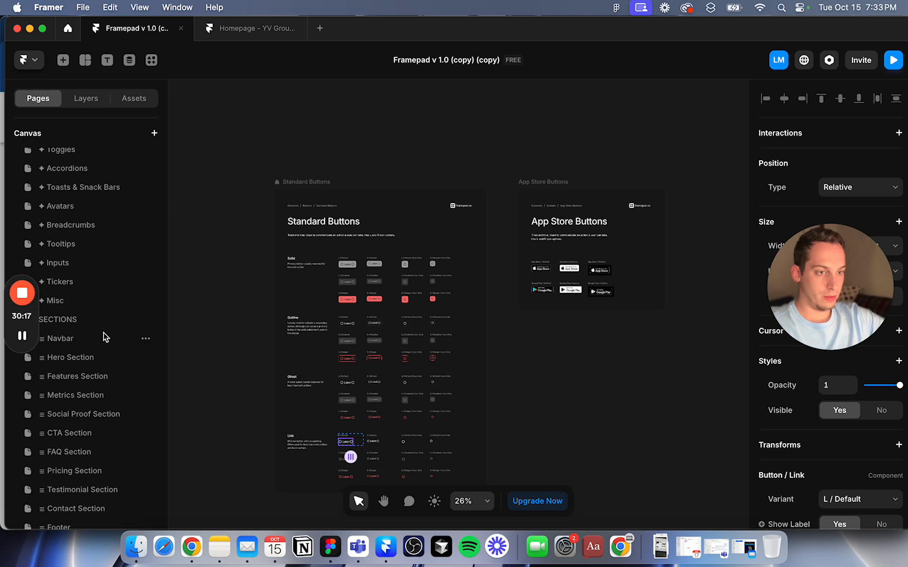
left_click(74, 359)
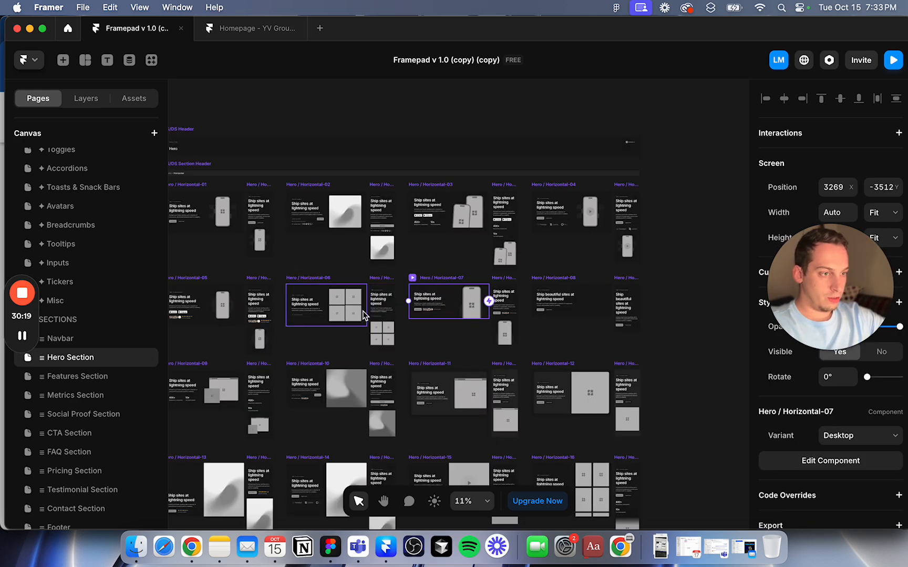
scroll(364, 316, "left", 2)
double_click(413, 216)
left_click(489, 334, "super")
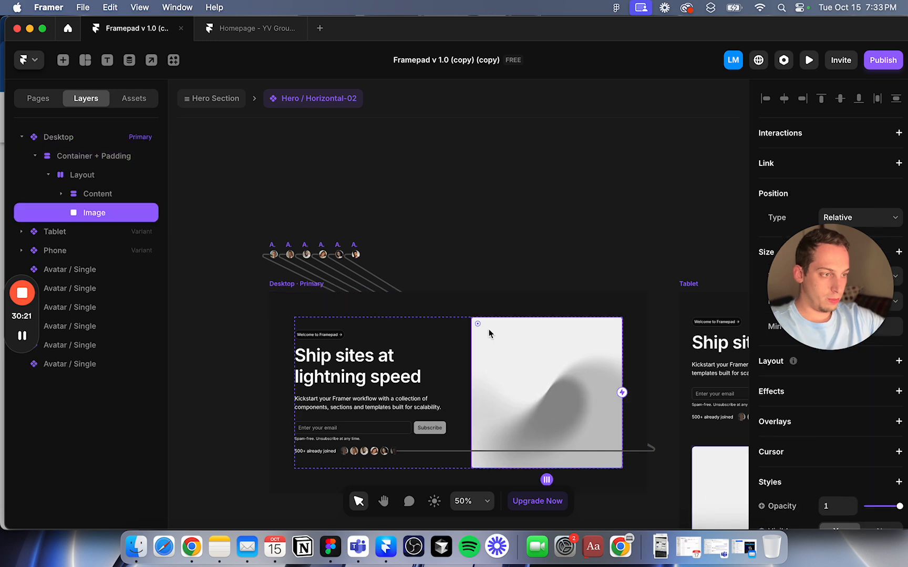
Step: Back in the YV Group School project, paste the Image into the Feature / Grid-04 section above Container + Padding
left_click(227, 31)
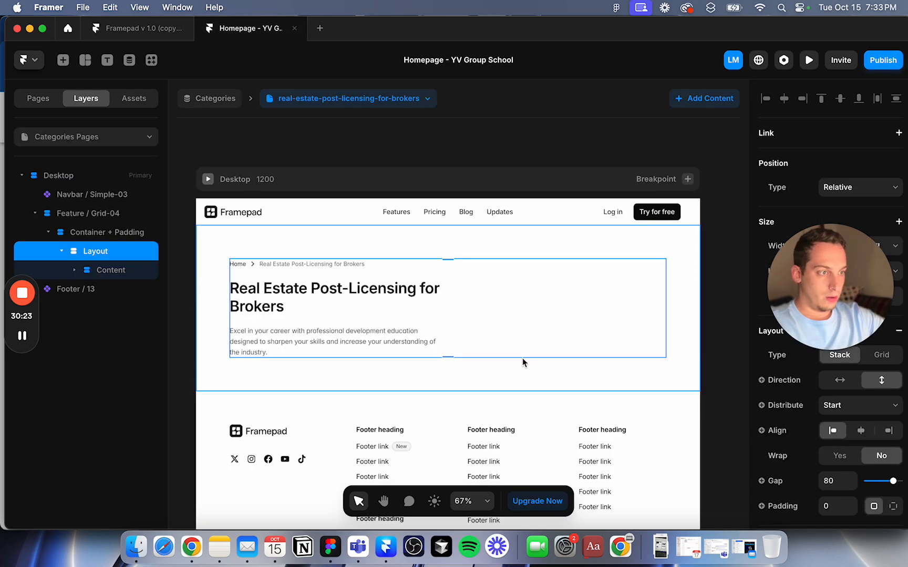
left_click(68, 209)
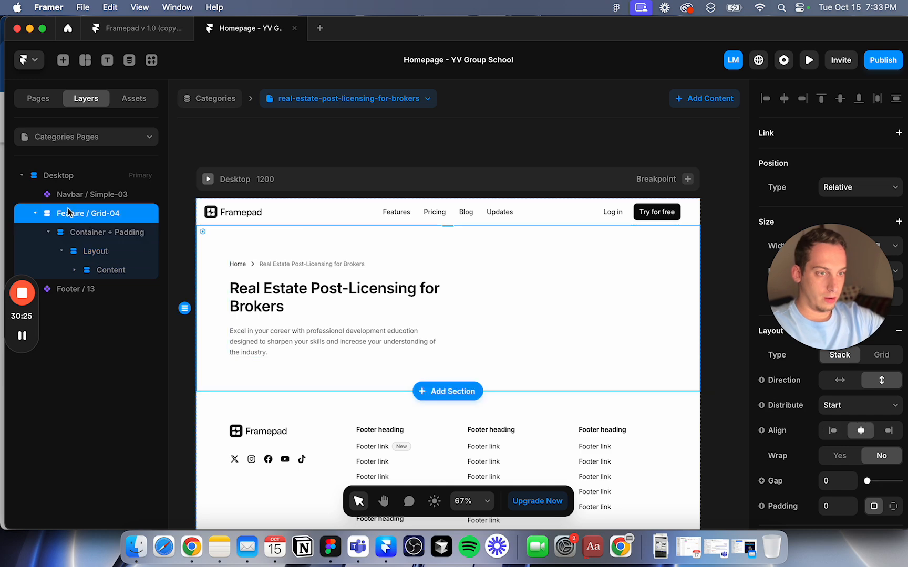
left_click(48, 232)
key("super+v")
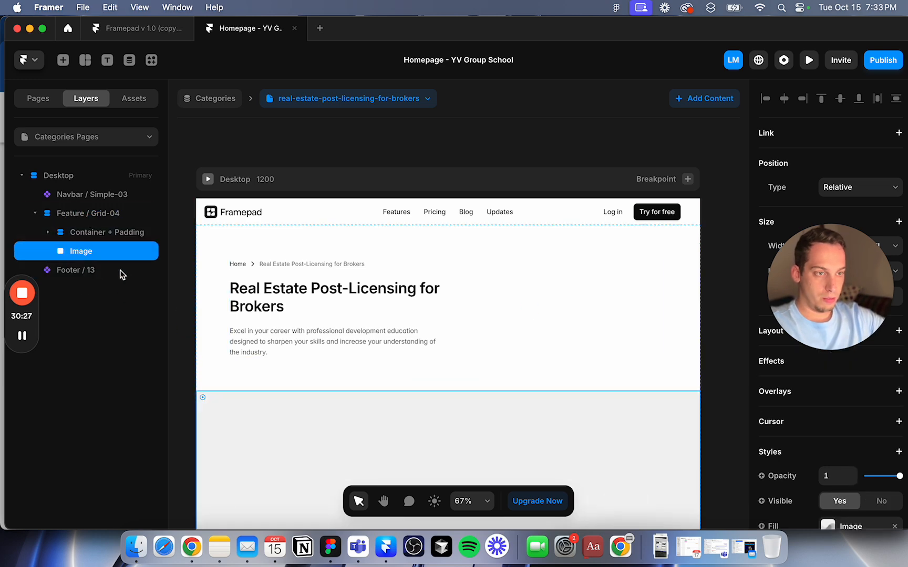
left_click_drag(93, 254, 92, 224)
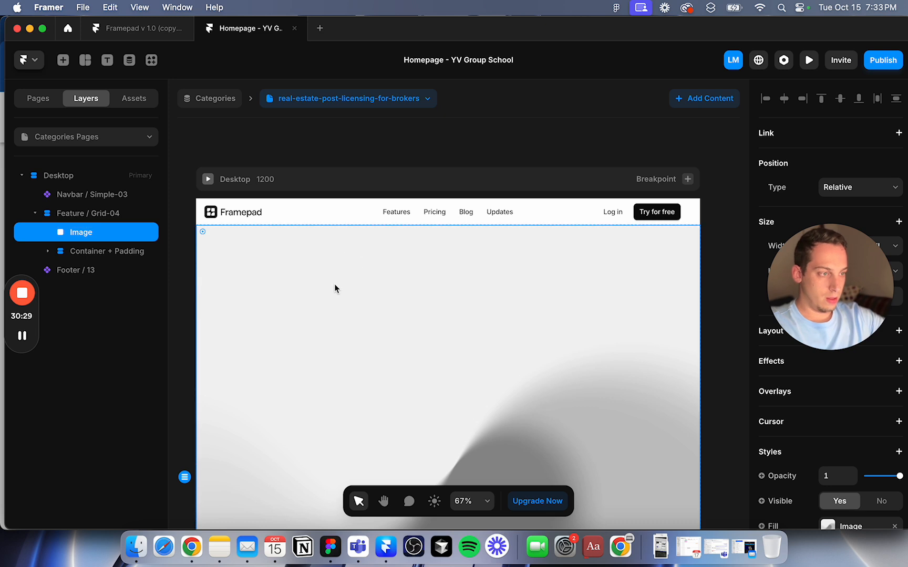
scroll(335, 284, "down", 3)
scroll(334, 288, "down", 3)
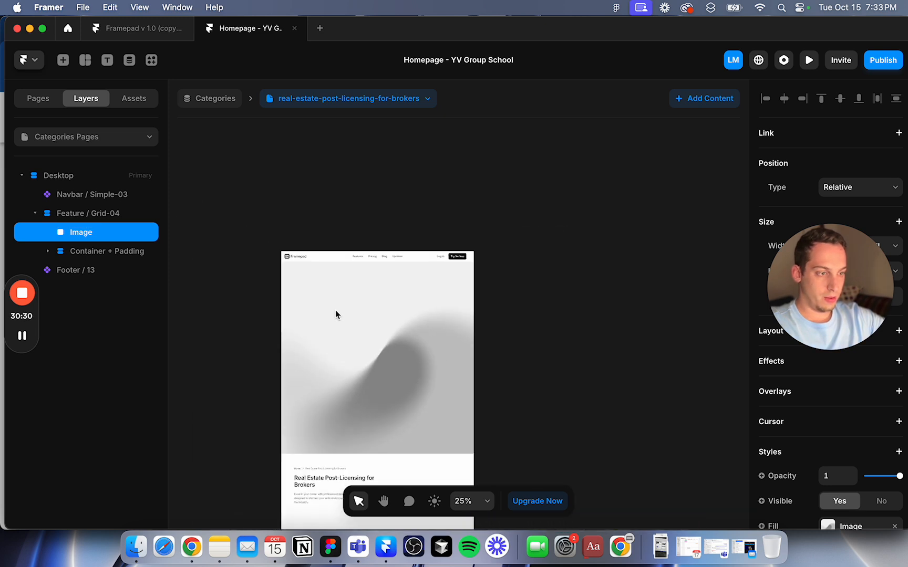
Step: Set the Feature / Grid-04 stack's direction to horizontal and place the Image after Container + Padding
left_click(113, 214)
left_click(855, 386)
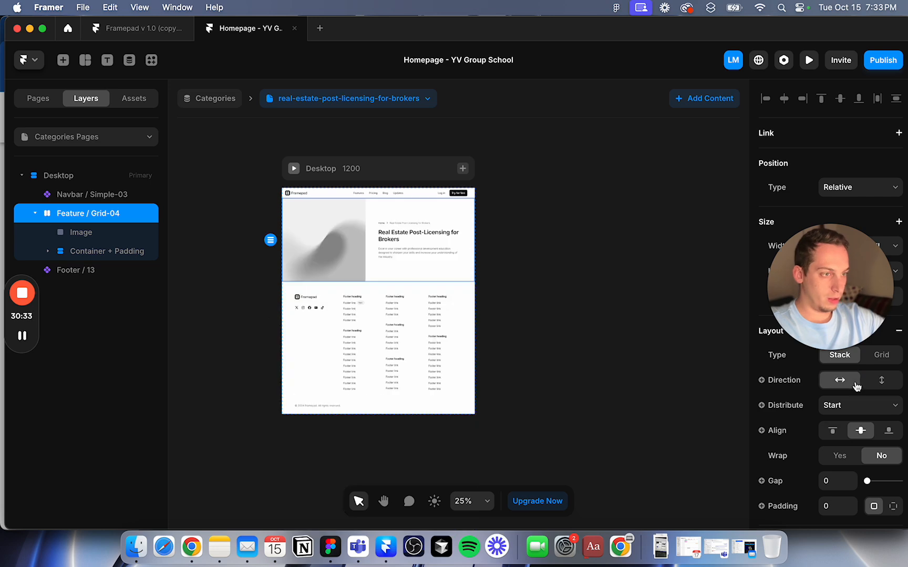
left_click(119, 235)
left_click_drag(104, 235, 105, 263)
left_click(215, 219)
scroll(321, 218, "up", 5)
scroll(456, 269, "up", 4)
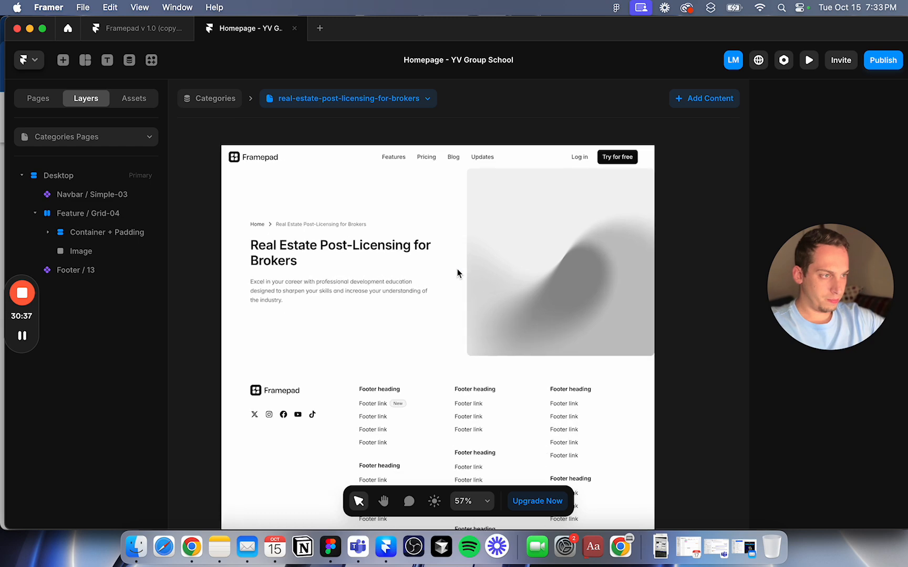
Step: Add Tablet and Phone breakpoints to the Categories detail page
scroll(470, 249, "down", 5)
scroll(470, 249, "down", 3)
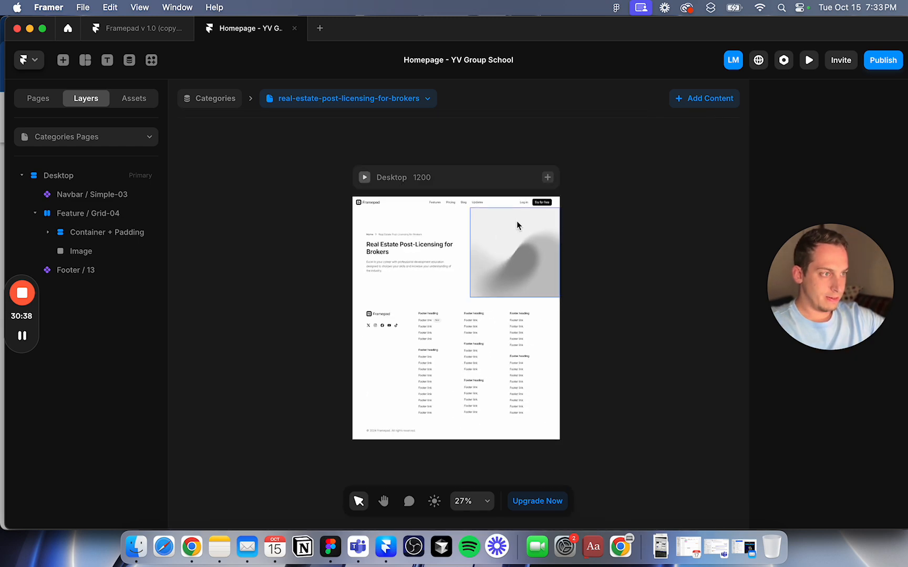
left_click(548, 178)
left_click(553, 203)
left_click(517, 177)
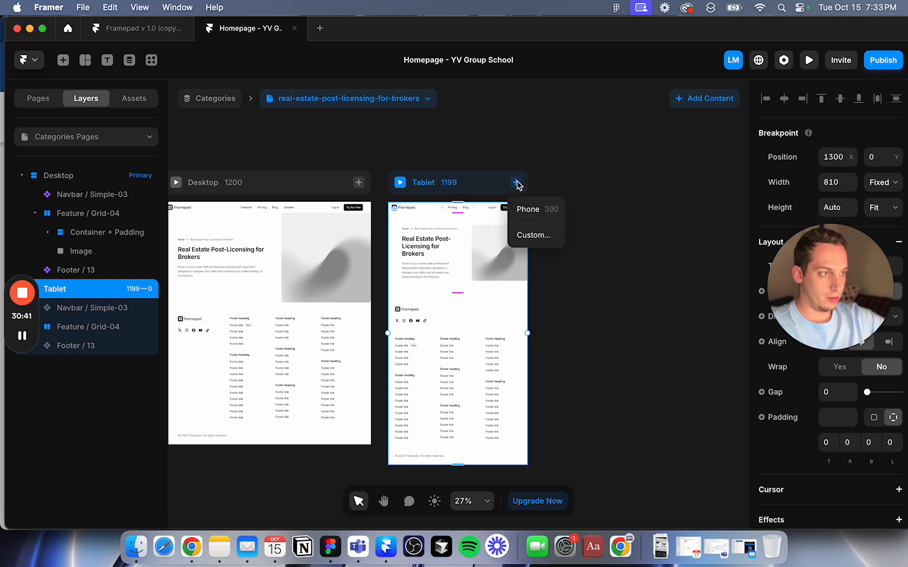
left_click(524, 212)
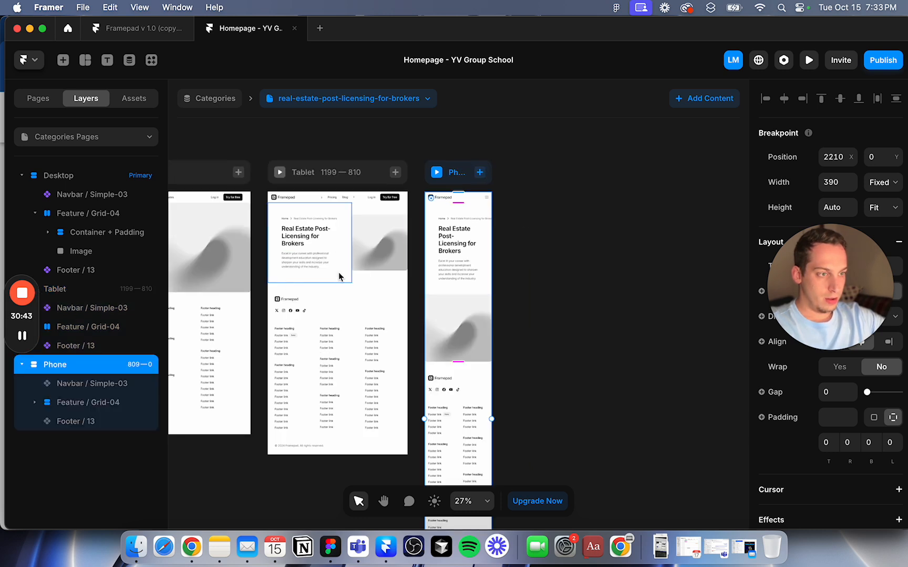
Step: Set the breadcrumb's width to Fill on the Phone breakpoint
left_click(472, 219, "super")
left_click(886, 216)
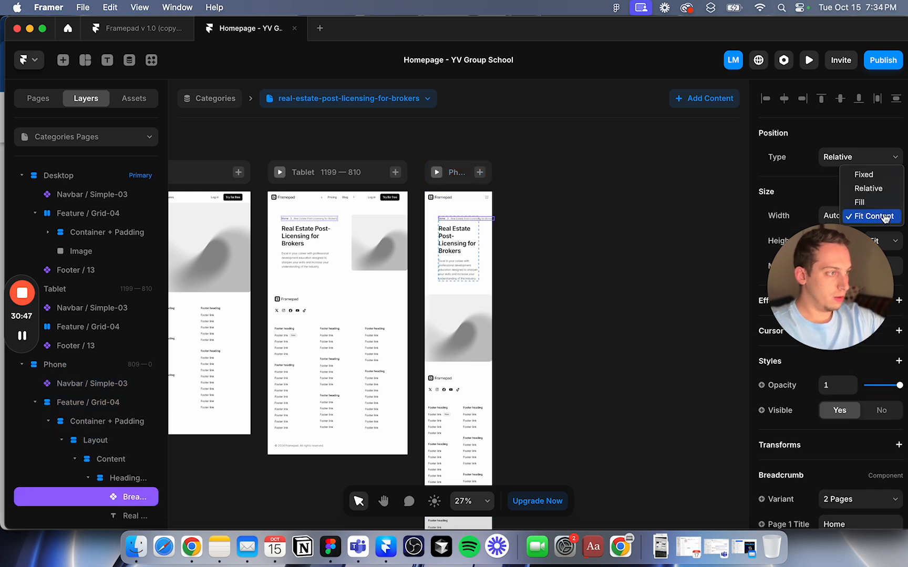
left_click(883, 203)
left_click(553, 207)
scroll(454, 219, "up", 5)
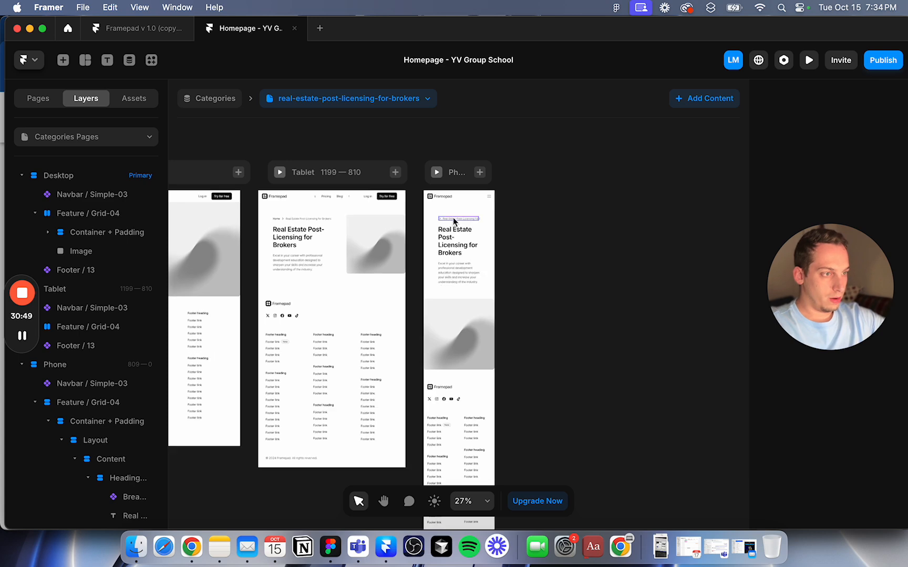
left_click(437, 221, "super")
scroll(443, 221, "up", 3)
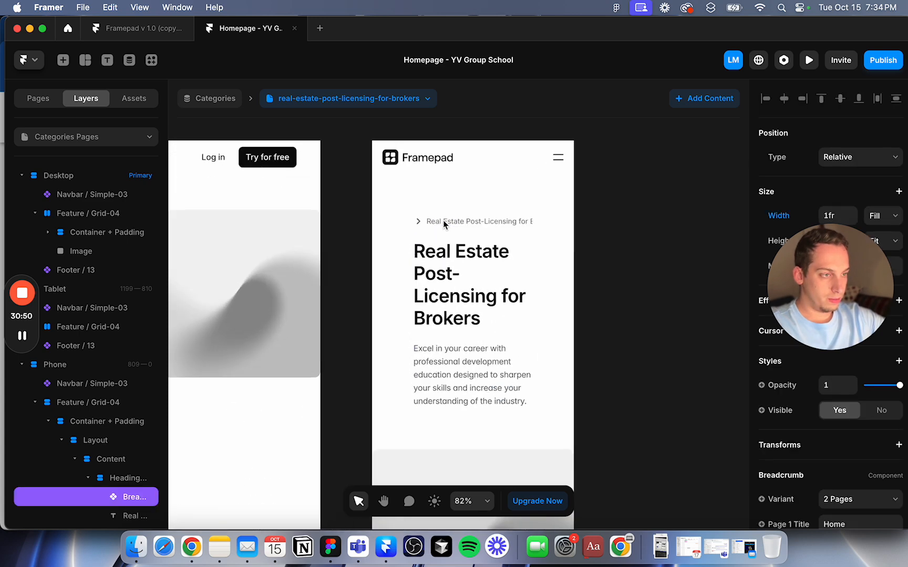
Step: Examine the size and layout settings of the nested stacks in the Phone breakpoint's Feature / Grid-04 section
left_click(423, 240)
left_click(112, 465)
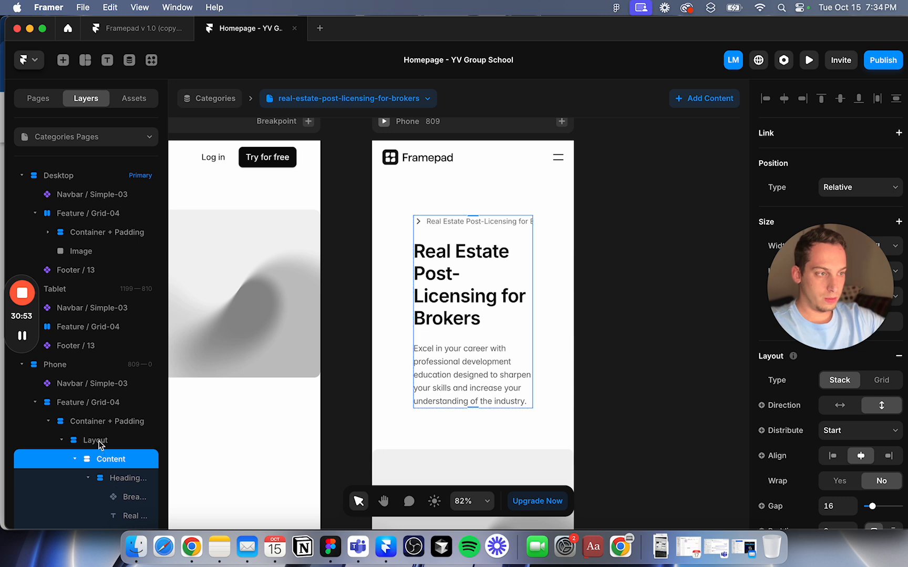
left_click(93, 421)
left_click(89, 402)
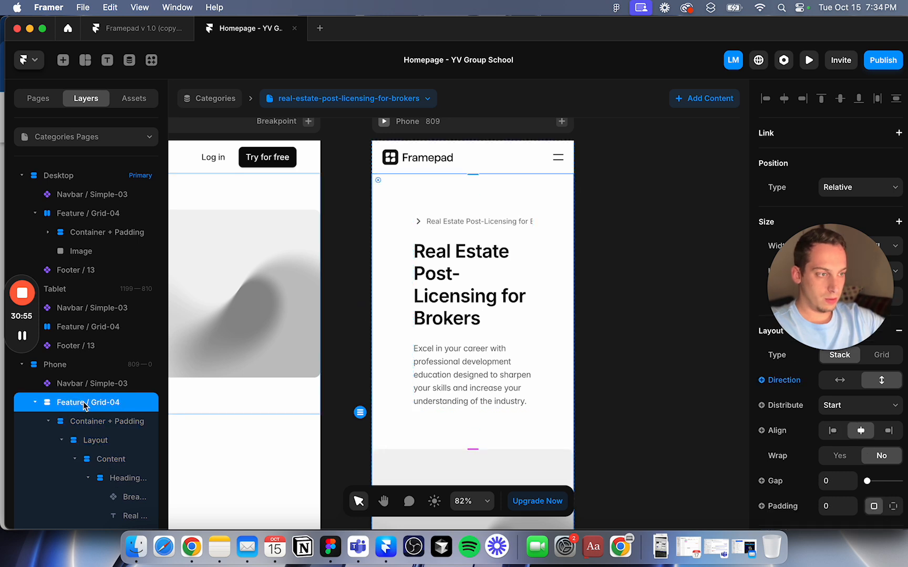
left_click(94, 440)
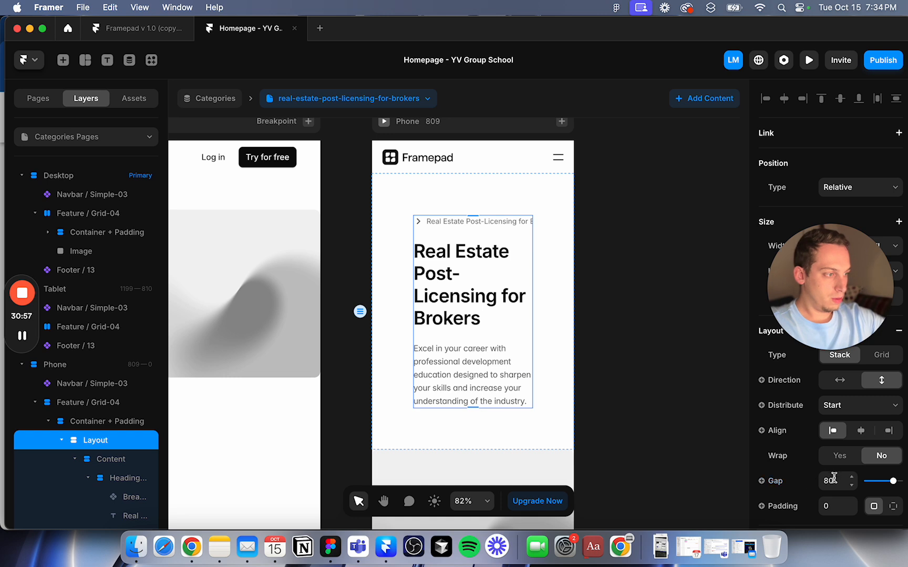
left_click_drag(831, 245, 679, 222)
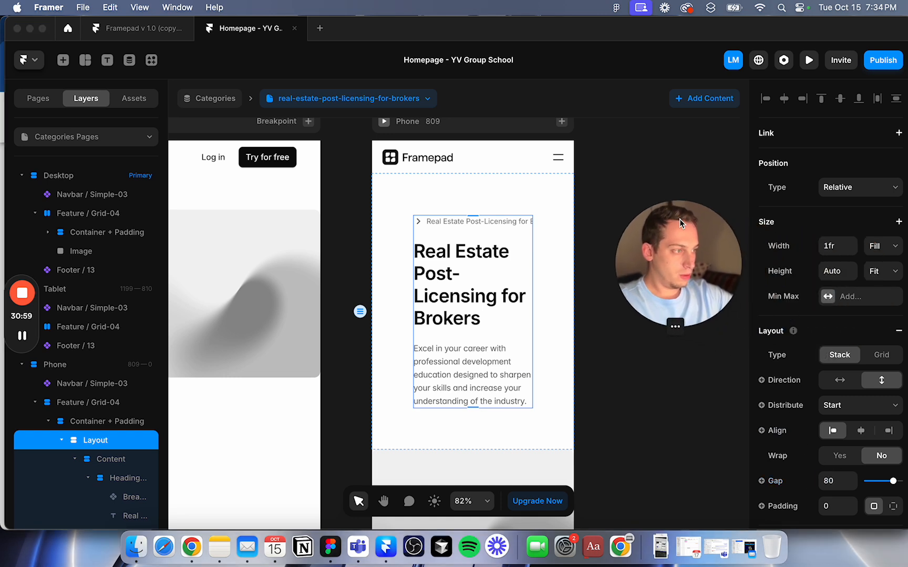
Step: Try removing the Max Width from the Phone breakpoint's Container + Padding stack
left_click(107, 422)
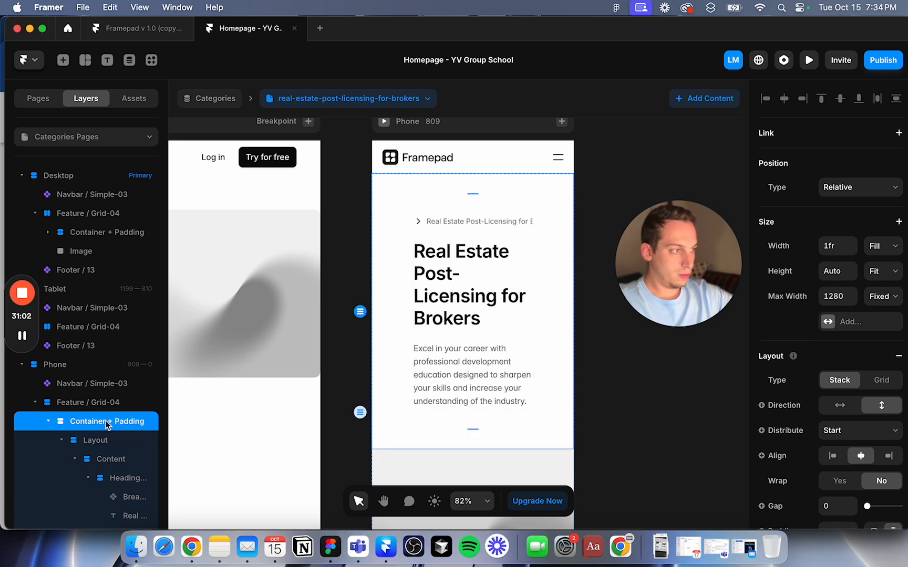
right_click(795, 300)
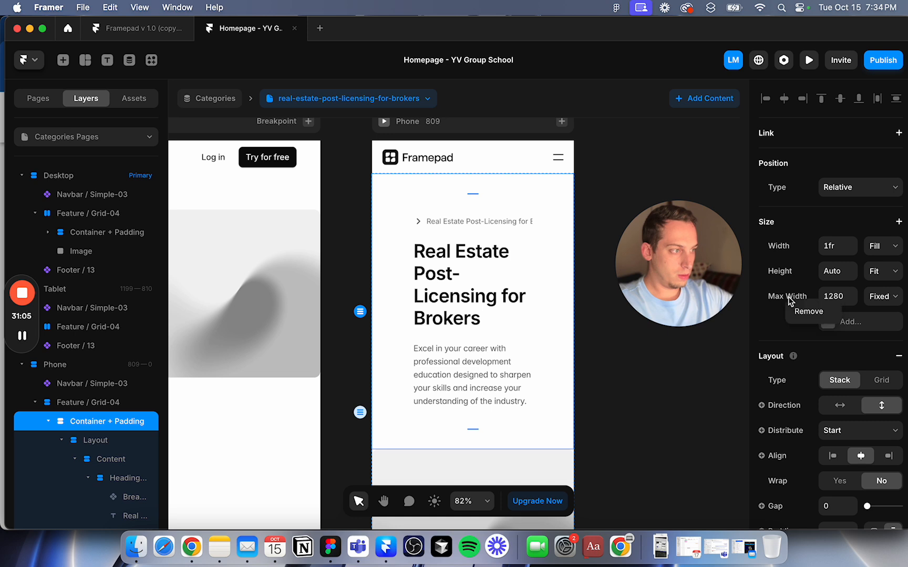
left_click(795, 314)
key("super+z")
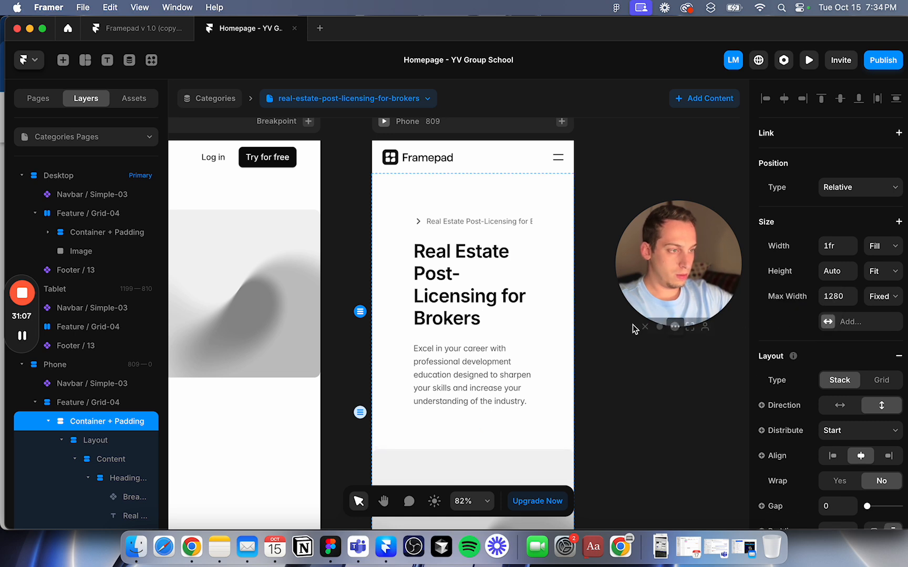
Step: Set the width of the Layout stack in the Phone breakpoint's Feature / Grid-04 section to Relative at 100%
left_click(113, 409)
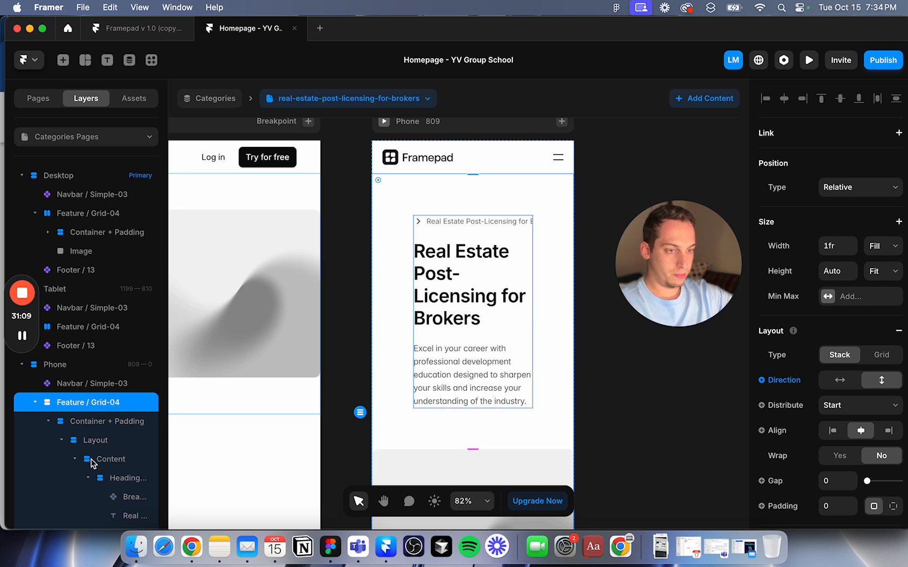
left_click(96, 442)
scroll(795, 427, "down", 2)
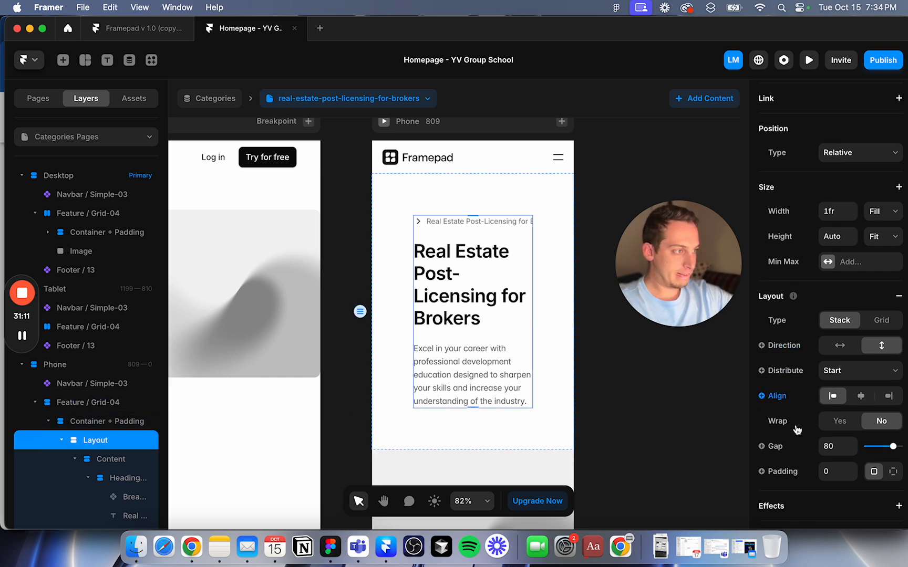
scroll(795, 428, "up", 1)
left_click(875, 243)
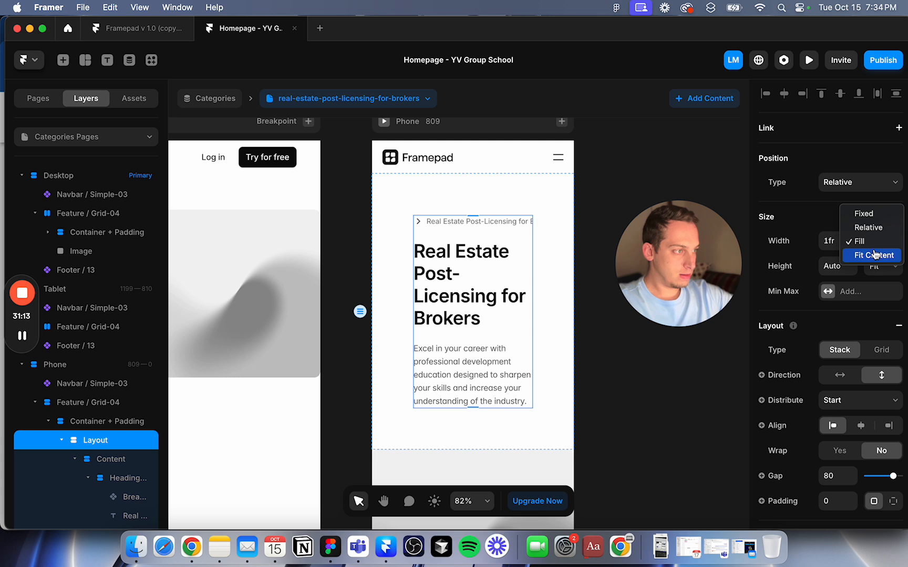
left_click(869, 227)
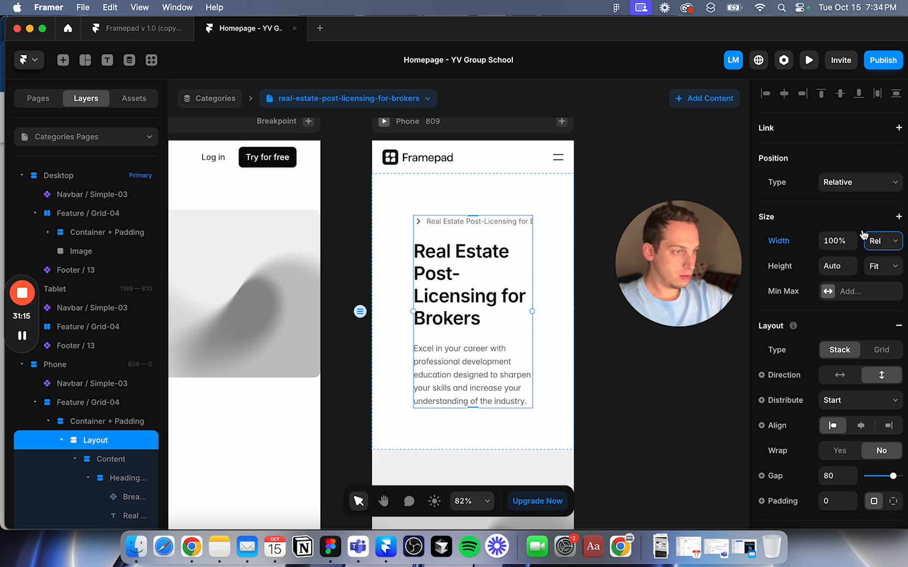
Step: Examine the width options of the Phone breakpoint's Container + Padding and Feature / Grid-04 stacks and the breakpoint's own layout settings
left_click(73, 422)
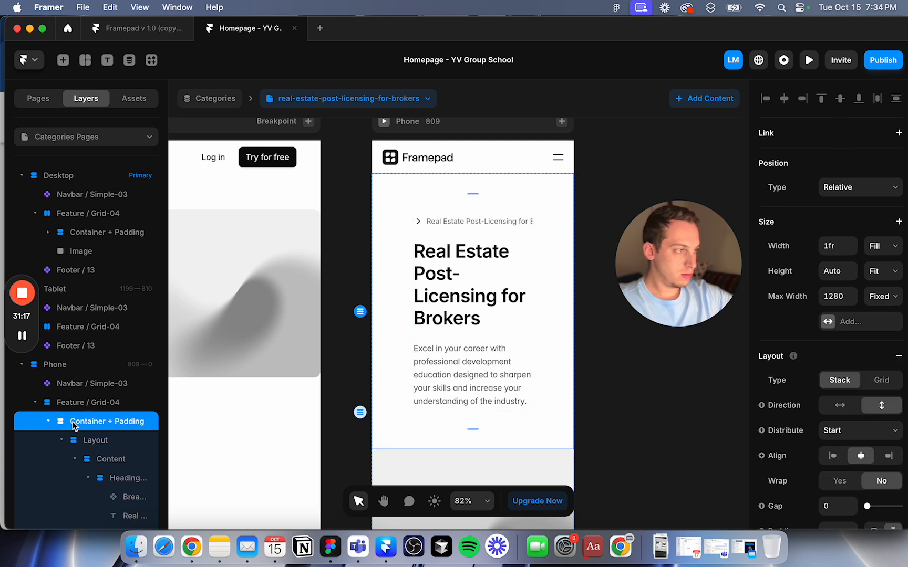
left_click(882, 248)
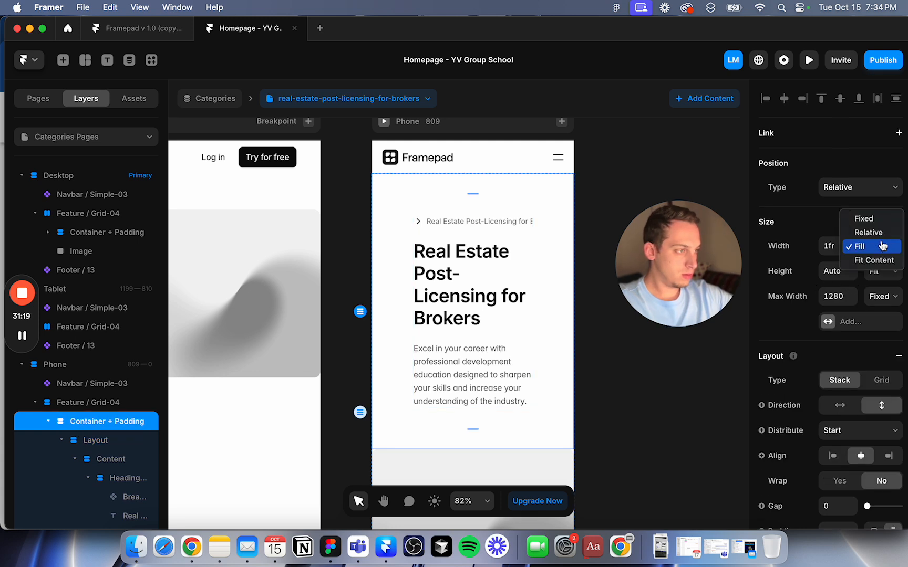
left_click(884, 241)
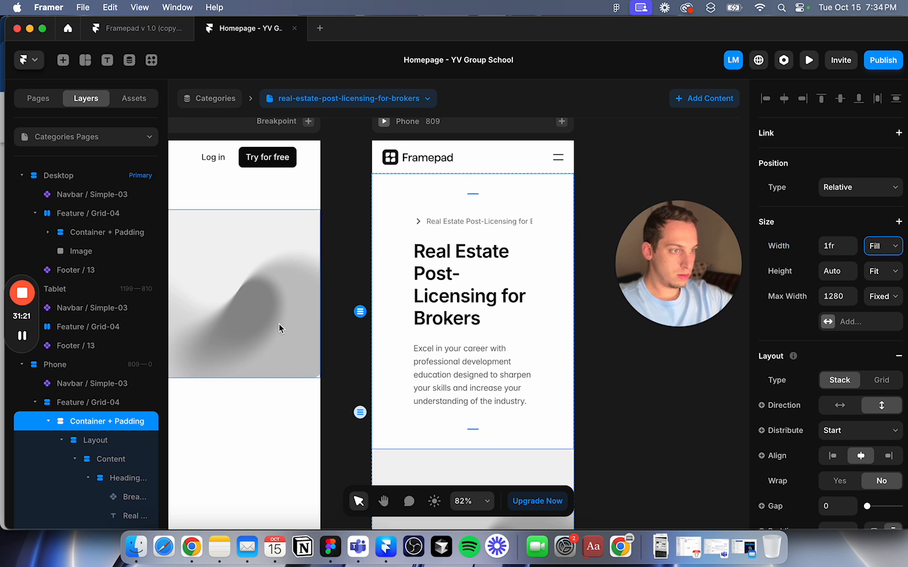
left_click(96, 403)
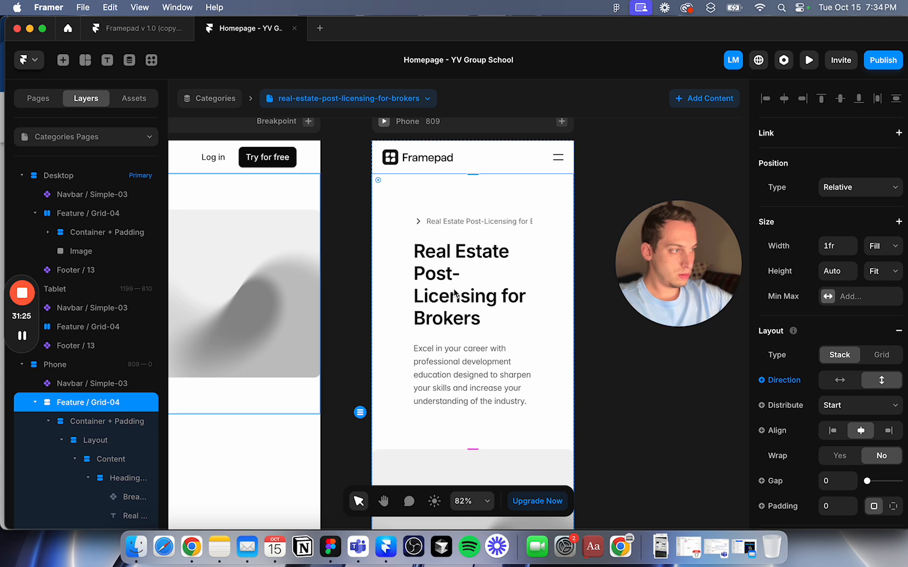
left_click(876, 246)
left_click(876, 232)
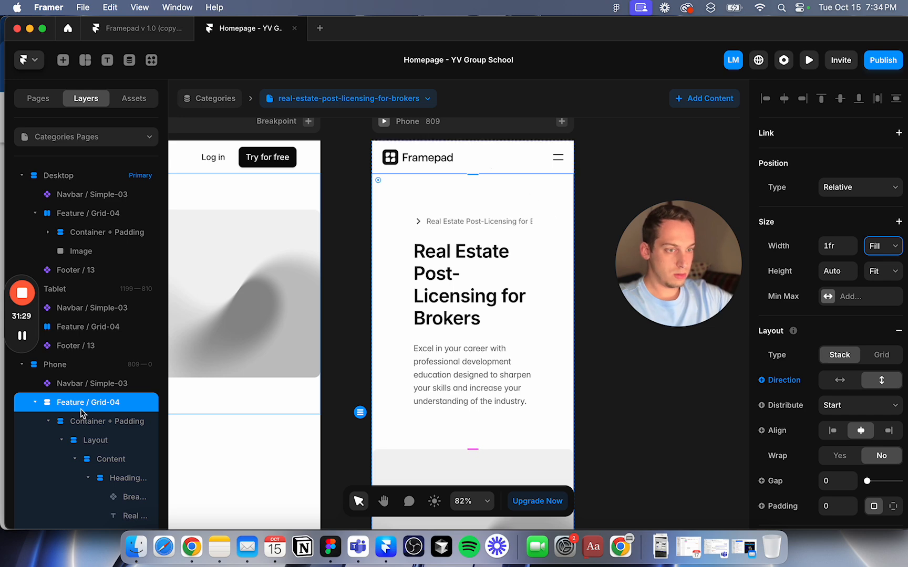
left_click(81, 381)
left_click(82, 367)
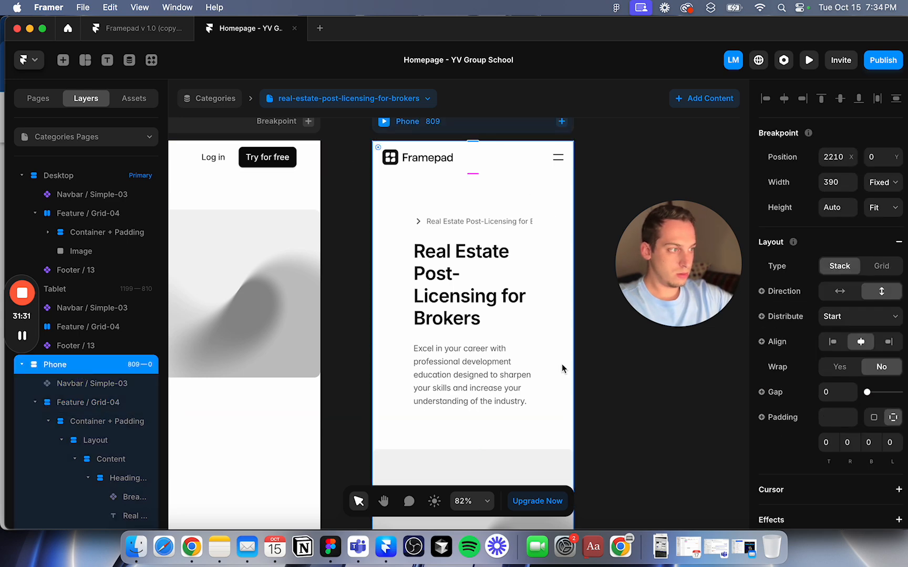
left_click(89, 402)
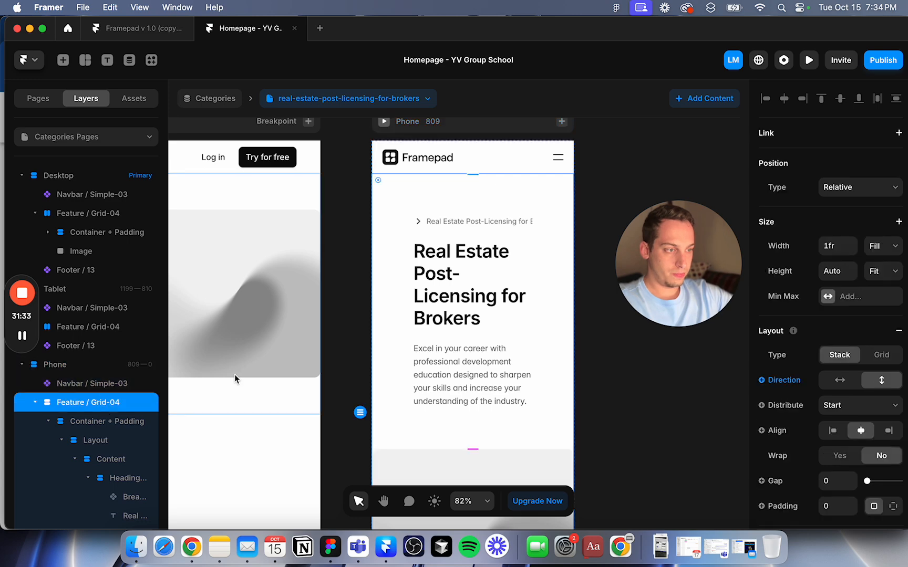
Step: Bind the fill of the Desktop header image to the Cover Image field of the Categories collection
scroll(460, 345, "down", 10)
scroll(461, 344, "down", 5)
scroll(458, 344, "down", 5)
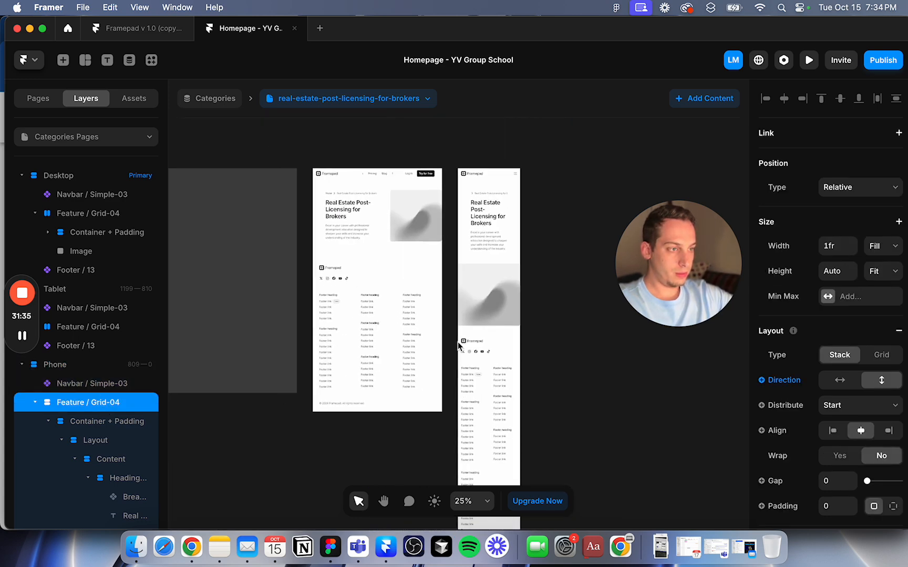
scroll(458, 342, "left", 4)
scroll(381, 234, "up", 4)
scroll(380, 232, "up", 3)
left_click(381, 232)
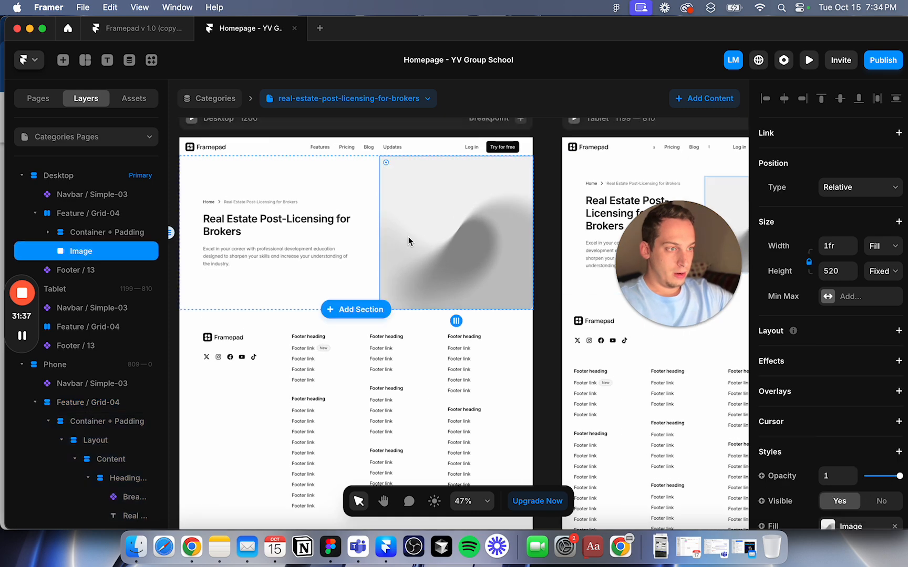
scroll(806, 295, "down", 4)
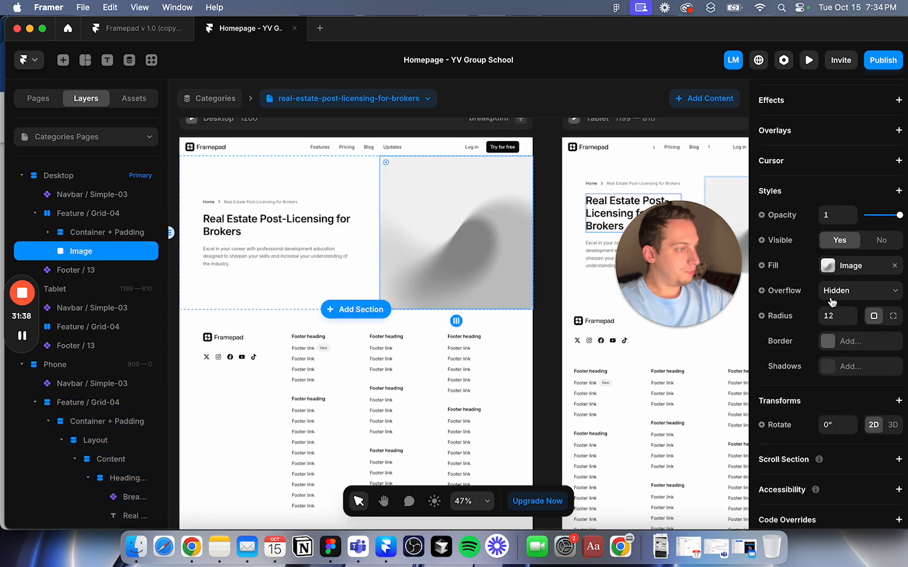
left_click(761, 265)
mouse_move(793, 317)
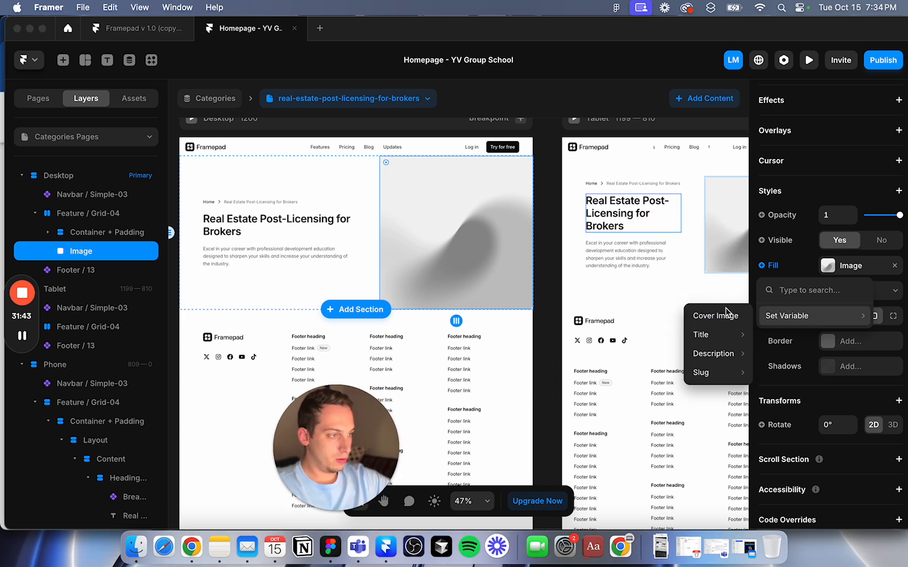
left_click(724, 317)
Step: Copy the solid L / Default button from the Framepad file's Buttons page and paste it below the Desktop header's description
scroll(377, 363, "left", 3)
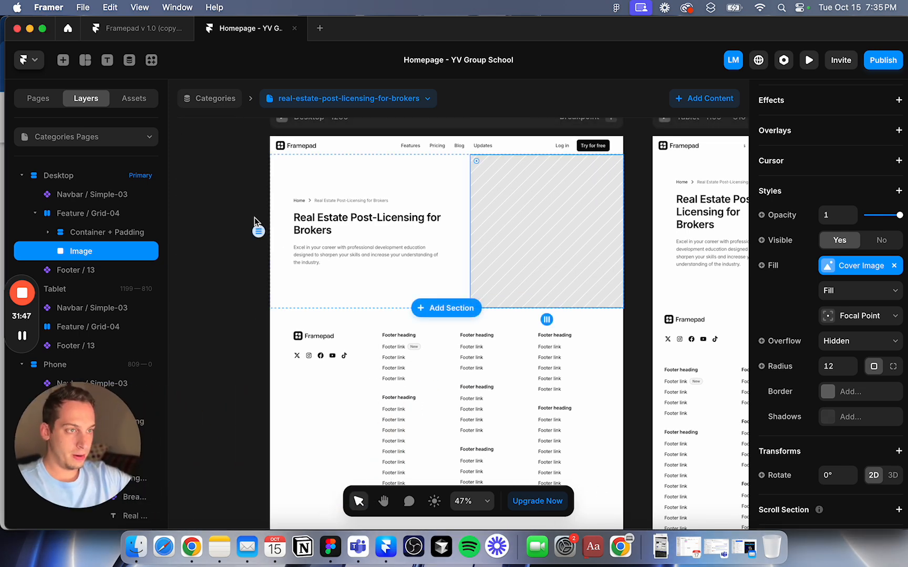
left_click(303, 263)
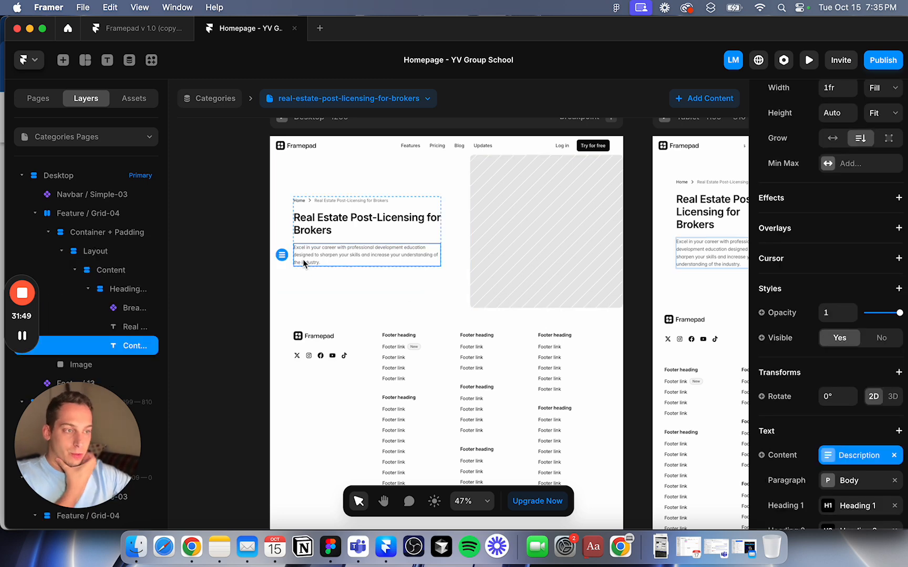
left_click(131, 26)
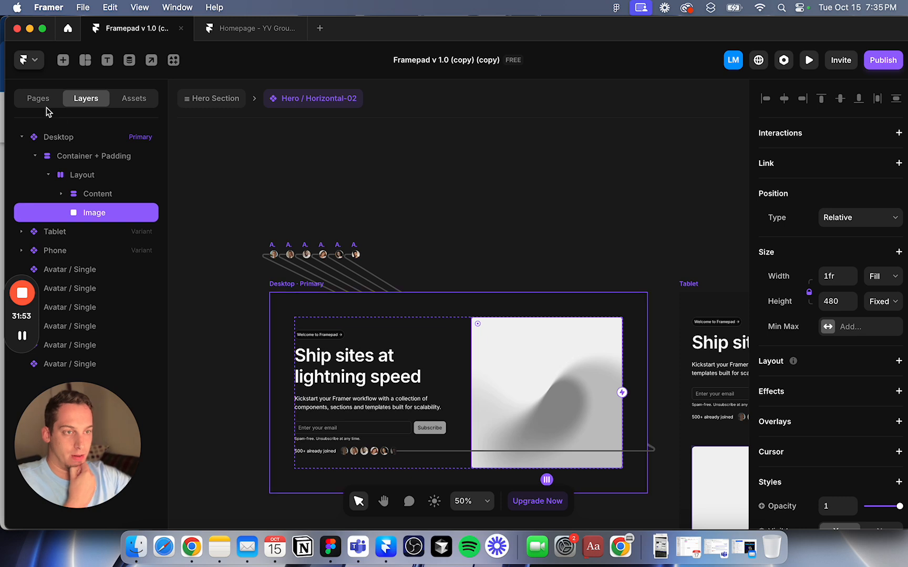
left_click(42, 100)
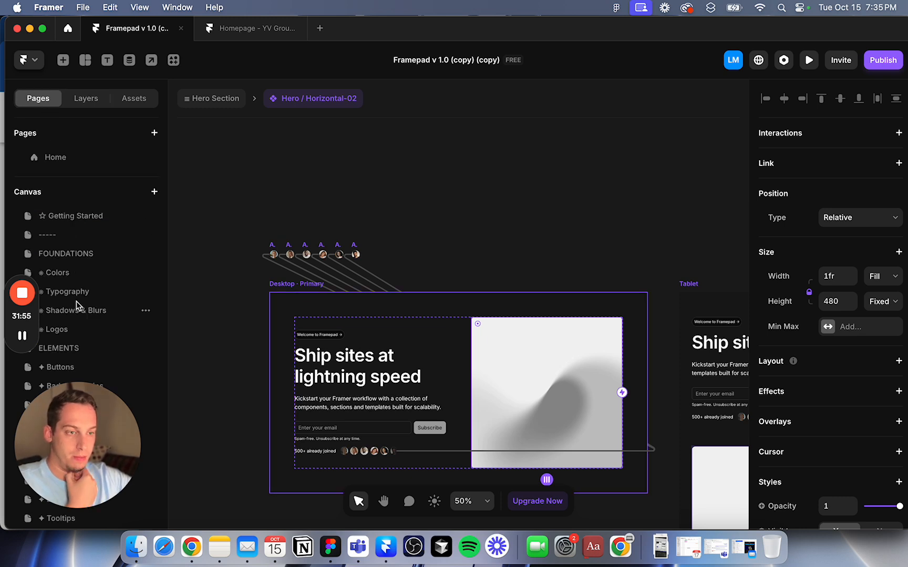
scroll(71, 277, "down", 3)
left_click(72, 276)
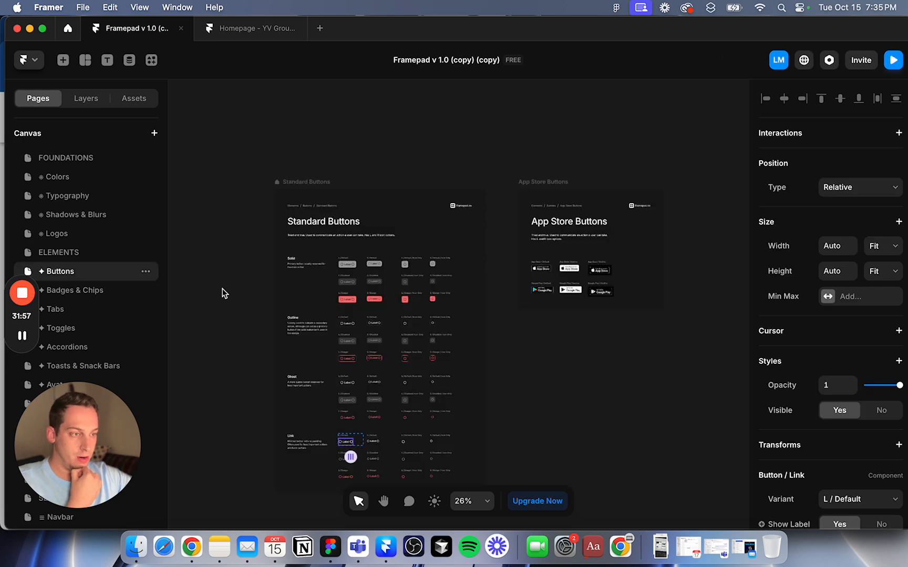
scroll(371, 297, "up", 5)
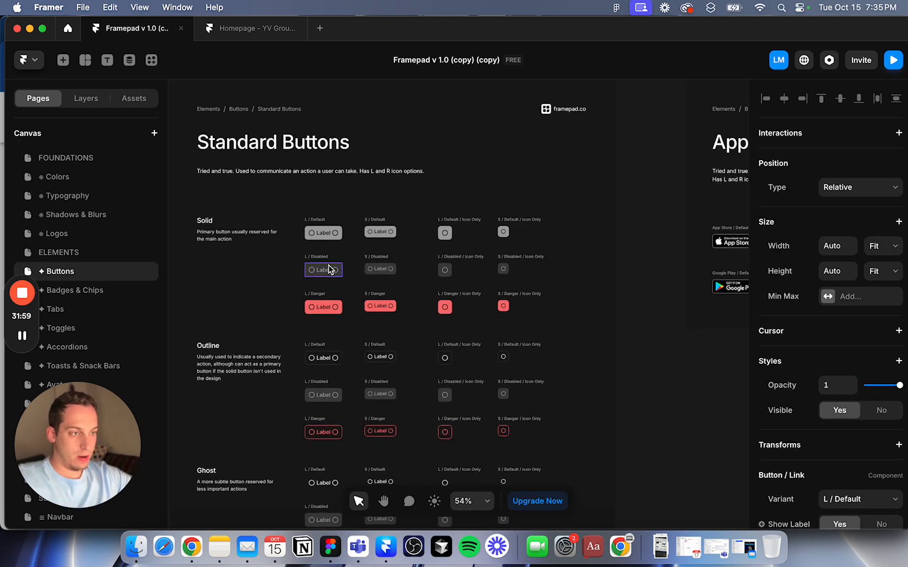
left_click(246, 28)
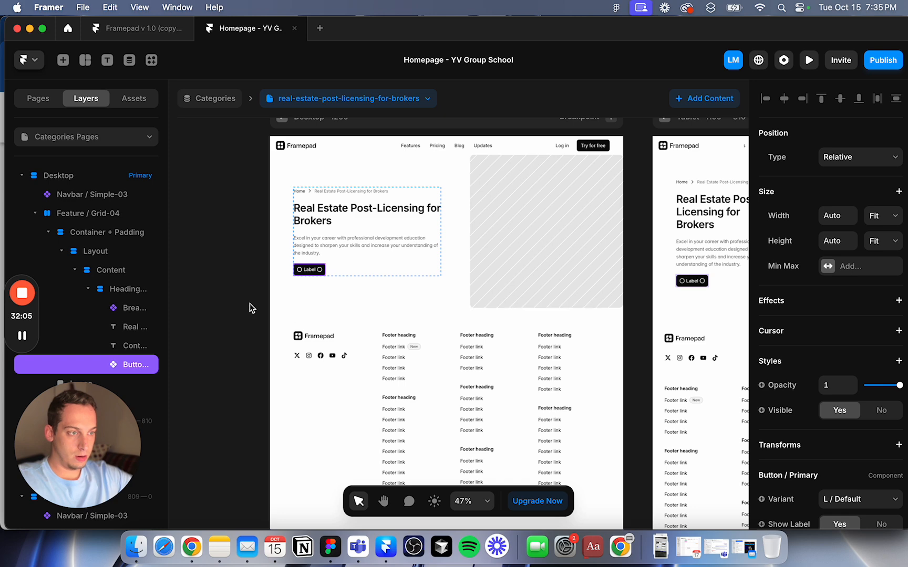
Step: Check which CMS variables can be set for the pasted button's link, and delete the button from the header
scroll(771, 347, "down", 5)
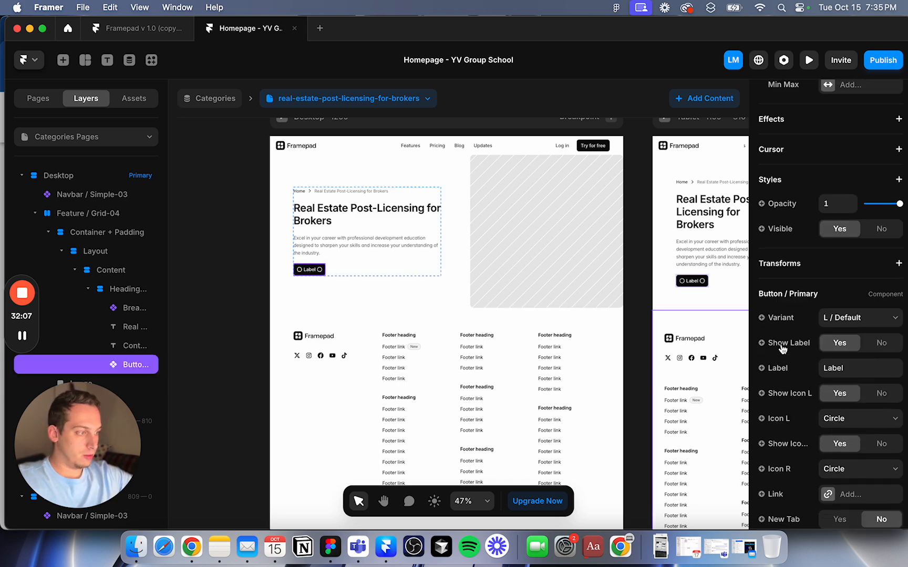
left_click(772, 400)
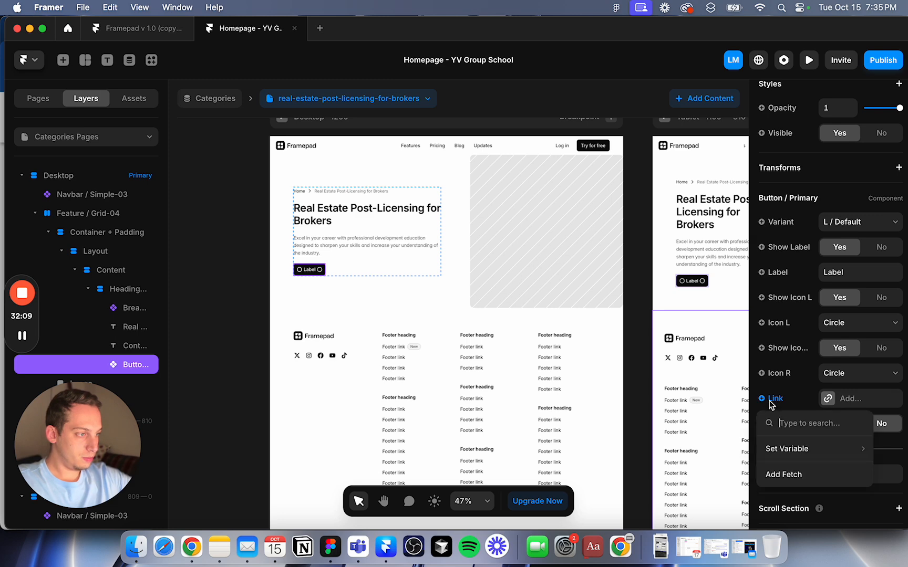
mouse_move(786, 448)
mouse_move(713, 488)
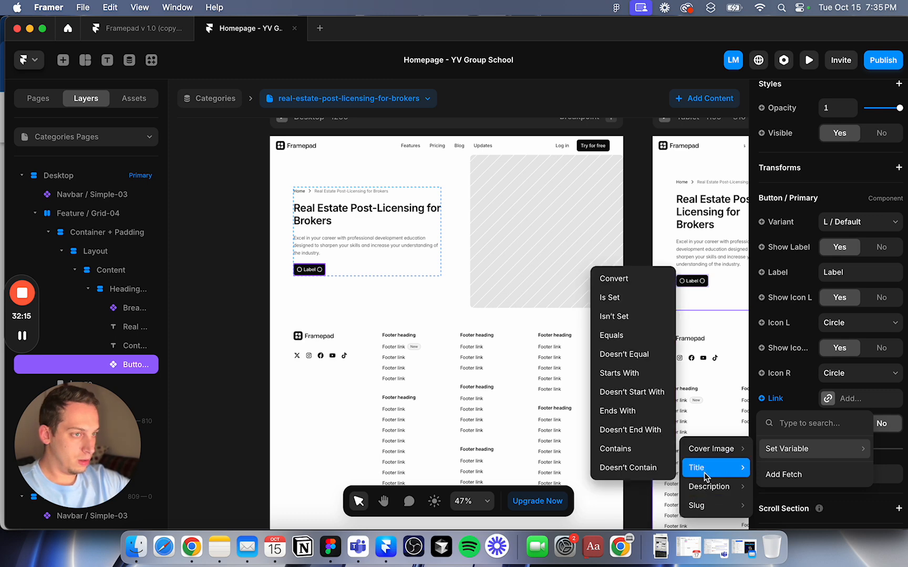
left_click(250, 348)
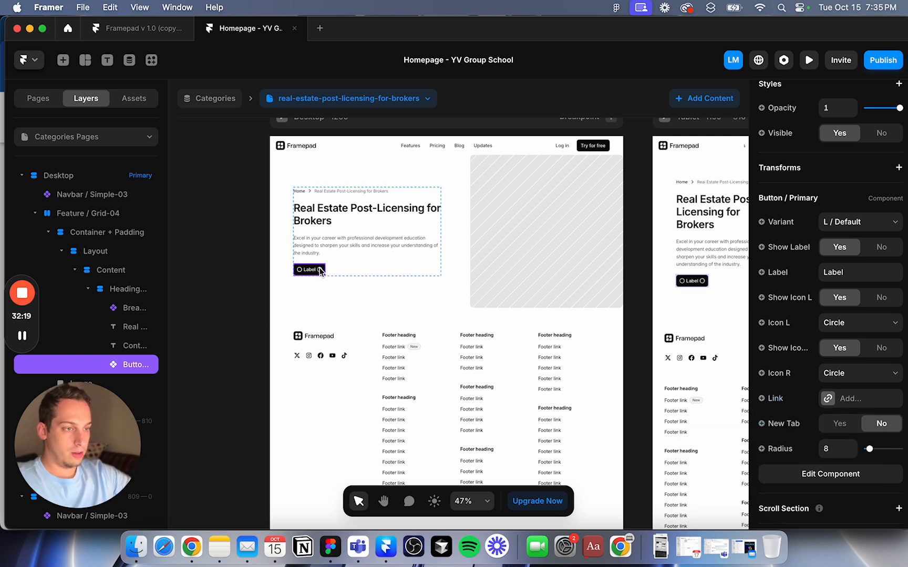
key("BackSpace")
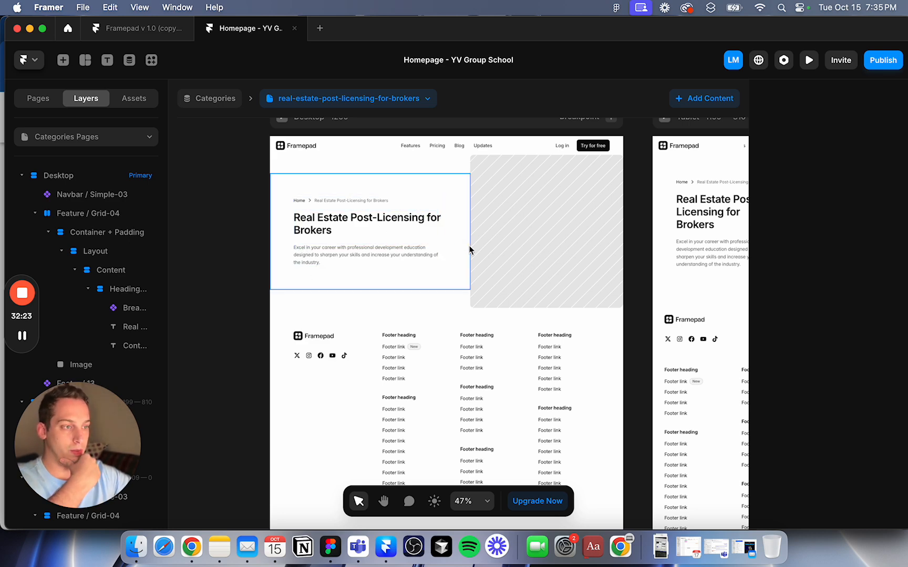
Step: Delete the image from the Desktop header section and check the remaining Layout and Container + Padding stacks
left_click(488, 243)
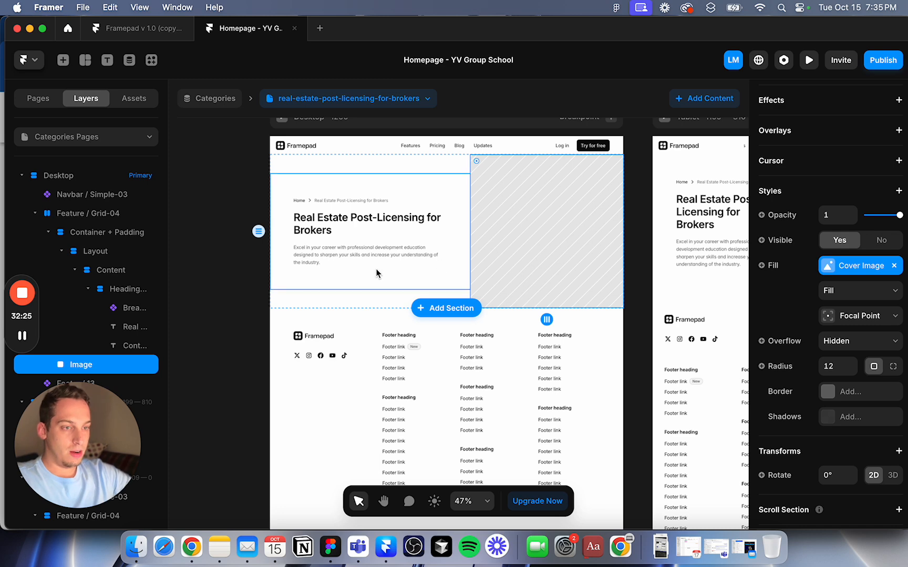
key("BackSpace")
left_click(461, 231)
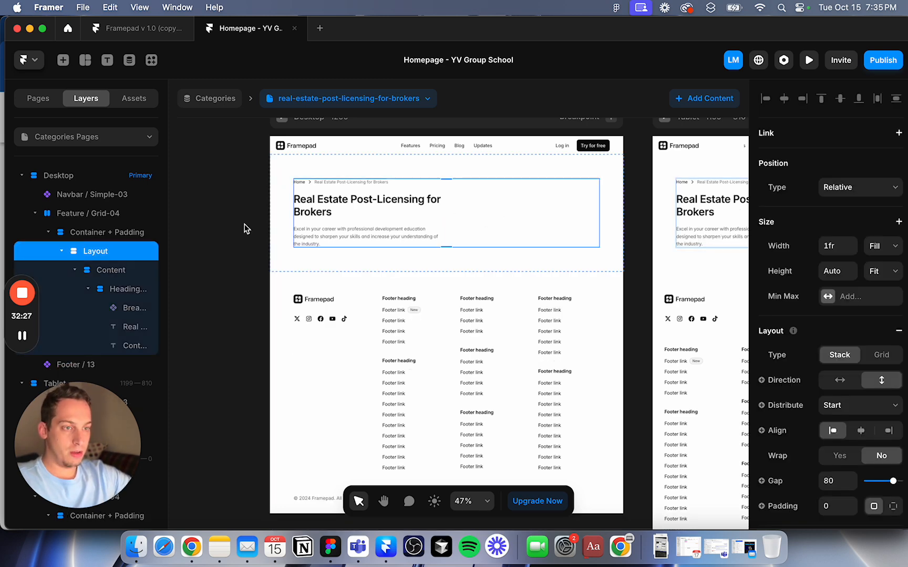
left_click(404, 256)
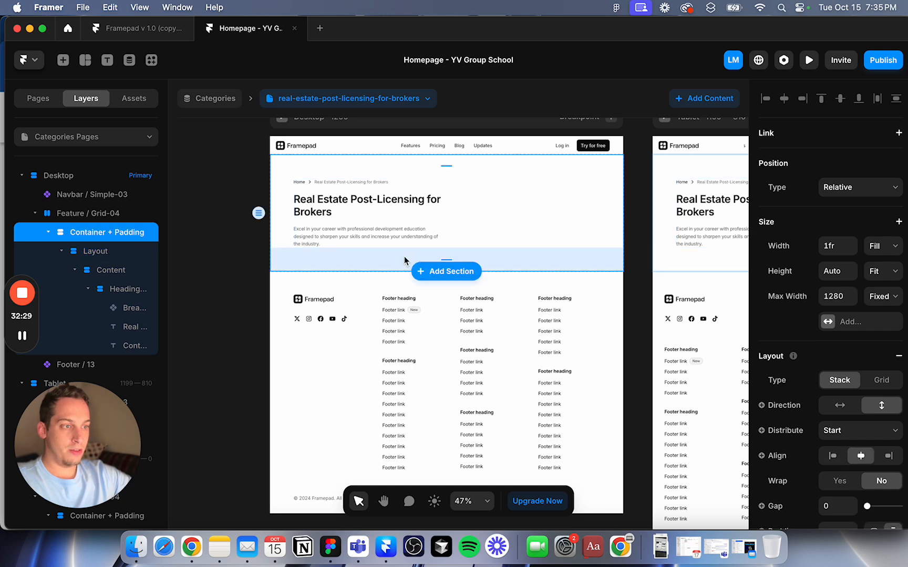
left_click(237, 237)
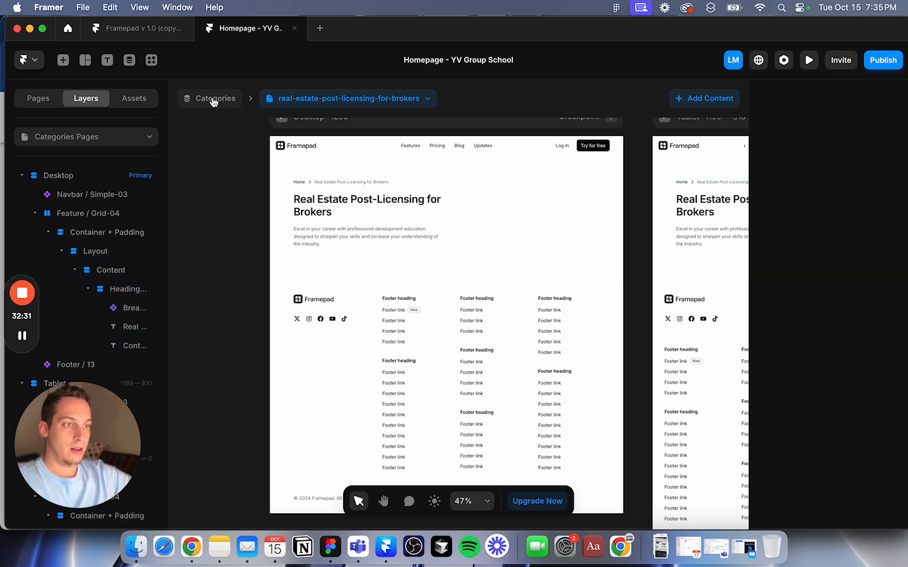
Step: Browse the element and section pages of the Framepad file for further components to reuse
left_click(131, 36)
scroll(348, 314, "left", 5)
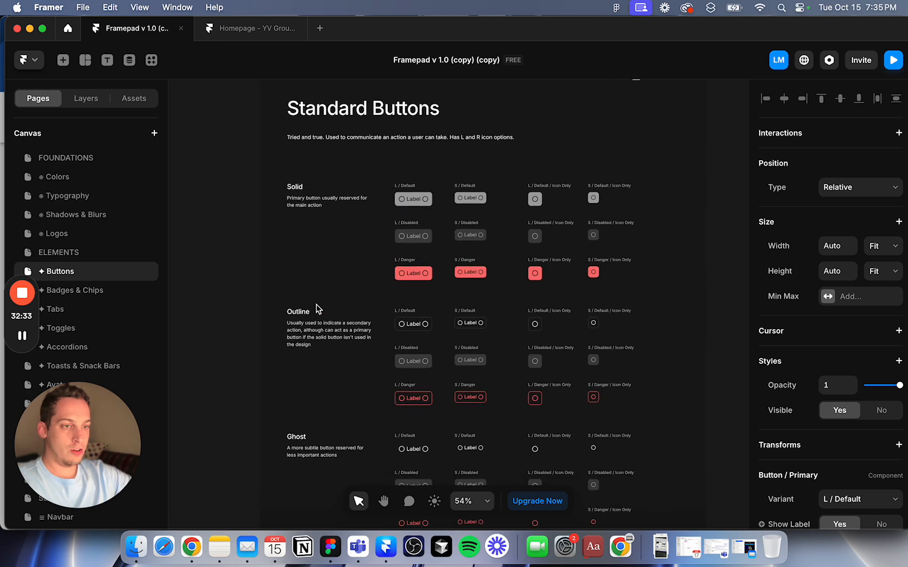
scroll(91, 294, "down", 3)
scroll(91, 294, "down", 2)
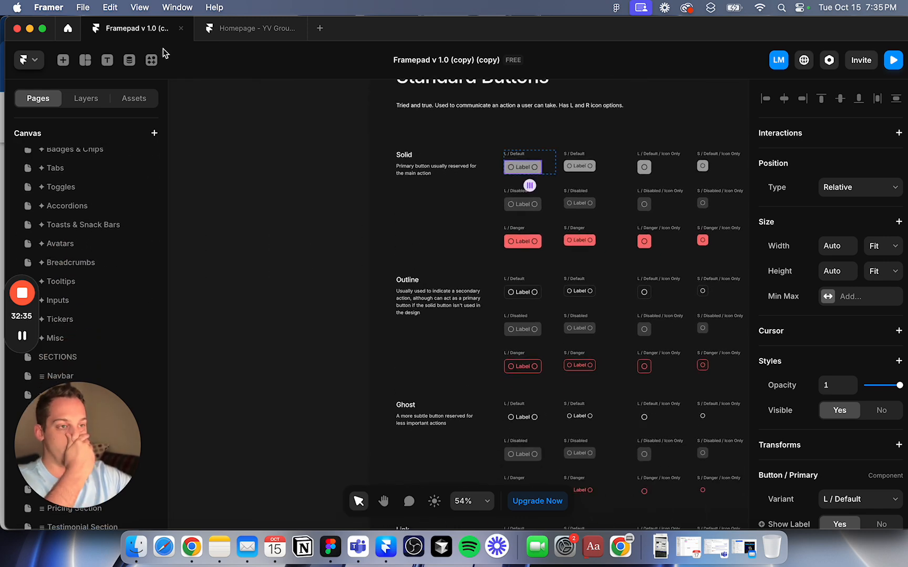
Step: Switch to the YV Group School project and copy the "Build and ship sites faster" section from the Home page's Desktop layout
left_click(224, 34)
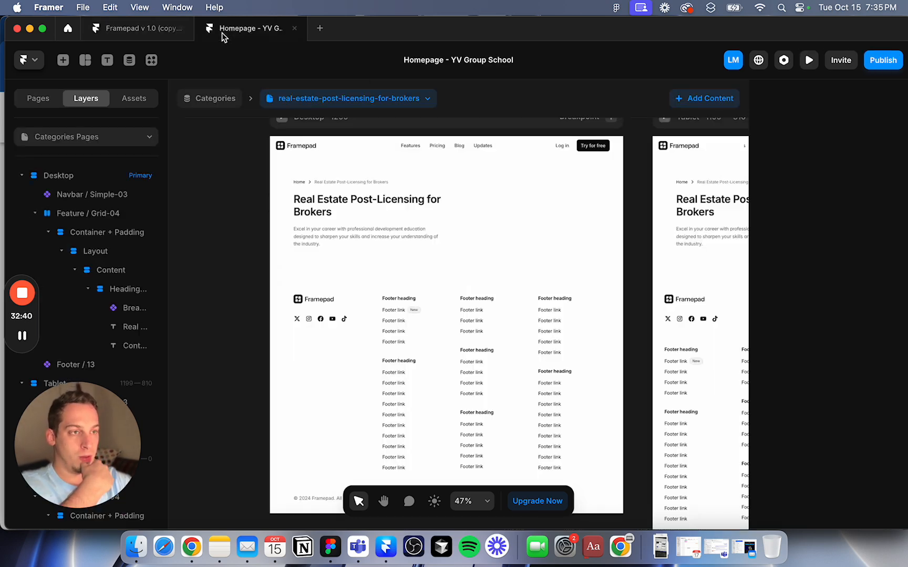
left_click(201, 105)
left_click(38, 98)
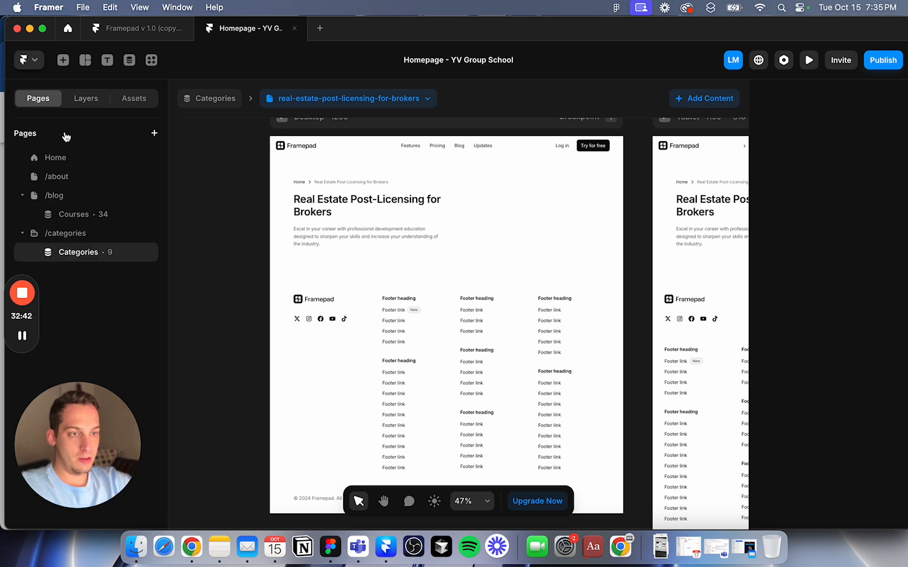
left_click(79, 160)
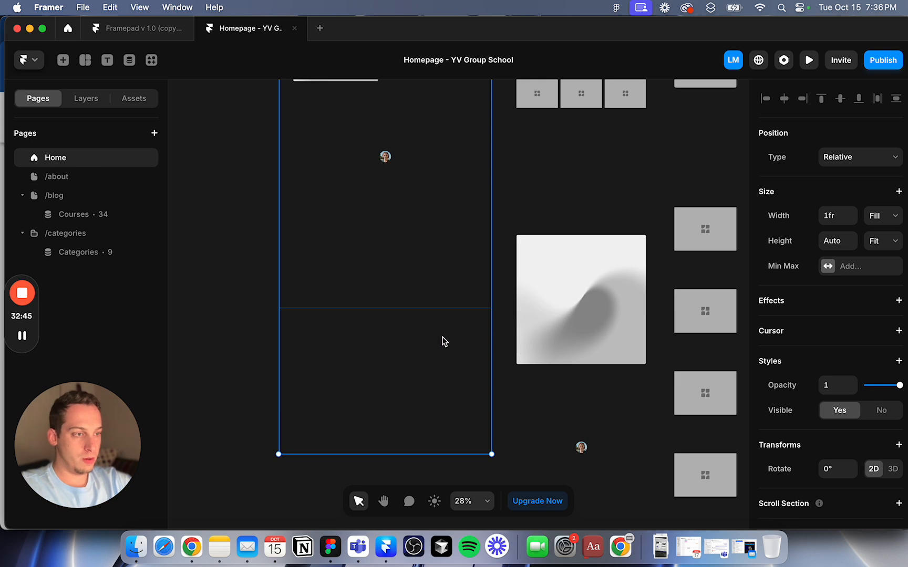
scroll(400, 284, "up", 3)
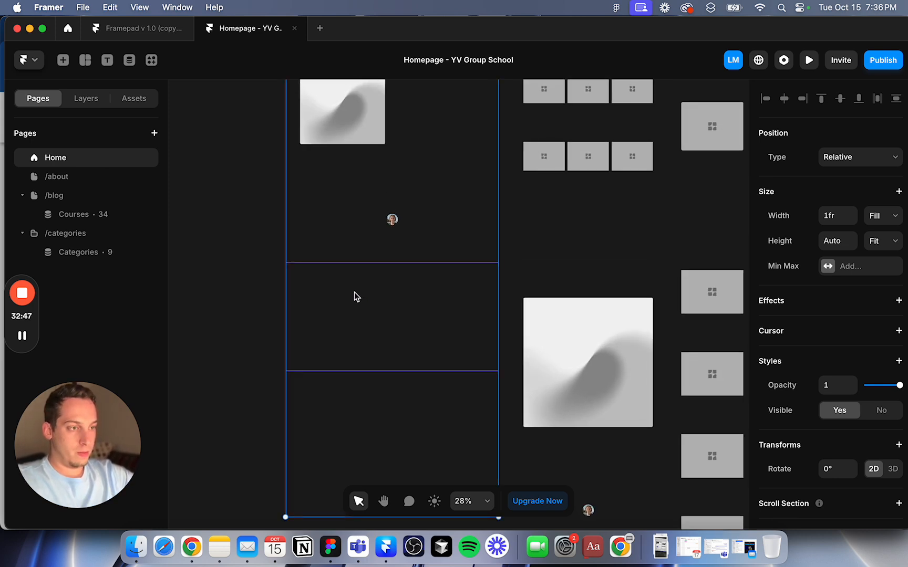
scroll(354, 292, "down", 5)
scroll(354, 292, "down", 3)
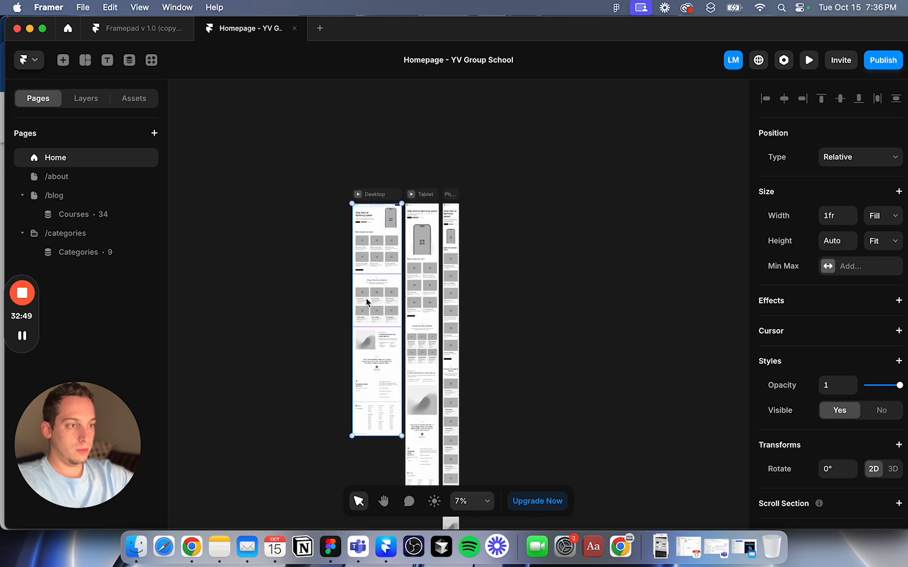
scroll(367, 315, "up", 4)
left_click(357, 209)
scroll(358, 209, "up", 2)
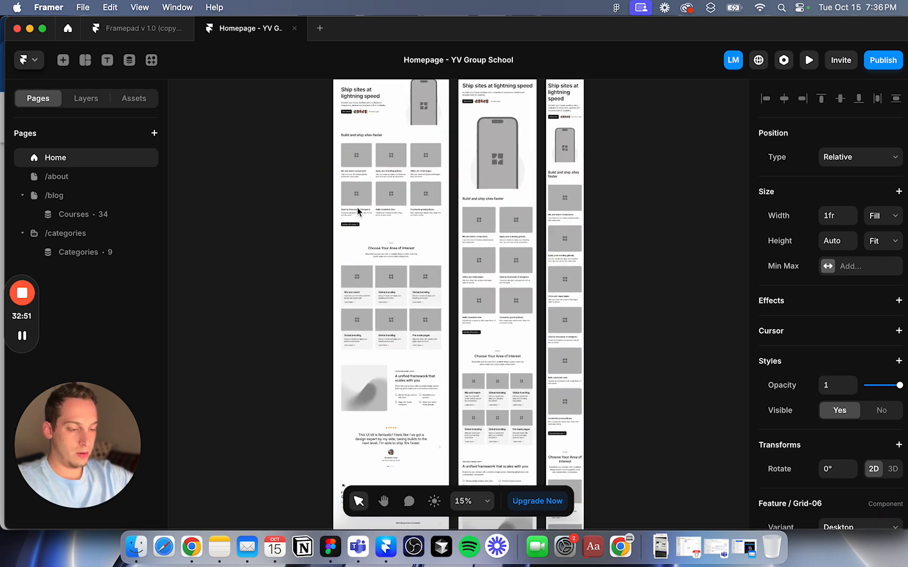
Step: Paste the section into the Categories detail page and place it between the header section and the footer on Desktop
left_click(93, 252)
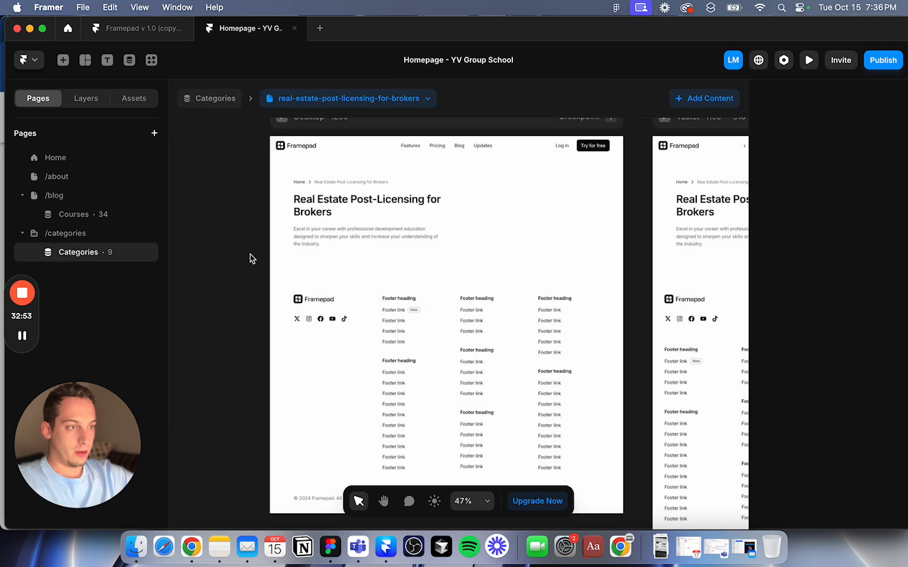
left_click(354, 255)
key("cmd+v")
left_click(86, 99)
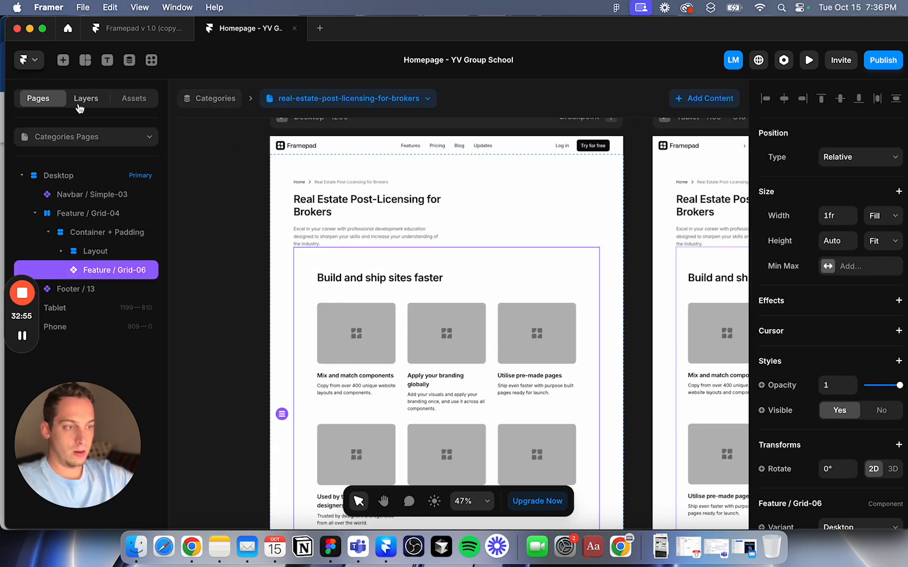
left_click_drag(79, 268, 74, 243)
left_click(34, 232)
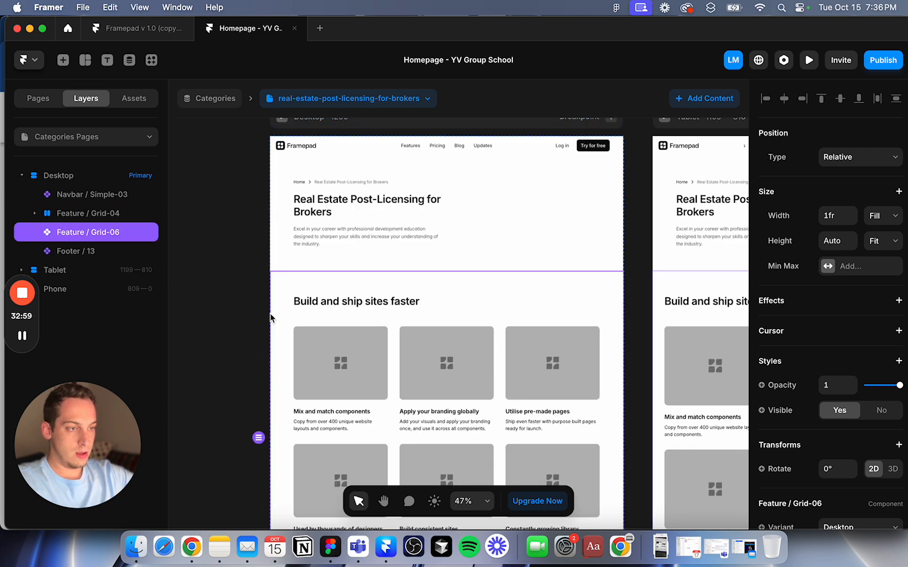
Step: Unlink and replace all instances of the pasted Feature / Grid-06 component, and return to the category detail page
scroll(270, 313, "down", 3)
double_click(330, 309)
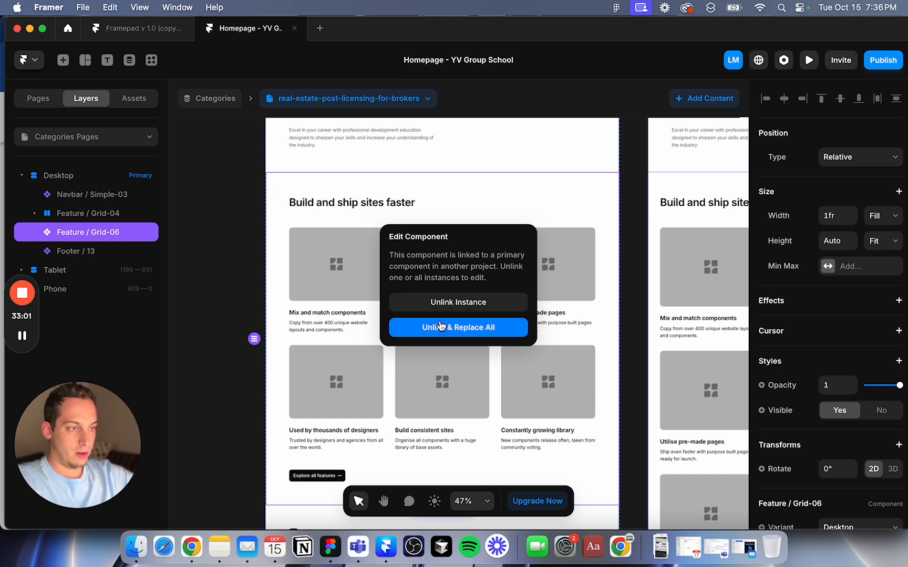
left_click(441, 325)
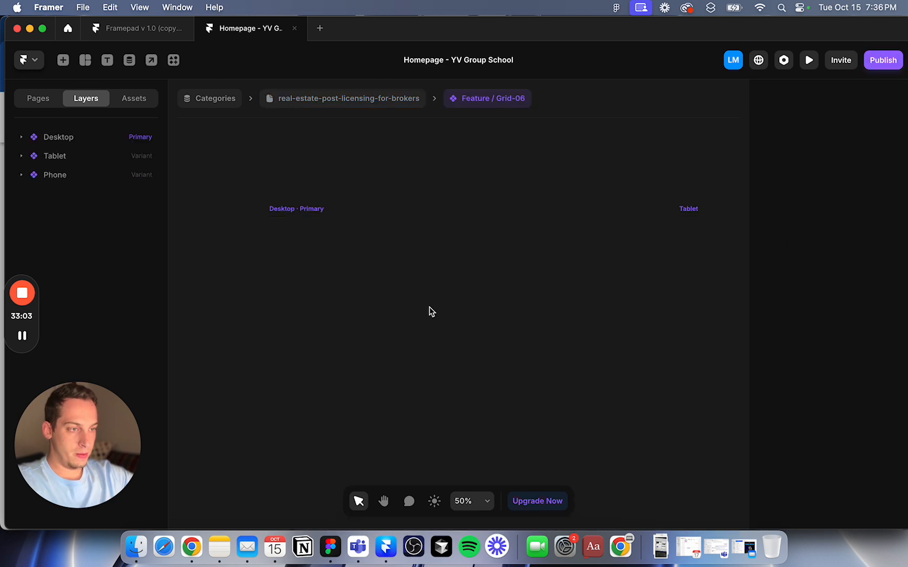
left_click(326, 102)
Step: Detach the Desktop instance of the Feature / Grid-06 section and delete its "Explore all features" button
scroll(441, 323, "right", 5)
scroll(441, 322, "down", 1)
scroll(441, 321, "down", 5)
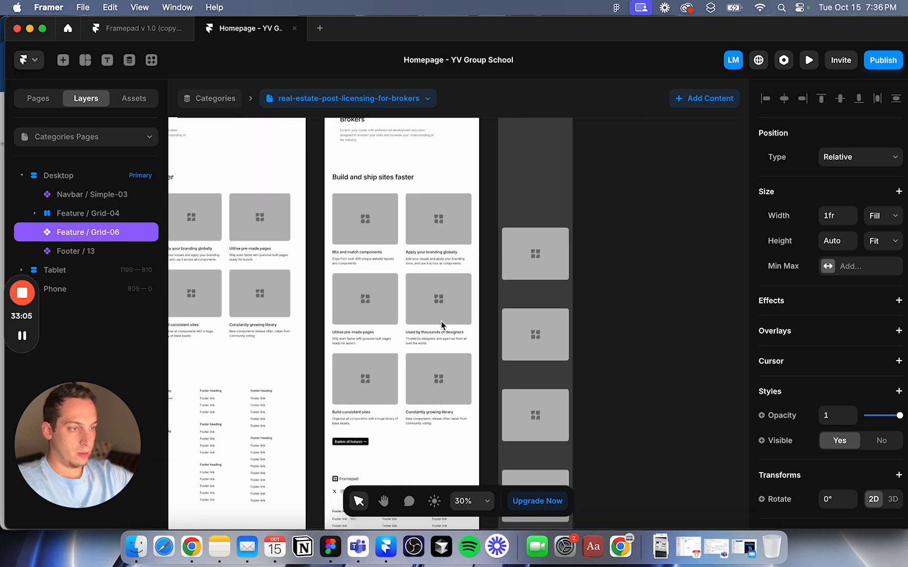
scroll(440, 321, "left", 2)
right_click(366, 268)
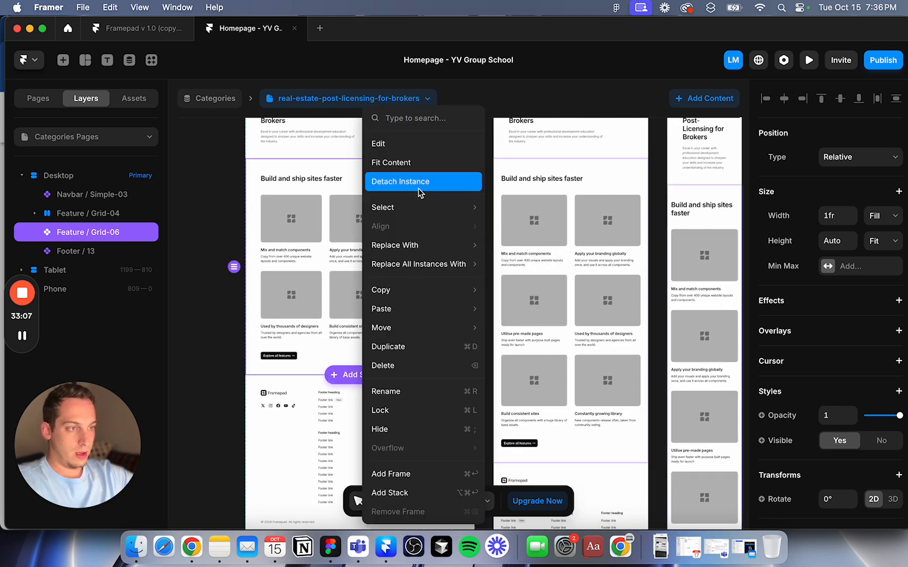
left_click(400, 181)
left_click(288, 357)
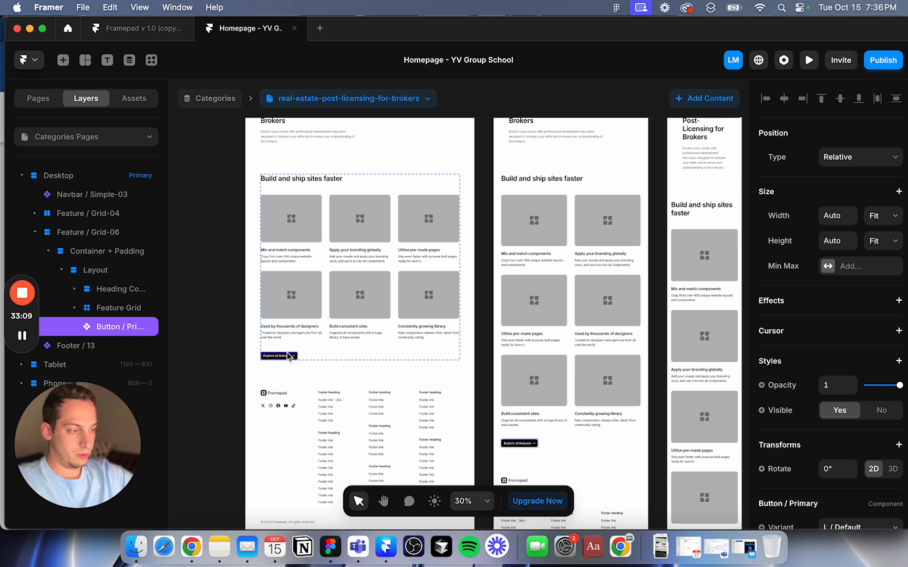
key("Delete")
scroll(304, 263, "up", 5)
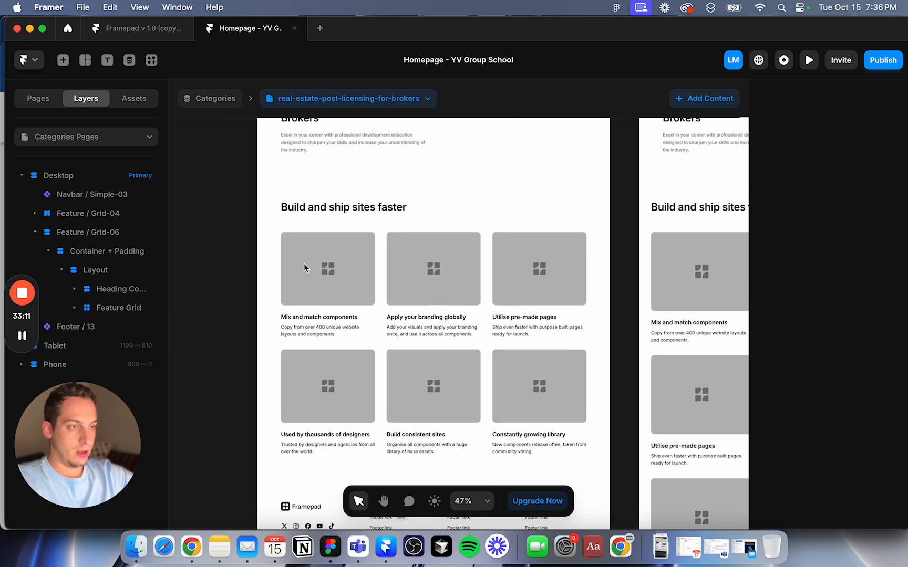
Step: Check which CMS variables can be set for the image fill of the first feature card
left_click(303, 314)
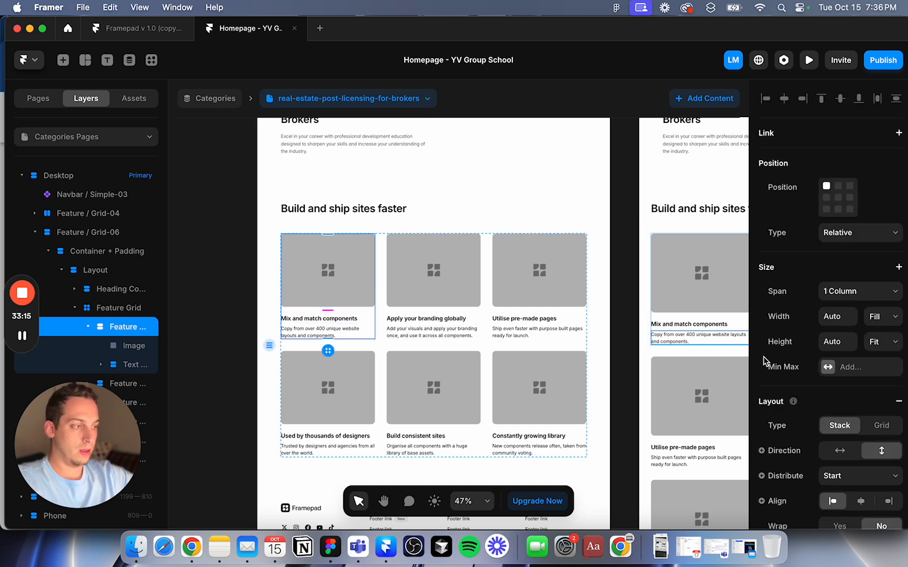
scroll(763, 356, "down", 10)
left_click(331, 294)
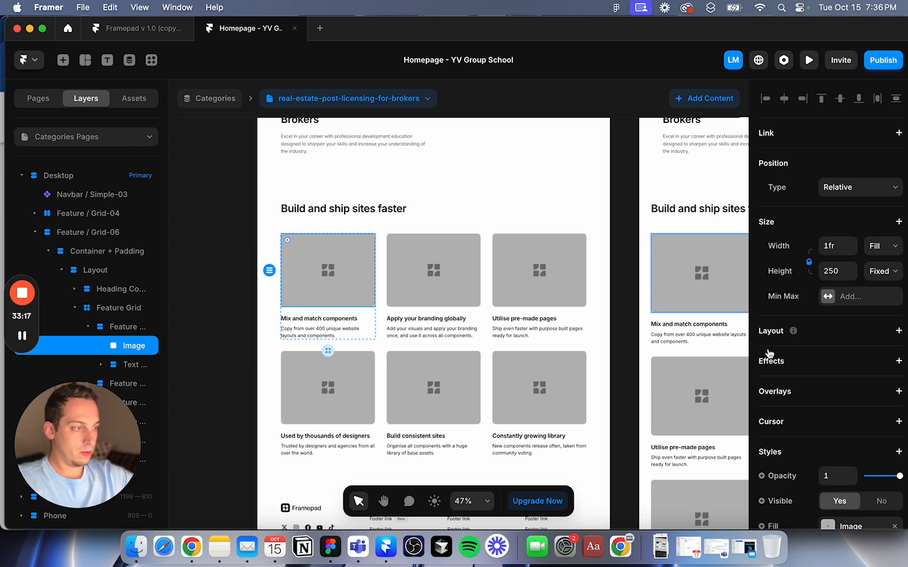
scroll(845, 335, "down", 5)
left_click(762, 298)
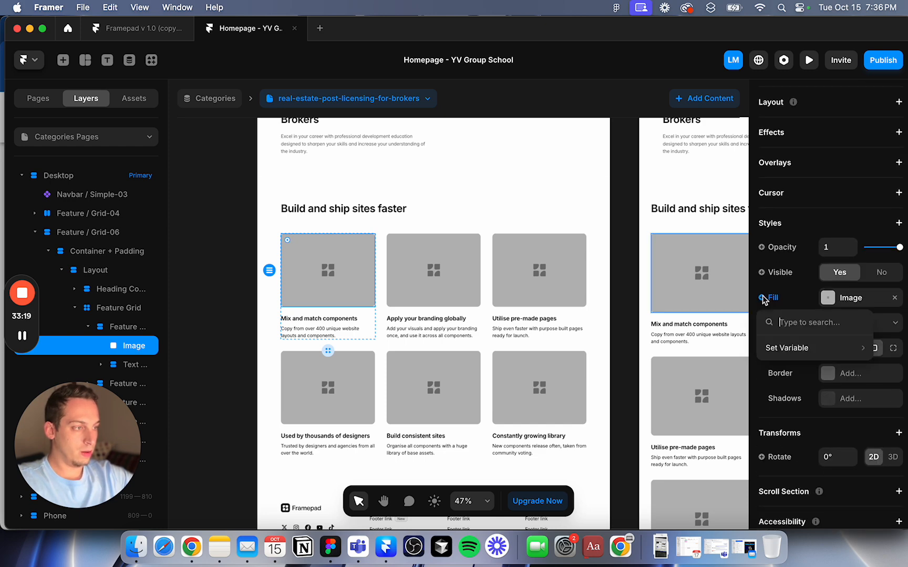
mouse_move(782, 346)
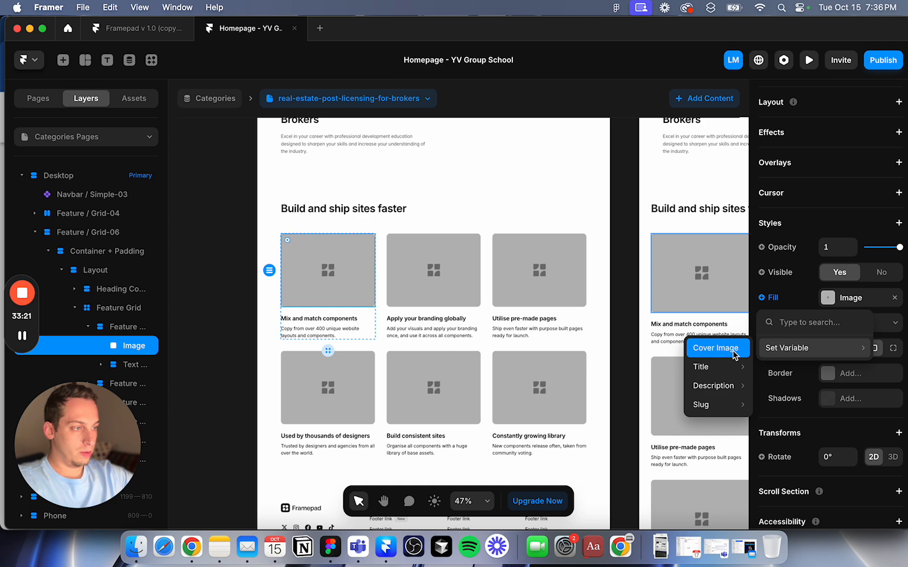
left_click(625, 337)
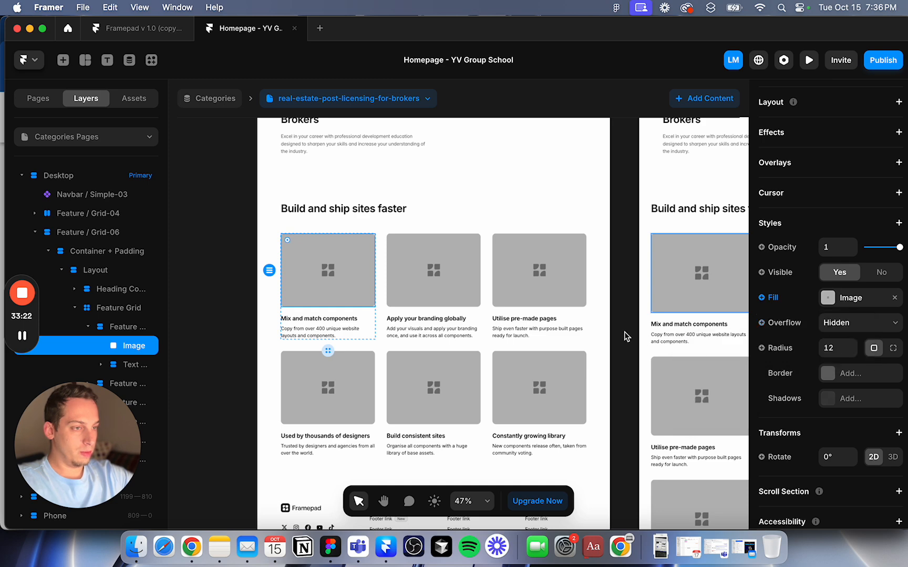
Step: Insert a Courses collection list between the section heading and the Feature Grid
left_click(381, 301)
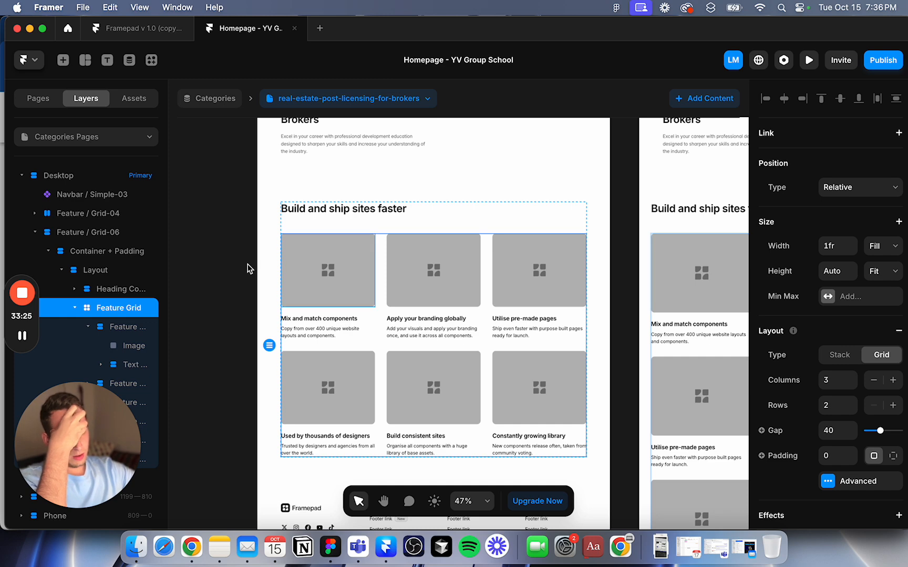
left_click(63, 60)
left_click(107, 326)
scroll(106, 327, "down", 3)
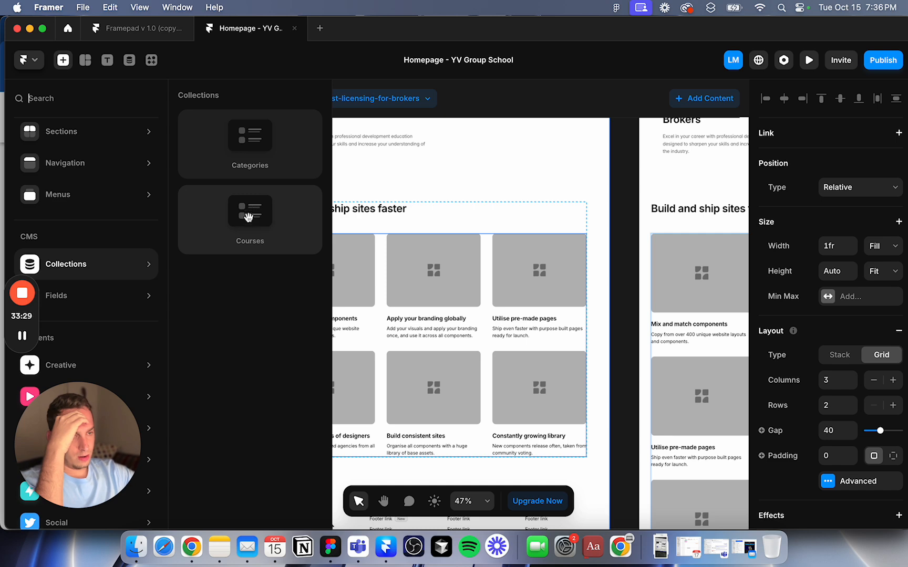
left_click_drag(258, 220, 372, 230)
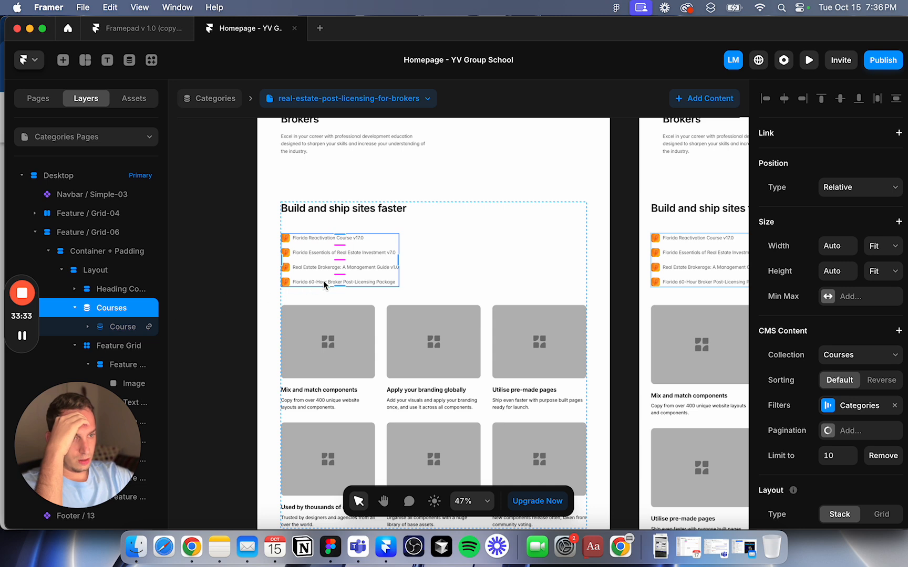
Step: Set the stack direction of the Course item in the collection list to vertical
left_click(88, 327)
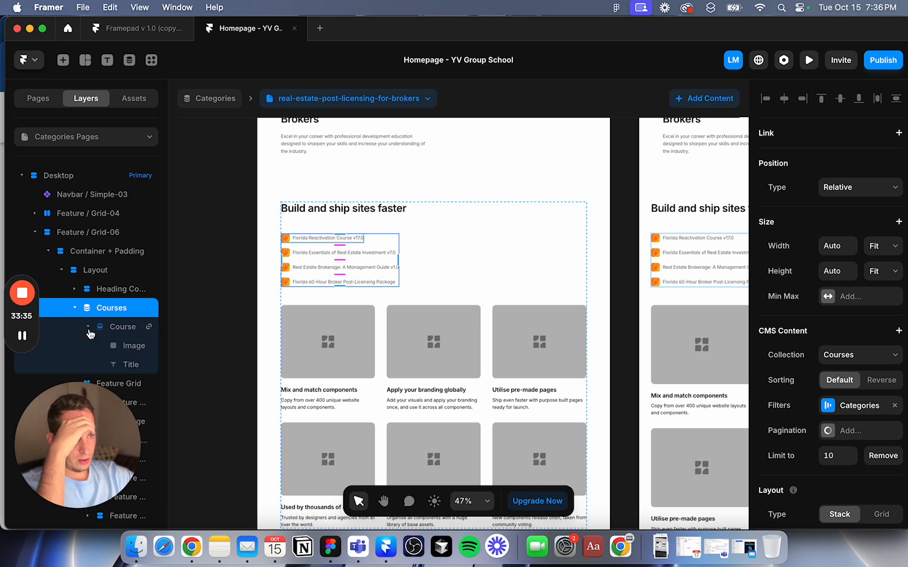
left_click(88, 327)
left_click(89, 326)
left_click(113, 331)
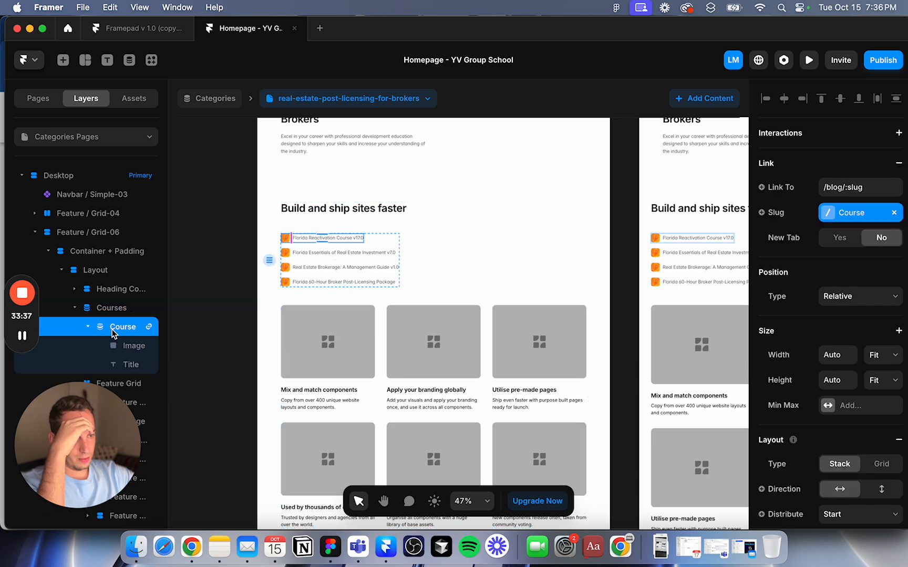
scroll(310, 239, "up", 5)
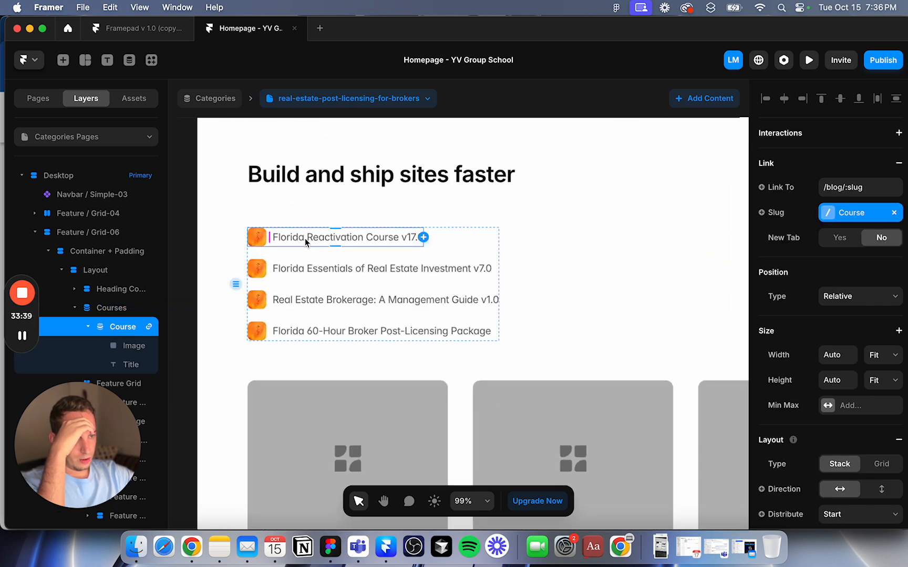
scroll(858, 335, "down", 2)
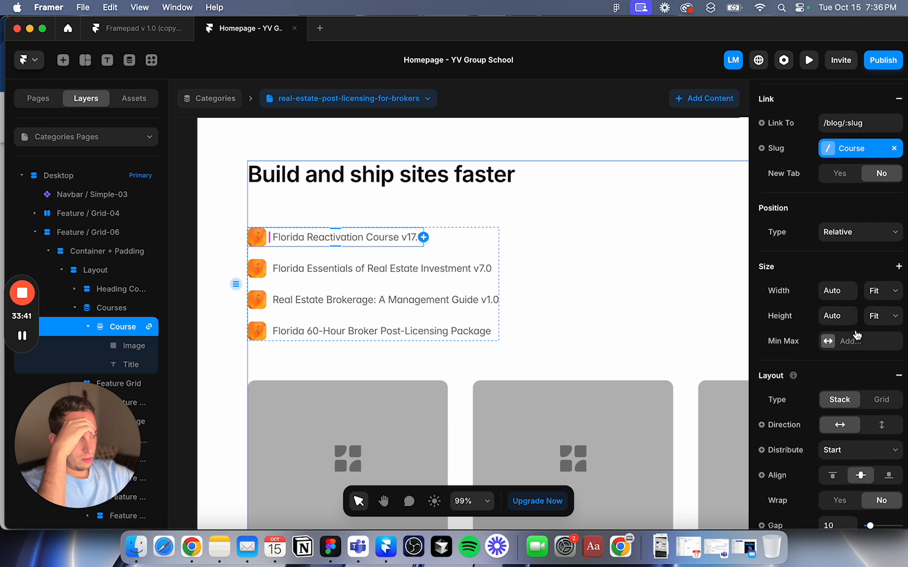
left_click(883, 443)
left_click(882, 427)
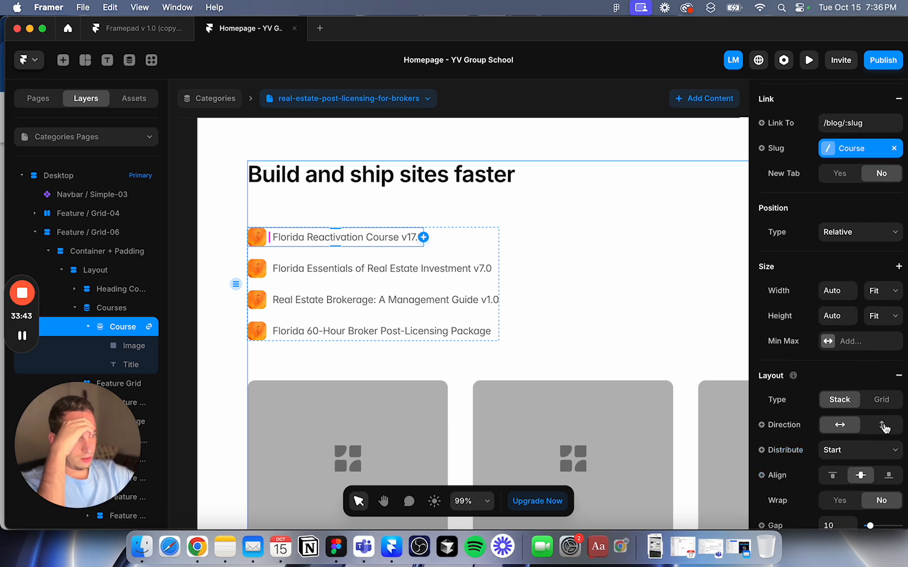
left_click(455, 271)
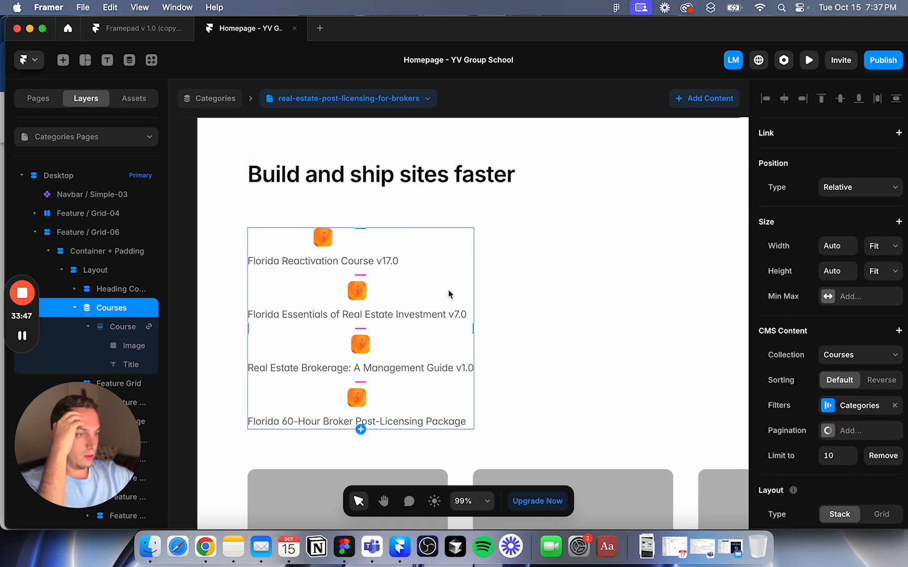
Step: Change the Courses list layout from stack to grid and set its width to Fill
left_click(115, 324)
left_click(117, 311)
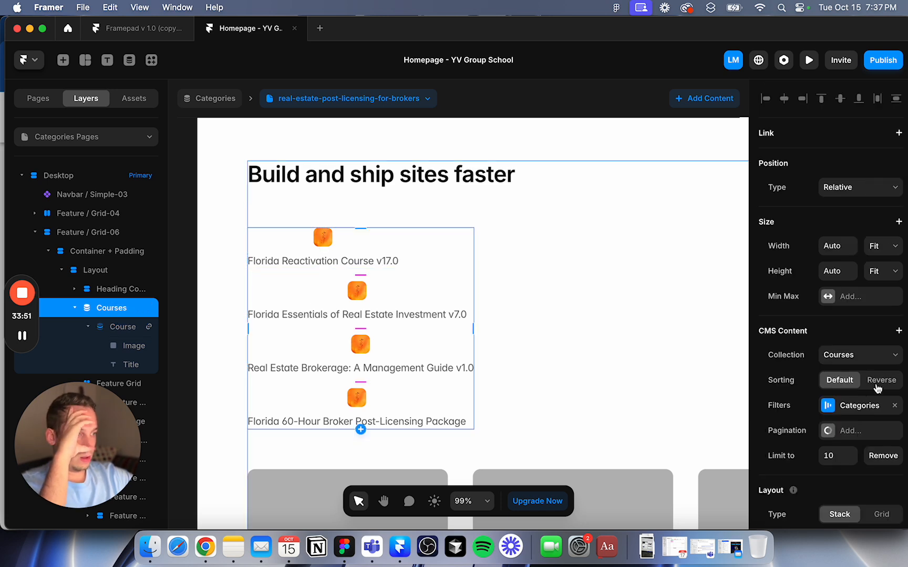
scroll(855, 414, "down", 4)
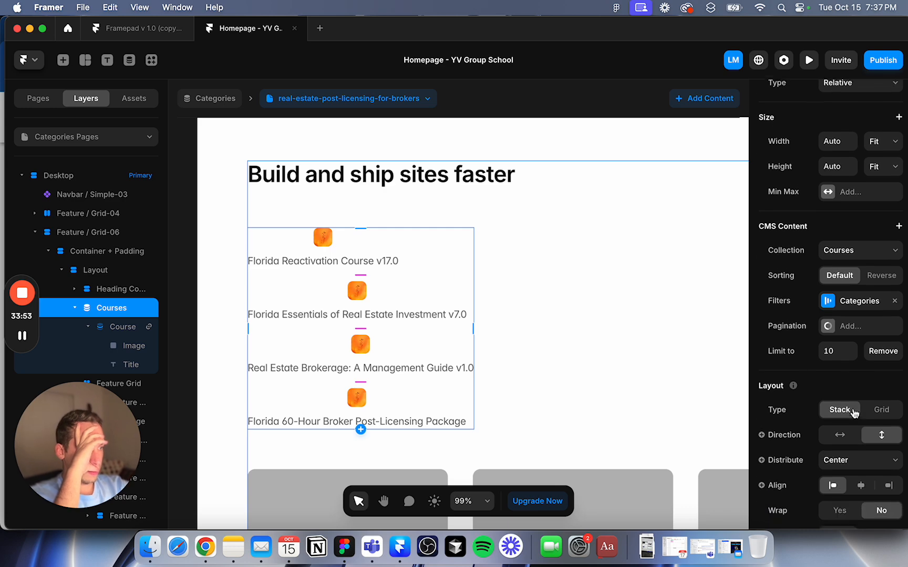
left_click(872, 413)
scroll(571, 344, "down", 6)
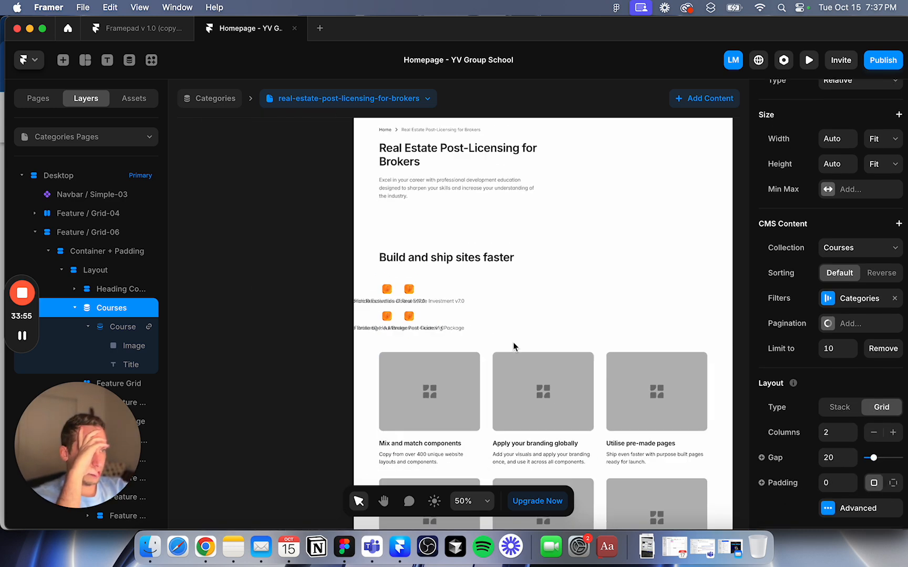
scroll(832, 300, "up", 4)
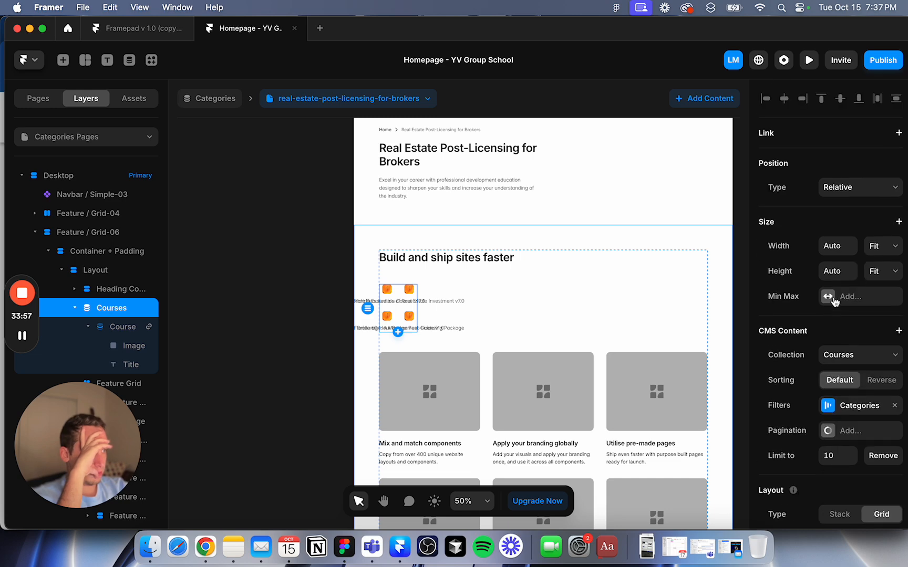
left_click(886, 251)
left_click(873, 231)
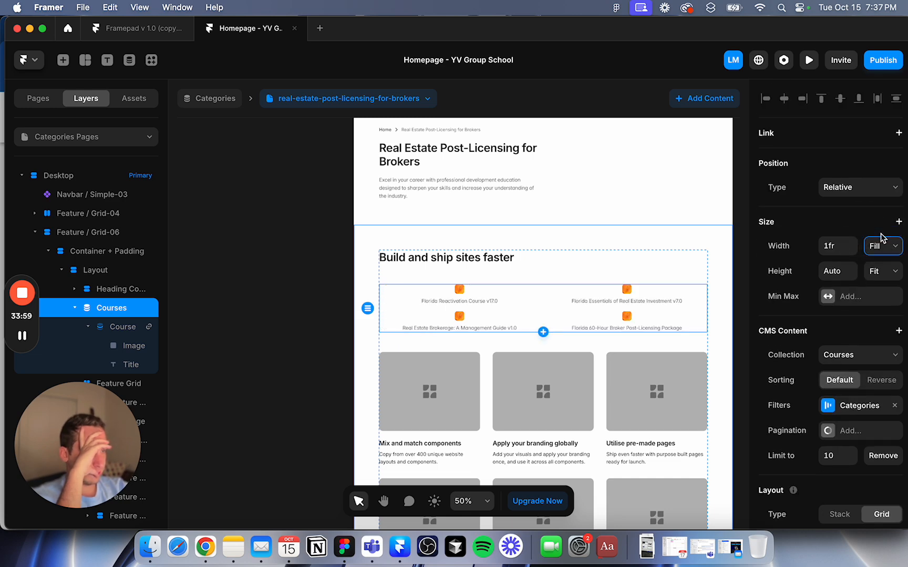
left_click(492, 381)
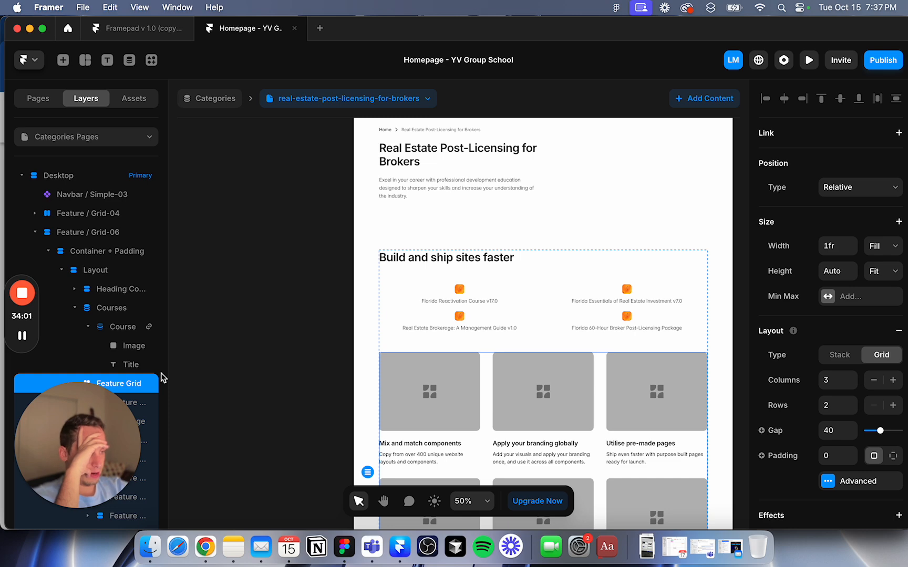
key("BackSpace")
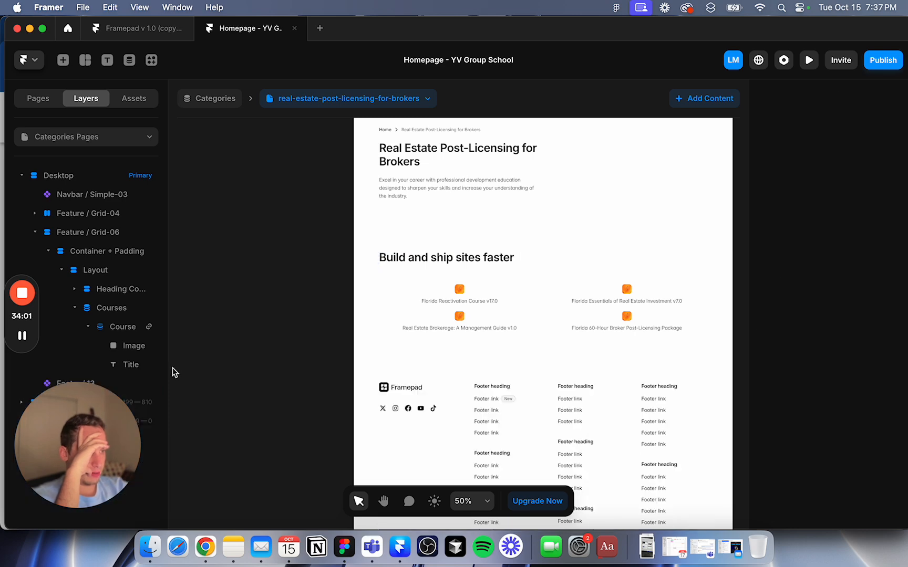
left_click(552, 294)
left_click(460, 290)
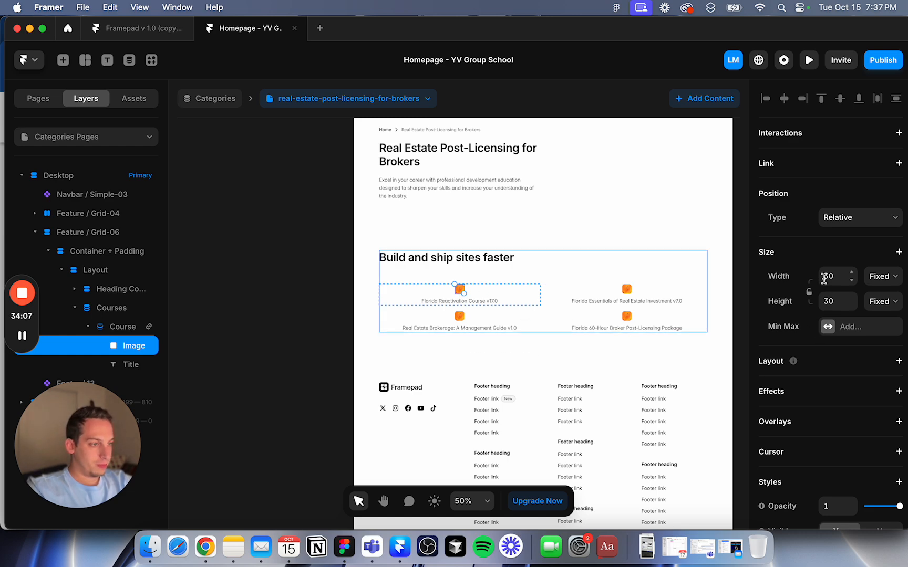
scroll(492, 300, "up", 2)
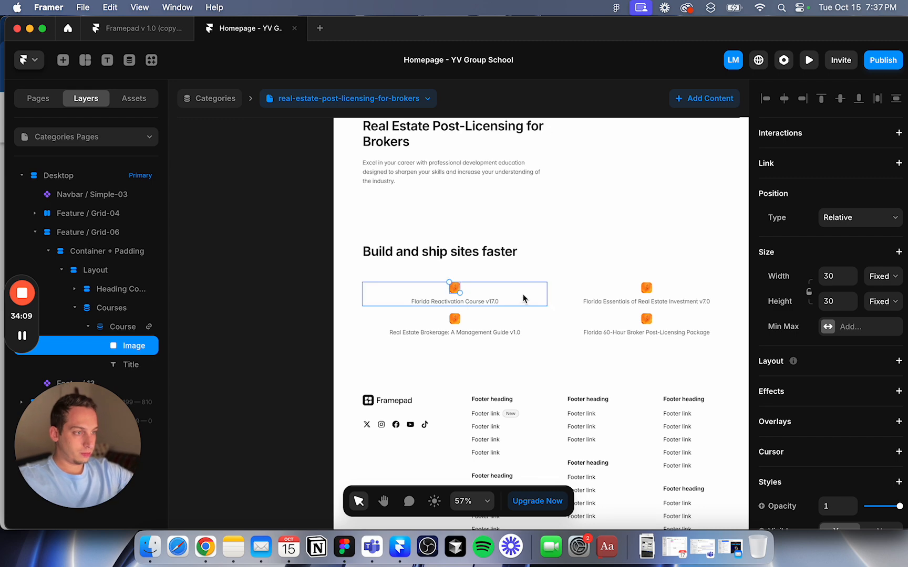
left_click(493, 301)
key("super+v")
Step: Examine the size and stack settings of the first Feature Grid card and its image as a reference for the course items
left_click(446, 424)
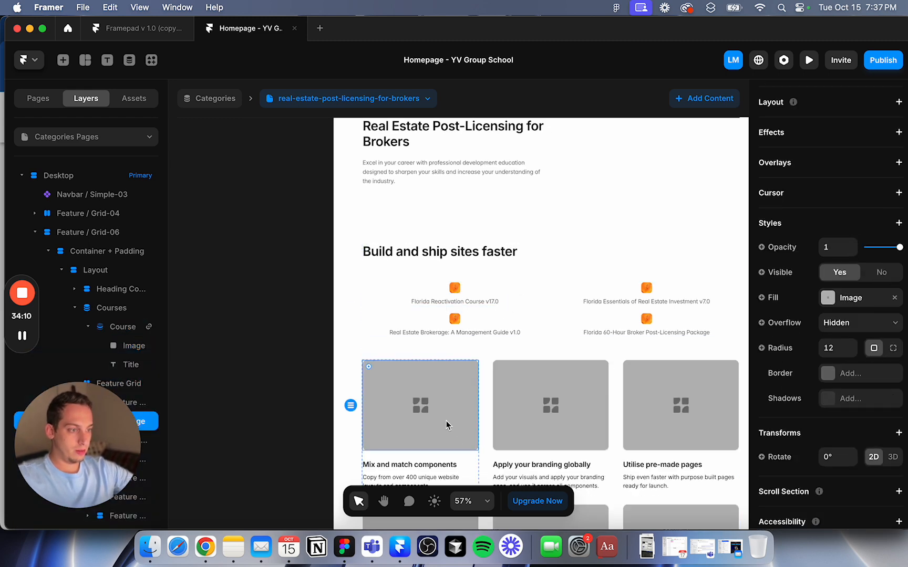
left_click(475, 462)
left_click(476, 455)
left_click(116, 416)
left_click_drag(117, 415, 306, 416)
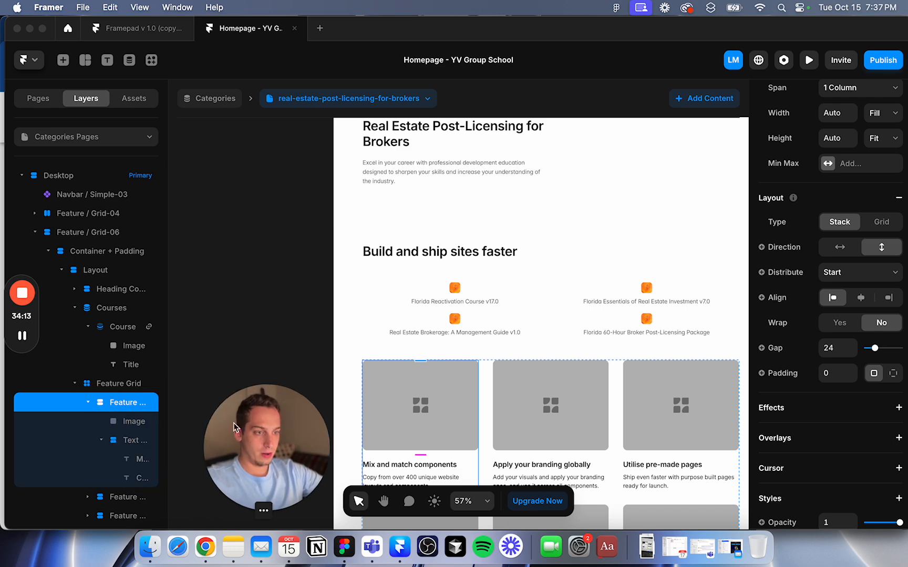
scroll(835, 263, "up", 5)
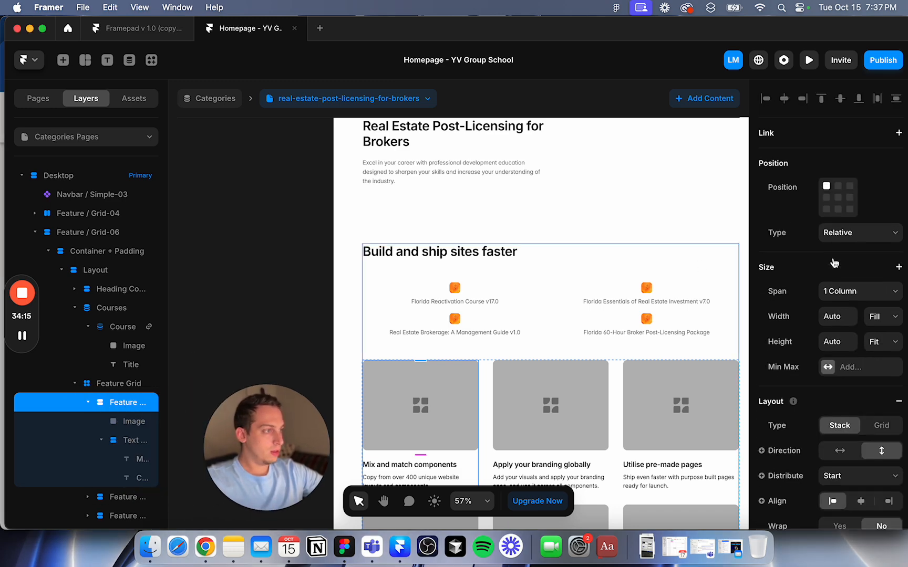
left_click(490, 298)
left_click(467, 454)
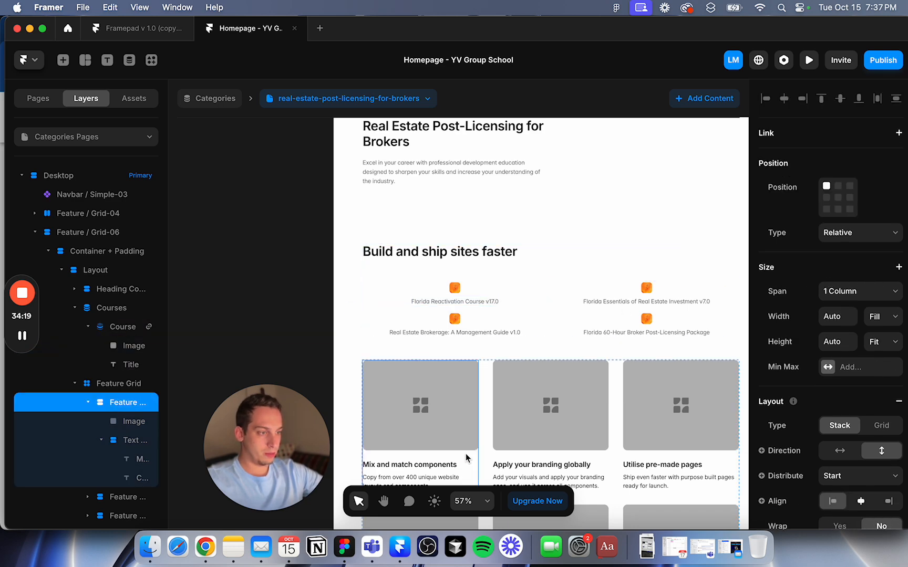
Step: Try four columns in the Courses grid and return it to two columns
left_click(550, 313)
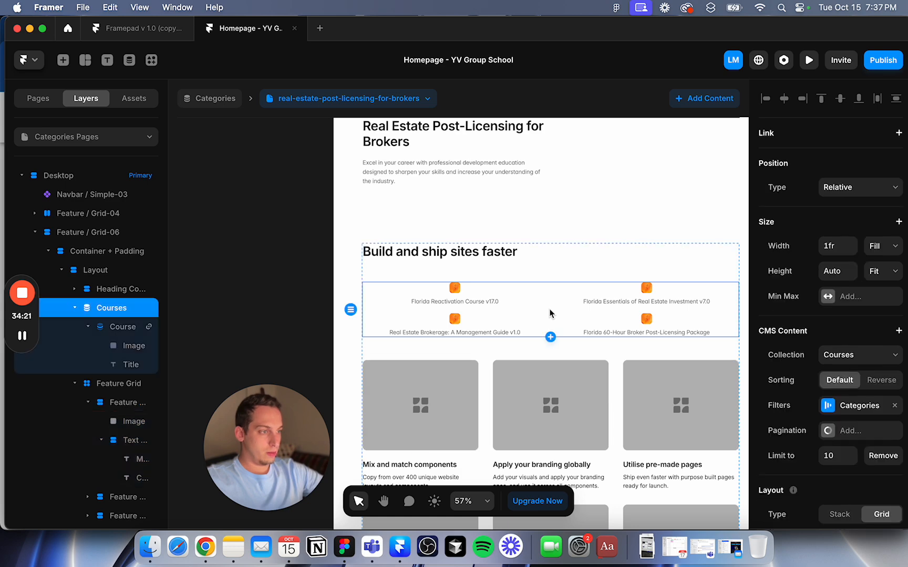
scroll(595, 294, "right", 2)
scroll(596, 294, "down", 1)
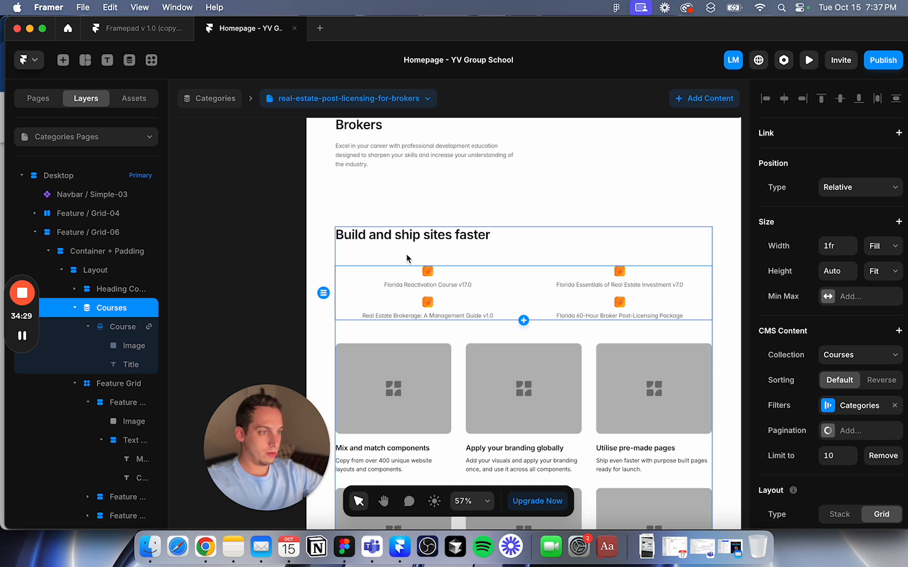
scroll(406, 256, "up", 5)
scroll(405, 258, "down", 2)
scroll(405, 257, "right", 1)
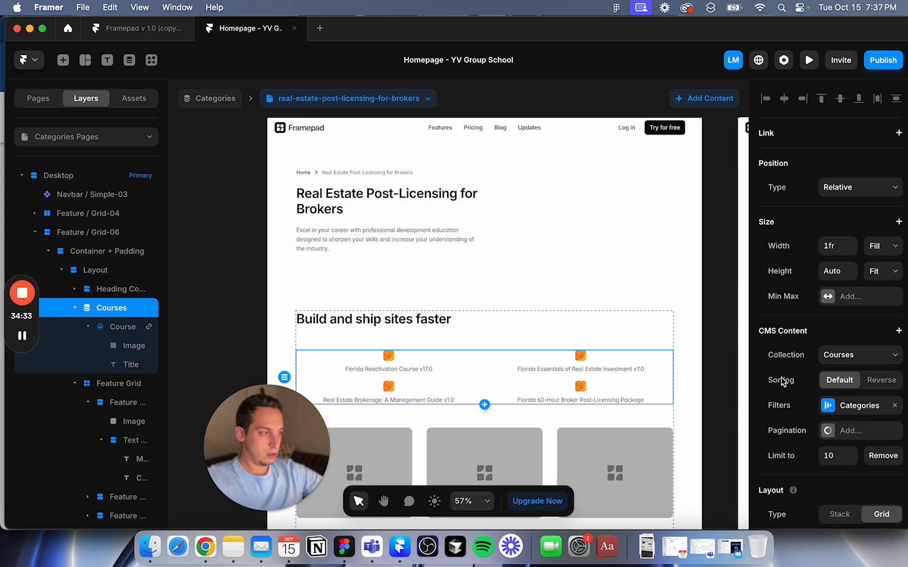
scroll(833, 347, "down", 5)
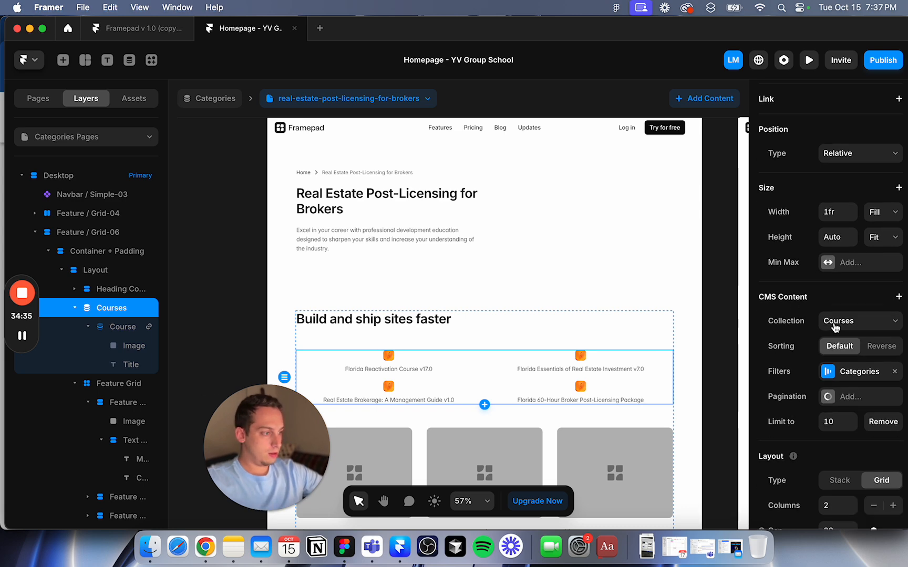
double_click(893, 340)
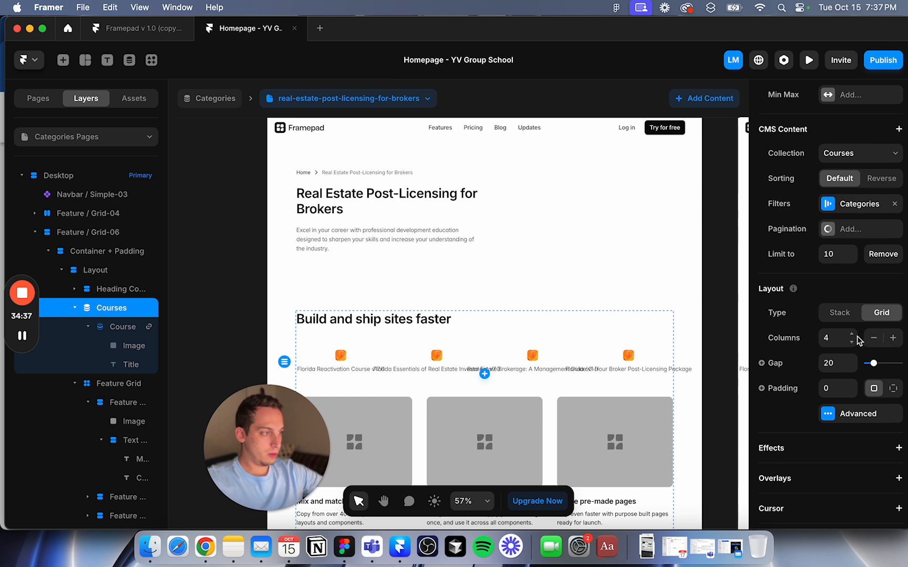
left_click(872, 339)
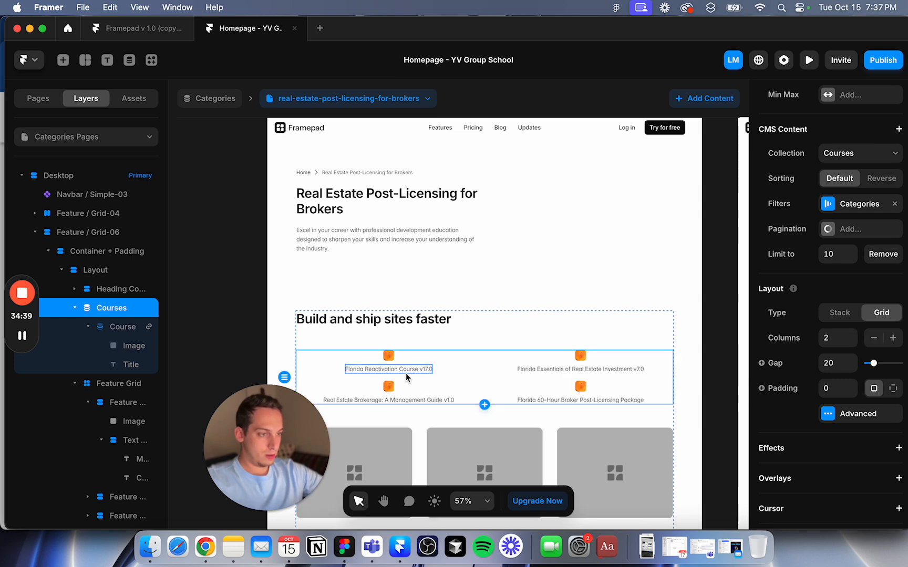
Step: Give the course item's title a fixed width of 222 and centre its text
left_click(404, 368)
left_click(412, 356)
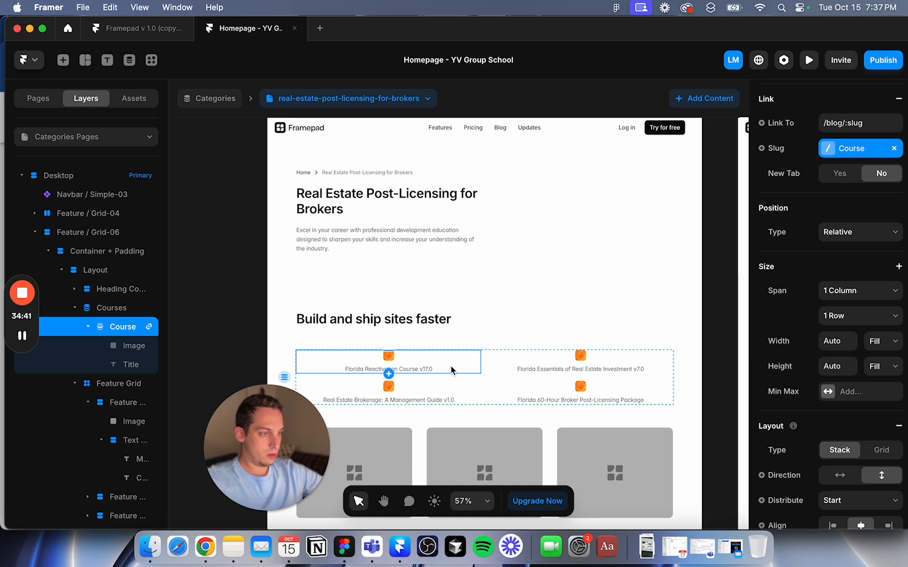
left_click(425, 371)
scroll(875, 273, "down", 2)
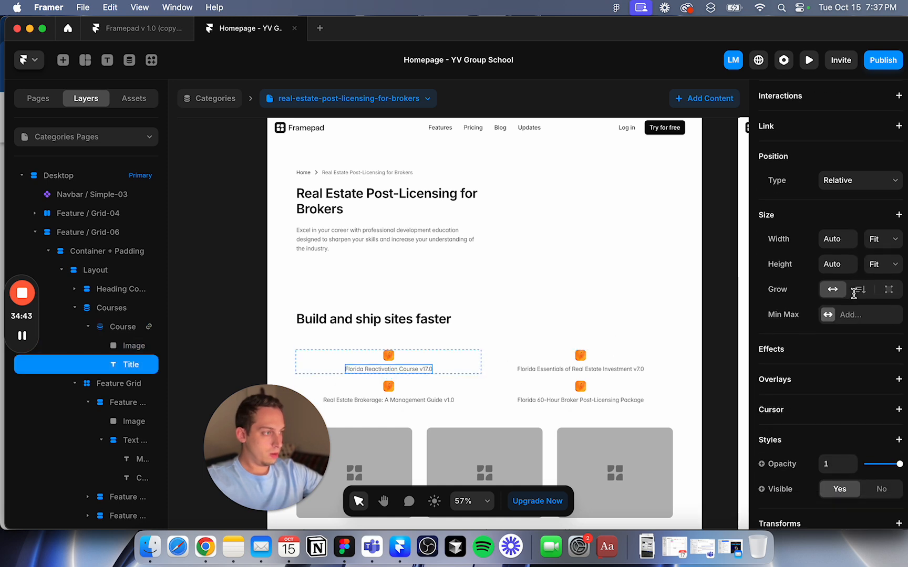
left_click(873, 229)
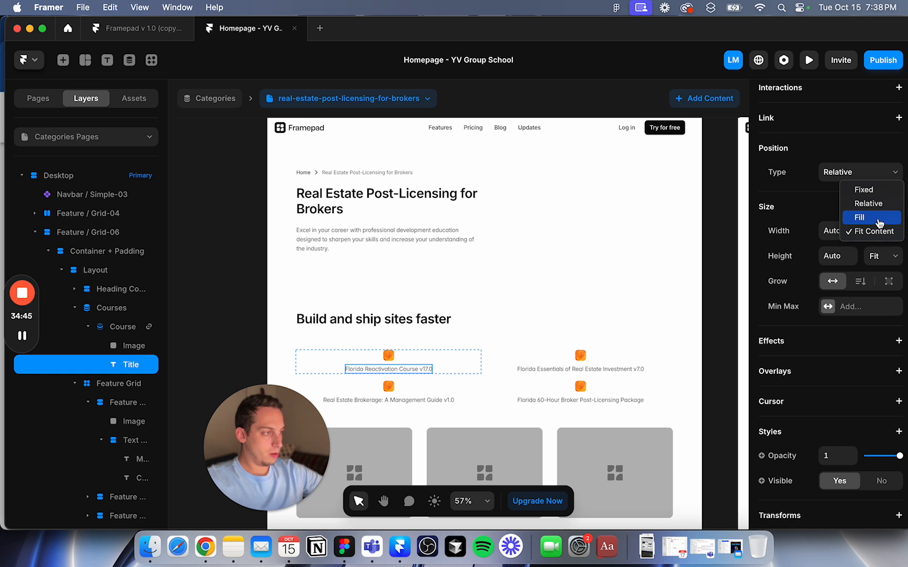
left_click(873, 189)
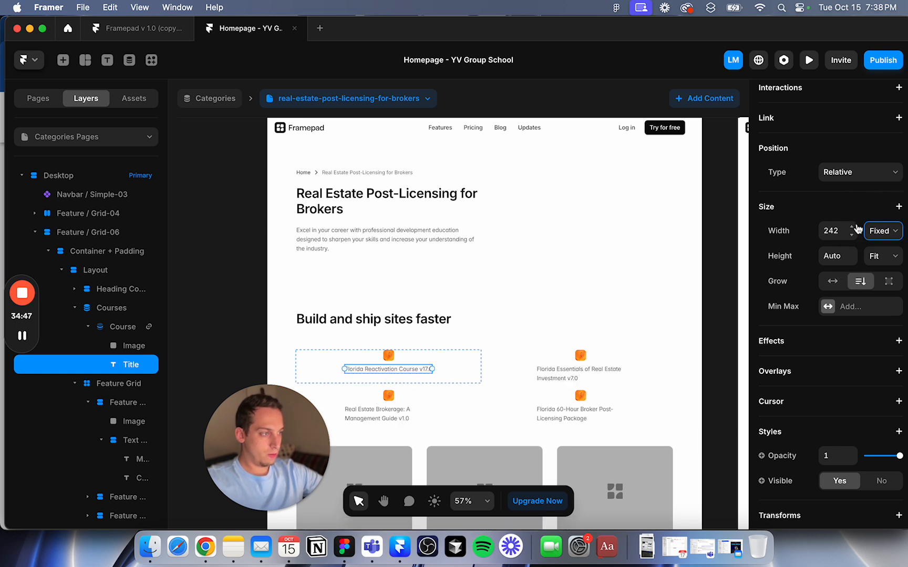
type("222")
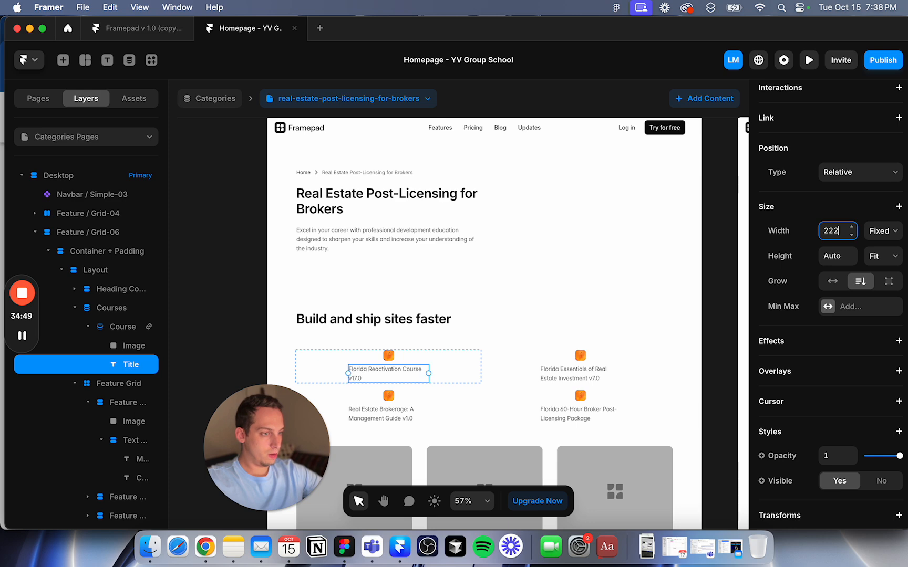
scroll(840, 367, "down", 5)
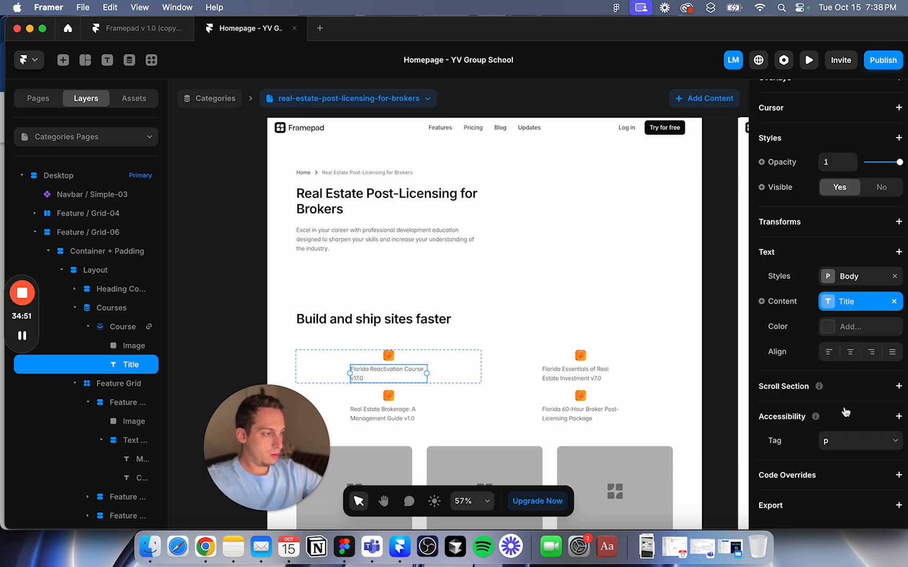
left_click(851, 352)
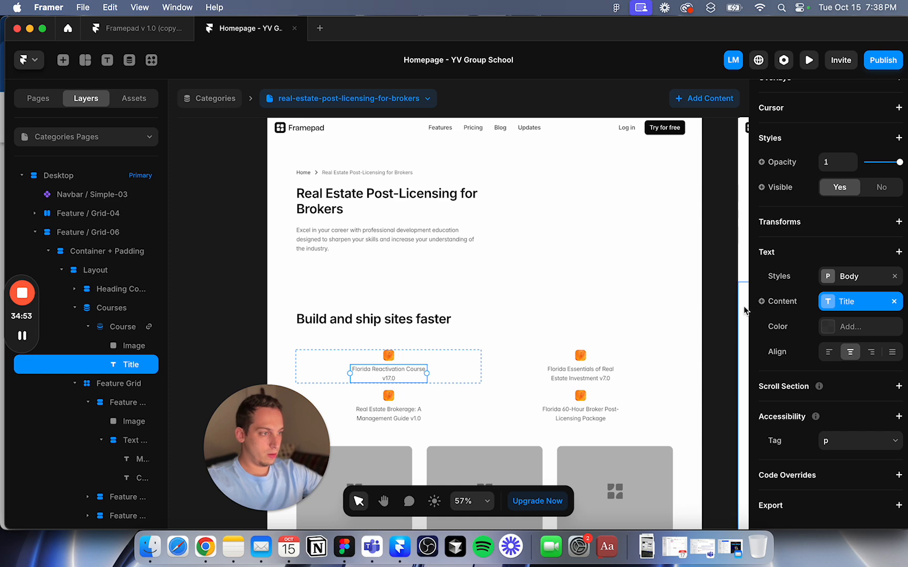
Step: Size the course image like the feature card's image, with a height of 250 and a width of Fill
left_click(723, 311)
left_click(390, 359)
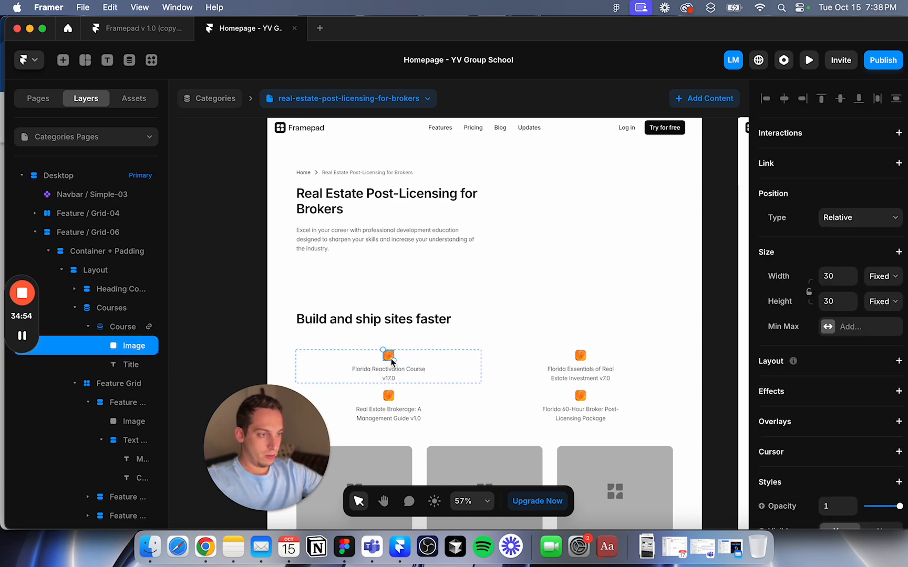
left_click(375, 471)
scroll(841, 292, "up", 5)
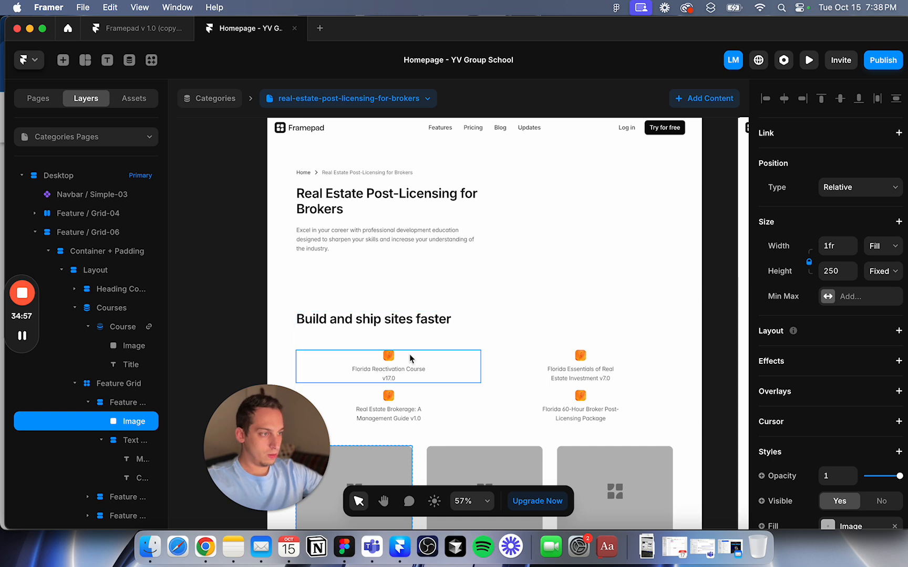
left_click(389, 357)
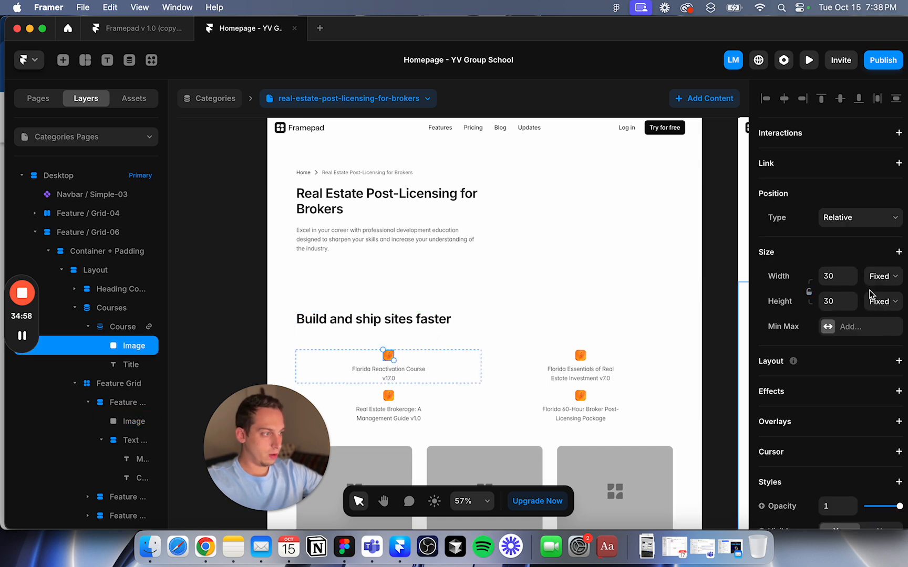
left_click(823, 300)
type("250")
key("Return")
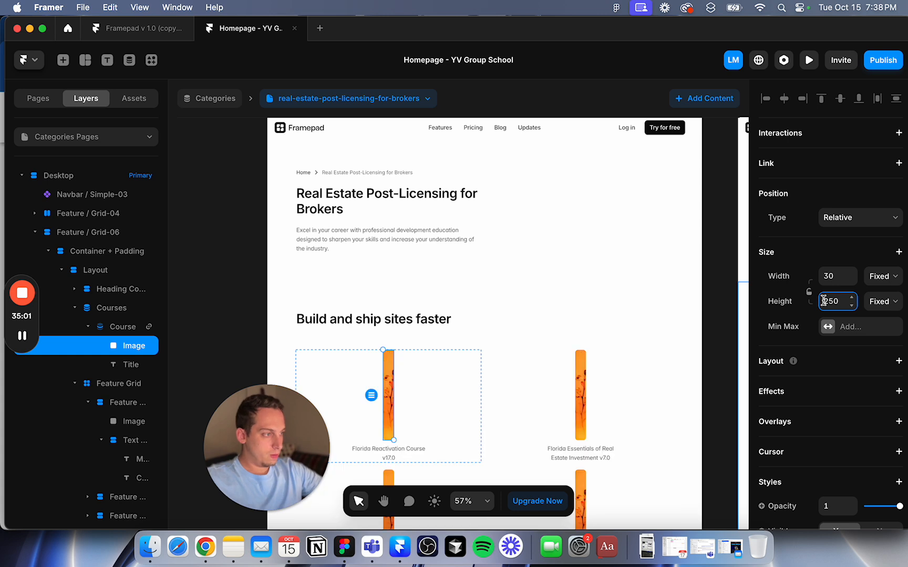
left_click(882, 276)
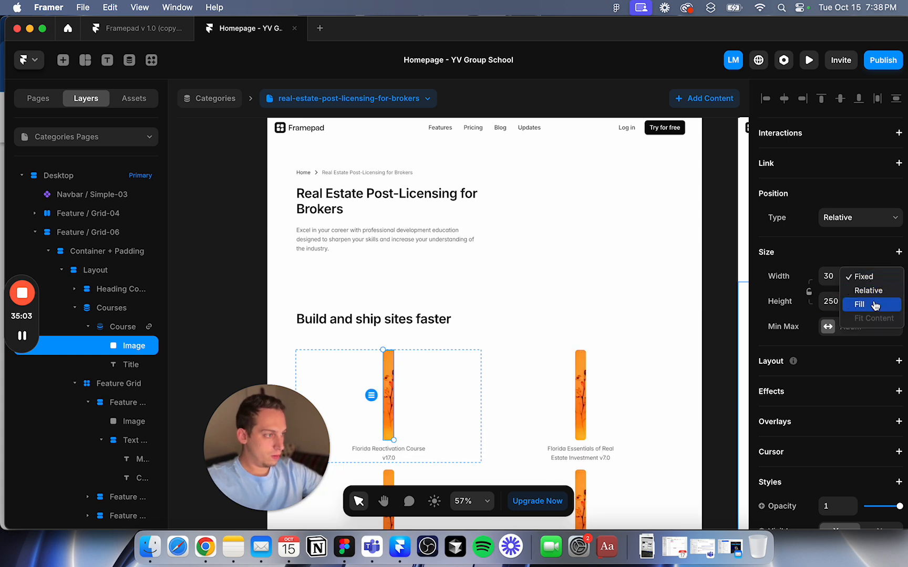
left_click(887, 314)
scroll(624, 365, "down", 5)
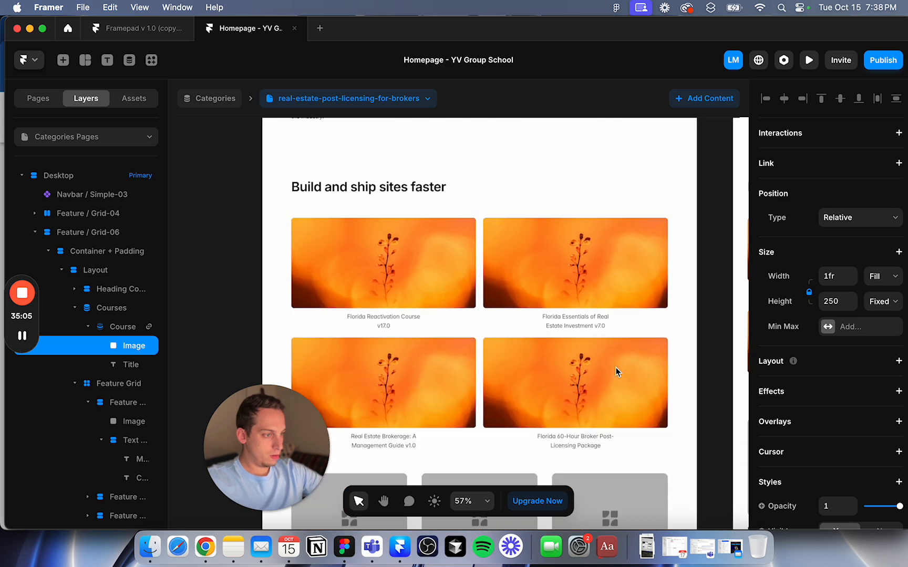
Step: Set the Courses grid to four columns after comparing it with three
left_click(726, 363)
scroll(622, 343, "down", 3)
scroll(578, 336, "down", 2)
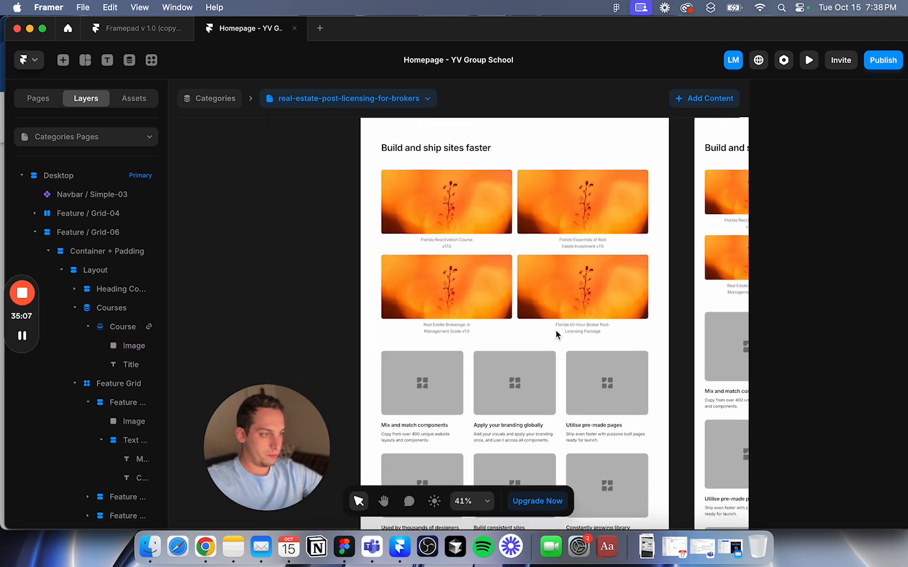
left_click(521, 308)
left_click(893, 339)
left_click(893, 339)
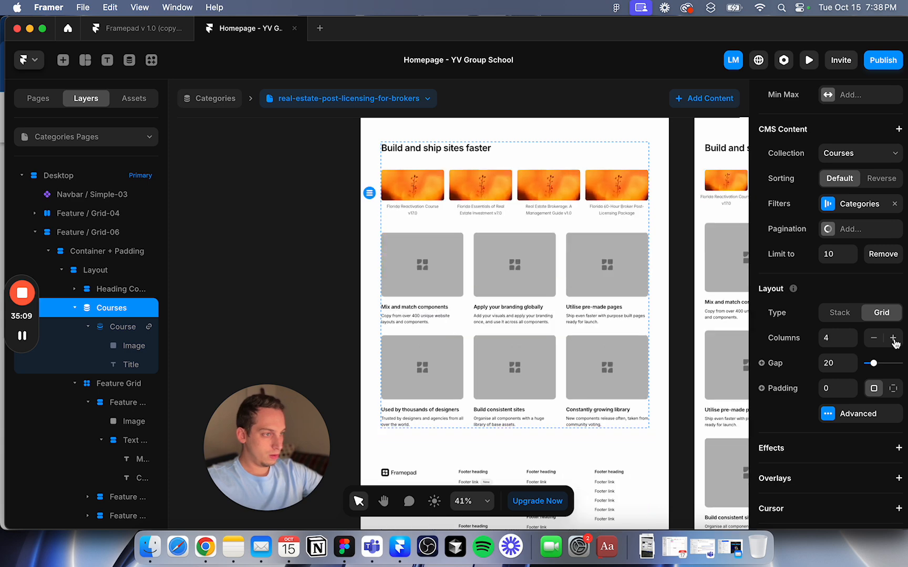
left_click(872, 339)
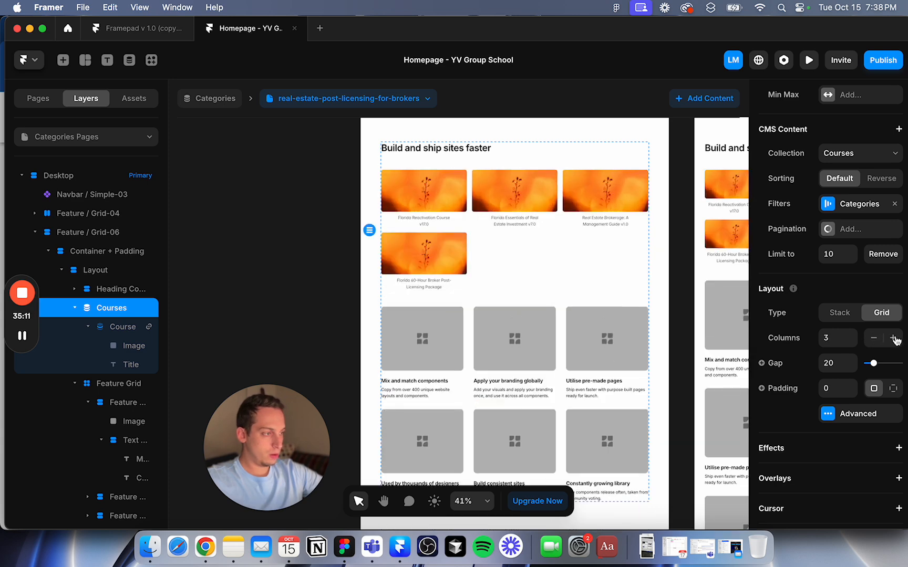
left_click(893, 339)
scroll(800, 239, "up", 5)
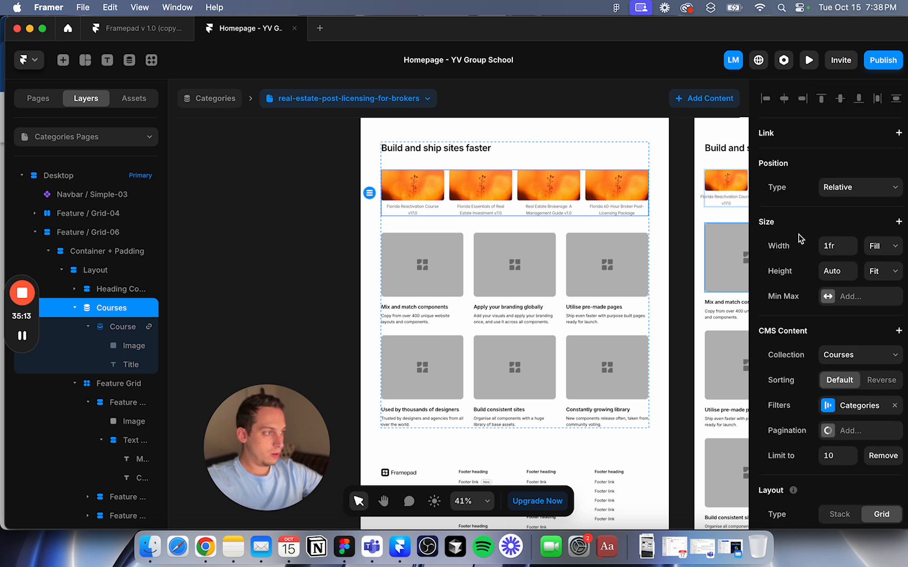
Step: Set the course image's height to 250 in the four-column grid and its width to Fill
left_click(413, 185)
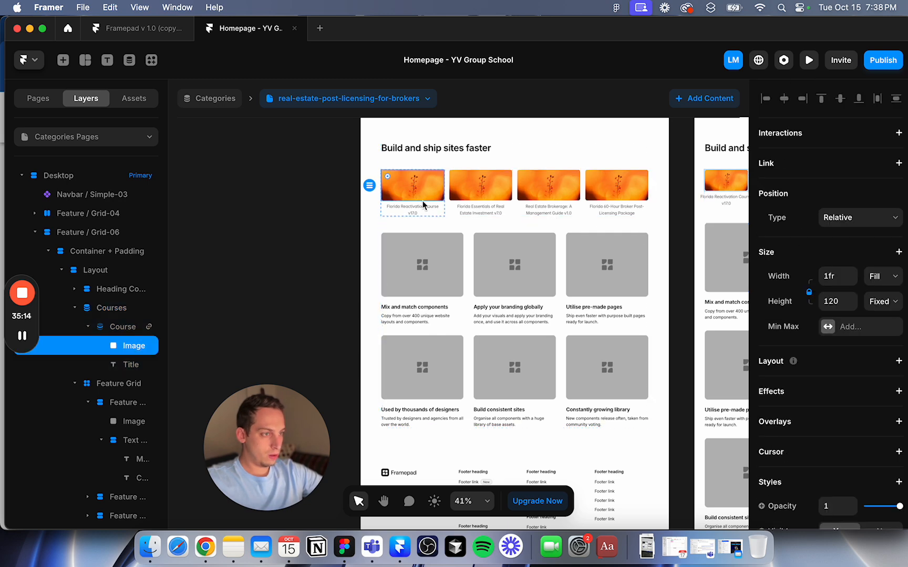
left_click(839, 300)
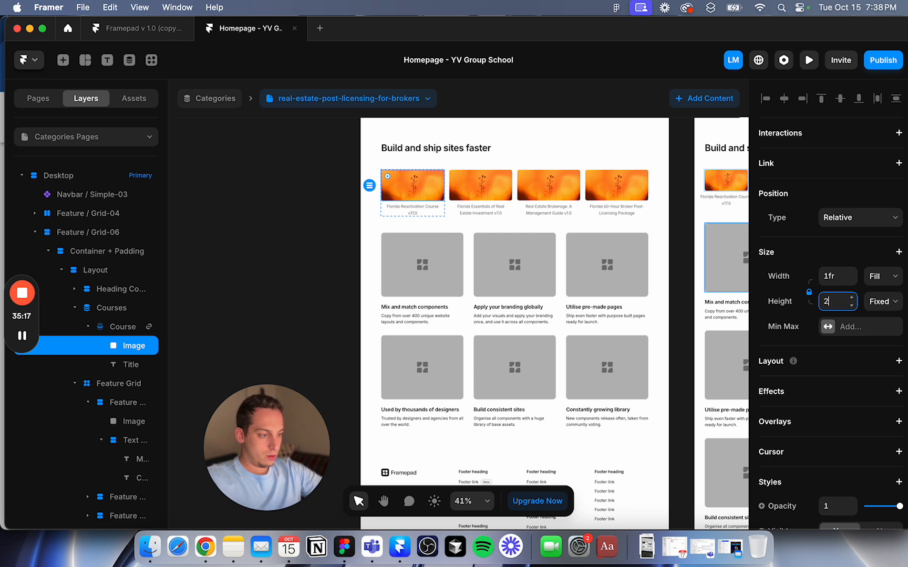
key("Return")
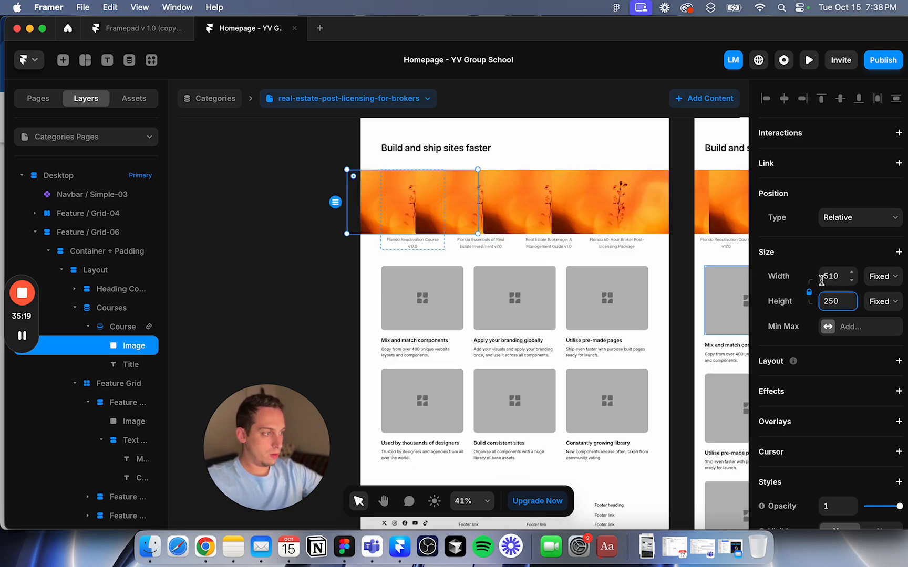
left_click(888, 277)
key("Escape")
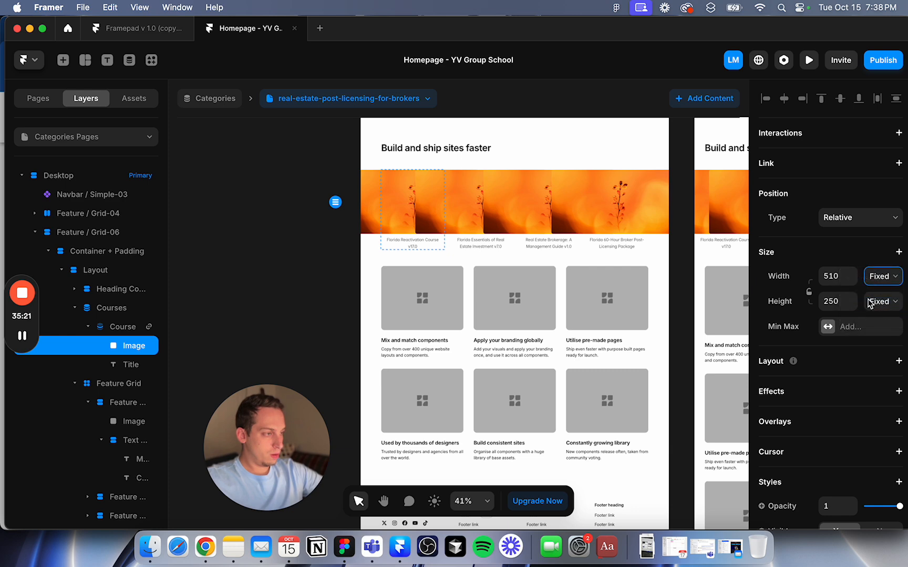
left_click(809, 292)
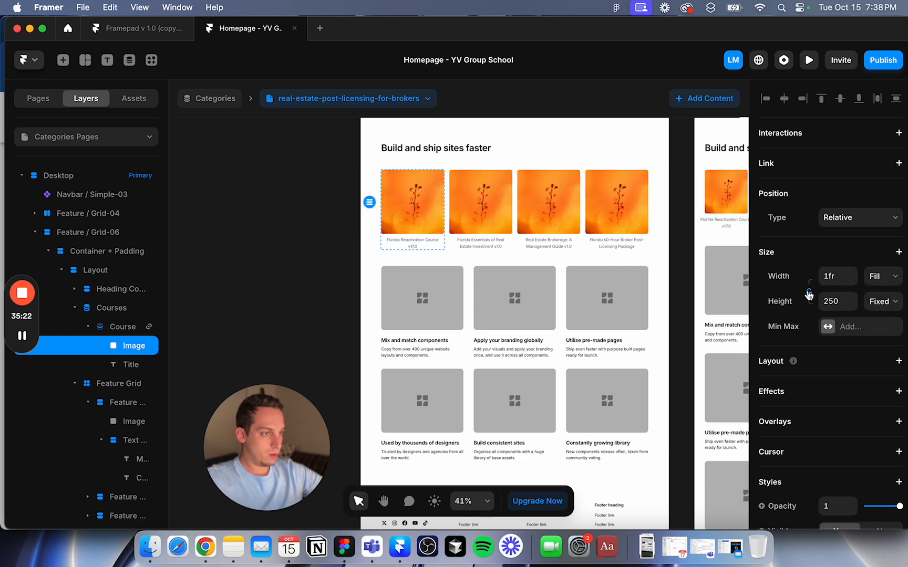
Step: Delete the placeholder Feature Grid below the four-column Courses grid
left_click(305, 273)
scroll(409, 269, "up", 3)
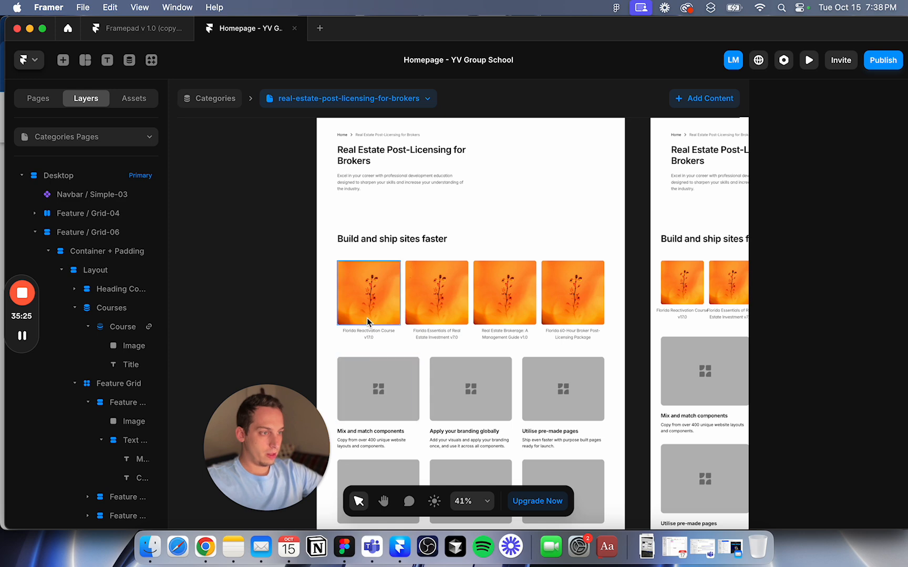
scroll(395, 331, "up", 3)
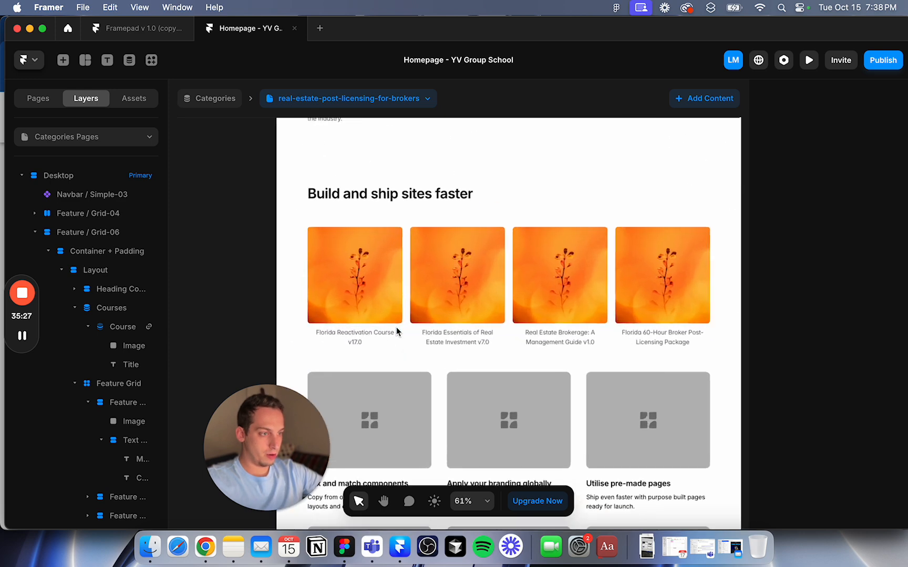
scroll(393, 336, "left", 3)
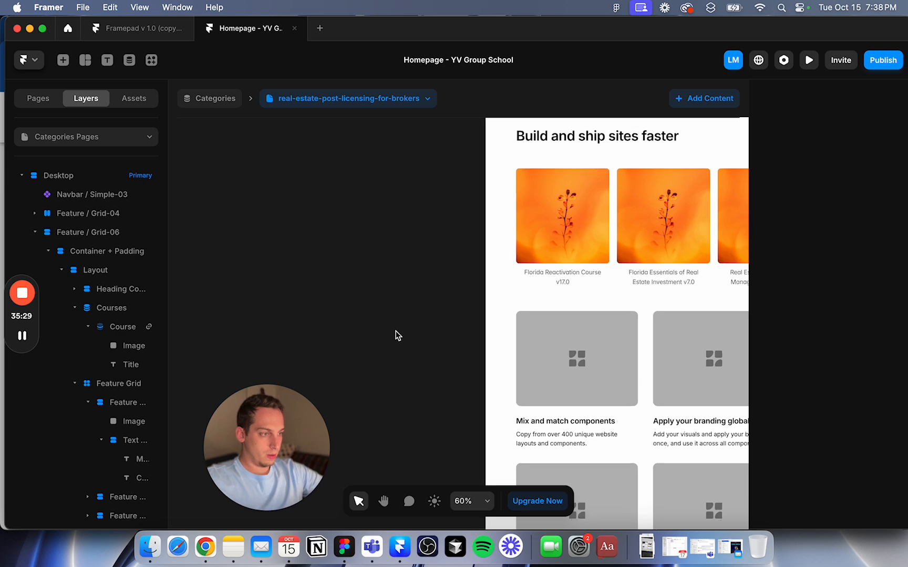
scroll(395, 336, "down", 5)
left_click(385, 344)
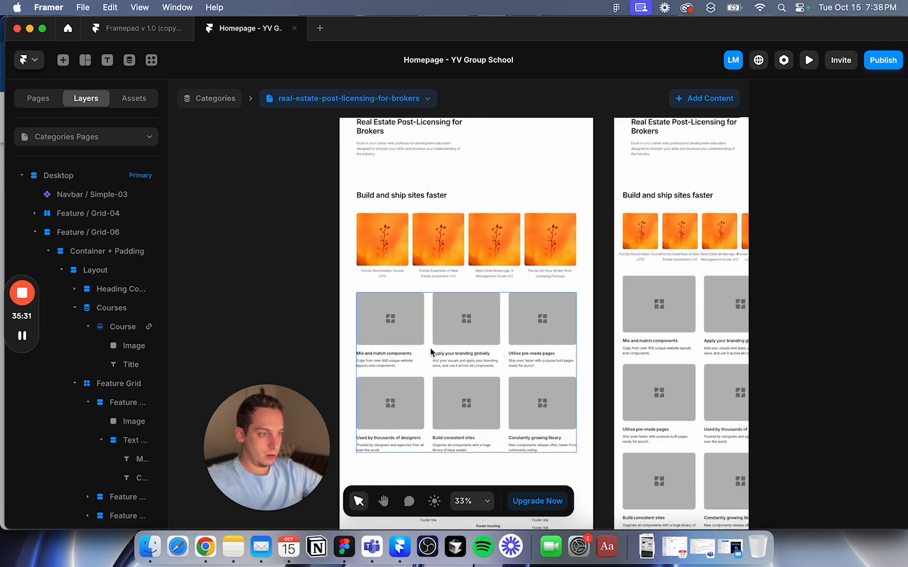
key("BackSpace")
Step: Duplicate the Title text in the course item and remove the Title variable from the copy's content
left_click(378, 272)
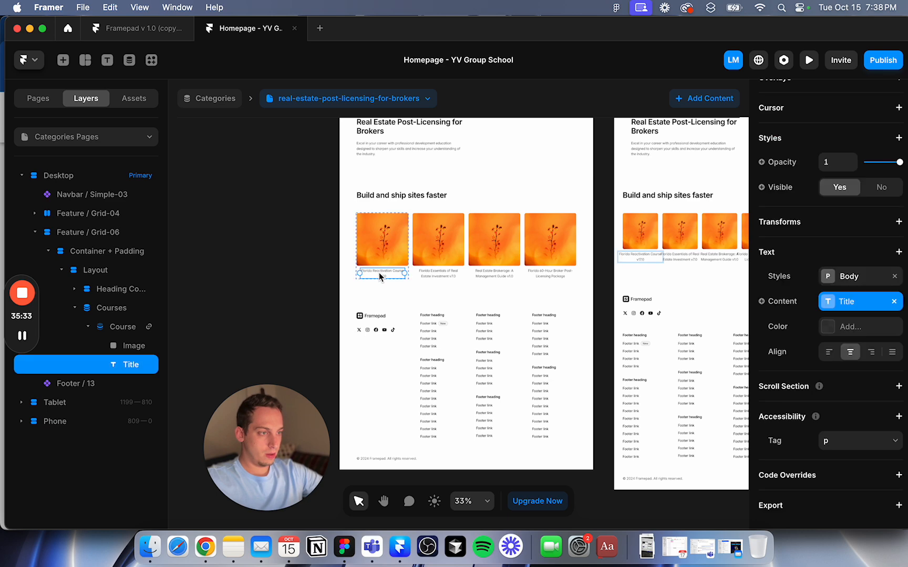
scroll(379, 272, "up", 3)
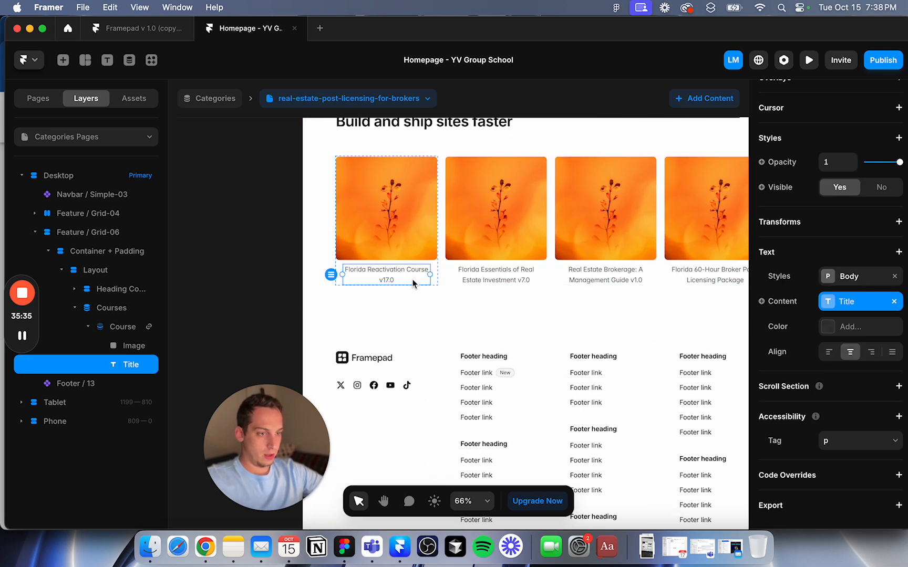
key("super+d")
scroll(790, 369, "down", 5)
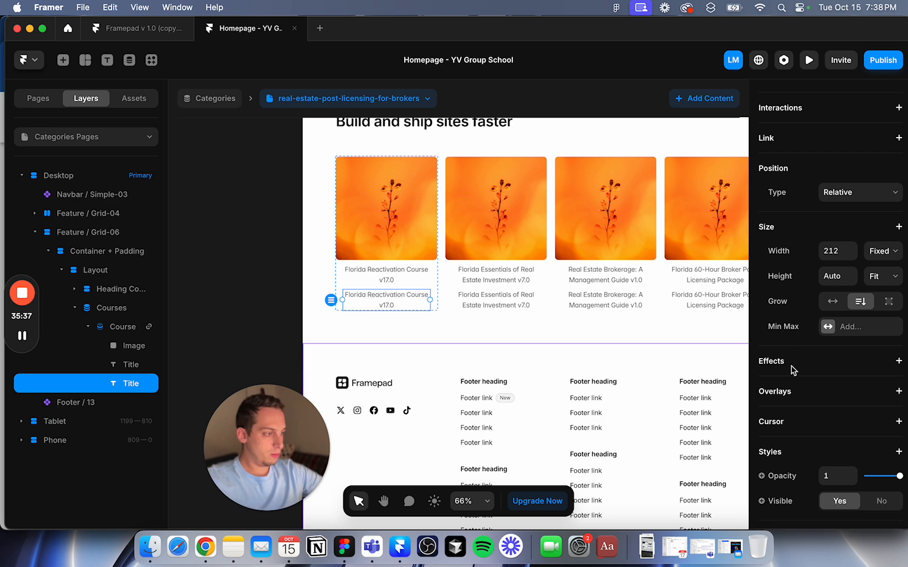
left_click(830, 425)
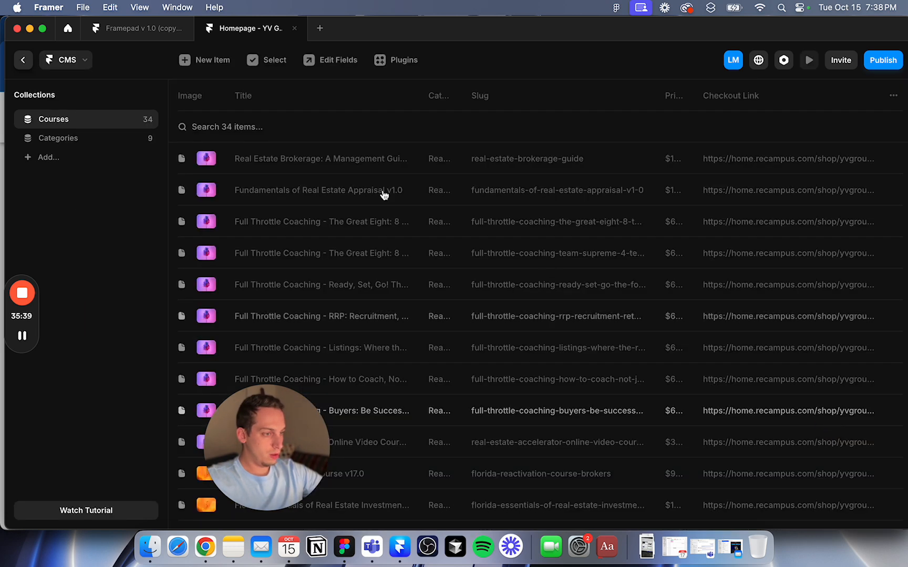
left_click(23, 60)
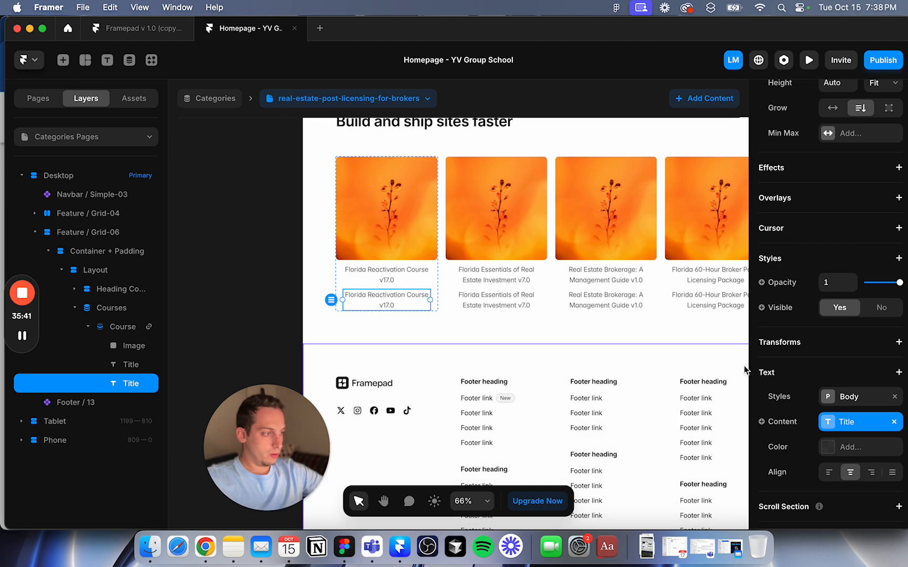
left_click(894, 422)
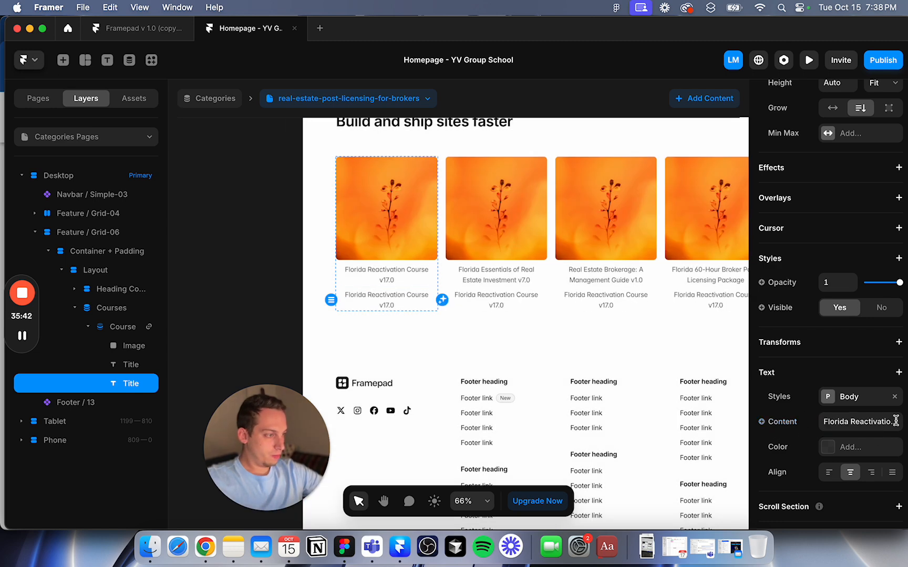
Step: Try binding the duplicated text's content to the course's Content field, and undo the change
left_click(760, 421)
mouse_move(788, 472)
mouse_move(699, 357)
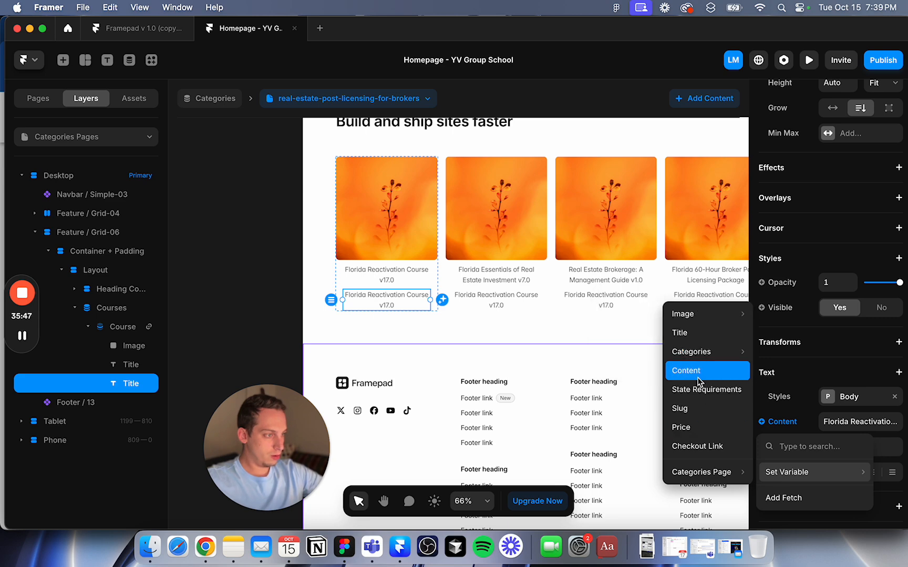
left_click(698, 377)
key("super+z")
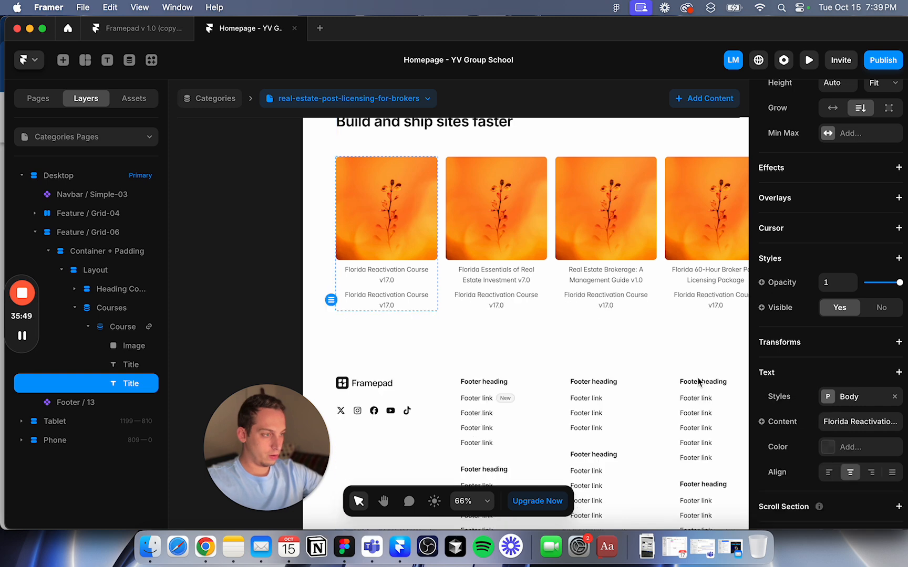
Step: Bind the duplicated text's content to the Description field of the course's Categories reference
left_click(783, 423)
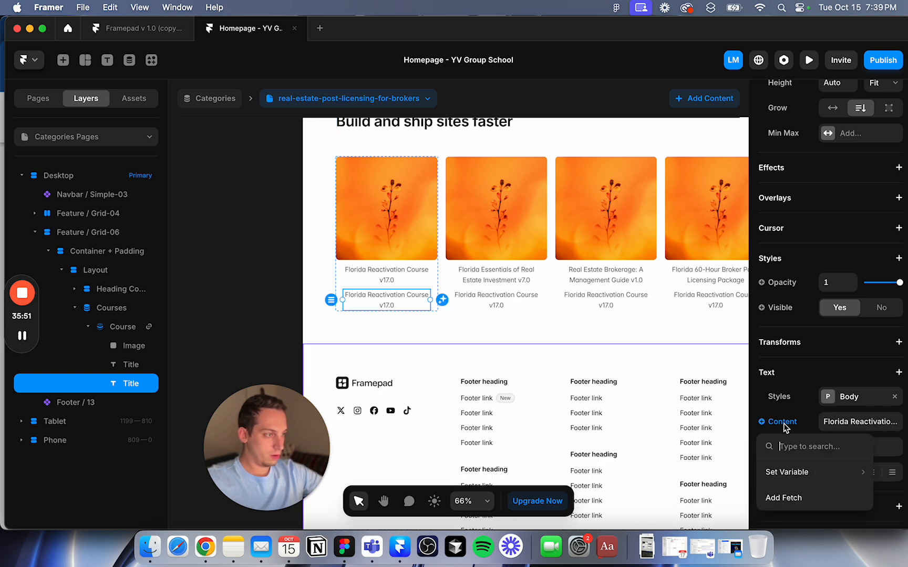
mouse_move(783, 473)
mouse_move(699, 357)
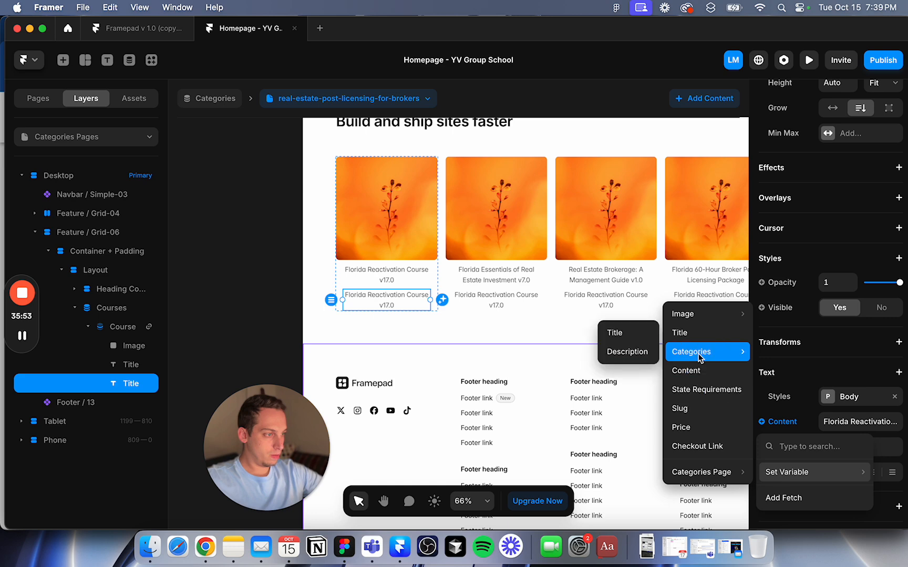
left_click(632, 350)
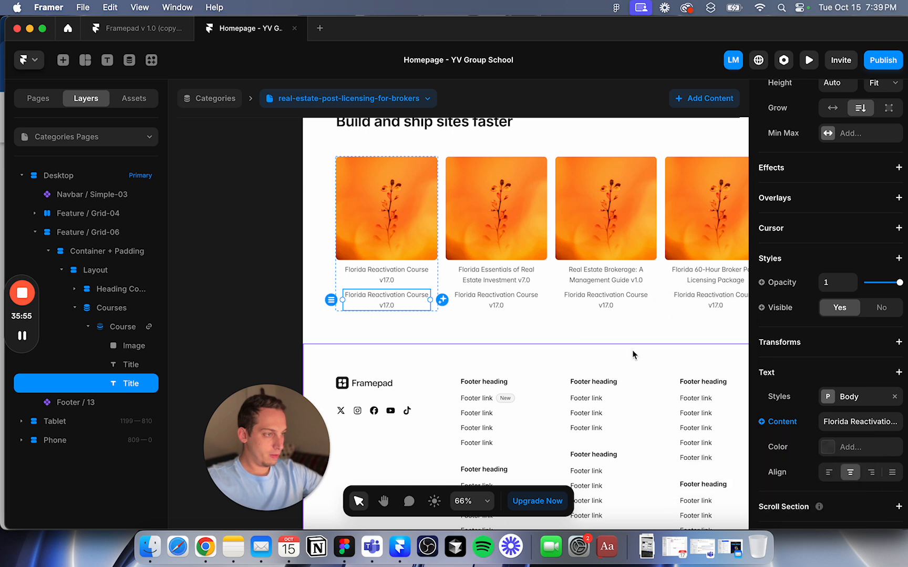
Step: Set the category description text's width to Fill so that it wraps inside the course item
scroll(831, 438, "down", 4)
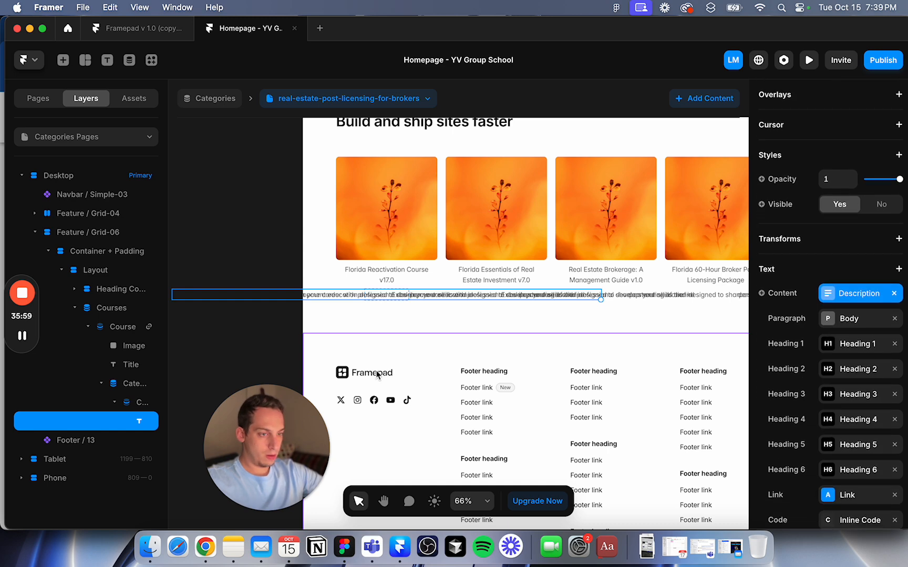
scroll(390, 292, "up", 5)
scroll(399, 296, "down", 5)
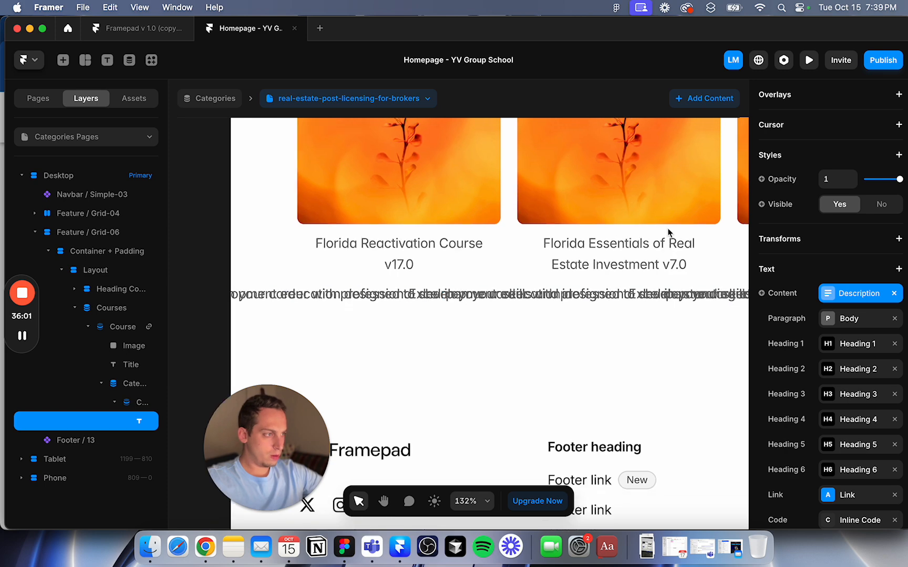
scroll(842, 250, "up", 4)
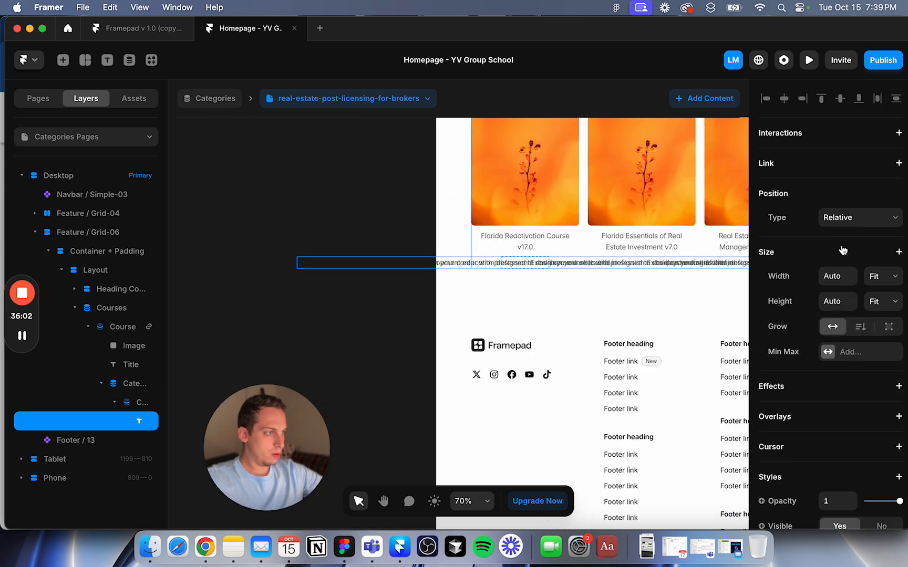
left_click(886, 277)
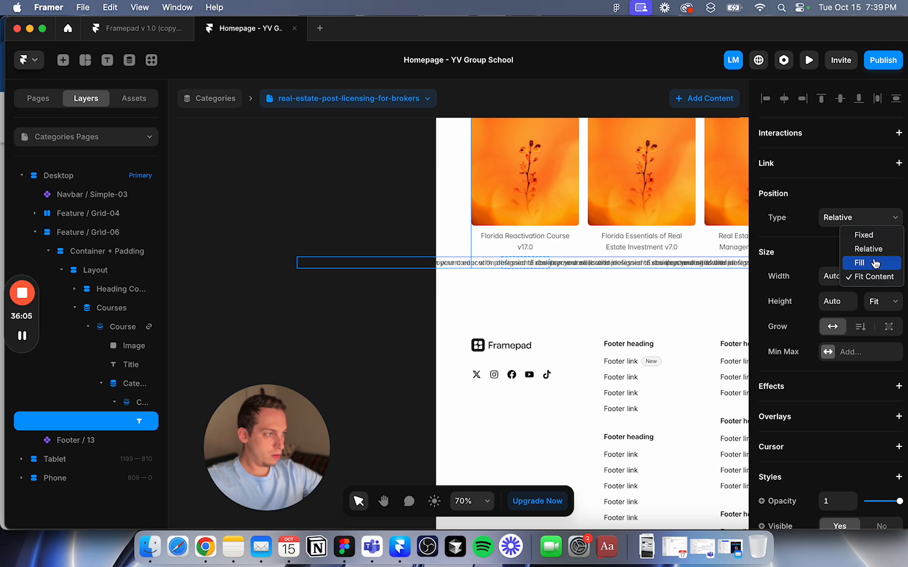
left_click(875, 263)
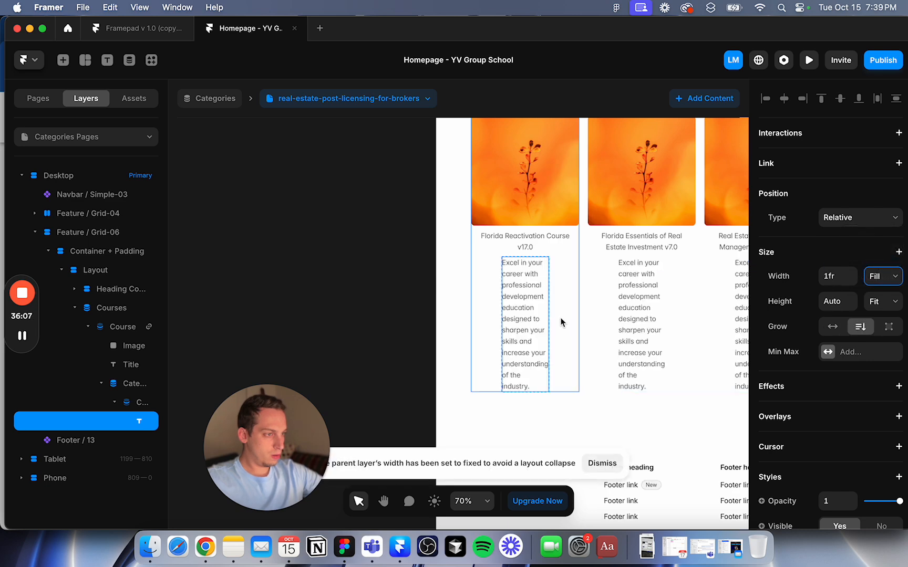
scroll(534, 317, "right", 2)
Step: Give the description text a fixed width of 200 after trying Relative, and narrow it slightly on the canvas
left_click(880, 276)
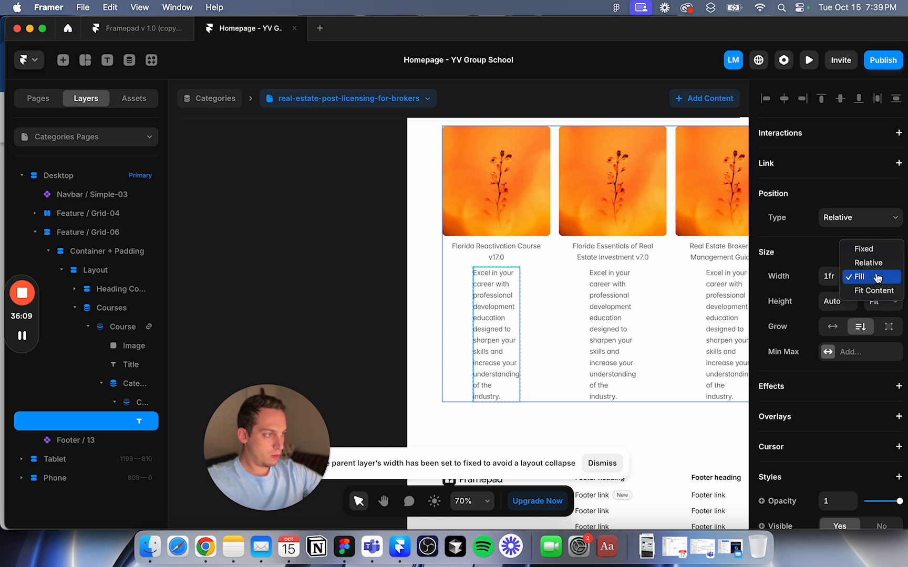
left_click(882, 268)
left_click(882, 276)
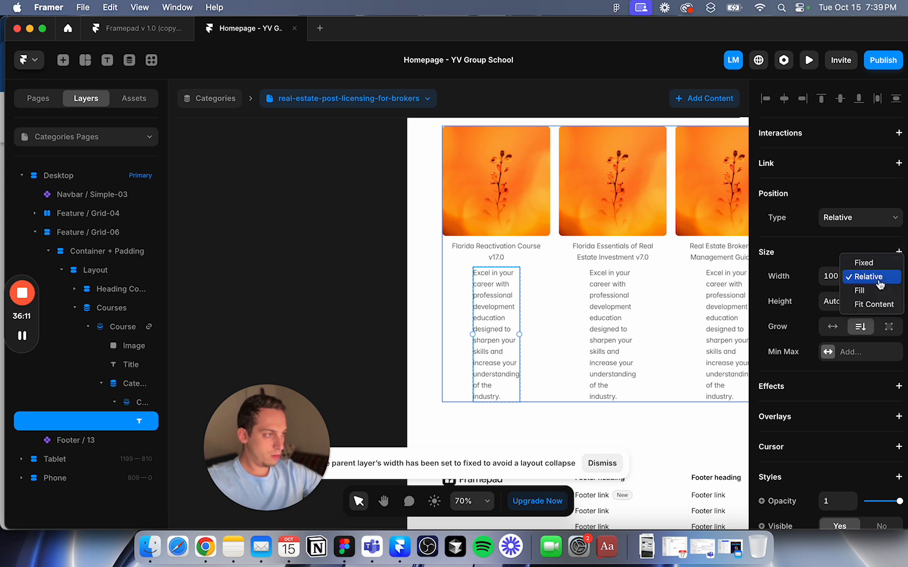
left_click(875, 276)
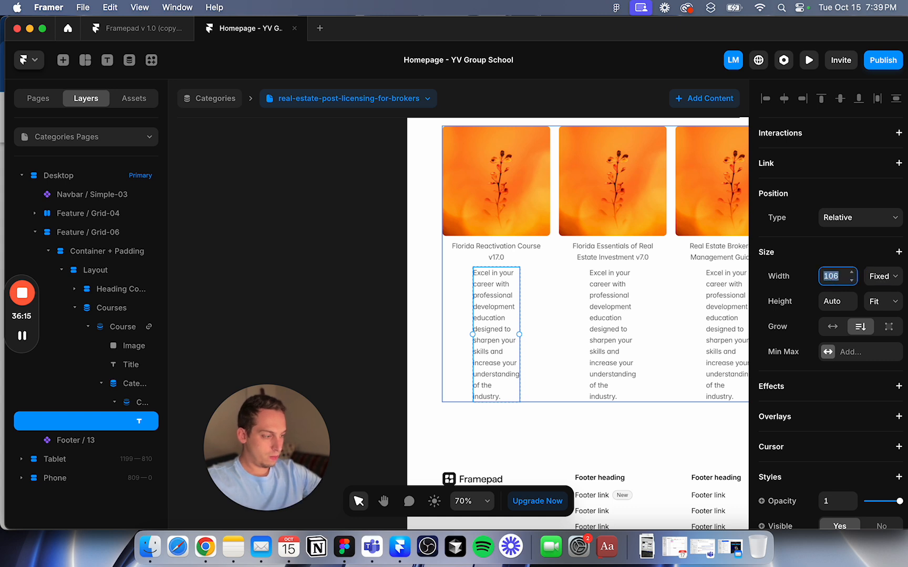
type("200")
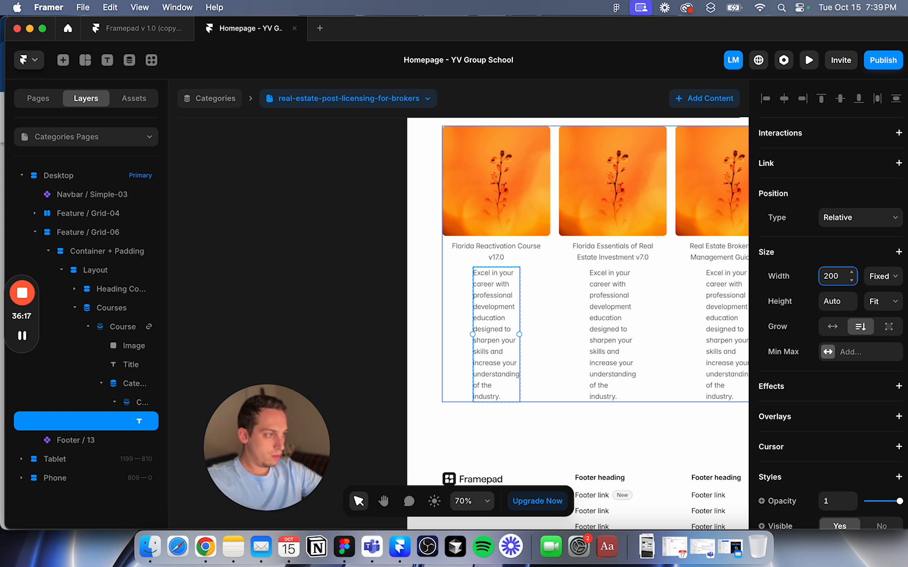
key("Return")
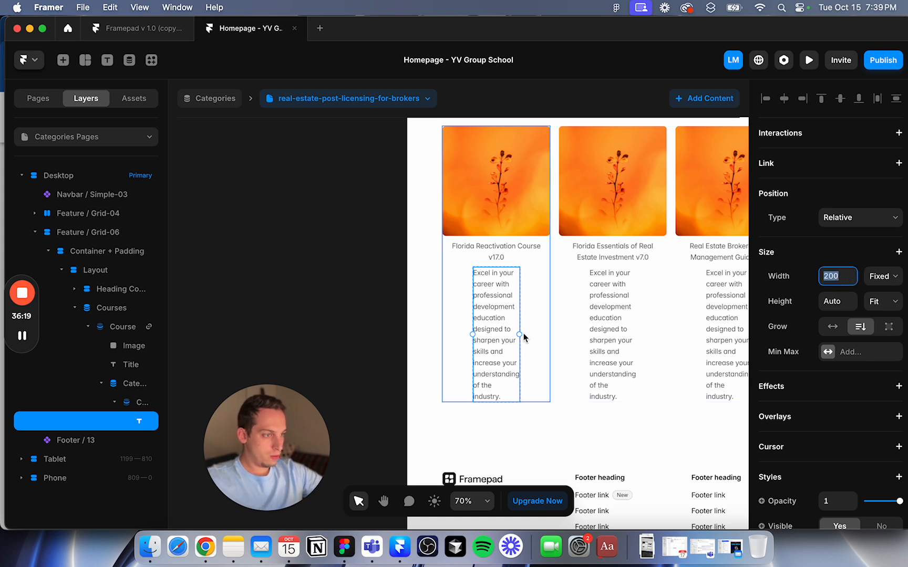
mouse_move(520, 334)
left_mouse_down()
mouse_move(546, 334)
mouse_move(475, 334)
mouse_move(551, 335)
mouse_move(507, 334)
left_mouse_up()
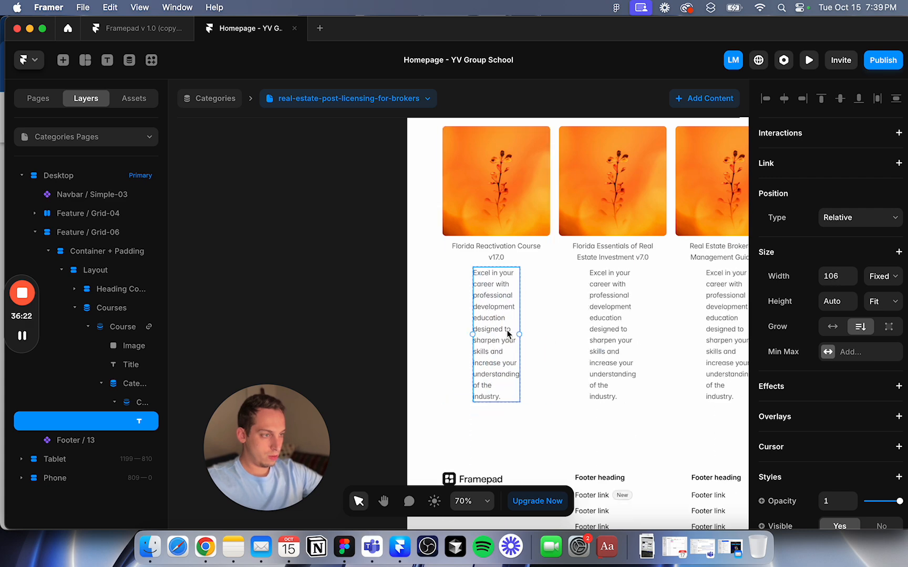
Step: Widen the category item around the description to about 202 and set its width to Fill
left_click(128, 403)
left_click_drag(472, 335, 429, 337)
left_click(873, 282)
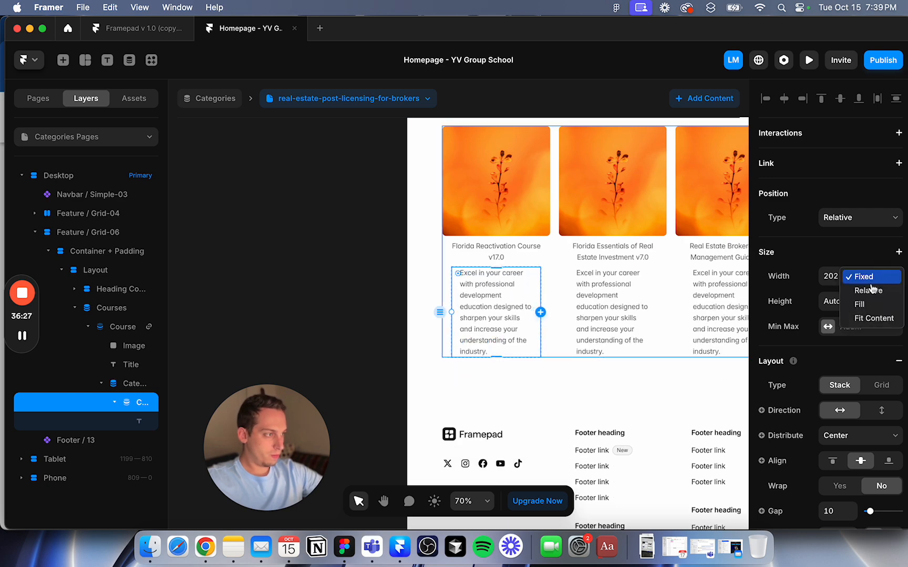
left_click(862, 304)
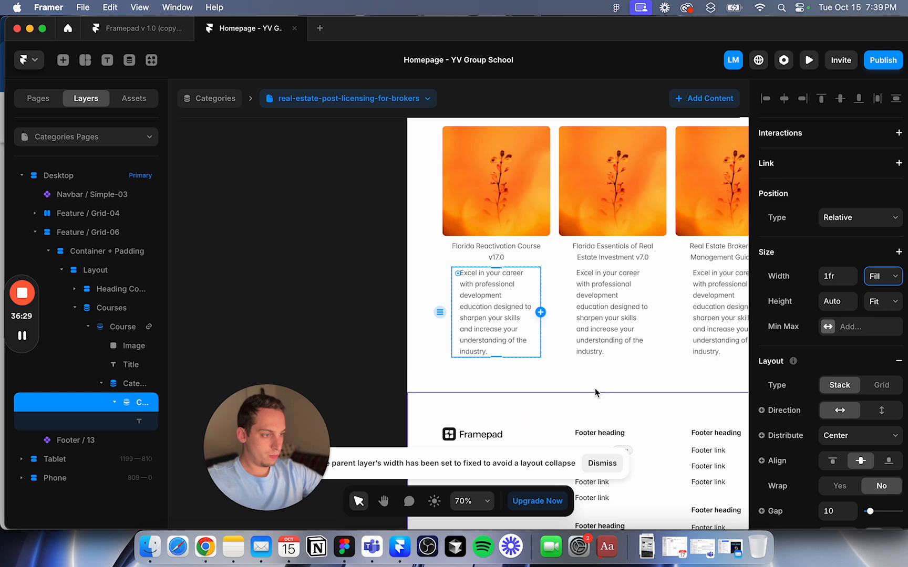
Step: Set the width of the nested Categories collection list in the course item to Fill
left_click(131, 383)
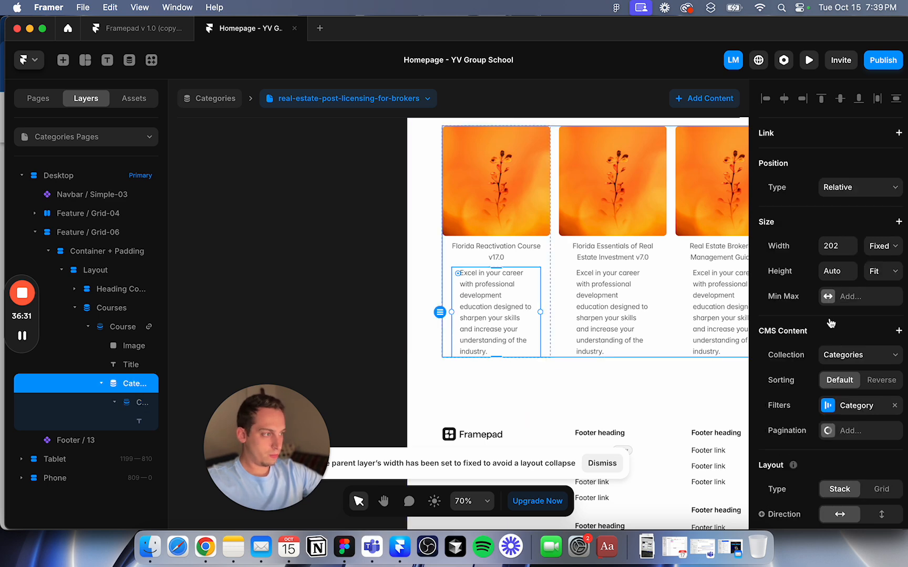
left_click(893, 246)
left_click(874, 276)
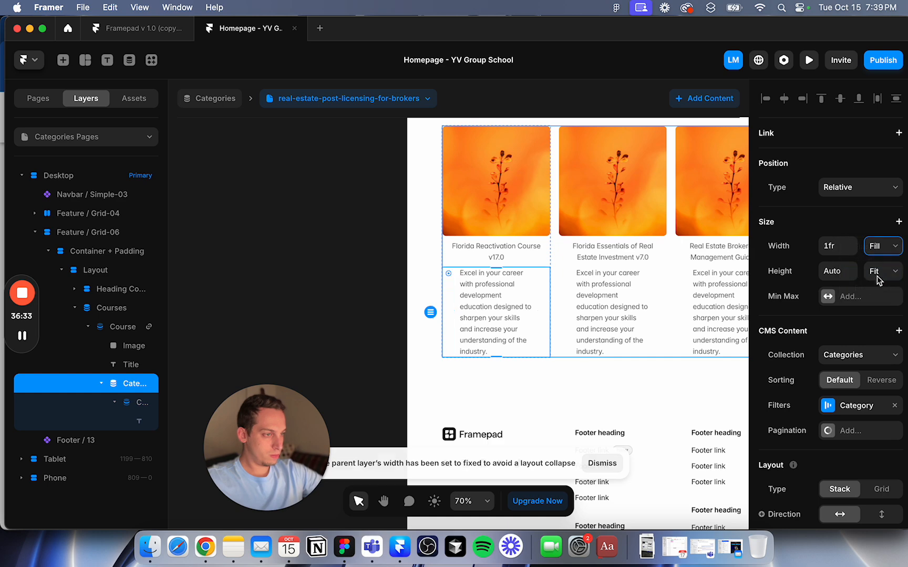
left_click(367, 307)
scroll(367, 307, "right", 3)
scroll(367, 307, "up", 1)
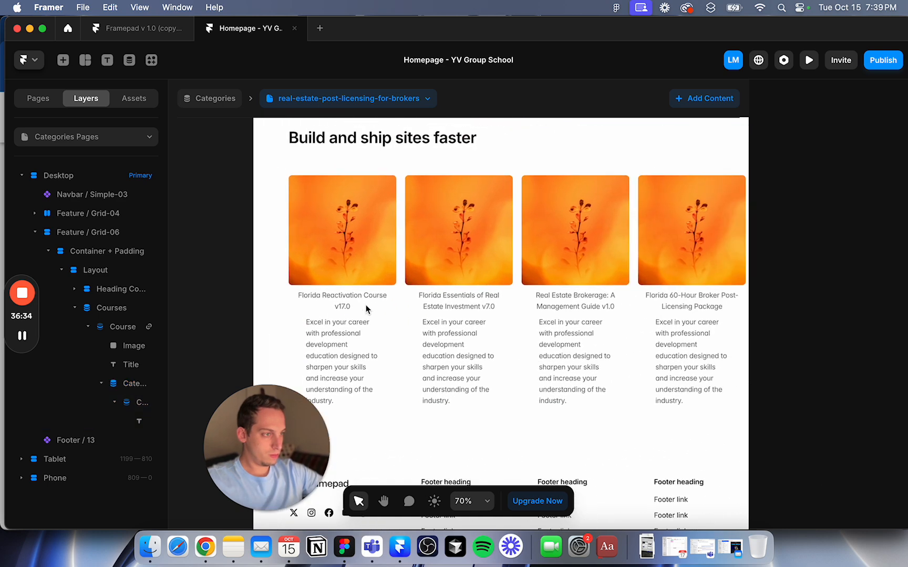
Step: Examine the content and text style settings of the description text in the first course card
left_click(324, 366, "super")
scroll(857, 423, "down", 10)
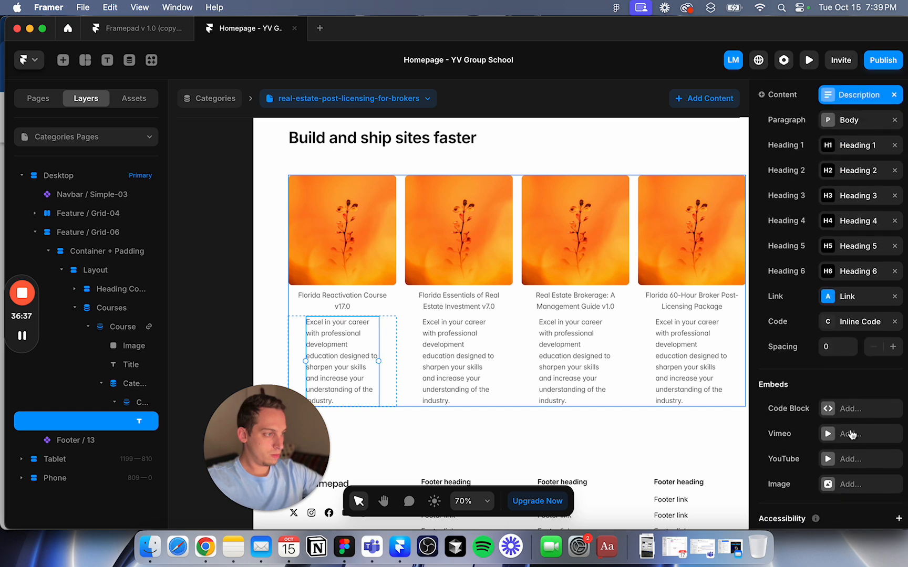
scroll(838, 366, "up", 10)
scroll(841, 370, "down", 8)
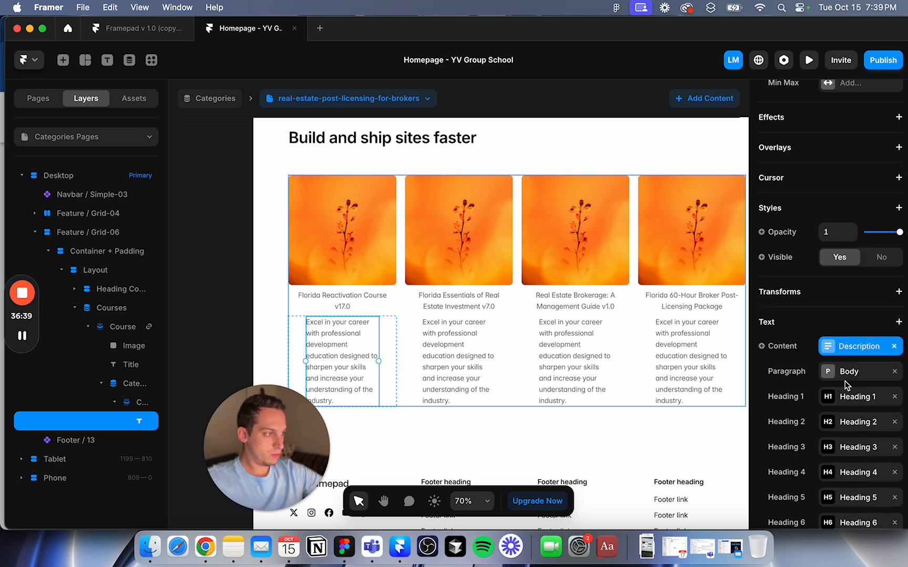
scroll(845, 387, "down", 5)
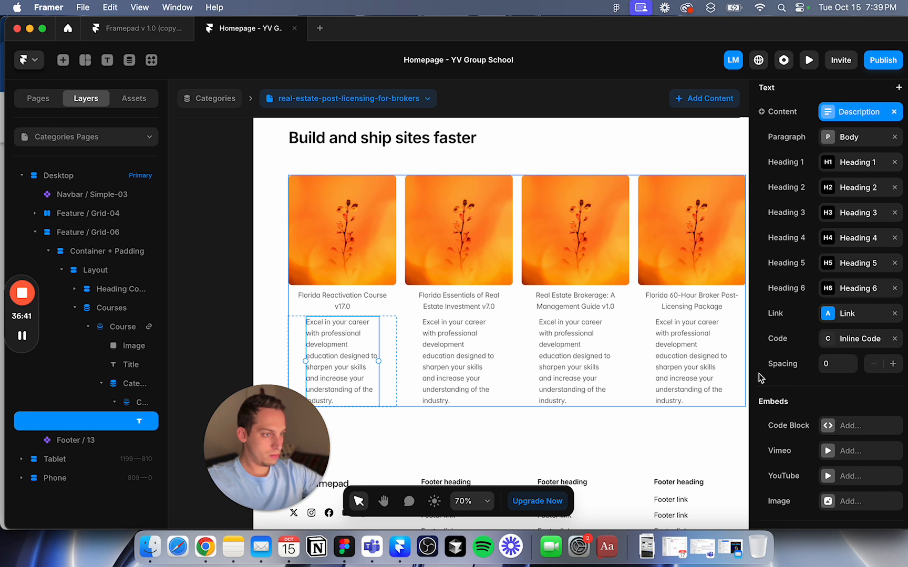
left_click(473, 353)
scroll(441, 355, "down", 1)
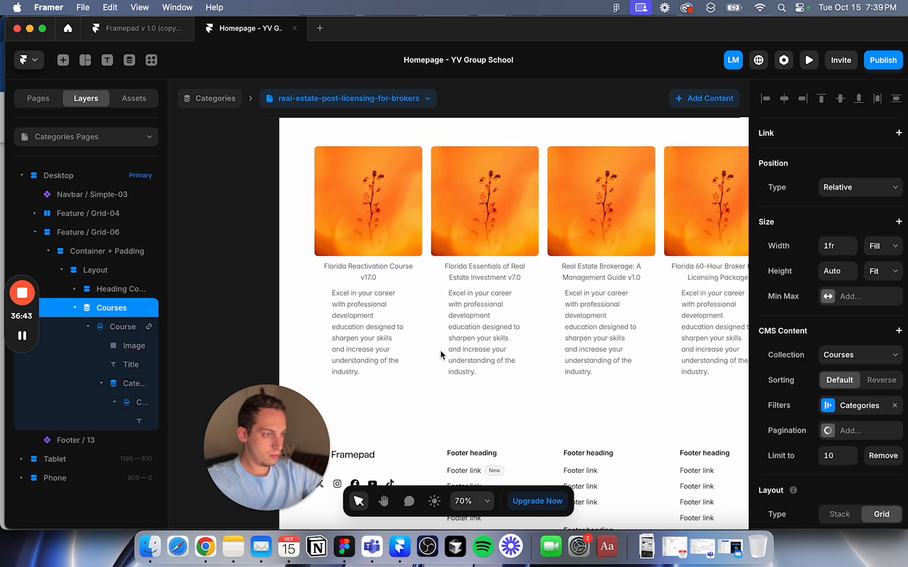
Step: Delete the description text and the nested Categories collection list from the course card
left_click(368, 339, "super")
key("Delete")
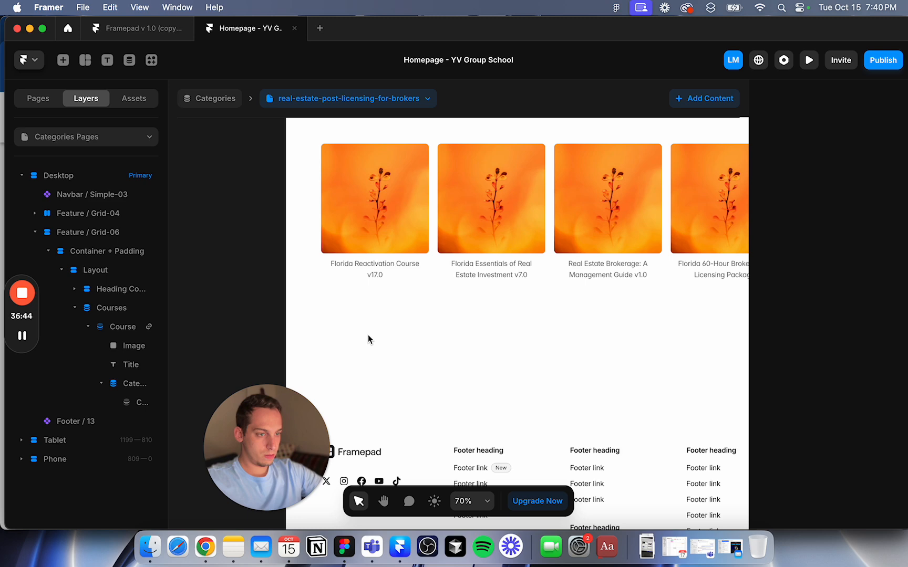
left_click(383, 295)
key("Delete")
left_click(133, 384)
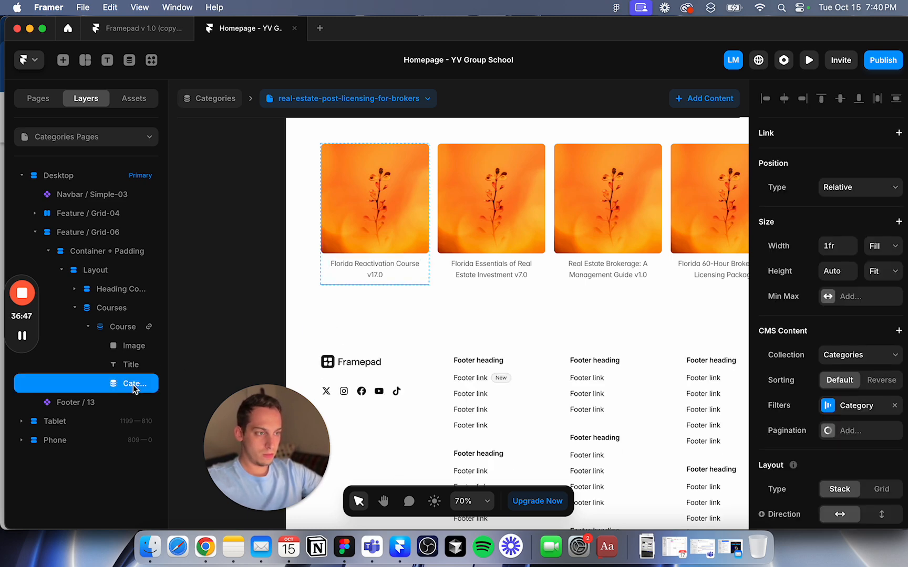
key("Delete")
left_click(364, 274)
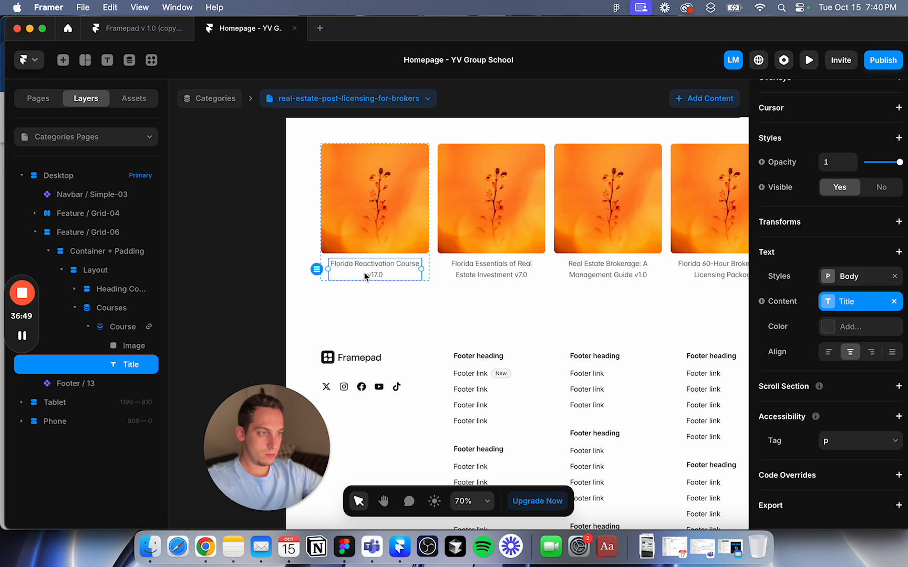
key("super+d")
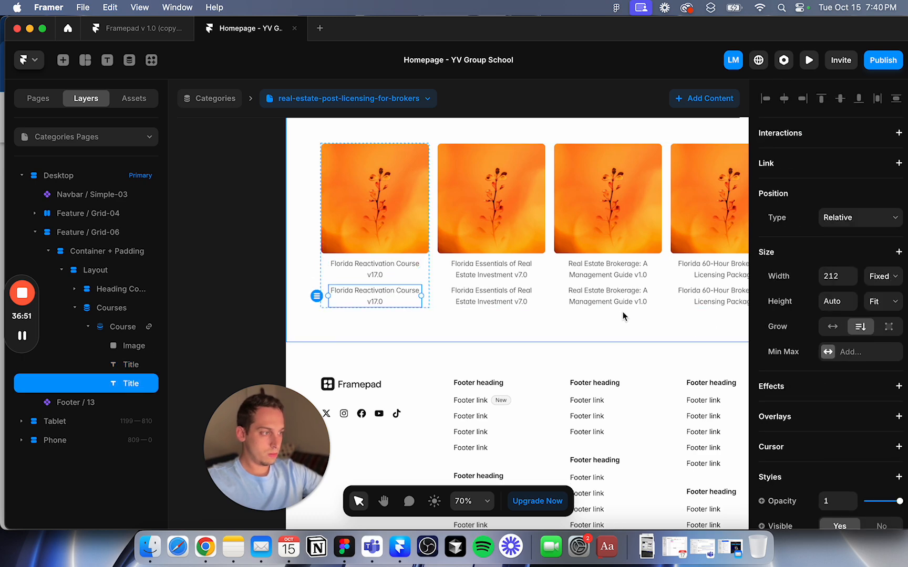
key("Delete")
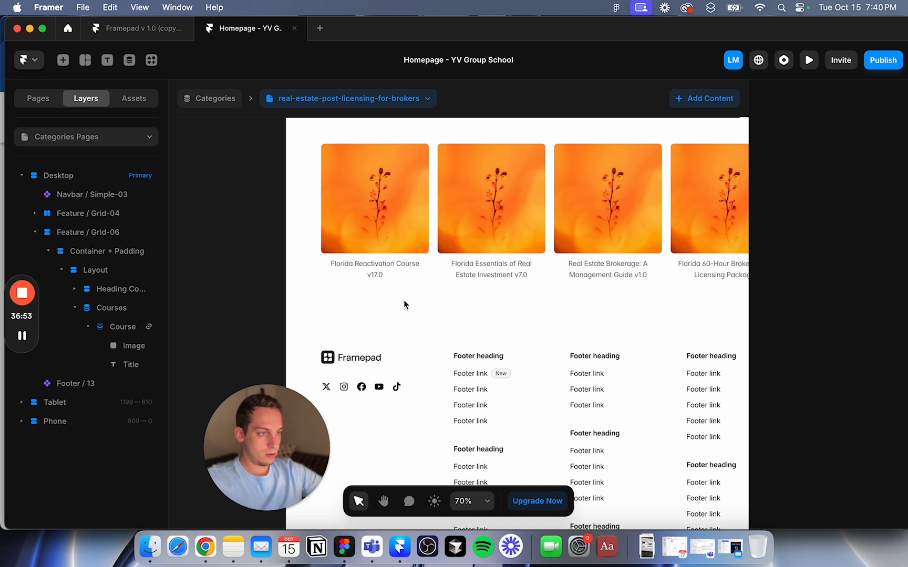
Step: Replace the course title's Body text style with Heading 5 and centre-align the title
left_click(380, 268)
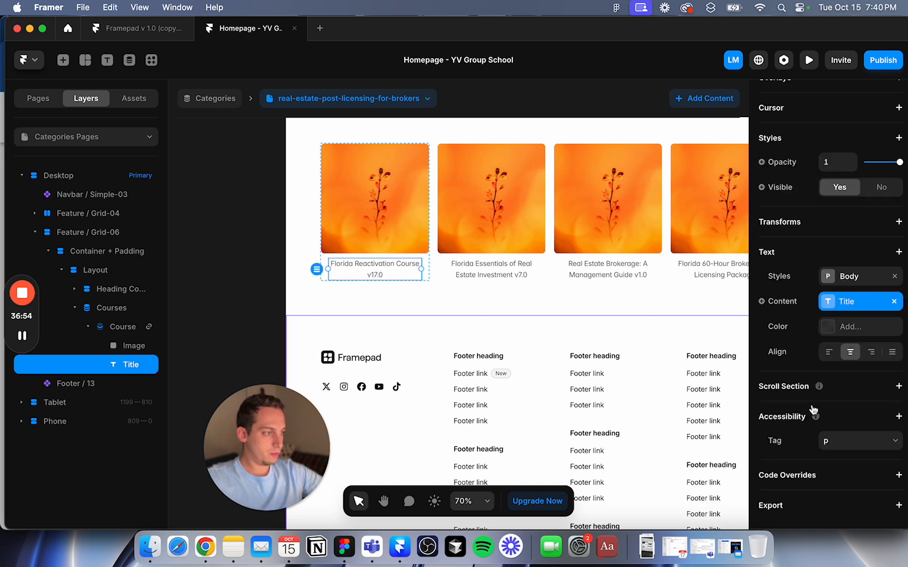
left_click(851, 442)
key("Escape")
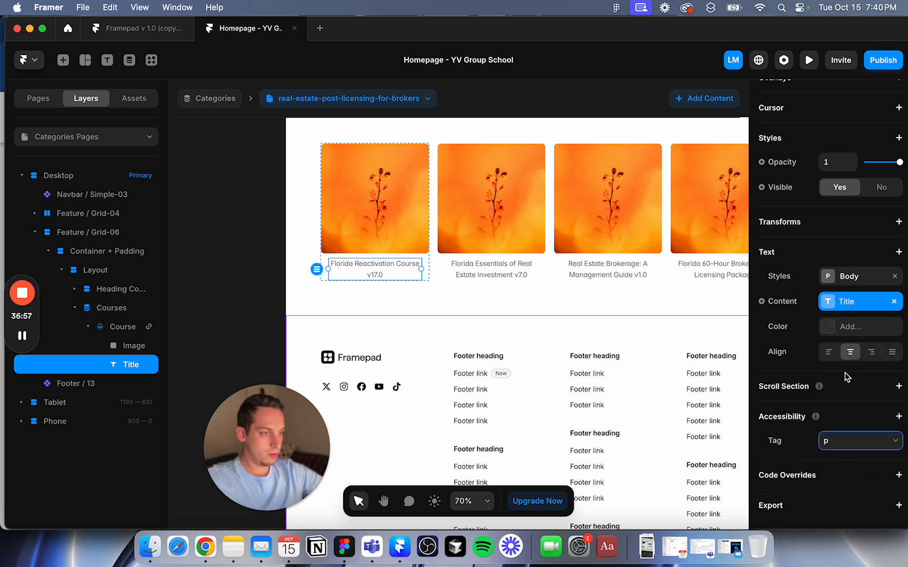
left_click(895, 277)
left_click(830, 277)
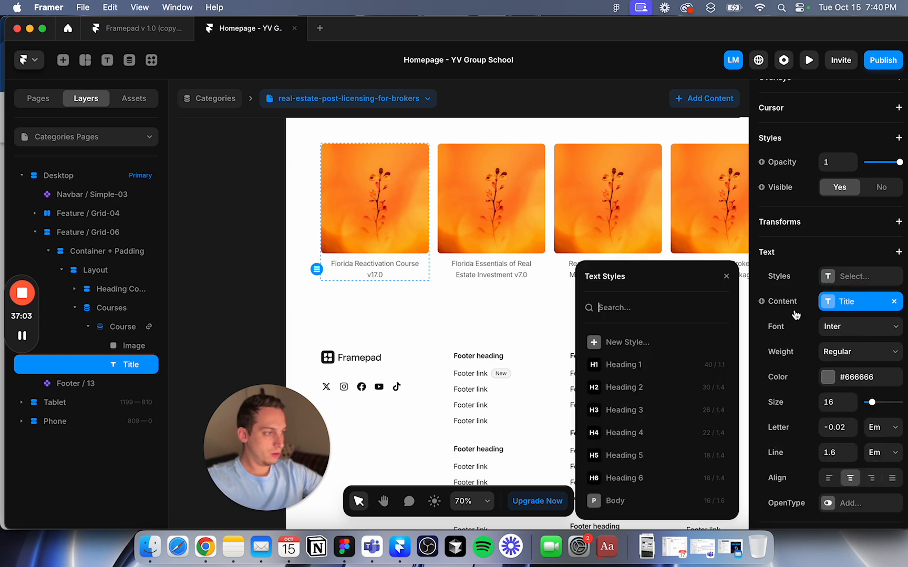
left_click(641, 391)
left_click(641, 414)
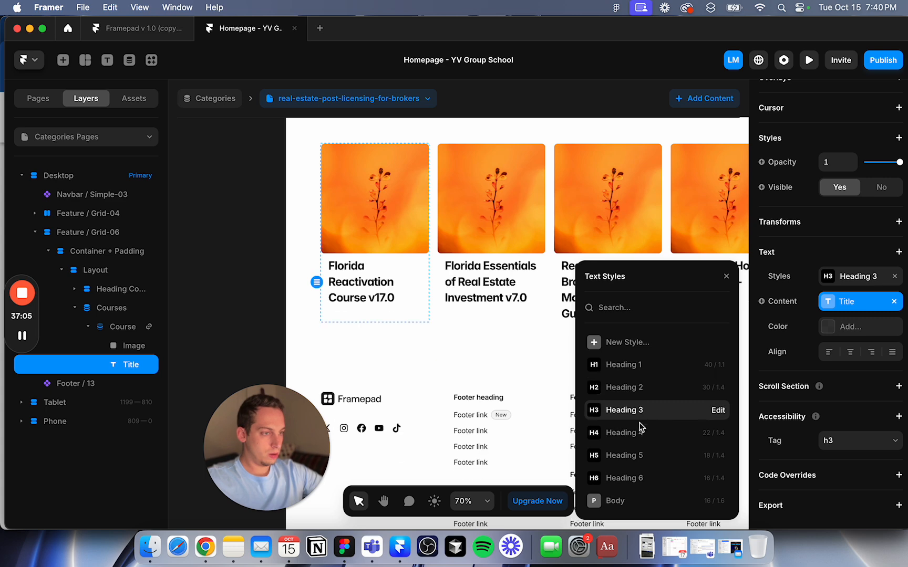
left_click(637, 430)
left_click(635, 455)
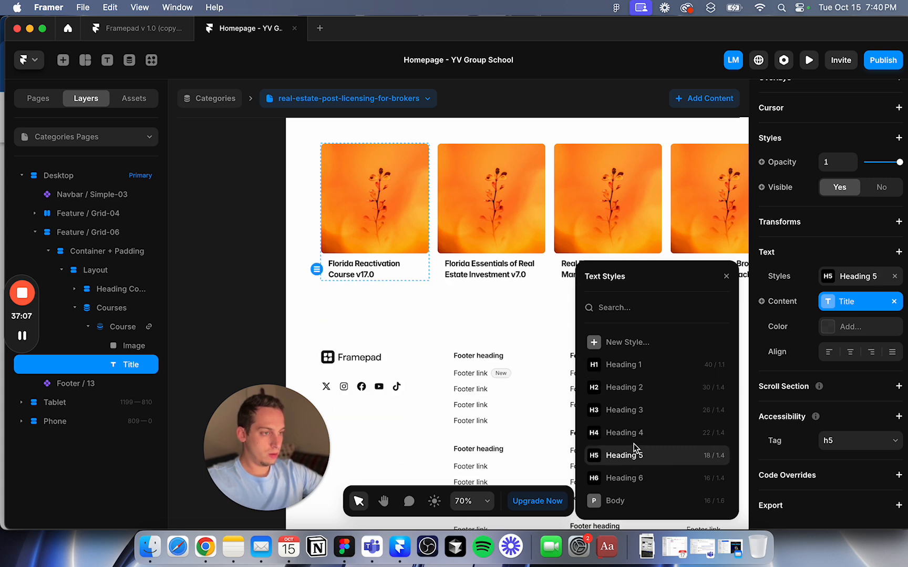
left_click(260, 305)
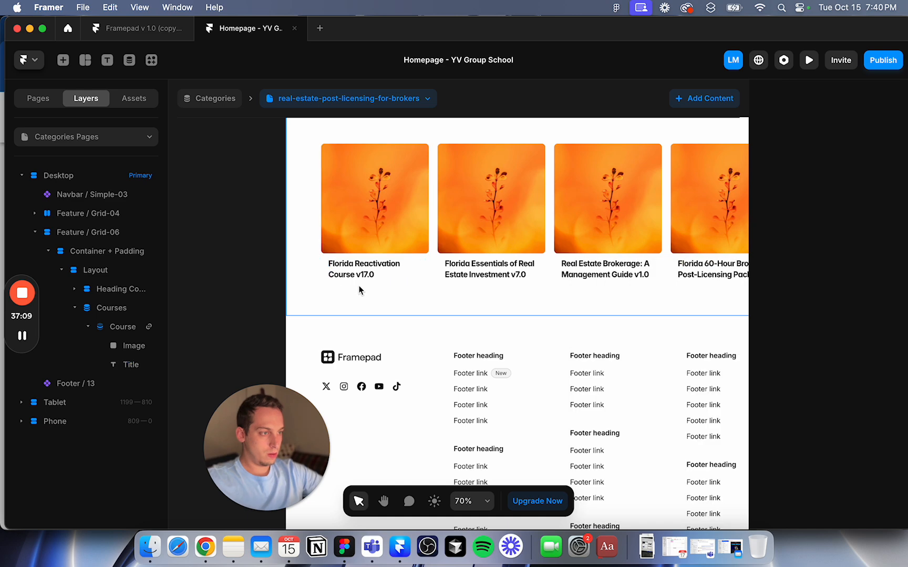
left_click(360, 275)
left_click(849, 353)
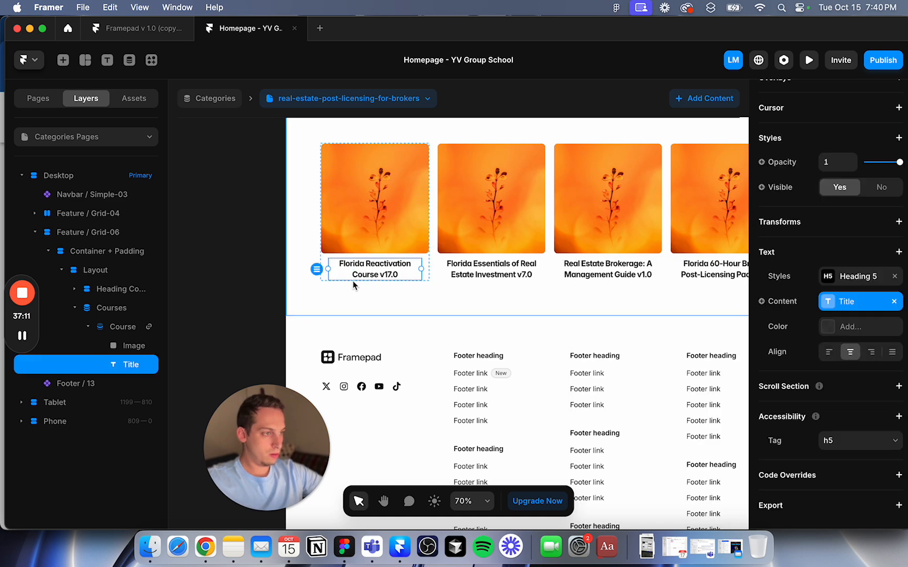
left_click(239, 249)
Step: Set the Course card's padding to 10
scroll(240, 249, "down", 3)
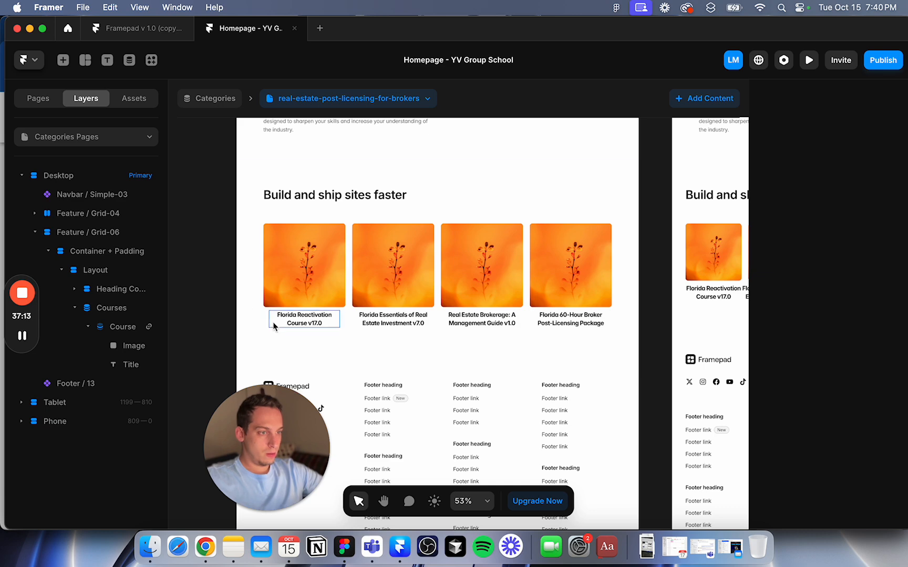
left_click(273, 322)
scroll(845, 451, "down", 5)
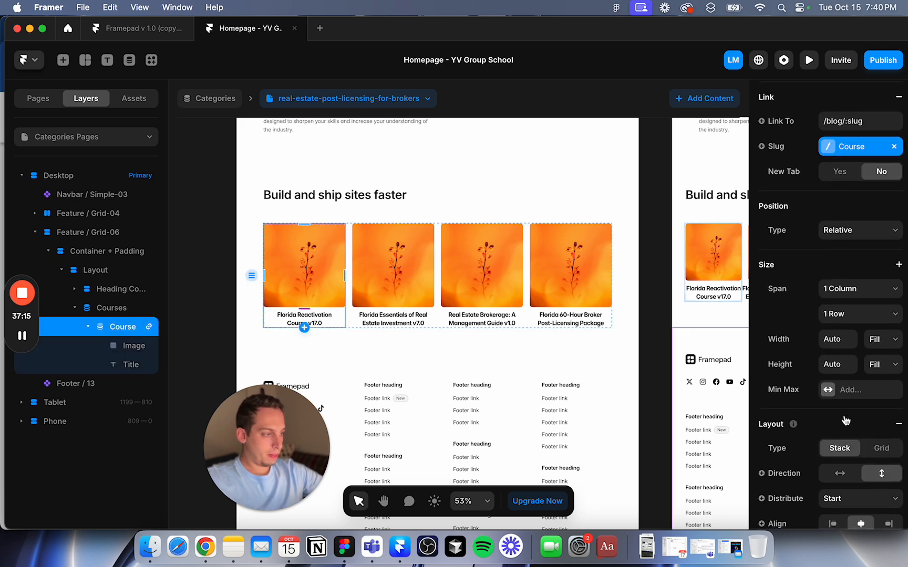
type("10")
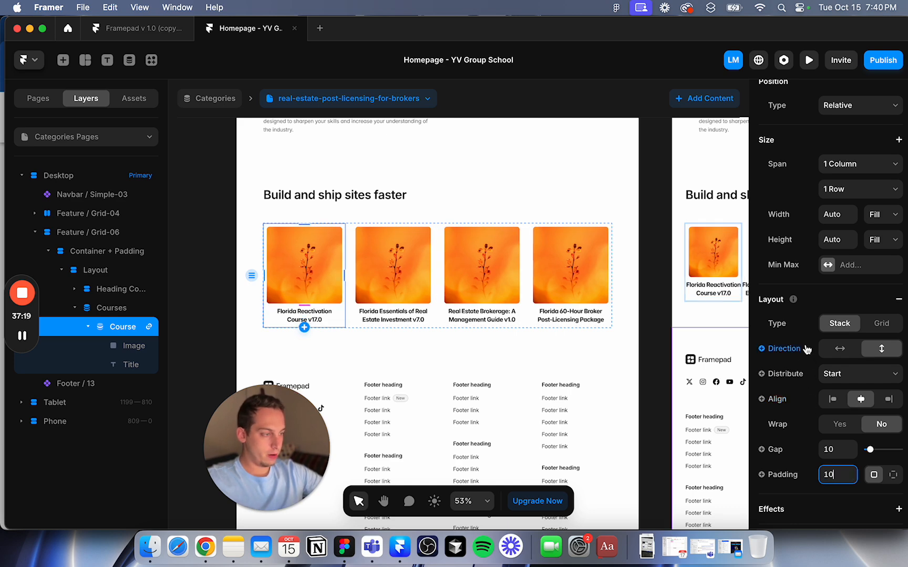
Step: Add a solid border to the Course card in colour #222222 at 20% opacity
scroll(809, 378, "up", 5)
scroll(823, 325, "down", 6)
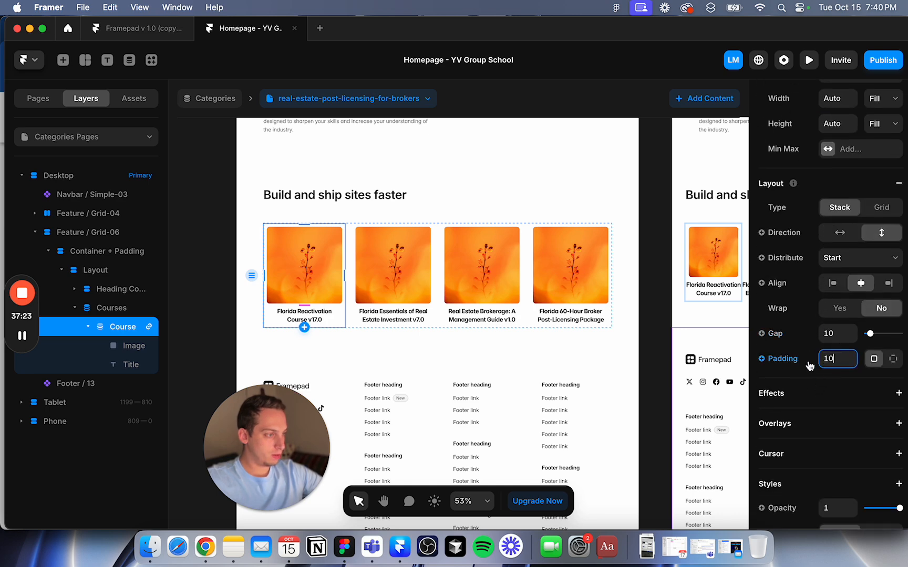
scroll(810, 366, "down", 5)
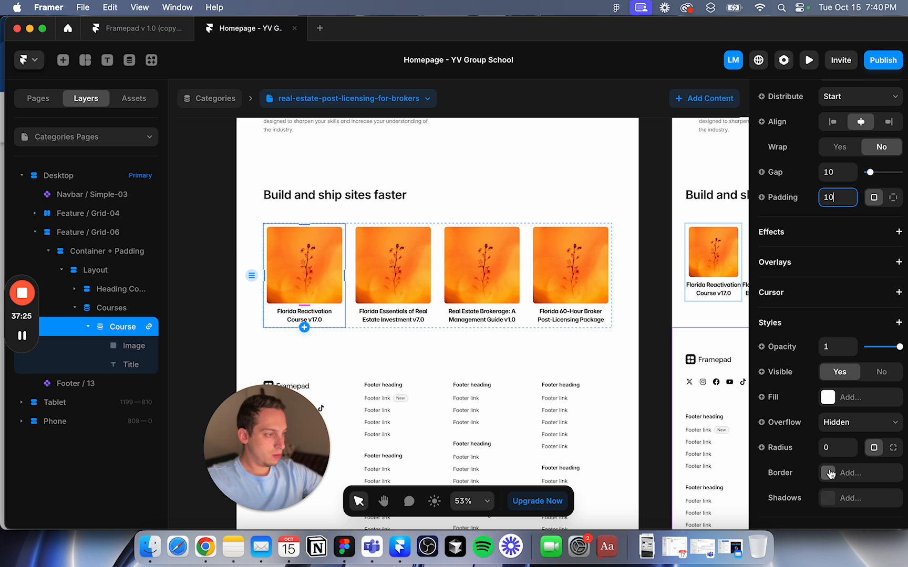
left_click(829, 473)
left_click(654, 454)
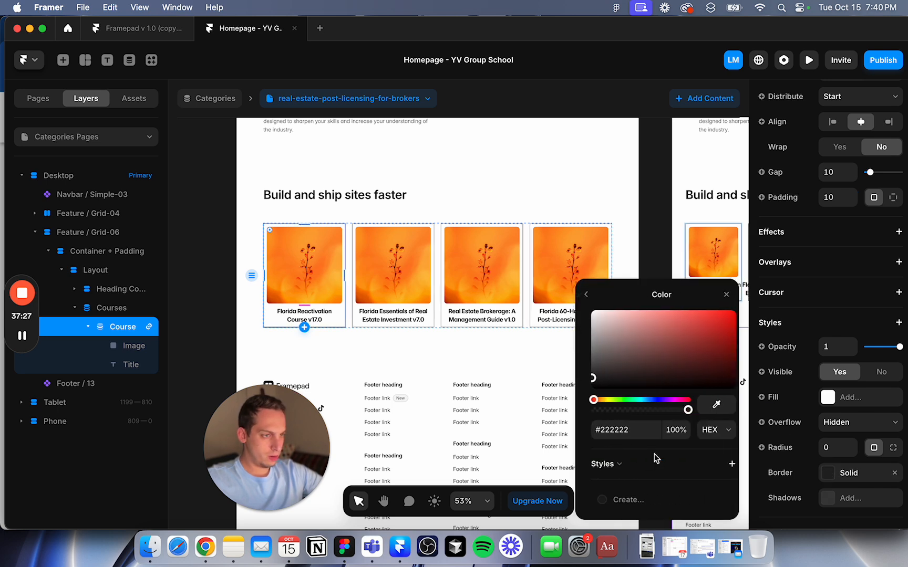
left_click(666, 430)
type("70%")
key("shift+Down")
key("shift+Down")
key("shift+Down")
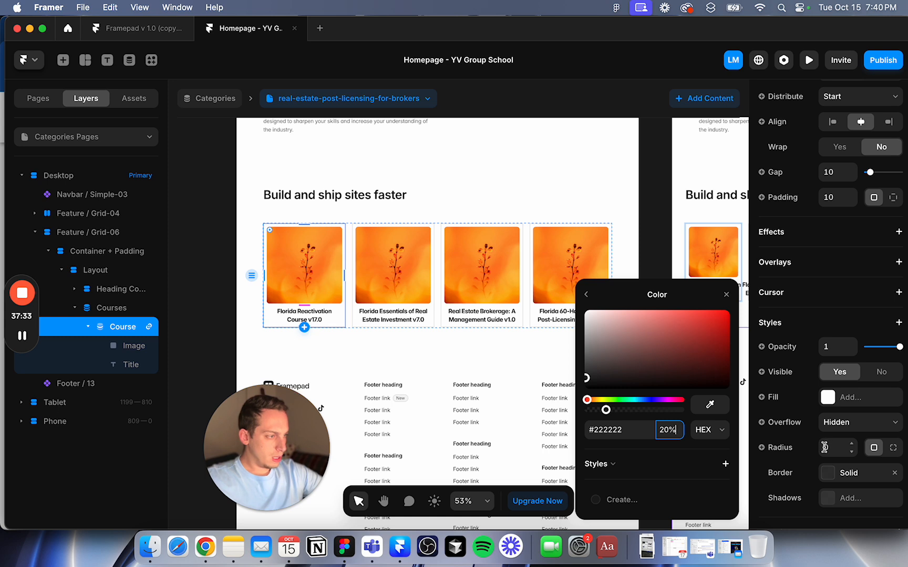
Step: Round the Course card's corners with a radius of 10
left_click(830, 449)
type("10")
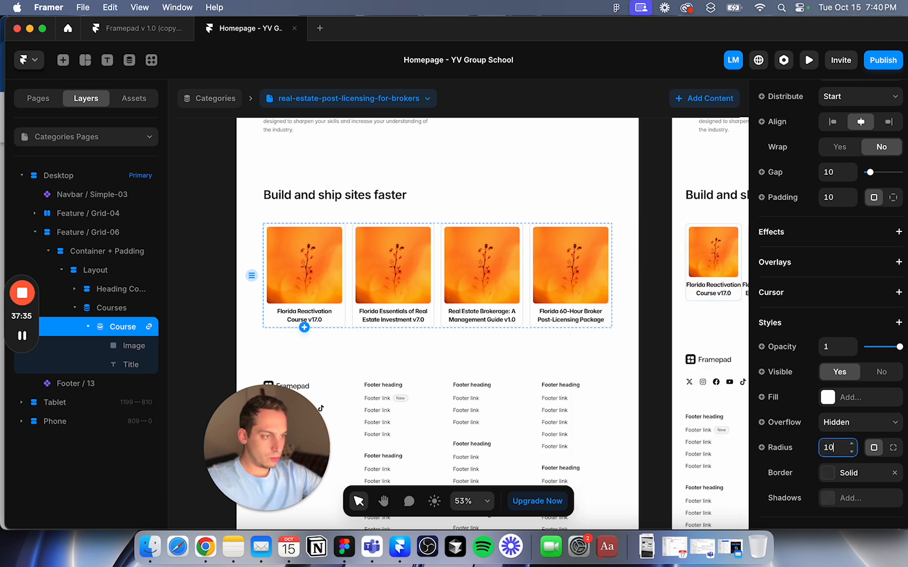
left_click(652, 323)
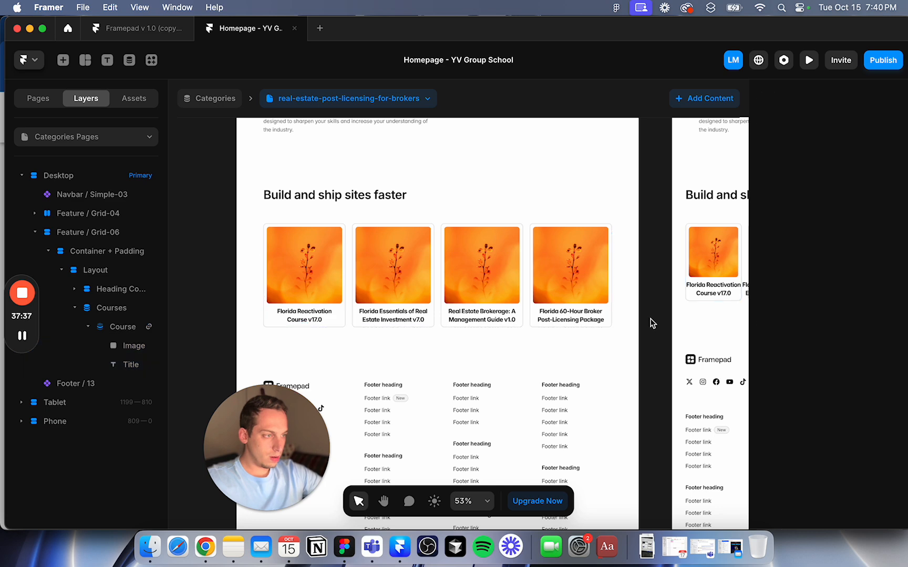
scroll(652, 323, "up", 5)
scroll(650, 323, "down", 5)
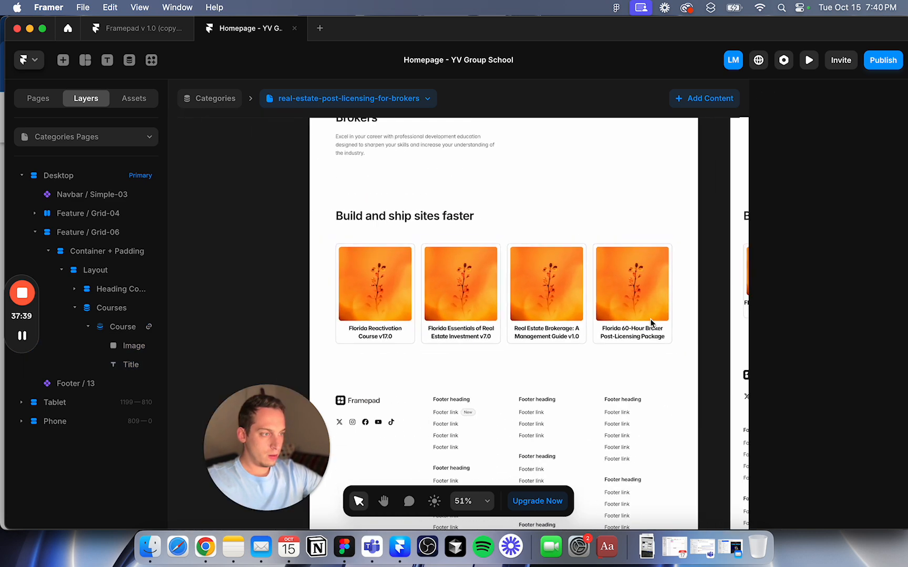
Step: Apply the Heading 6 text style to the course title and centre-align it
left_click(384, 335)
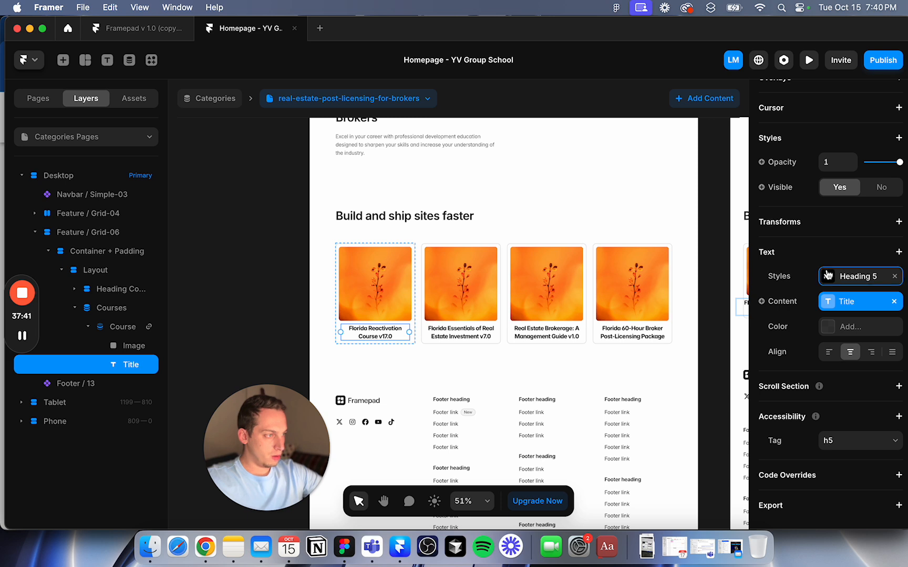
left_click(852, 274)
left_click(657, 477)
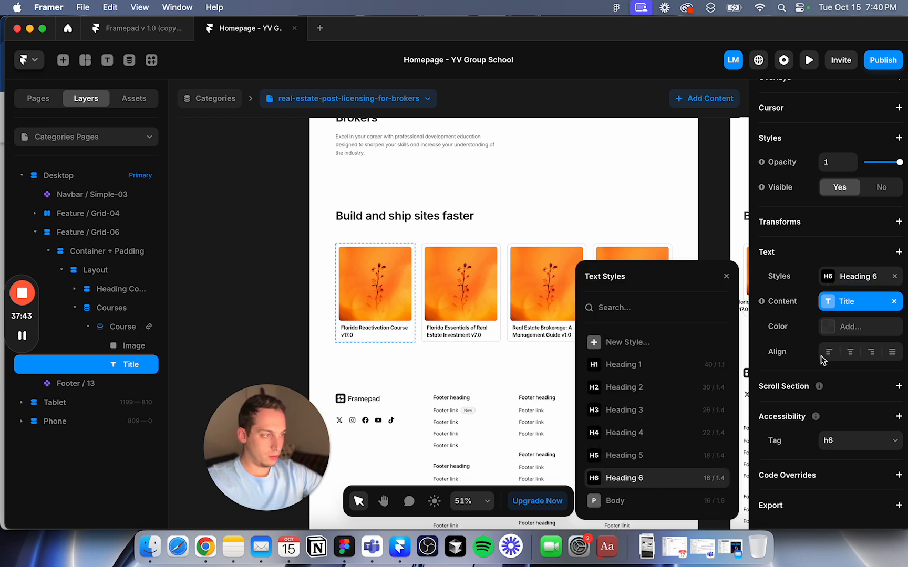
left_click(856, 356)
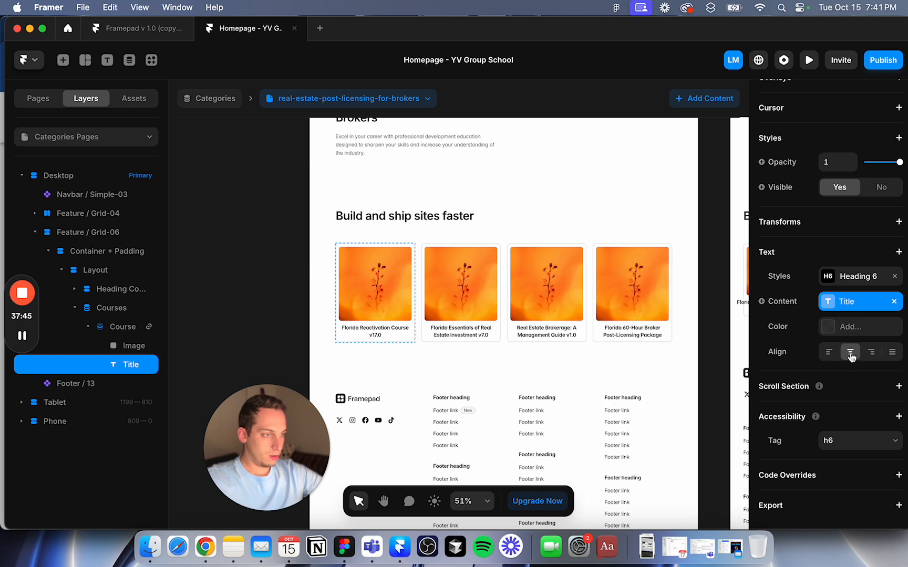
left_click(714, 308)
Step: Duplicate the title text inside the course card
scroll(631, 224, "down", 3)
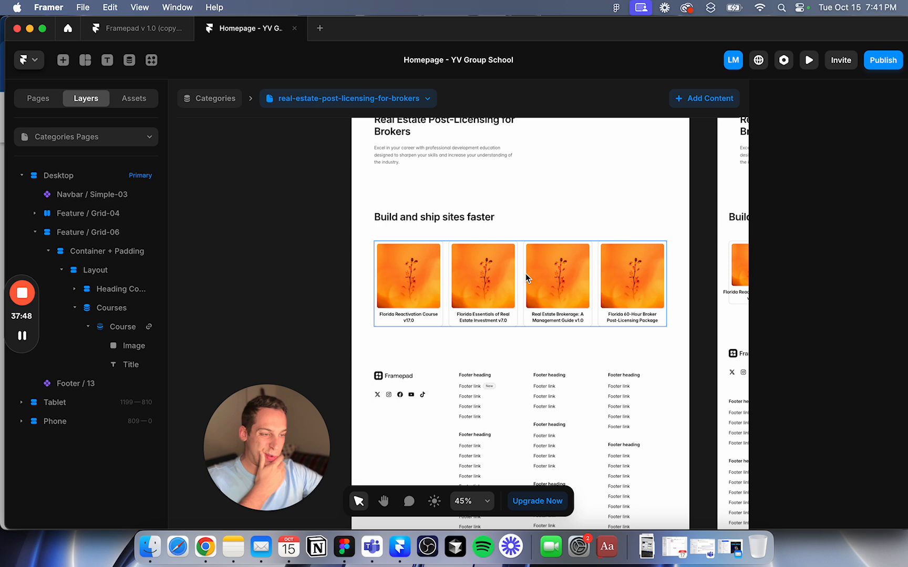
left_click(417, 318)
key("super+d")
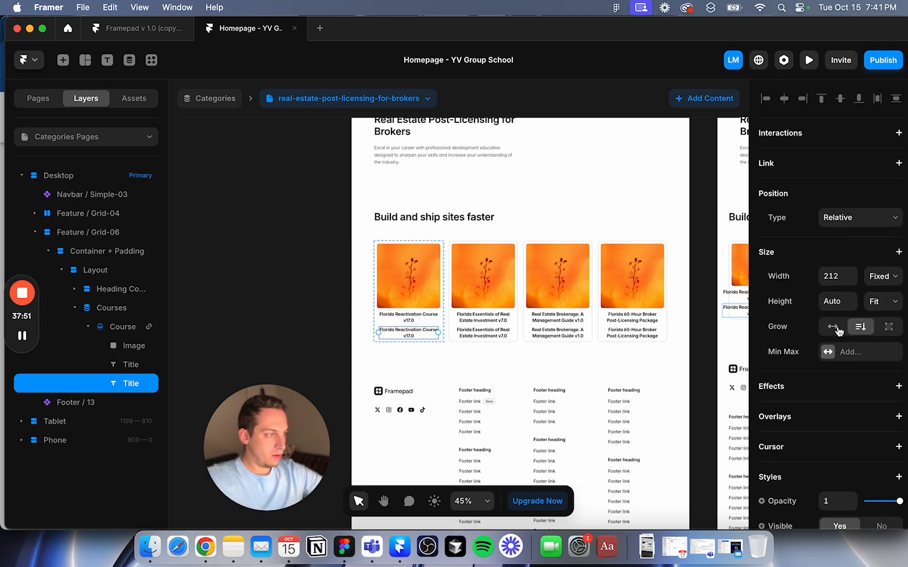
scroll(831, 364, "down", 5)
left_click(829, 418)
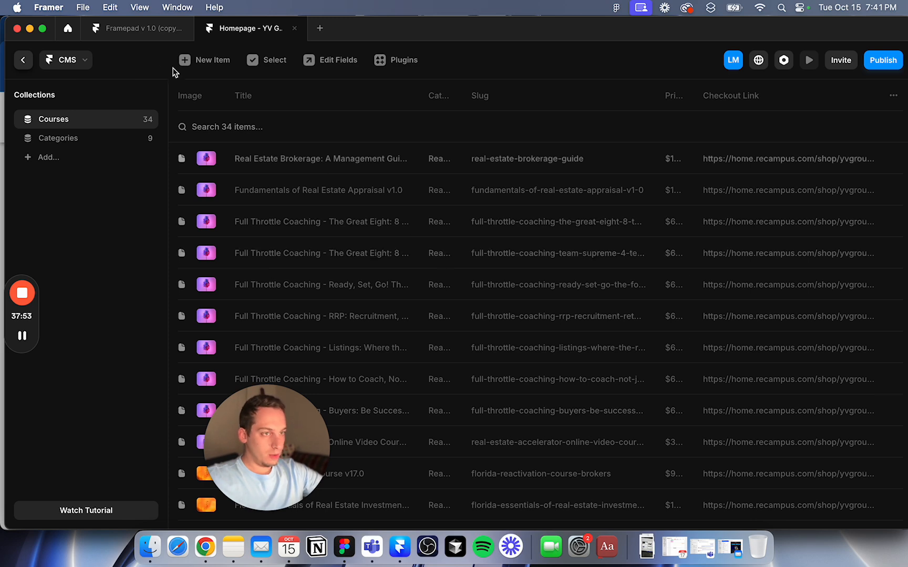
left_click(20, 61)
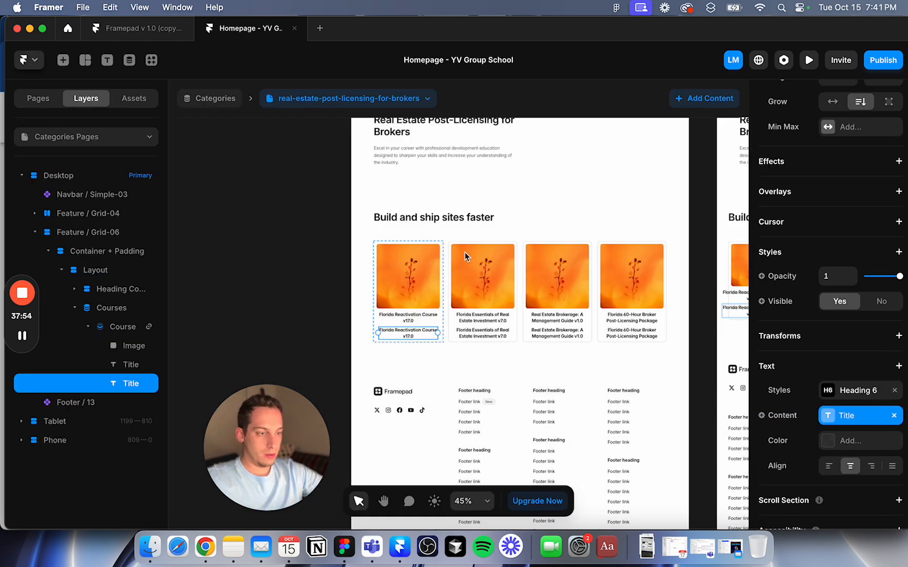
Step: Bind the duplicated title text in the course card to the Price CMS field instead of Title
left_click(893, 416)
left_click(765, 421)
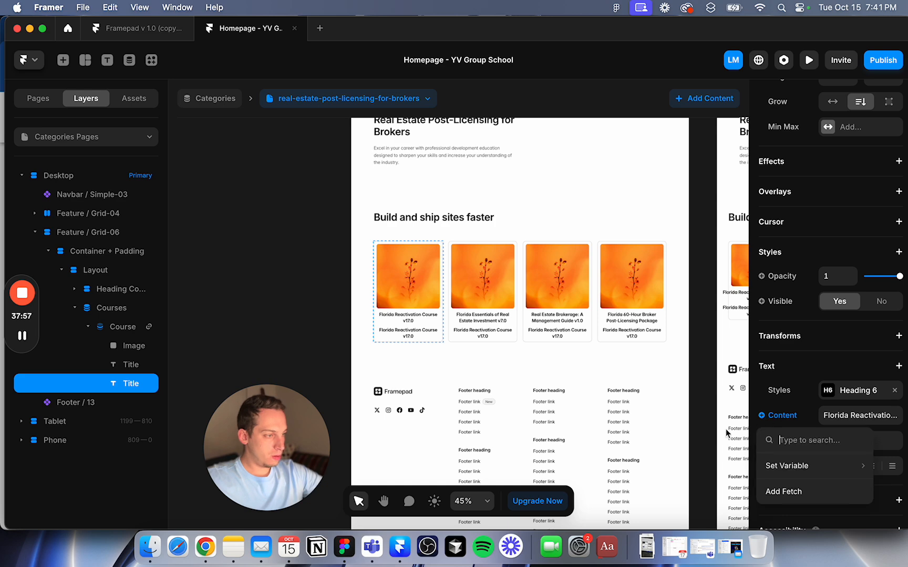
mouse_move(794, 466)
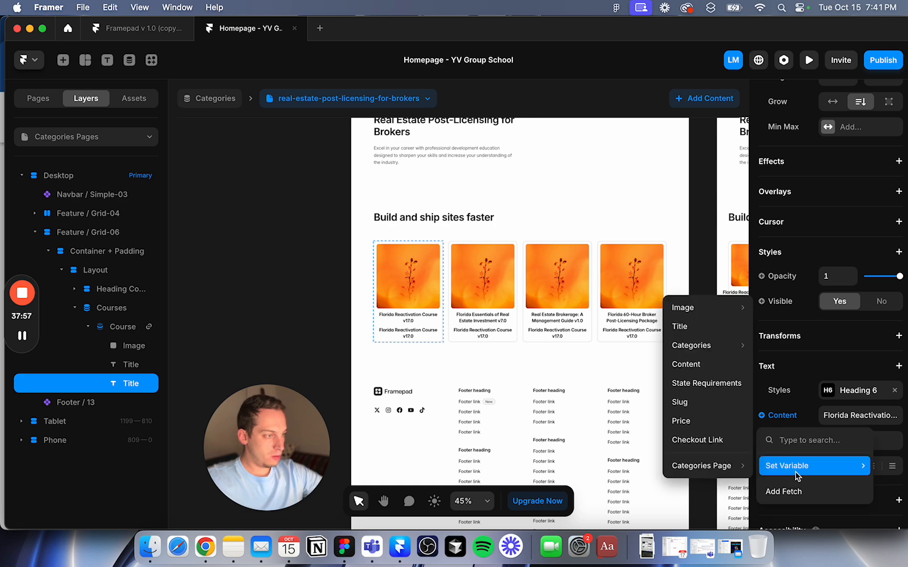
left_click(713, 421)
scroll(525, 316, "up", 3)
scroll(525, 316, "up", 2)
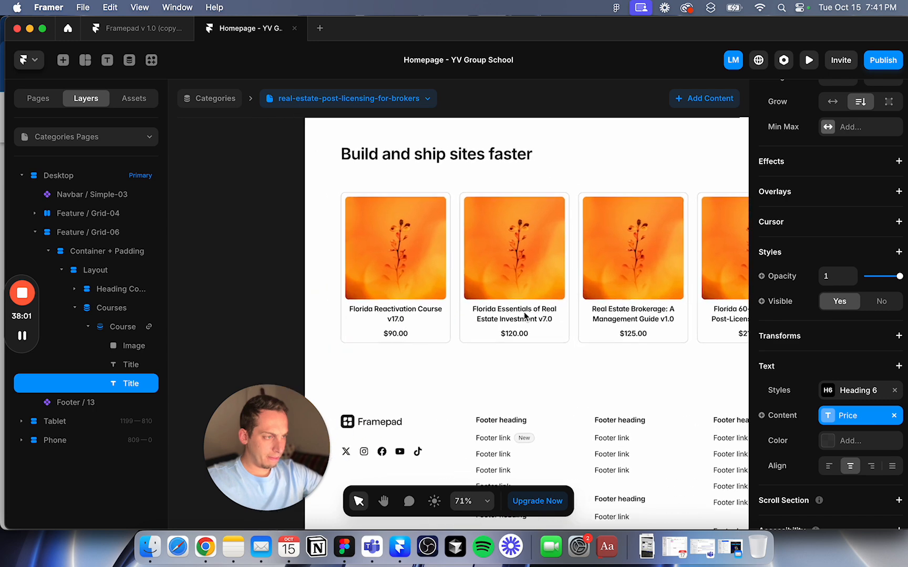
Step: Examine the Course card's style, layout and link settings
scroll(525, 315, "left", 3)
left_click(332, 310)
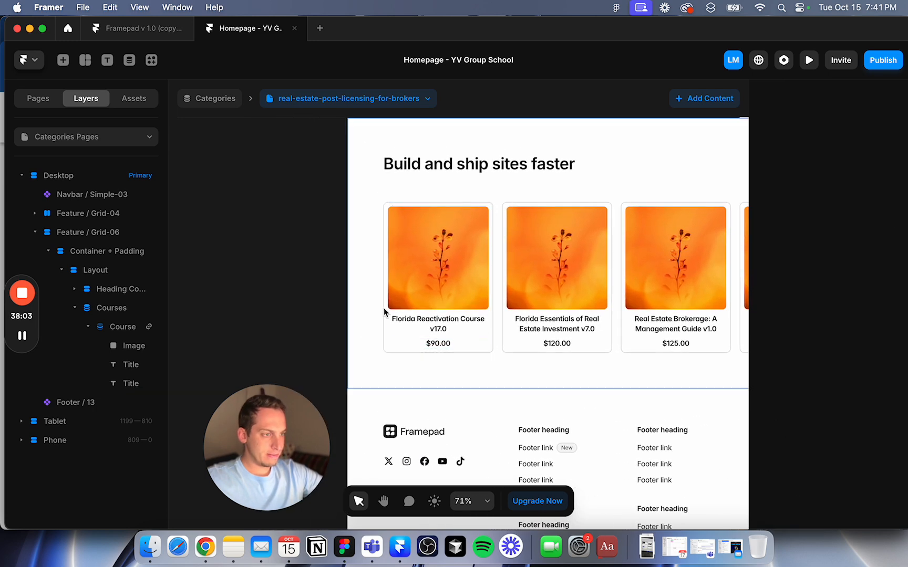
left_click(387, 317)
scroll(806, 401, "down", 3)
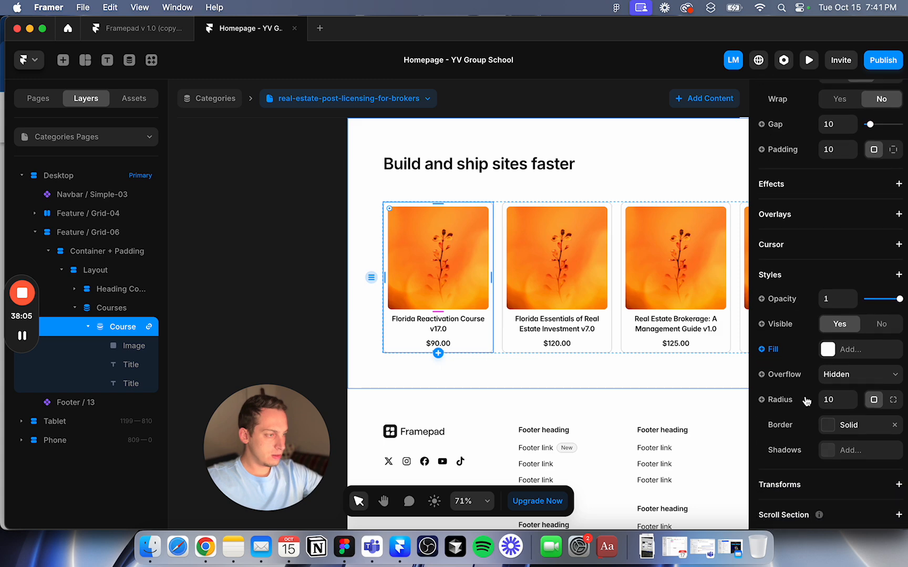
scroll(804, 399, "up", 5)
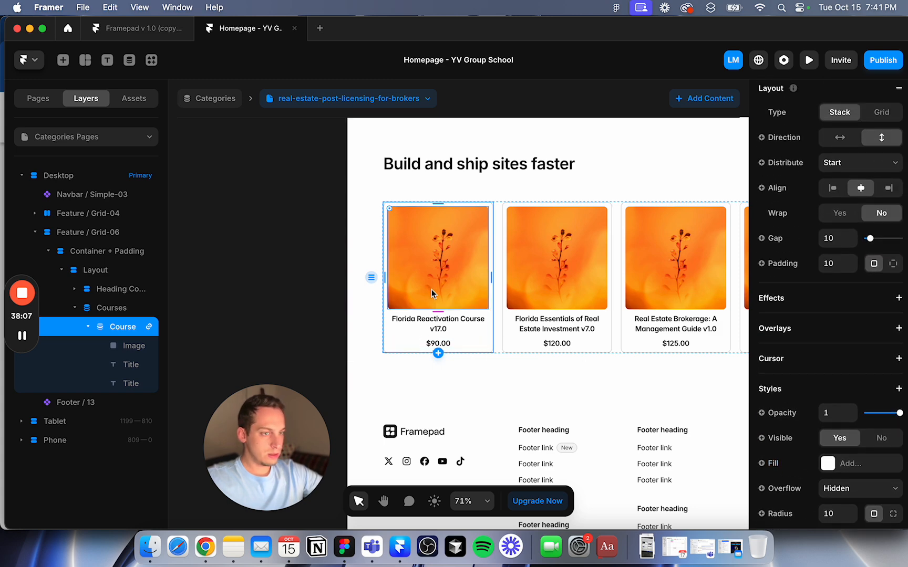
scroll(829, 295, "up", 5)
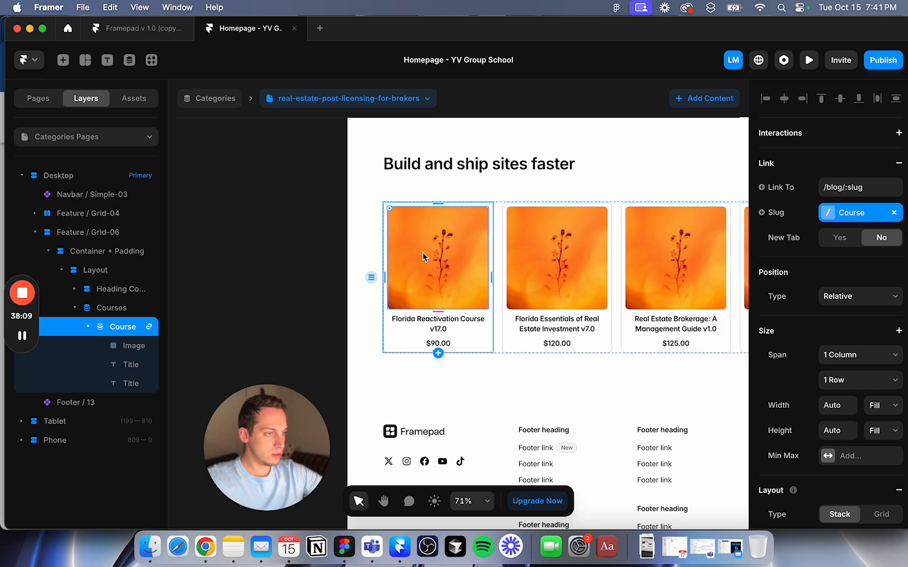
left_click(288, 238)
scroll(288, 239, "down", 2)
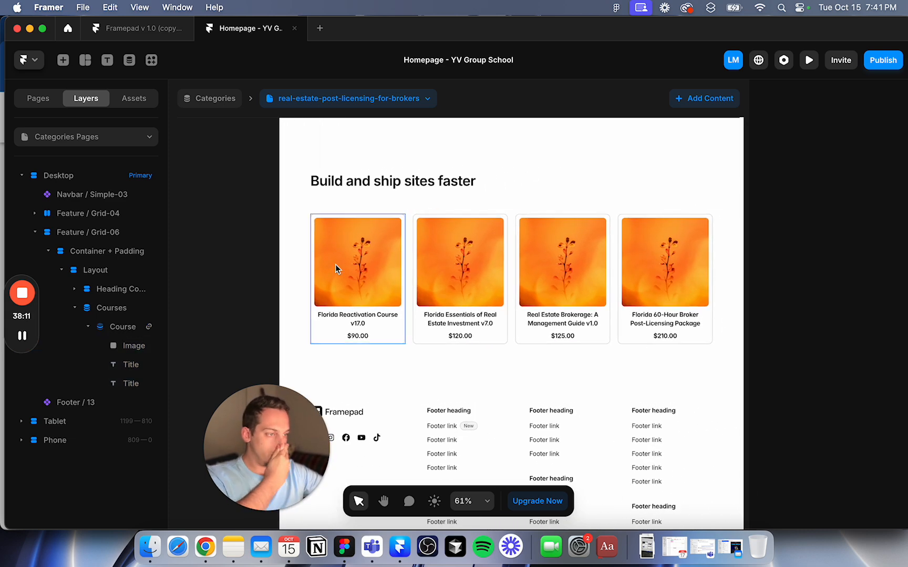
Step: Change the colour of the course card's price text to grey
left_click(363, 335)
scroll(811, 370, "down", 4)
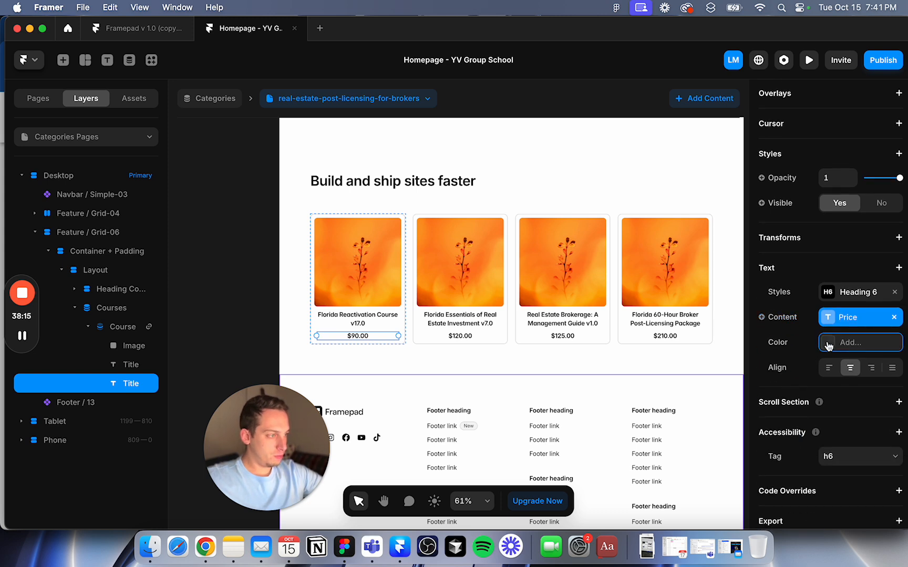
left_click(827, 342)
left_click_drag(623, 365, 537, 346)
left_click(235, 313)
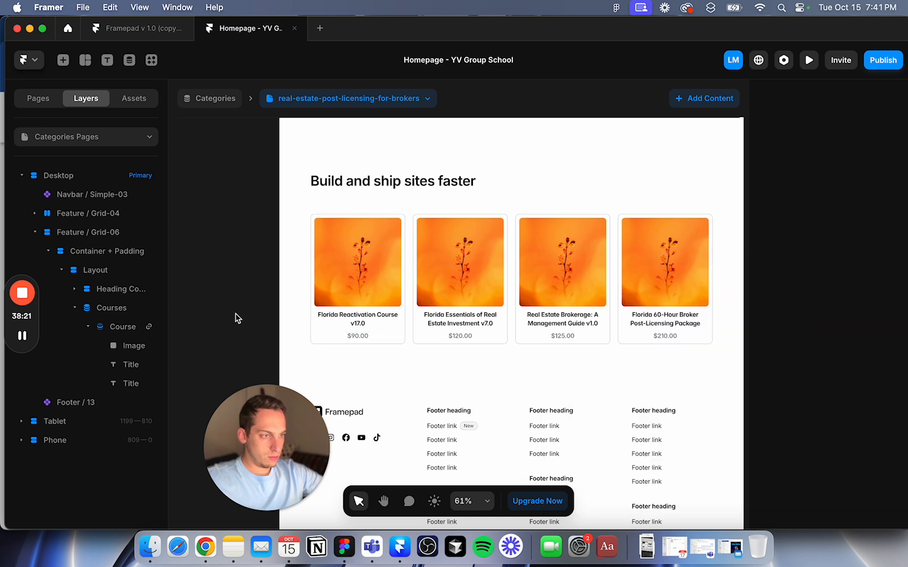
Step: Set the gap of the Layout stack between the section heading and the course grid to 30
scroll(332, 288, "up", 3)
scroll(332, 287, "right", 2)
scroll(332, 288, "down", 5)
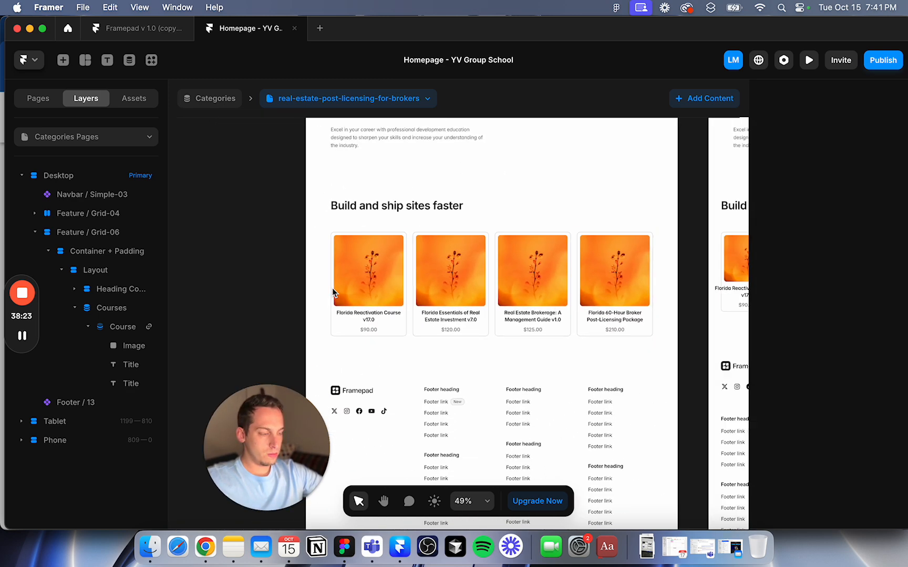
scroll(332, 287, "down", 1)
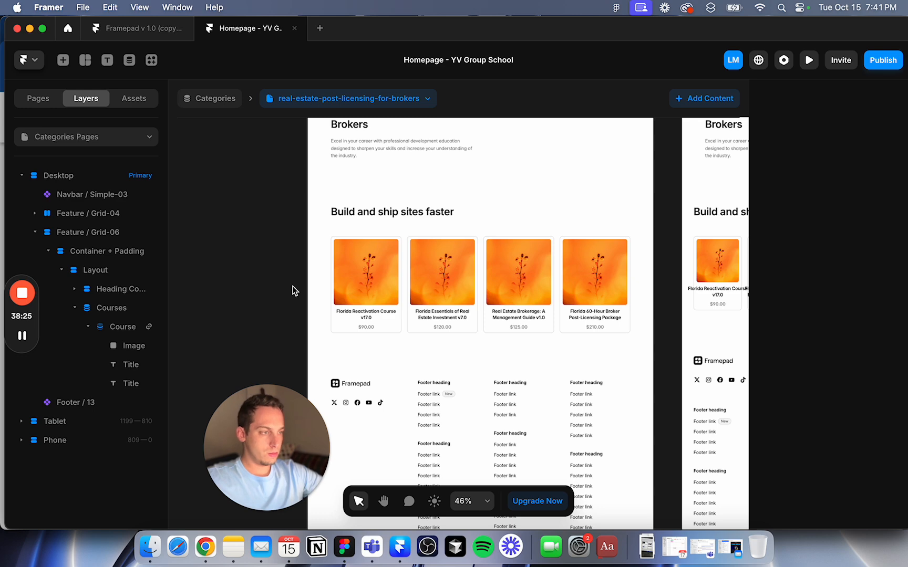
scroll(294, 290, "down", 3)
left_click(358, 245)
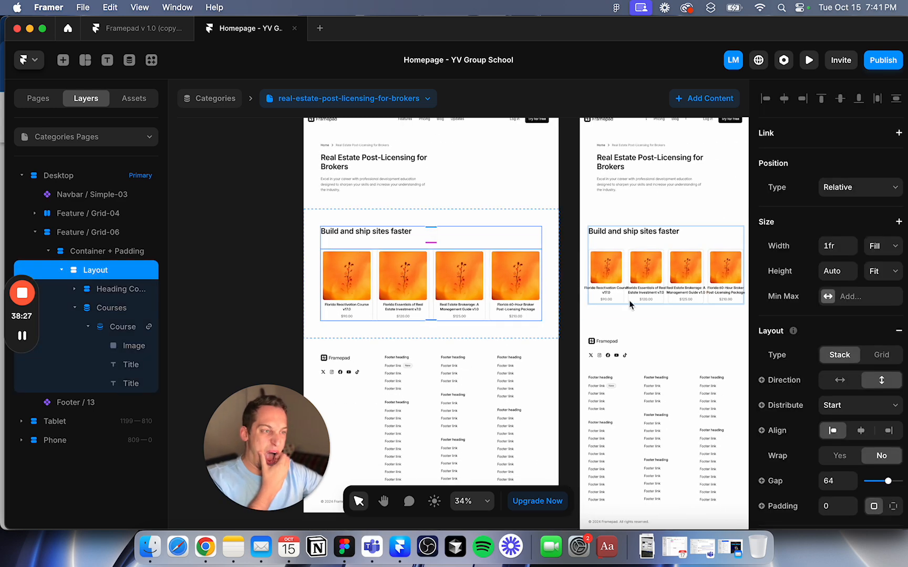
scroll(835, 399, "down", 2)
left_click(836, 450)
type("44")
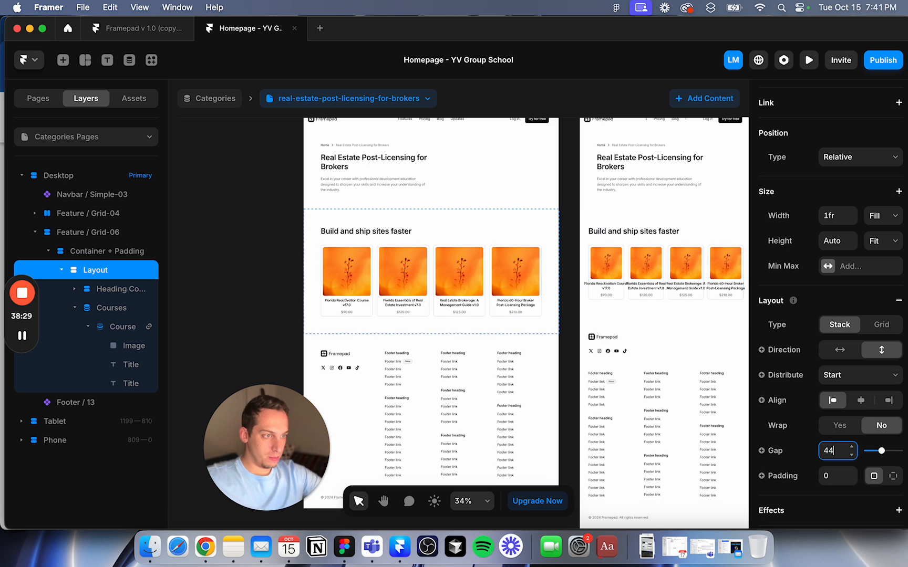
key("BackSpace")
key("BackSpace")
type("30")
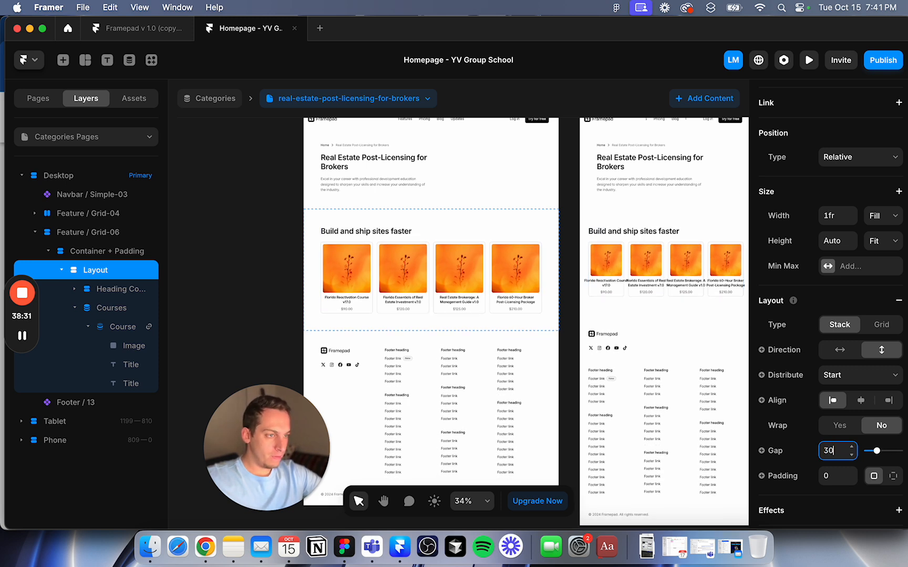
left_click(255, 336)
Step: Set the top padding of the Container + Padding stack in the Feature / Grid-06 section to 40
scroll(326, 222, "up", 3)
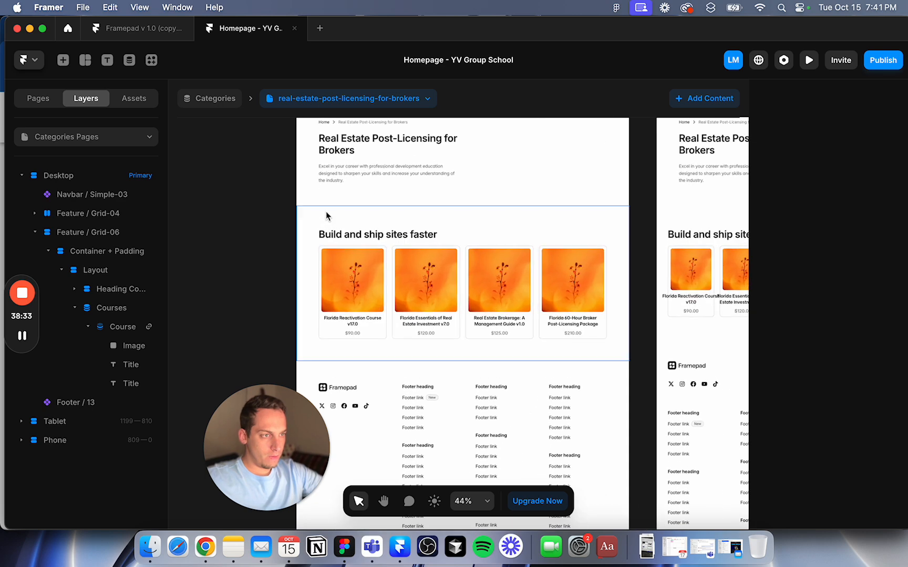
left_click(326, 209)
scroll(856, 414, "down", 5)
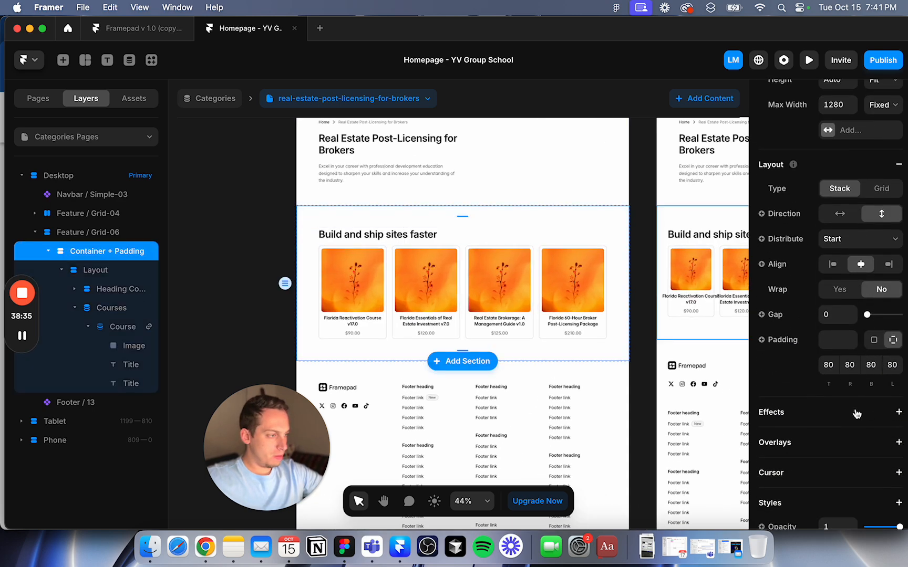
left_click(828, 364)
type("40")
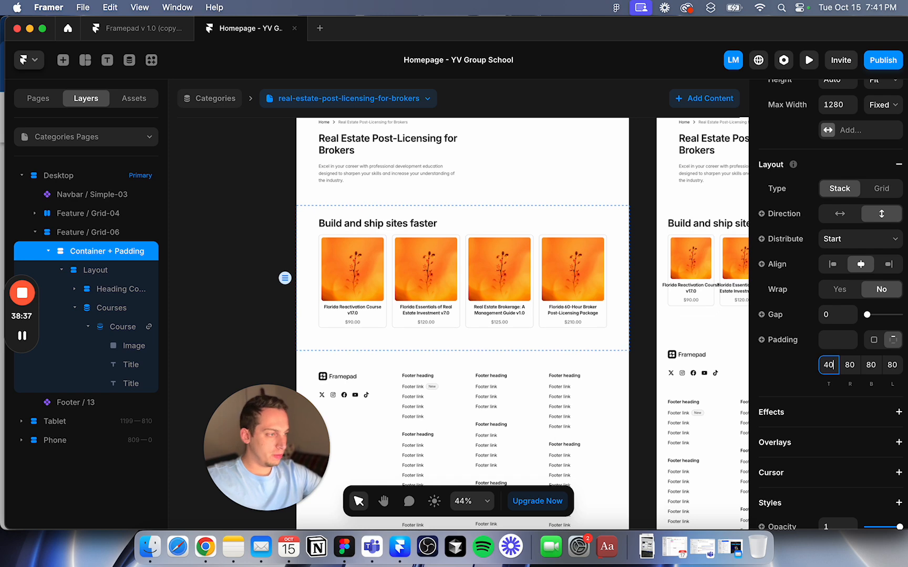
key("Return")
left_click(272, 198)
Step: Set the Courses grid to 2 columns on the Tablet breakpoint
scroll(520, 221, "up", 3)
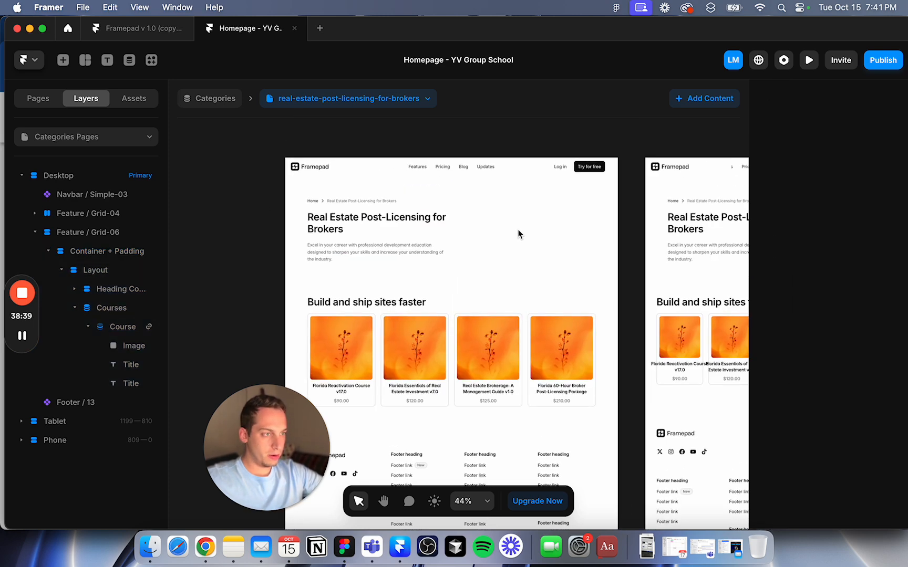
scroll(231, 223, "down", 3)
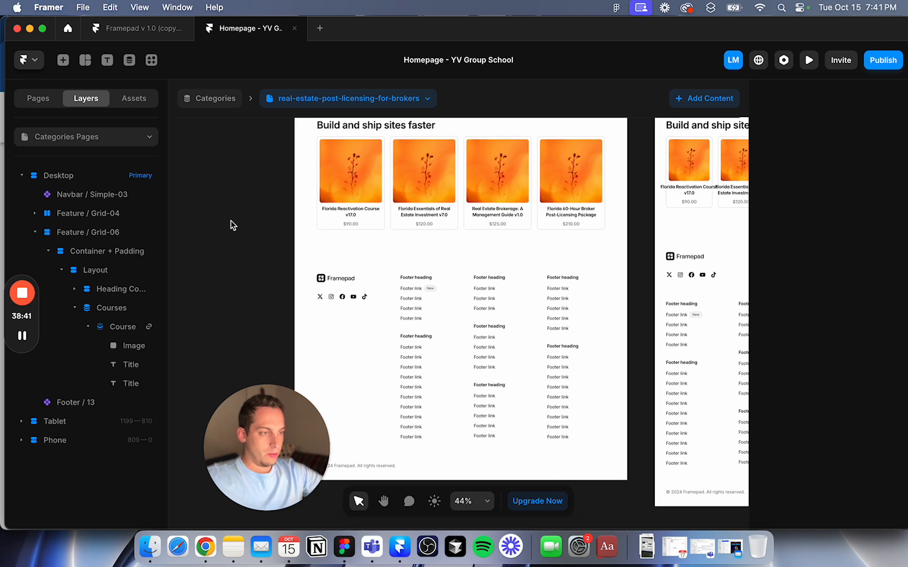
scroll(230, 220, "down", 5)
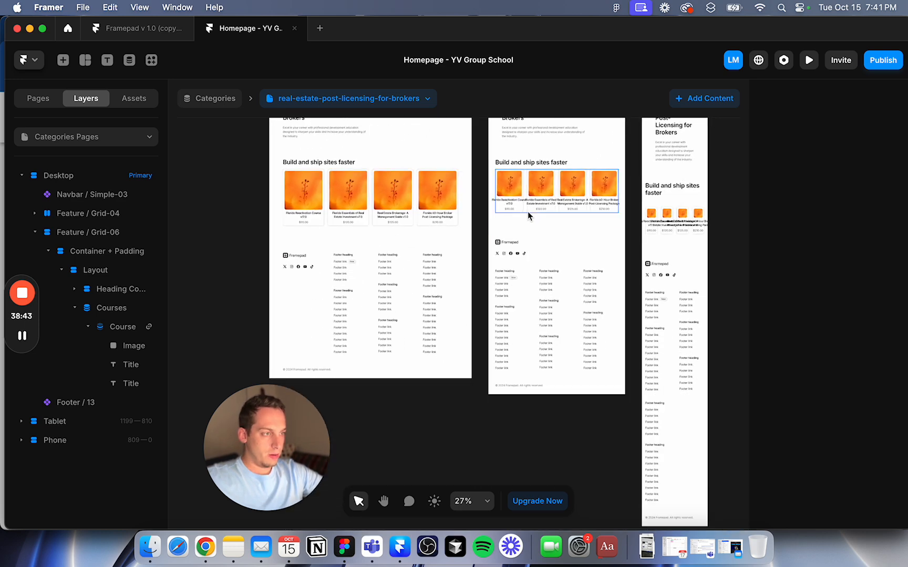
left_click(528, 213)
scroll(865, 339, "down", 4)
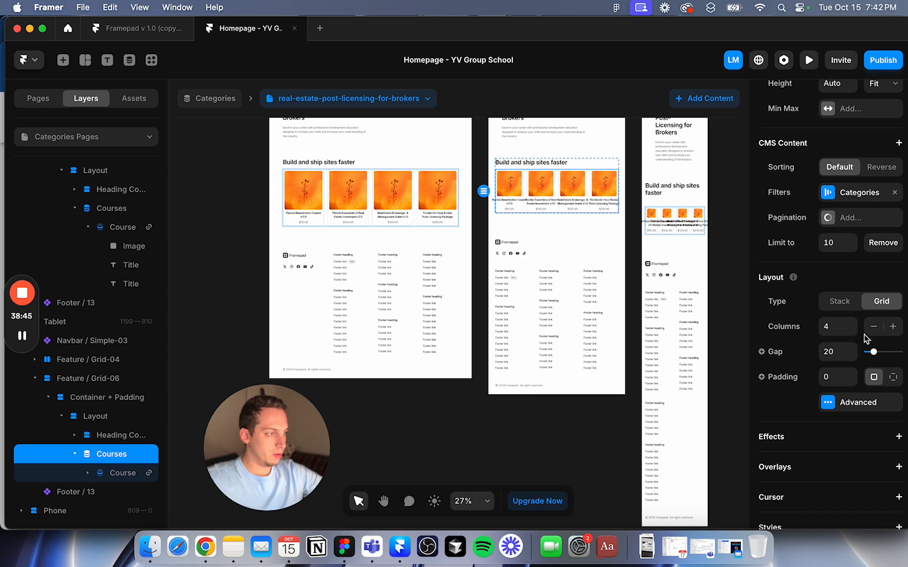
left_click(873, 329)
left_click(873, 329)
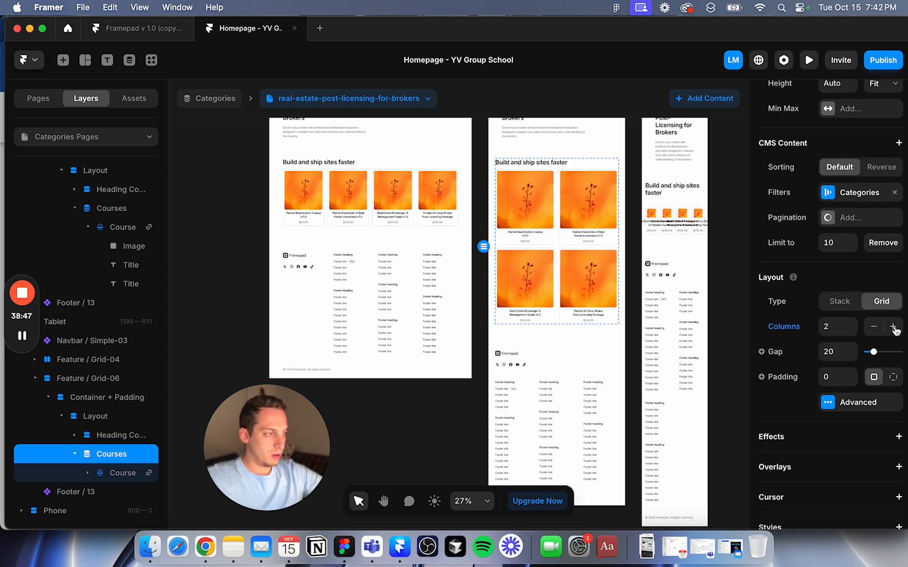
left_click(895, 328)
left_click(873, 327)
Step: Set the Courses grid to 1 column on the Phone breakpoint
left_click(674, 223)
scroll(846, 394, "down", 5)
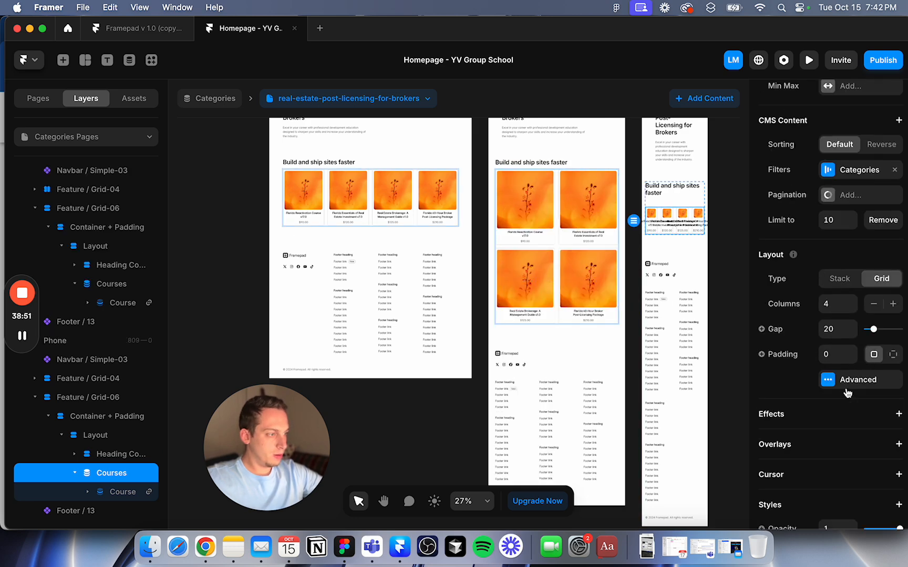
double_click(874, 304)
left_click(875, 309)
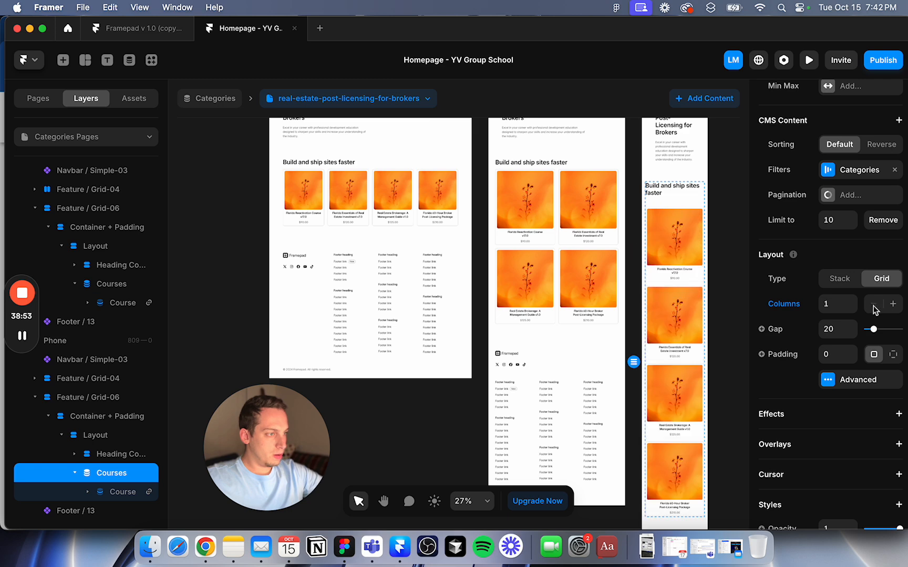
left_click(727, 334)
Step: Examine the course card layout across the Desktop, Tablet and Phone breakpoints
scroll(727, 335, "down", 5)
scroll(727, 334, "right", 1)
scroll(727, 335, "down", 1)
scroll(667, 420, "down", 2)
scroll(667, 420, "up", 10)
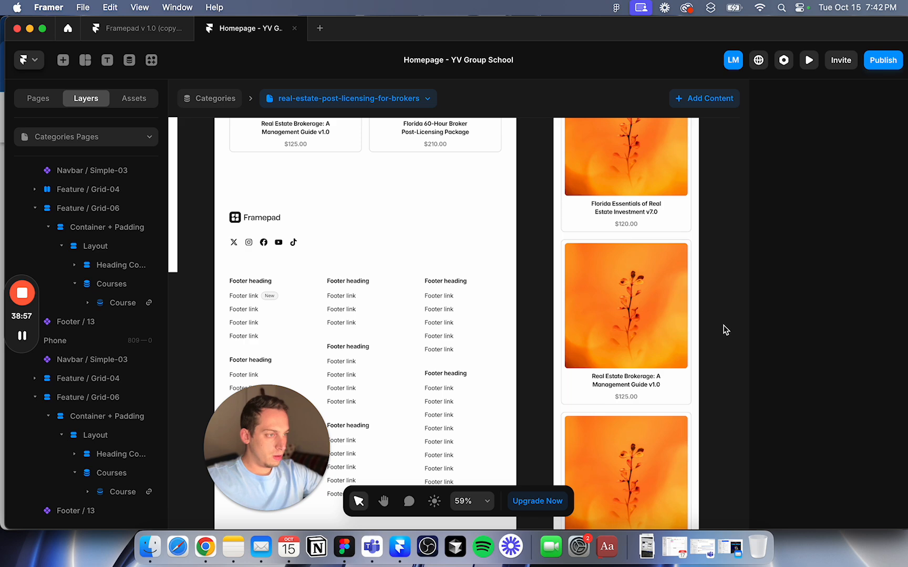
scroll(728, 326, "down", 5)
scroll(741, 321, "down", 3)
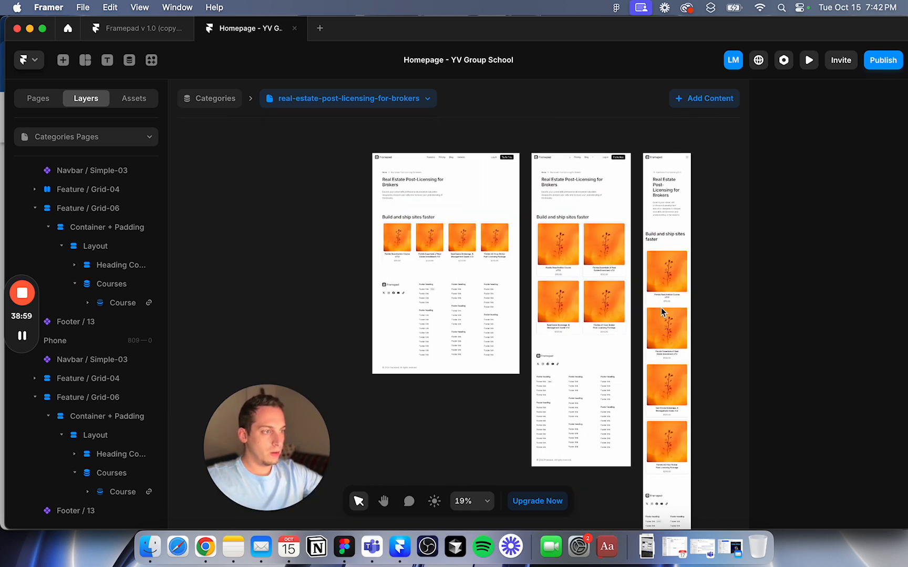
scroll(660, 309, "right", 2)
scroll(499, 190, "down", 3)
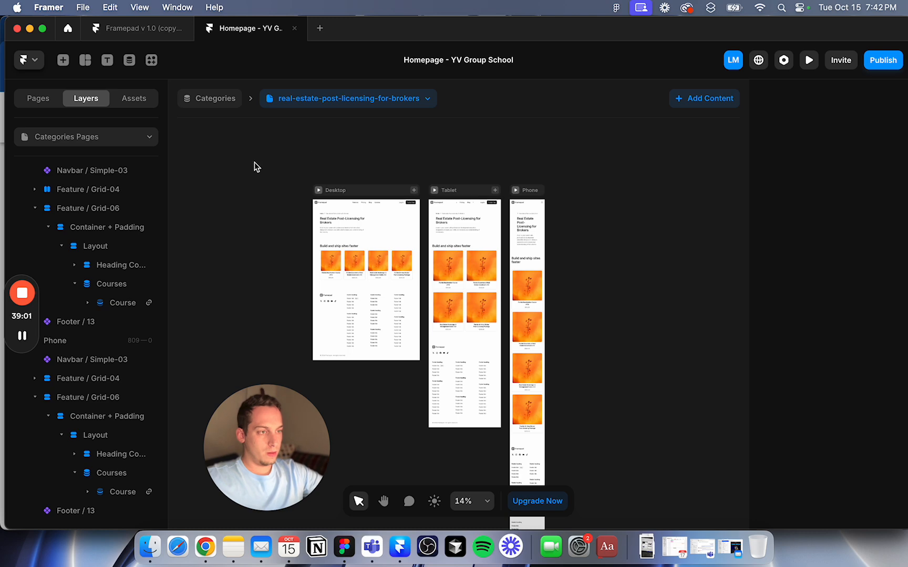
scroll(274, 239, "up", 4)
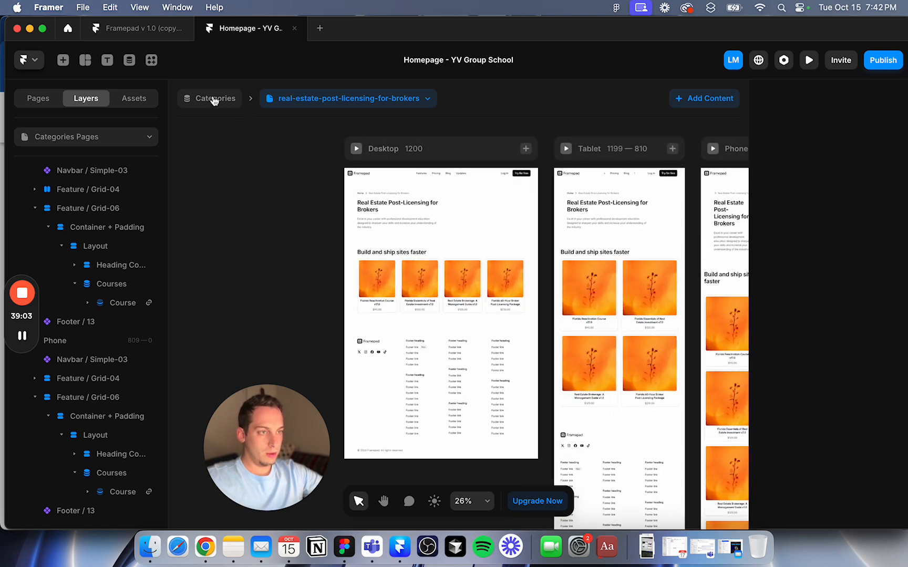
left_click(219, 106)
left_click(345, 140)
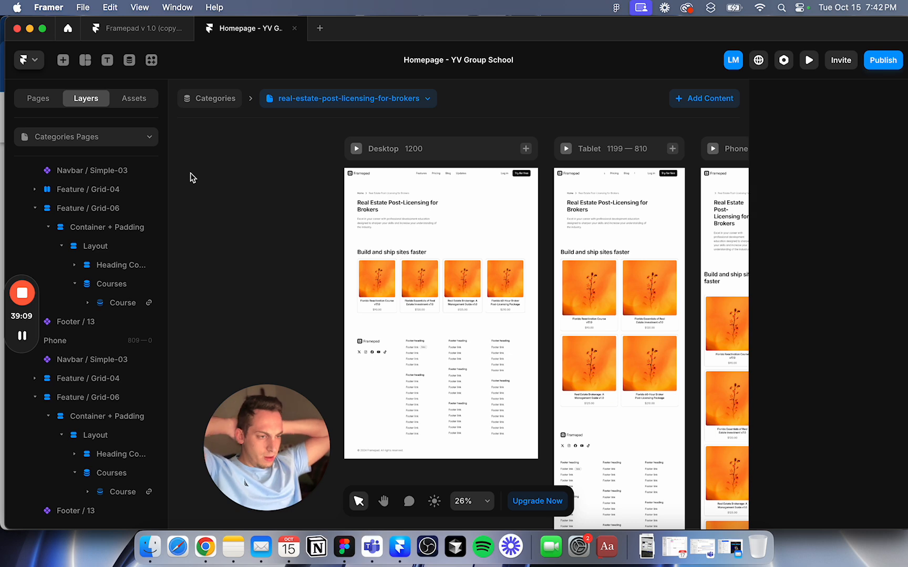
left_click(363, 295)
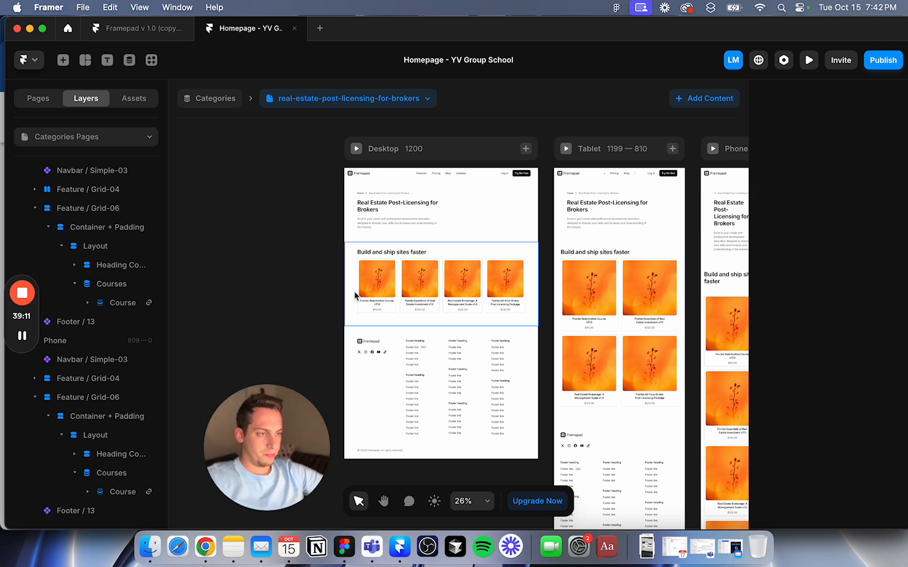
left_click(309, 305)
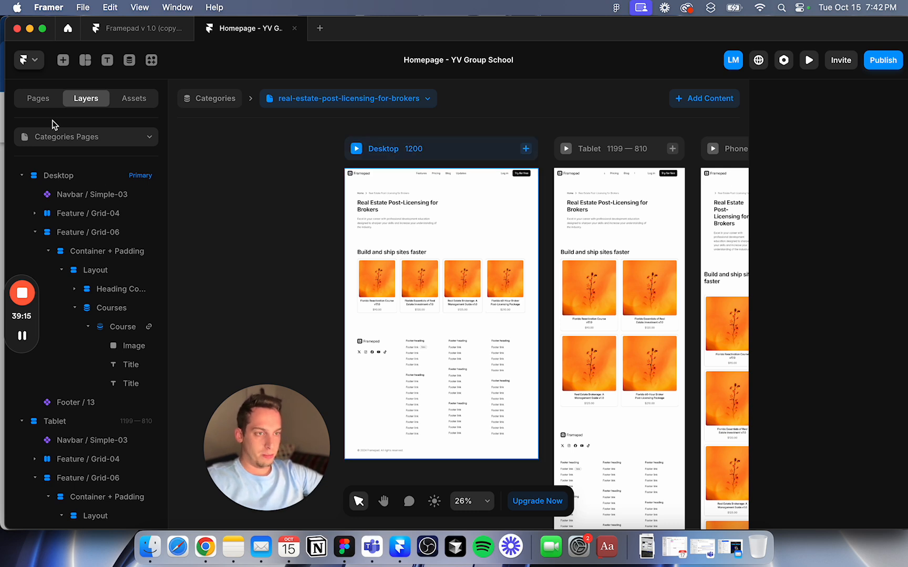
Step: Check the Courses page in the site's page list, and return to the Categories page
left_click(43, 105)
left_click(83, 216)
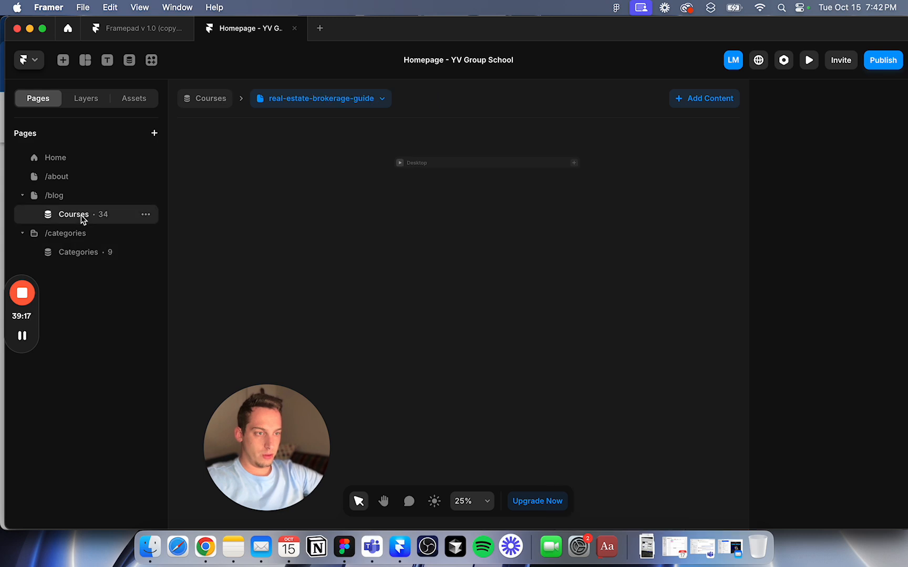
left_click(73, 255)
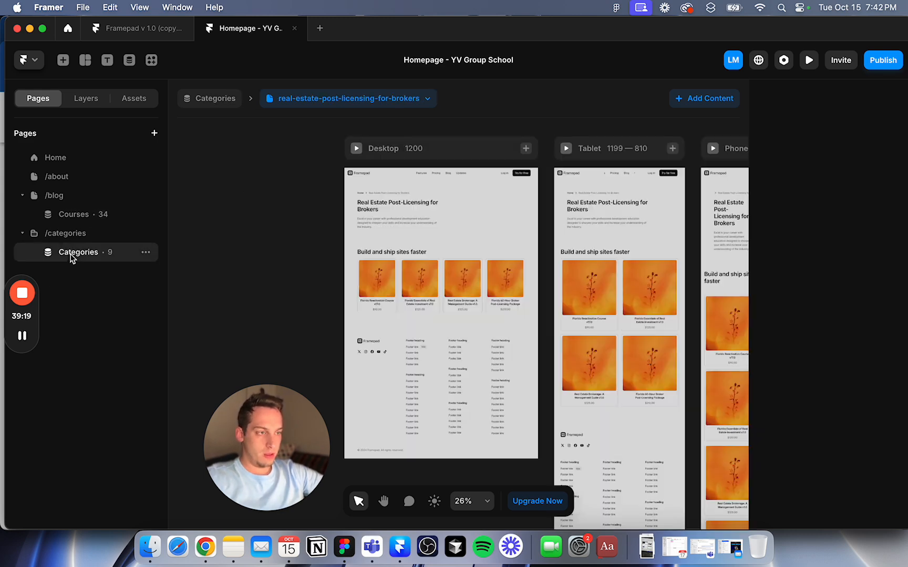
Step: Copy the navbar and footer from the Categories page's Desktop breakpoint and paste them into the Courses page
left_click(369, 181)
left_click(395, 427)
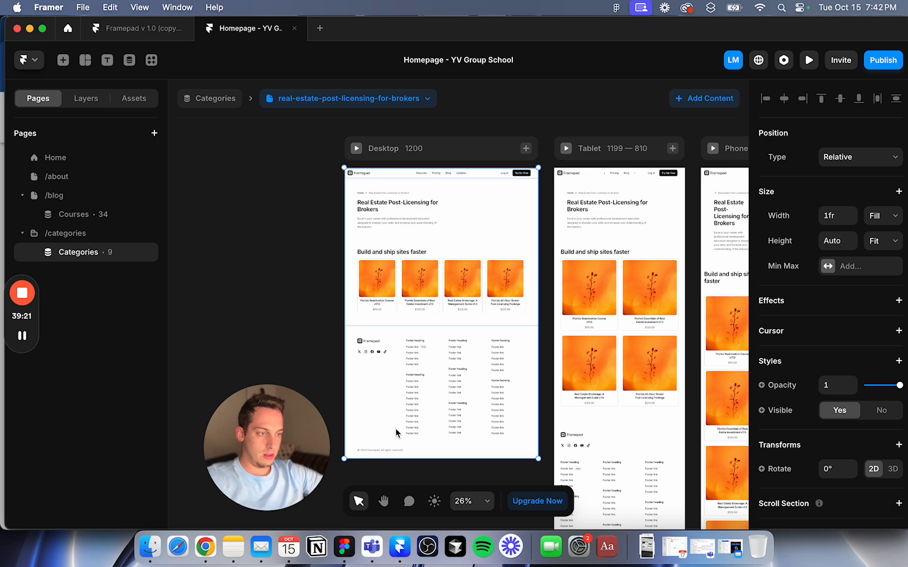
left_click(84, 214)
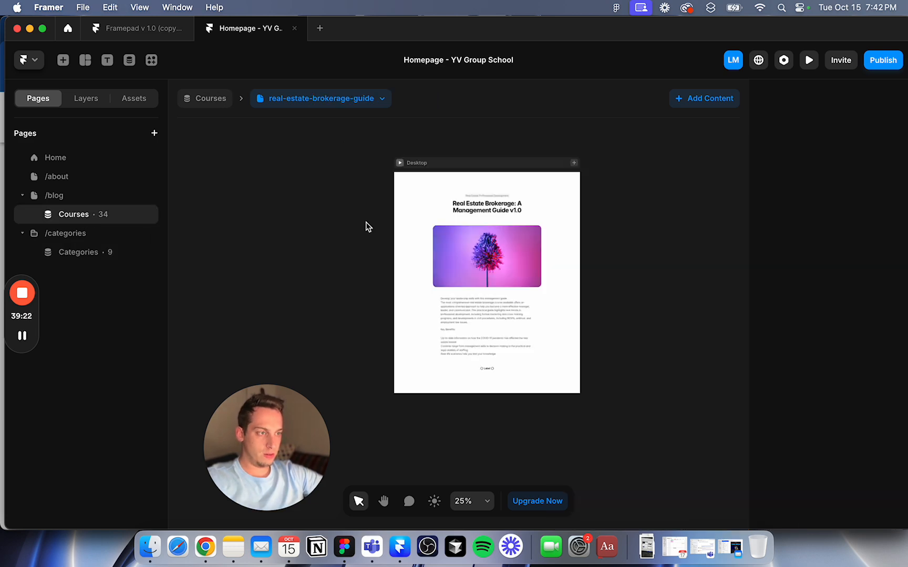
left_click(437, 167)
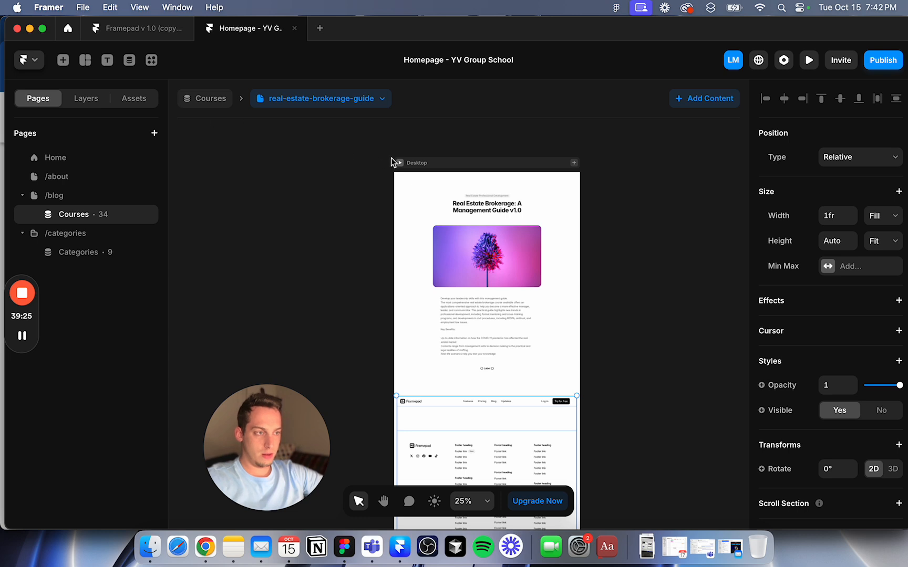
Step: Set the padding of the Courses page's Desktop breakpoint to 0 on all four sides
left_click(416, 163)
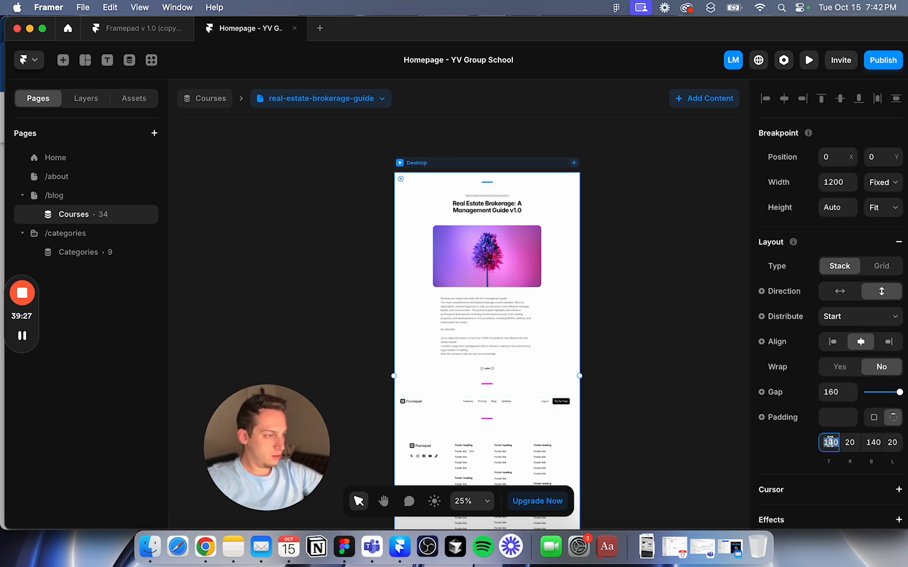
left_click(847, 443)
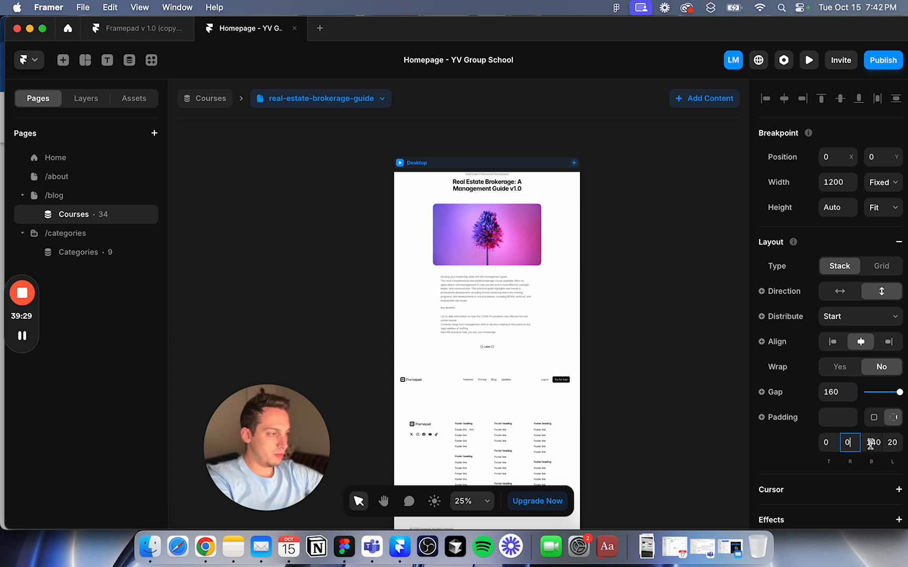
left_click(870, 443)
type("0")
left_click(616, 359)
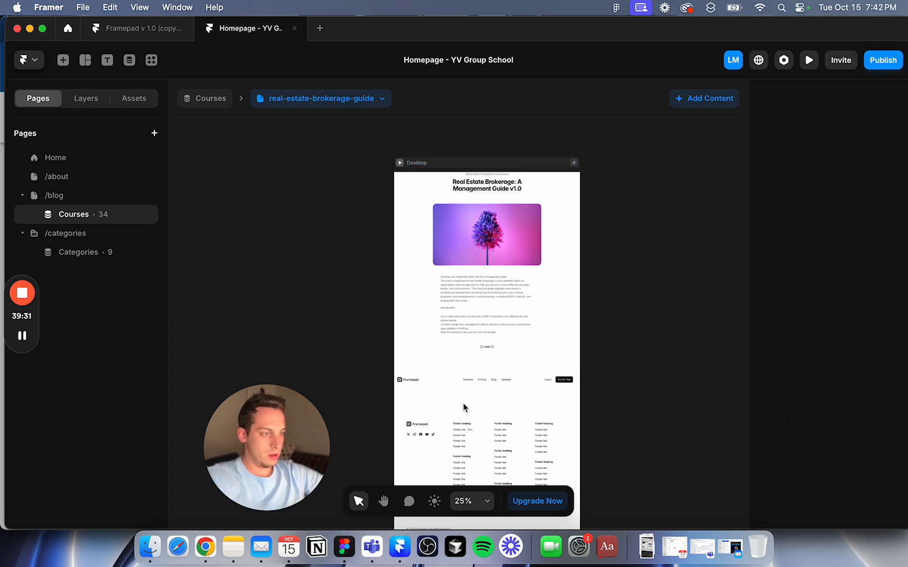
Step: Reorder the Courses page layers so the navbar comes first, above the content stack, with the footer last
left_click(443, 380)
left_click(78, 97)
left_click_drag(75, 218, 74, 194)
left_click_drag(79, 295, 63, 191)
left_click(36, 214)
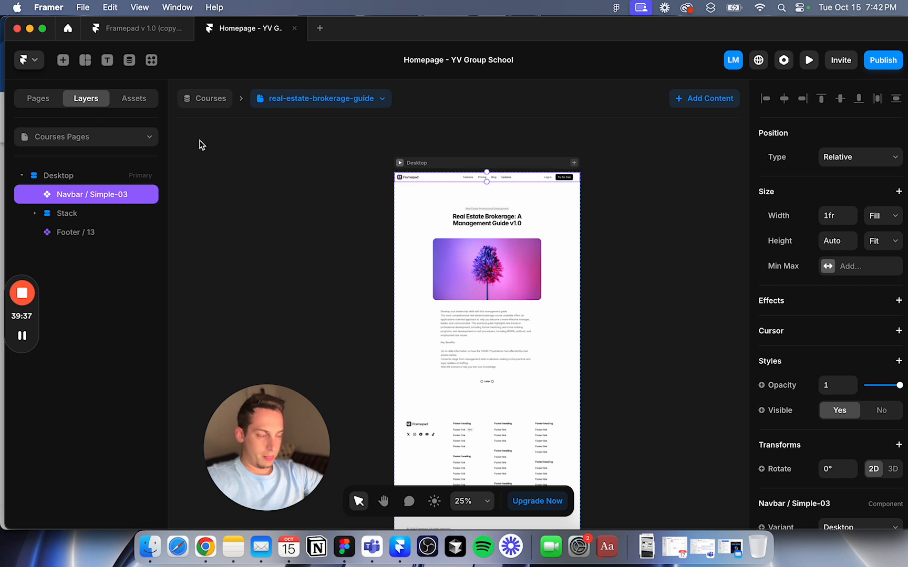
Step: Set the gap of the Courses page's Desktop stack to 0
left_click(64, 175)
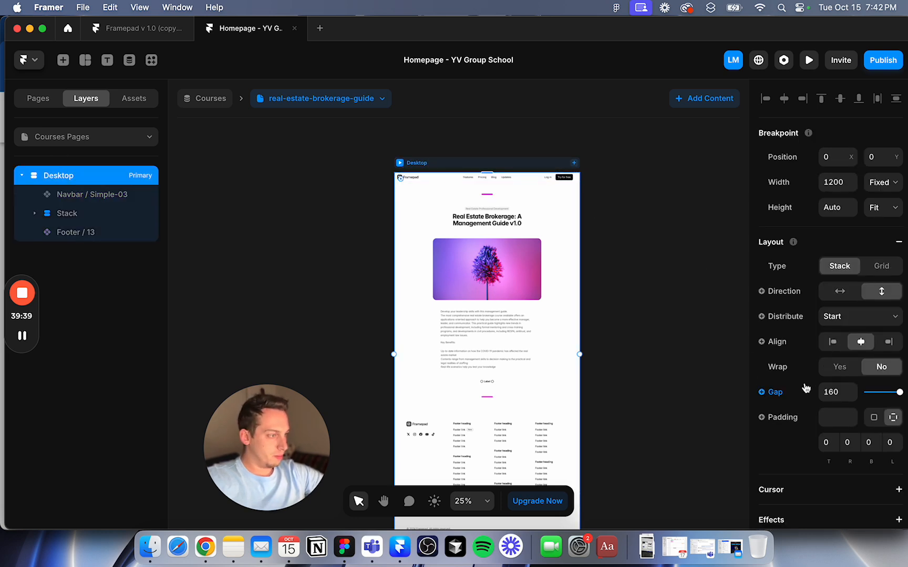
left_click(826, 390)
type("0")
key("Return")
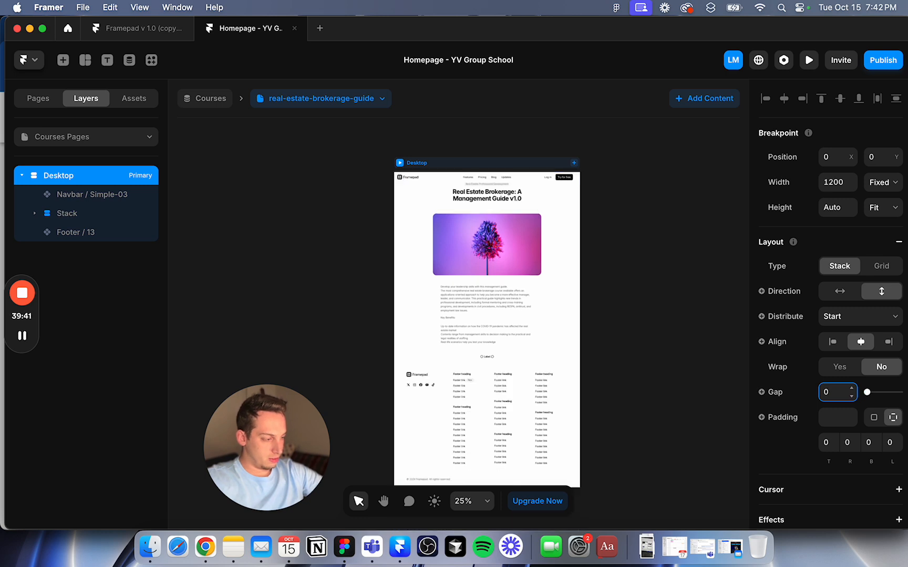
left_click(675, 318)
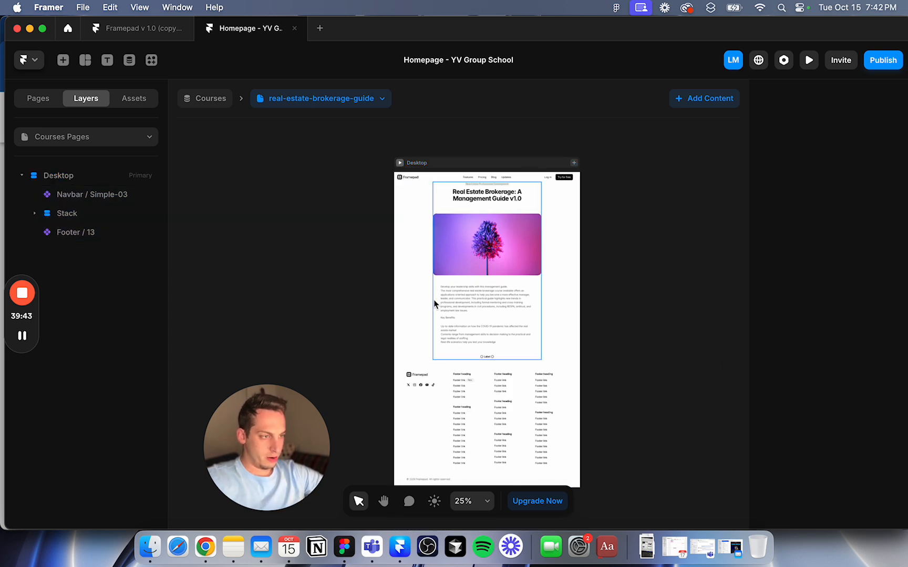
Step: Delete the default content stack between the navbar and the footer on the Courses page
left_click(435, 209)
key("BackSpace")
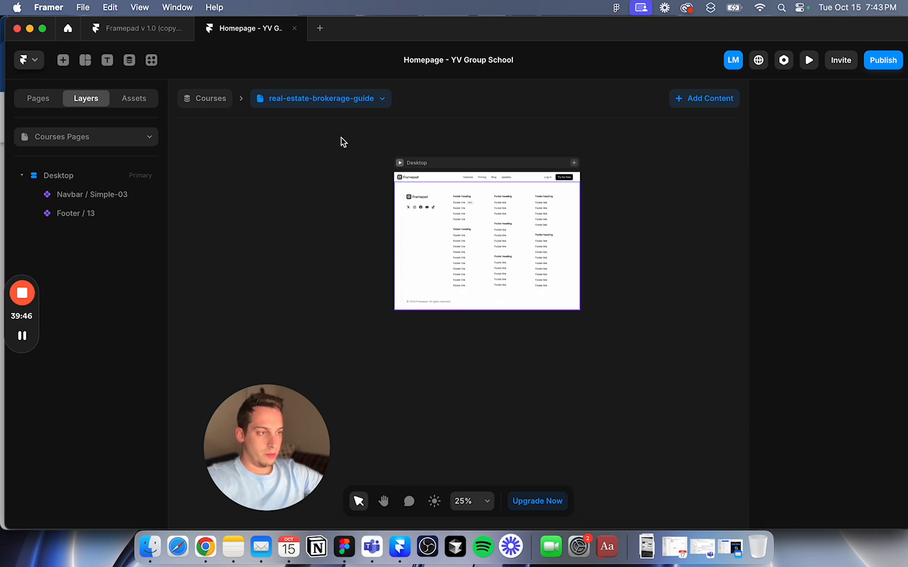
left_click(209, 105)
left_click(312, 156)
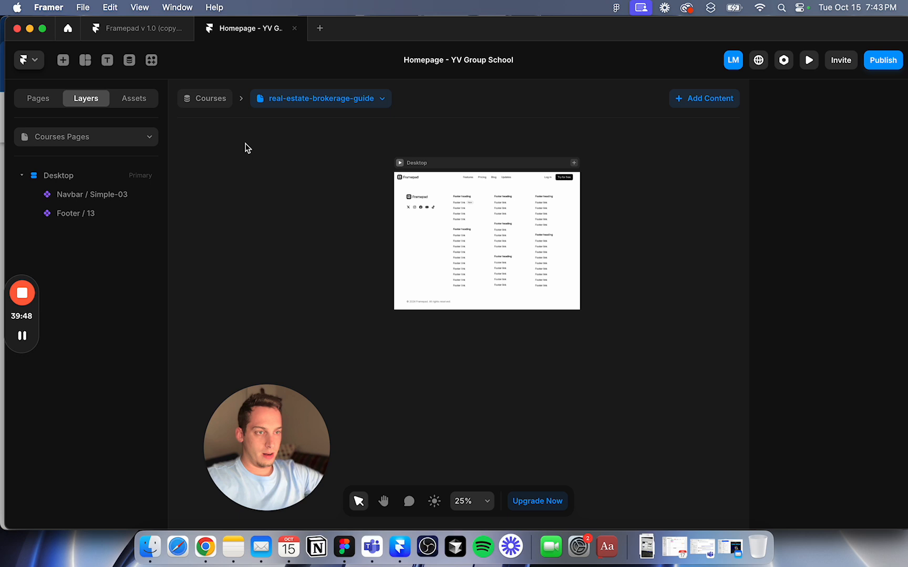
Step: Copy the Feature / Grid-04 header section from the Categories page and paste it below the Courses page's navbar
left_click(102, 135)
left_click(58, 262)
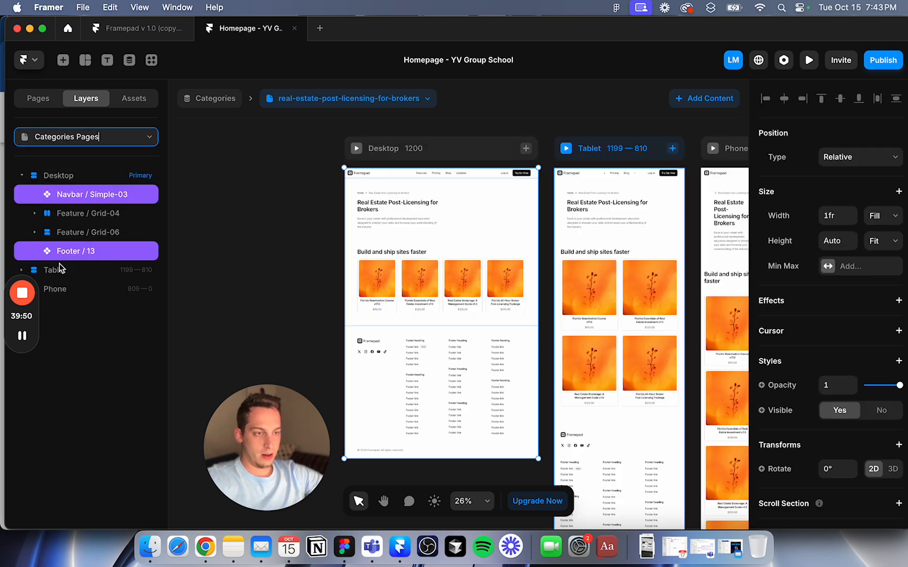
left_click(415, 204)
left_click(74, 216)
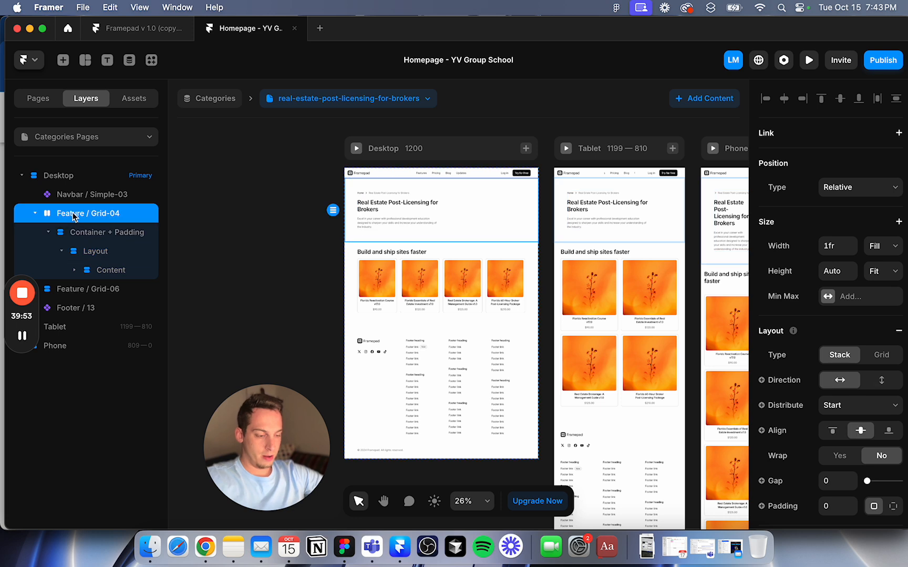
left_click(37, 100)
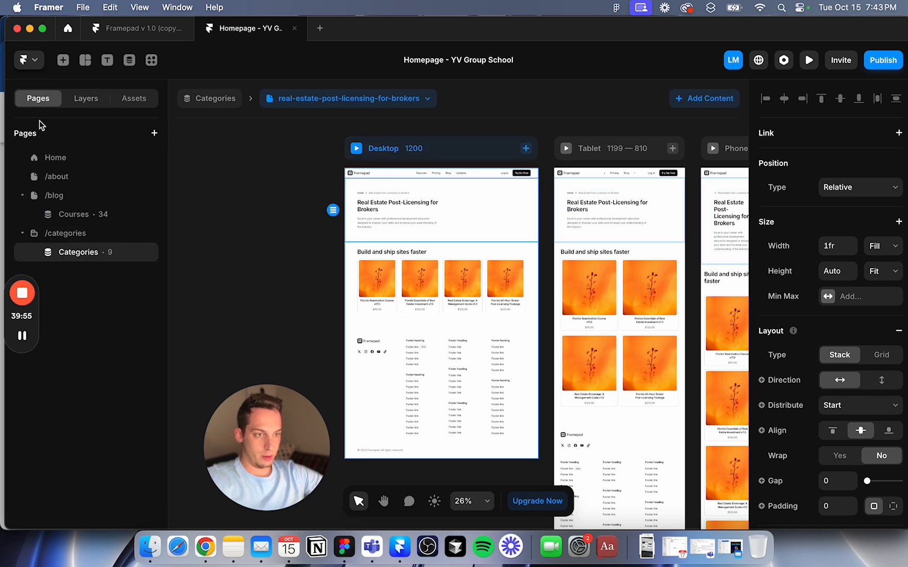
left_click(82, 214)
left_click(482, 177)
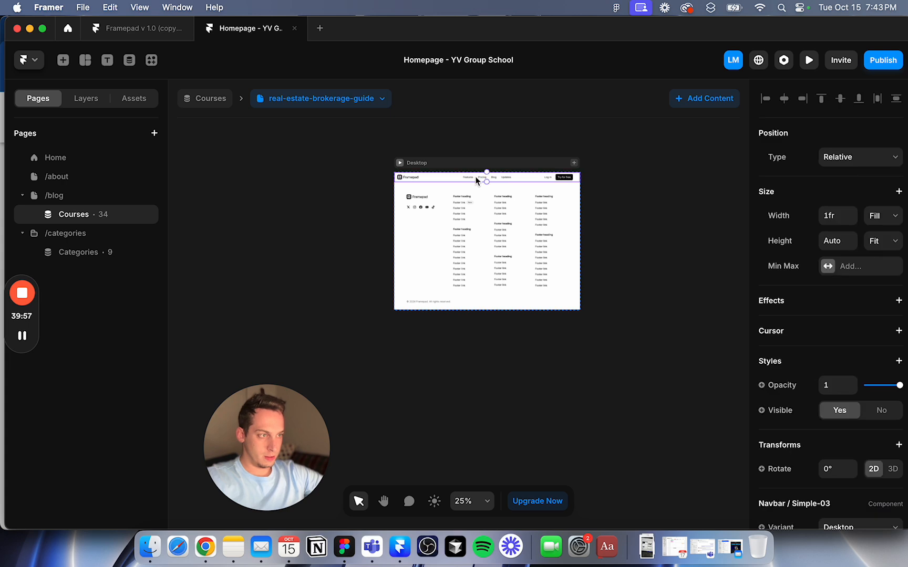
left_click(75, 100)
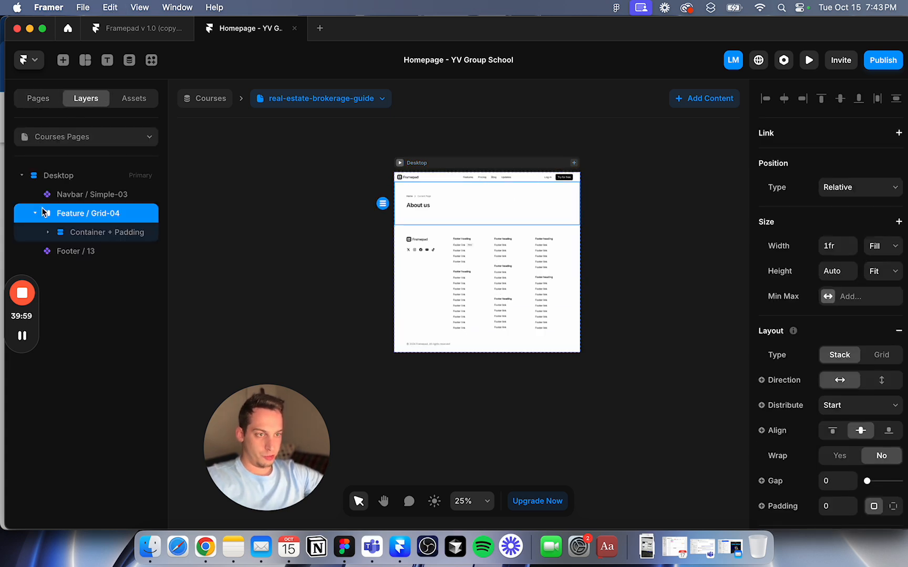
Step: Replace the missing variable on the breadcrumb's current page name with the Courses Title field
scroll(469, 196, "up", 5)
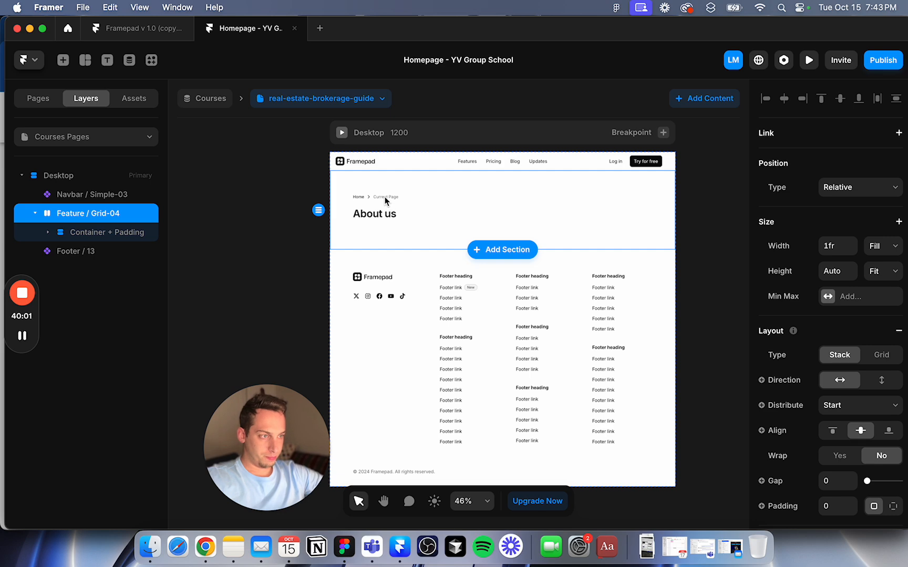
scroll(384, 197, "up", 5)
scroll(826, 396, "down", 10)
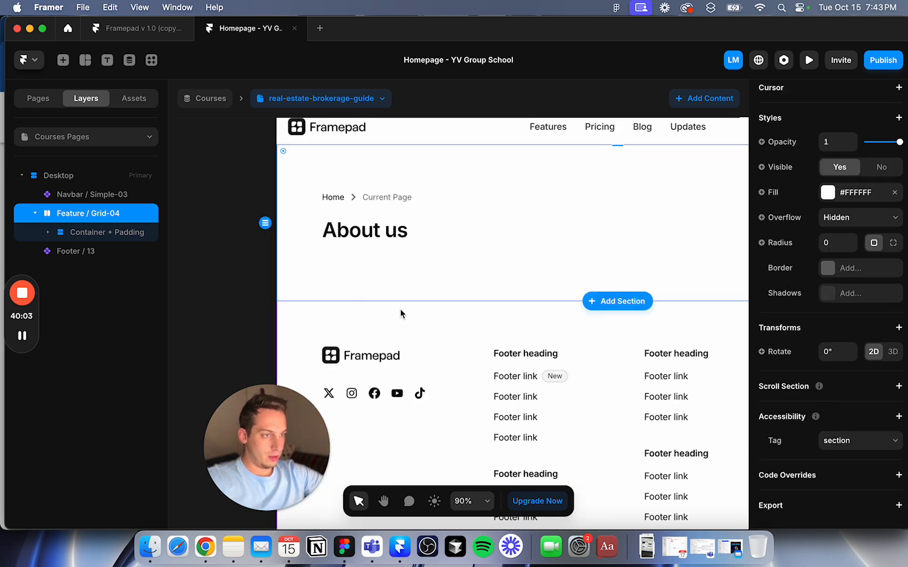
left_click(382, 198)
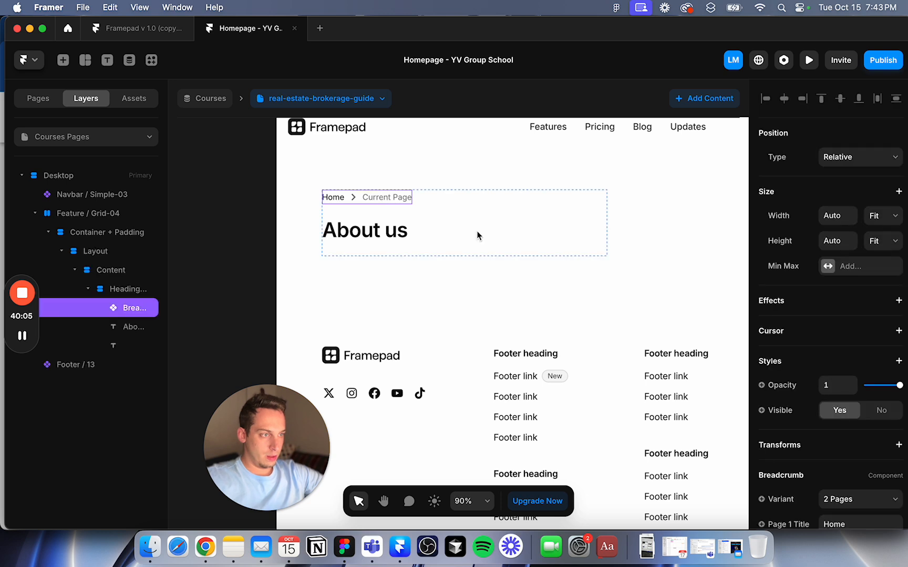
scroll(802, 462, "down", 10)
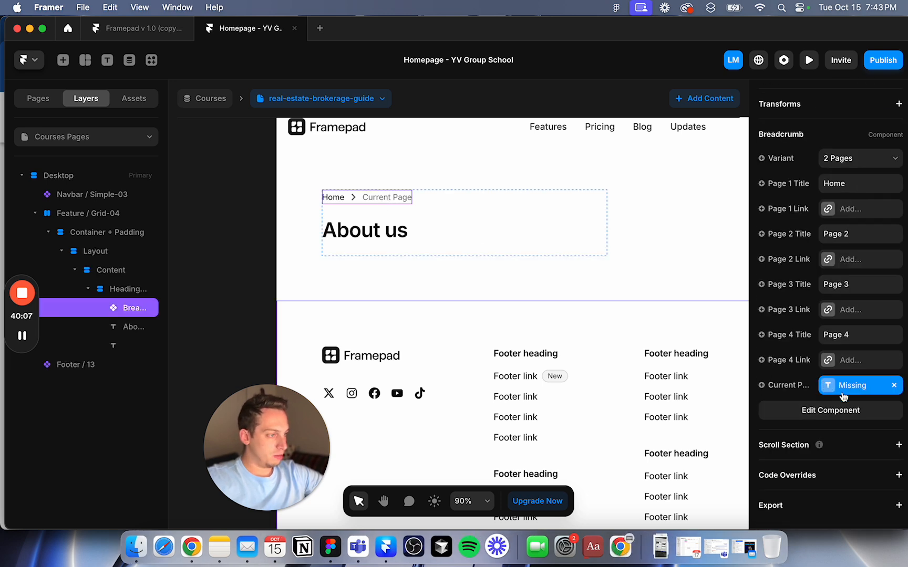
left_click(761, 387)
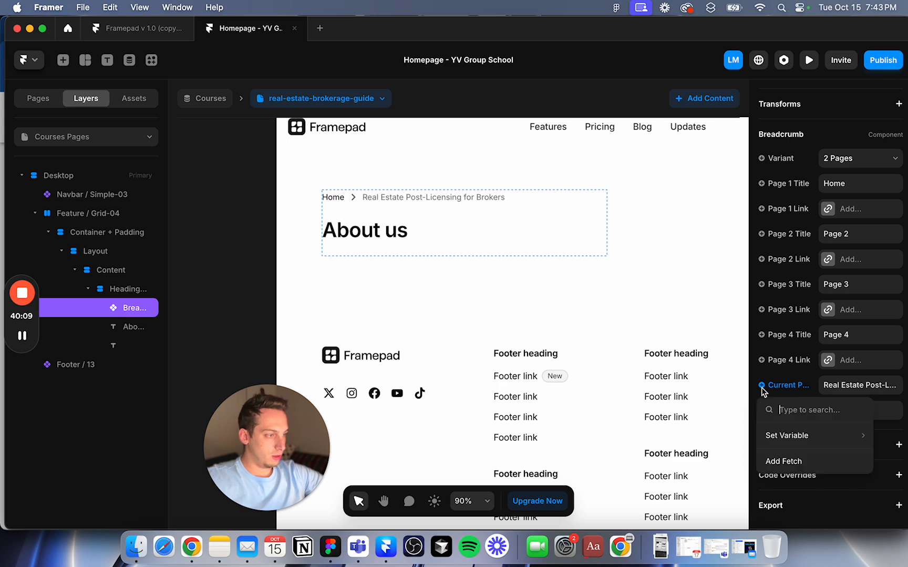
mouse_move(792, 437)
left_click(693, 322)
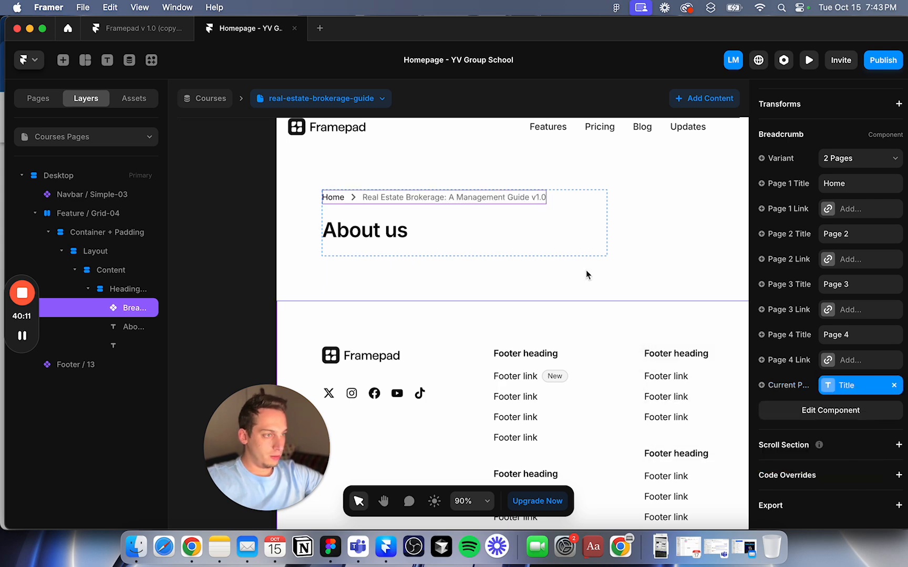
Step: Clear the missing content variable from the "About us" heading and bind it to the Courses Title field
left_click(577, 231)
scroll(798, 405, "down", 5)
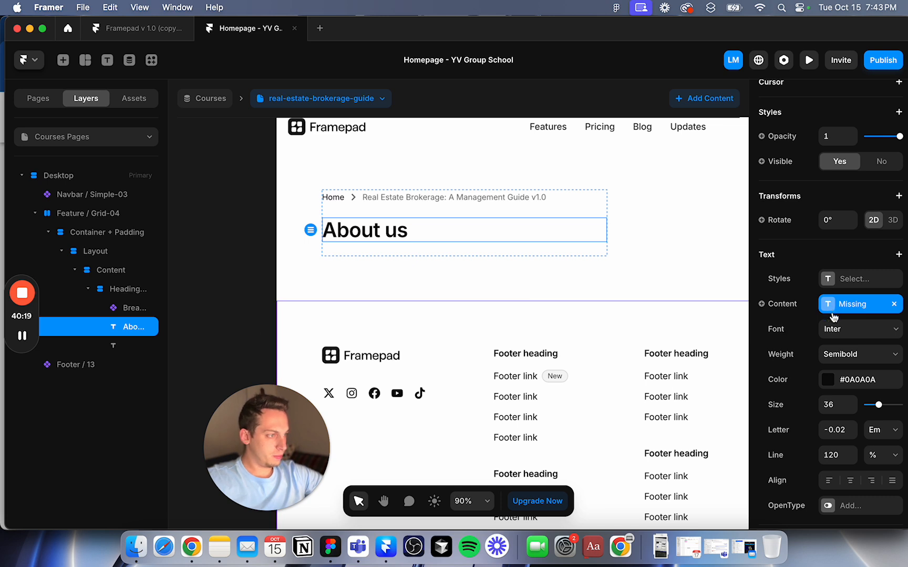
left_click(895, 304)
left_click(781, 304)
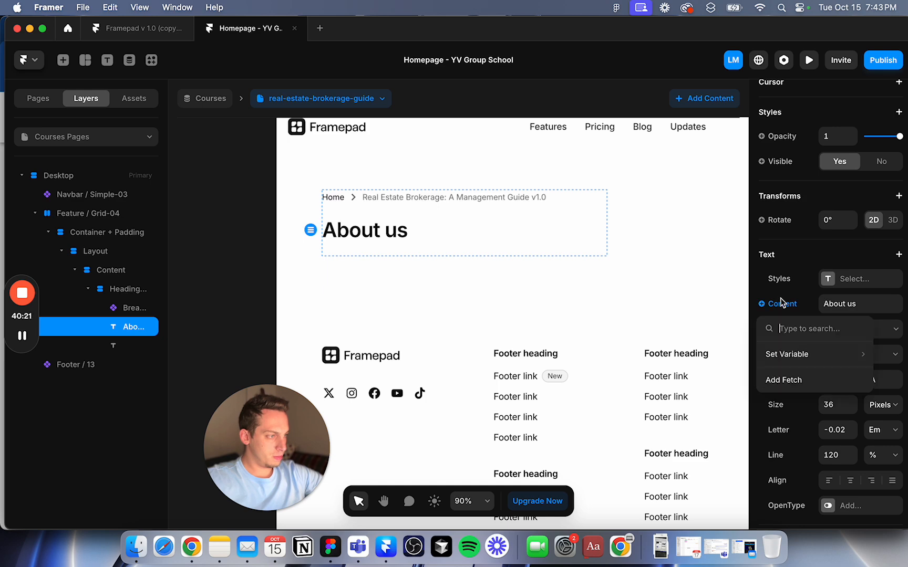
mouse_move(773, 355)
left_click(679, 373)
left_click(273, 256)
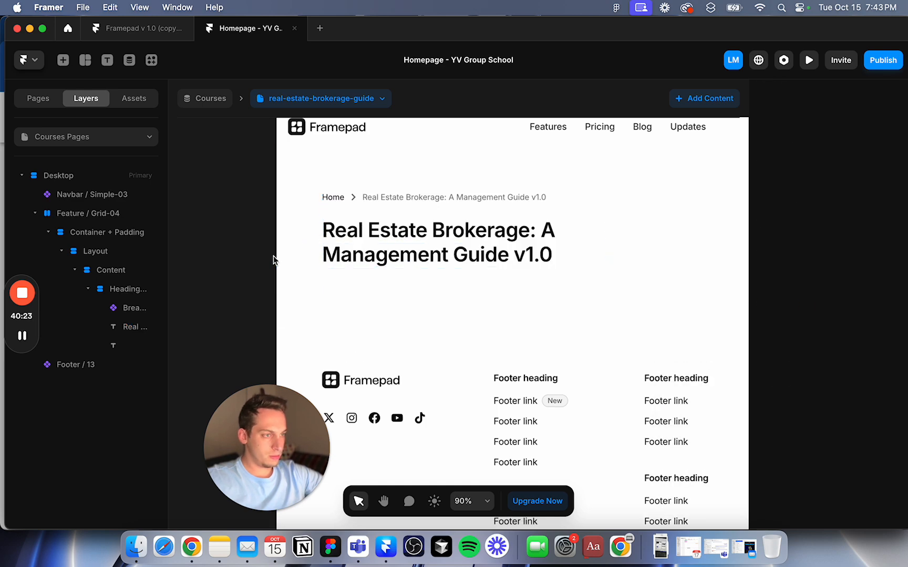
Step: Switch to the Framepad v1.0 project and copy the image from the Hero / Horizontal-02 component's Desktop variant
scroll(273, 256, "down", 5)
left_click(466, 243)
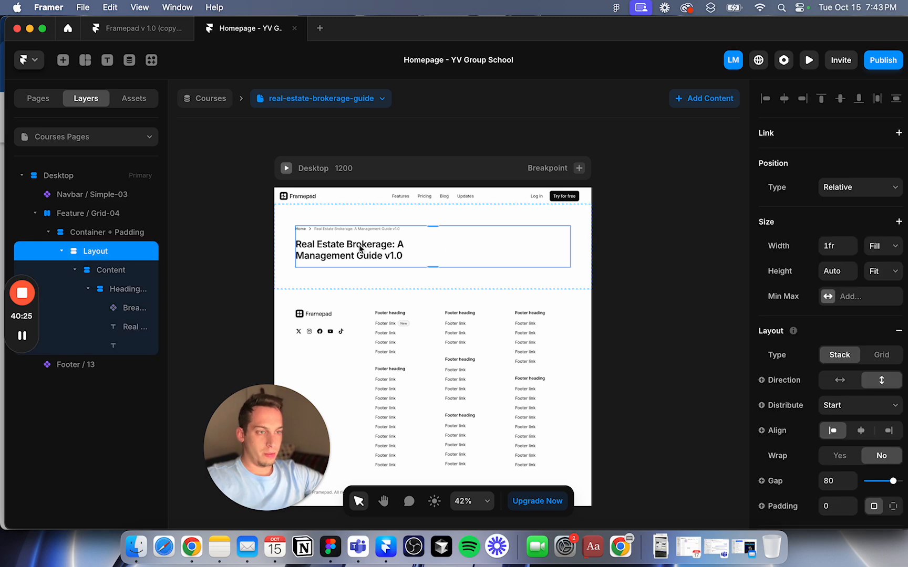
left_click(135, 32)
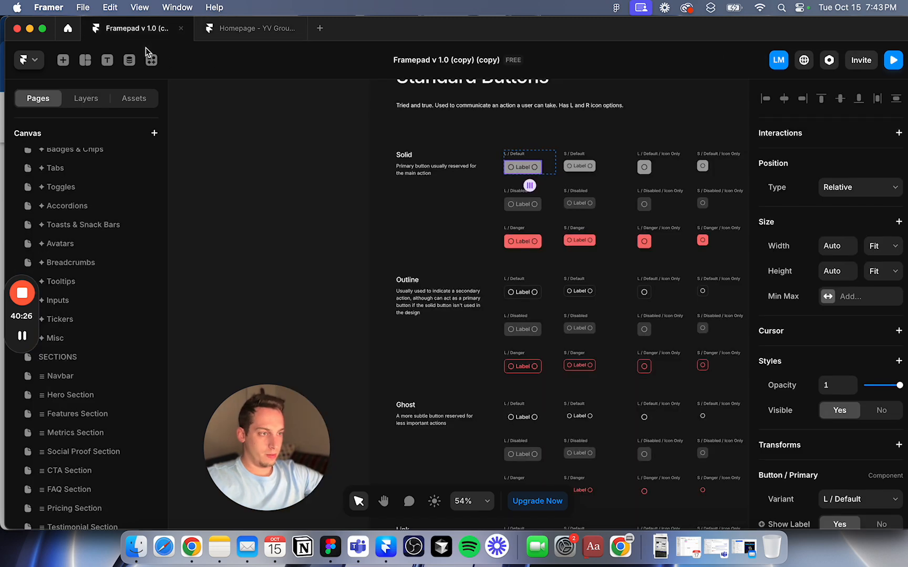
scroll(92, 363, "down", 2)
left_click(93, 363)
left_click(64, 385)
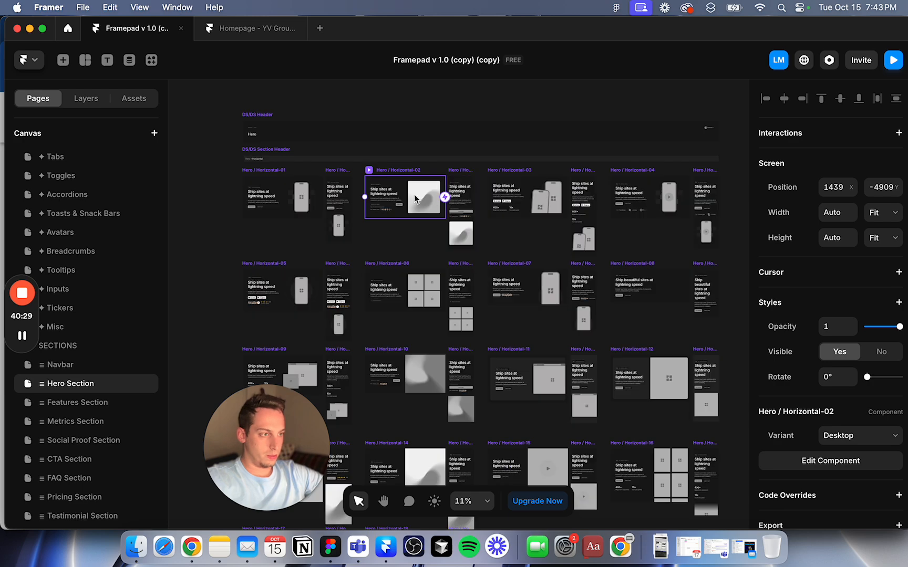
double_click(410, 212)
left_click(569, 359)
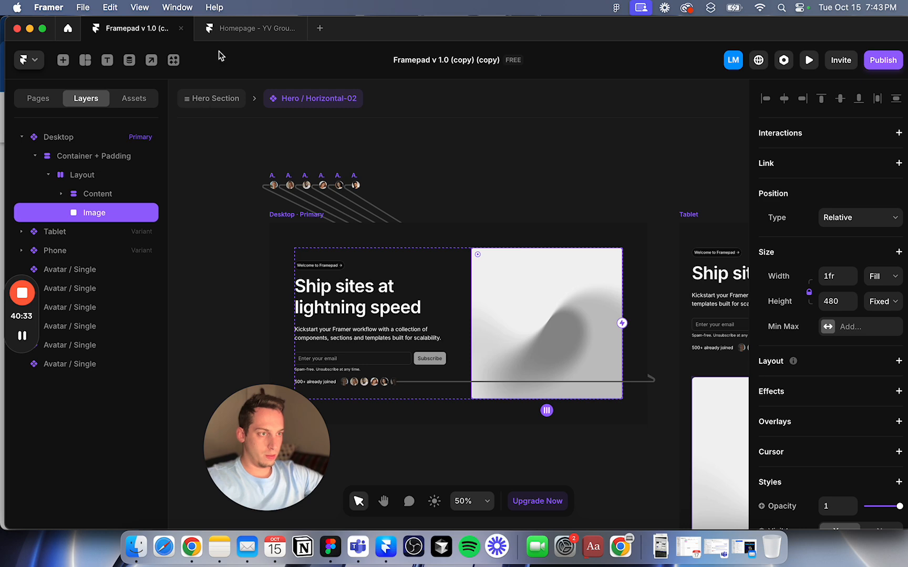
Step: Return to the YV Group School project and paste the hero image into the Courses header section's Layout stack
left_click(228, 32)
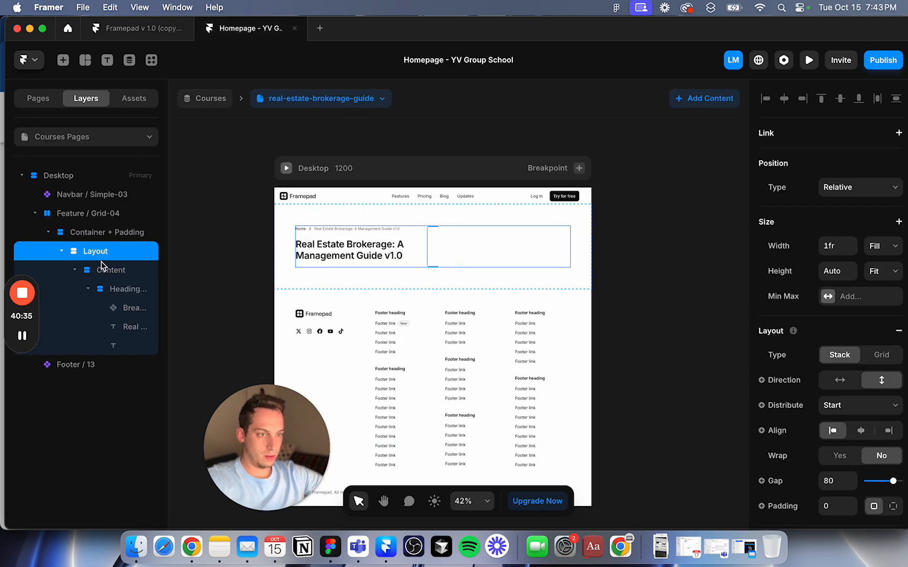
left_click(63, 252)
left_click(100, 230)
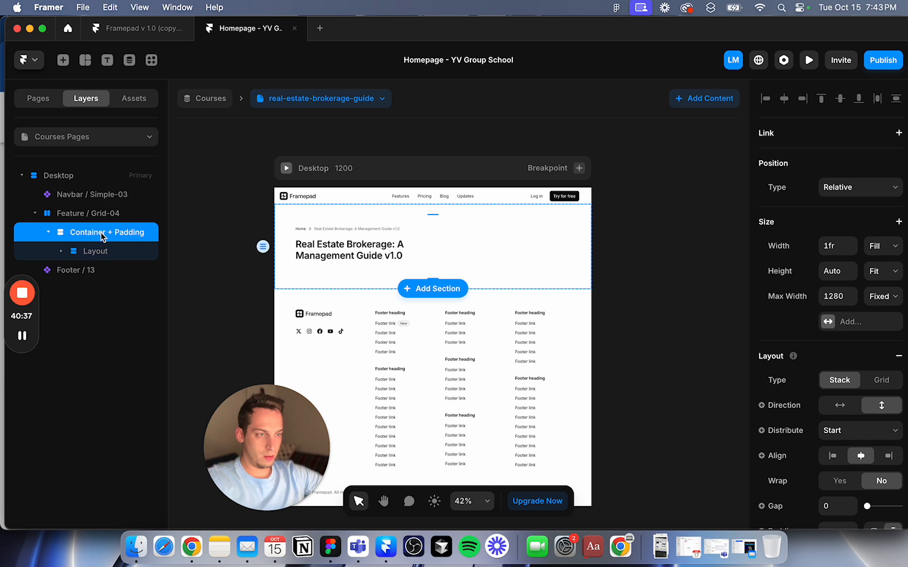
left_click(103, 254)
key("super+v")
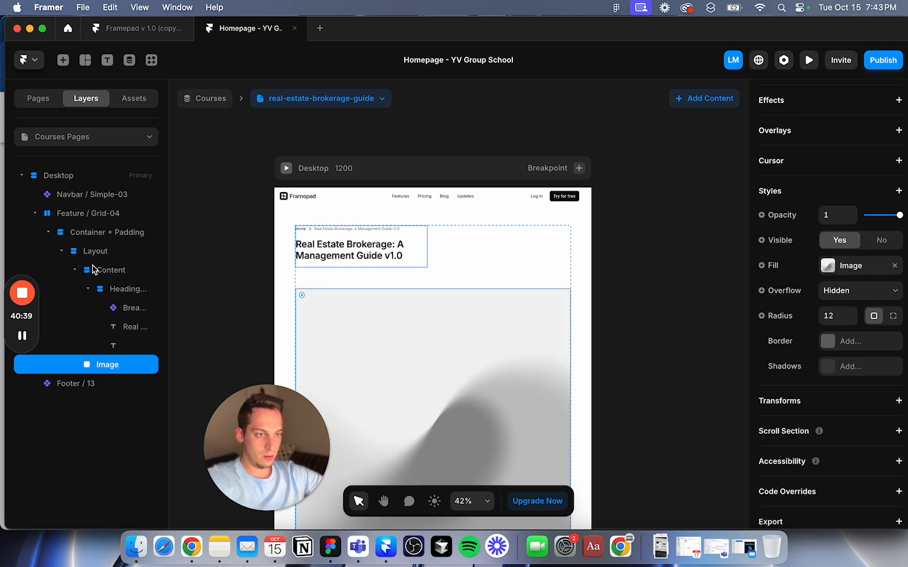
Step: Set the header's Layout stack direction to horizontal so the title and image sit side by side
left_click(99, 251)
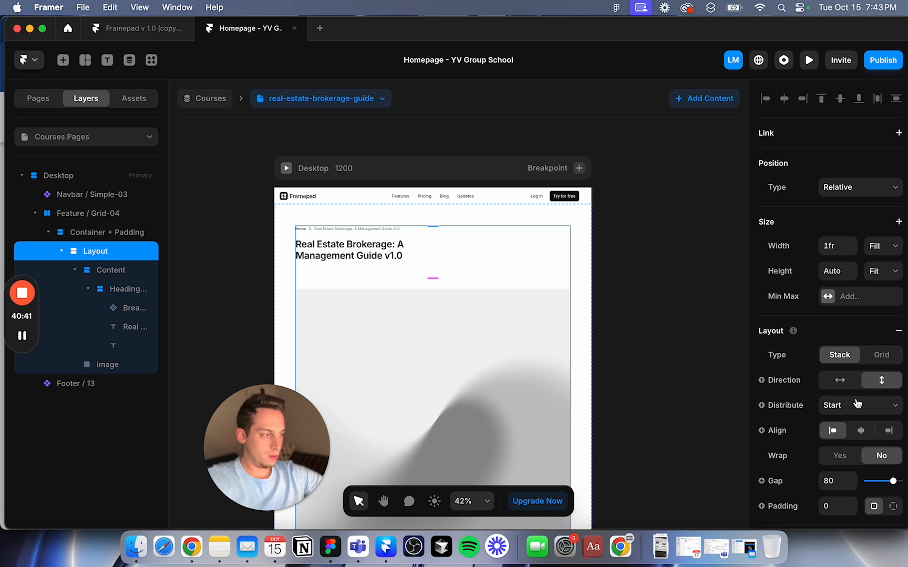
left_click(861, 409)
left_click(840, 405)
left_click(839, 380)
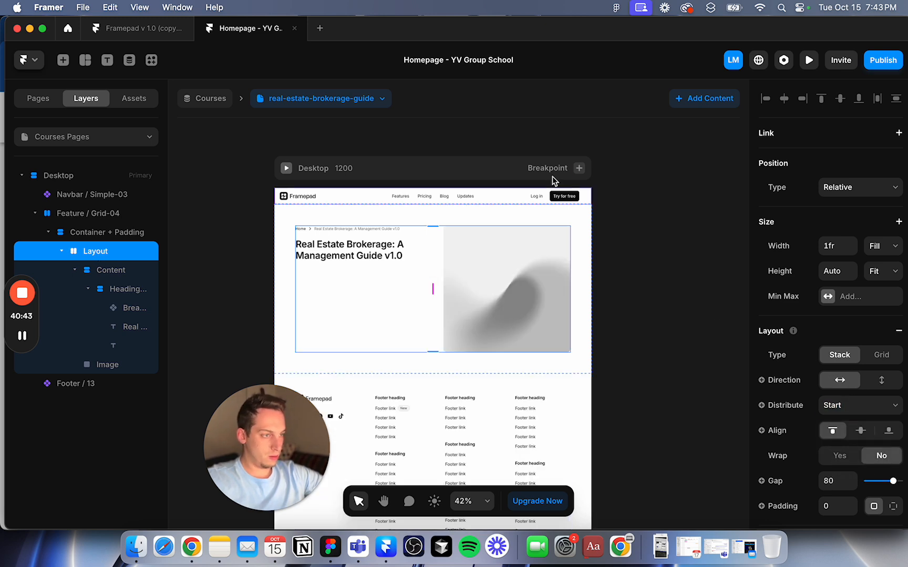
Step: Add Tablet and Phone breakpoints to the Courses detail page
left_click(578, 168)
left_click(567, 196)
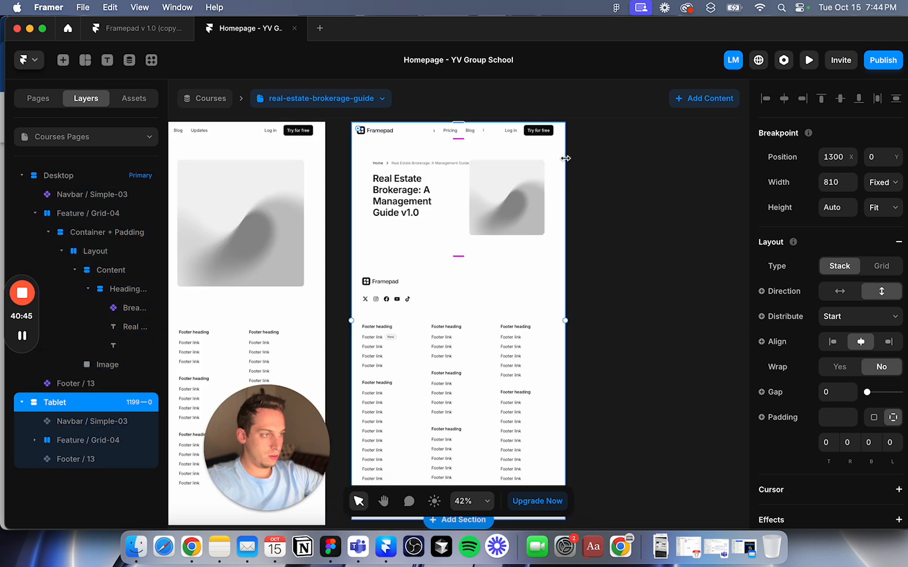
left_click(546, 158)
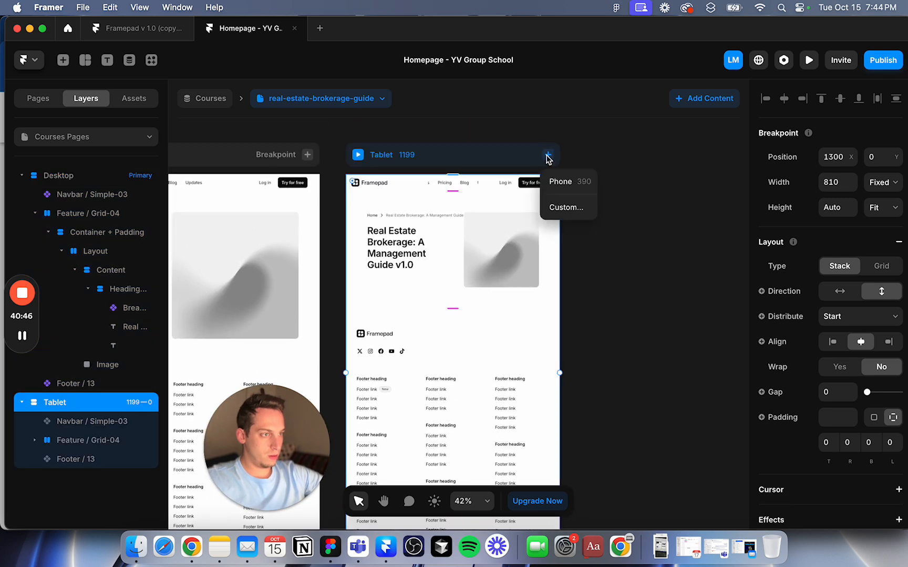
left_click(559, 184)
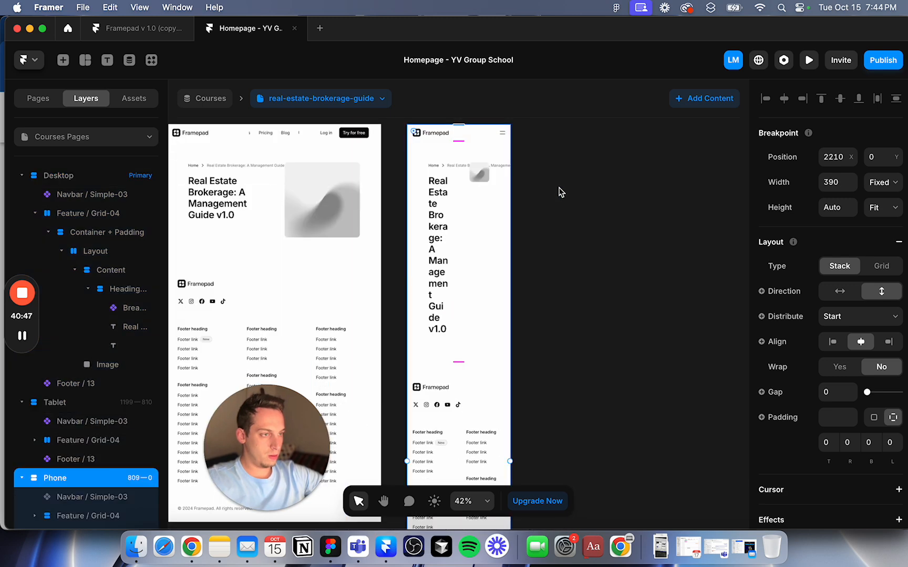
Step: Set the header's Layout stack direction to vertical on both the Tablet and Phone breakpoints
left_click(284, 224)
left_click(870, 387)
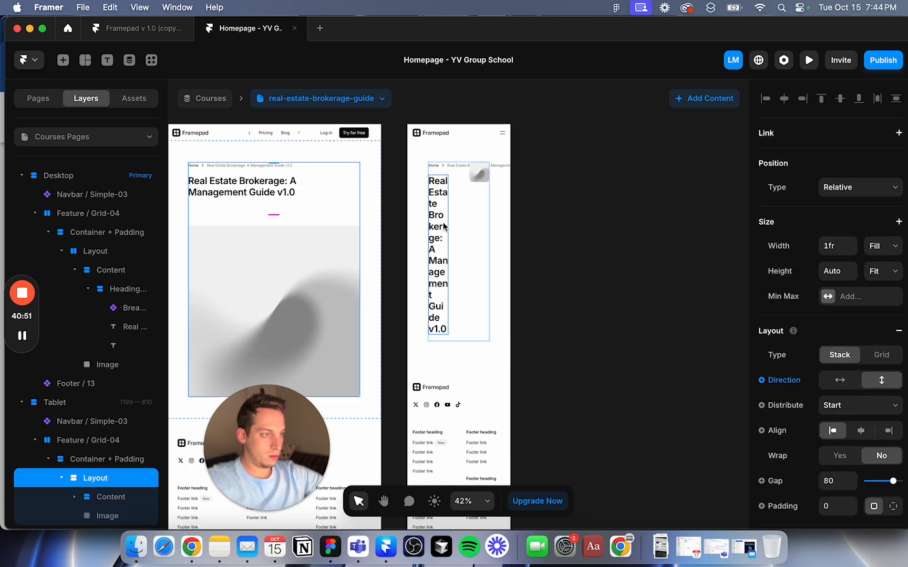
left_click(462, 231)
left_click(882, 380)
left_click(705, 329)
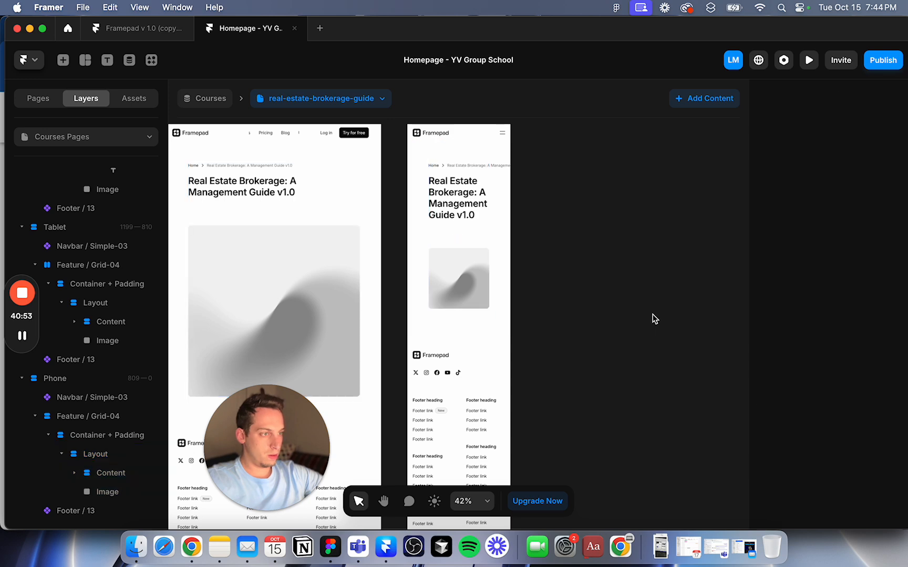
left_click(486, 237)
left_click(497, 239)
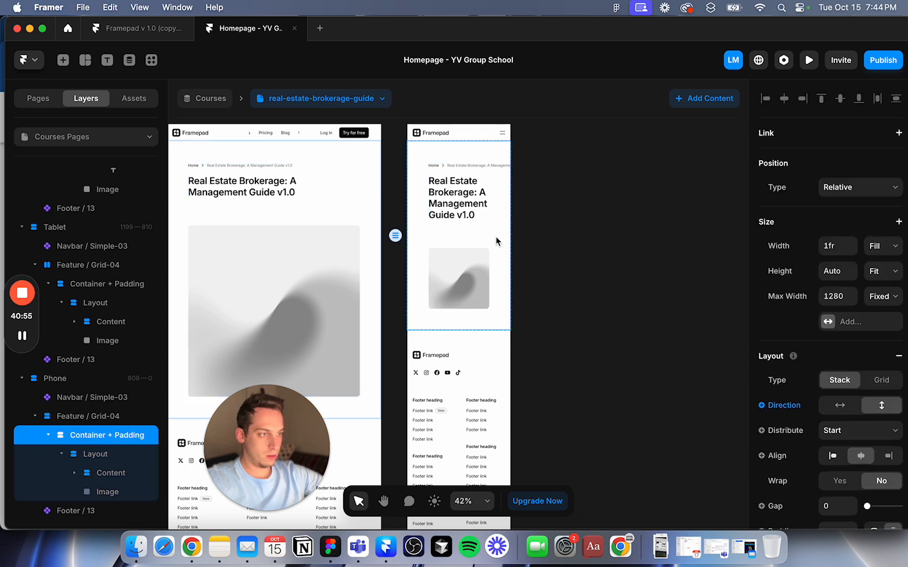
Step: Duplicate the course title text in the Desktop header's heading stack
scroll(473, 239, "left", 10)
left_click(345, 205)
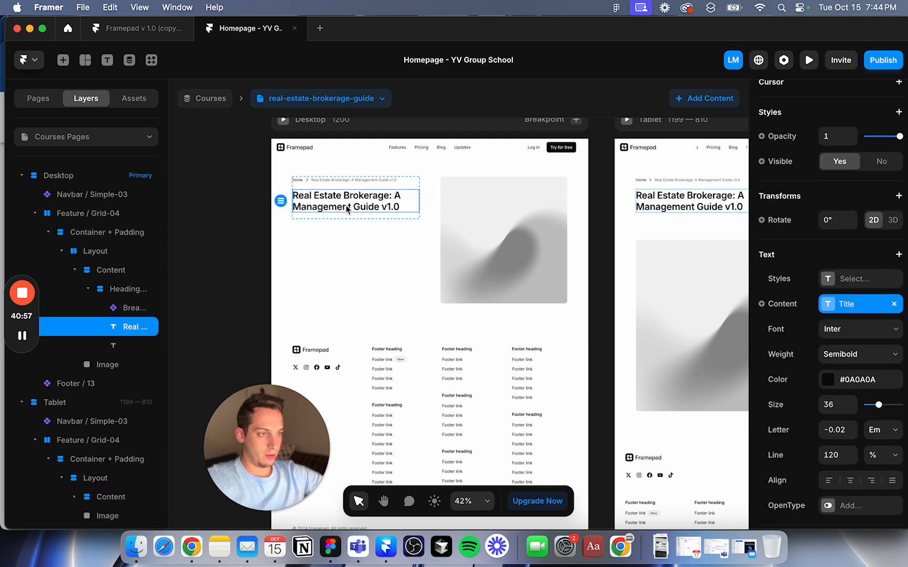
left_click(224, 212)
left_click(343, 210)
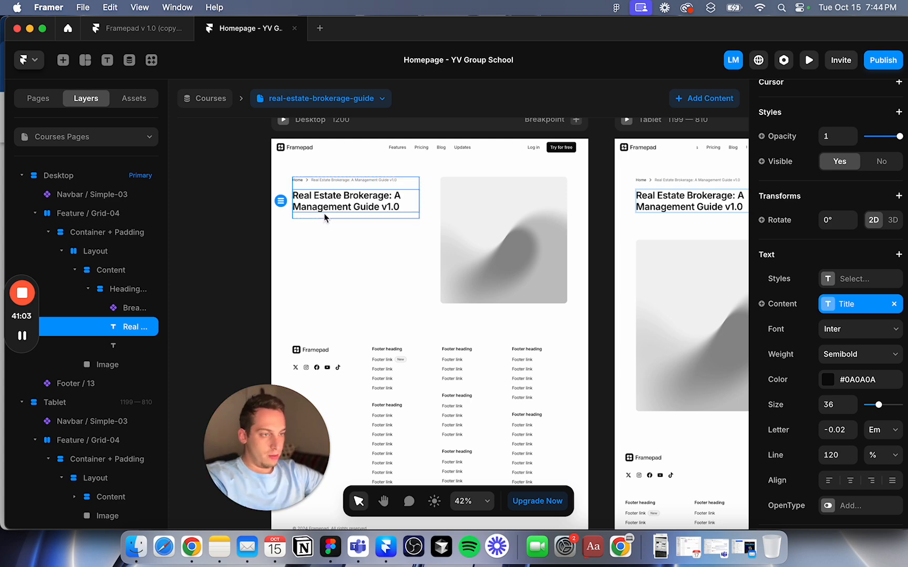
key("super+d")
Step: Clear the Title variable from the duplicated heading and bind its content to the Courses Content field
scroll(793, 352, "down", 5)
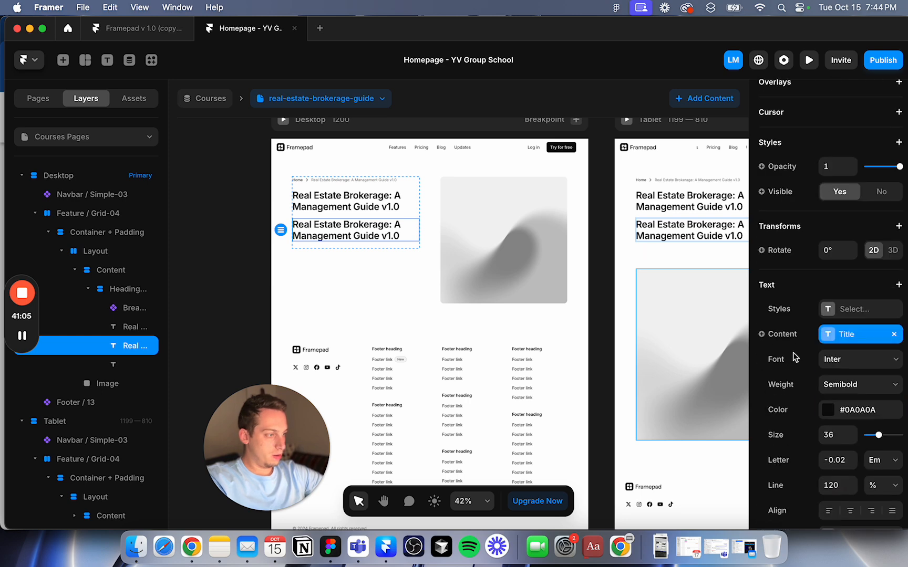
left_click(895, 336)
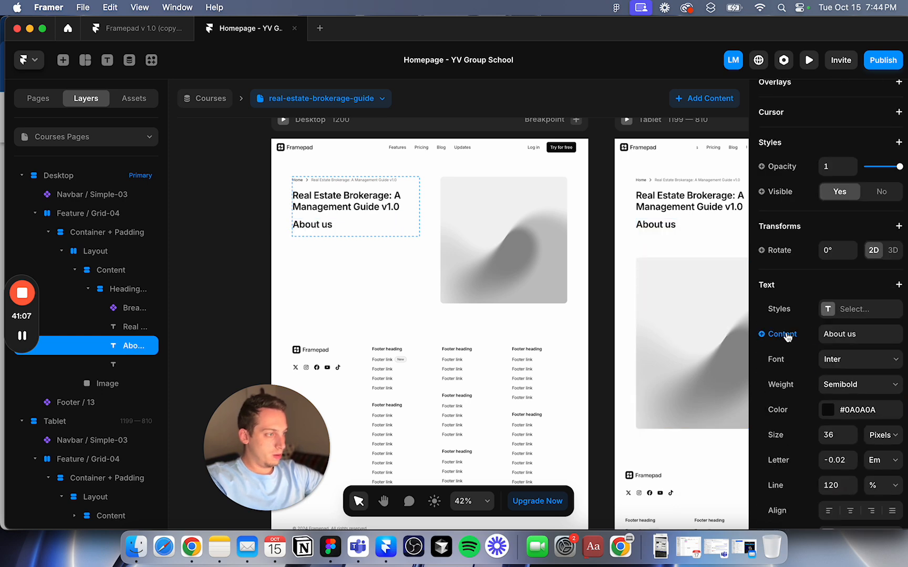
left_click(782, 334)
mouse_move(802, 388)
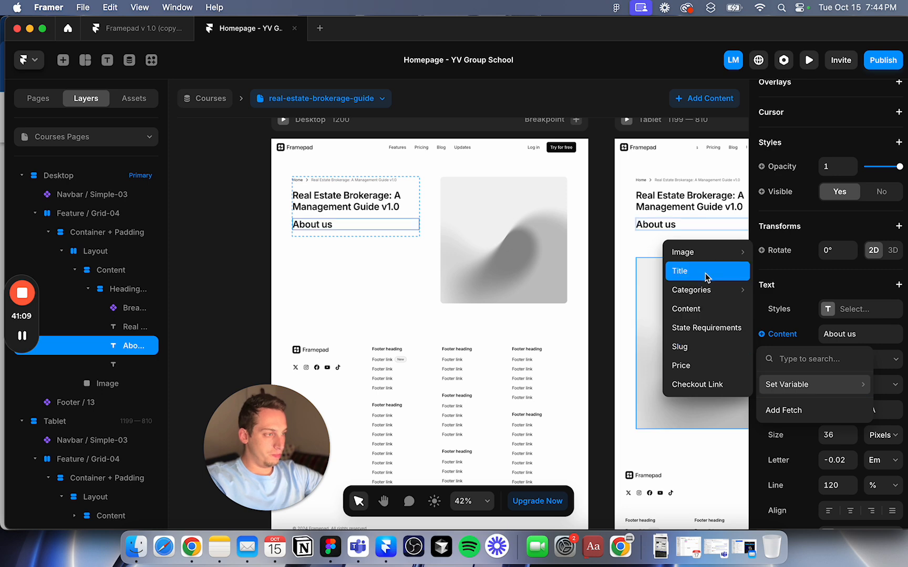
left_click(704, 312)
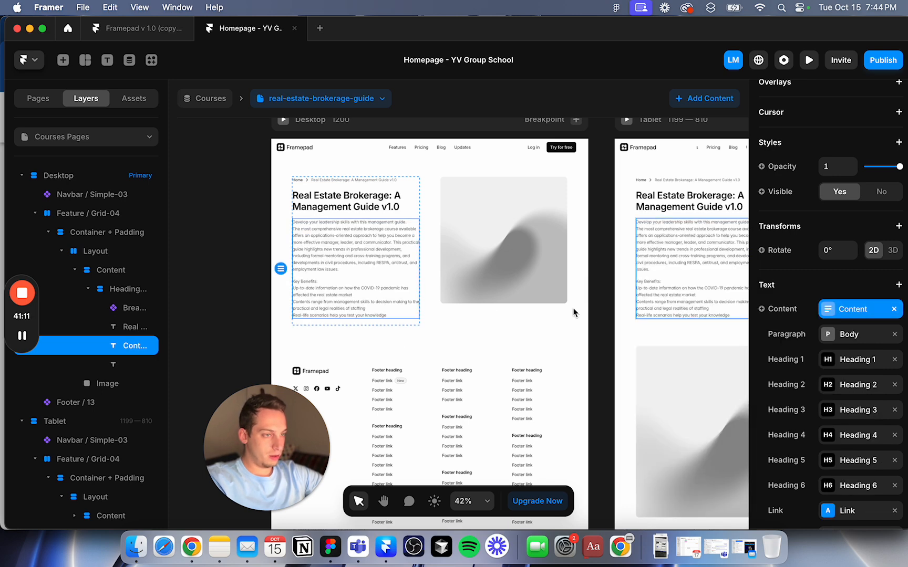
left_click(225, 272)
left_click(326, 298)
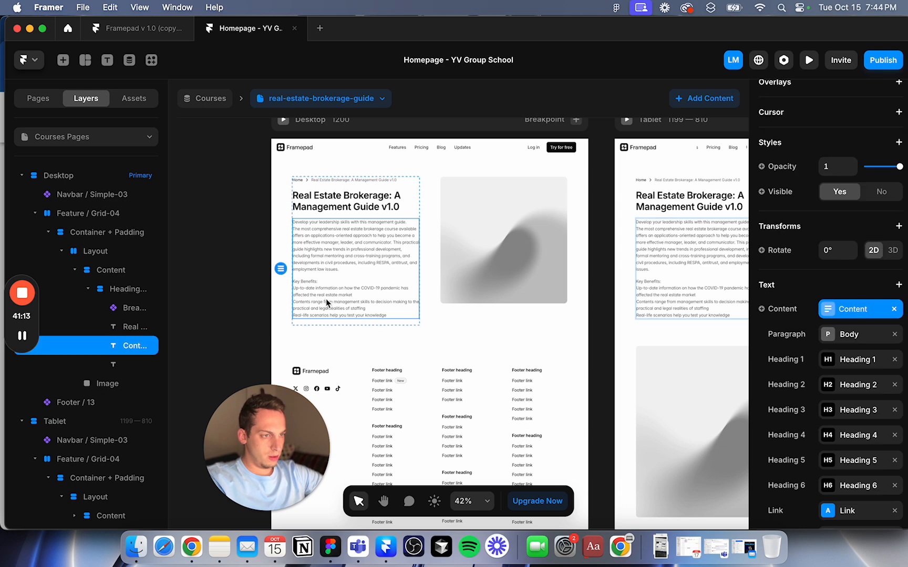
scroll(326, 298, "up", 3)
scroll(337, 279, "down", 3)
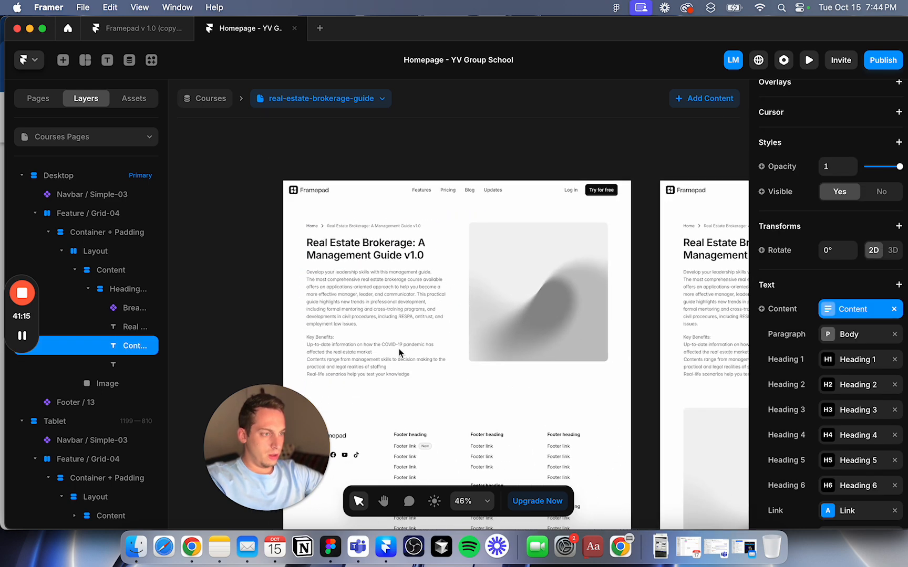
left_click(246, 308)
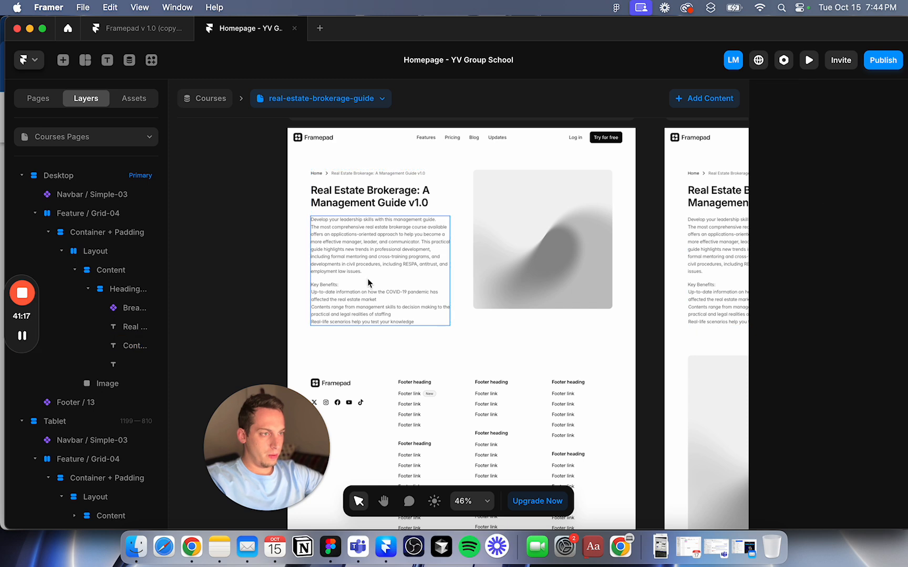
Step: Select the course content text, then switch to the Framepad v1.0 project and copy the Solid L / Default button from the Buttons page
left_click(326, 319)
left_click(138, 28)
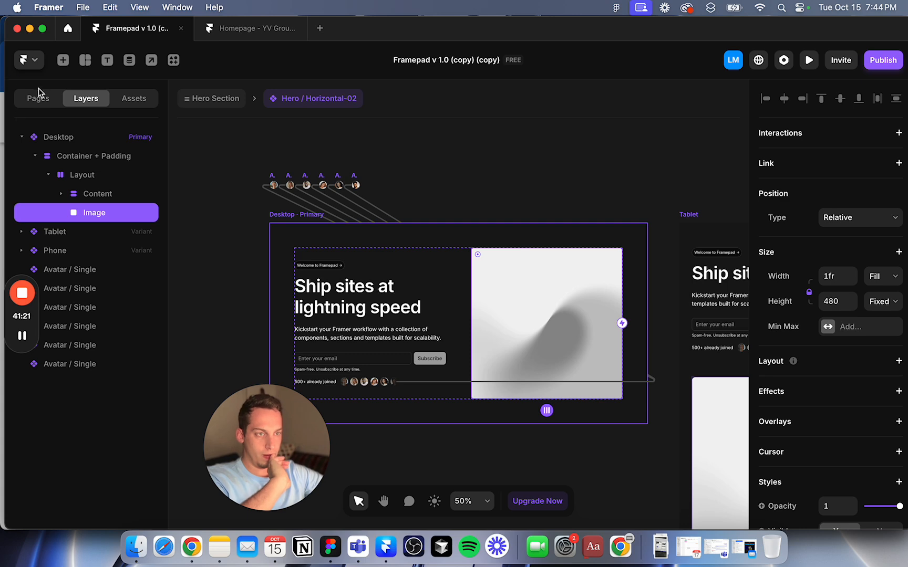
left_click(39, 99)
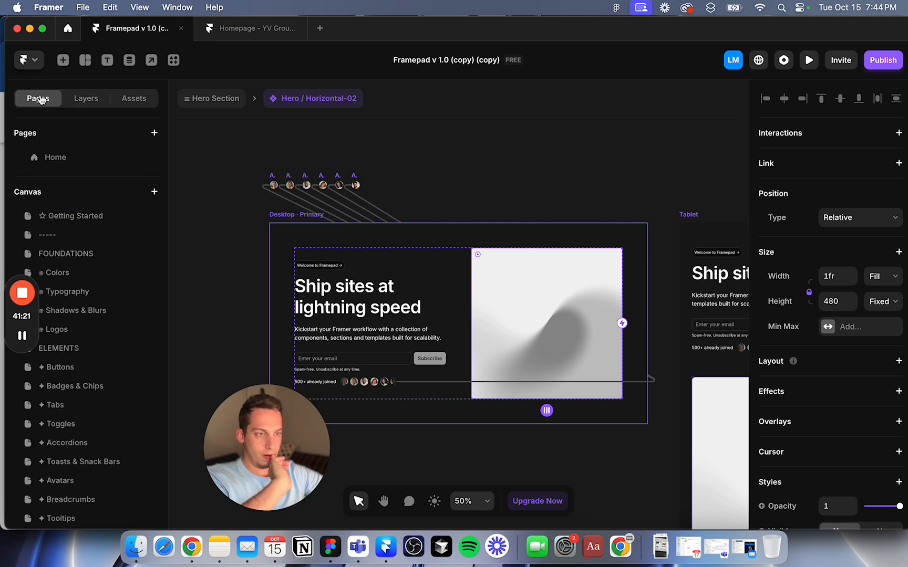
left_click(111, 361)
scroll(393, 374, "down", 2)
scroll(393, 374, "right", 2)
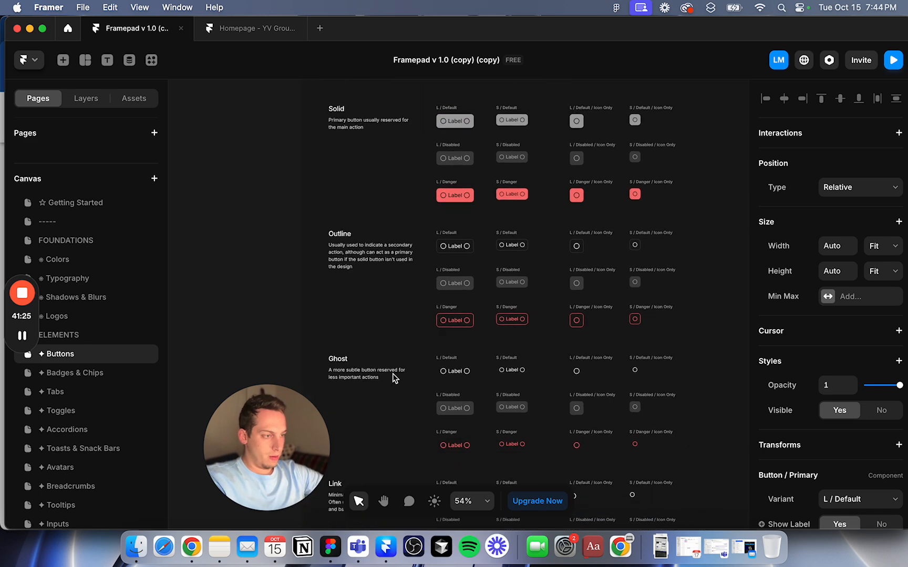
scroll(392, 374, "down", 1)
scroll(392, 373, "right", 1)
left_click(431, 353)
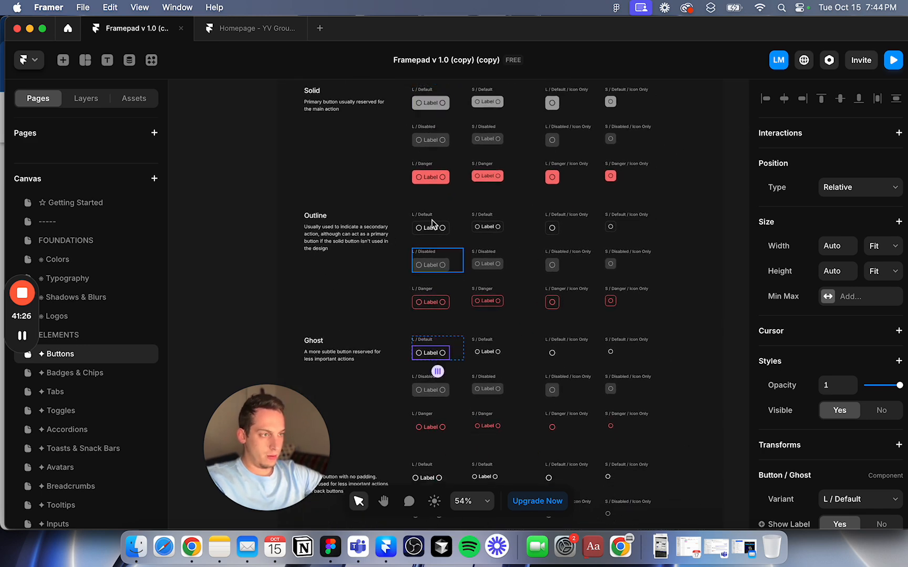
left_click(422, 126)
left_click(429, 119)
Step: Return to the YV Group School project, paste the button below the course content text and delete the empty text layer beneath it
left_click(255, 32)
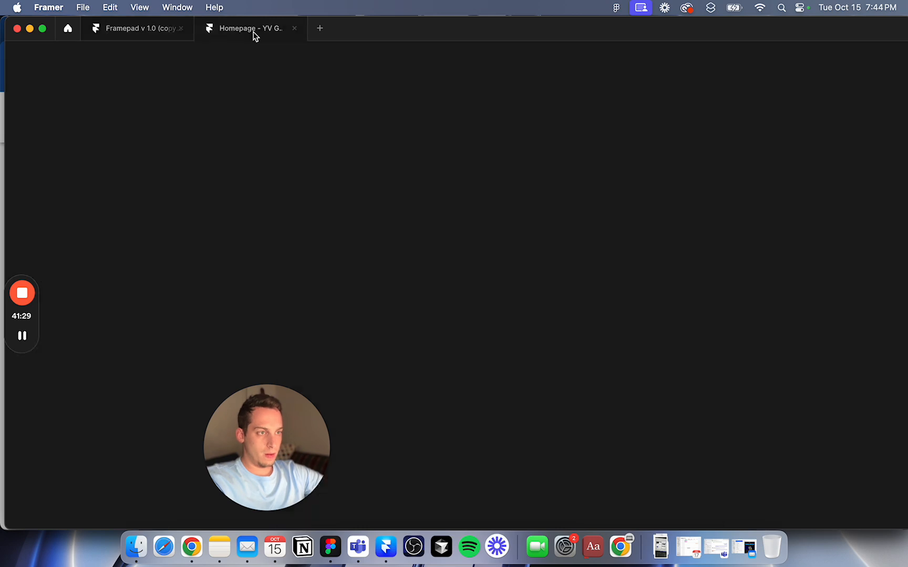
left_click(132, 364)
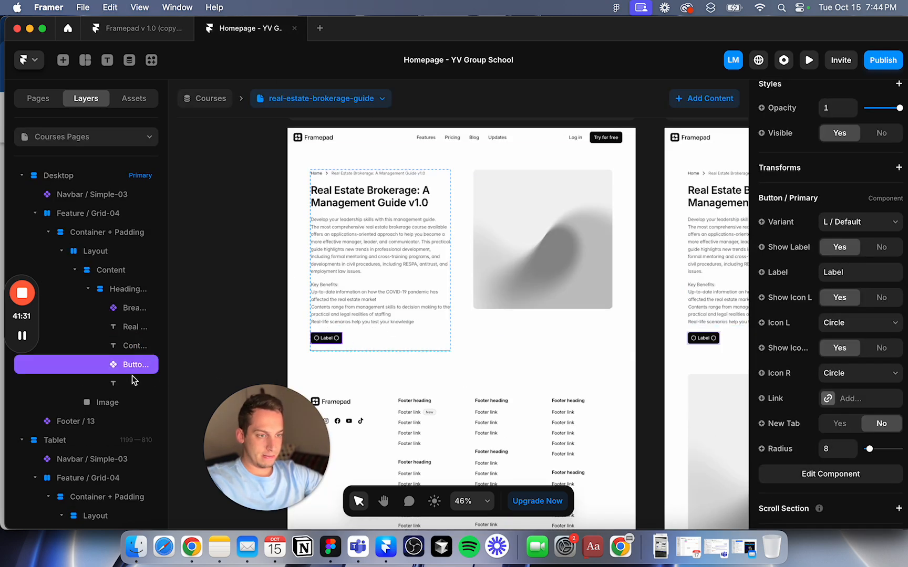
left_click(131, 378)
key("BackSpace")
Step: Set the pasted button's Link to a variable transform that checks whether the Checkout Link field Is Set
left_click(332, 341)
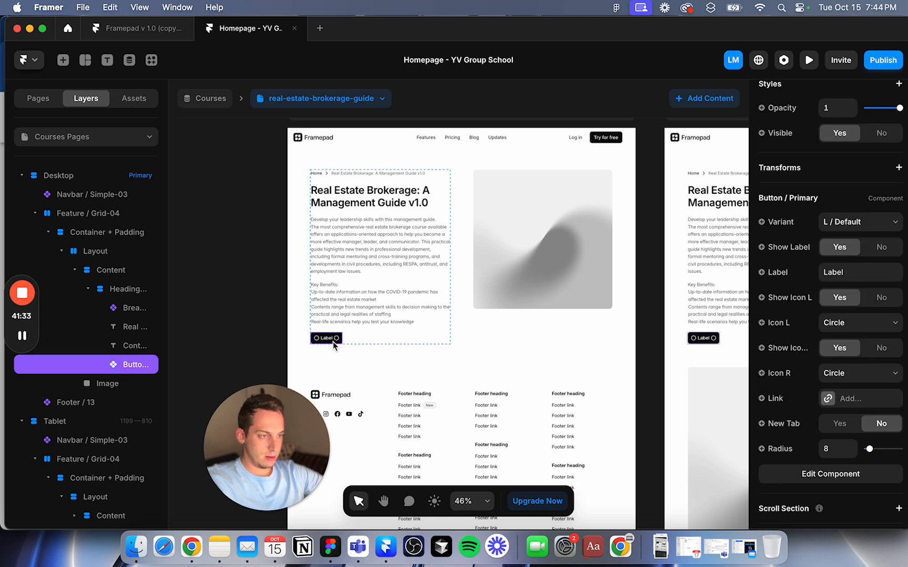
scroll(794, 403, "down", 3)
left_click(776, 335)
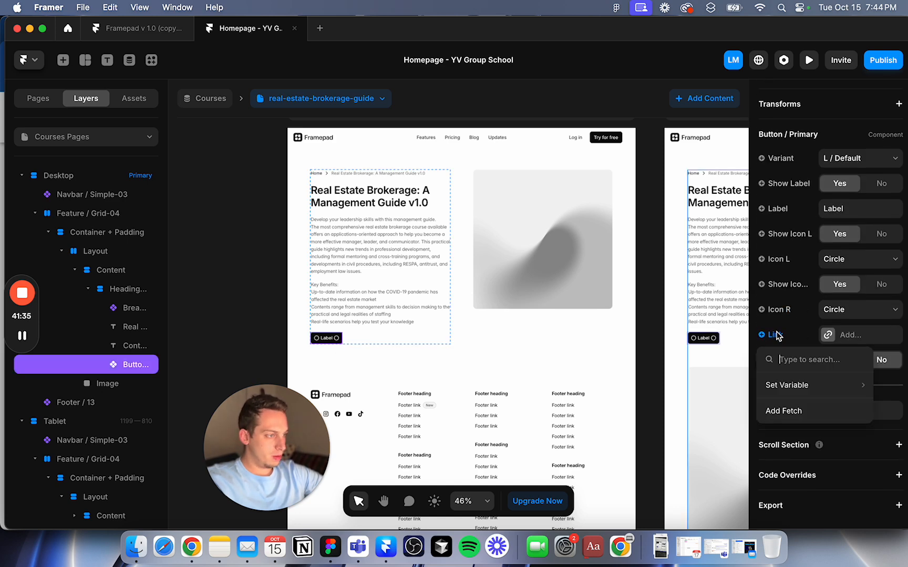
mouse_move(770, 390)
mouse_move(703, 386)
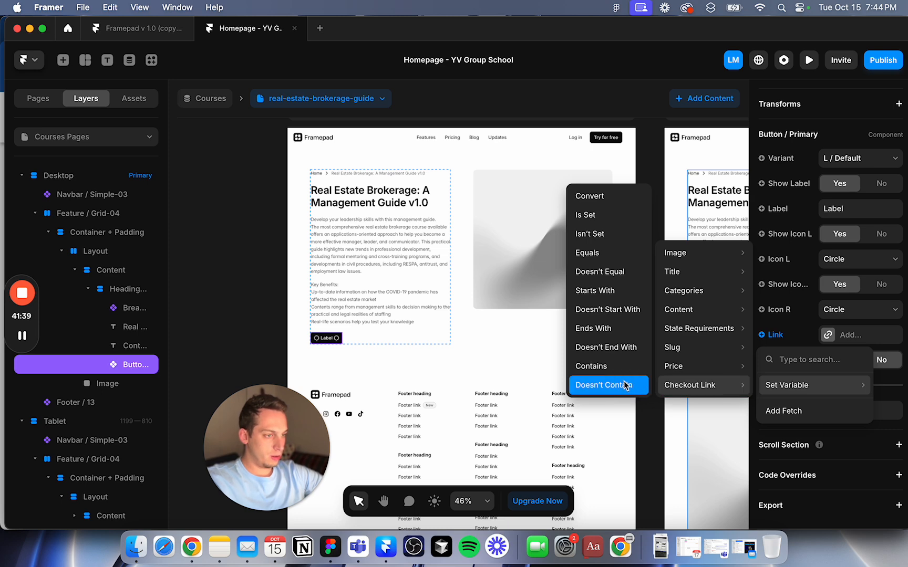
left_click(608, 215)
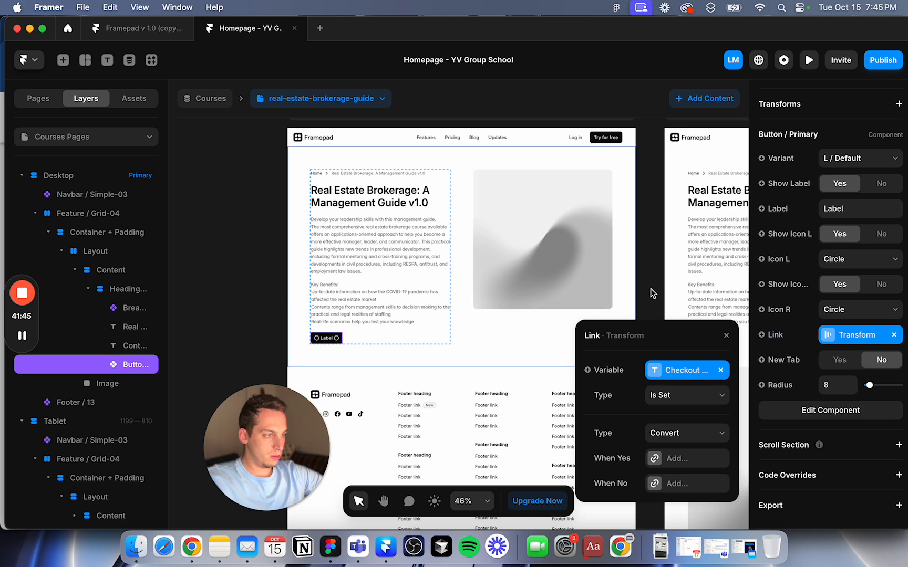
Step: Try to choose a When Yes destination for the button's link transform and close the transform settings
left_click(692, 436)
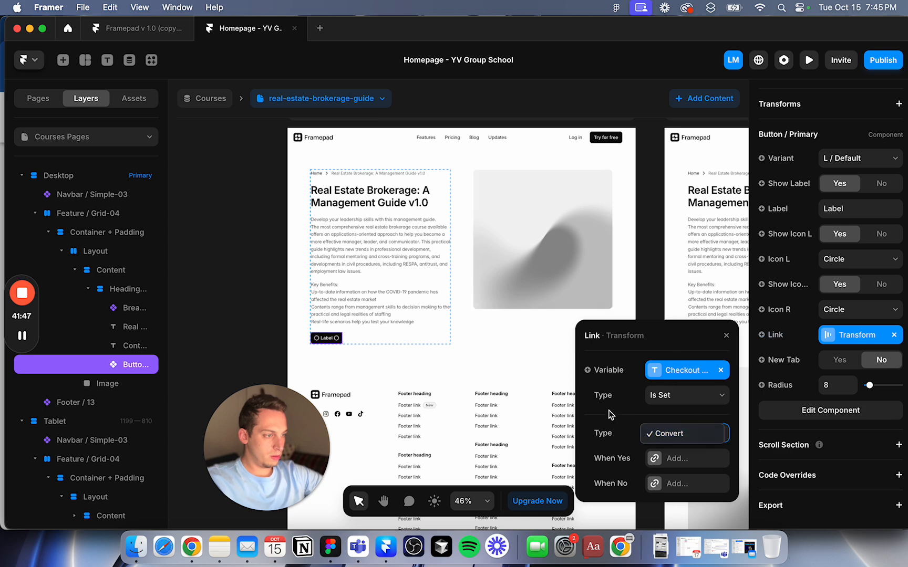
left_click(676, 460)
left_click(677, 459)
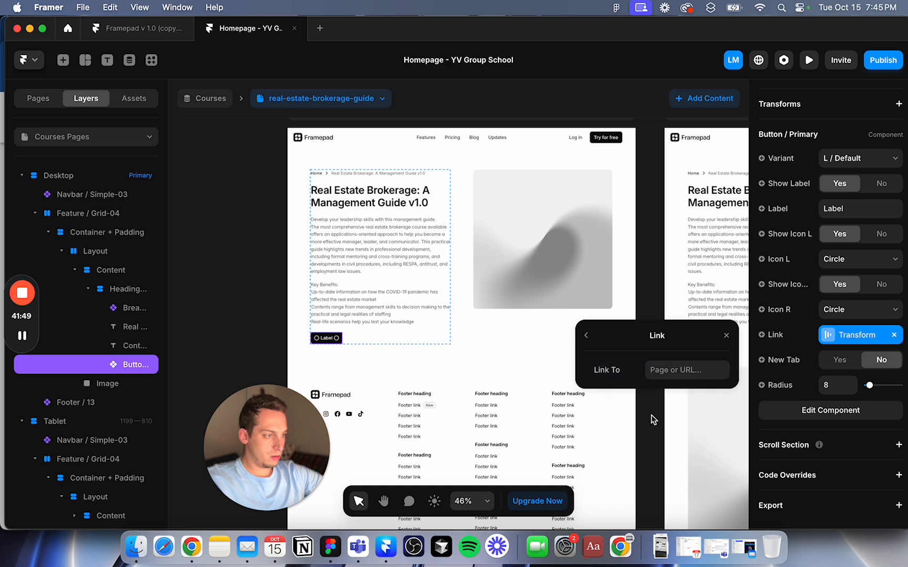
left_click(588, 339)
left_click(652, 460)
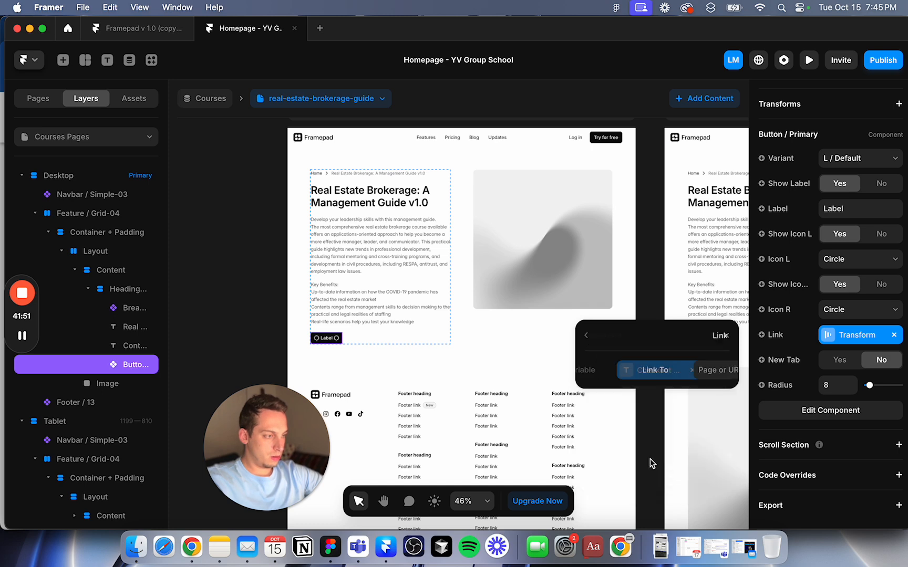
left_click(651, 370)
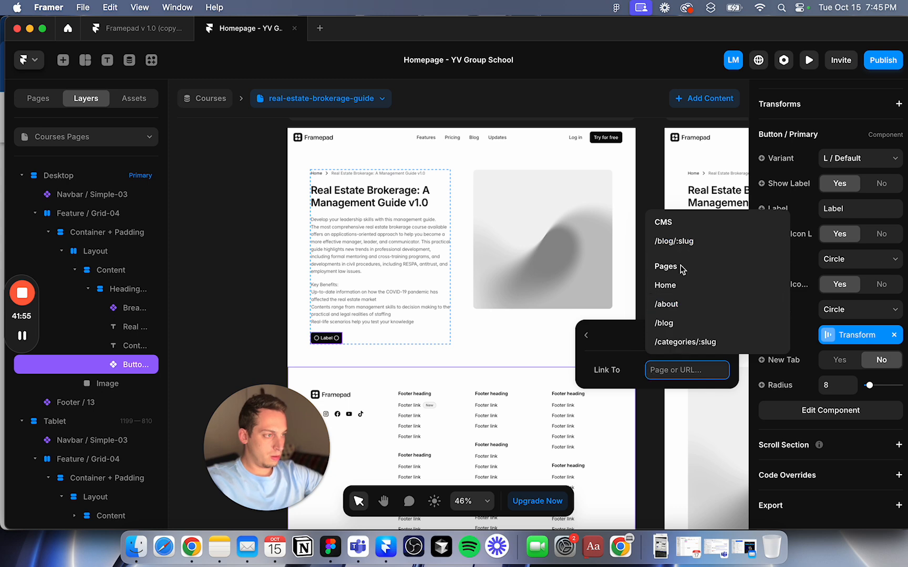
left_click(587, 335)
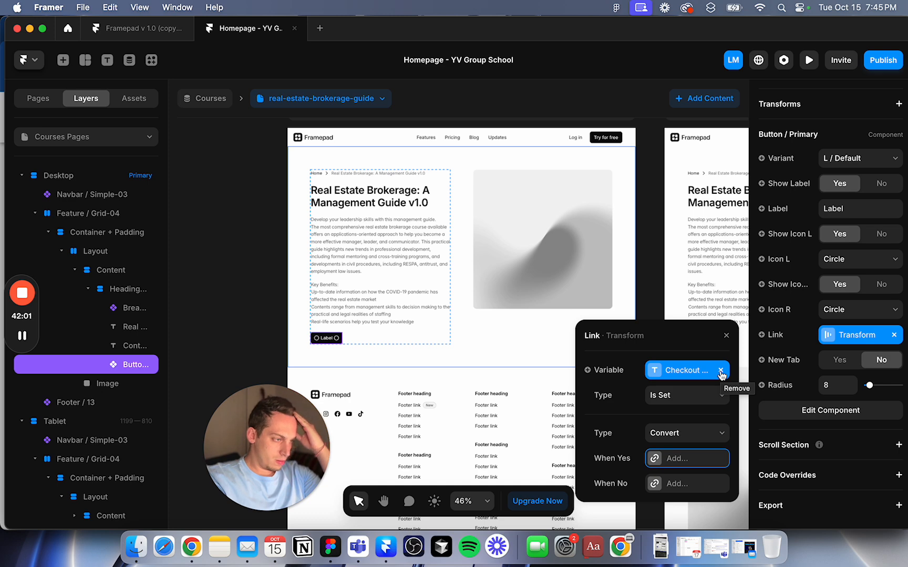
left_click(726, 337)
left_click_drag(261, 427, 171, 423)
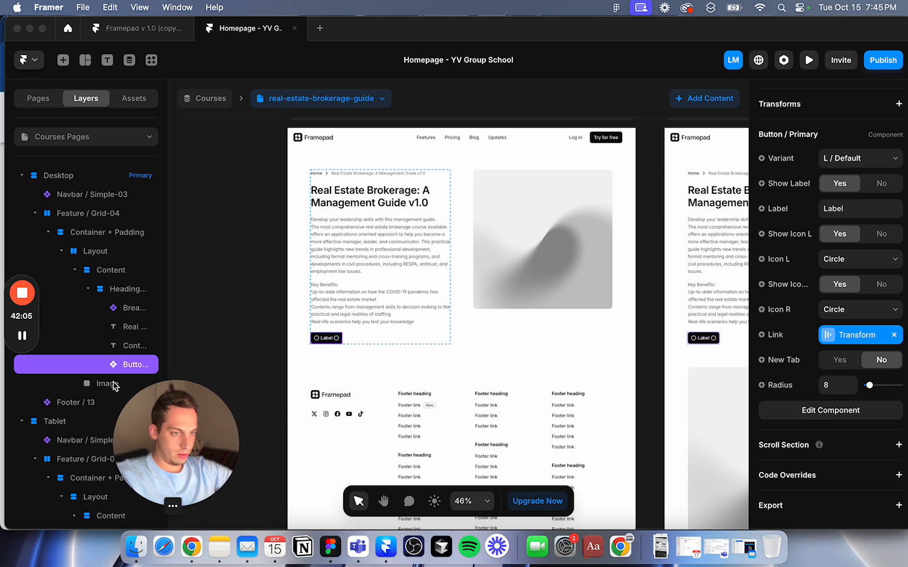
left_click(27, 340)
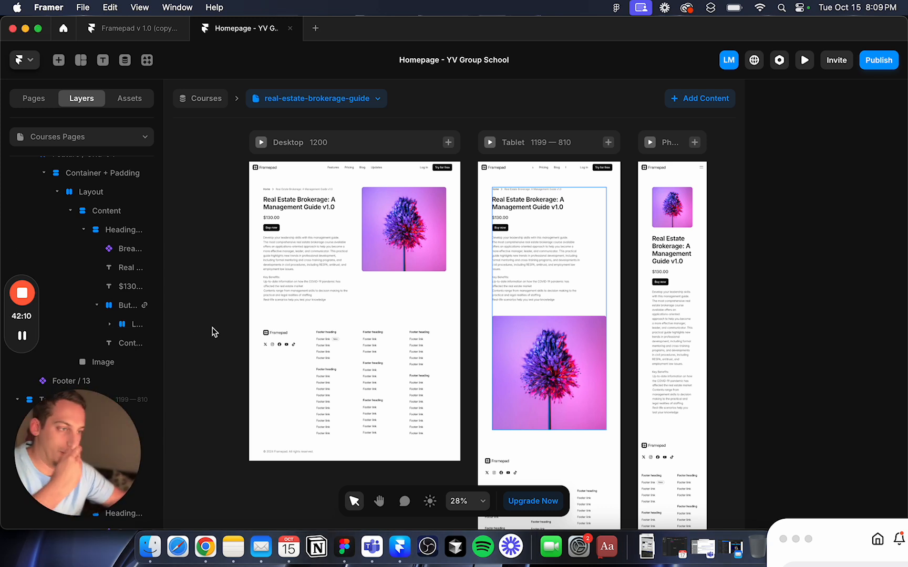
Step: Open the Real Estate Brokerage: A Management Guide v1.0 item in the Courses collection and examine its Checkout Link and Link fields
left_click(271, 228)
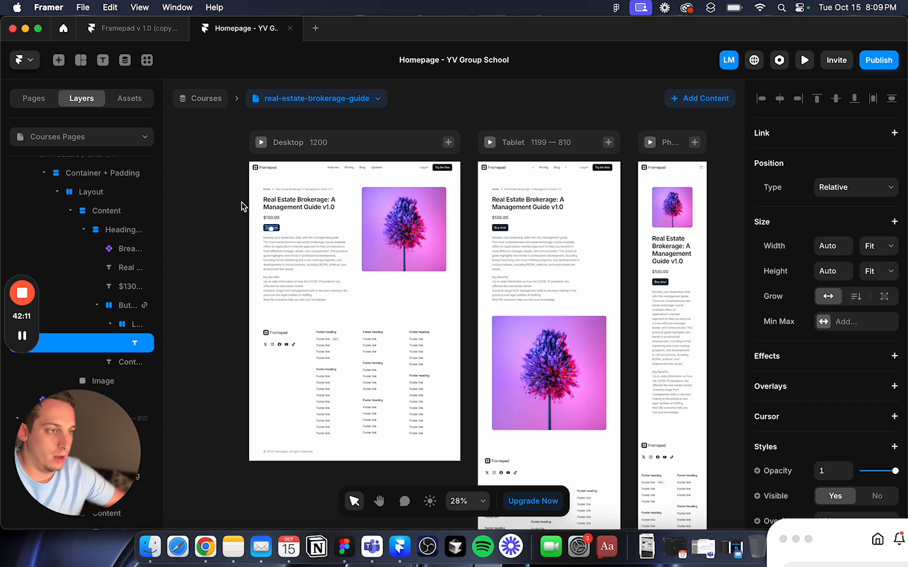
left_click(209, 100)
left_click(200, 138)
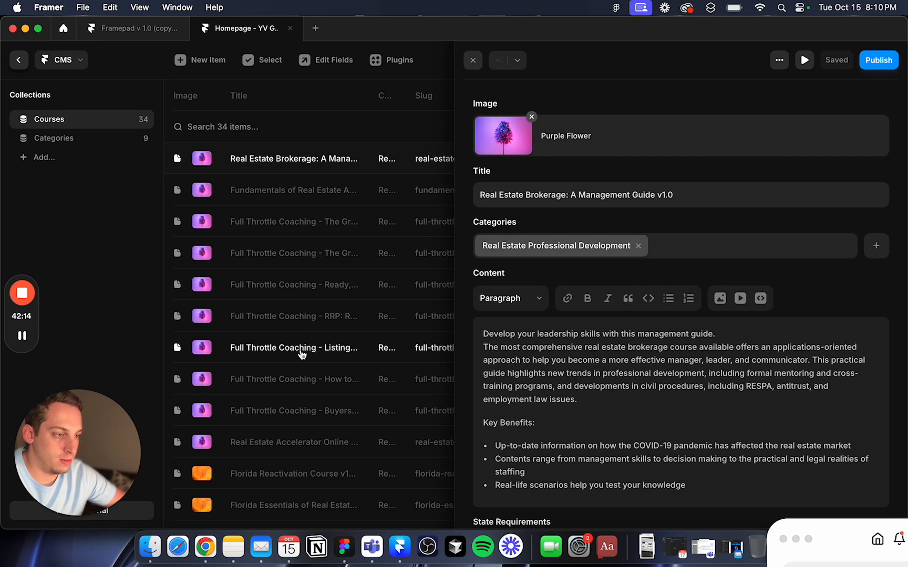
scroll(588, 294, "down", 5)
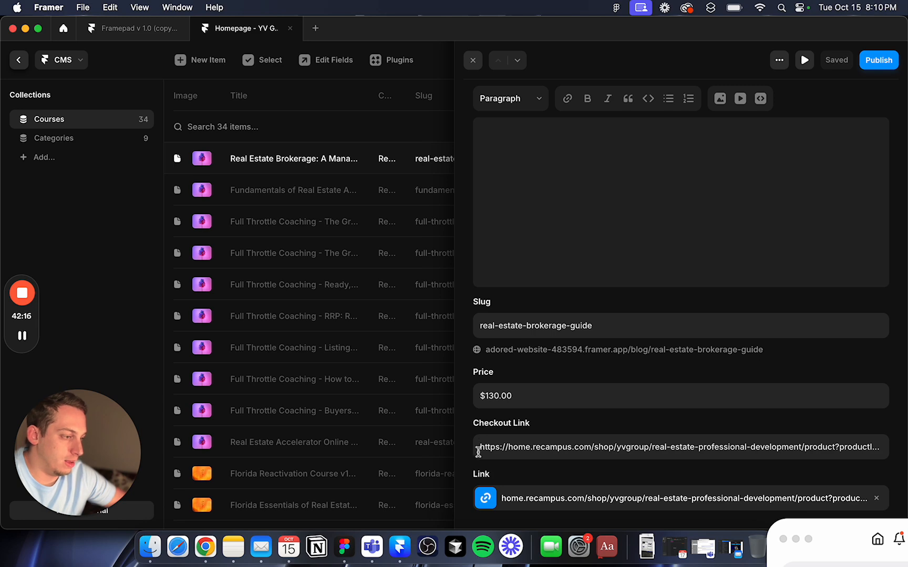
Step: Compare the Checkout Link and Link fields of the Courses collection, remove the Checkout Link field and close the open course item
left_click(328, 59)
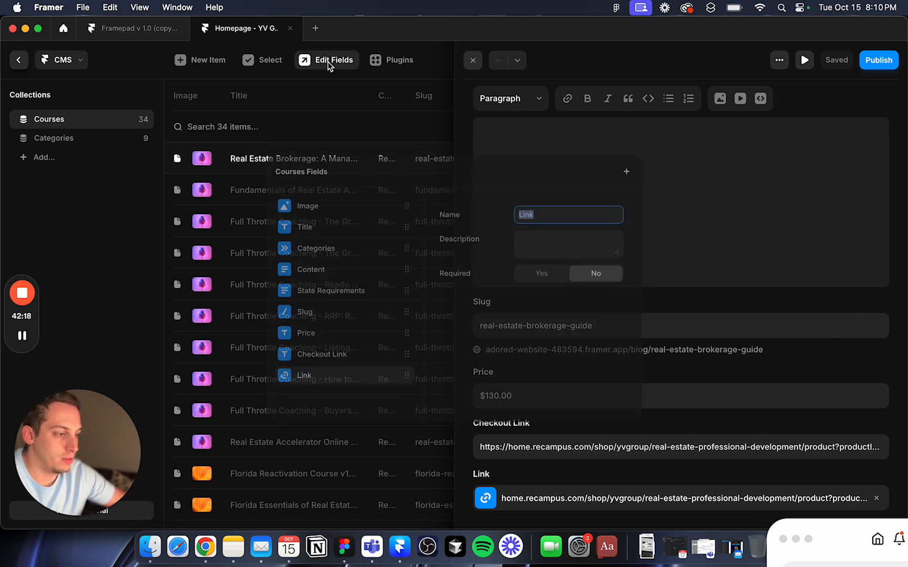
left_click(279, 357)
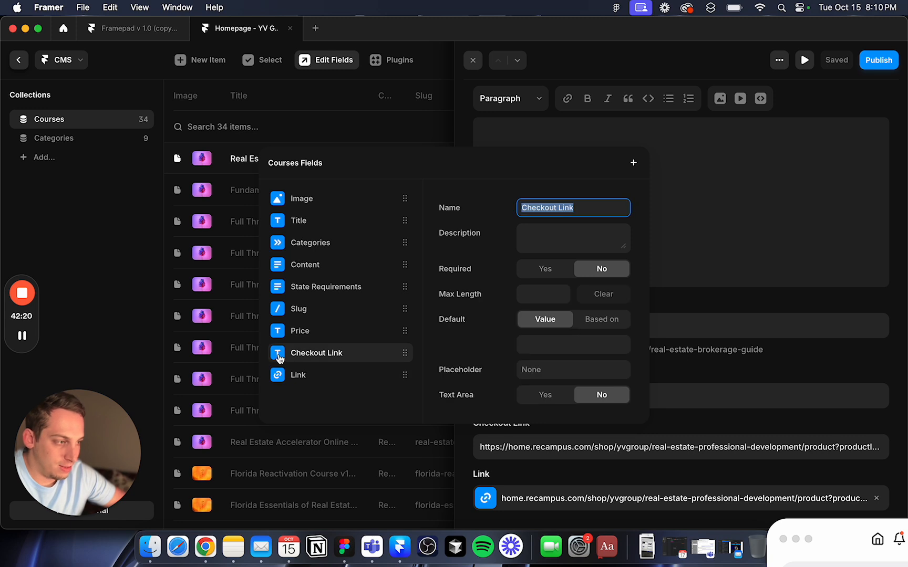
left_click(297, 374)
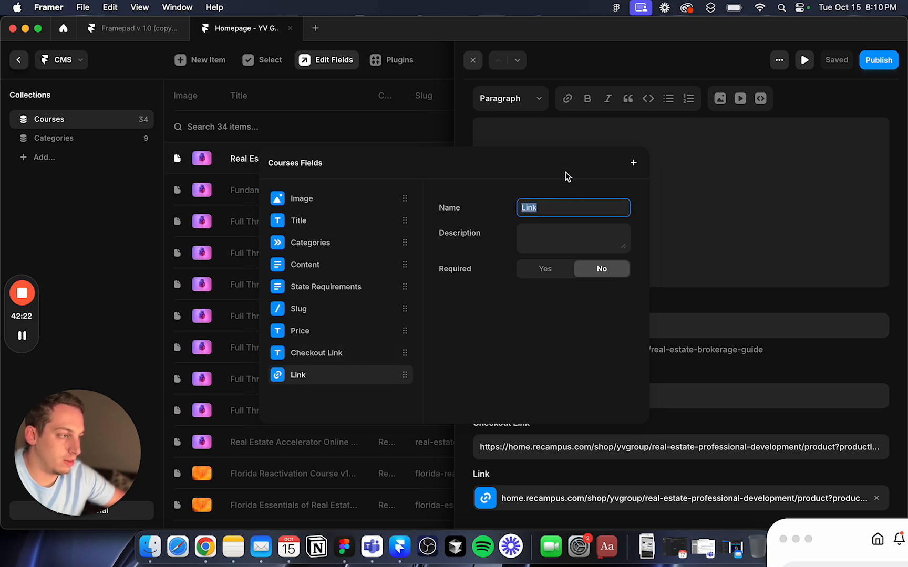
left_click(633, 163)
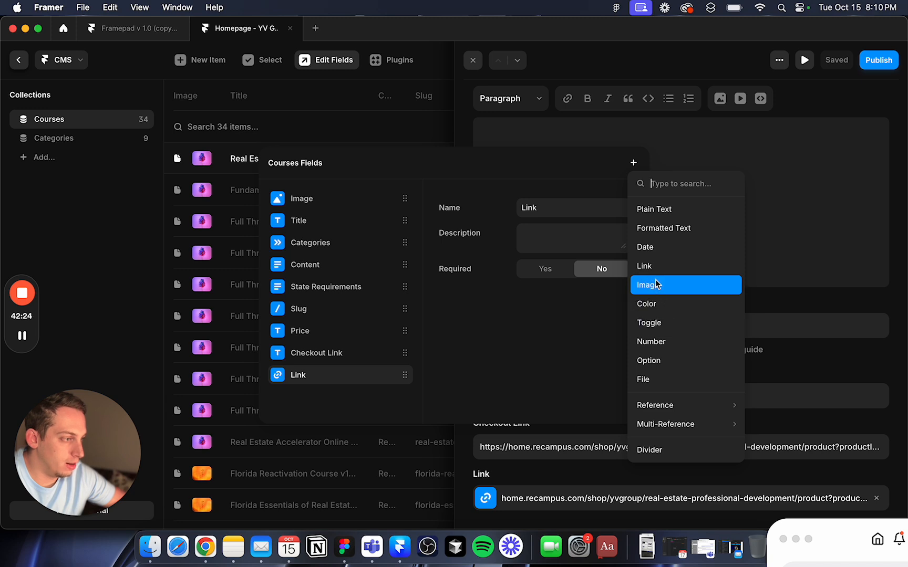
left_click(492, 161)
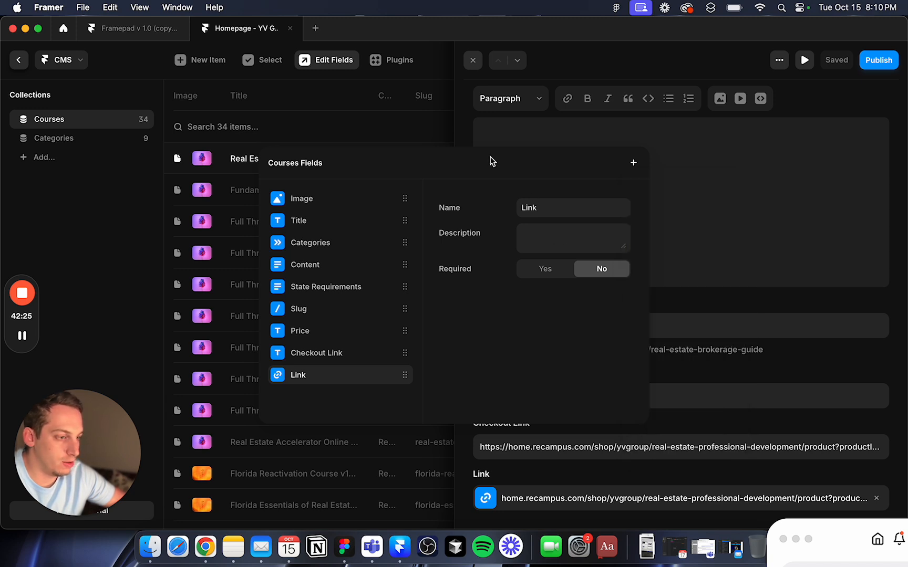
left_click(408, 352)
right_click(385, 358)
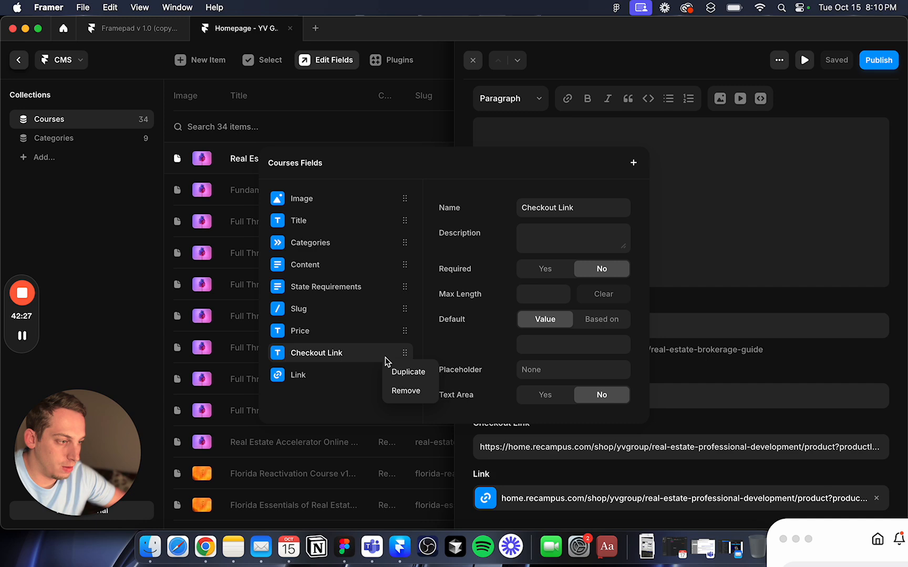
left_click(409, 397)
left_click(676, 157)
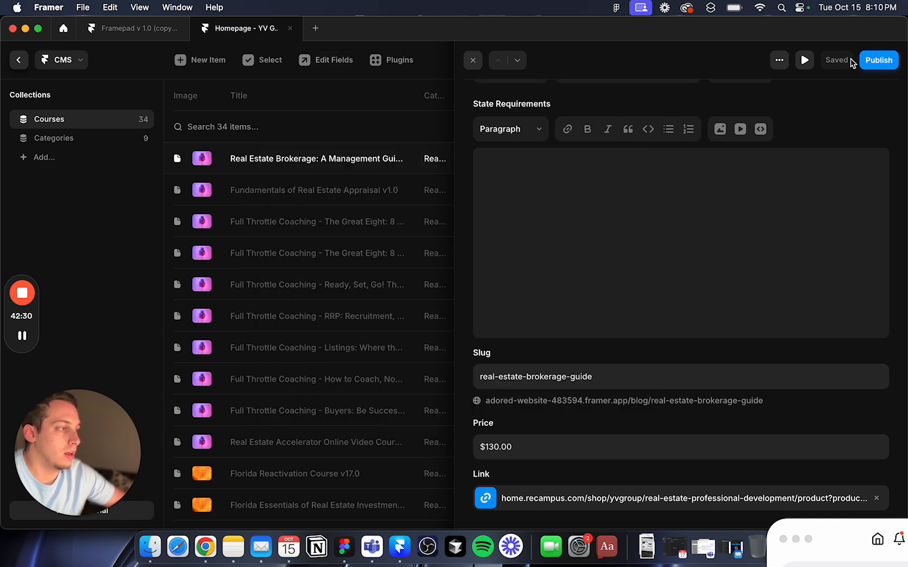
left_click(472, 60)
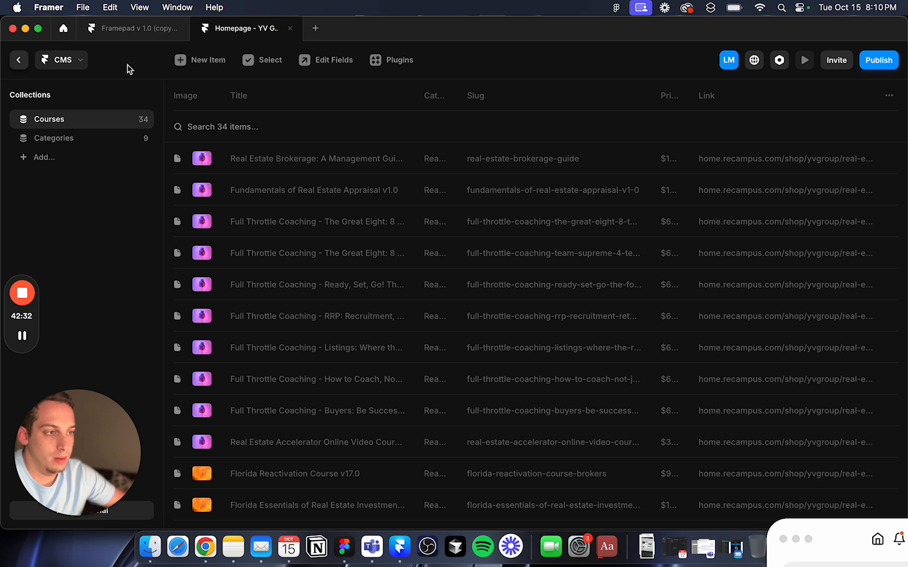
Step: Return to the design canvas, review the course detail page across breakpoints and open the Home page
left_click(26, 60)
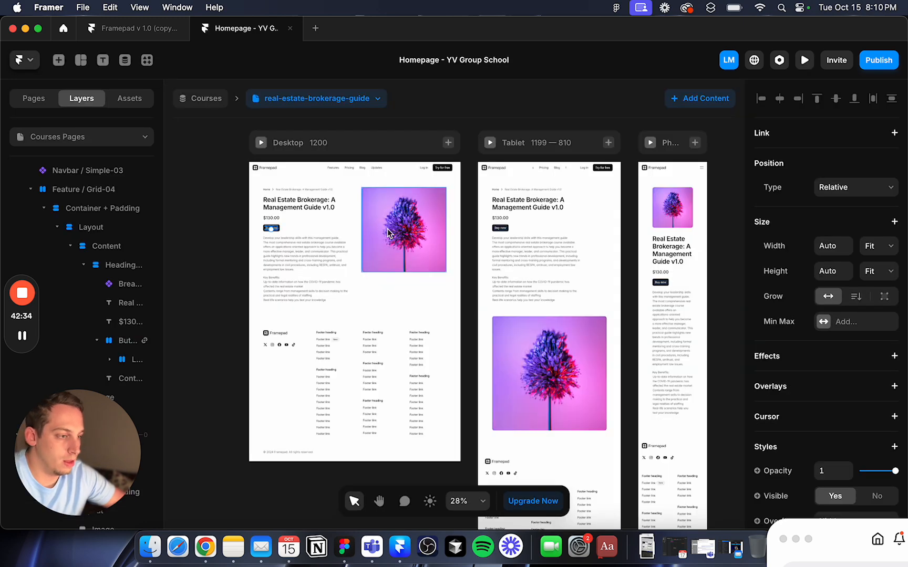
scroll(271, 227, "up", 5)
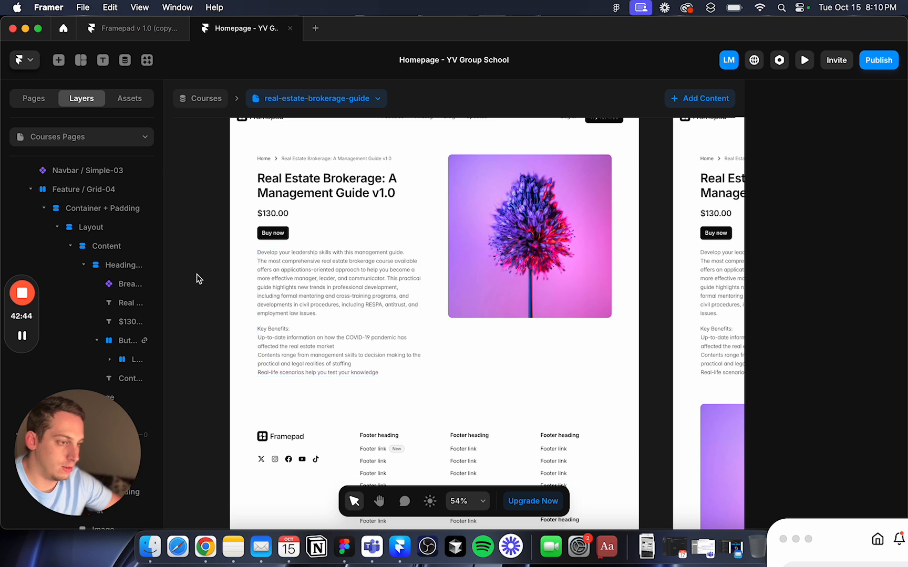
scroll(196, 279, "down", 3)
left_click(427, 233)
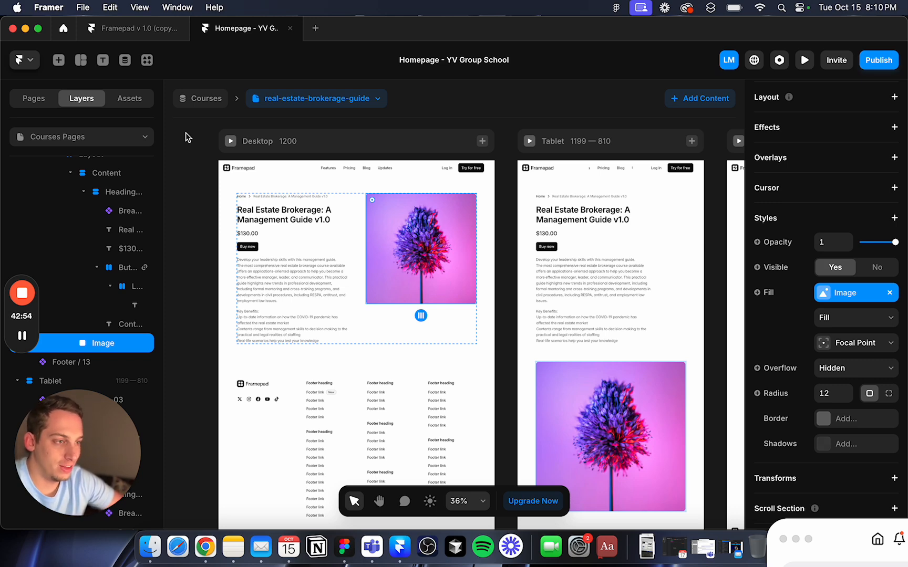
left_click(40, 101)
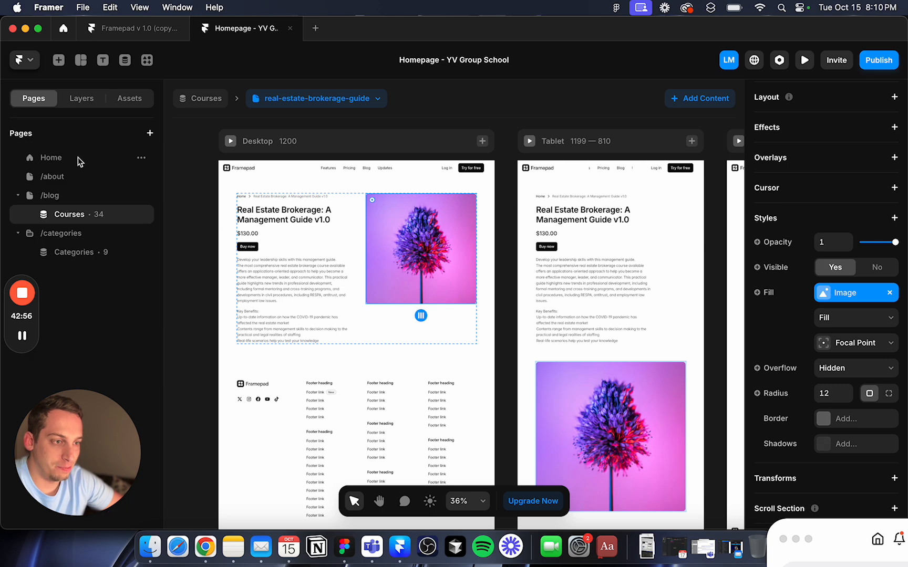
left_click(77, 157)
scroll(218, 260, "down", 5)
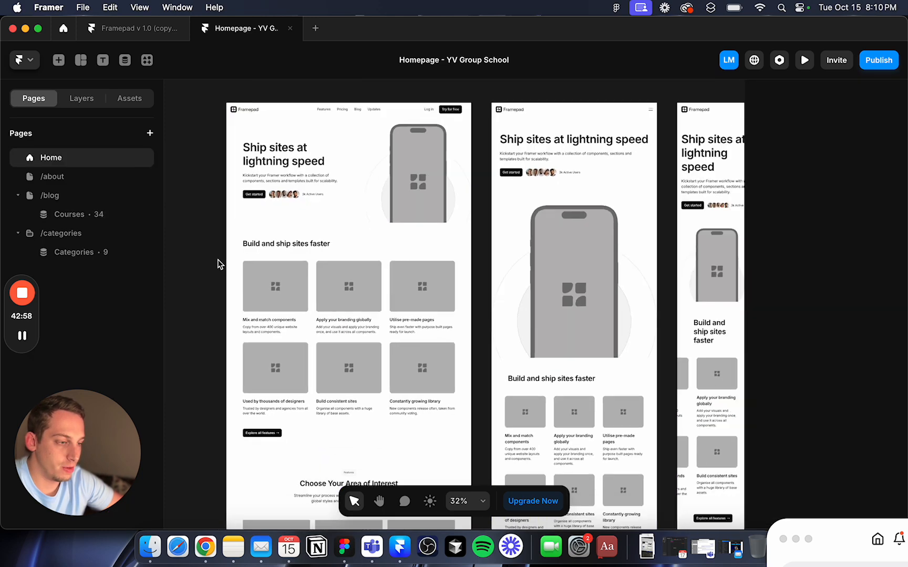
scroll(274, 421, "down", 3)
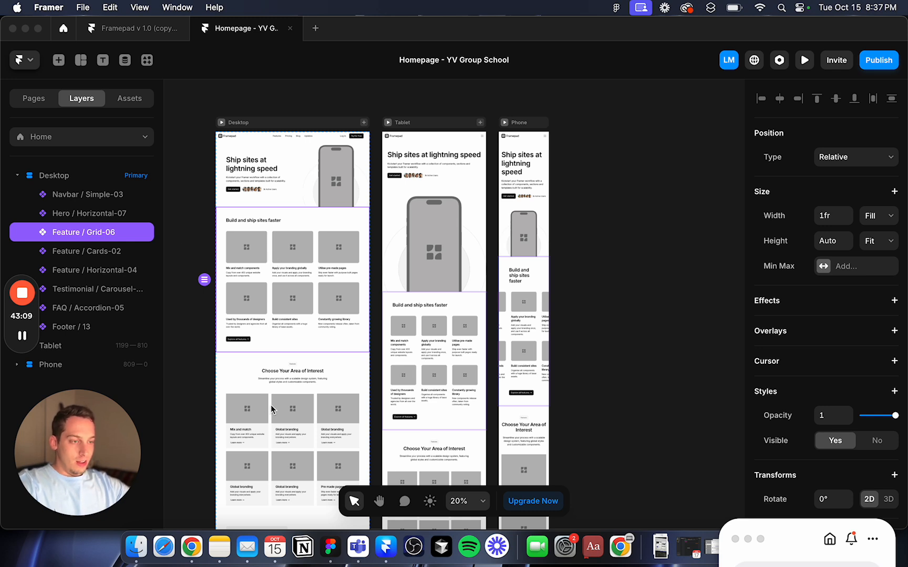
left_click(735, 540)
left_click(509, 548)
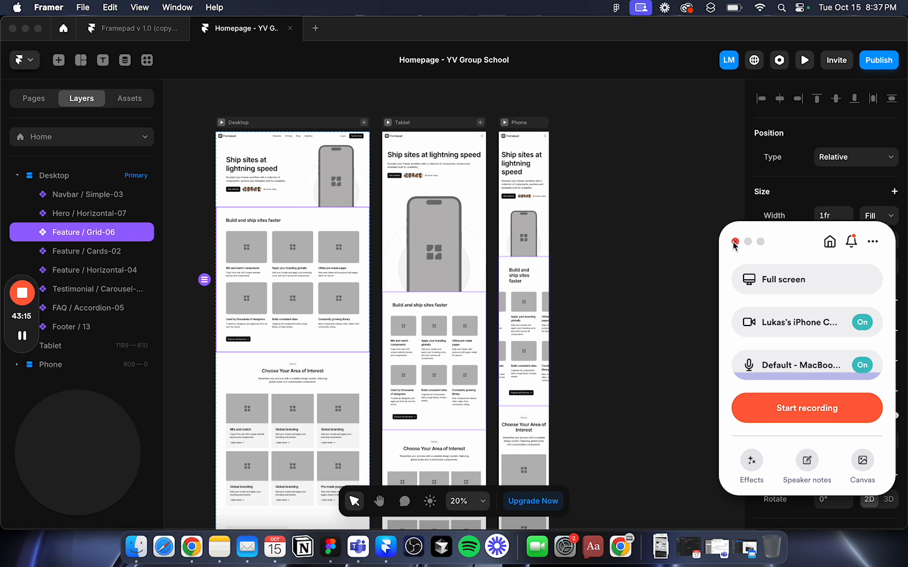
left_click(616, 174)
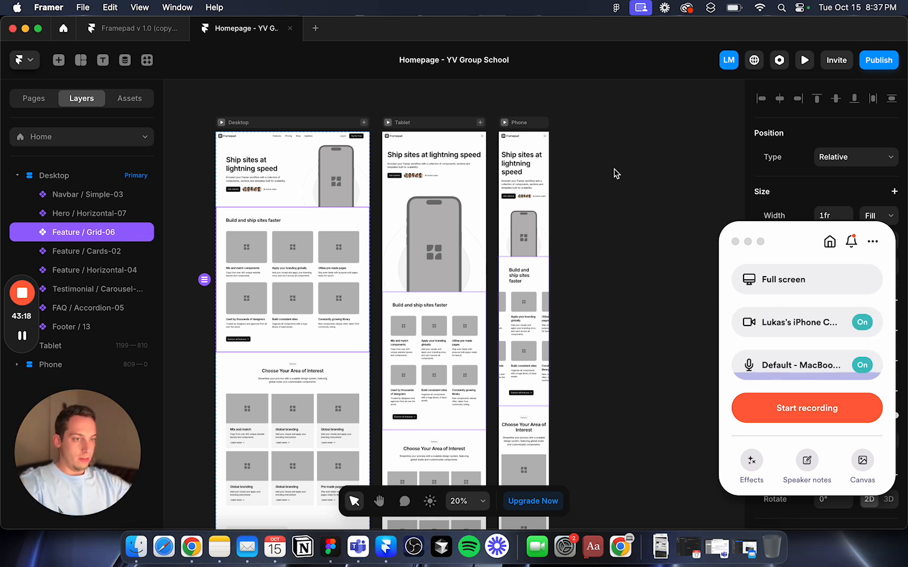
left_click(749, 246)
left_click(761, 241)
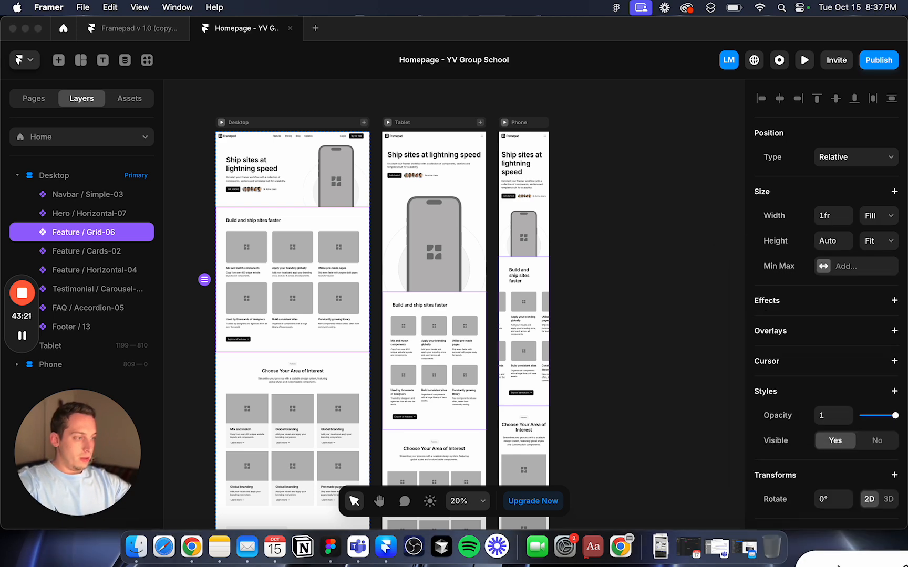
Step: Detach the Feature / Grid-06 instance in the Home page's Desktop layout
left_click(183, 209)
left_click(306, 270)
right_click(306, 270)
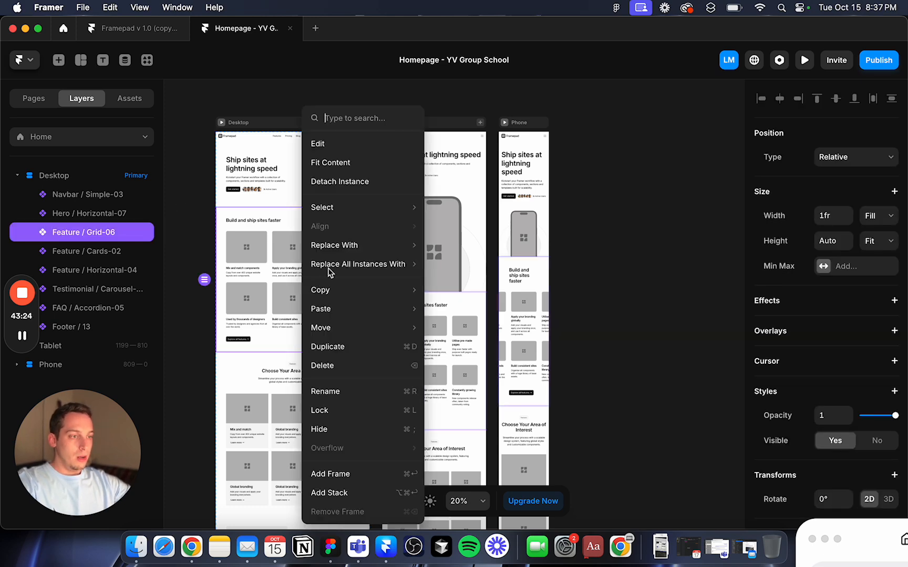
left_click(344, 182)
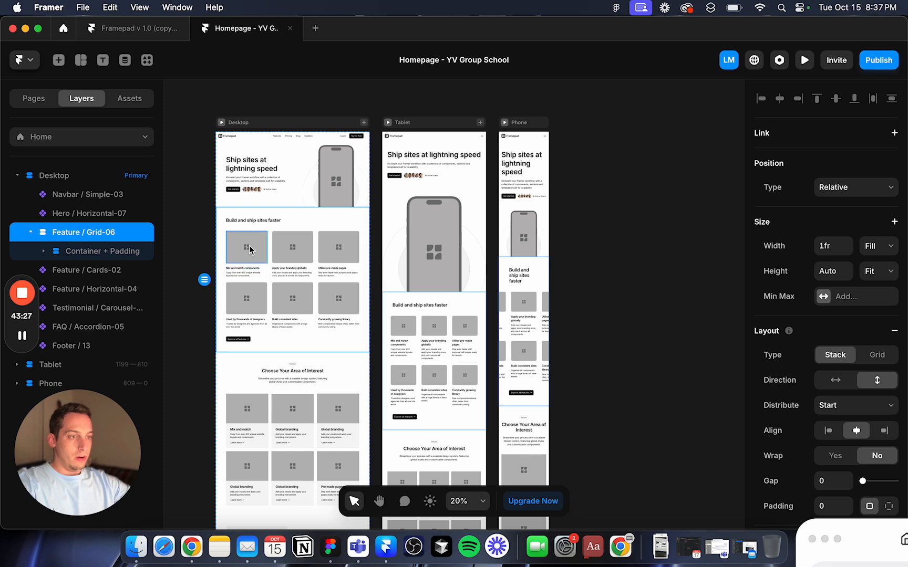
Step: Open the Categories detail page and select the "Build and ship sites faster" heading above its course list
scroll(249, 246, "up", 5)
scroll(249, 245, "left", 1)
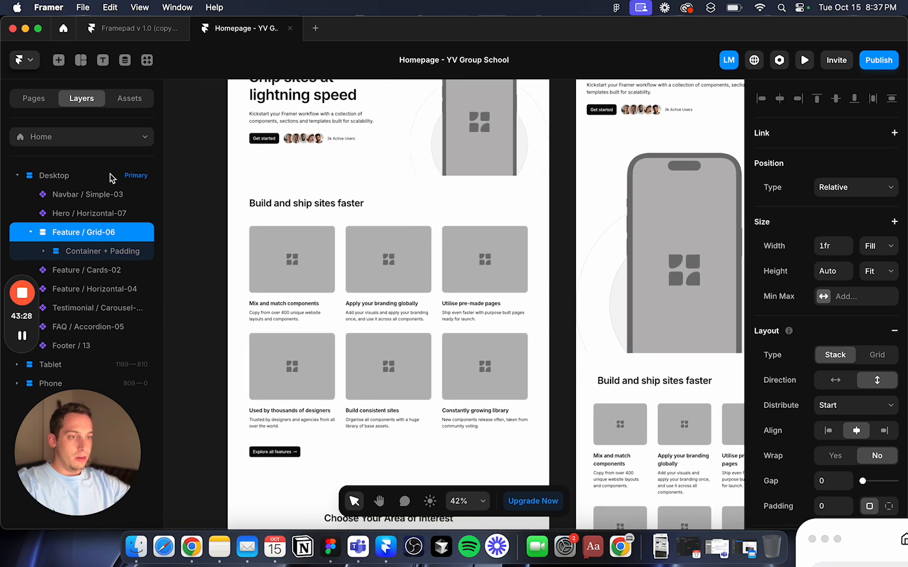
left_click(41, 103)
left_click(92, 256)
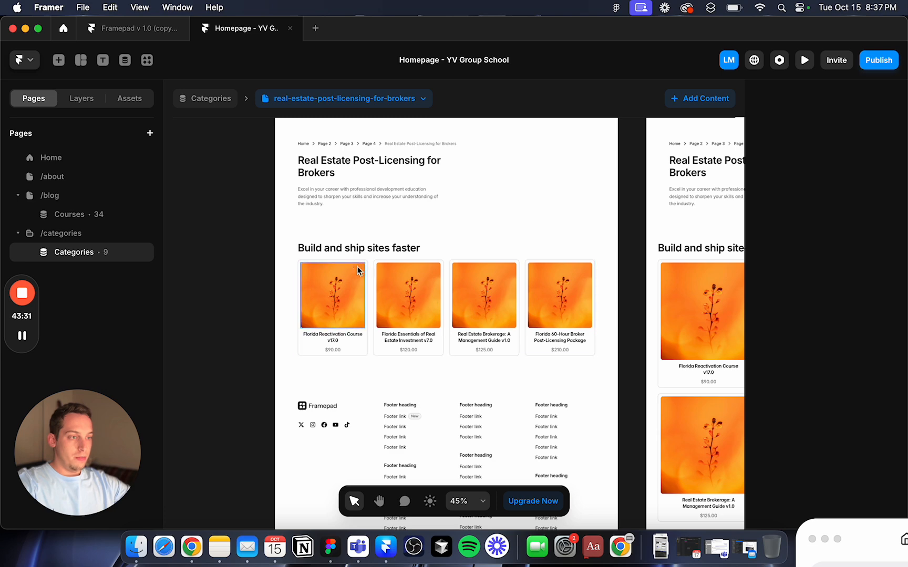
left_click(368, 280)
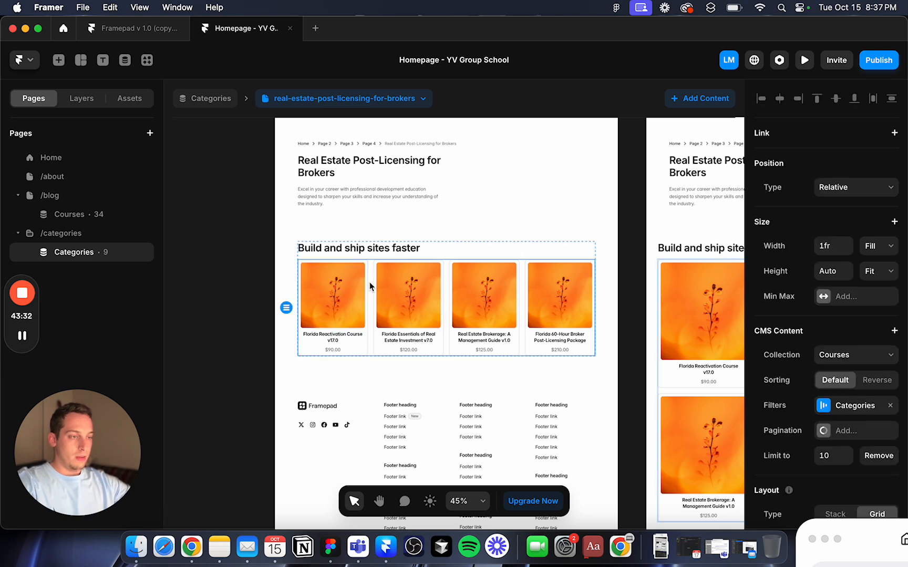
left_click(345, 253)
Step: Copy the Layout stack holding the heading and Courses list inside the Categories page's Feature / Grid-06 section
left_click(81, 98)
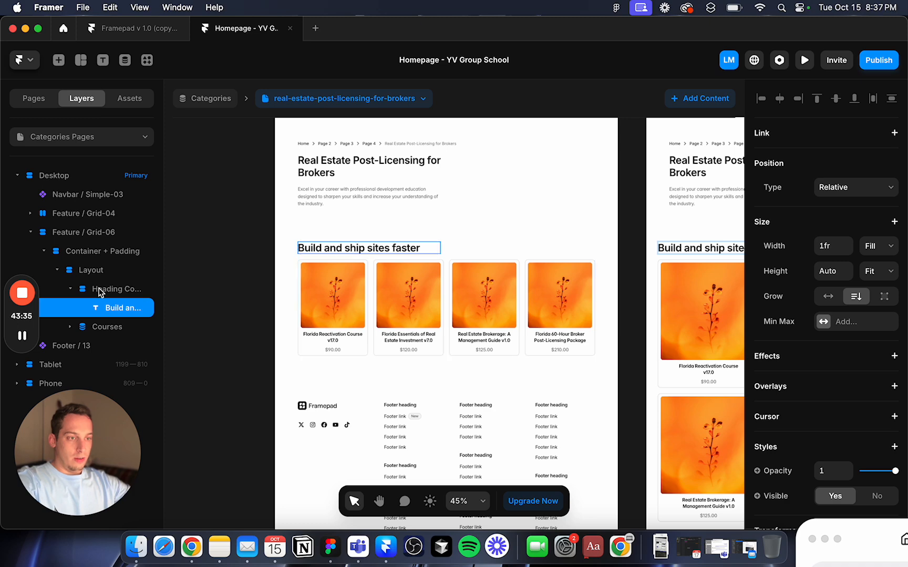
left_click(100, 290)
left_click(57, 270)
left_click(53, 253)
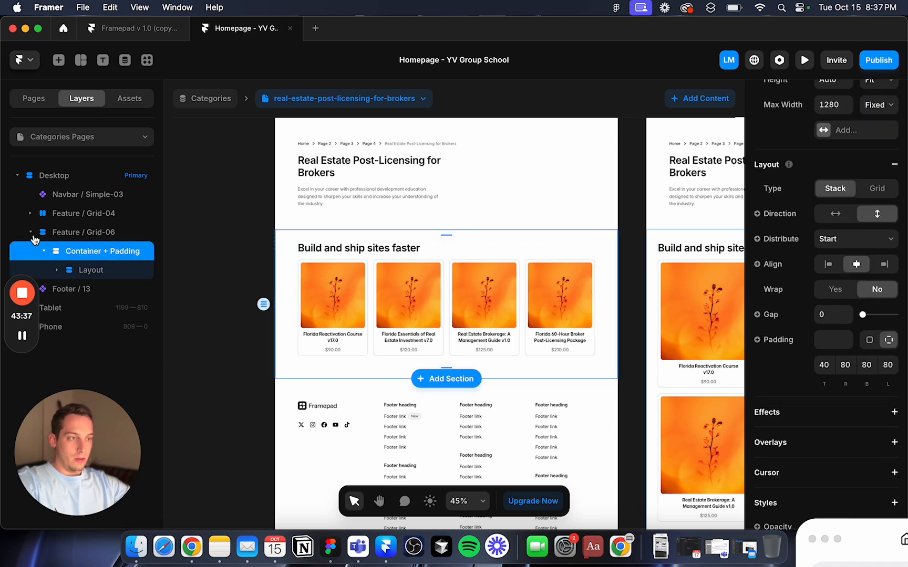
left_click(31, 232)
left_click(38, 232)
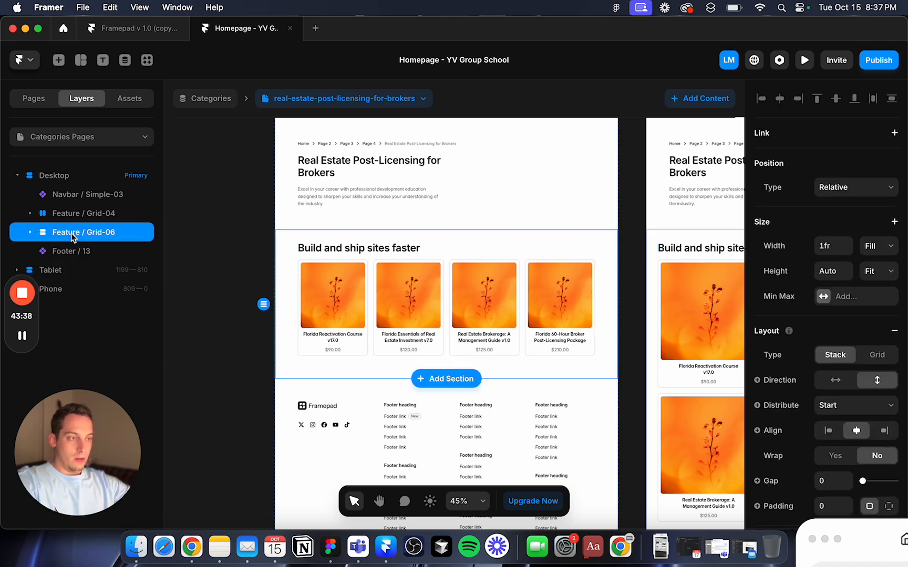
left_click(205, 97)
left_click(231, 275)
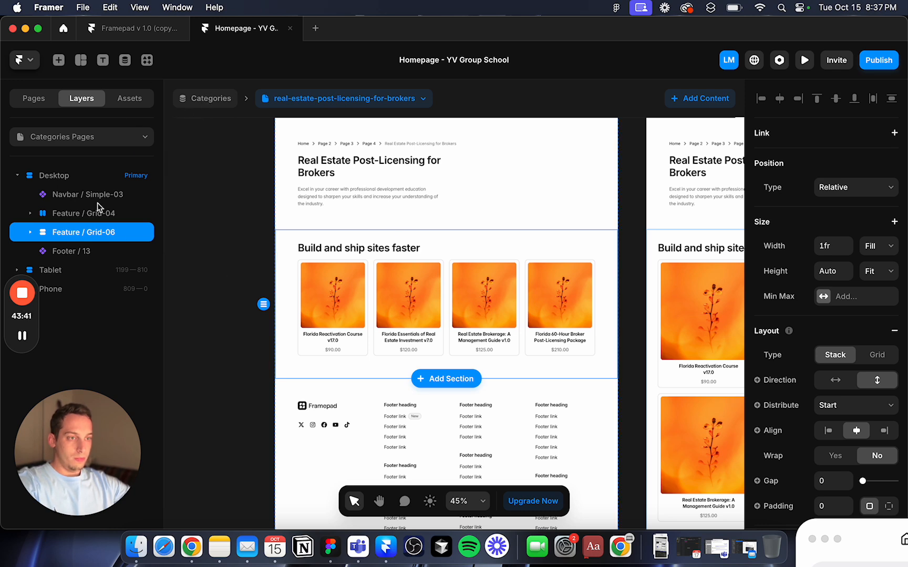
left_click(31, 232)
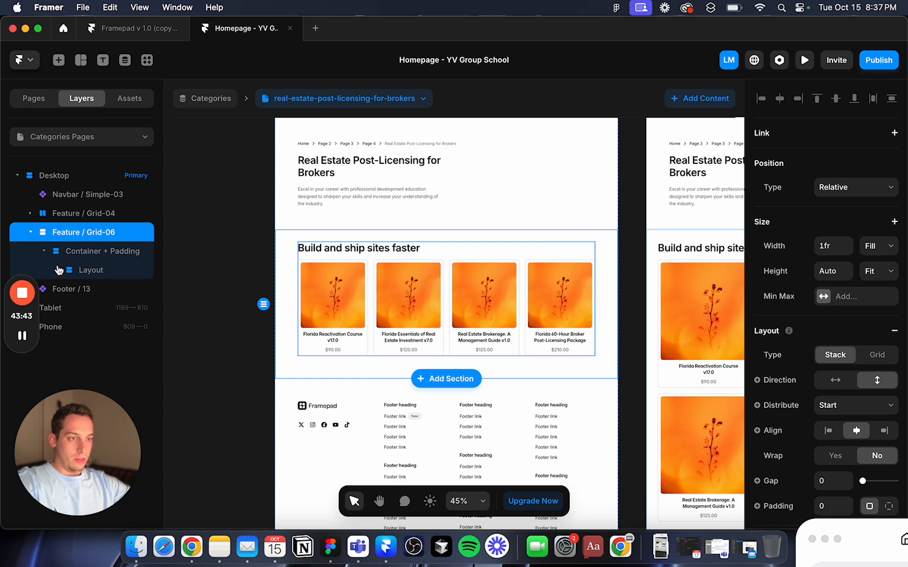
left_click(92, 277)
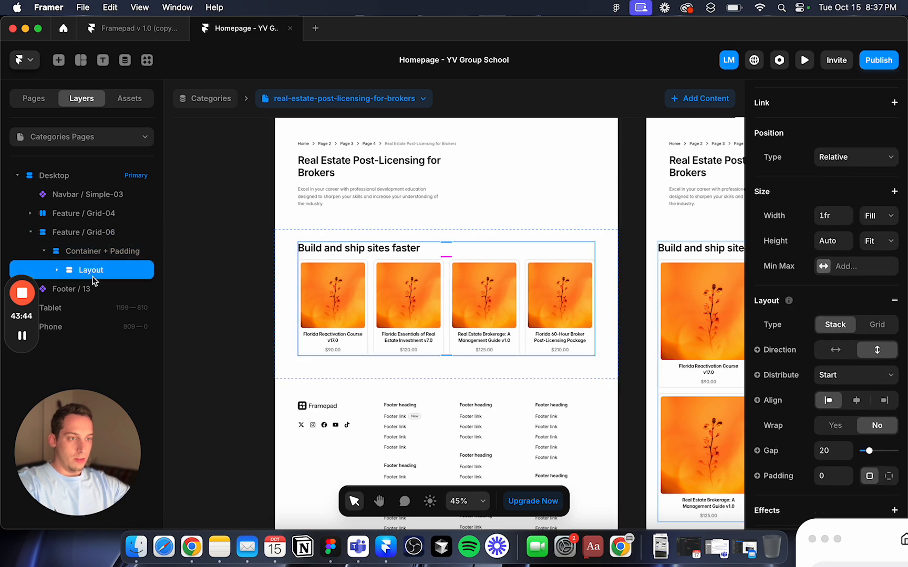
Step: Paste the copied Layout into the Container + Padding of Home's Feature / Grid-06 section and move it above the original Layout
left_click(34, 100)
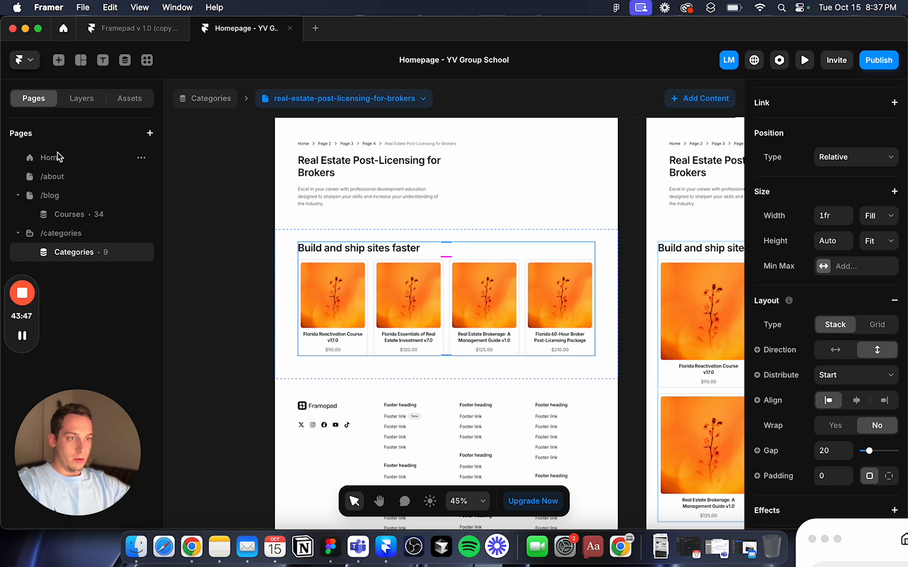
left_click(58, 156)
left_click(292, 263)
left_click(336, 313)
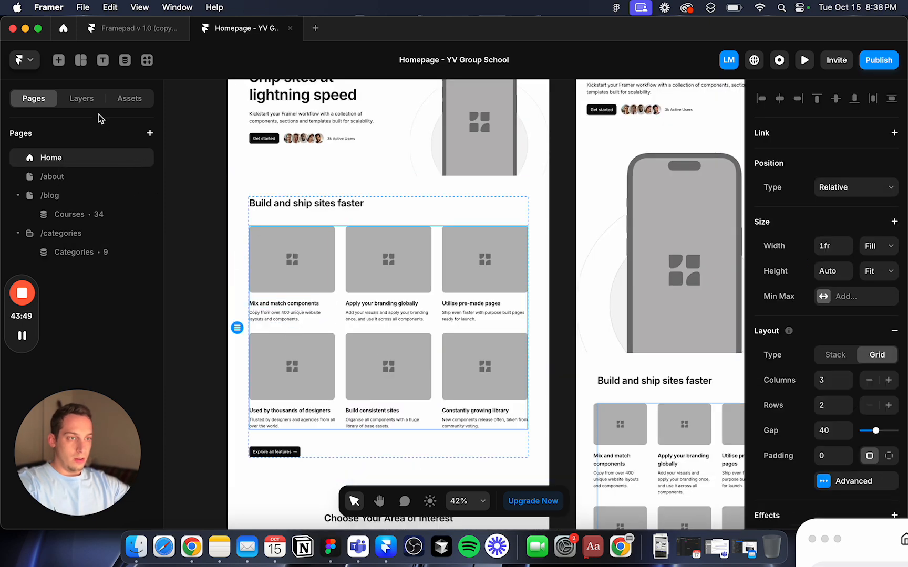
left_click(80, 99)
left_click(76, 272)
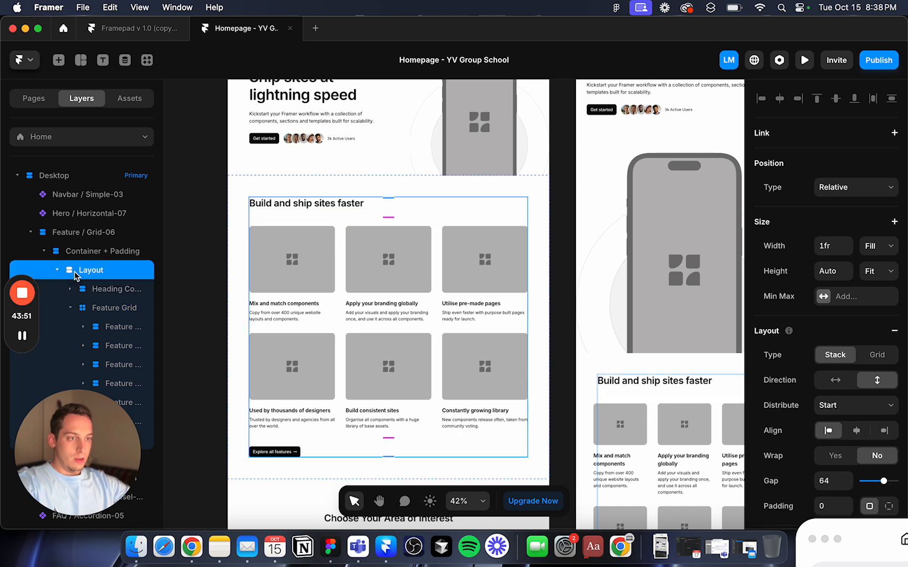
left_click(58, 270)
key("cmd+v")
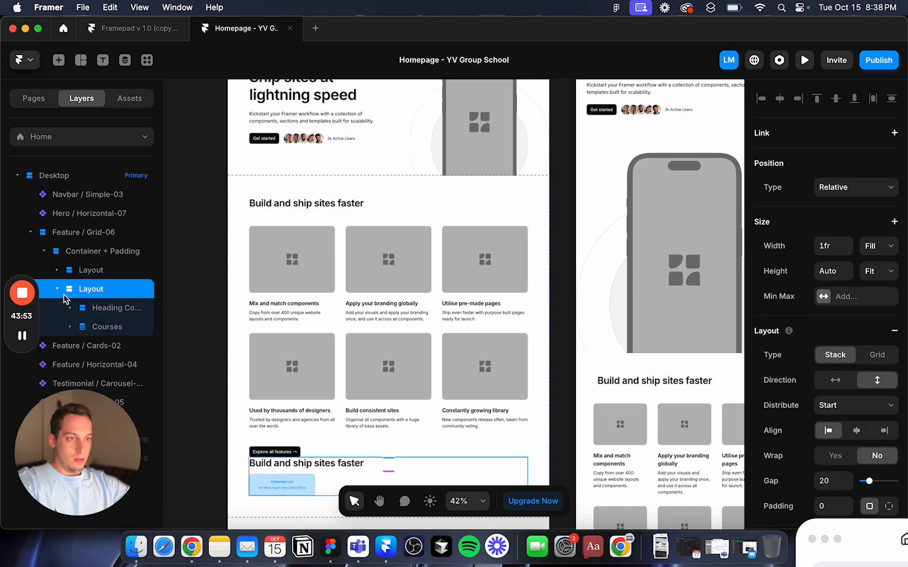
left_click_drag(63, 299, 71, 267)
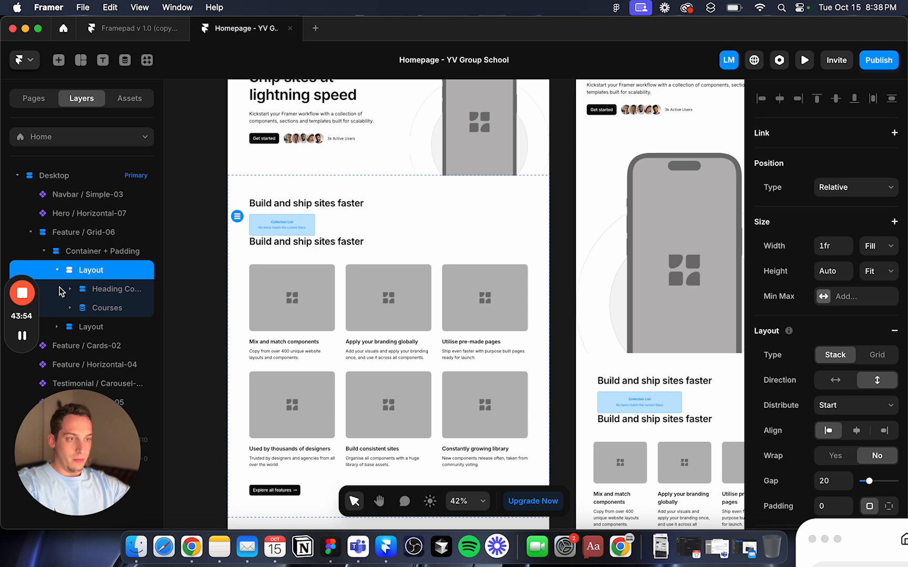
Step: Remove the Categories filter from the Courses collection list in Home's pasted Layout
left_click(57, 327)
left_click(84, 327)
left_click(277, 221)
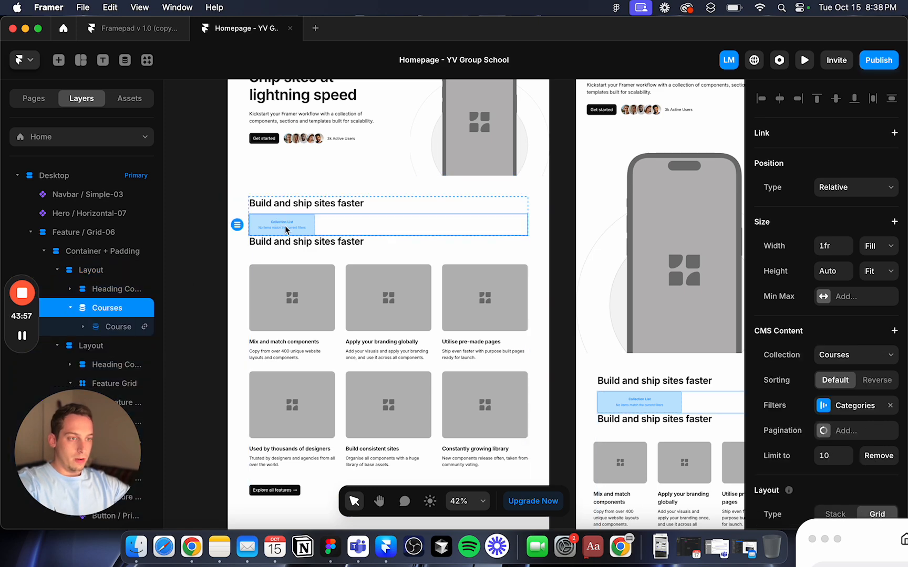
left_click(825, 405)
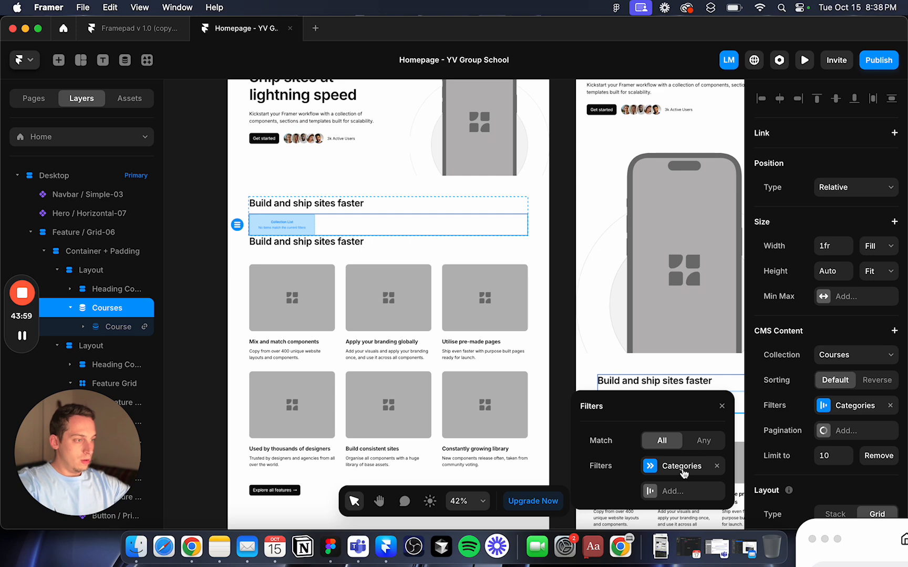
left_click(717, 466)
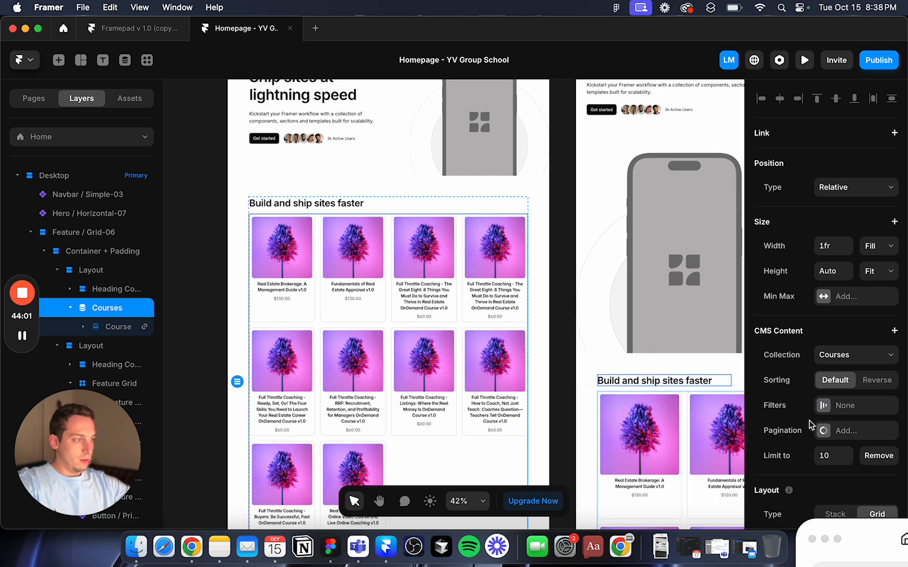
Step: Switch the collection list's CMS source from Courses to Categories
left_click(840, 354)
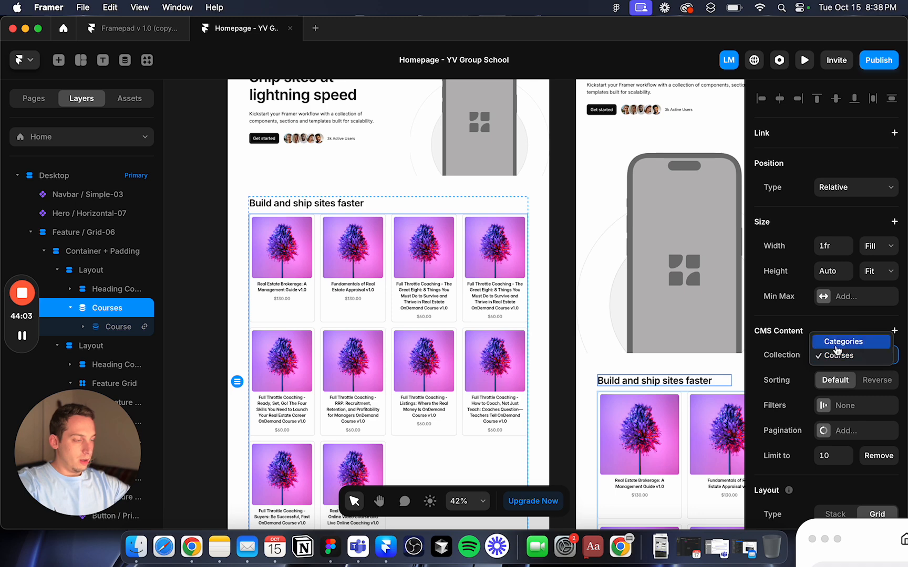
left_click(838, 341)
scroll(470, 313, "down", 5)
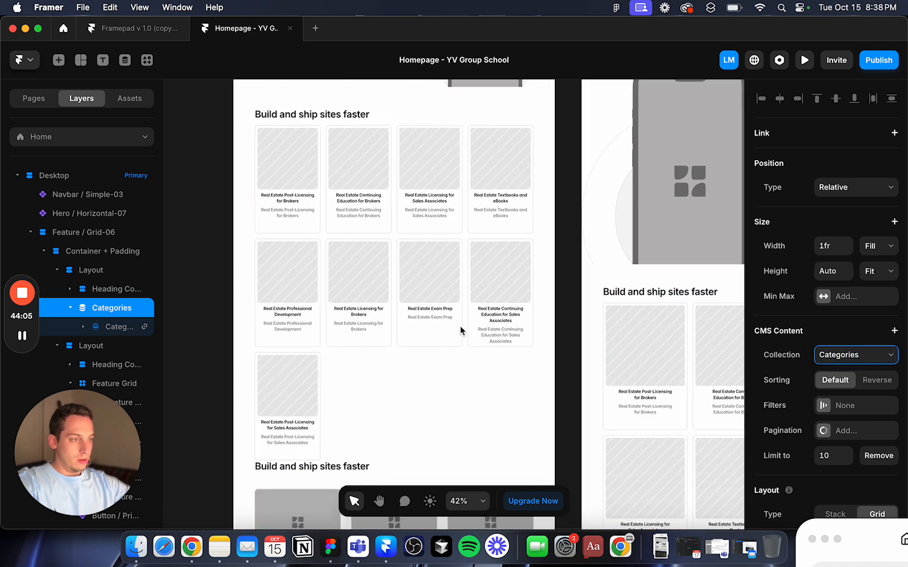
scroll(410, 349, "down", 3)
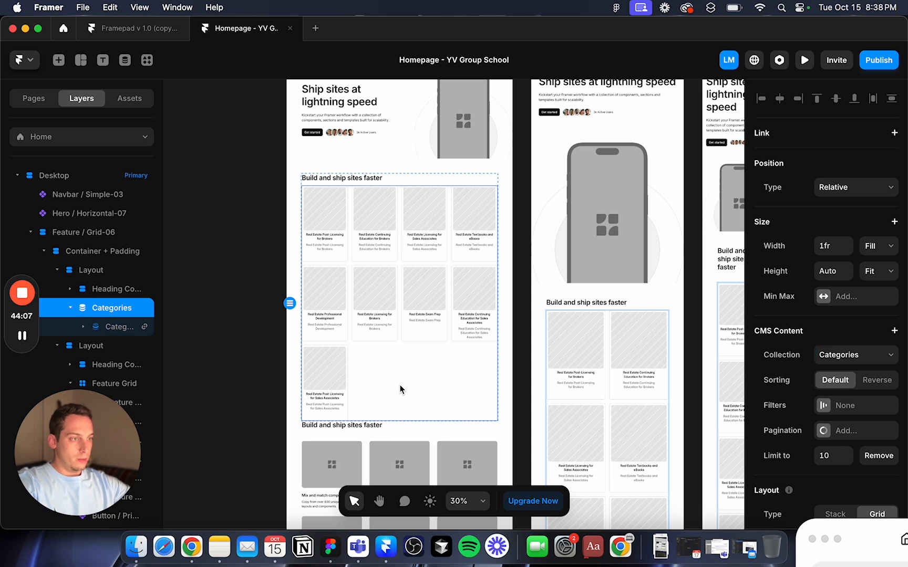
Step: Set the Categories list's grid to 3 columns in the Desktop layout
scroll(870, 415, "down", 4)
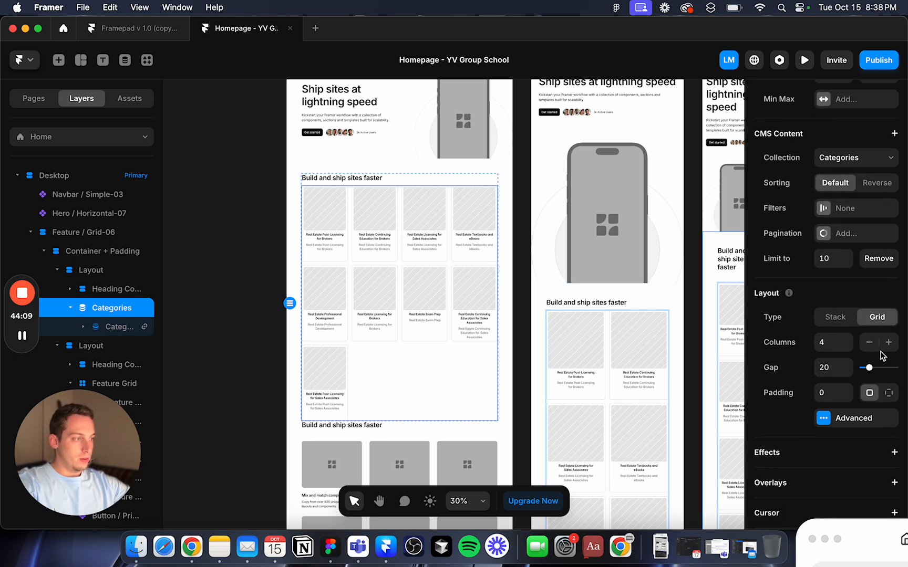
left_click(869, 343)
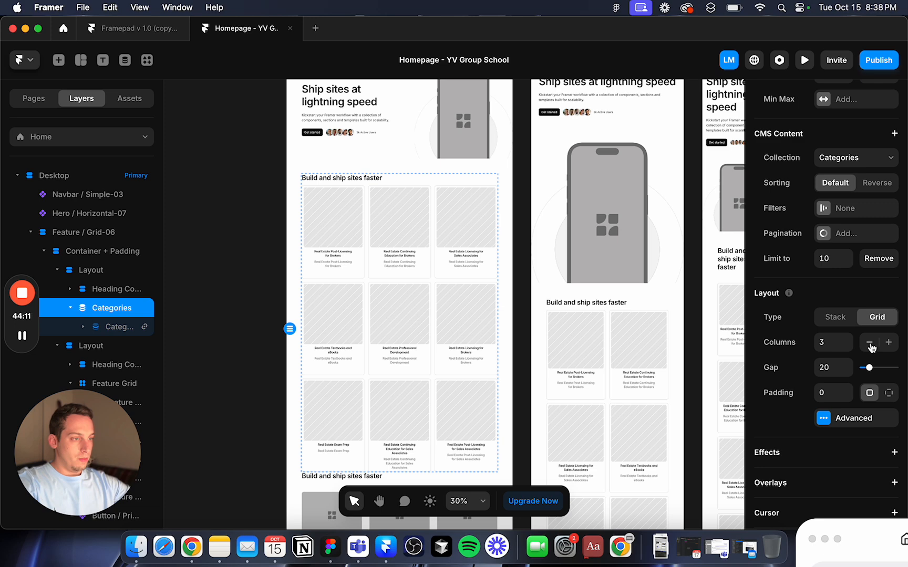
left_click(869, 343)
left_click(888, 344)
left_click(253, 307)
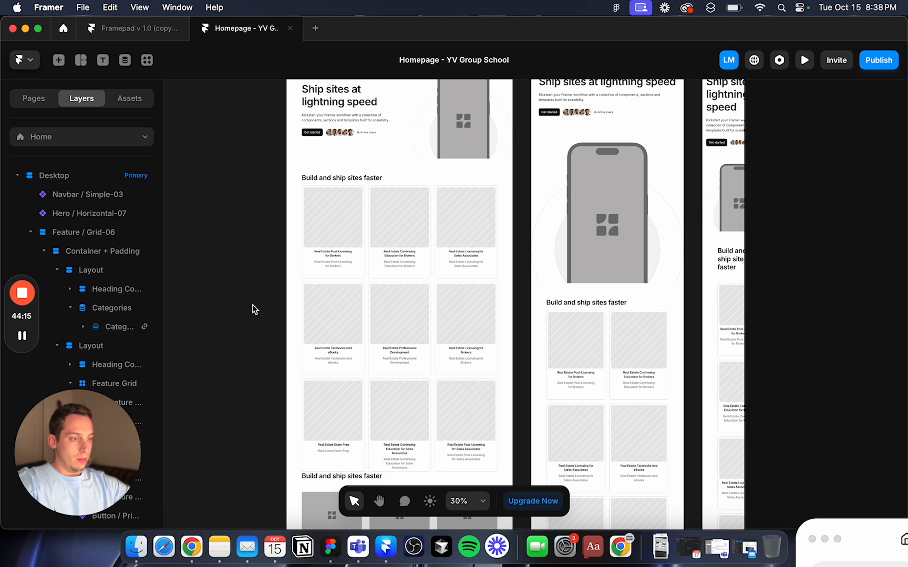
scroll(284, 360, "down", 2)
Step: Delete the original Layout with the placeholder feature grid from Home's Feature / Grid-06 section
left_click(317, 406)
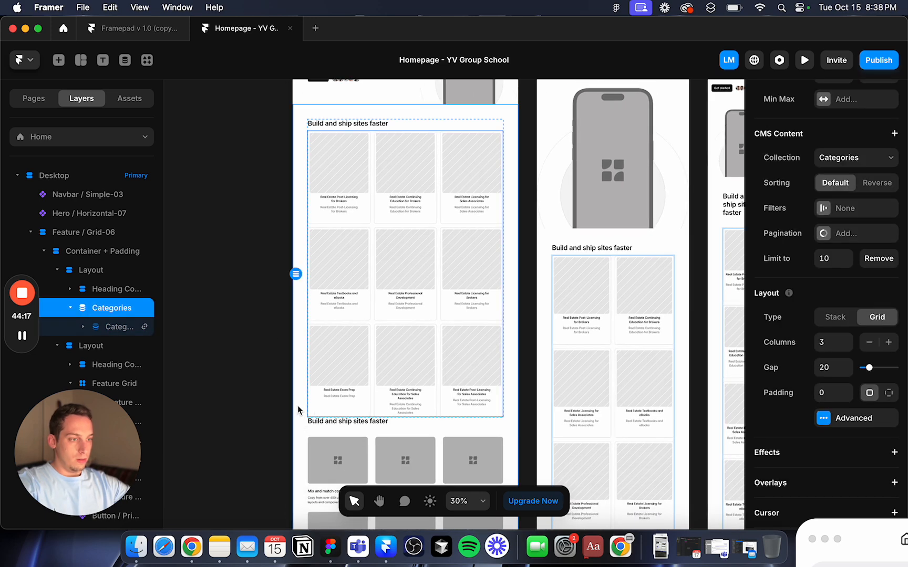
left_click(76, 235)
scroll(332, 326, "down", 3)
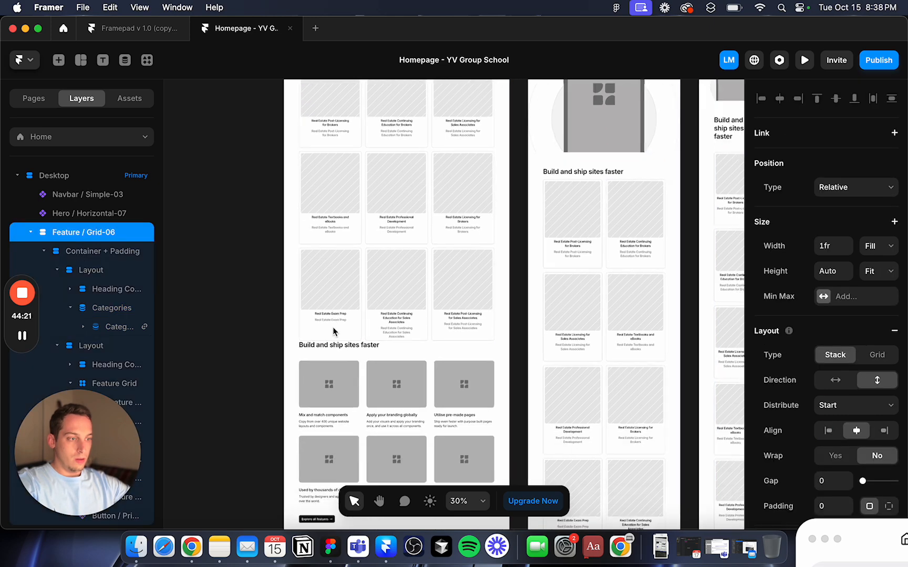
scroll(333, 331, "down", 5)
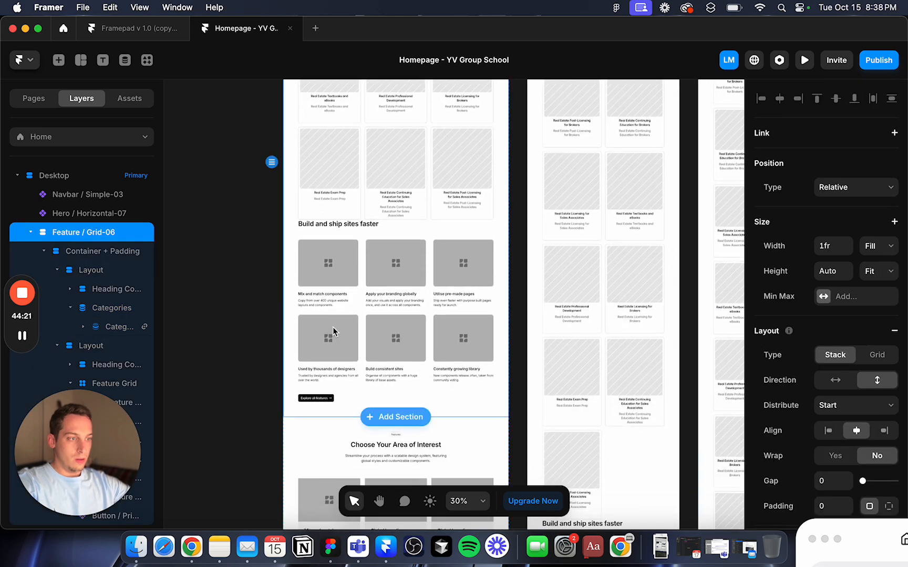
left_click(97, 347)
key("Delete")
scroll(269, 208, "up", 7)
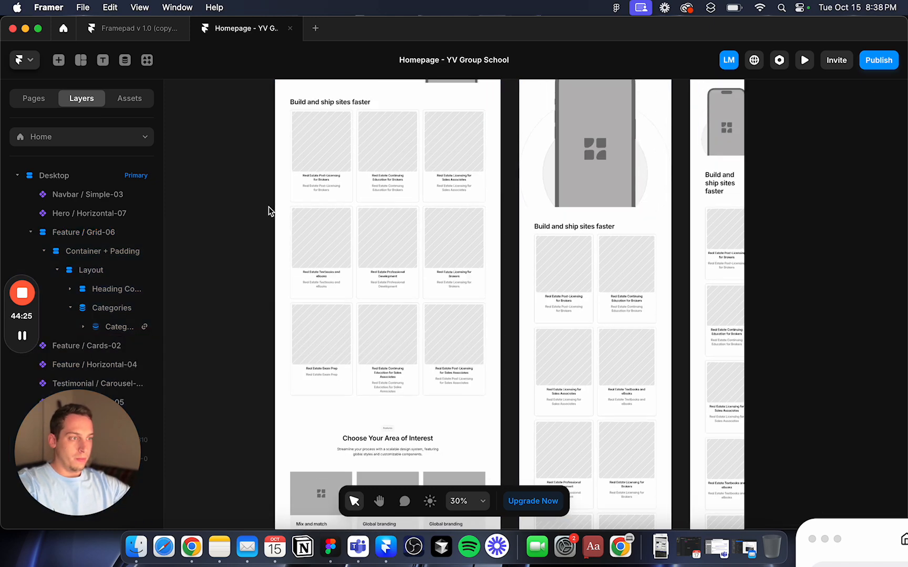
scroll(277, 263, "up", 5)
Step: Preview the Home page's Desktop layout and test the Real Estate Post-Licensing for Brokers card's link
left_click(370, 310)
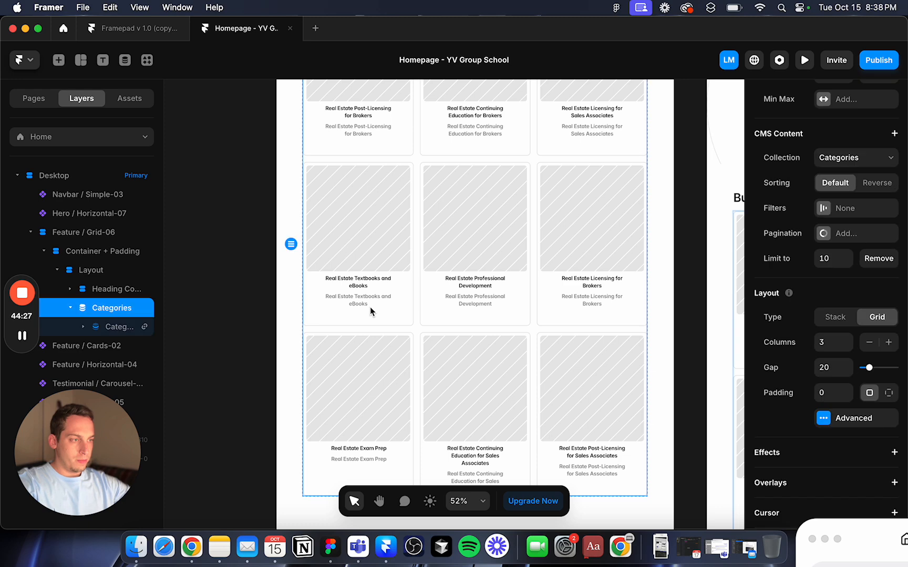
scroll(264, 317, "down", 8)
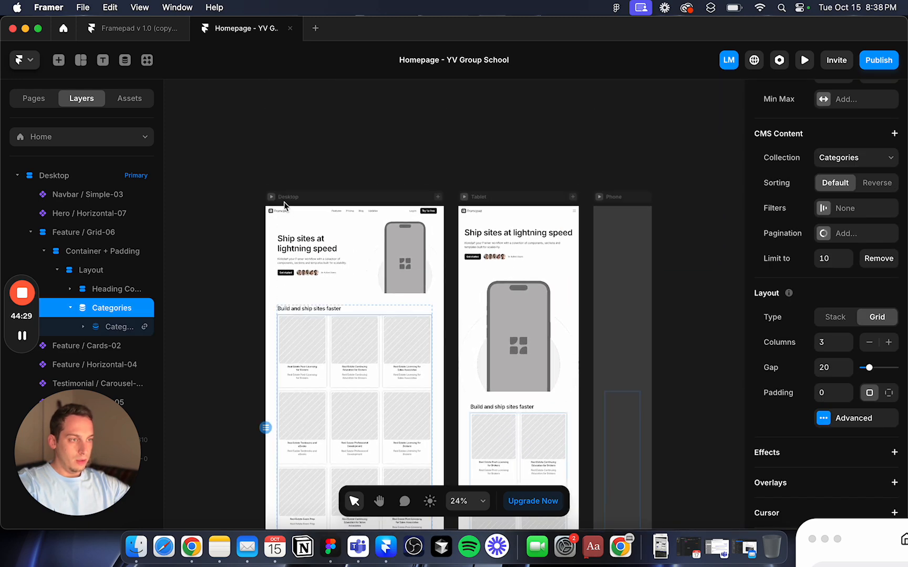
left_click(273, 196)
double_click(274, 197)
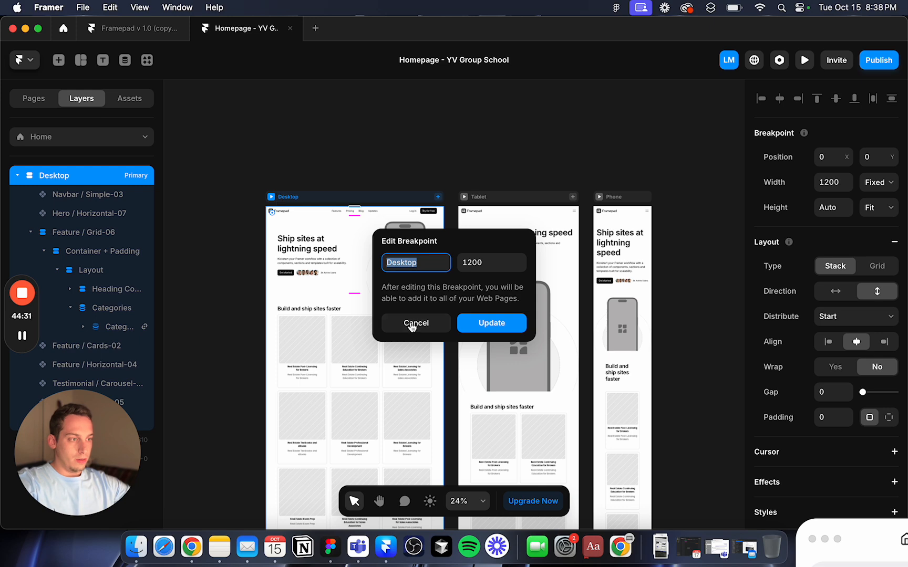
left_click(412, 324)
key("super+p")
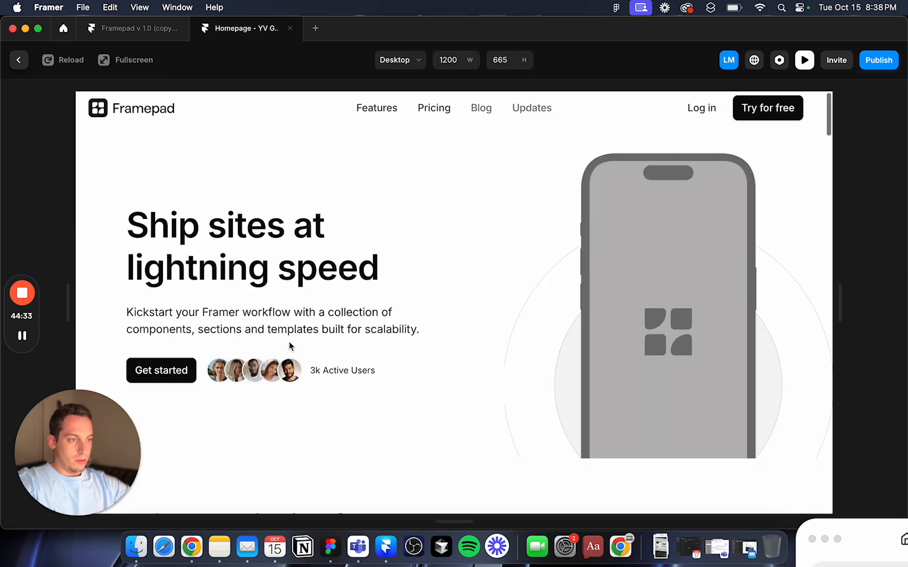
scroll(288, 341, "down", 5)
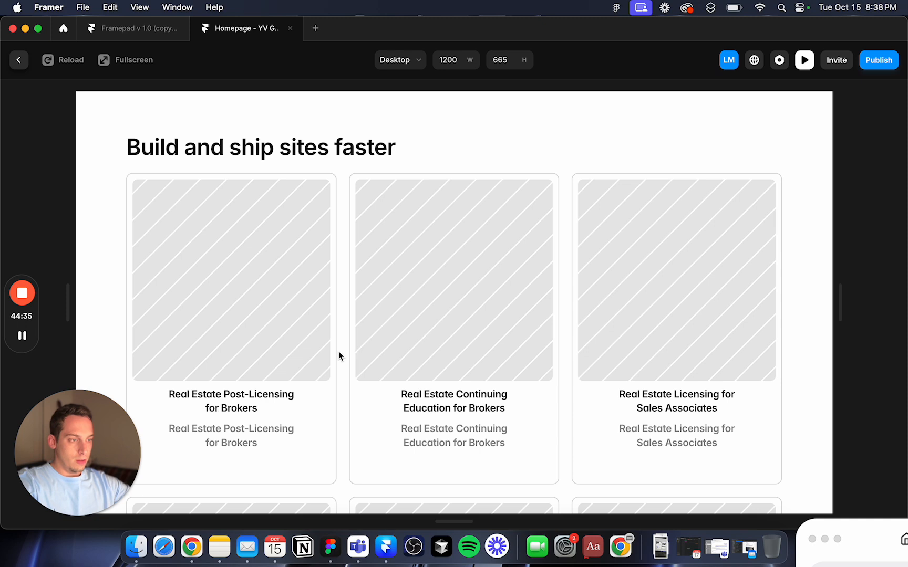
left_click(322, 356)
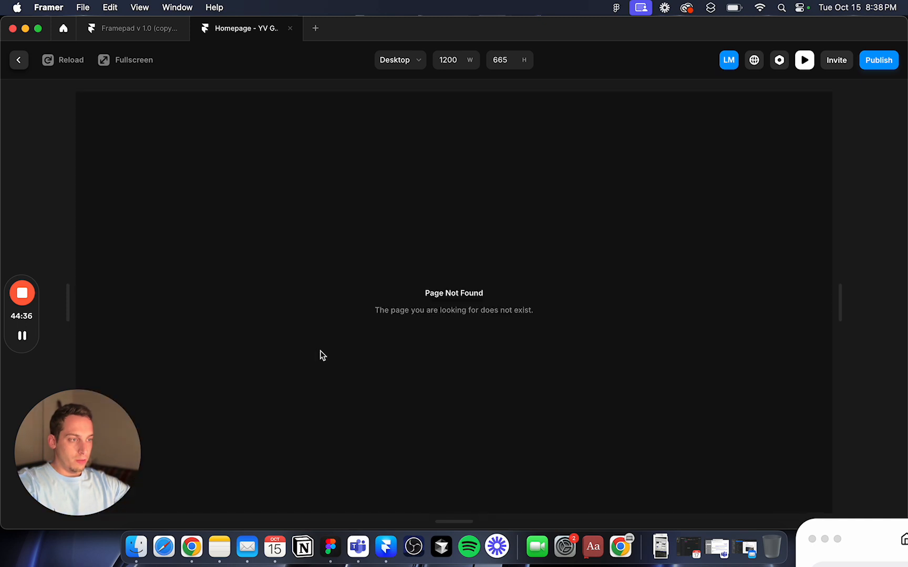
left_click(18, 62)
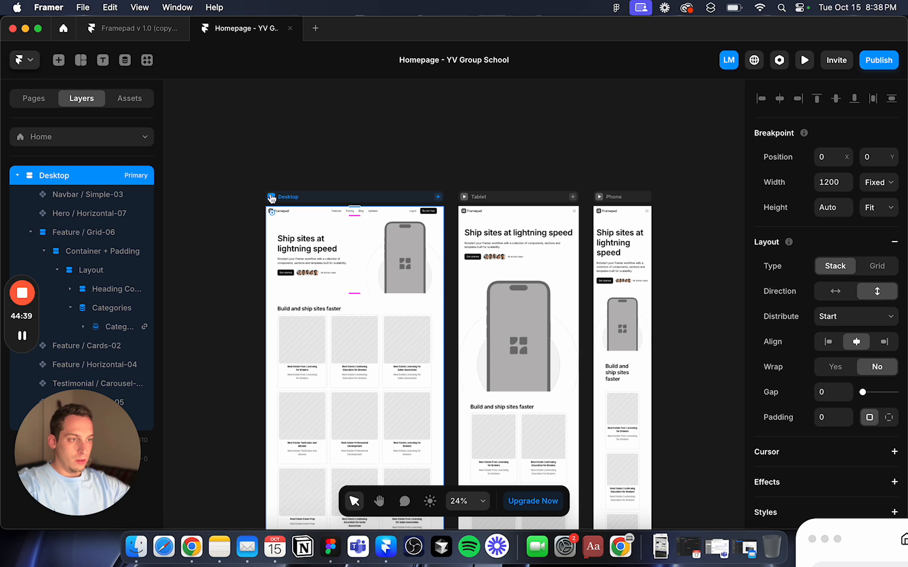
Step: Run the Desktop preview again and test the link of another category card
left_click(271, 197)
scroll(377, 369, "down", 5)
left_click(398, 371)
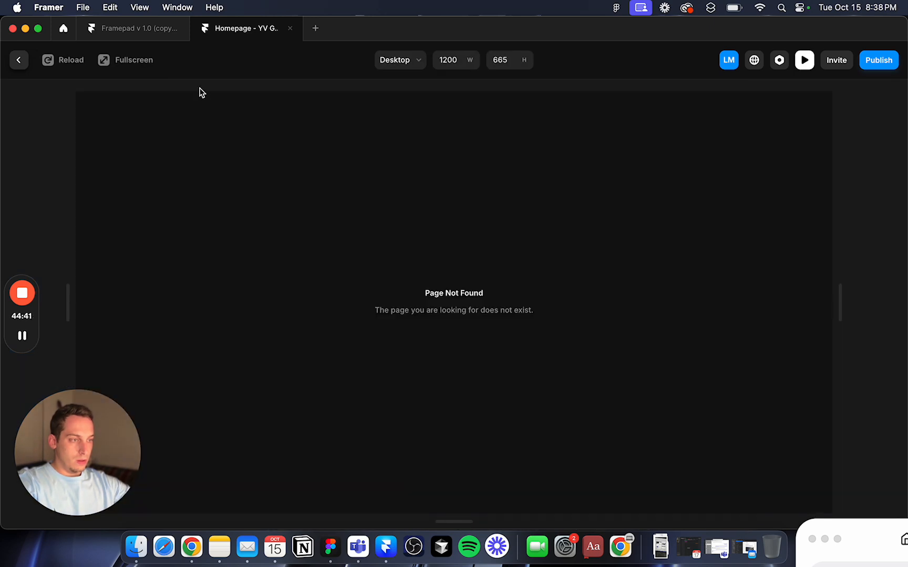
left_click(10, 62)
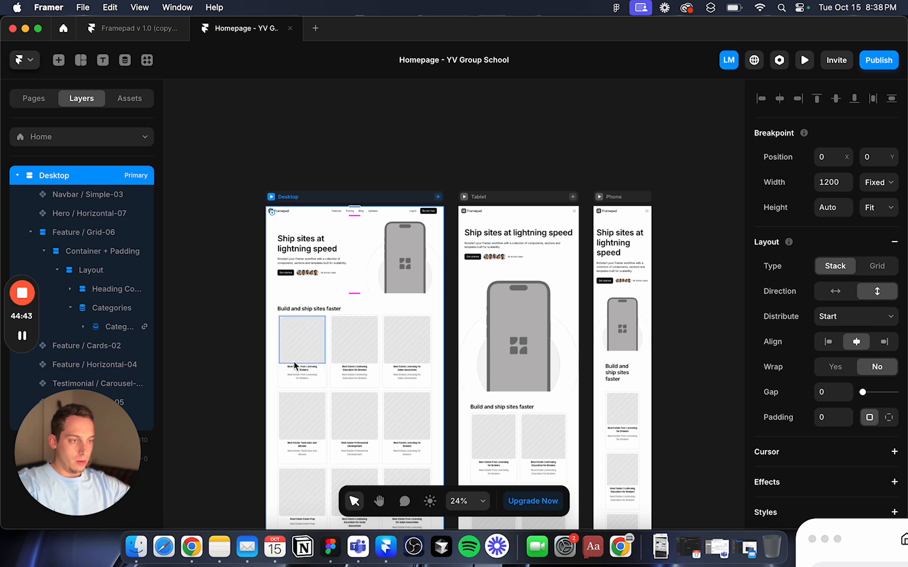
Step: Link the Home page's category card to /categories/:slug
left_click(286, 375)
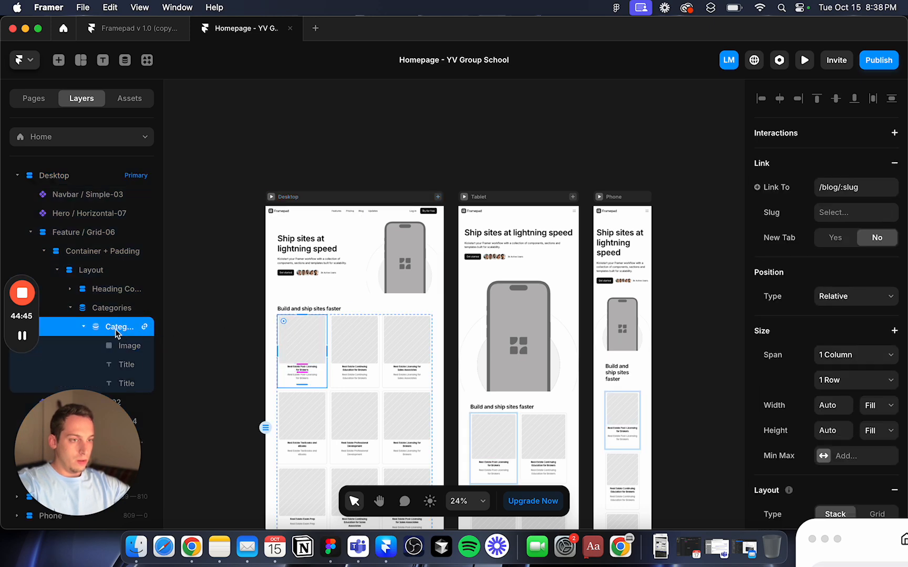
left_click(833, 188)
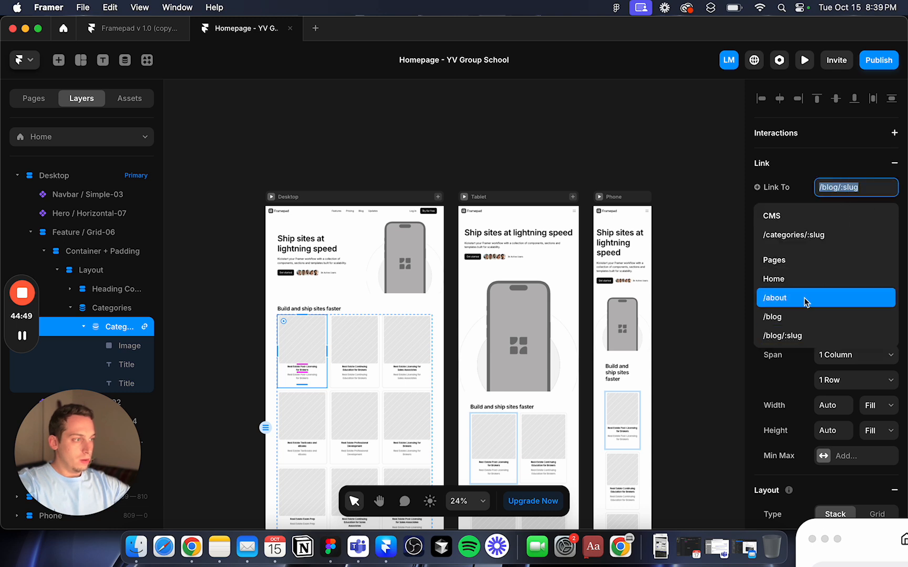
left_click(804, 234)
left_click(397, 184)
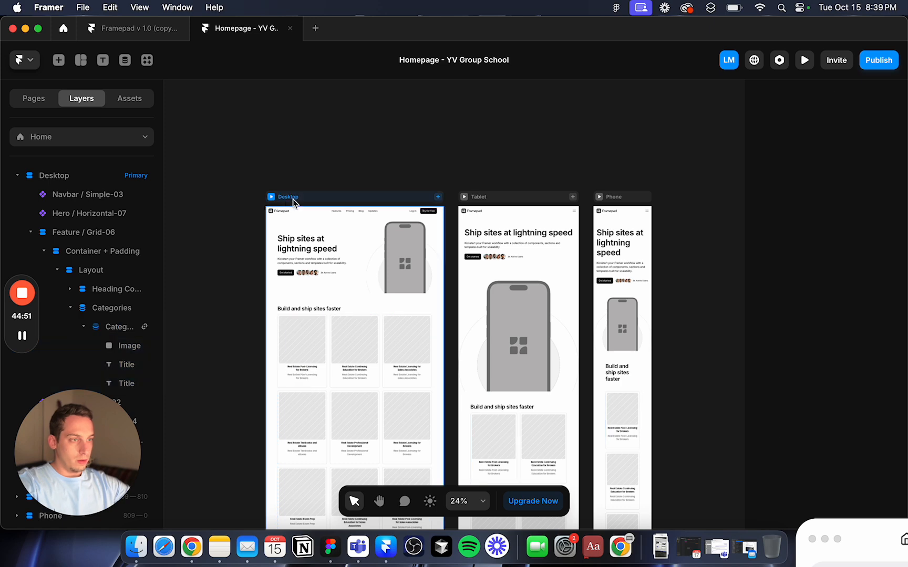
Step: Preview the Desktop layout, open the Real Estate Post-Licensing for Brokers card, and review its category page
left_click(271, 197)
scroll(259, 367, "down", 5)
left_click(240, 350)
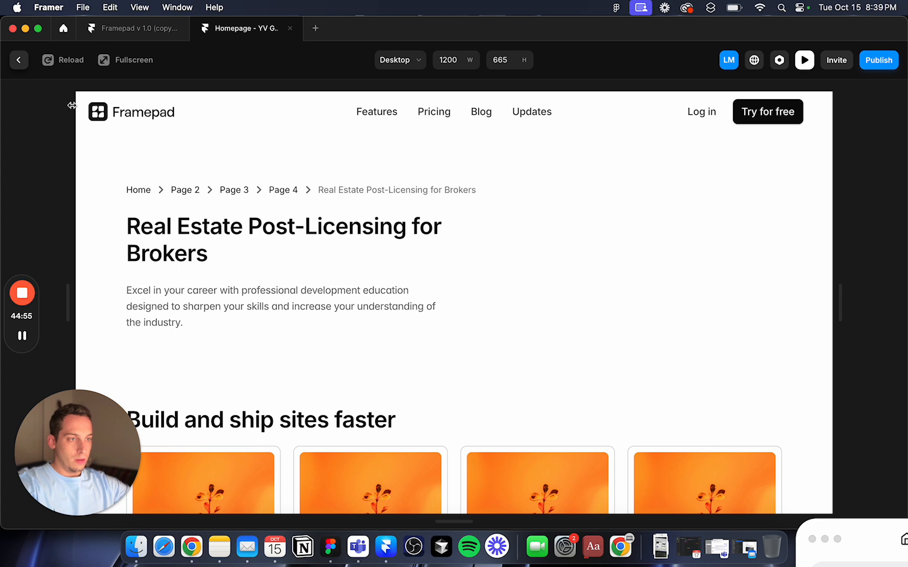
scroll(230, 275, "down", 7)
scroll(230, 275, "up", 7)
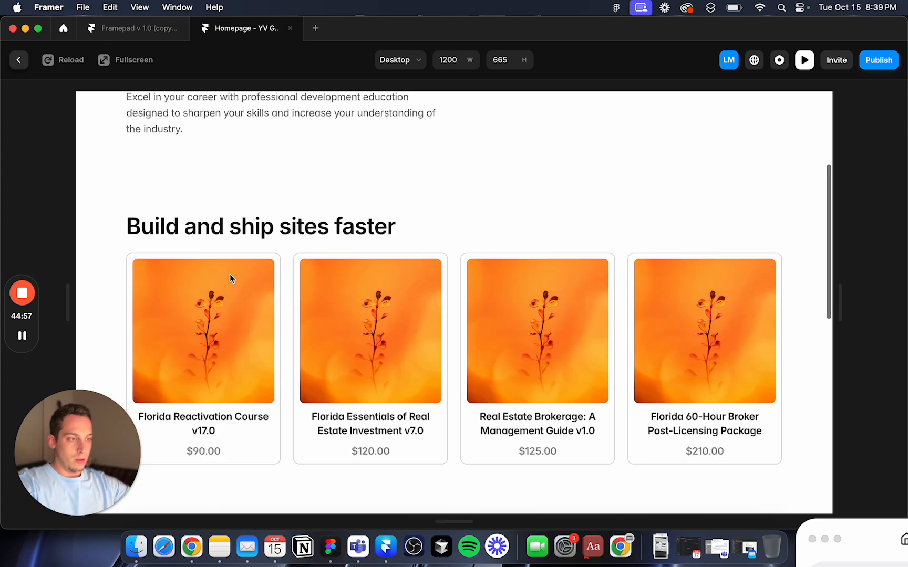
left_click(19, 62)
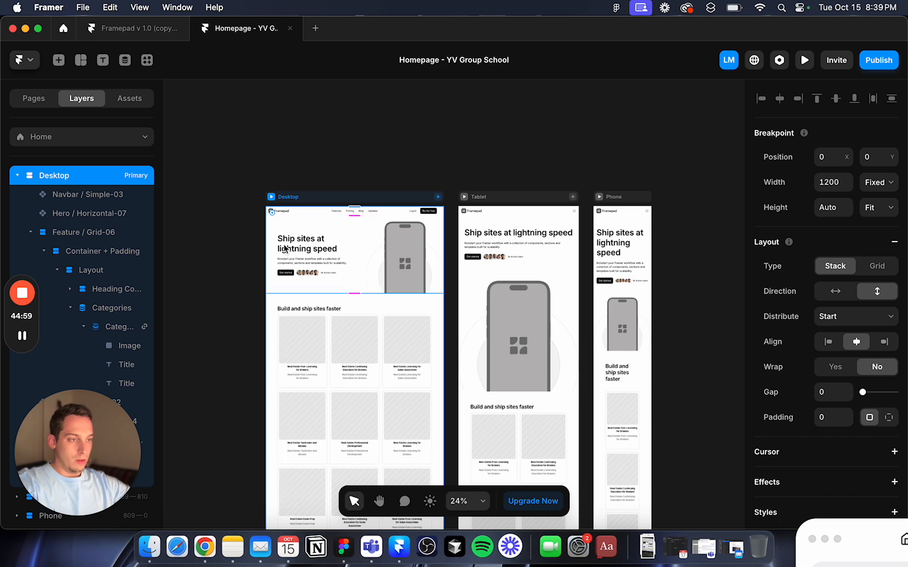
Step: Preview the Desktop layout again and check the category page behind the Real Estate Licensing for Sales Associates card
left_click(272, 198)
scroll(369, 334, "down", 10)
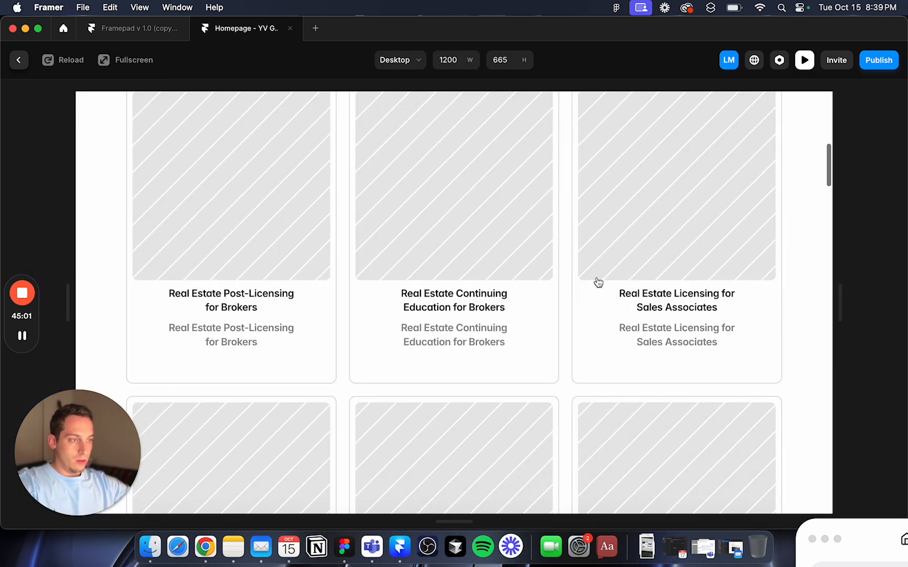
left_click(623, 276)
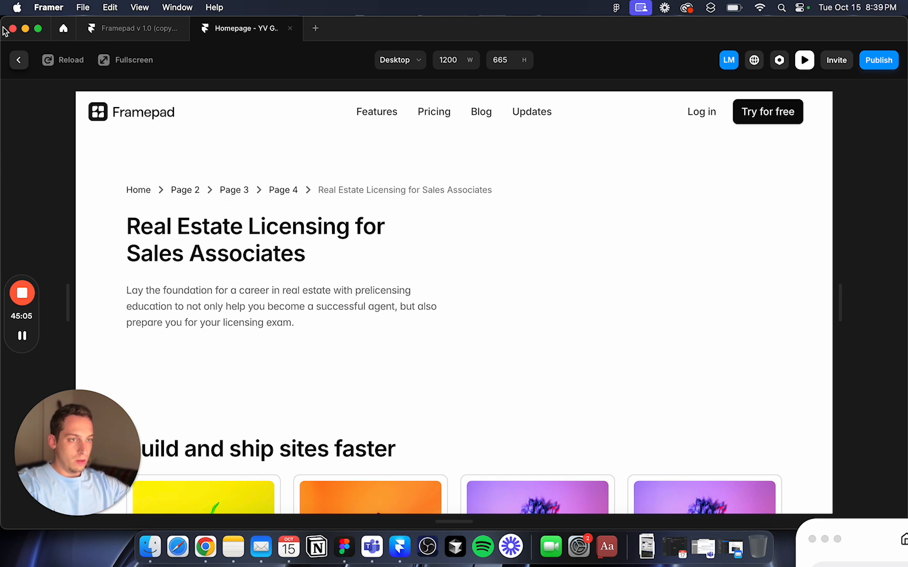
scroll(351, 269, "down", 6)
scroll(350, 269, "up", 6)
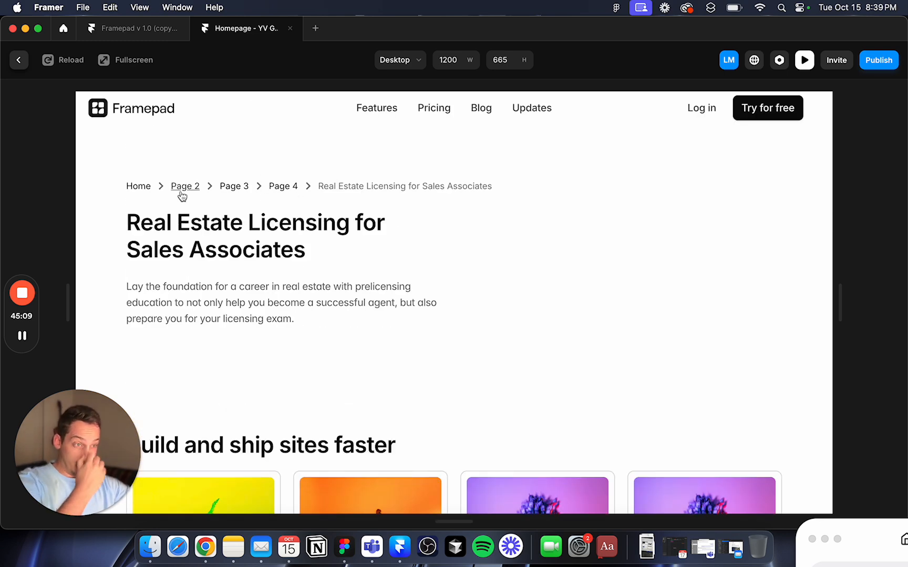
left_click(30, 61)
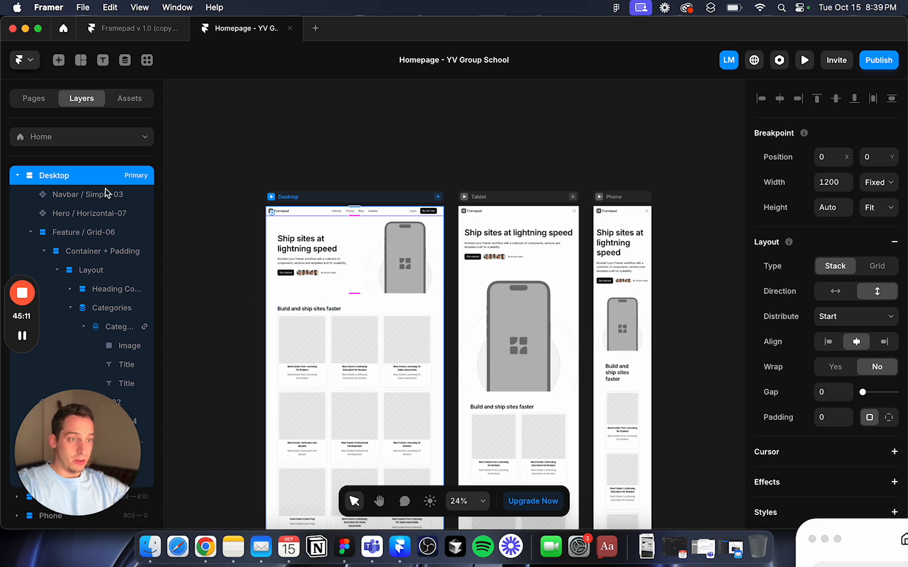
Step: Switch the breadcrumb on the Categories Pages template to the 2 Pages variant and check it across the breakpoints
left_click(95, 138)
left_click(61, 260)
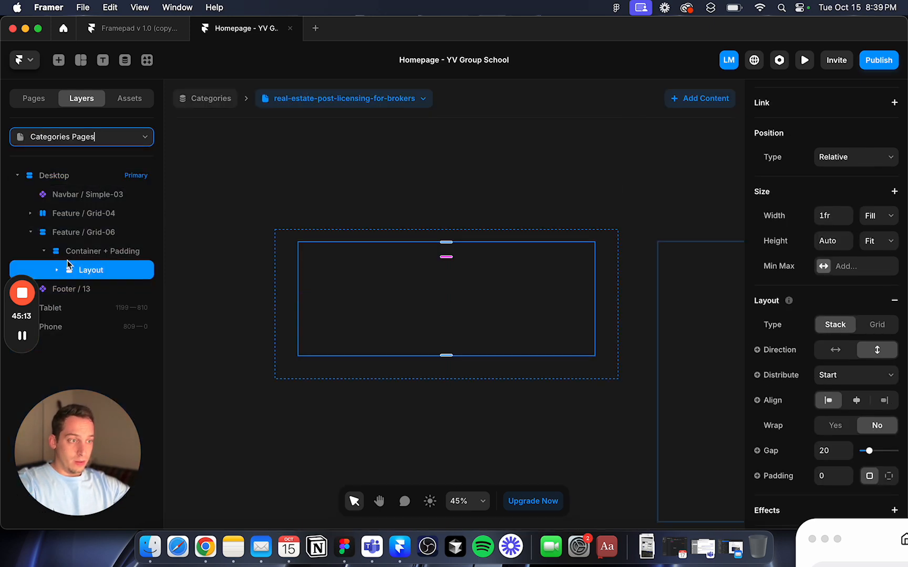
left_click(336, 199)
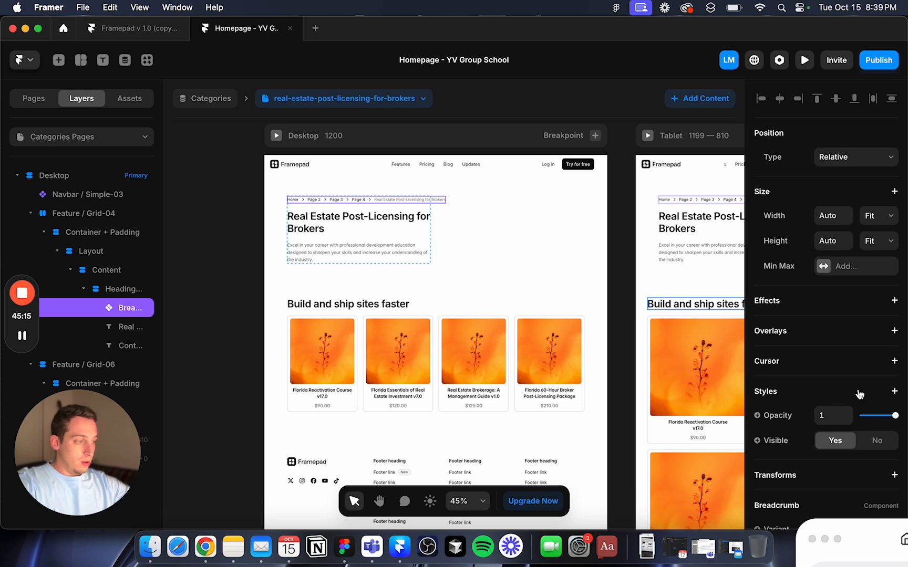
scroll(851, 368, "down", 7)
left_click(840, 158)
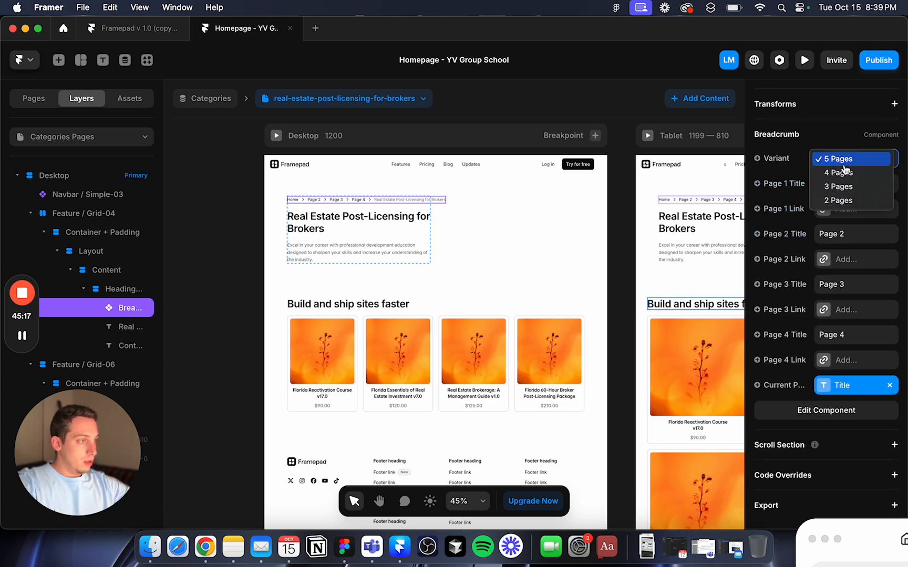
key("Escape")
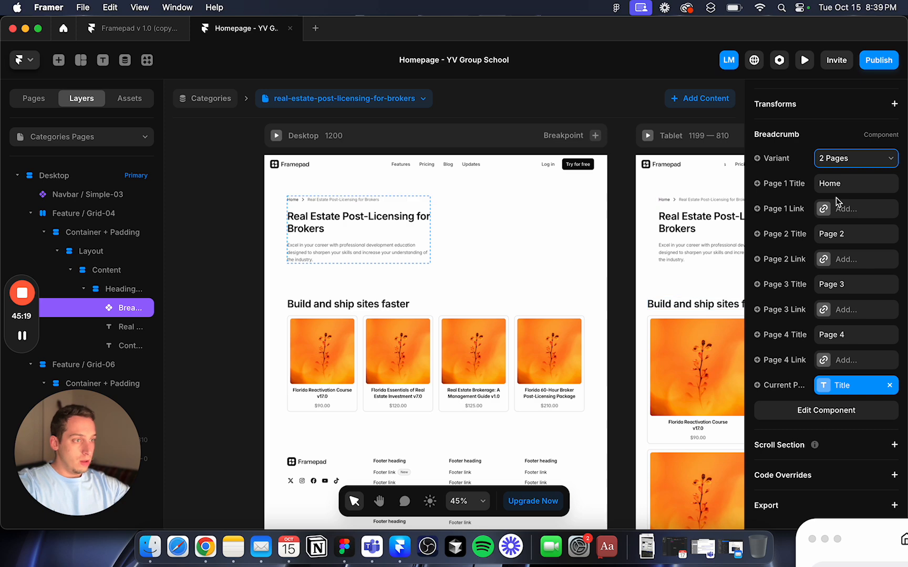
left_click(386, 136)
scroll(510, 129, "right", 6)
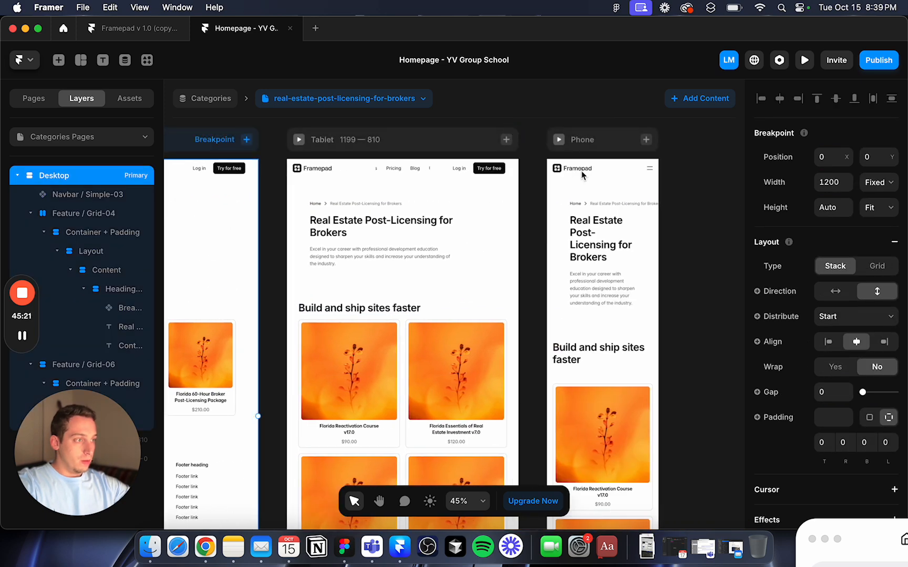
scroll(574, 219, "left", 8)
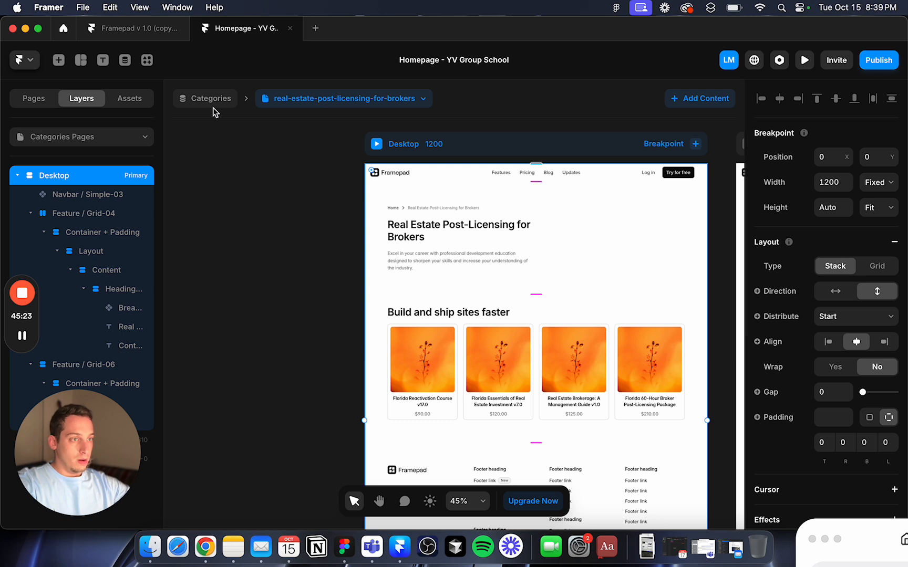
Step: Return to the Home page and publish the site update
left_click(212, 99)
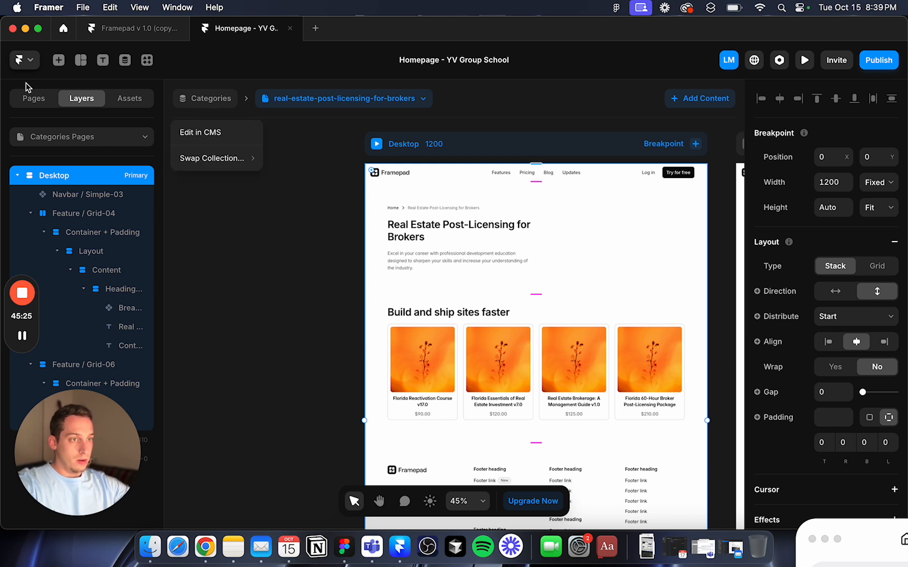
left_click(29, 95)
left_click(48, 104)
left_click(86, 162)
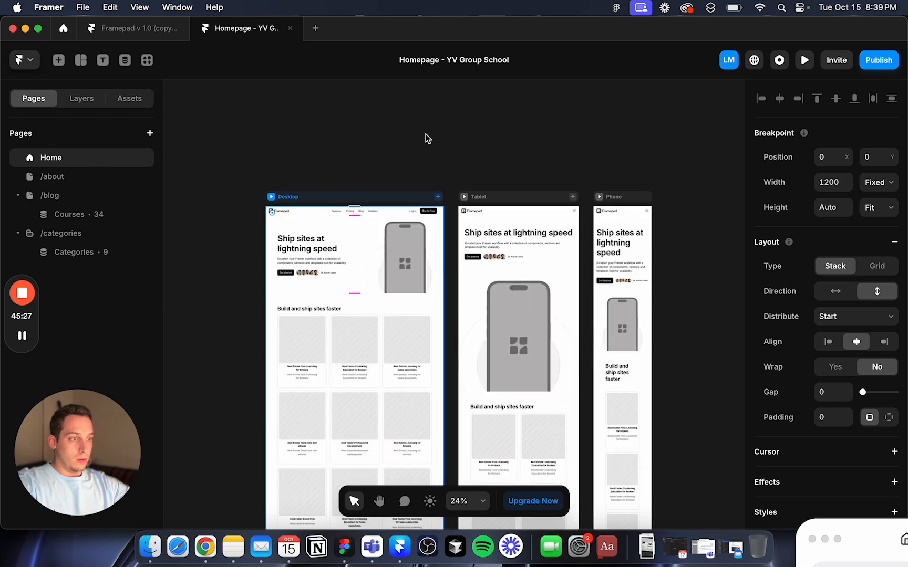
left_click(874, 62)
left_click(768, 177)
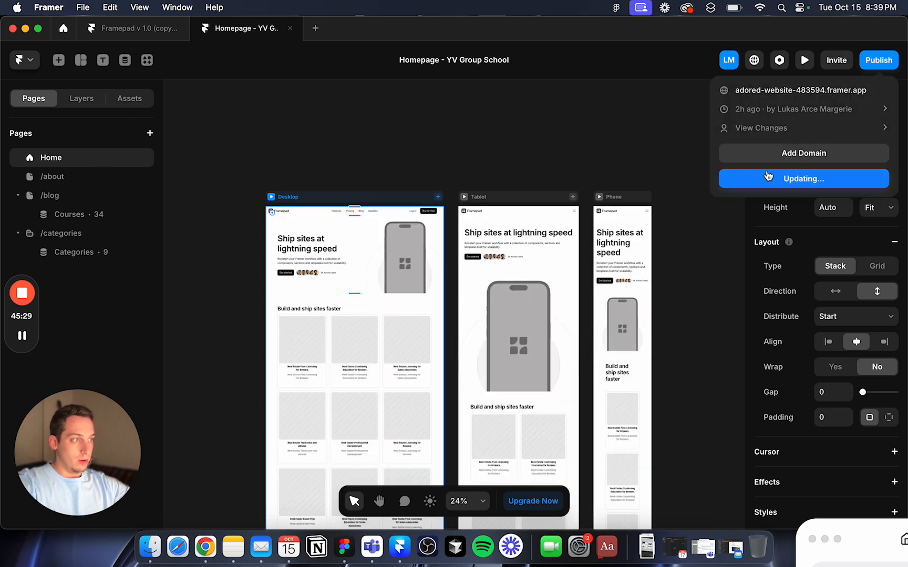
Step: Preview the Desktop layout and review the breadcrumb on the Real Estate Continuing Education for Brokers category page
left_click(271, 197)
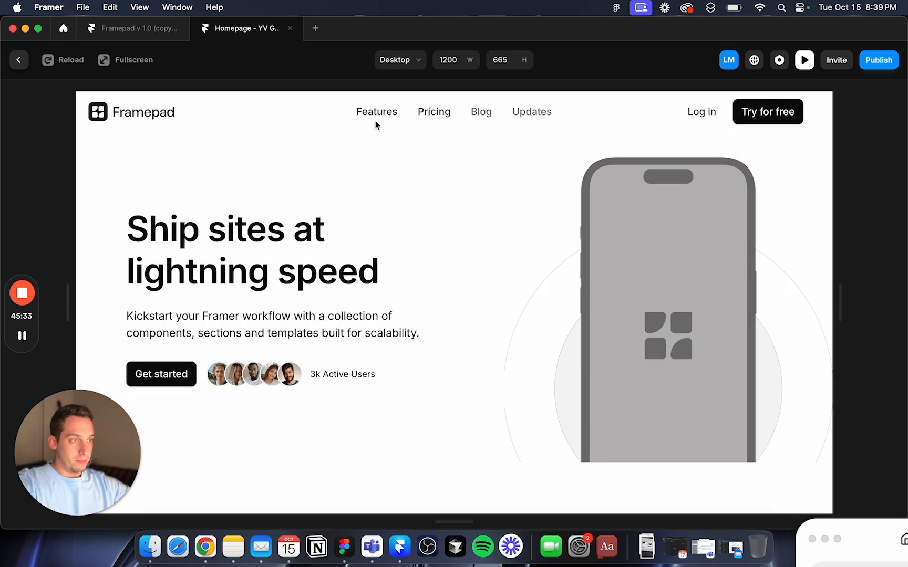
scroll(373, 121, "down", 10)
left_click(406, 279)
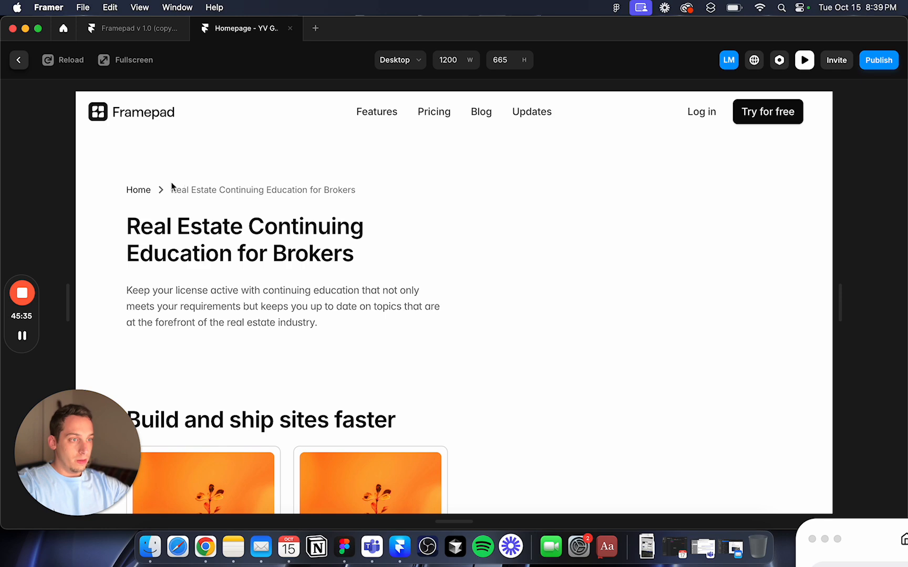
scroll(246, 270, "down", 5)
scroll(245, 268, "up", 5)
left_click(19, 60)
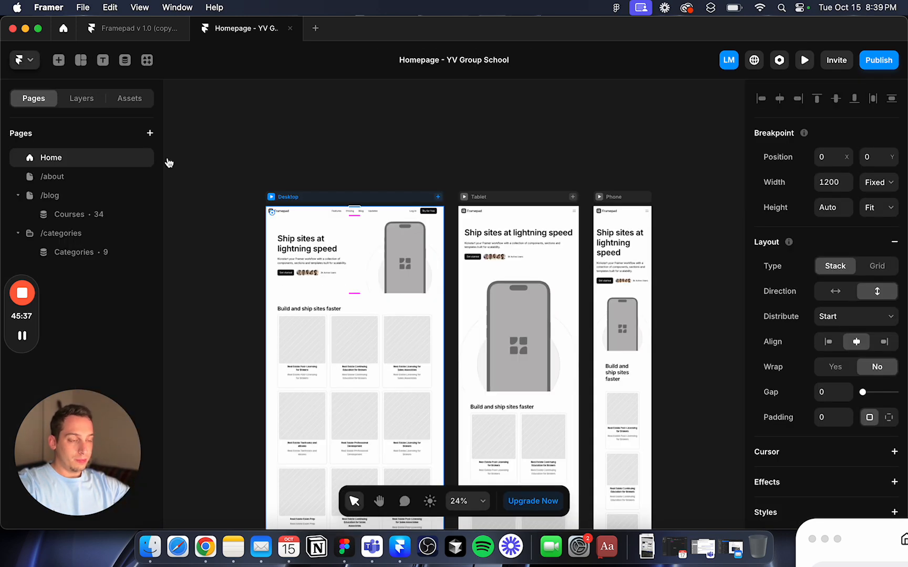
Step: Try reducing the Home category card's top and bottom padding to 0, and undo the change
left_click(302, 380)
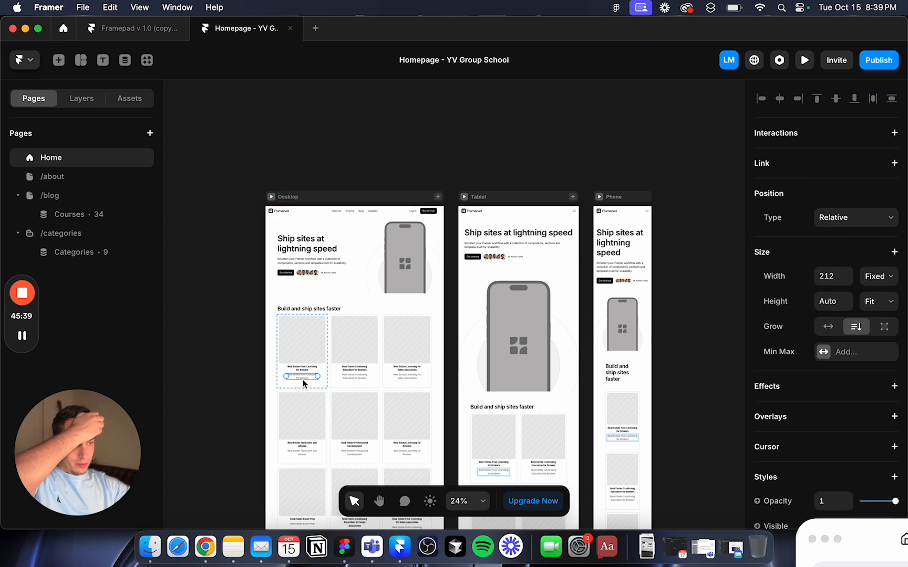
scroll(300, 389, "up", 5)
scroll(299, 401, "up", 5)
left_click(265, 378)
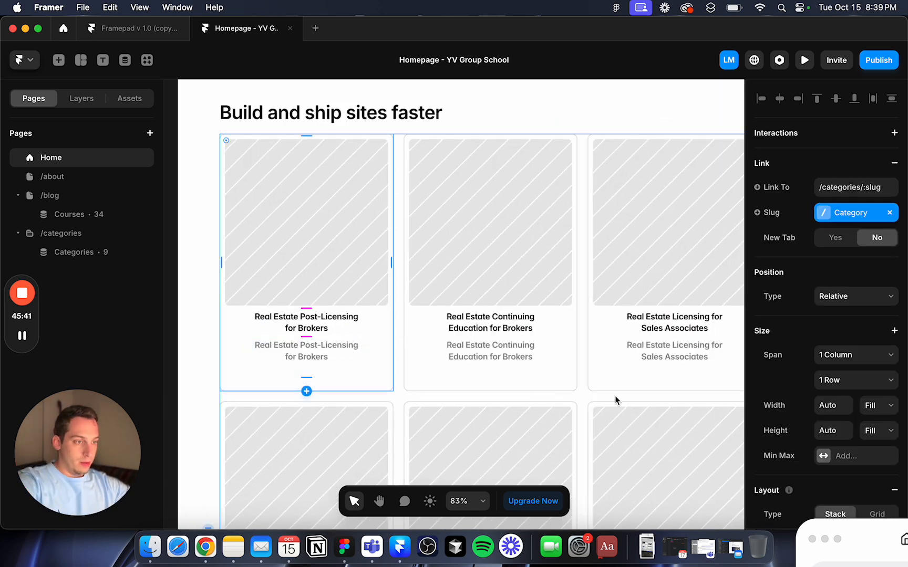
scroll(786, 441, "down", 5)
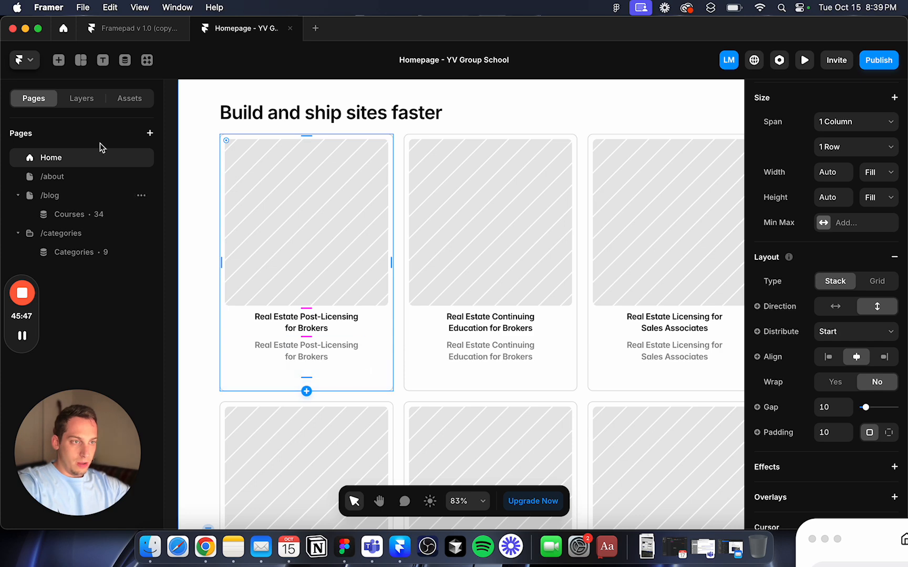
left_click(82, 100)
left_click(105, 309)
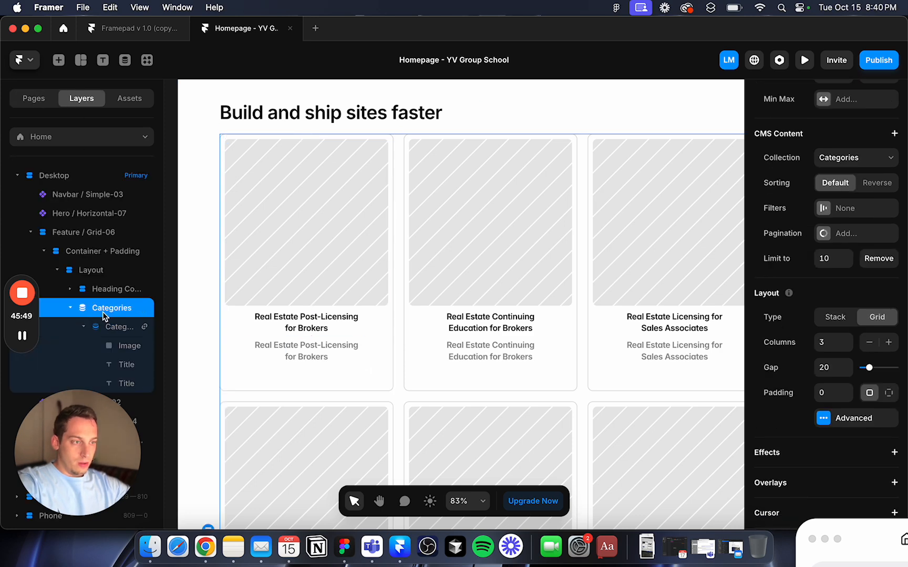
left_click(111, 327)
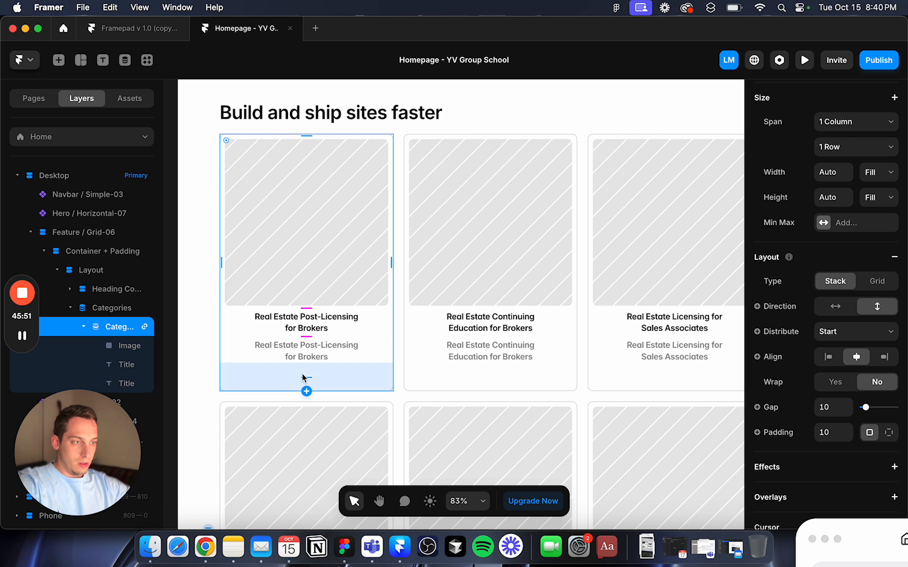
left_click_drag(304, 384, 308, 352)
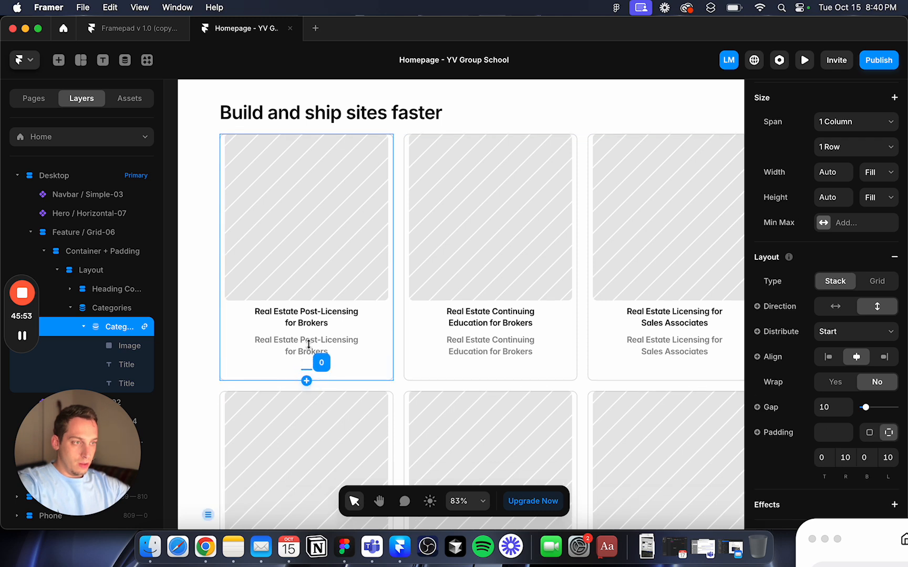
key("super+z")
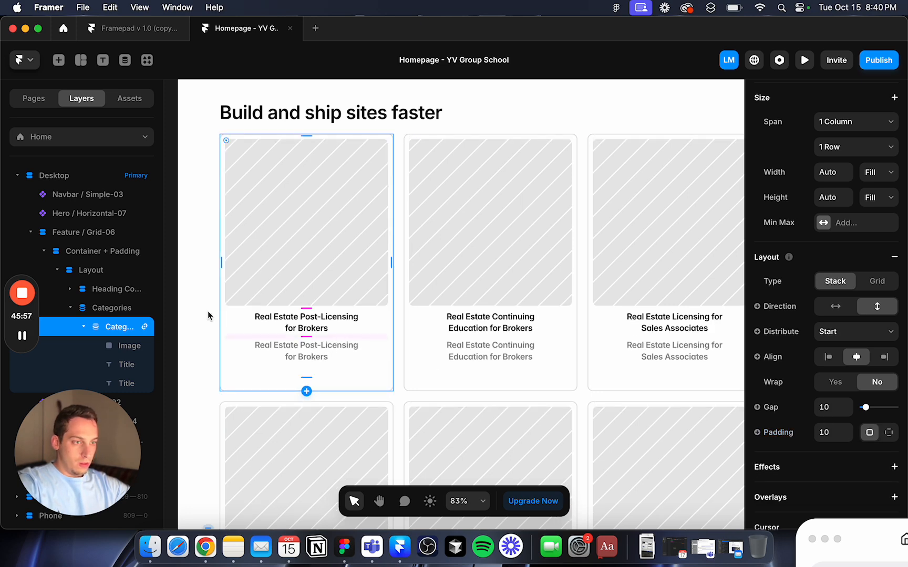
Step: Examine the category section's text, card, heading and Categories list layers for their size and layout settings
left_click(126, 384)
scroll(120, 364, "down", 1)
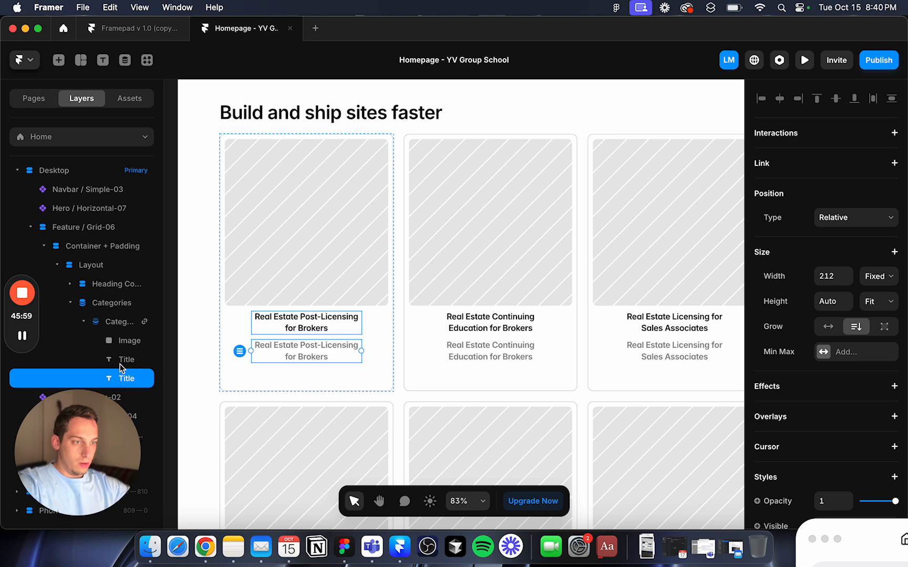
left_click(118, 321)
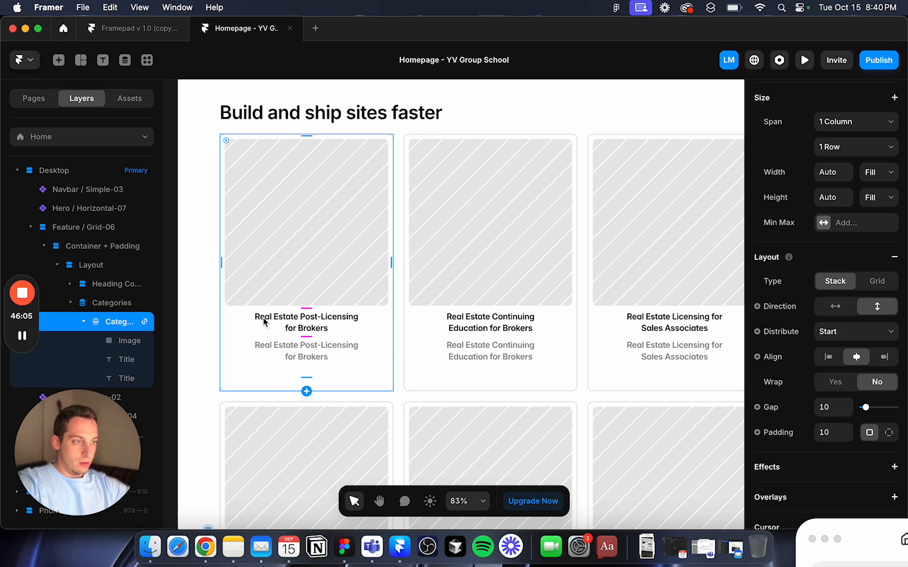
scroll(260, 324, "up", 3)
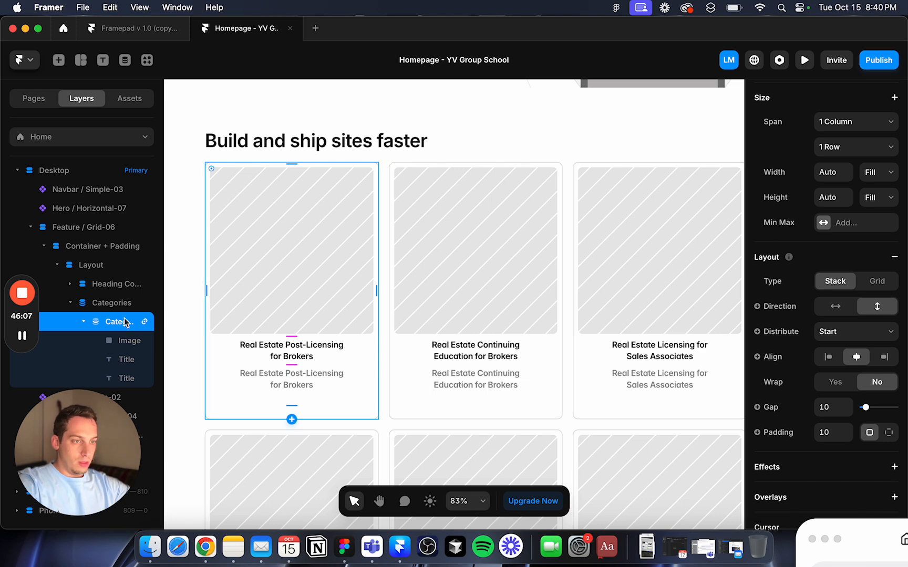
left_click(103, 303)
left_click(99, 290)
left_click(101, 303)
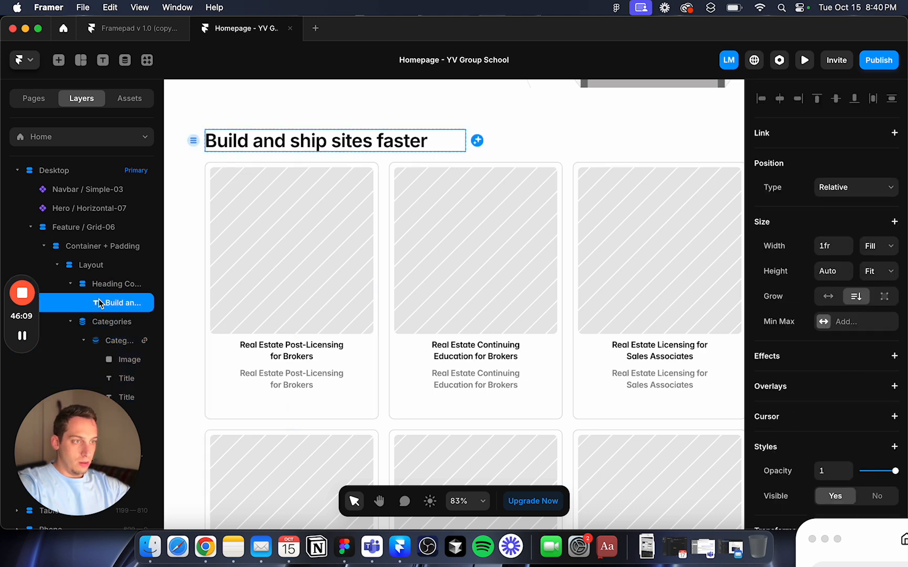
left_click(107, 322)
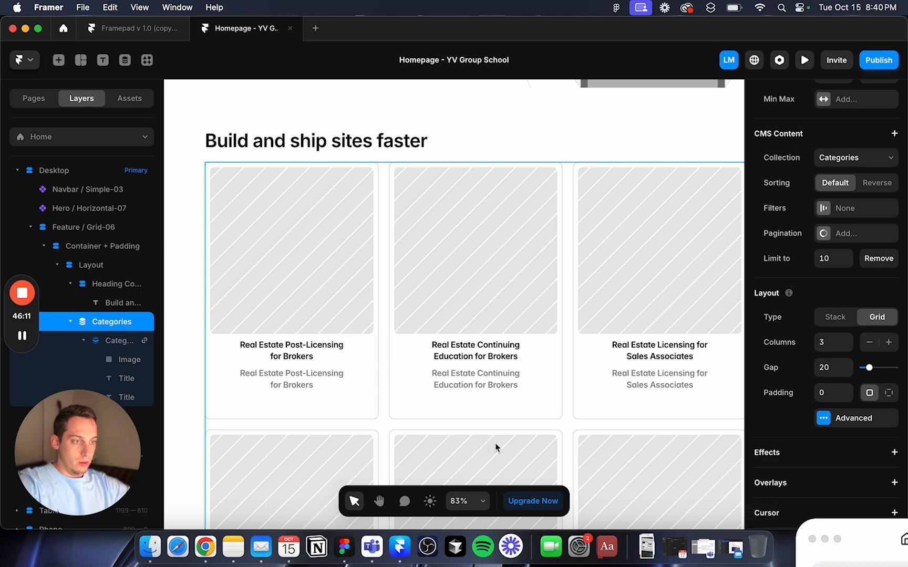
Step: Try a row span of 2 Rows on the Home category card
left_click(126, 342)
scroll(799, 353, "up", 5)
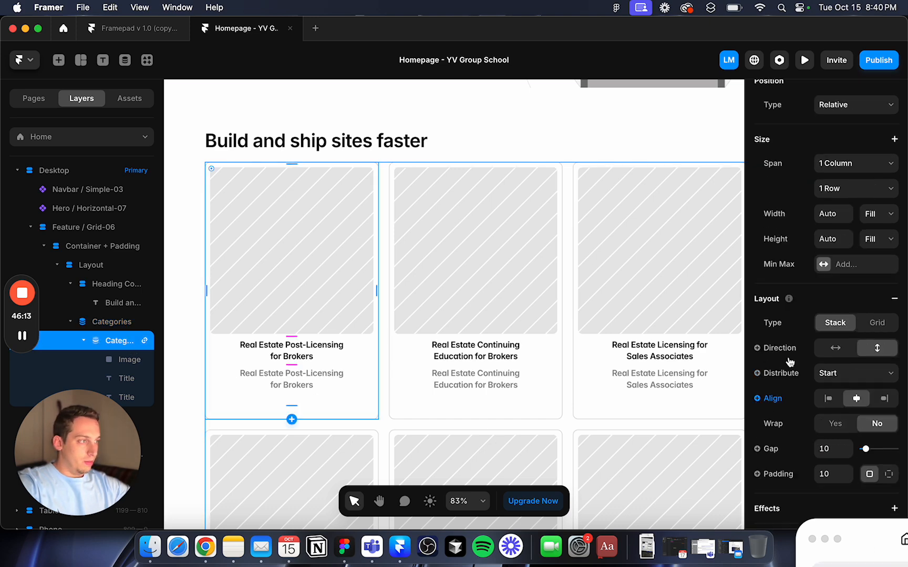
left_click(830, 325)
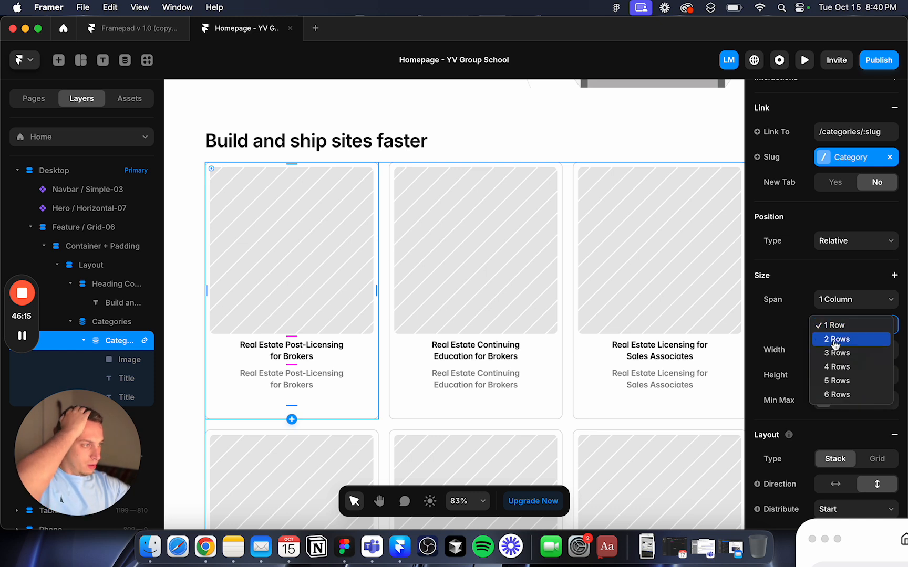
left_click(836, 339)
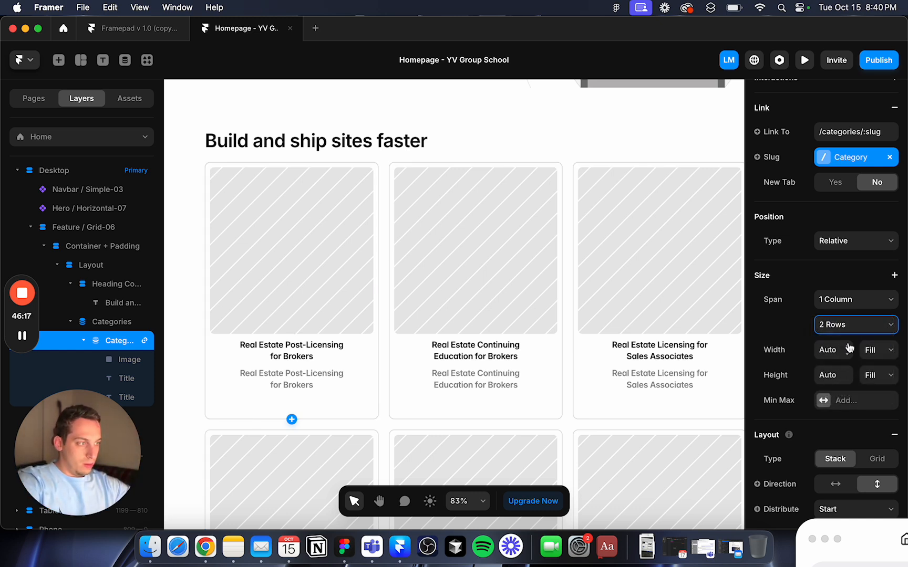
Step: Set only the category card's bottom padding to 0, using individual padding per side
scroll(838, 462, "down", 5)
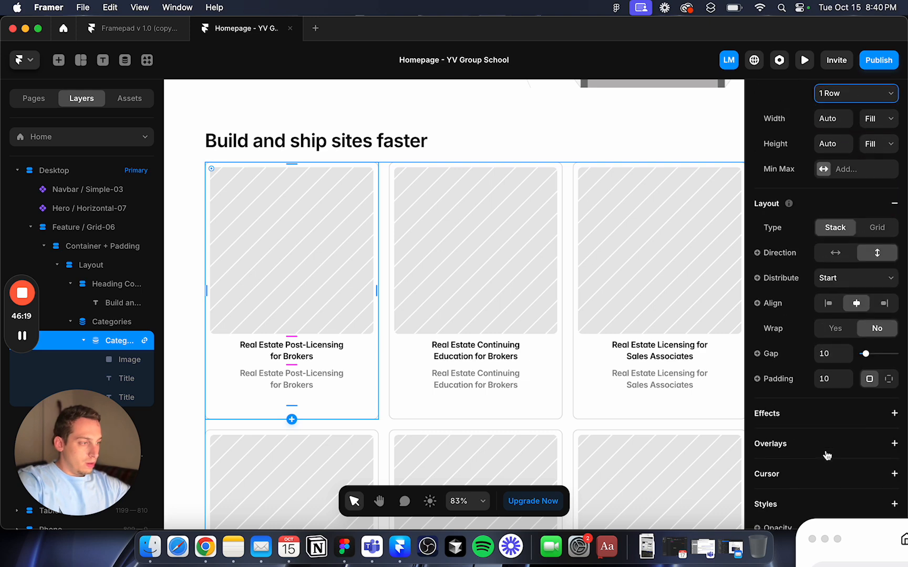
left_click(889, 366)
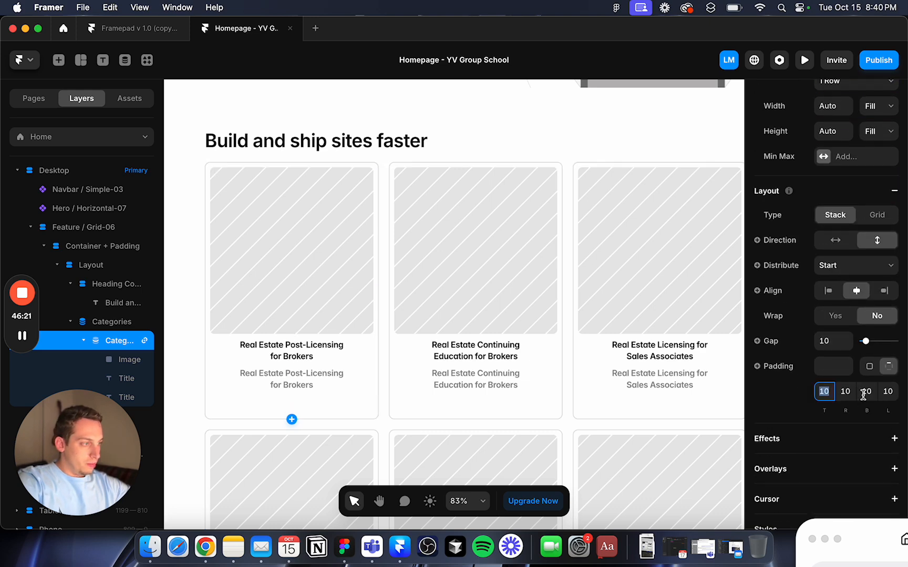
left_click(865, 392)
type("0")
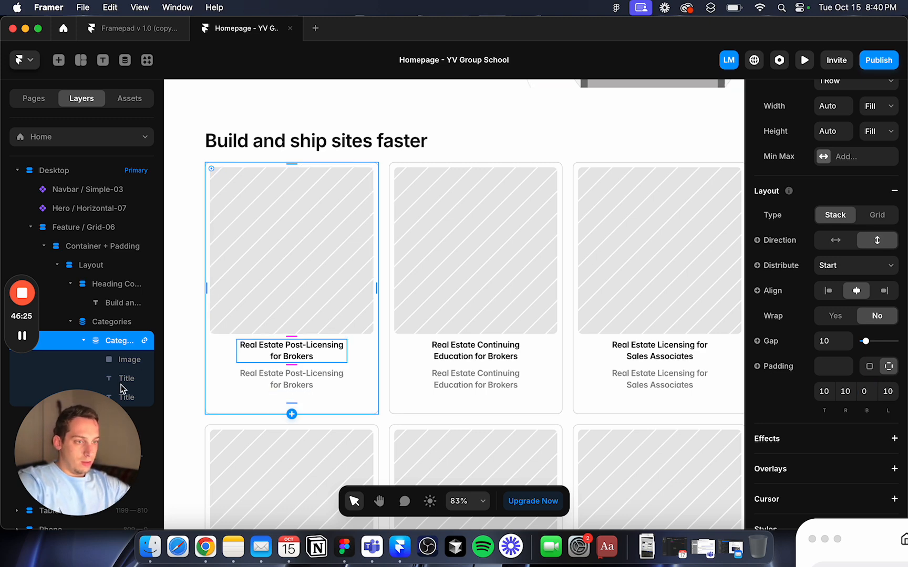
Step: Replace the Title variable on the card's grey second text with the Description variable and review the cards in the grid
left_click(126, 397)
scroll(801, 306, "down", 6)
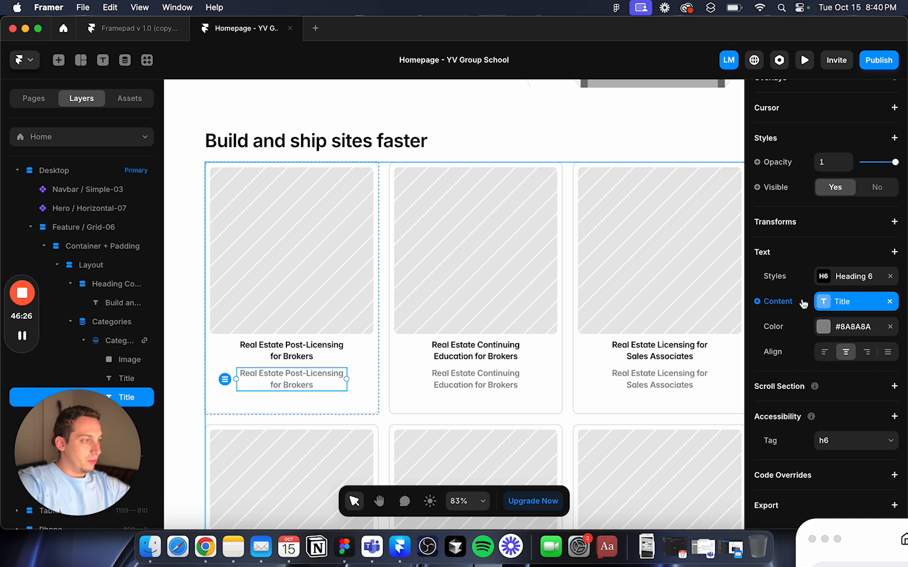
left_click(889, 301)
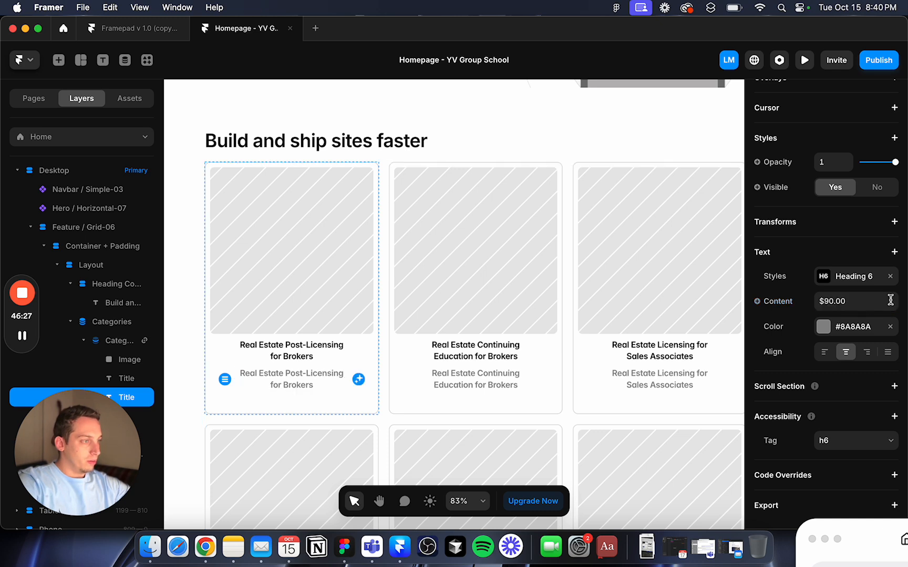
left_click(758, 302)
mouse_move(786, 326)
mouse_move(711, 335)
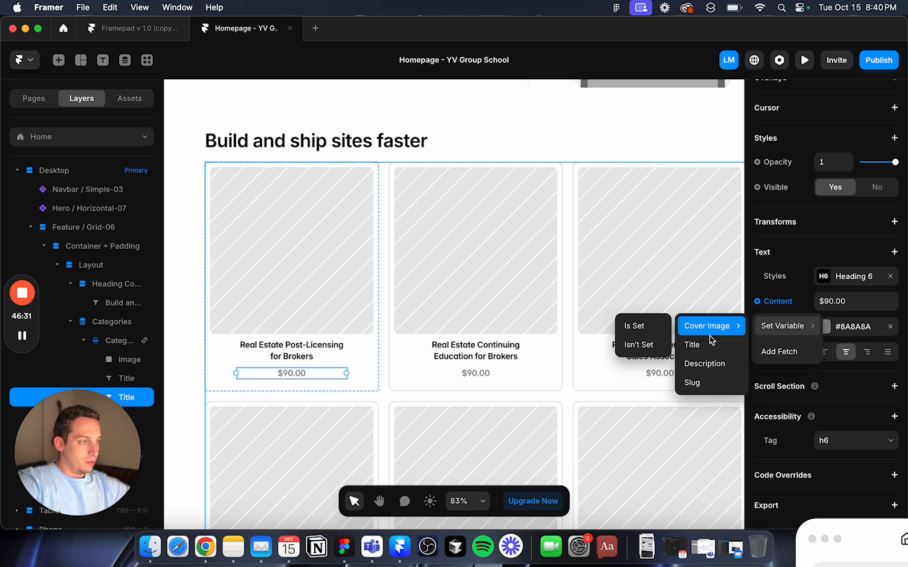
left_click(704, 363)
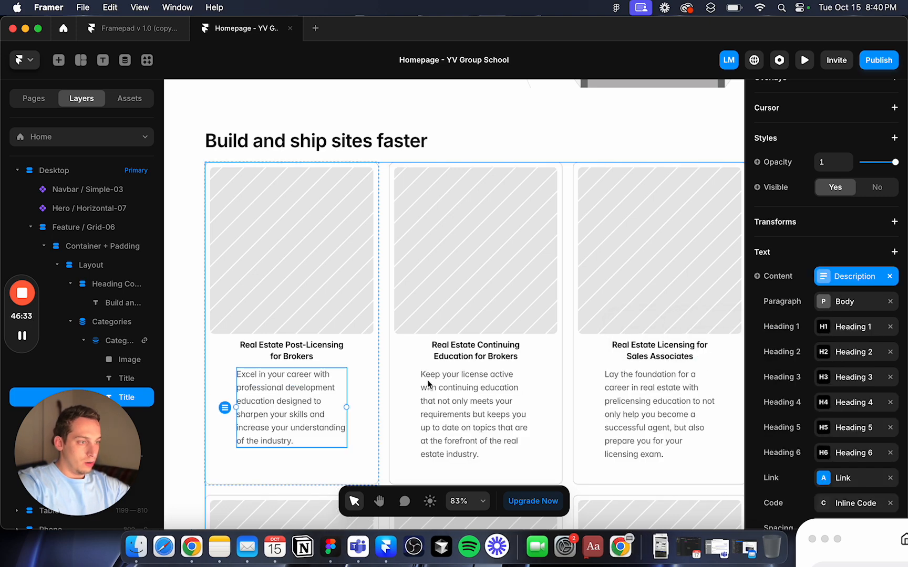
scroll(427, 380, "down", 2)
scroll(427, 380, "down", 5)
scroll(427, 381, "down", 3)
scroll(427, 380, "up", 3)
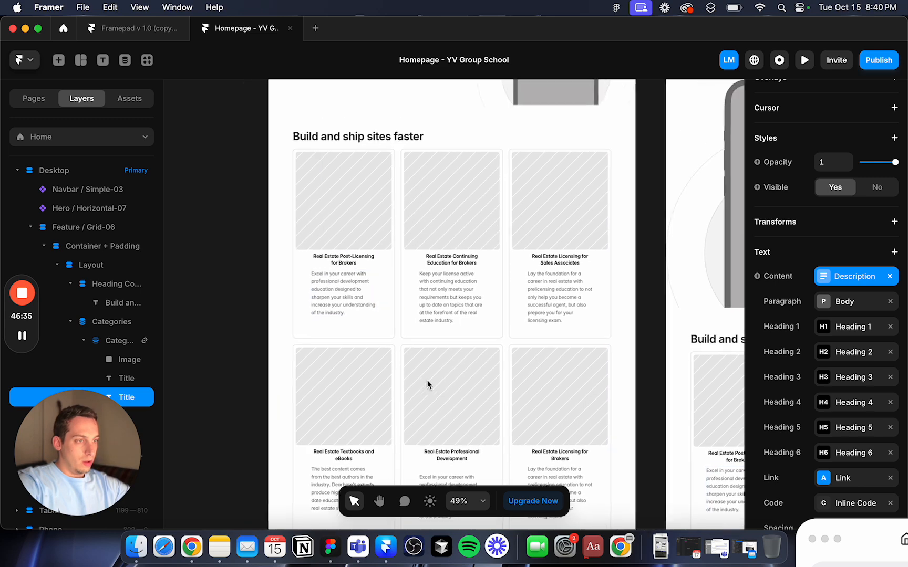
Step: Widen the category card's description text by setting its width to Fill
left_click_drag(313, 295, 299, 294)
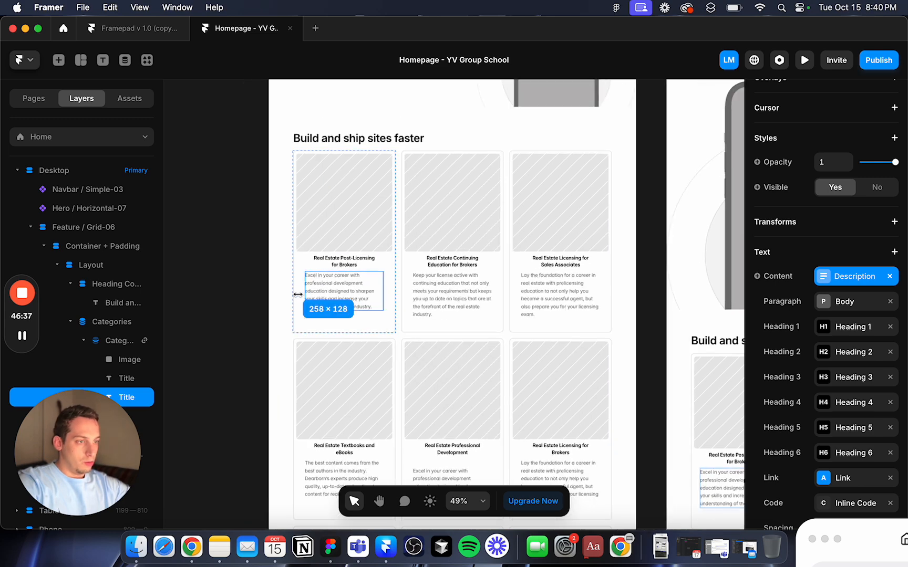
scroll(874, 149, "up", 4)
left_click(875, 142)
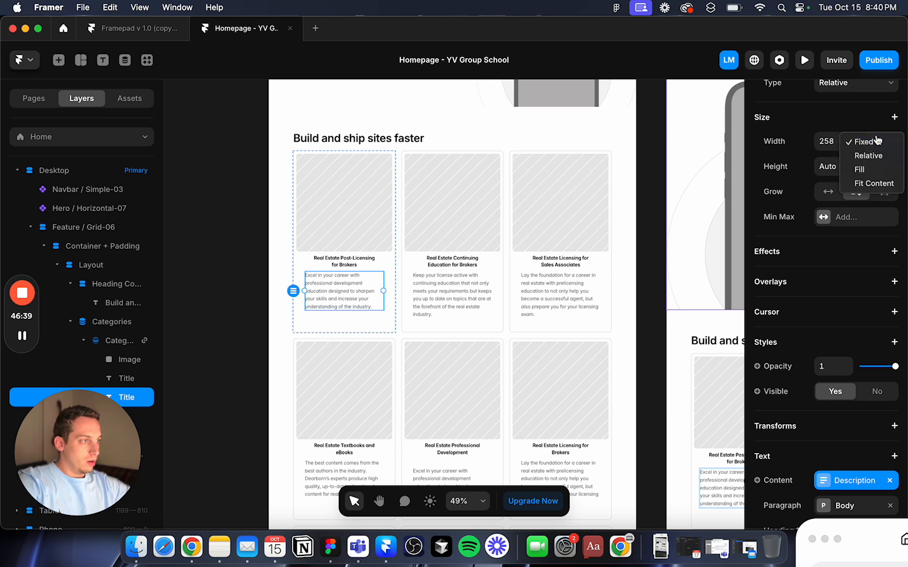
left_click(874, 169)
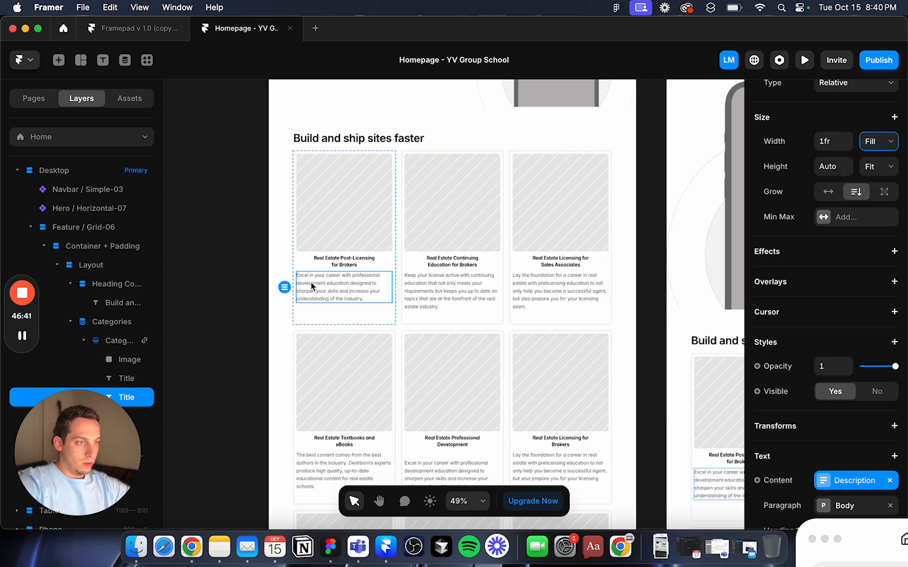
left_click(253, 247)
Step: Examine the description text's style settings, its paragraph style options and the CMS entry behind its content
left_click(348, 288)
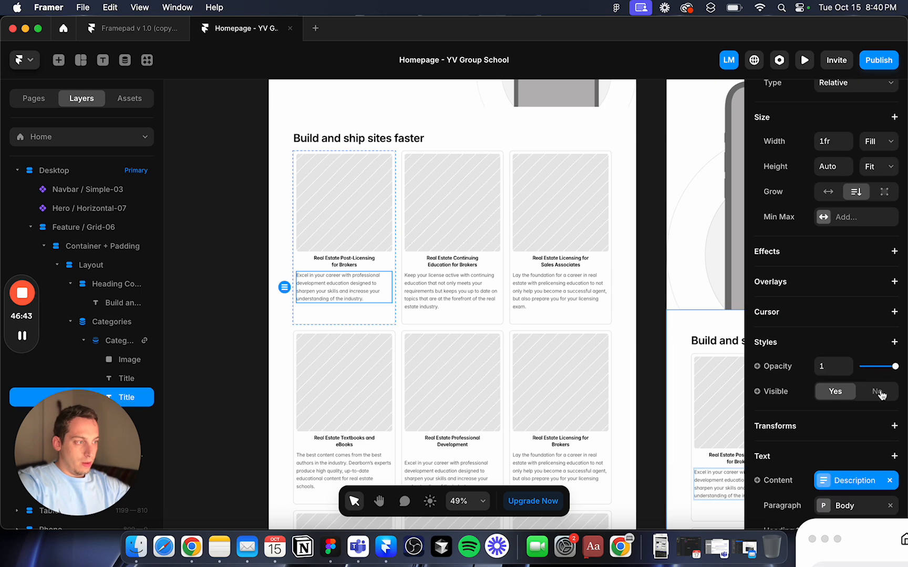
scroll(872, 391, "down", 5)
scroll(856, 412, "down", 5)
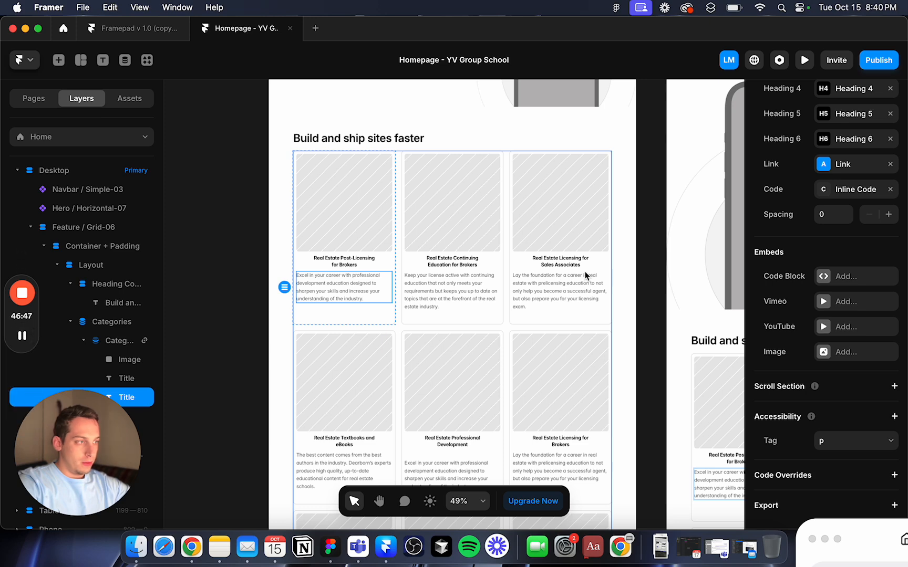
scroll(802, 237, "up", 12)
scroll(802, 237, "down", 5)
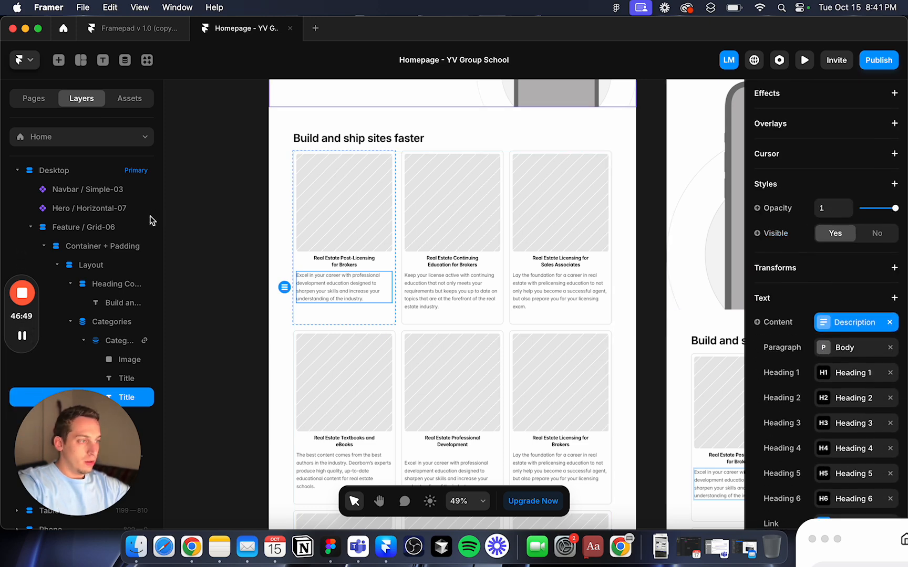
scroll(771, 309, "down", 2)
scroll(782, 273, "down", 4)
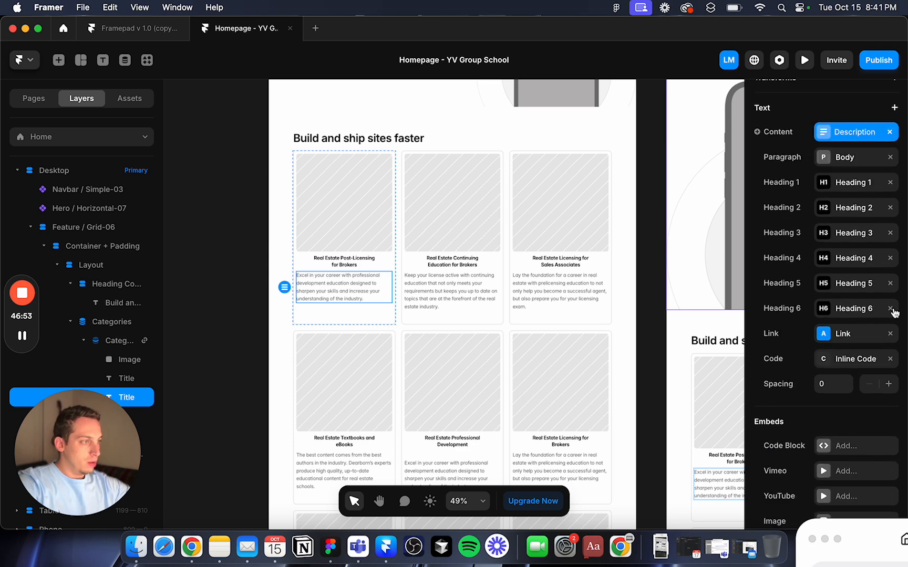
left_click(857, 158)
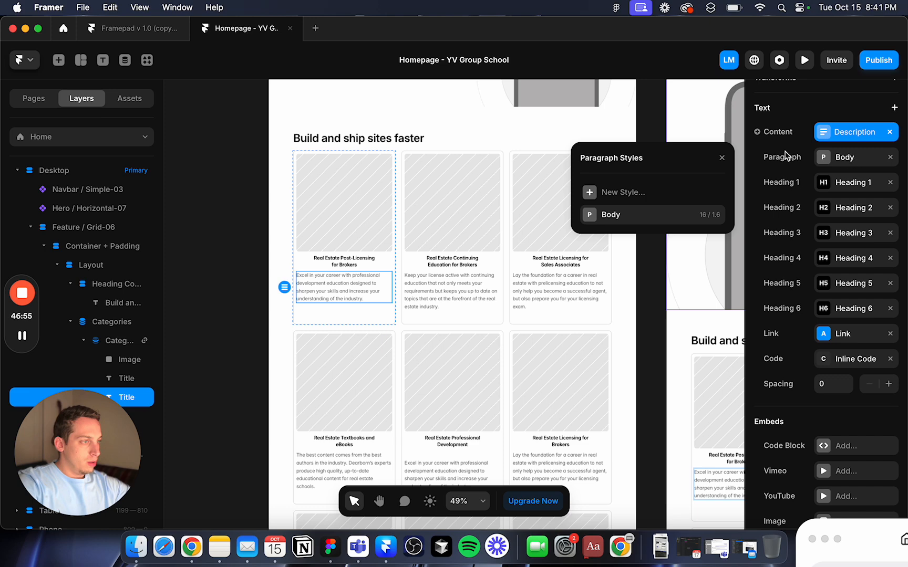
left_click(768, 145)
scroll(852, 364, "down", 4)
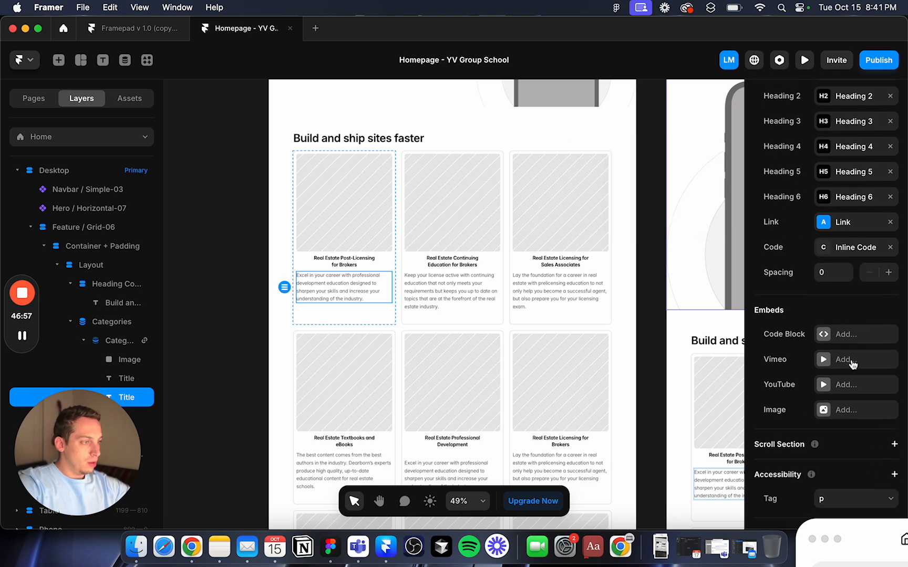
scroll(833, 389, "up", 10)
scroll(832, 378, "down", 5)
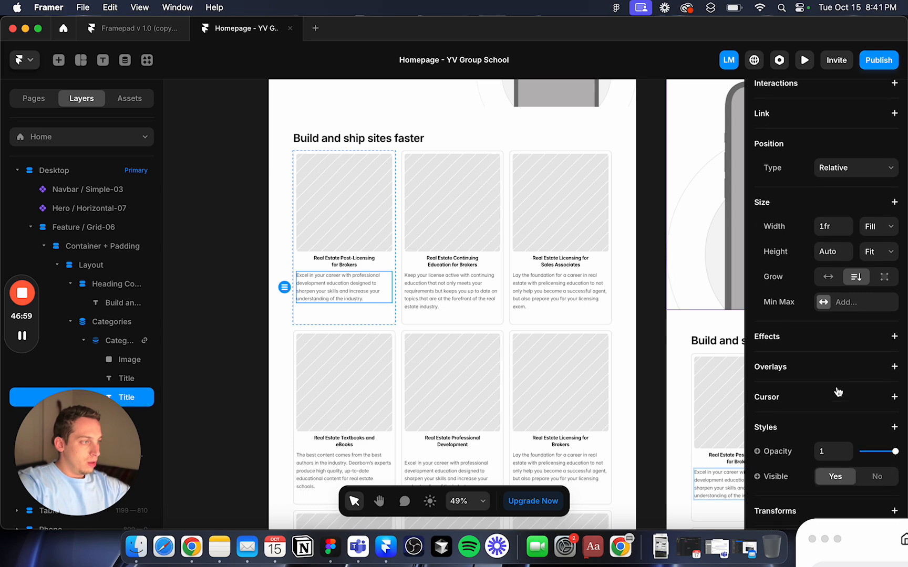
left_click(827, 383)
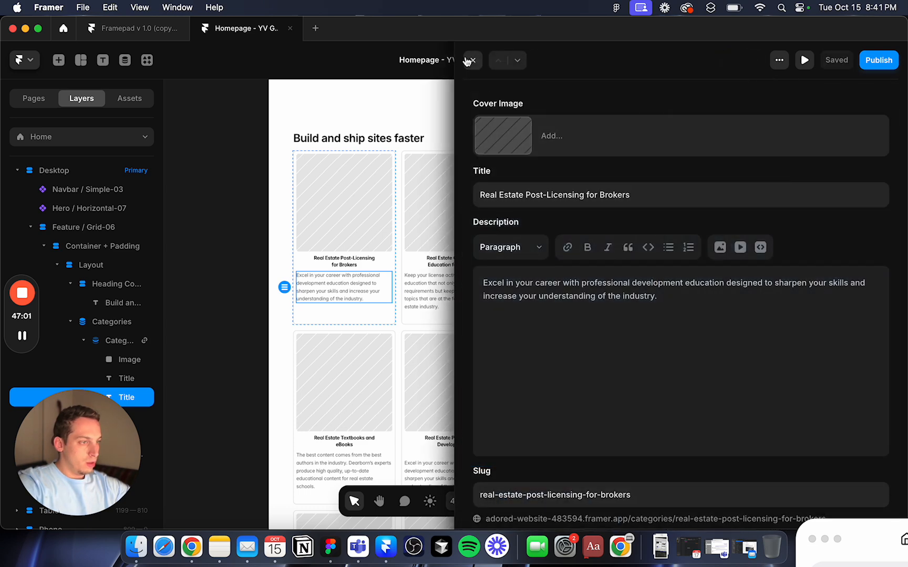
left_click(465, 62)
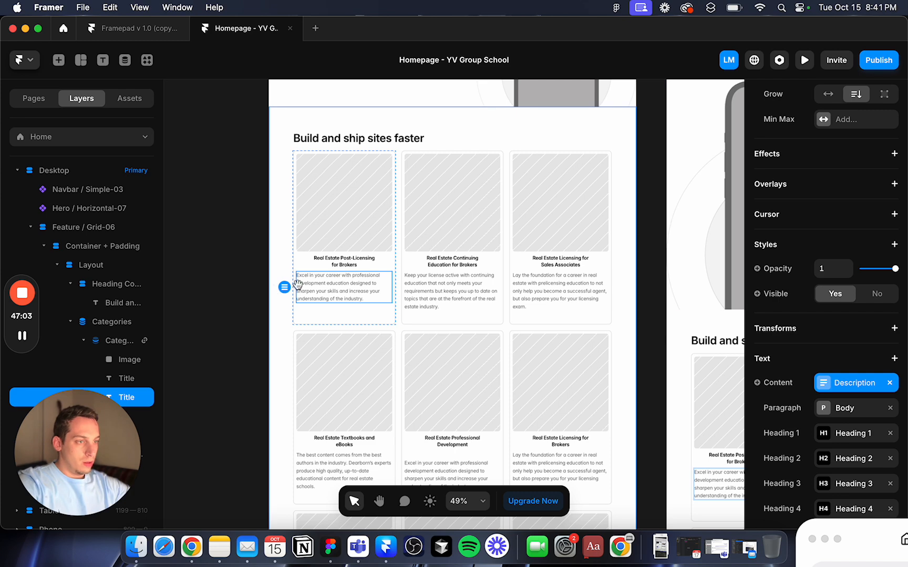
Step: Set the category card title's width to Fill and align its text left
left_click(120, 379)
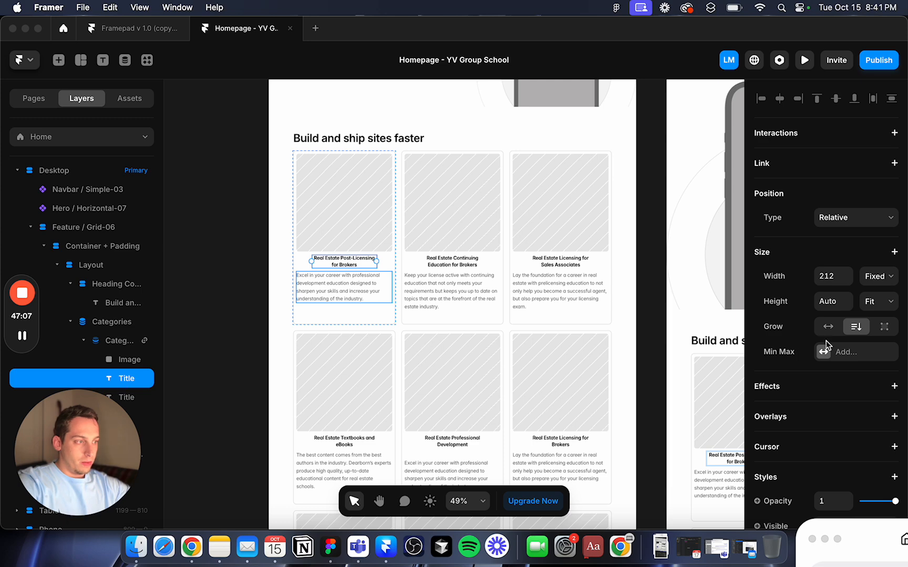
left_click(876, 281)
left_click(867, 305)
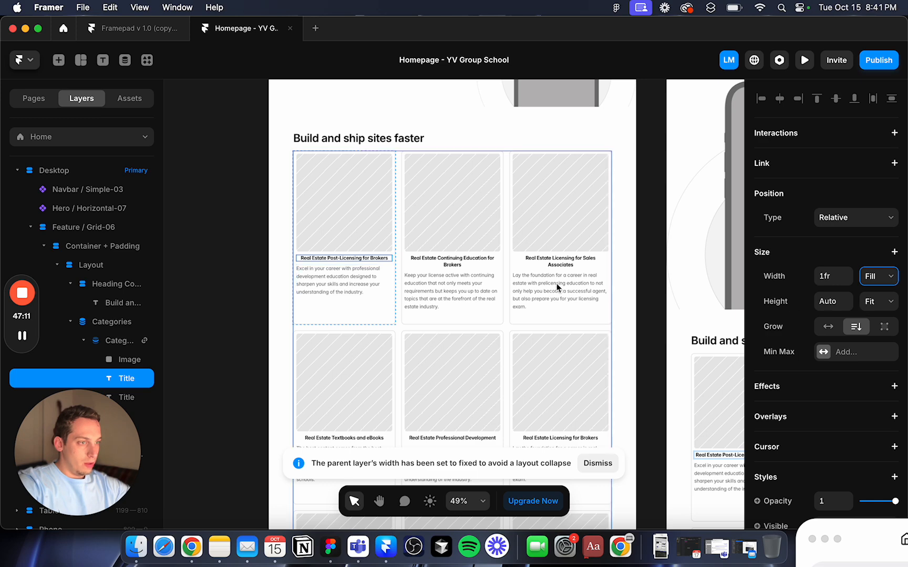
scroll(786, 354, "down", 10)
left_click(823, 435)
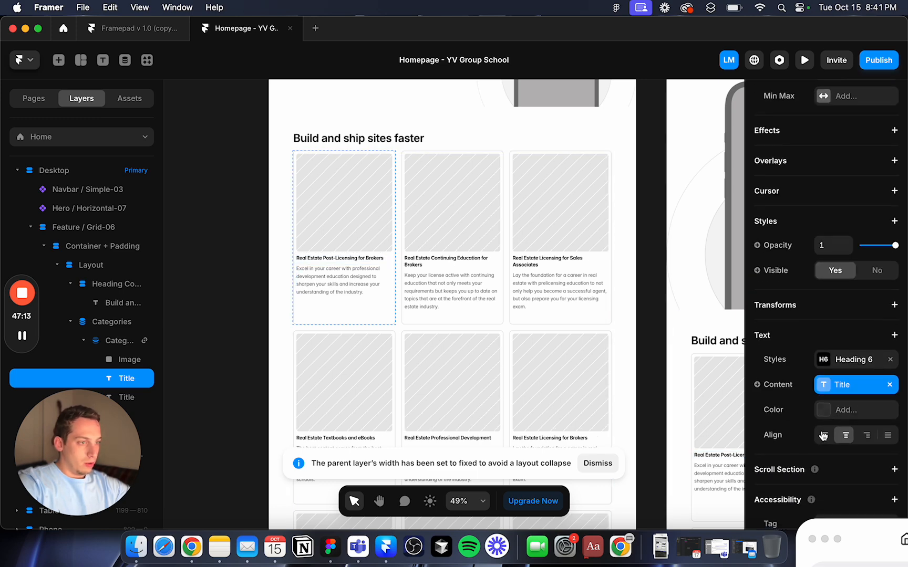
left_click(248, 282)
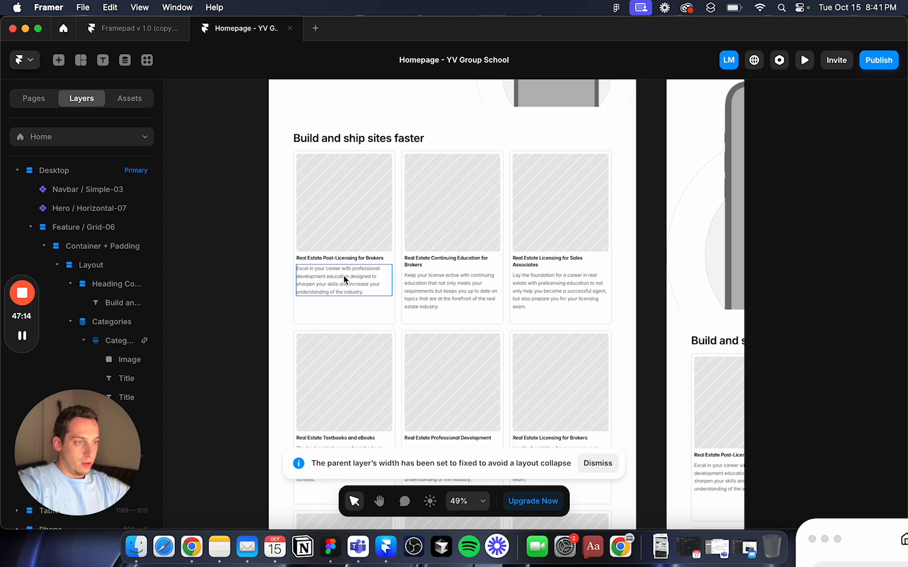
Step: Set the category card's left and right padding to 20
left_click(366, 313)
left_click(838, 391)
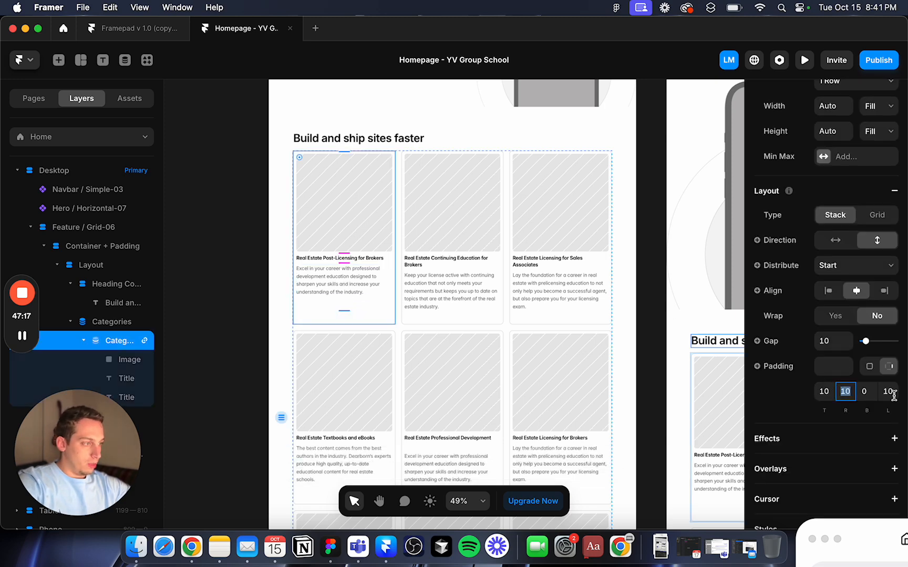
left_click(888, 392)
type("20")
key("shift+Up")
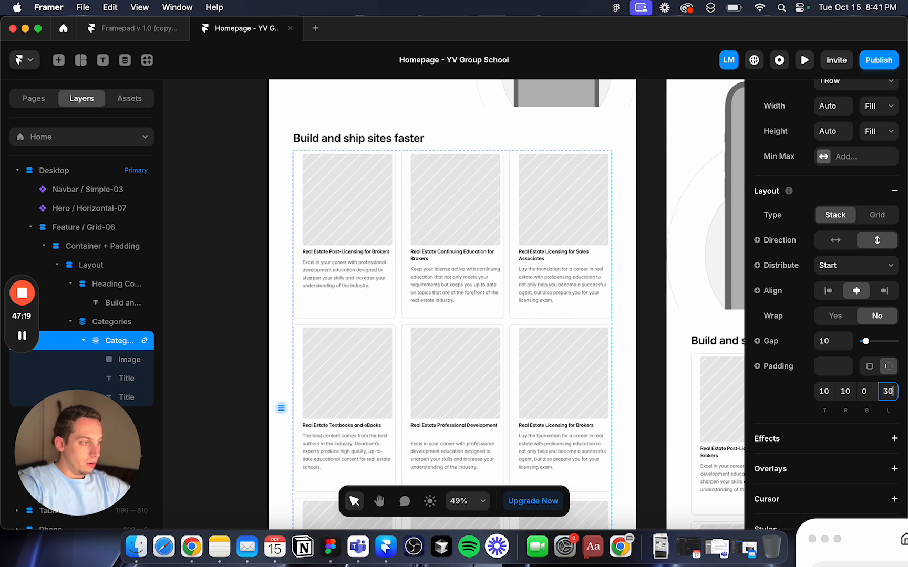
left_click(842, 391)
key("shift+Up")
key("shift+Up")
key("shift+Down")
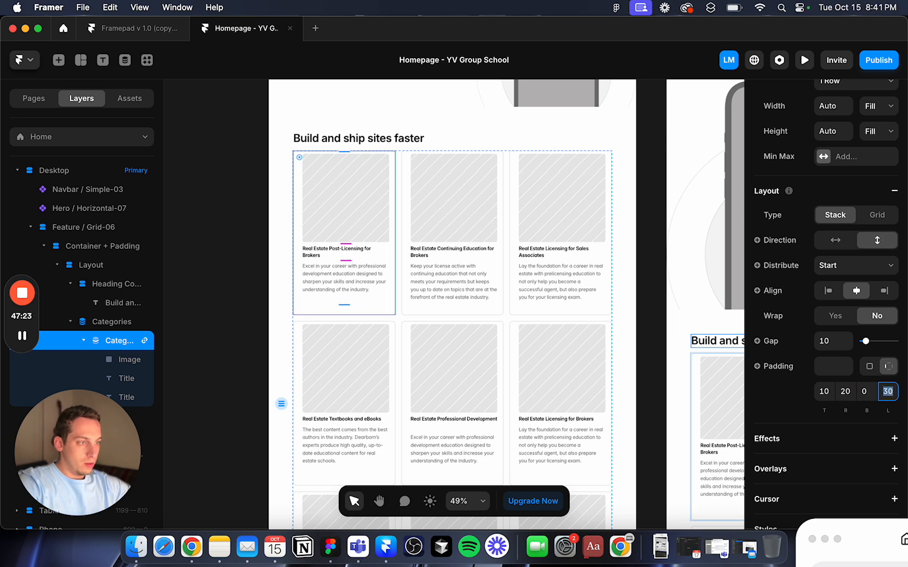
left_click(245, 246)
Step: Set the category card's top padding to 20 and enter a gap of 10
scroll(243, 247, "down", 10)
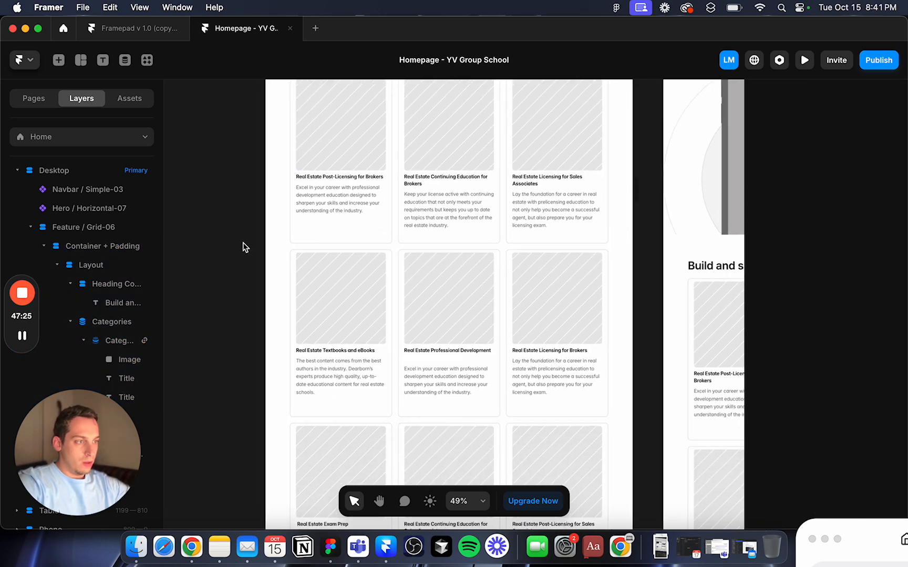
scroll(244, 247, "down", 3)
scroll(243, 247, "up", 10)
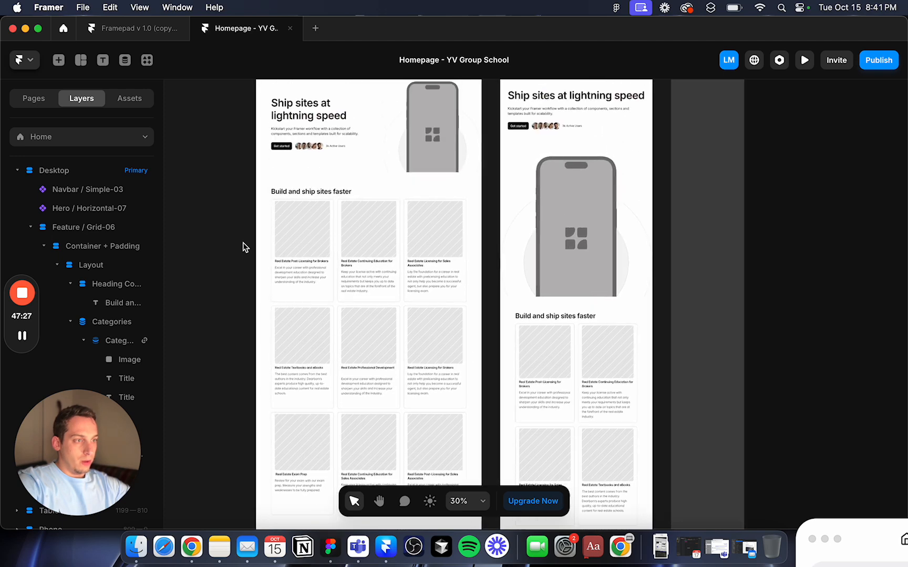
scroll(297, 268, "up", 3)
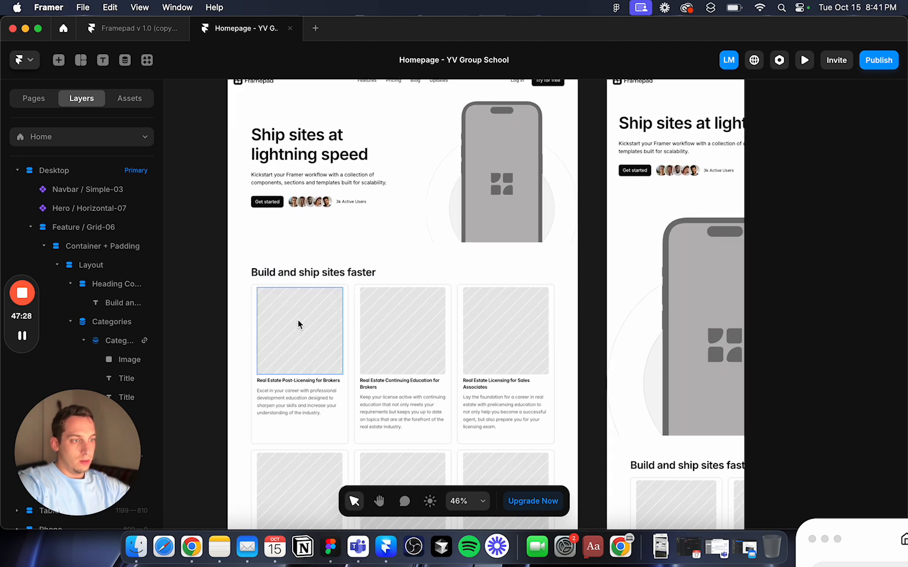
left_click(254, 335)
left_click(824, 391)
type("20")
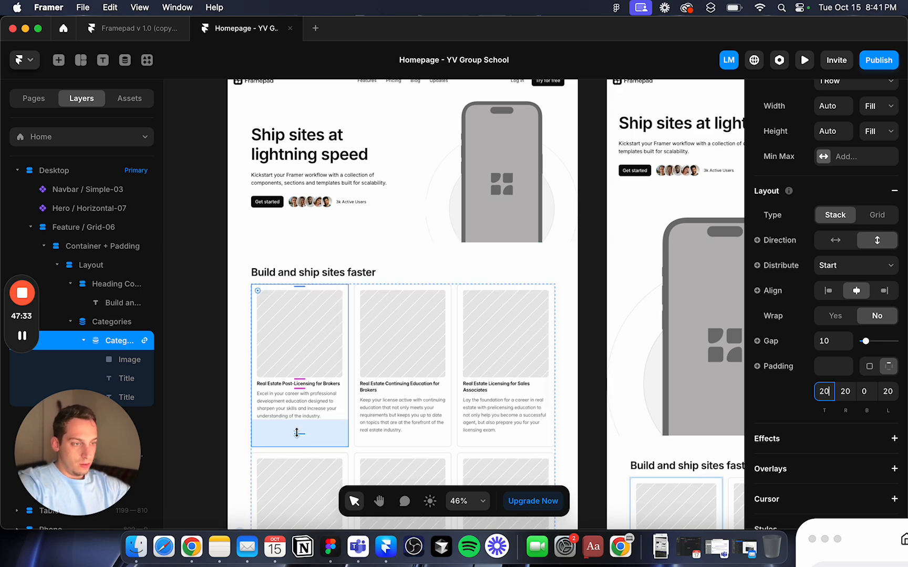
left_click(296, 432)
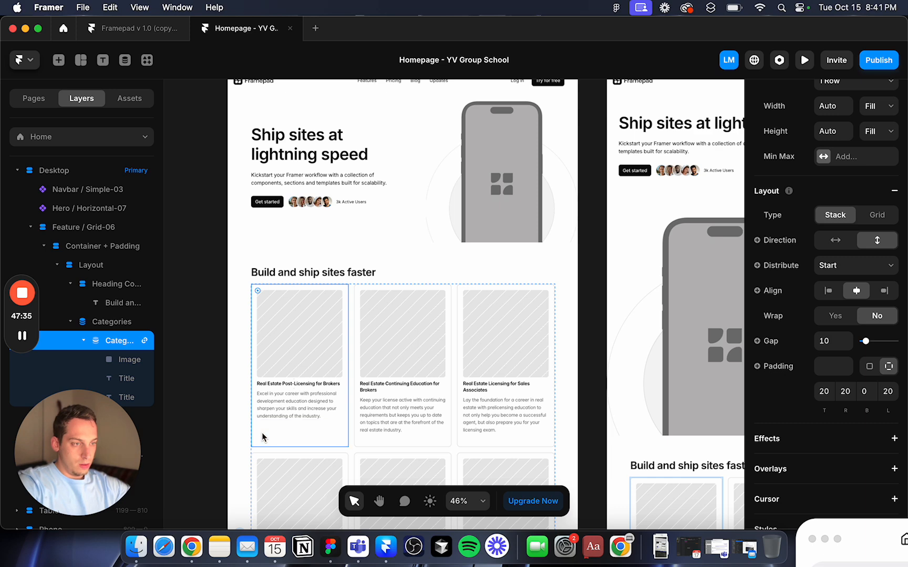
left_click(819, 341)
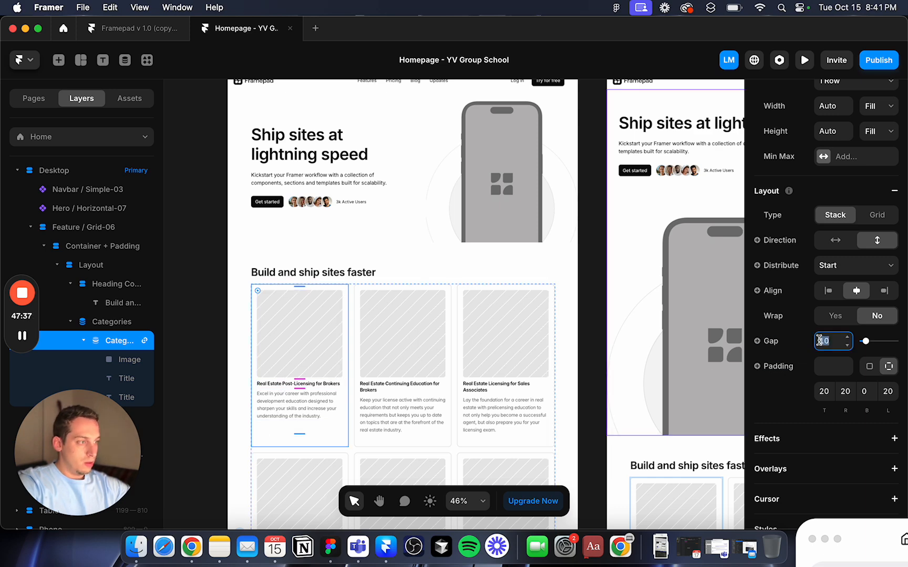
type("10")
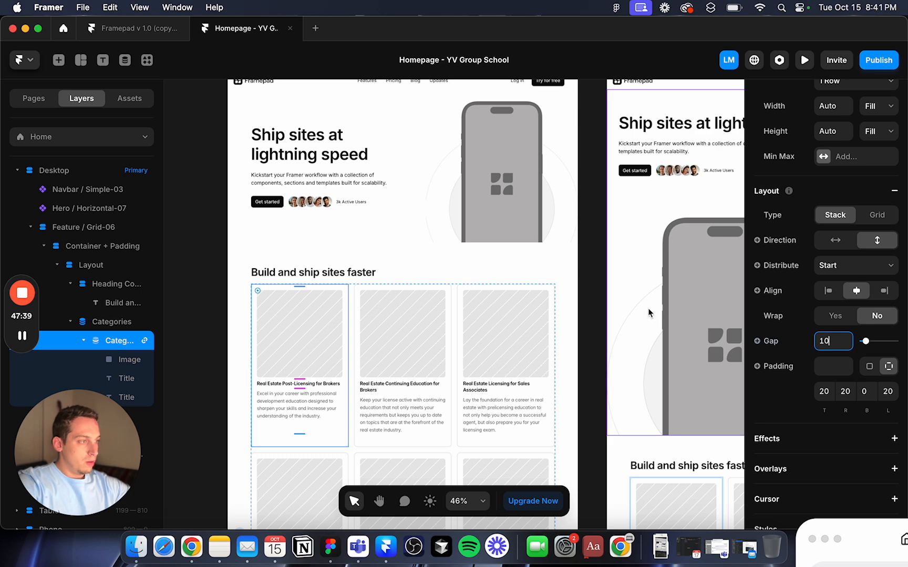
Step: Review the card's link settings, the category grid across breakpoints and the Choose Your Area of Interest section below it
scroll(893, 247, "up", 5)
scroll(831, 255, "up", 2)
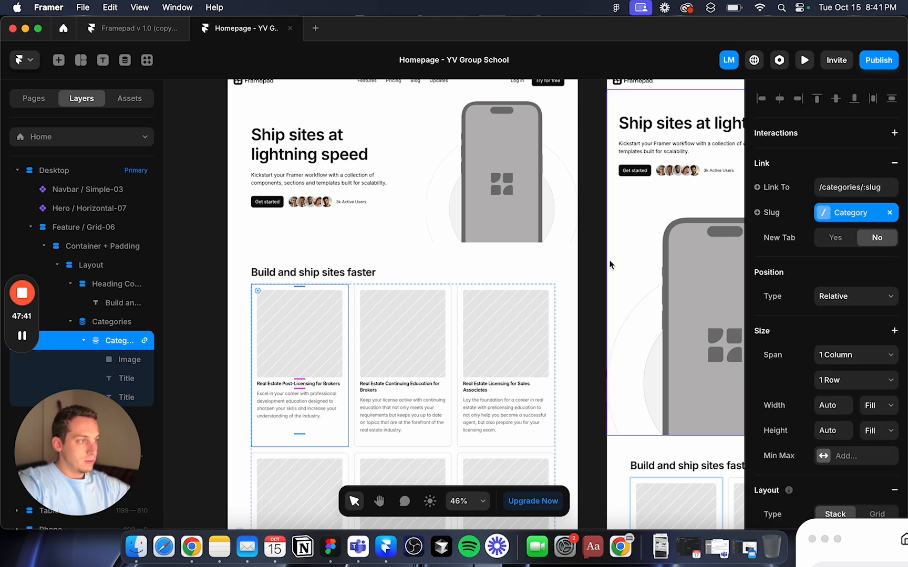
left_click(581, 280)
scroll(580, 280, "left", 3)
scroll(579, 280, "down", 3)
scroll(579, 280, "right", 3)
scroll(579, 280, "down", 5)
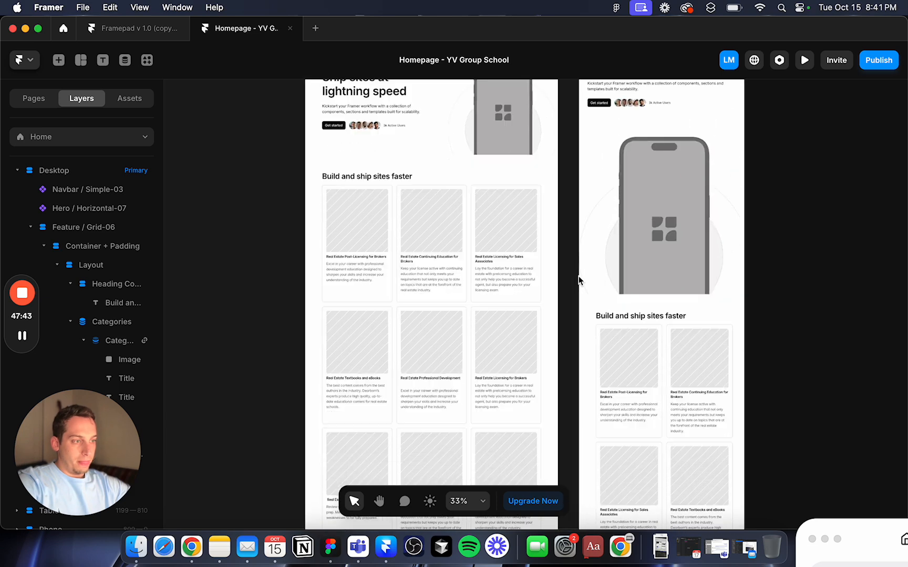
scroll(578, 276, "down", 4)
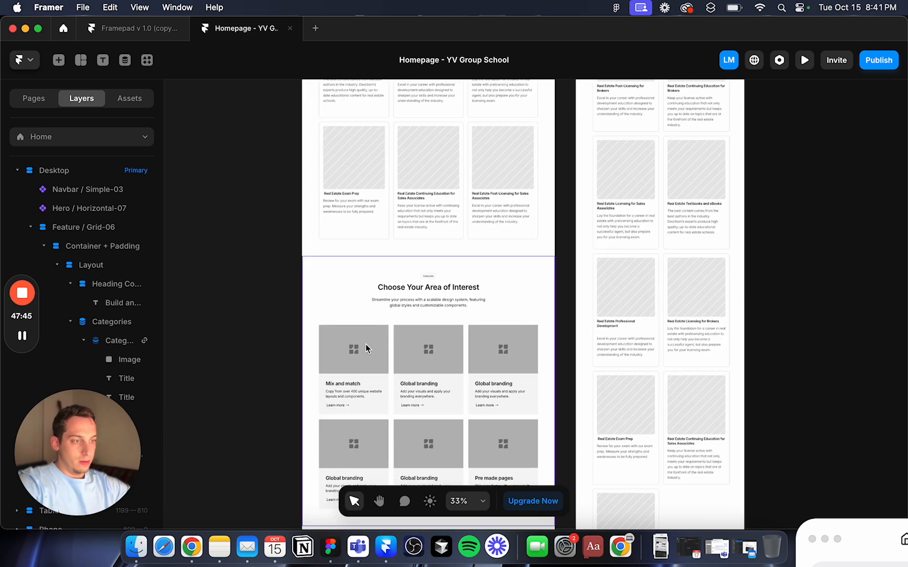
scroll(365, 345, "up", 4)
left_click(344, 251)
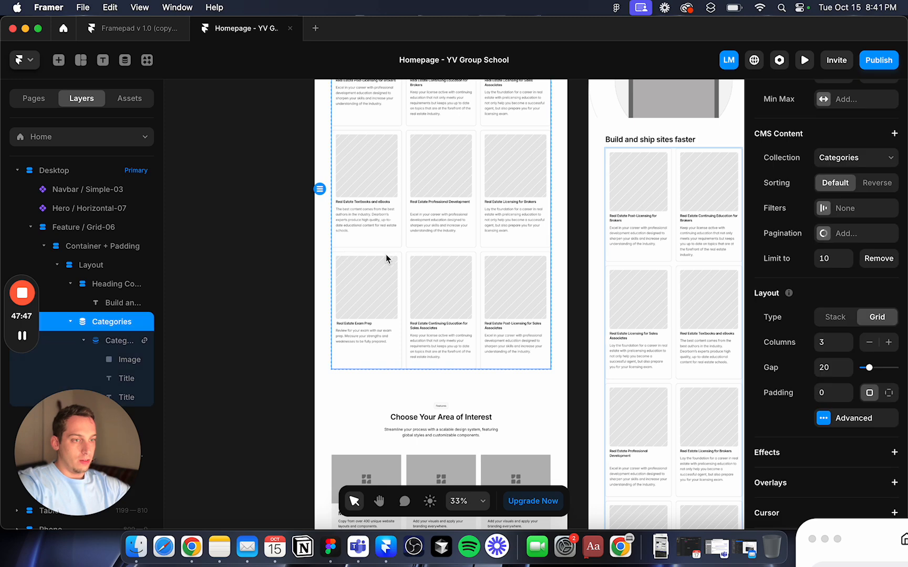
scroll(385, 254, "up", 5)
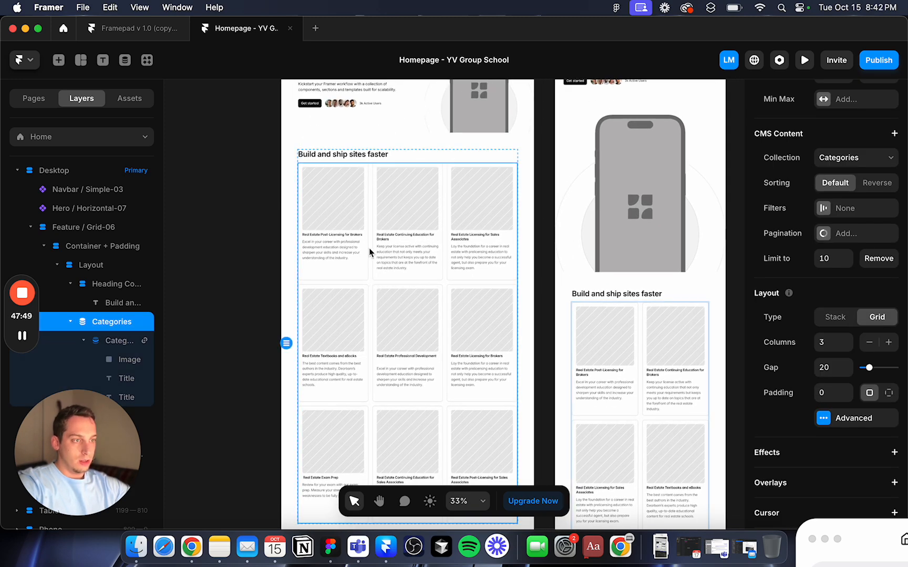
scroll(369, 250, "down", 5)
Step: Delete the Choose Your Area of Interest section from the Home page's Desktop layout
left_click(323, 260)
left_click(327, 416)
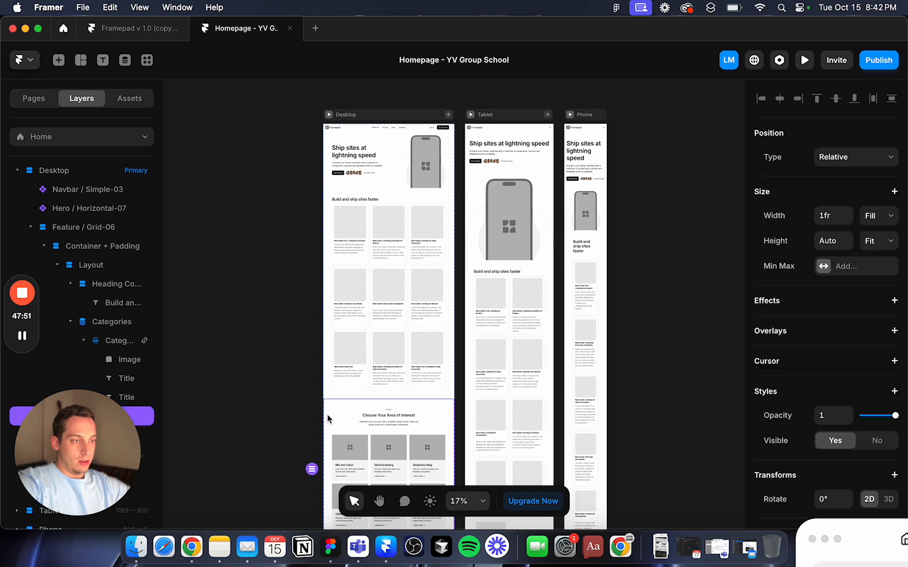
key("Delete")
Step: Collapse the Feature / Grid-06 category section and duplicate it directly below the original
left_click(331, 350)
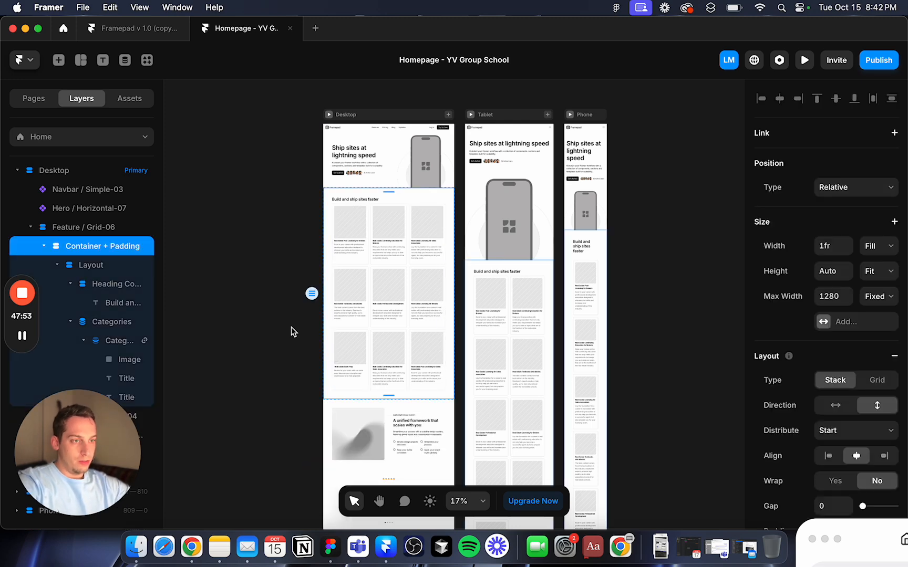
left_click(38, 234)
left_click(31, 228)
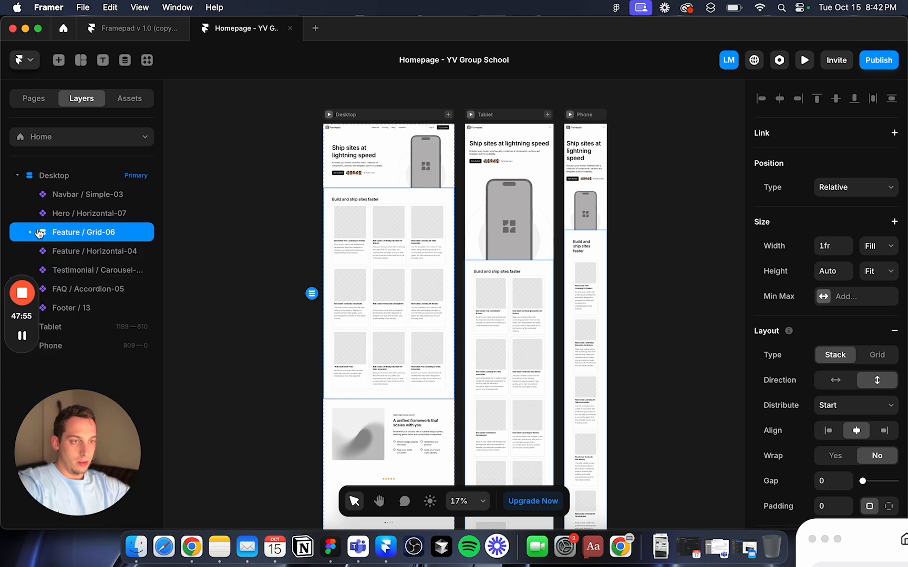
key("super+d")
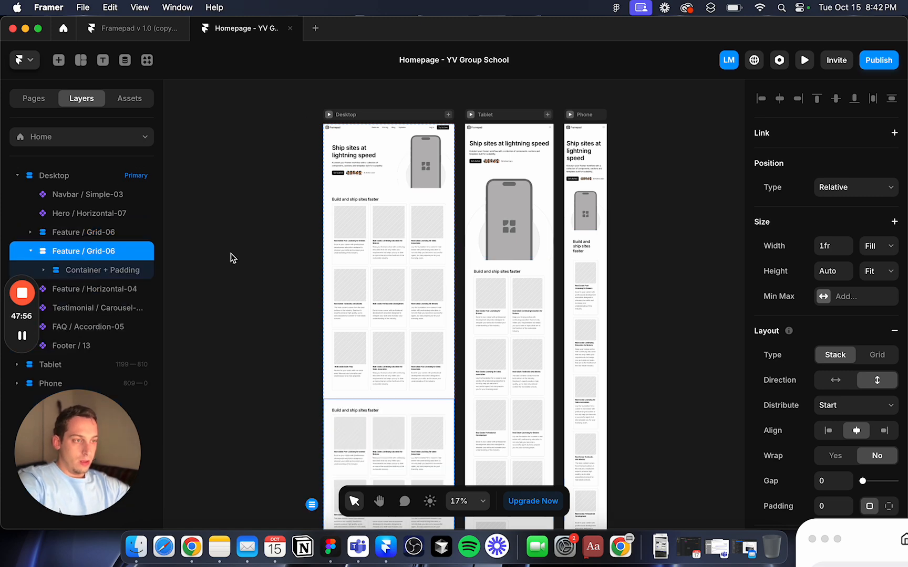
Step: Switch the upper Build and ship sites faster grid's collection from Categories to Courses
left_click(346, 340)
scroll(824, 275, "up", 5)
left_click(849, 352)
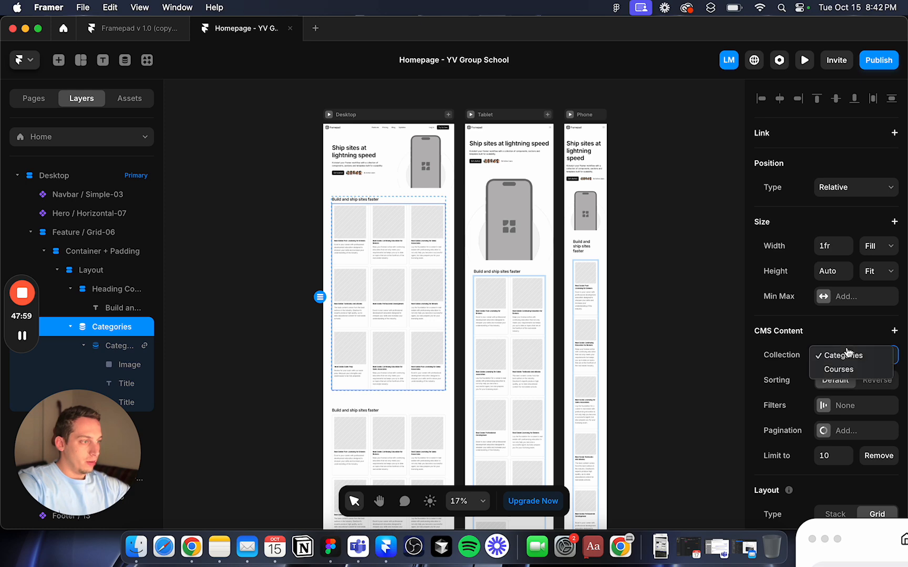
left_click(834, 369)
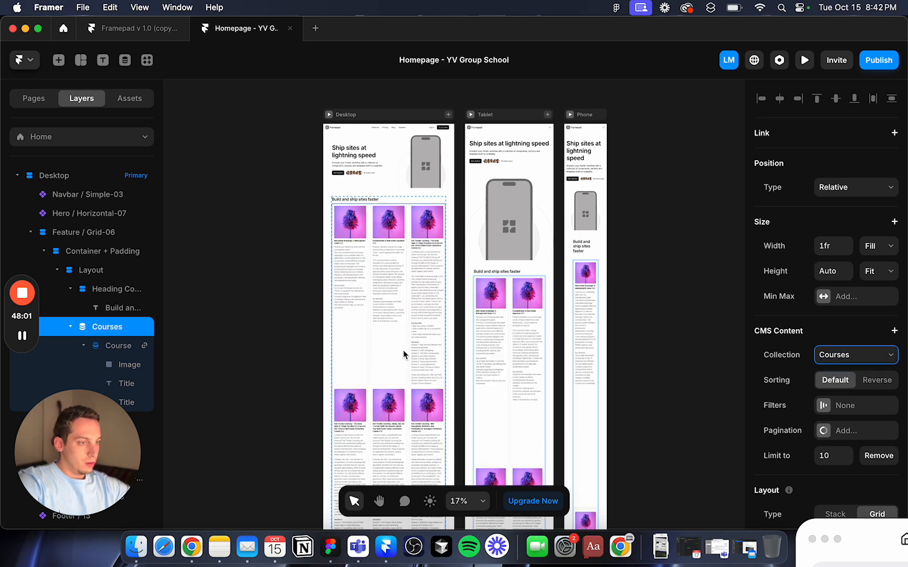
Step: Replace the Content variable on the course card's lower text with the Price variable
scroll(782, 427, "down", 5)
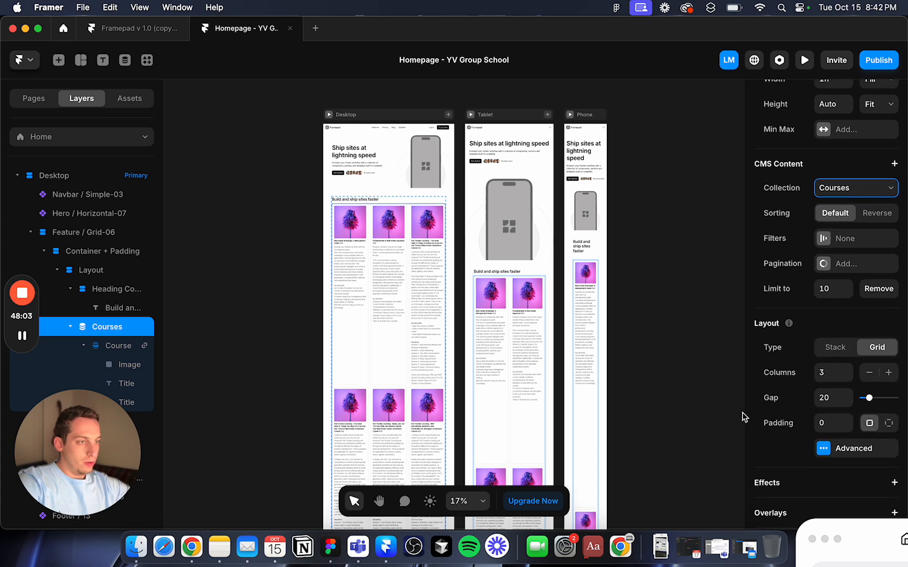
left_click(349, 295)
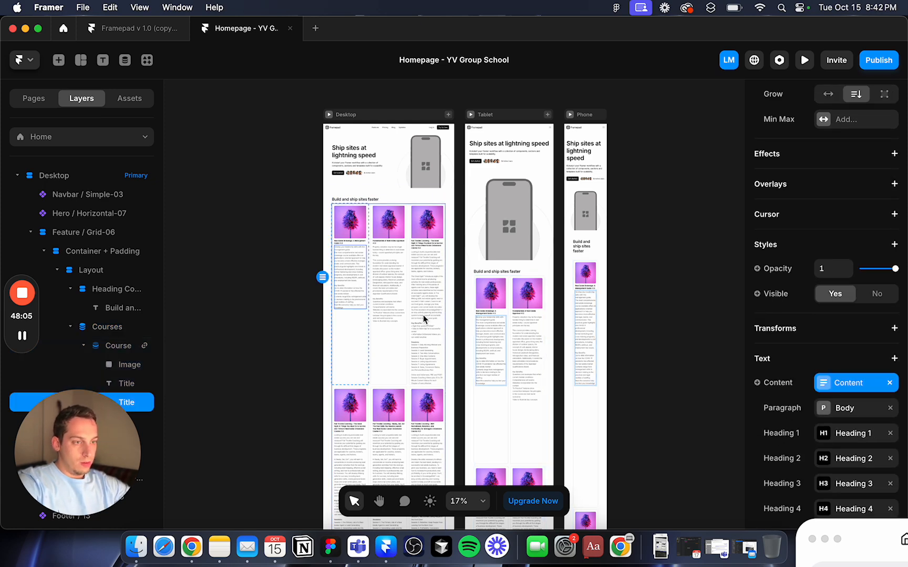
left_click(890, 383)
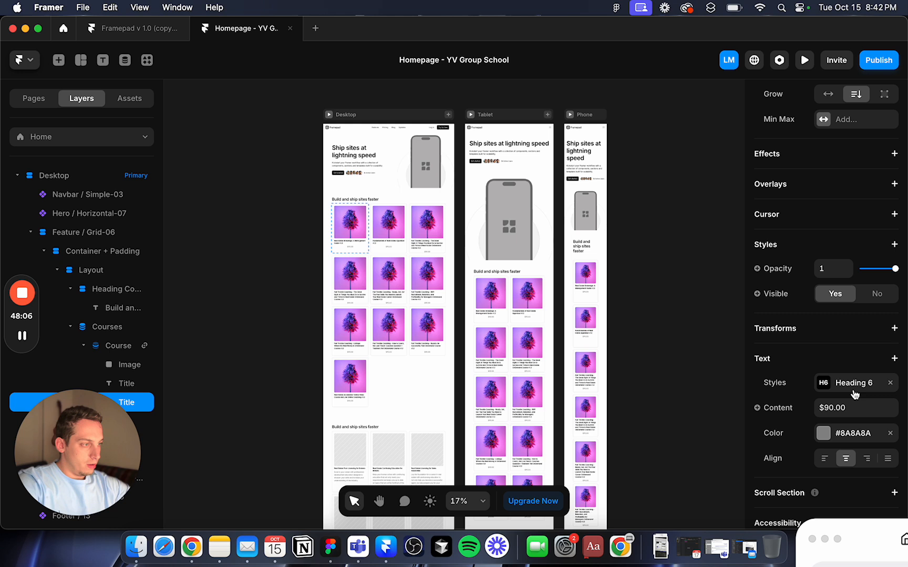
left_click(823, 383)
left_click(777, 409)
mouse_move(780, 461)
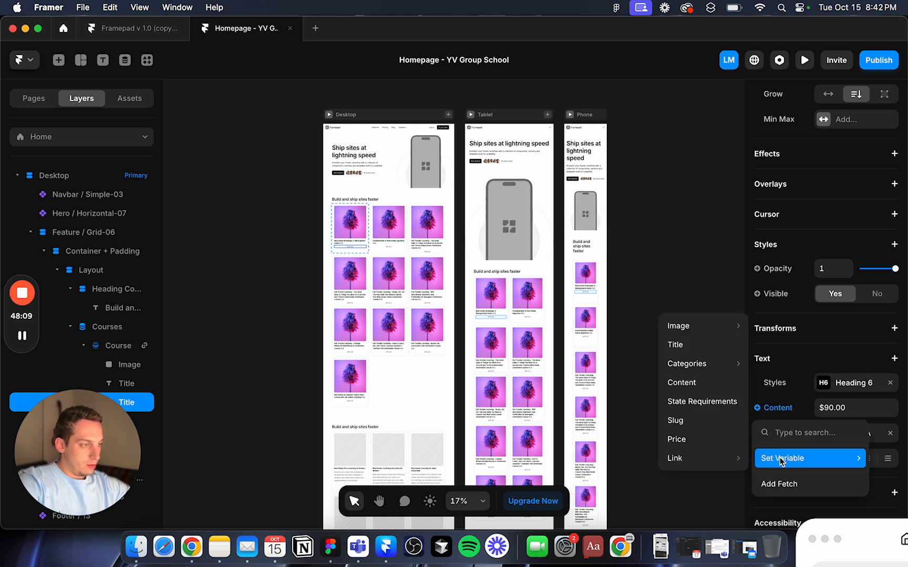
left_click(704, 442)
Step: Left-align the price text in the course card
scroll(340, 241, "up", 3)
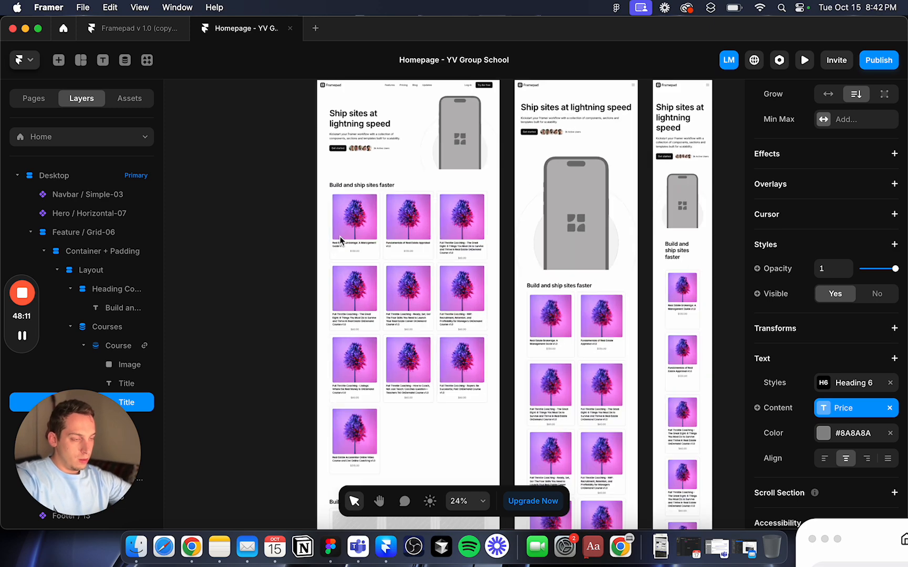
scroll(341, 241, "up", 5)
left_click(825, 459)
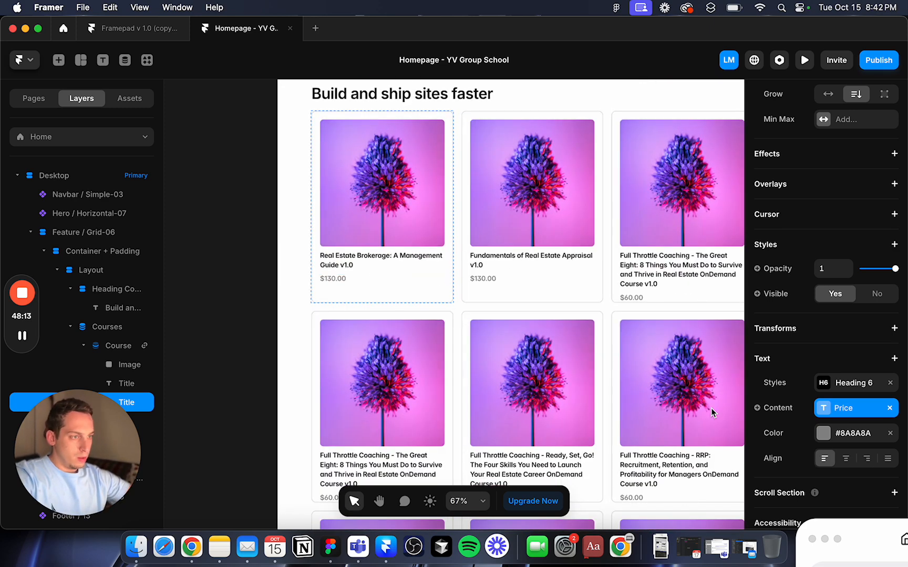
key("Escape")
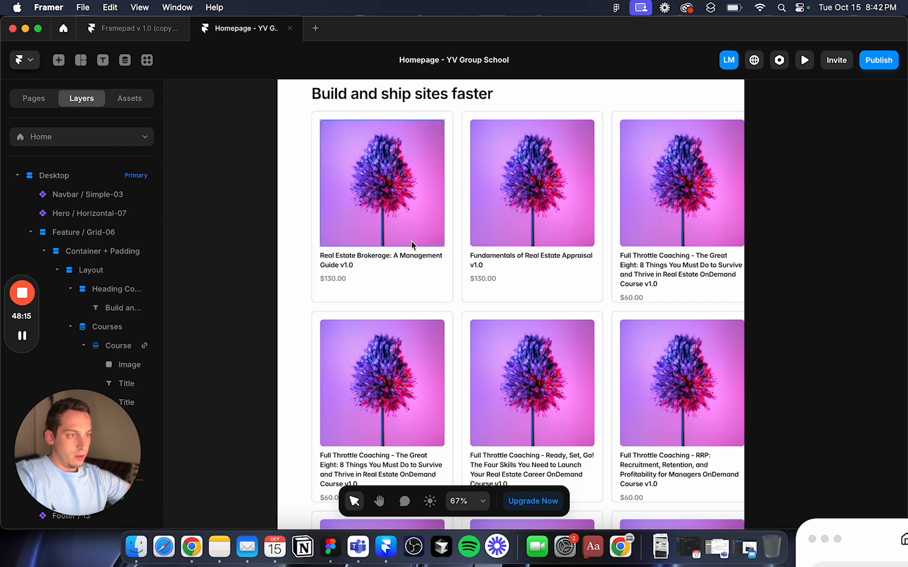
Step: Review the course card's link and size settings and the Courses list's collection options
scroll(403, 243, "down", 6)
scroll(381, 202, "down", 5)
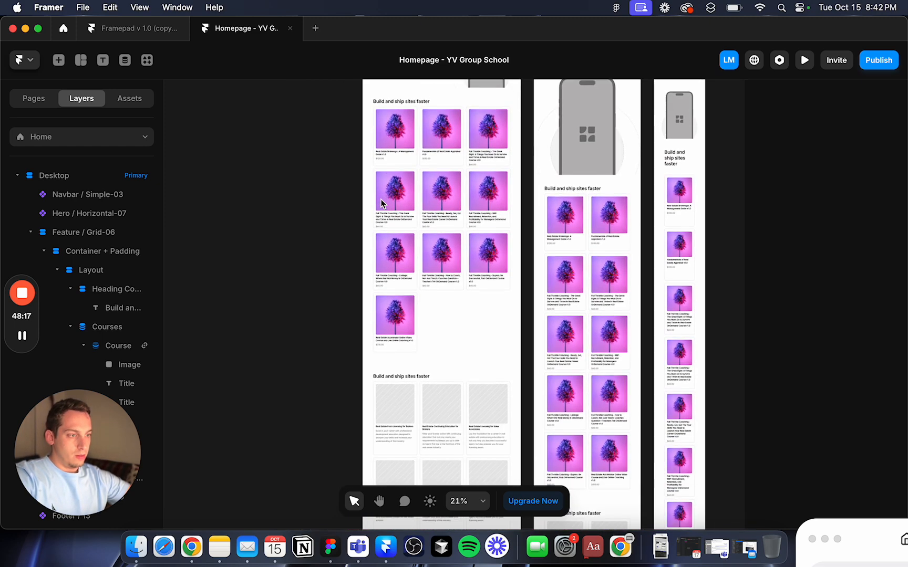
left_click(398, 151)
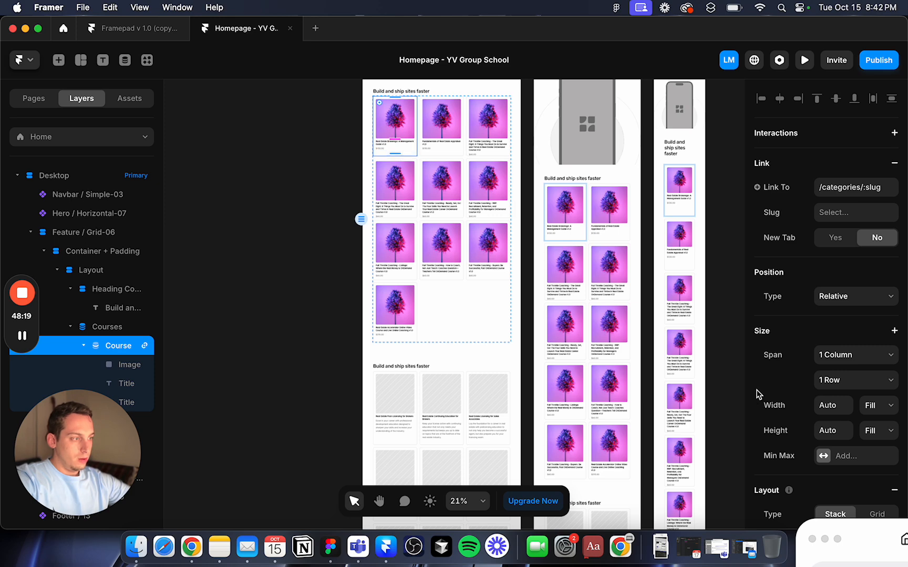
scroll(770, 368, "down", 2)
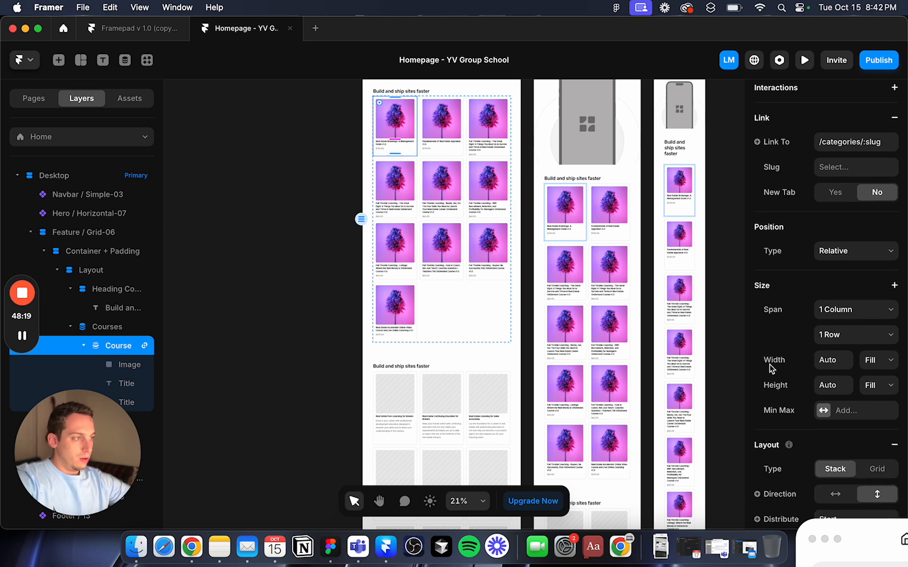
left_click(117, 330)
scroll(776, 328, "up", 3)
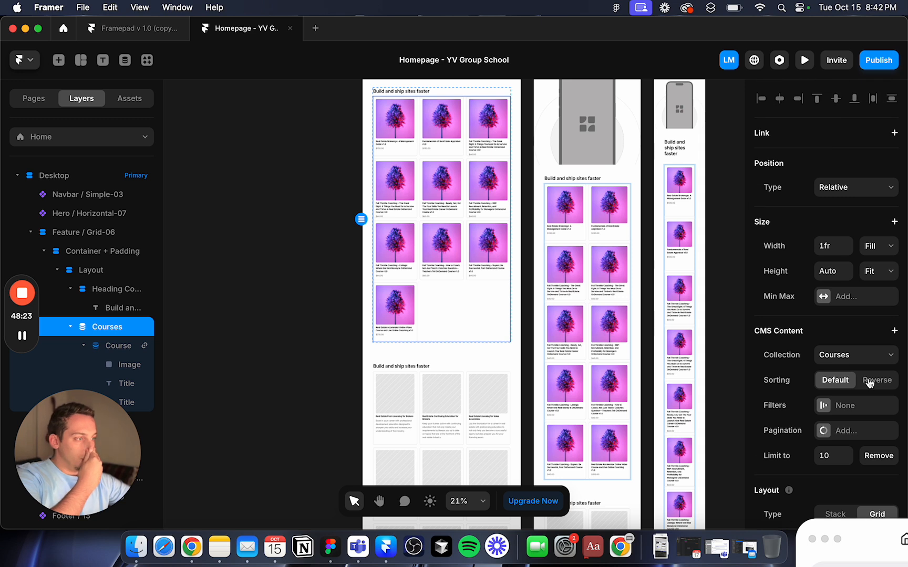
left_click(862, 363)
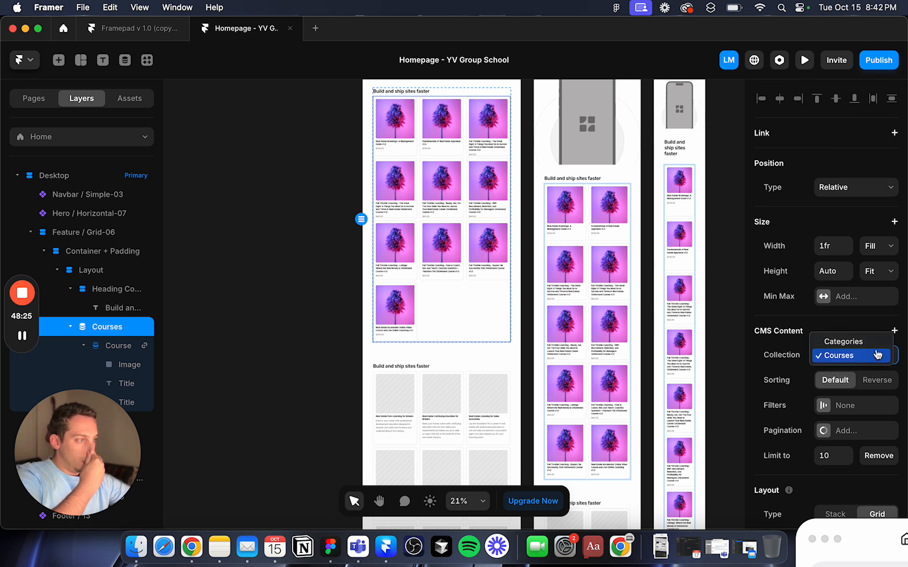
left_click(878, 355)
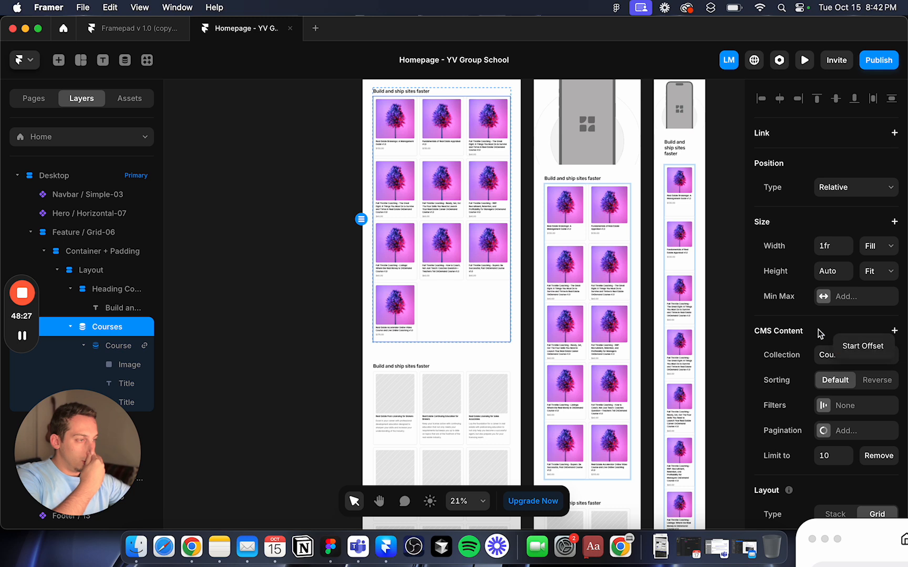
left_click(824, 406)
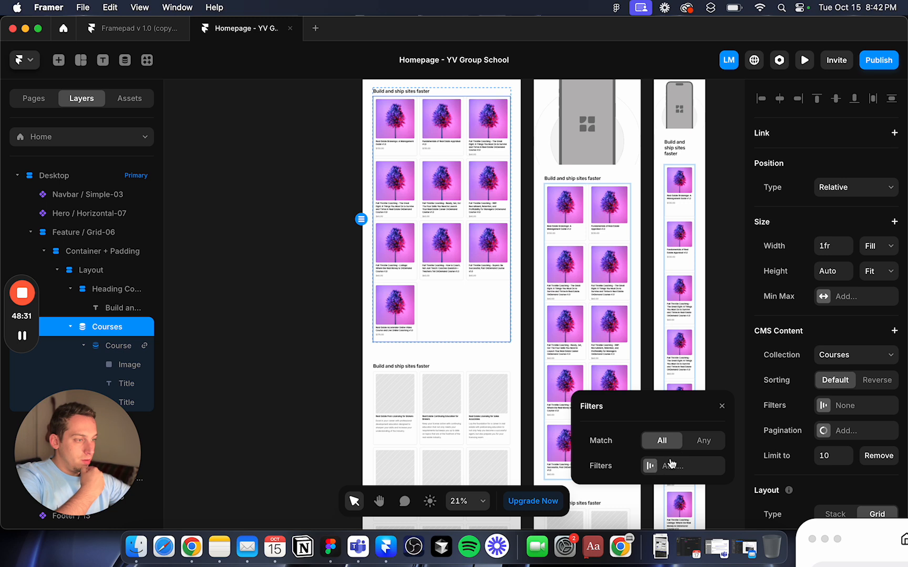
left_click(707, 441)
left_click(666, 442)
left_click(670, 466)
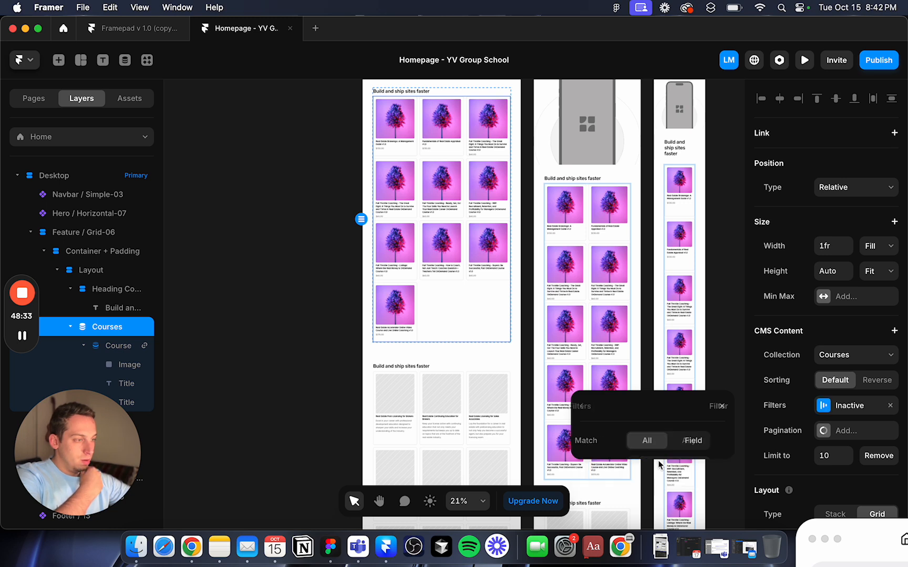
left_click(672, 445)
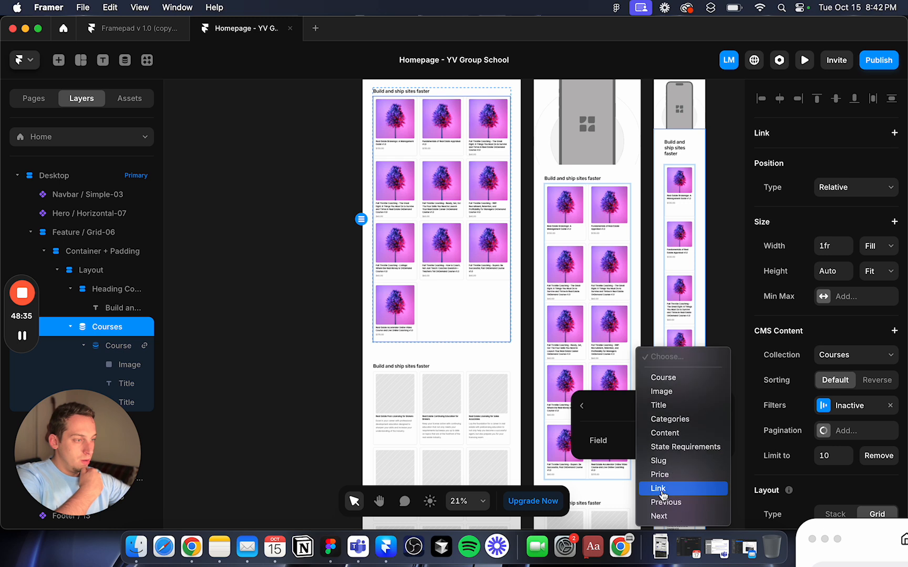
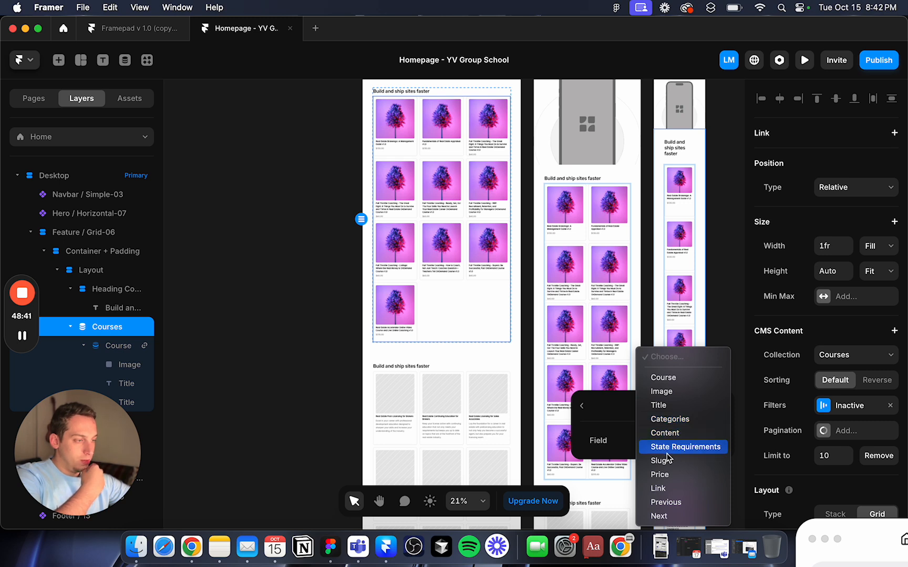
left_click(611, 424)
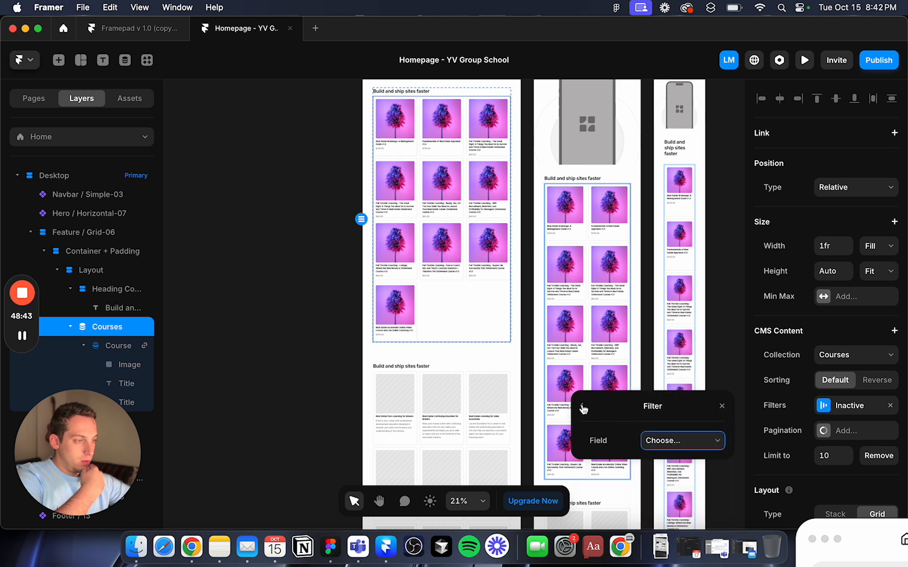
left_click(581, 406)
left_click(700, 445)
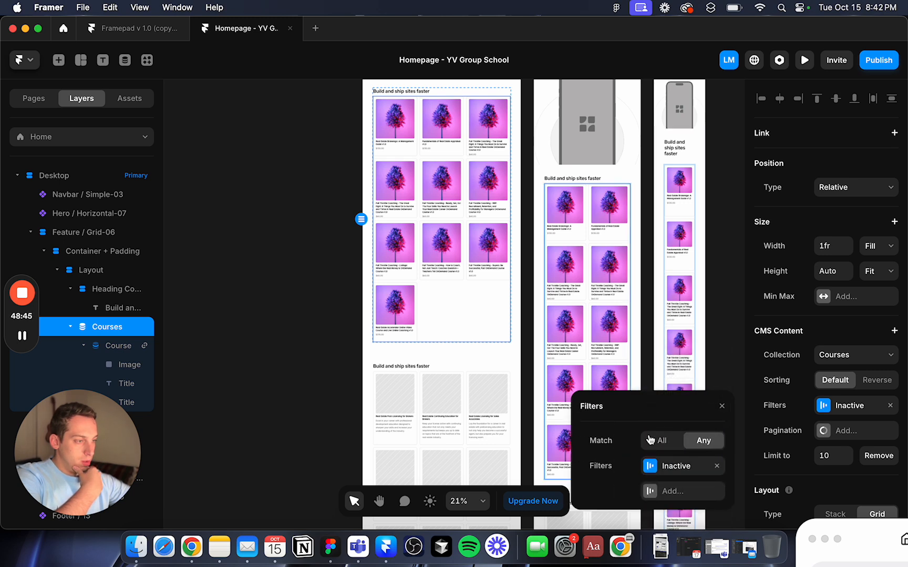
left_click(657, 441)
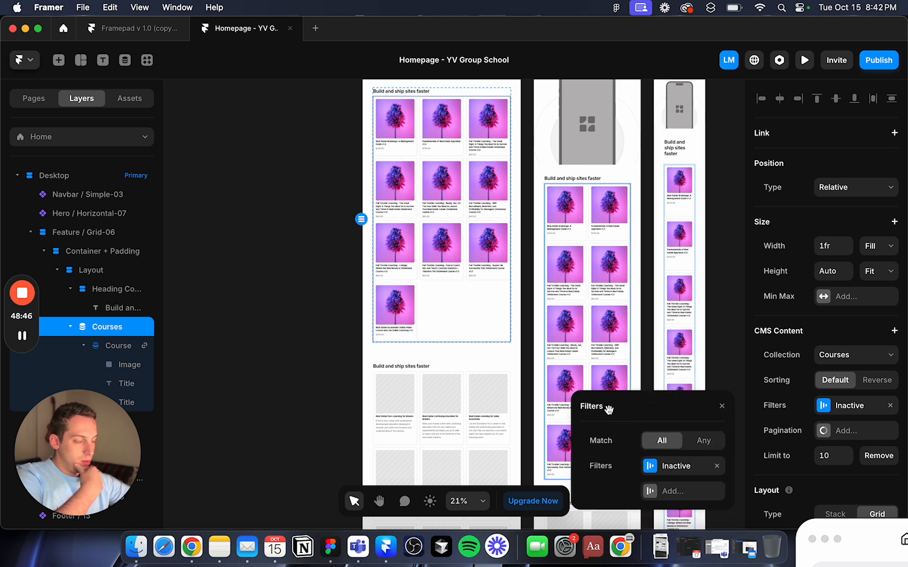
left_click(889, 406)
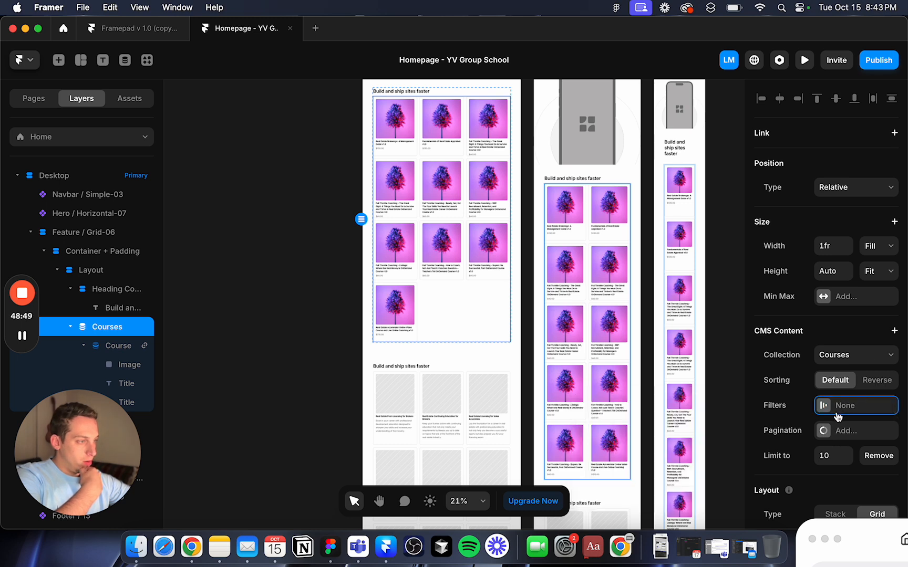
Step: Limit the Courses list in the upper grid section to 4 items
left_click(848, 460)
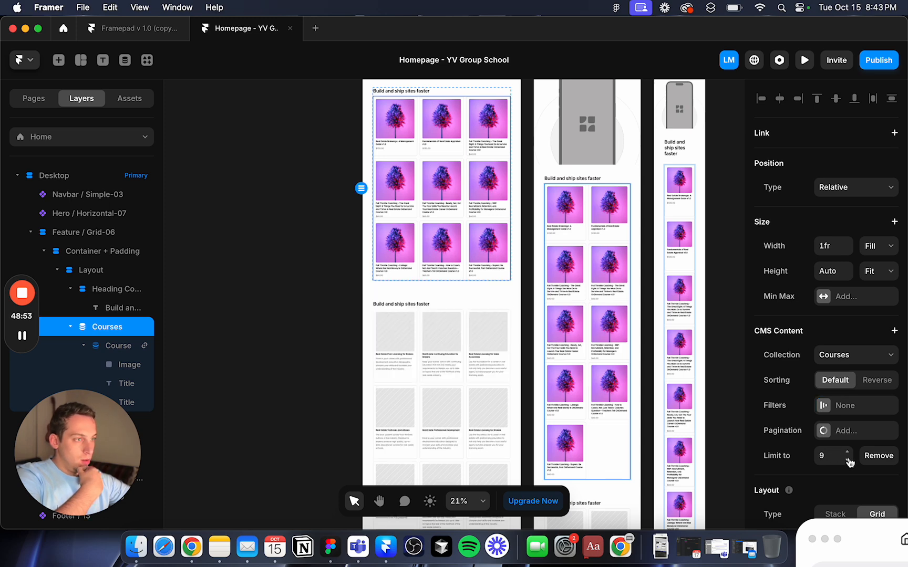
scroll(483, 278, "up", 3)
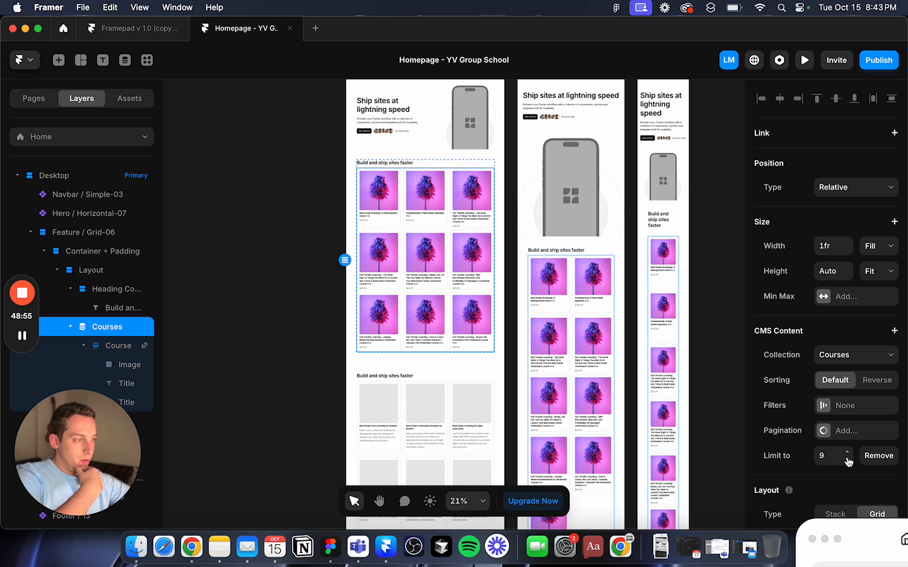
left_click(848, 460)
left_click(848, 461)
left_click(847, 460)
left_click(847, 461)
left_click(848, 461)
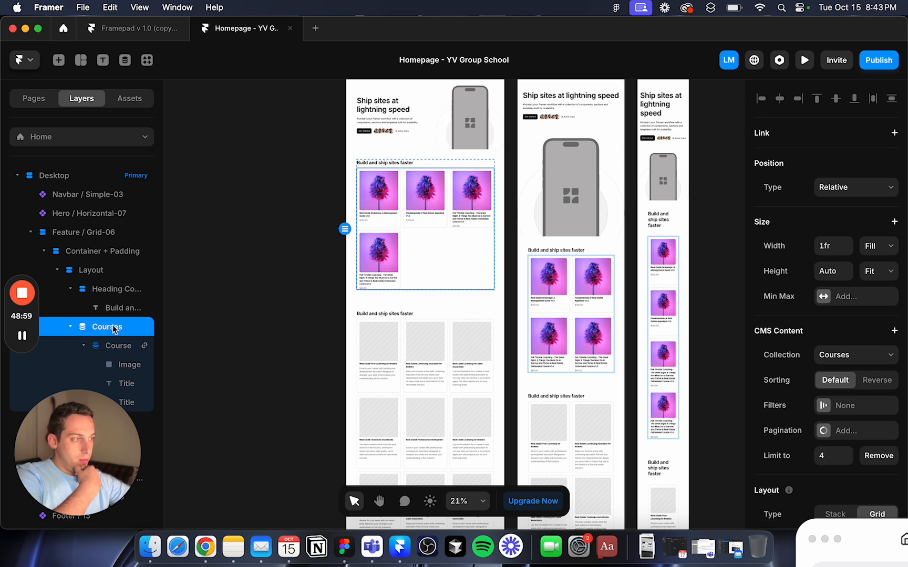
Step: Set the Desktop Courses grid to 4 columns
scroll(799, 280, "down", 5)
left_click(888, 342)
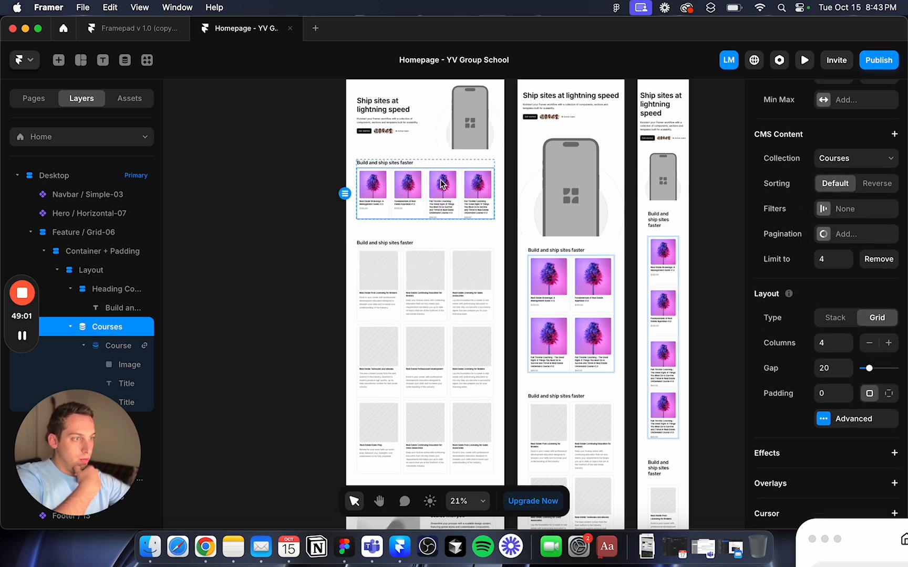
scroll(368, 256, "up", 5)
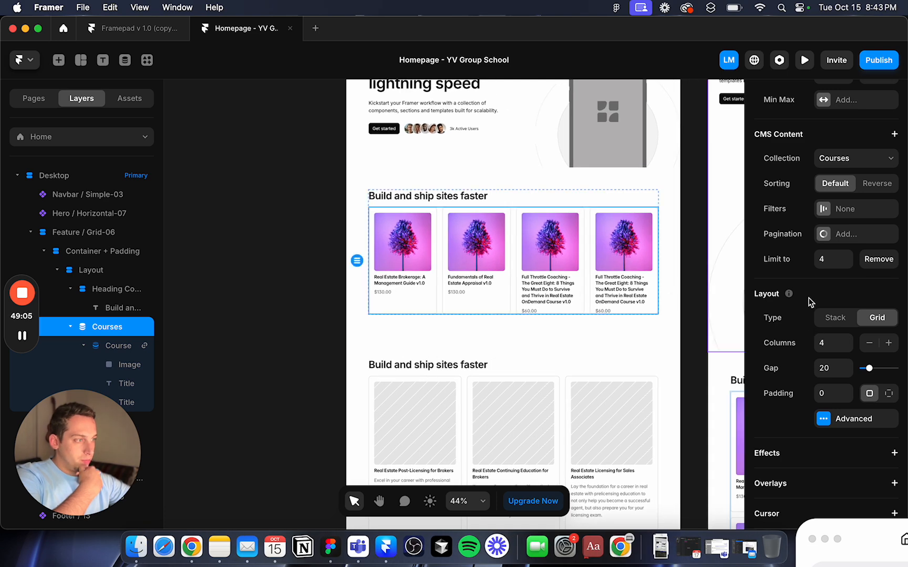
Step: Add a filter to the Courses list in the upper grid section and open its field choices
scroll(809, 303, "down", 3)
scroll(809, 293, "up", 3)
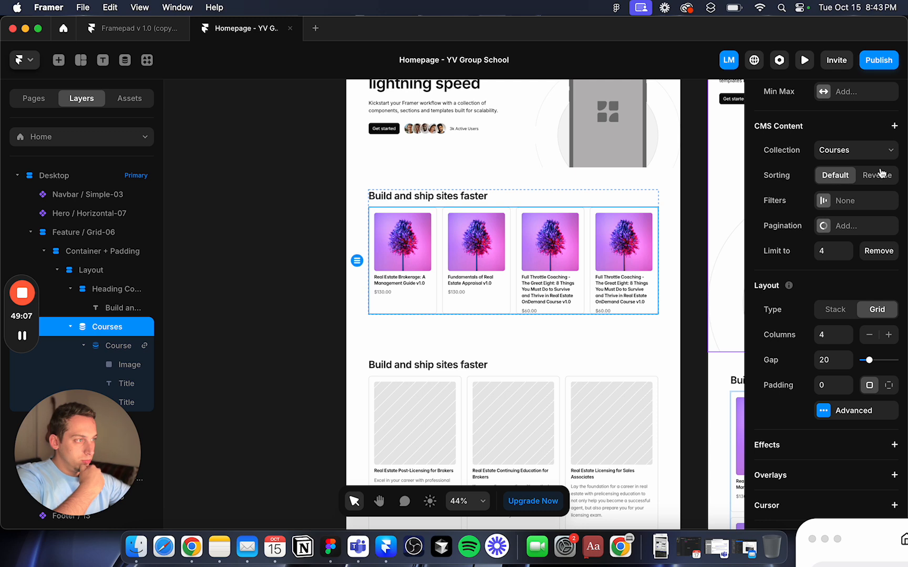
left_click(827, 204)
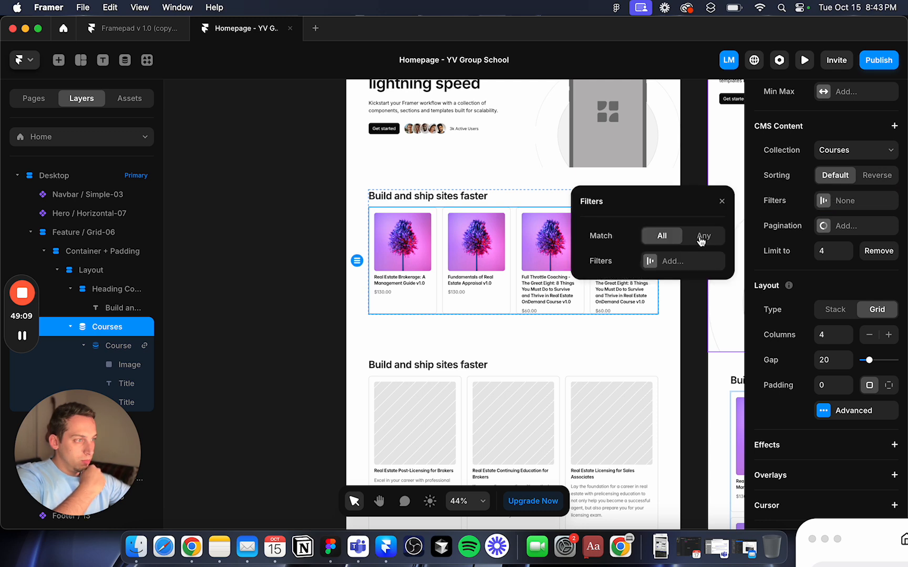
left_click(672, 261)
left_click(671, 237)
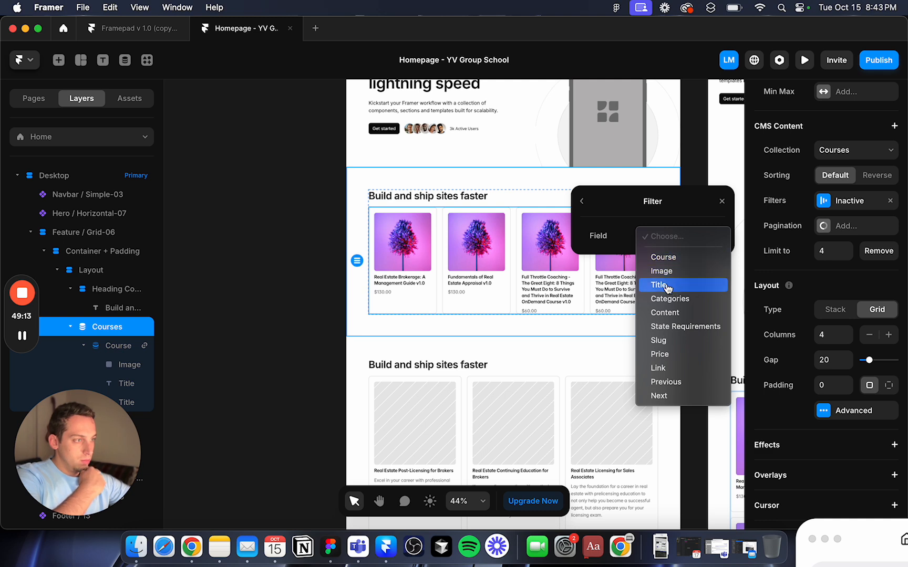
Step: Try filtering the Courses list by Title equal to "Re" and by whether Content is set
left_click(667, 286)
left_click(675, 266)
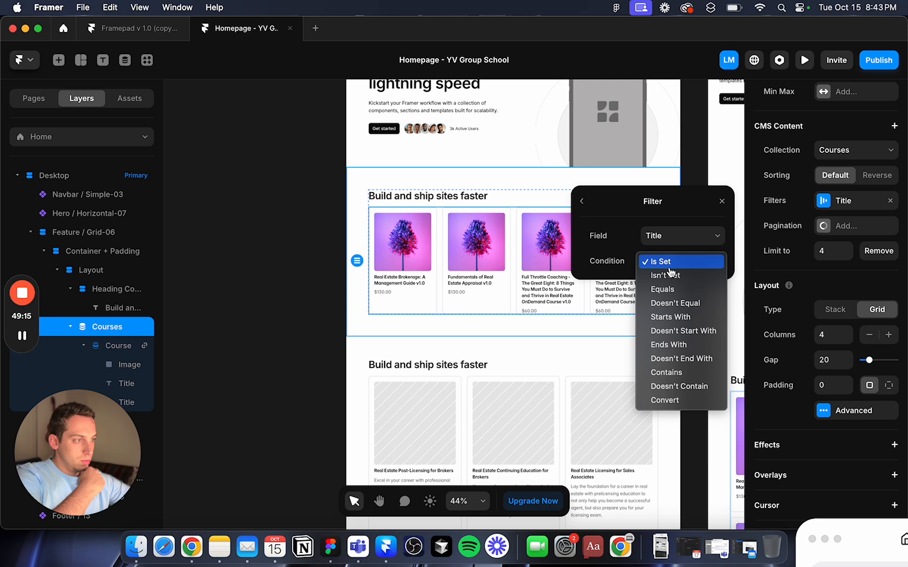
left_click(666, 289)
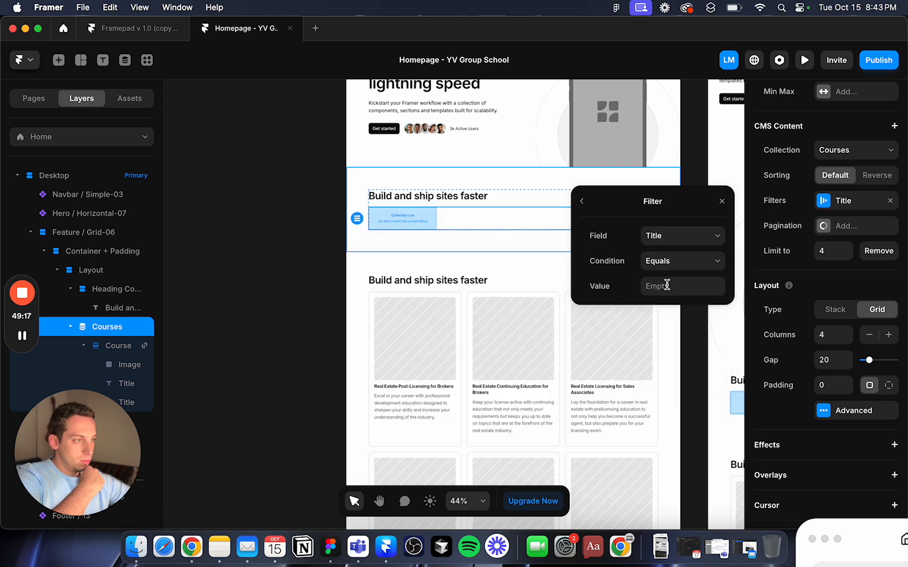
left_click(666, 285)
type("Re")
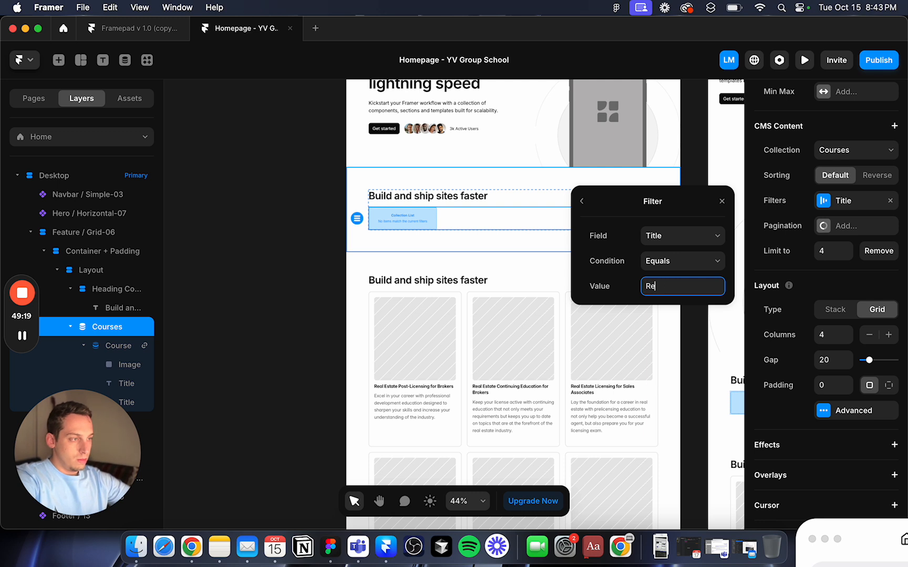
left_click(691, 245)
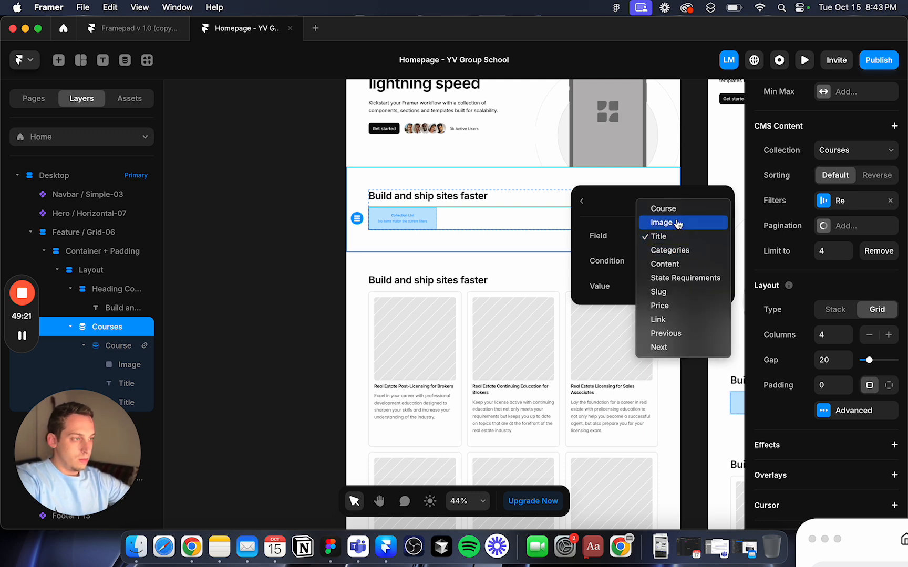
left_click(675, 268)
left_click(676, 266)
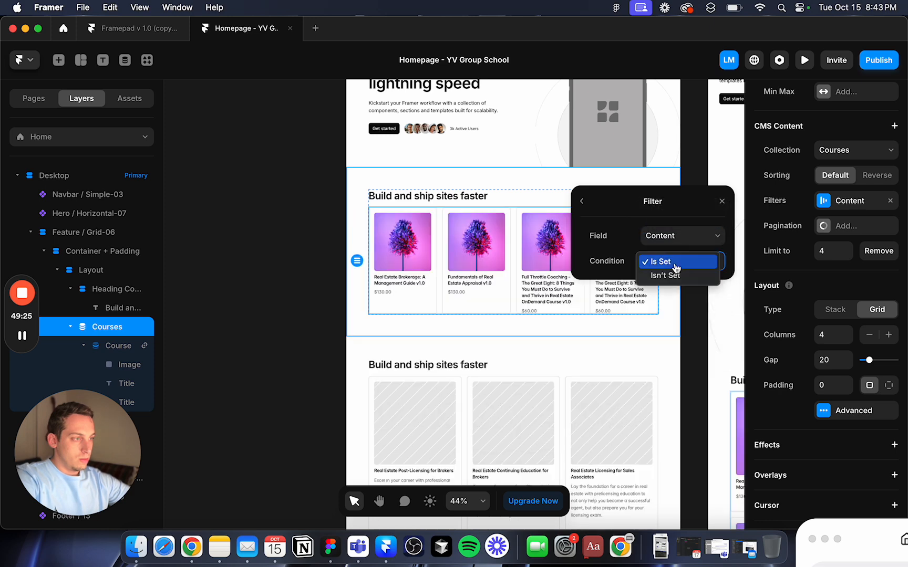
left_click(661, 263)
left_click(669, 236)
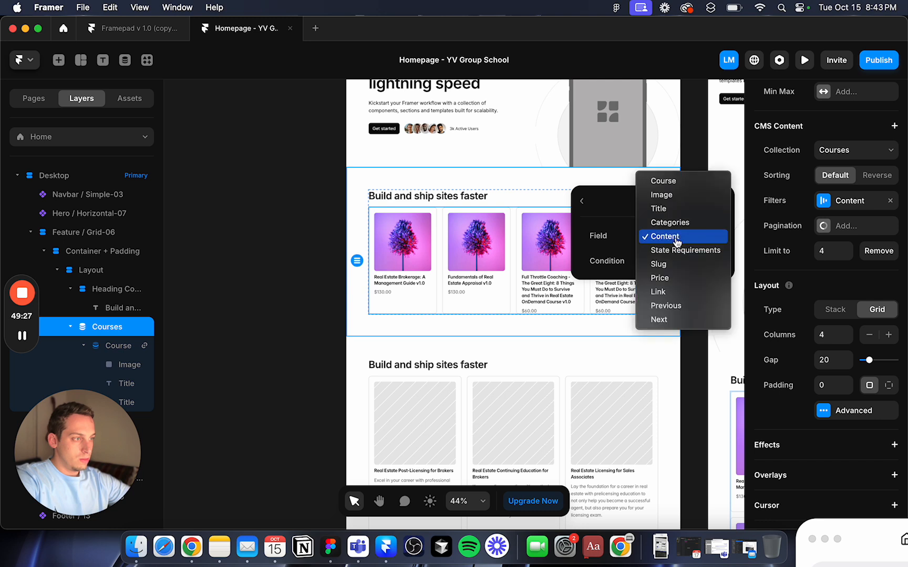
left_click(667, 210)
Step: Filter the Courses list to items whose Categories contain Real Estate Licensing for Sales Associates
left_click(669, 237)
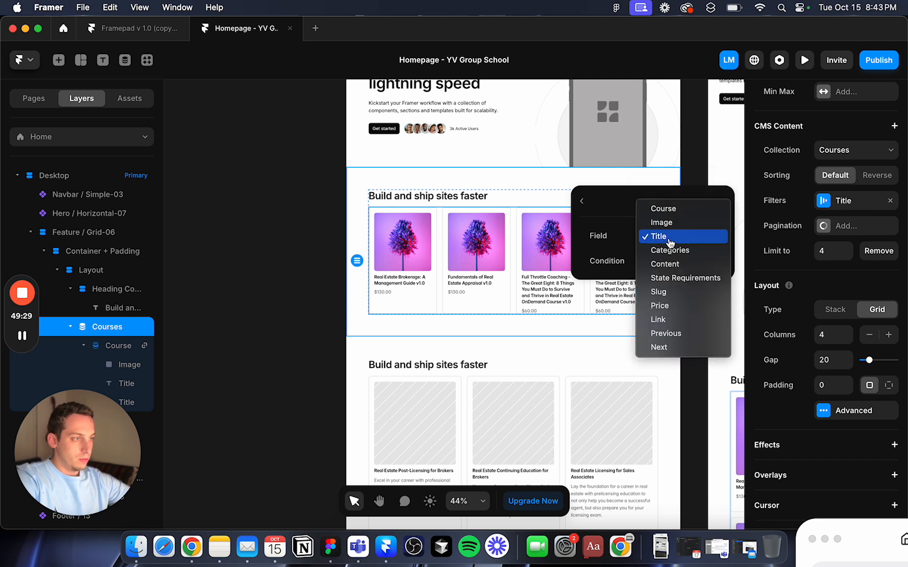
key("Escape")
left_click(675, 264)
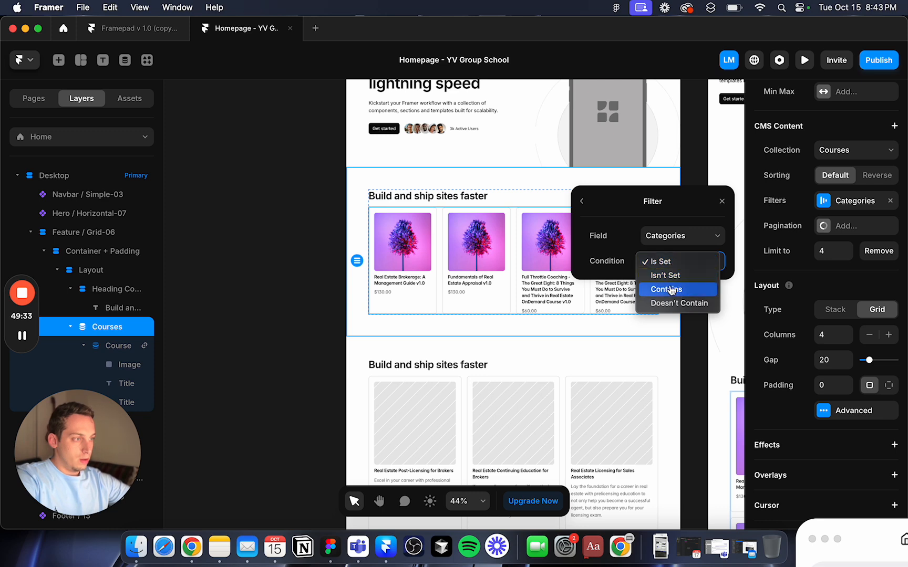
left_click(667, 289)
left_click(649, 287)
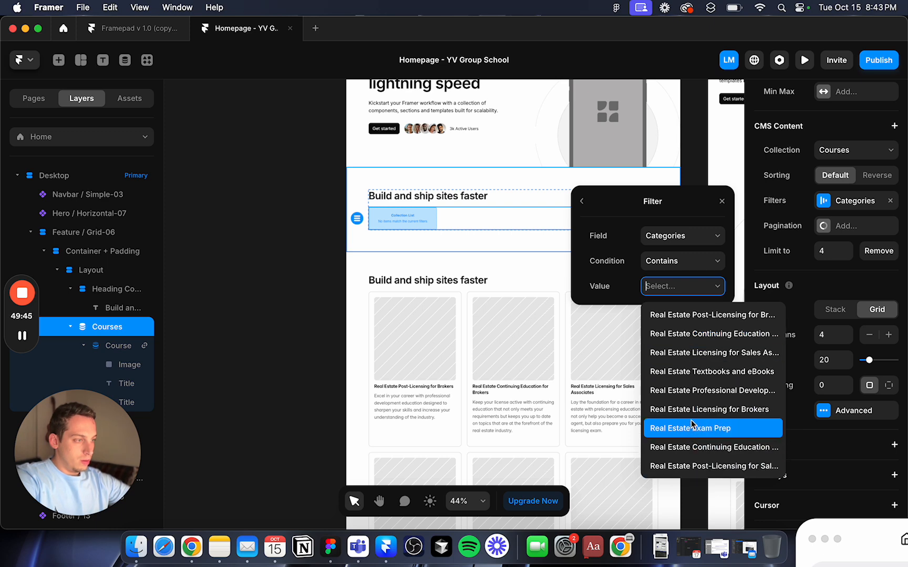
left_click(688, 359)
left_click(307, 291)
scroll(309, 291, "up", 1)
scroll(310, 291, "right", 1)
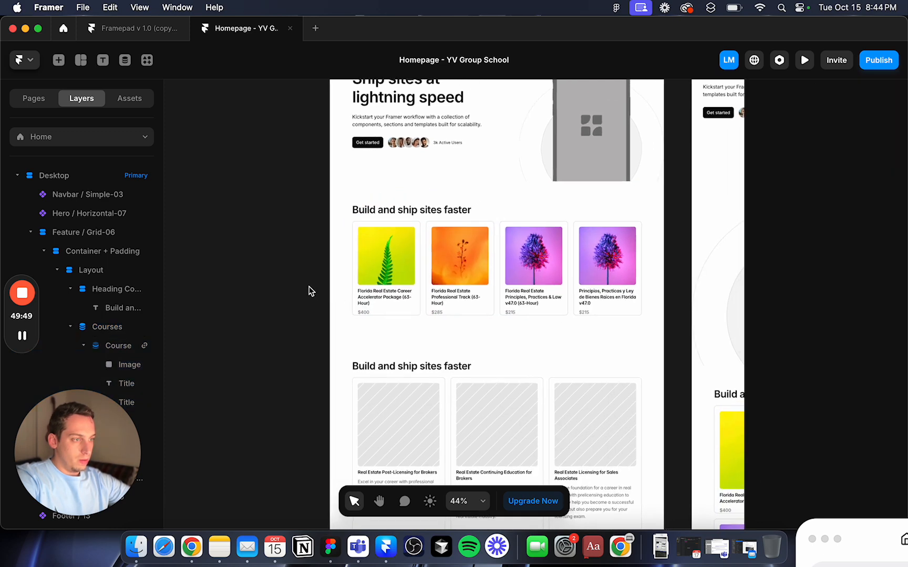
Step: Set the course card's bottom padding to 20
left_click(415, 311)
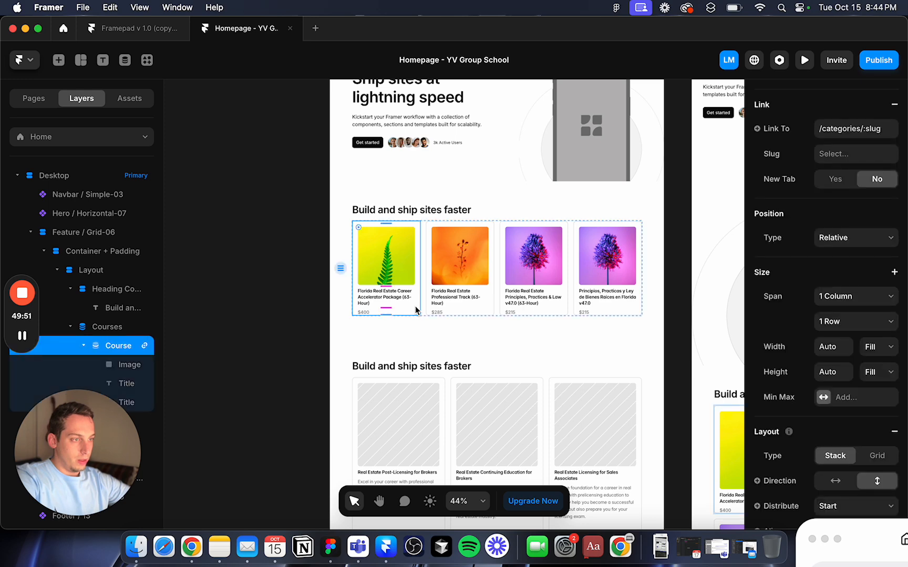
scroll(788, 378, "down", 5)
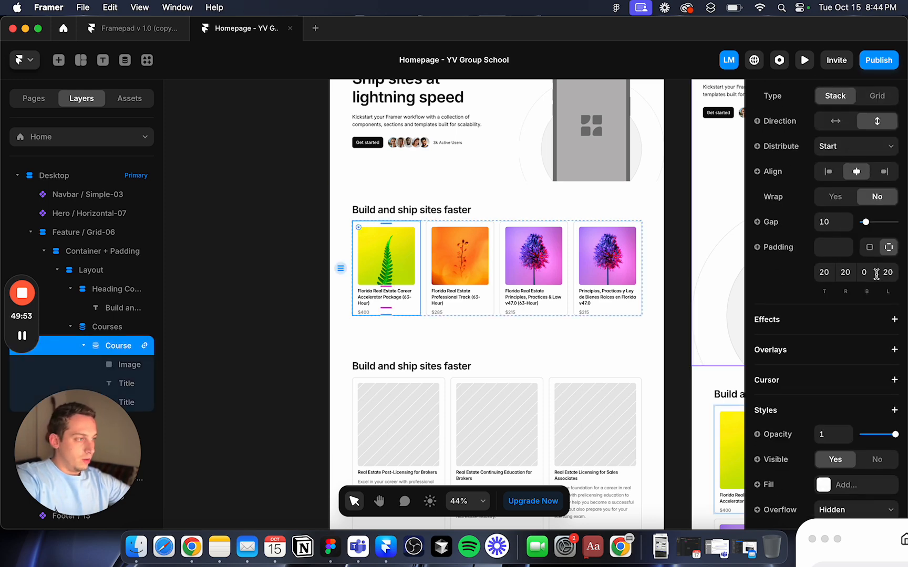
left_click(865, 272)
type("20")
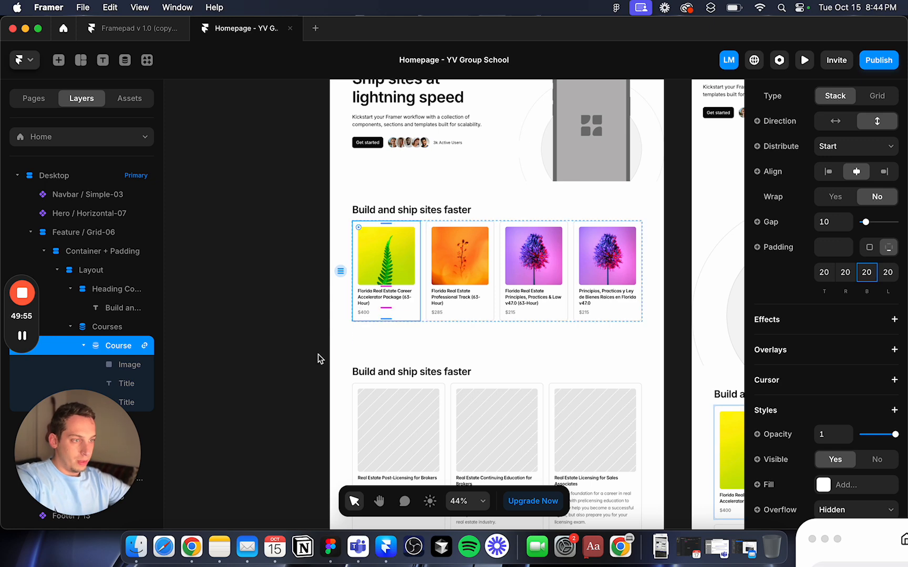
left_click(282, 317)
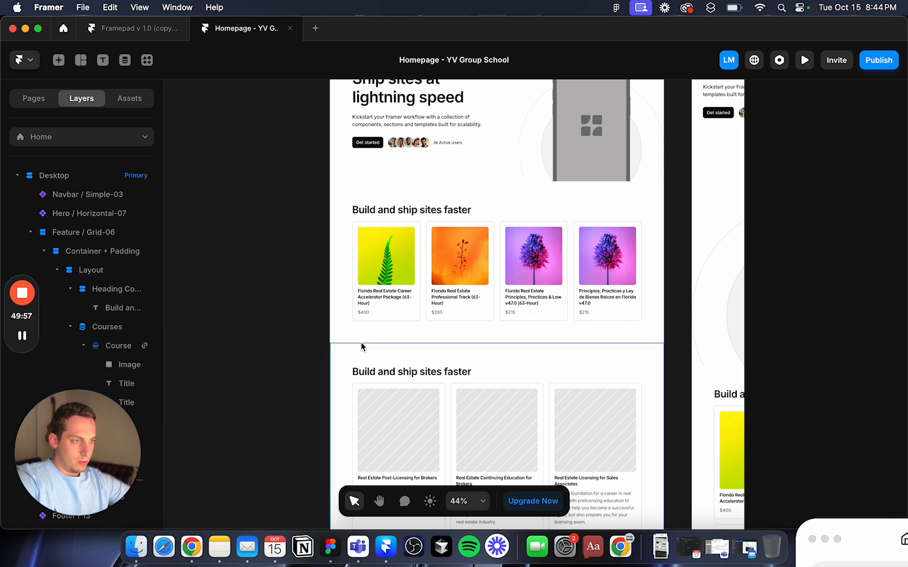
Step: Set the bottom padding of the upper grid section's Container + Padding stack to 20
left_click(365, 337)
left_click(287, 337)
left_click(378, 333)
scroll(837, 403, "down", 1)
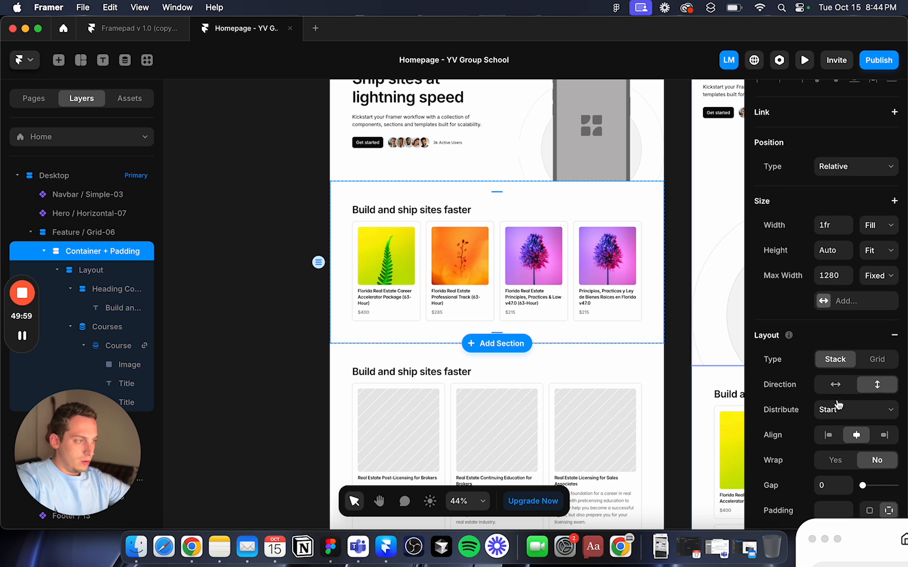
scroll(837, 404, "down", 5)
left_click(863, 349)
type("2")
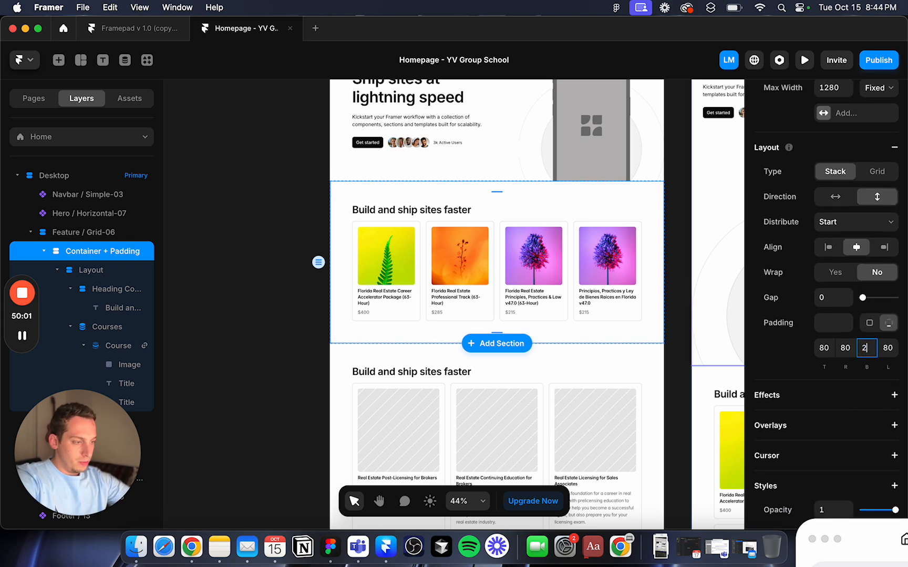
type("0")
key("Return")
left_click(287, 338)
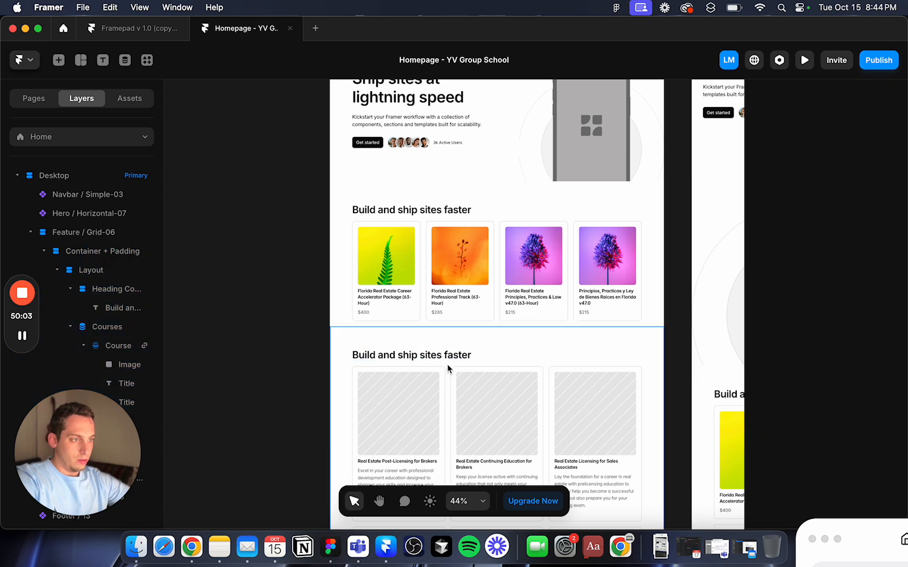
Step: Center-align the contents of the upper grid section's Layout stack
left_click(385, 209)
scroll(385, 207, "down", 5)
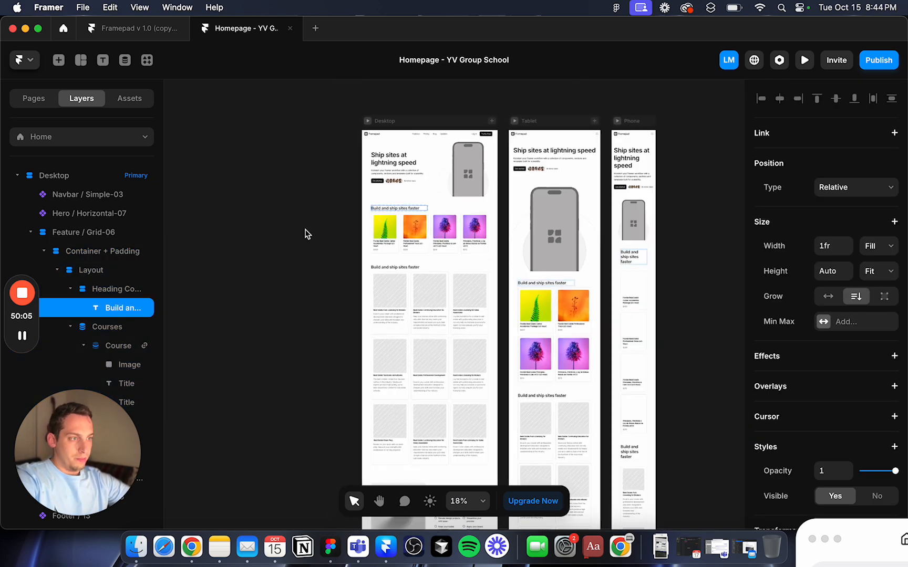
left_click(307, 233)
scroll(413, 249, "up", 5)
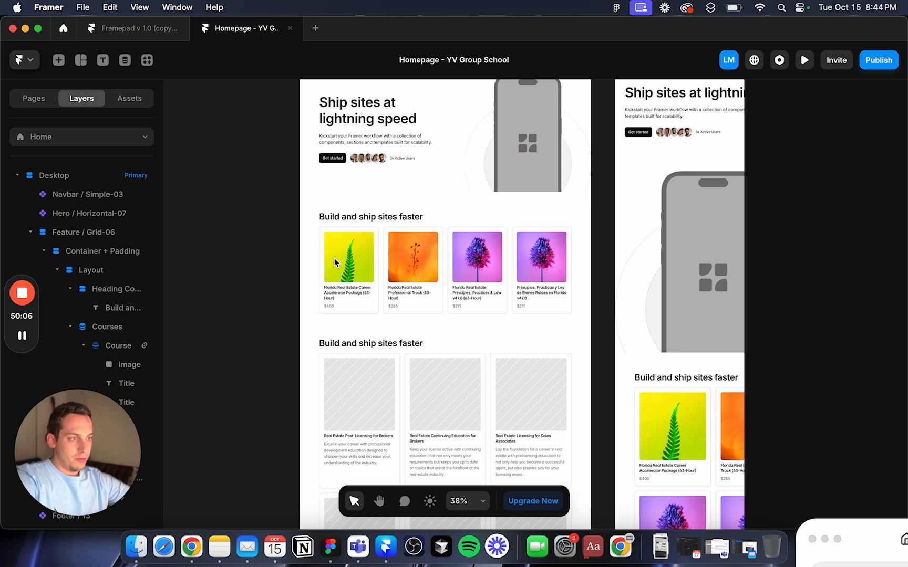
left_click(335, 216)
left_click(481, 226)
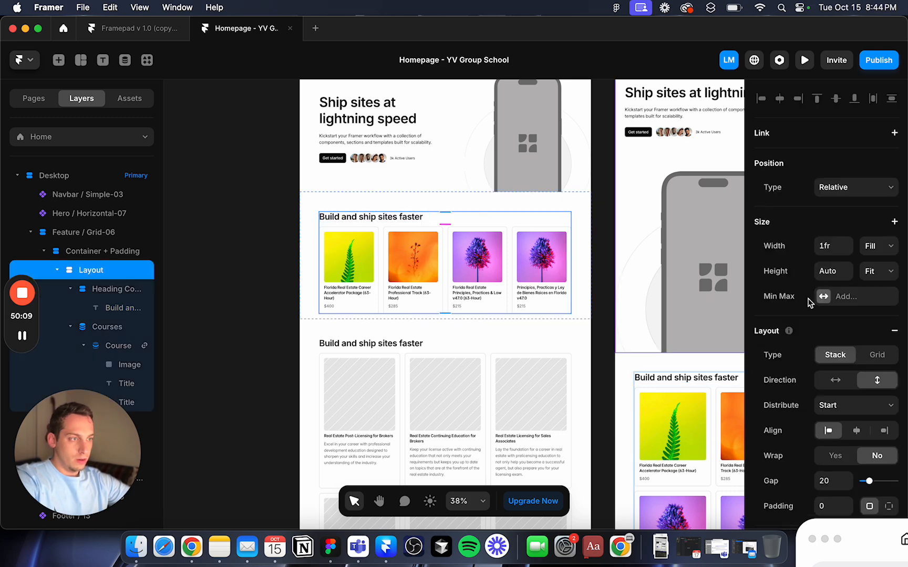
left_click(856, 431)
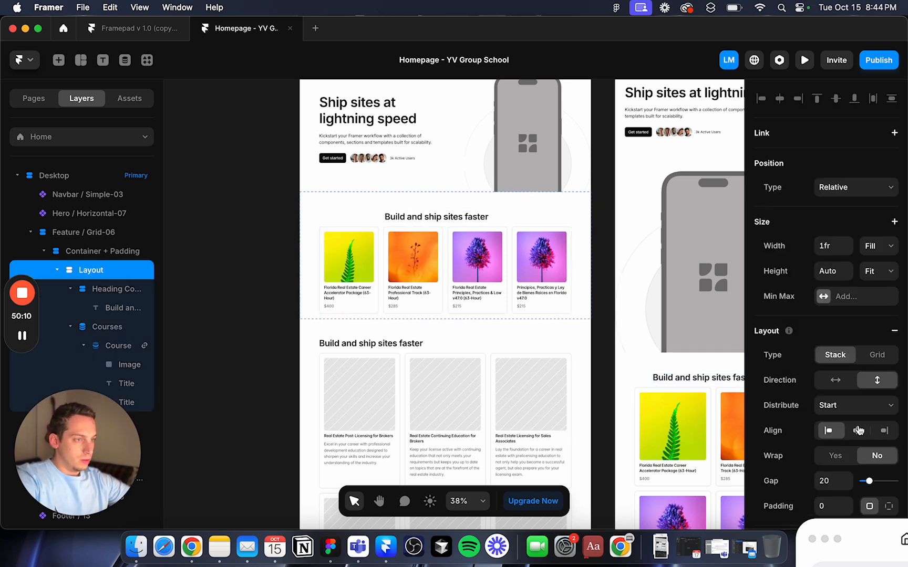
Step: Center the text of the heading above the course cards and change it to "Featured courses"
left_click(438, 222)
scroll(841, 410, "down", 10)
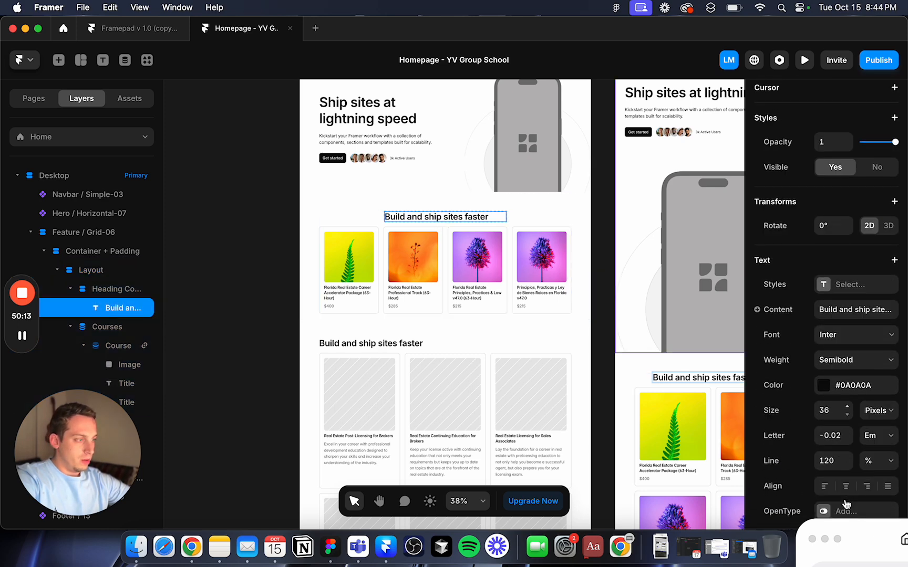
scroll(846, 505, "down", 3)
left_click(846, 403)
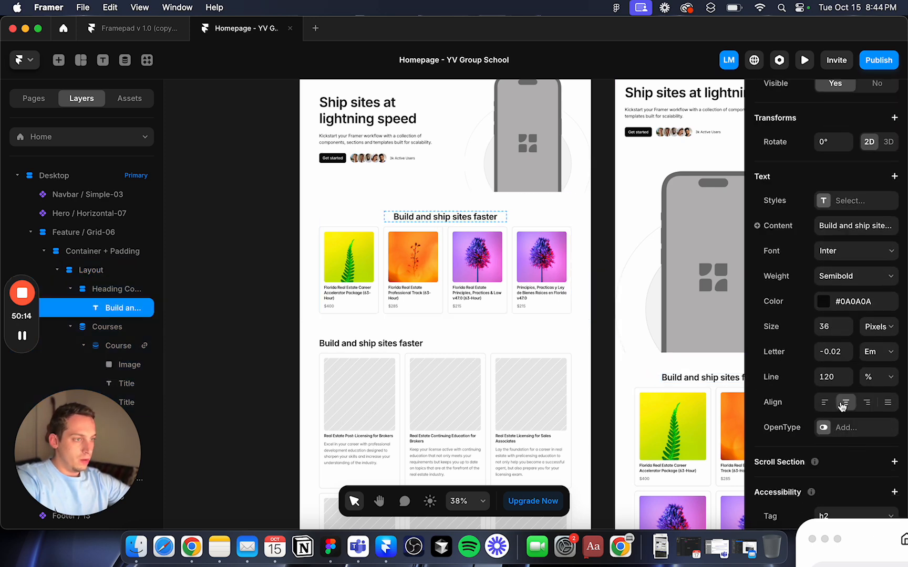
double_click(450, 218)
type("Featured courses")
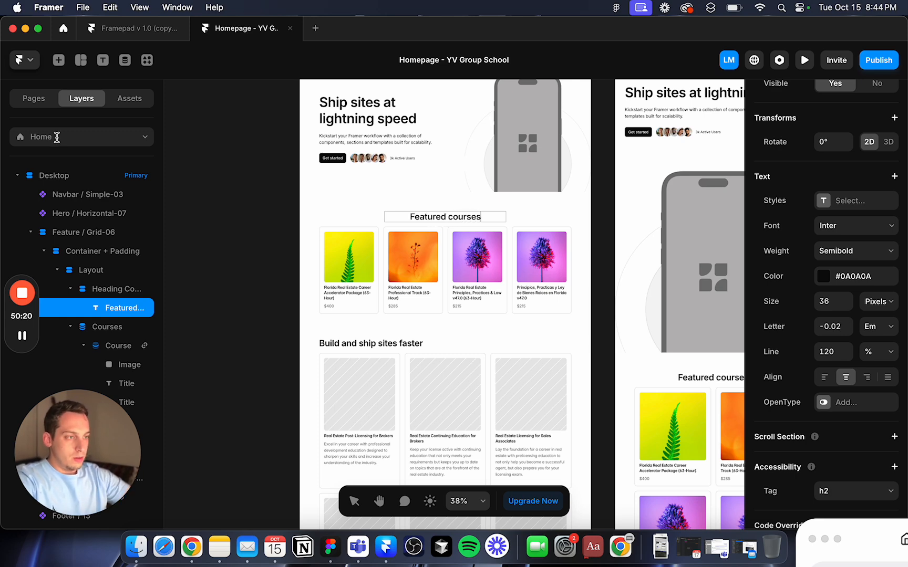
key("Escape")
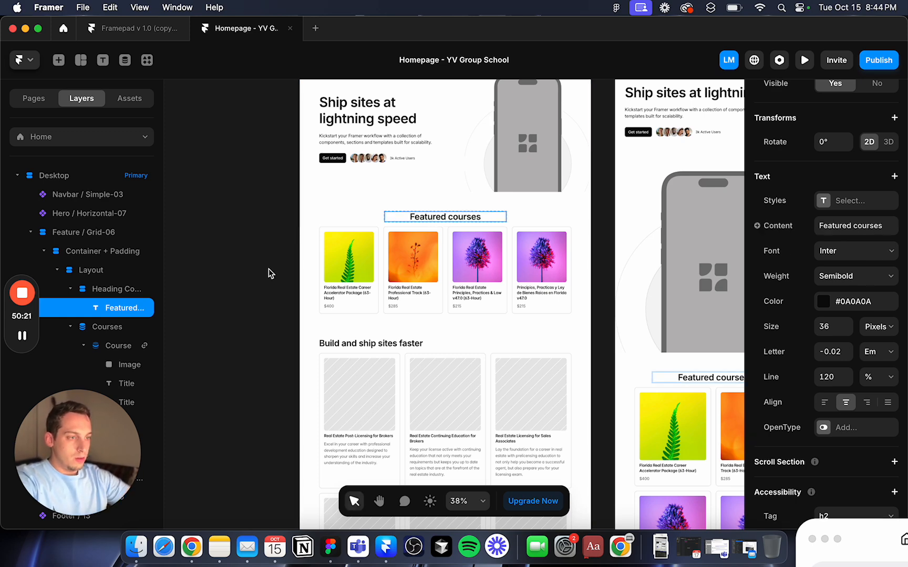
Step: Center-align the category section's Layout stack and the text of its "Build and ship sites faster" heading
left_click(460, 345)
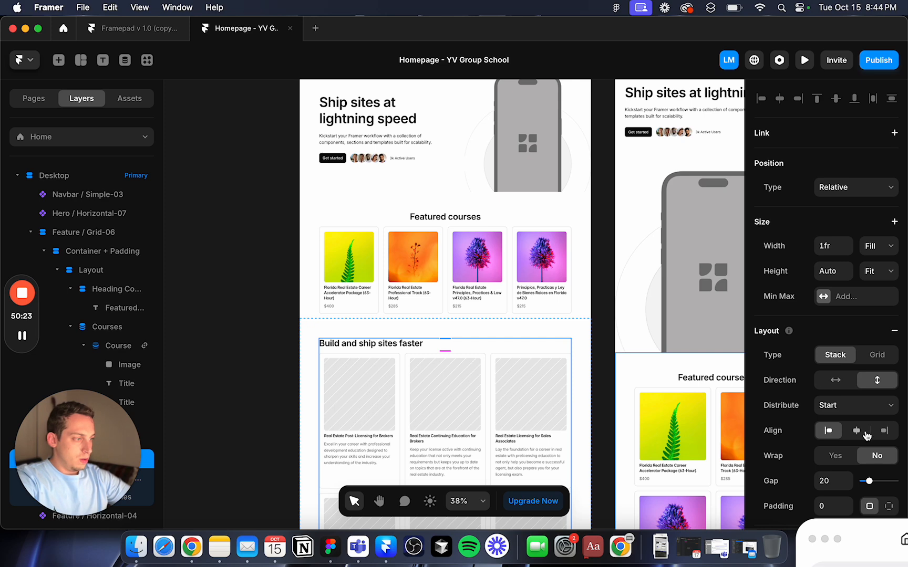
left_click(856, 431)
left_click(404, 344)
scroll(857, 428, "down", 5)
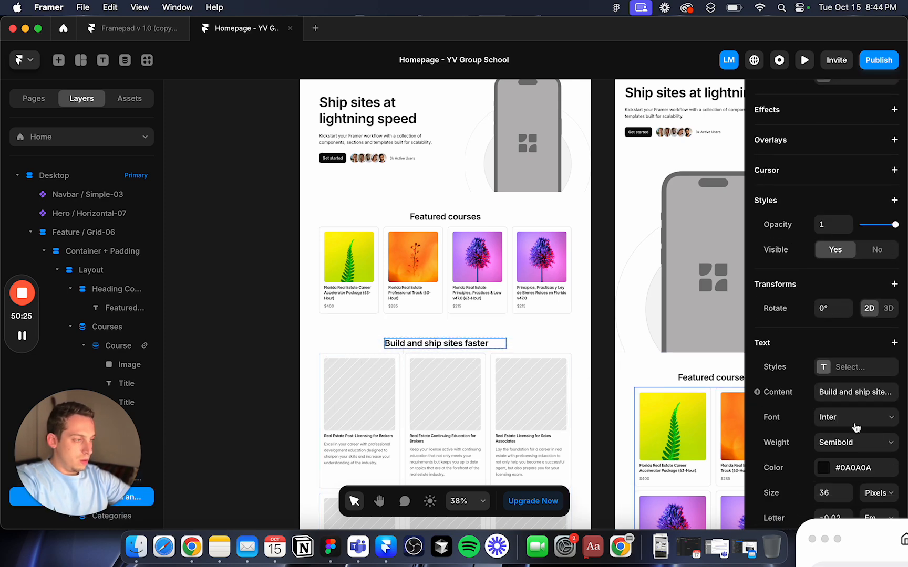
scroll(848, 490, "down", 4)
left_click(848, 434)
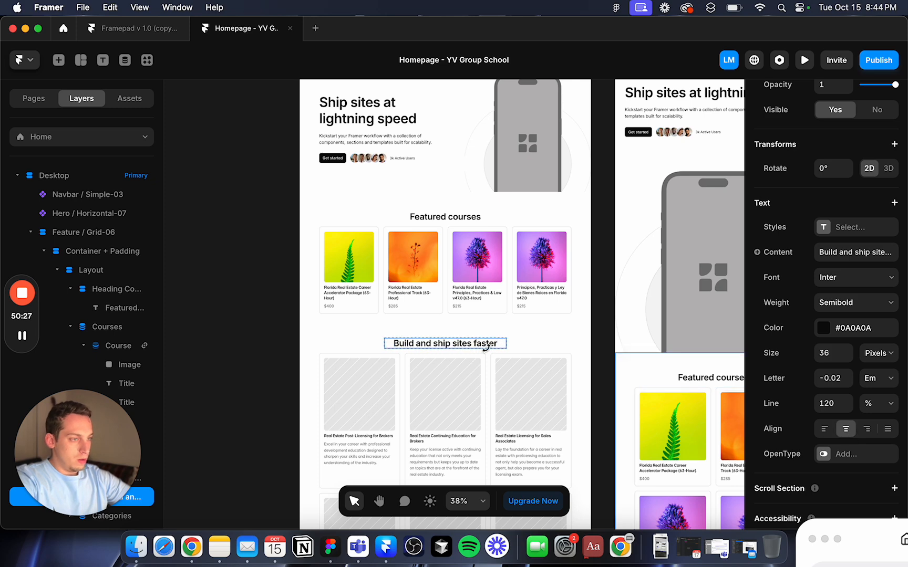
Step: Switch to Chrome and examine how the YV Group School shop's home page introduces its course categories
left_click(192, 547)
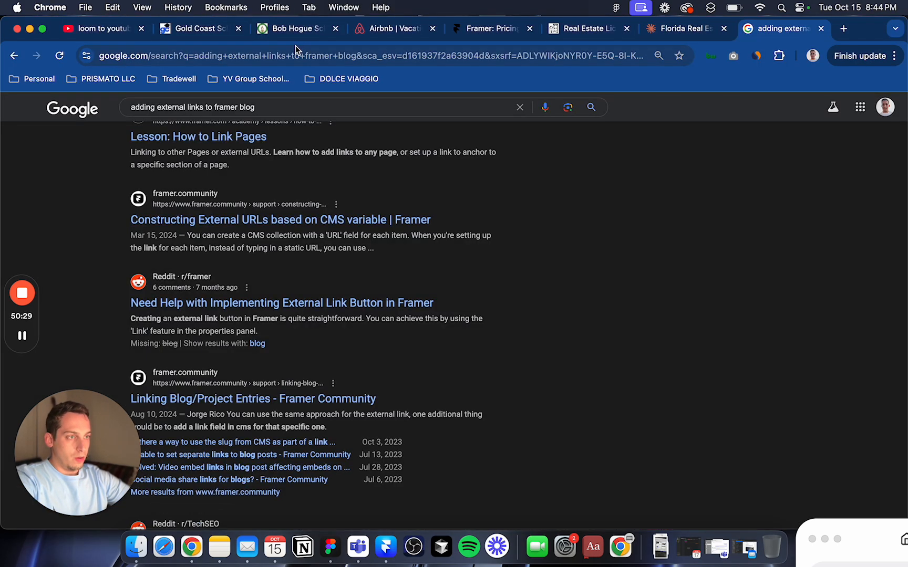
left_click(296, 39)
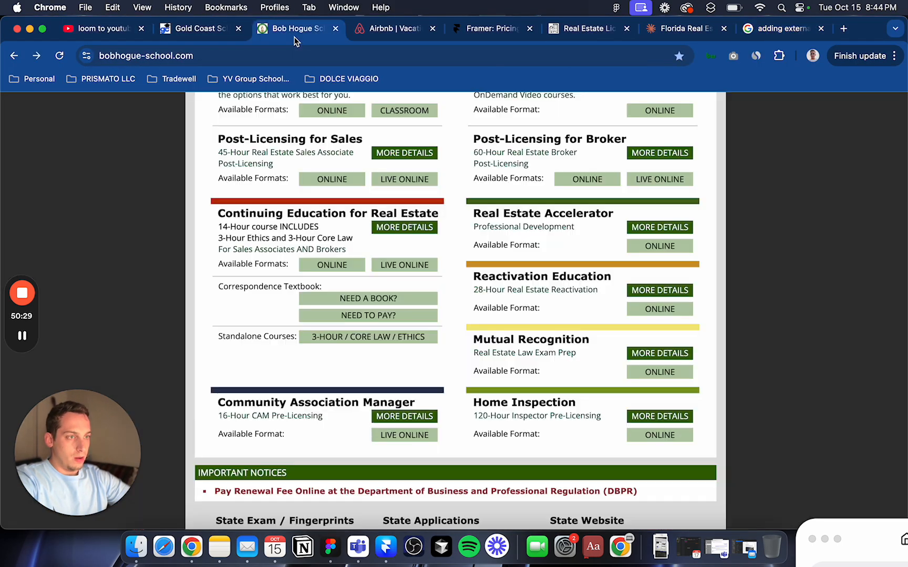
left_click(199, 30)
left_click(560, 28)
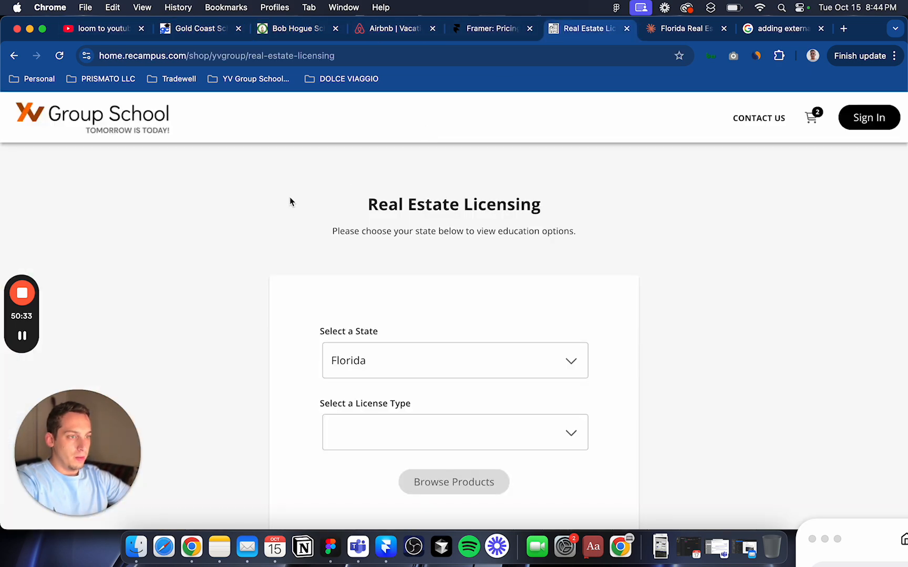
left_click(97, 131)
scroll(337, 410, "down", 5)
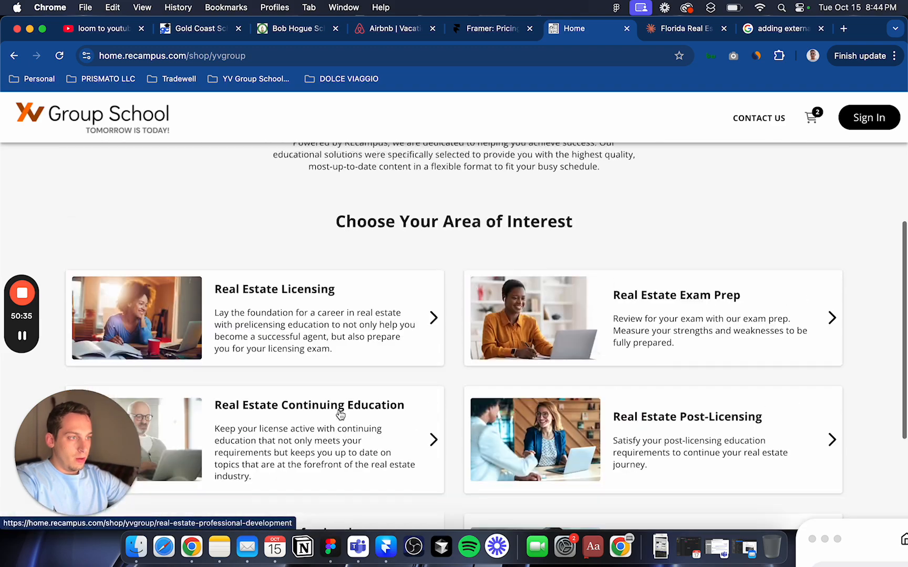
Step: Switch back to Framer and change the category section's heading to "Areas of Interest"
scroll(340, 415, "up", 1)
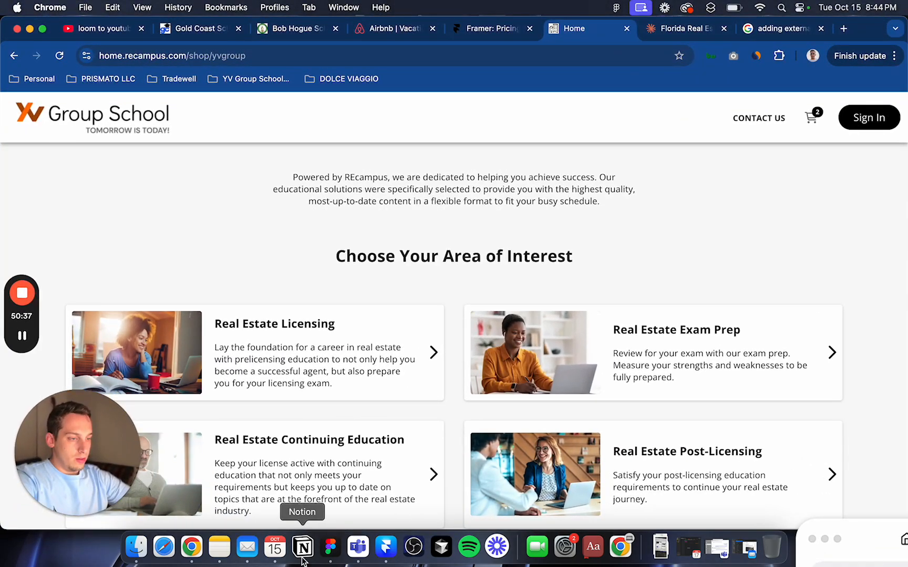
left_click(385, 547)
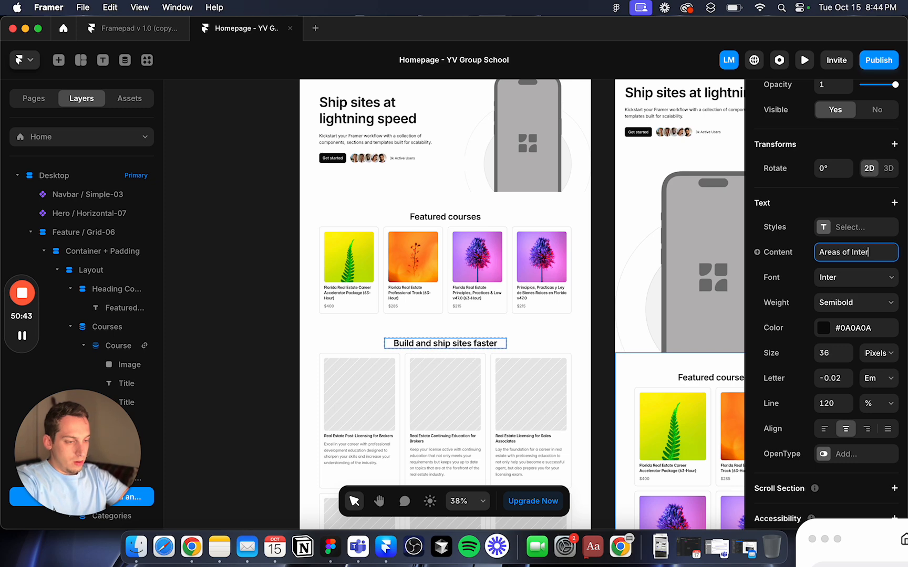
left_click(270, 314)
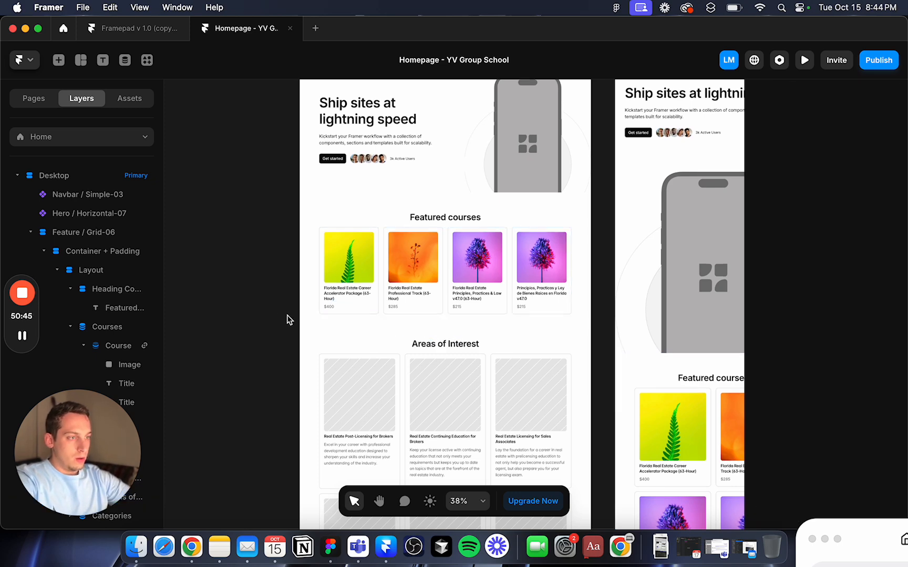
Step: Review the Home page from the hero through the course and category grids to the testimonial section
scroll(288, 319, "up", 3)
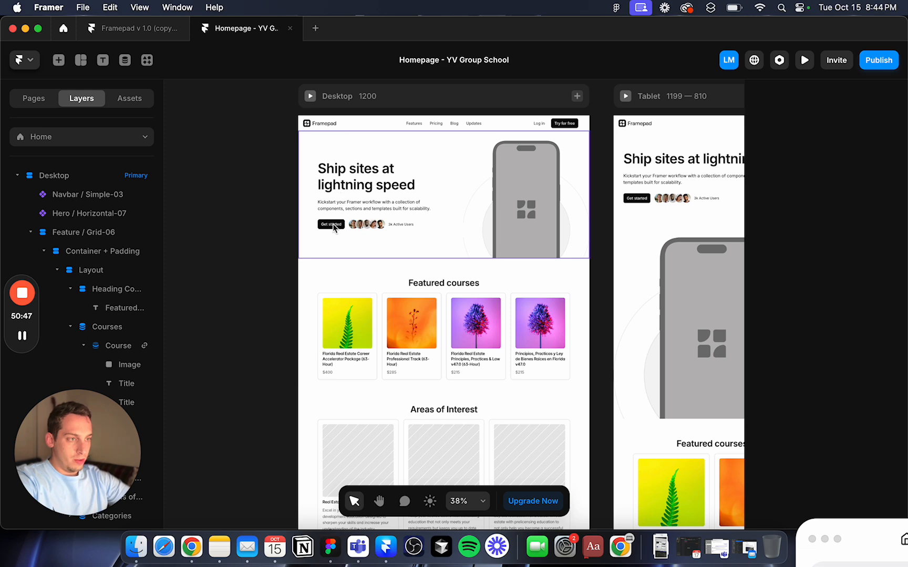
scroll(322, 179, "up", 5)
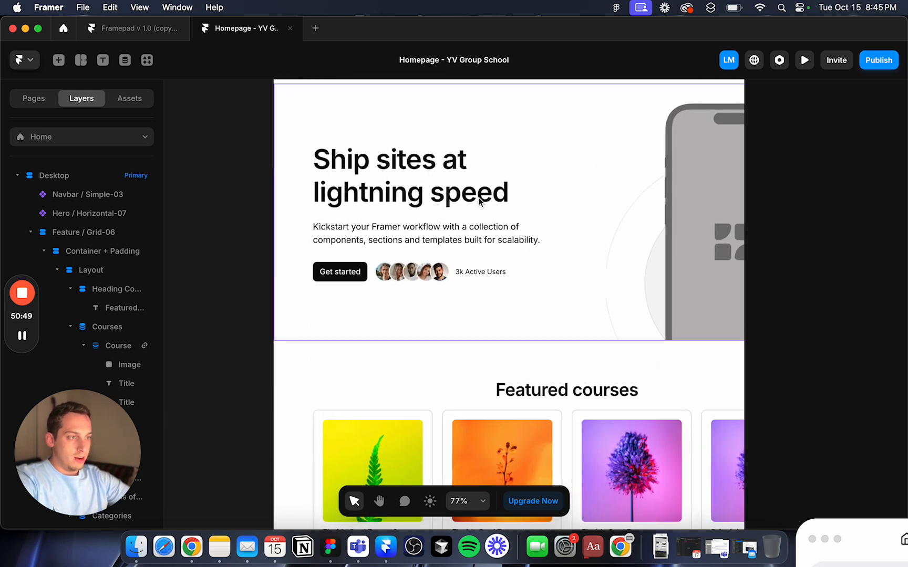
scroll(457, 213, "right", 3)
left_click(395, 232)
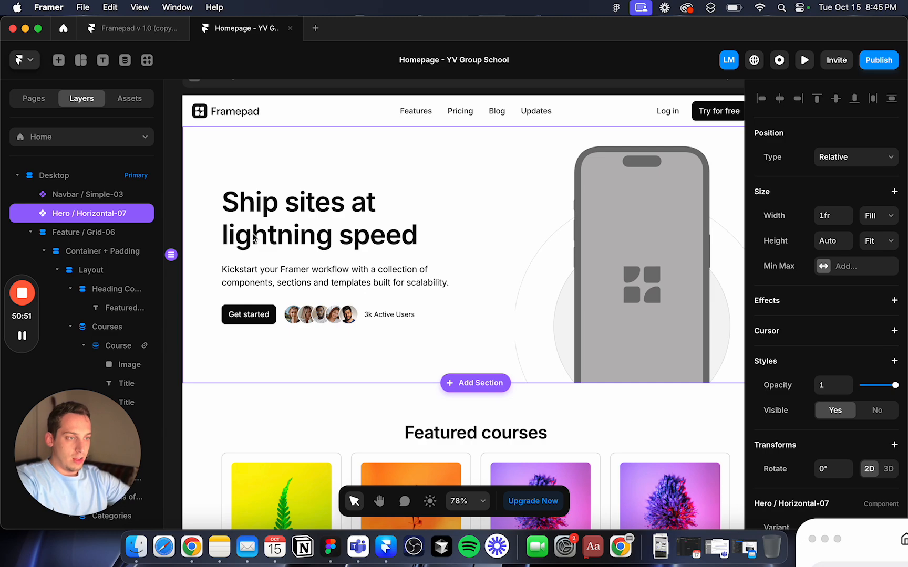
scroll(240, 297, "down", 6)
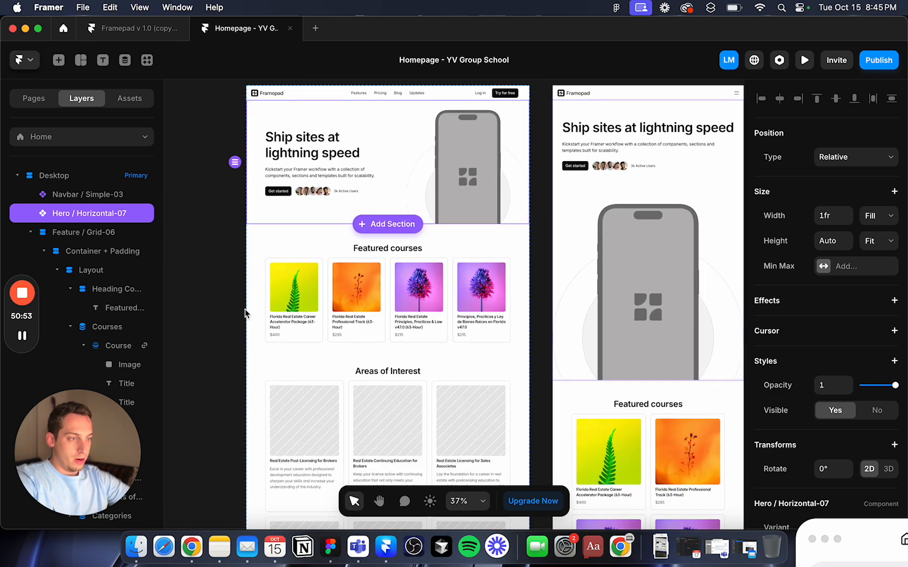
scroll(245, 309, "down", 3)
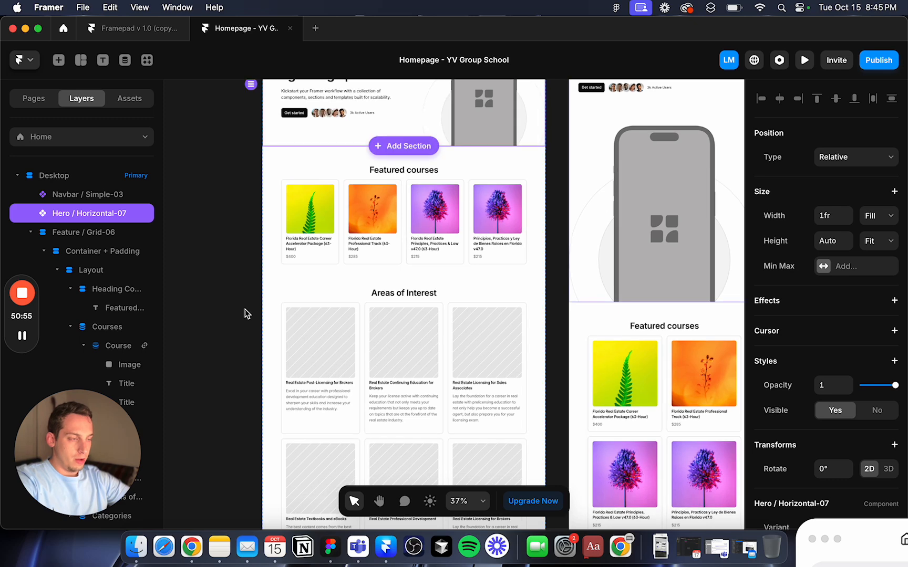
left_click(247, 342)
scroll(248, 352, "down", 10)
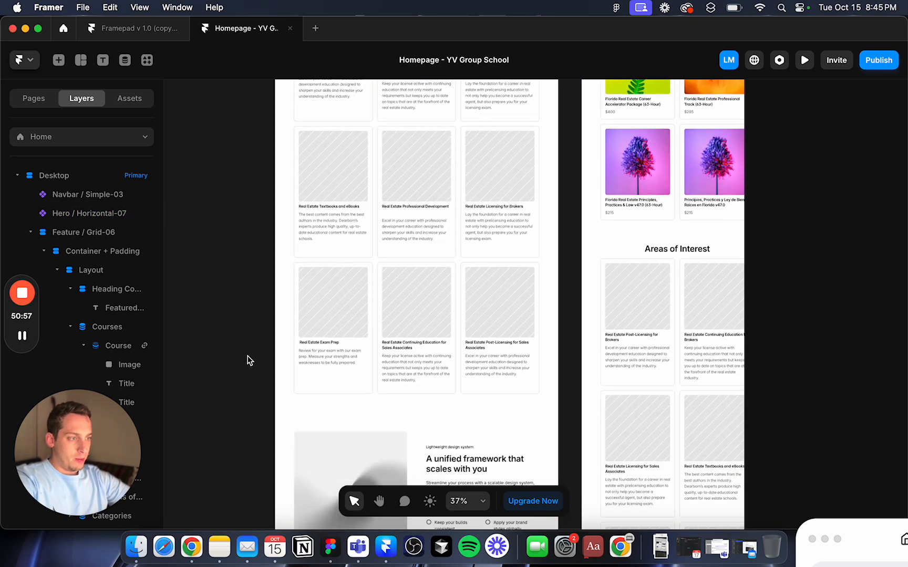
scroll(247, 360, "down", 10)
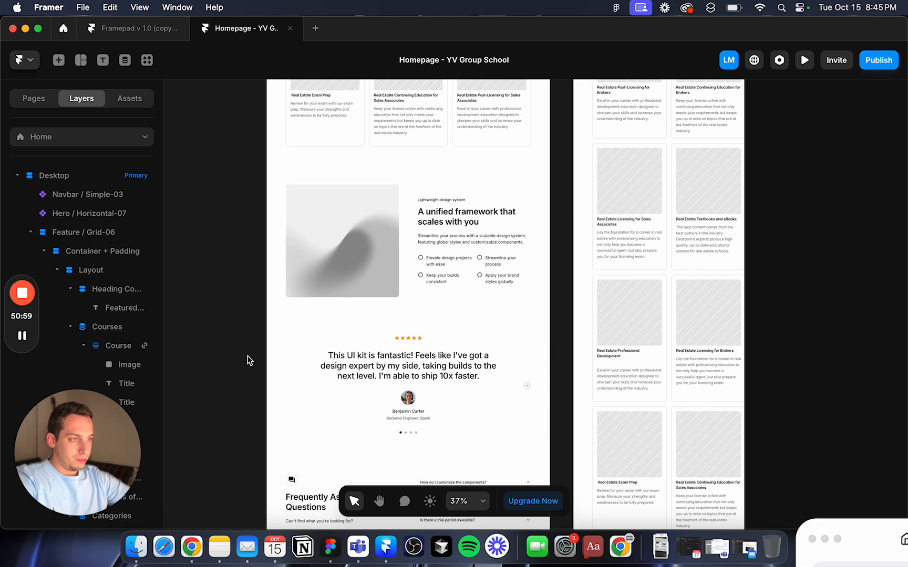
scroll(247, 360, "up", 20)
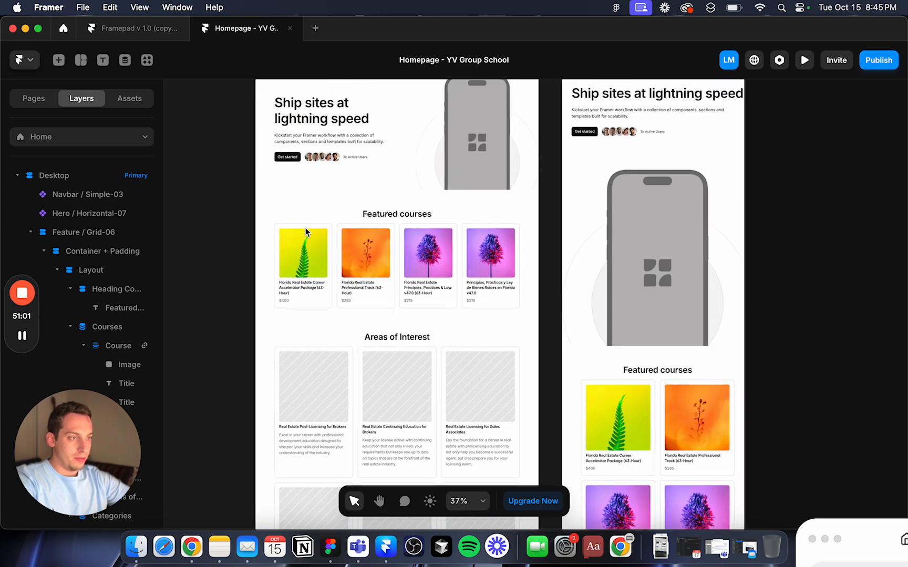
Step: Look over the Home page's category grid, feature, testimonial, FAQ and footer sections
scroll(274, 307, "down", 5)
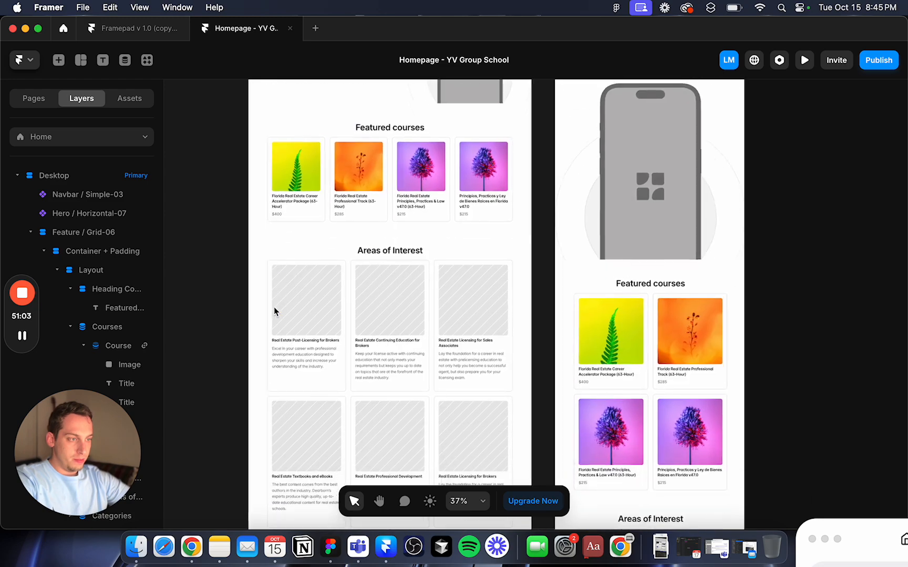
scroll(331, 408, "down", 10)
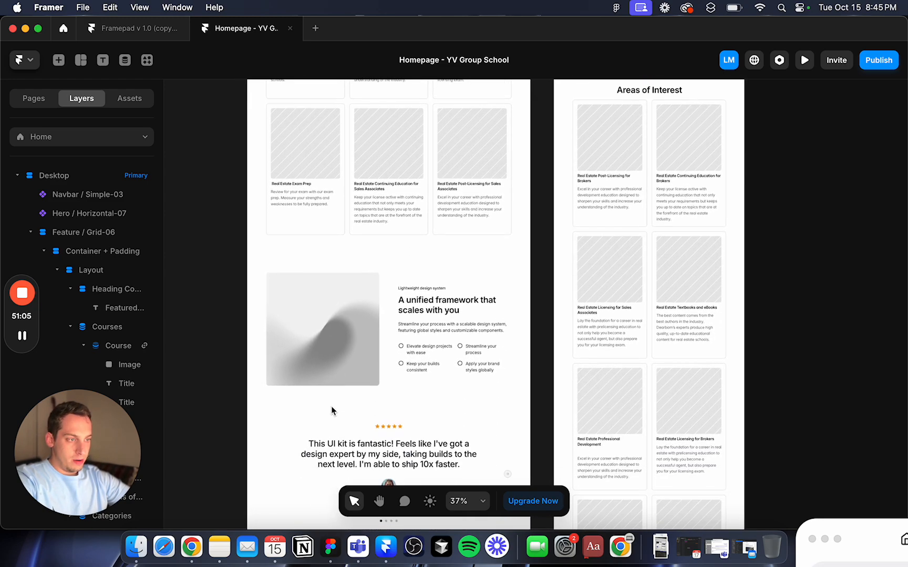
scroll(332, 411, "down", 3)
scroll(332, 410, "down", 5)
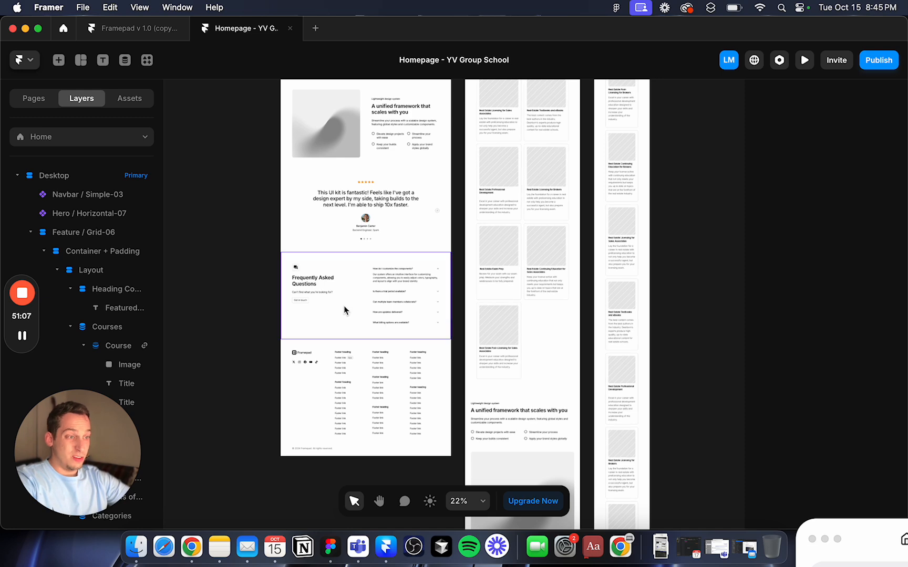
scroll(345, 310, "up", 1)
left_click(309, 346)
left_click(247, 338)
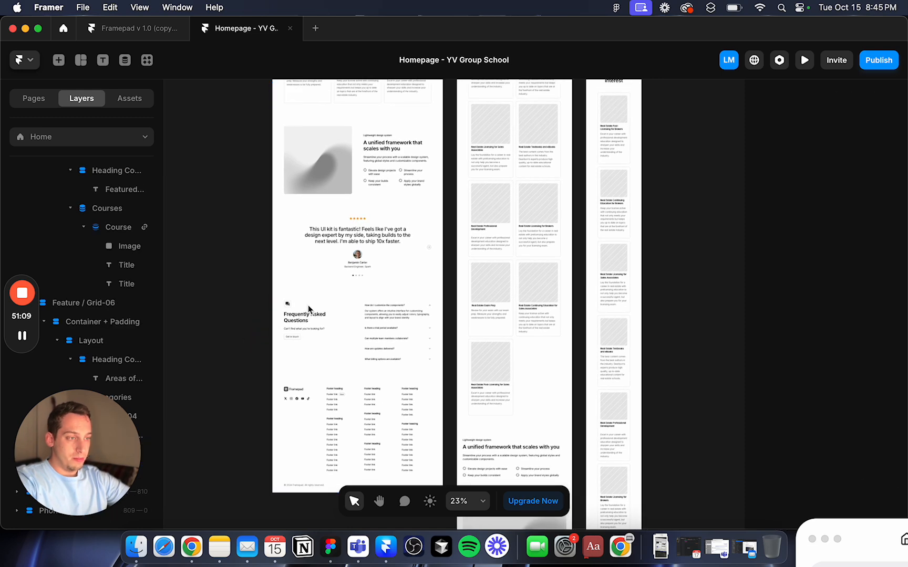
scroll(263, 247, "up", 5)
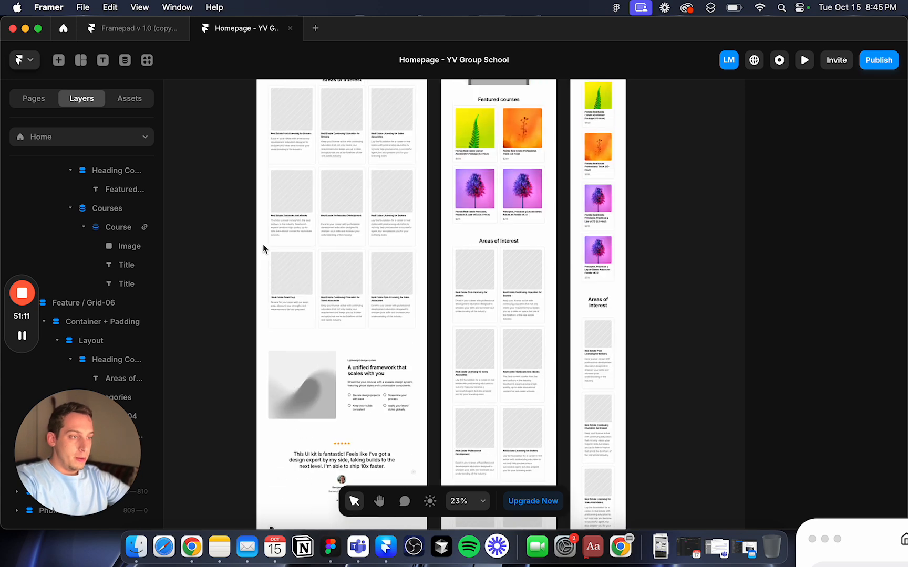
scroll(263, 247, "down", 3)
scroll(302, 174, "up", 1)
scroll(278, 176, "up", 5)
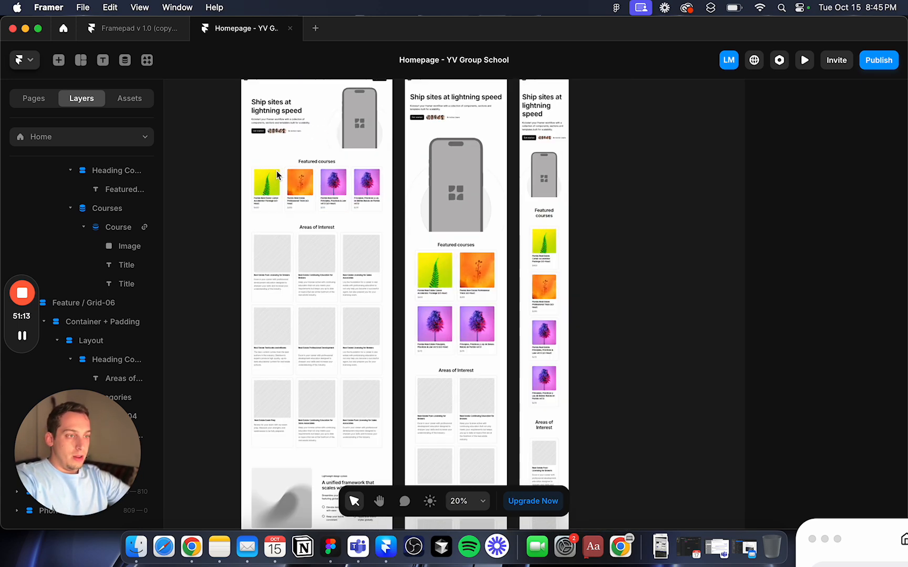
Step: Link the Course card in the Featured courses grid to the CMS course detail page
left_click(271, 189, "super")
left_click(334, 184, "super")
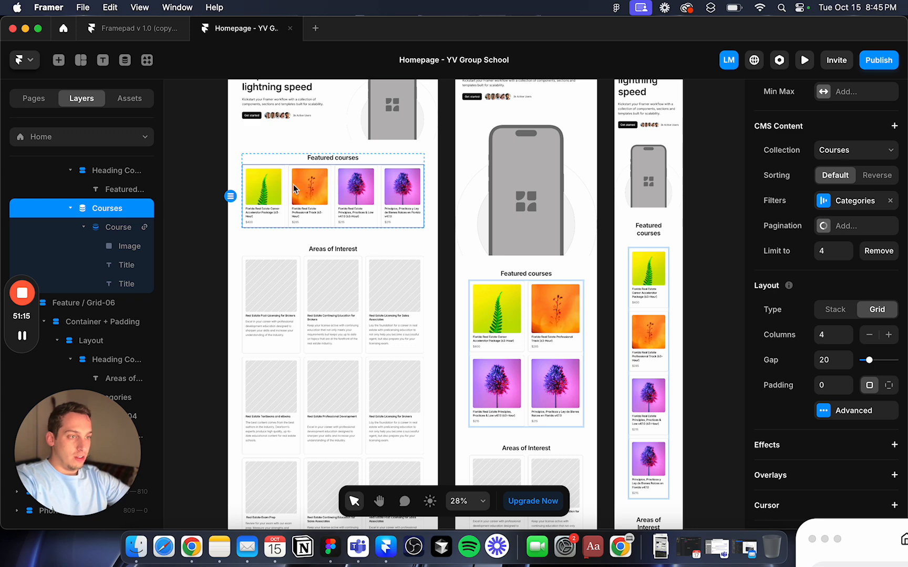
left_click(208, 183)
scroll(286, 189, "up", 4)
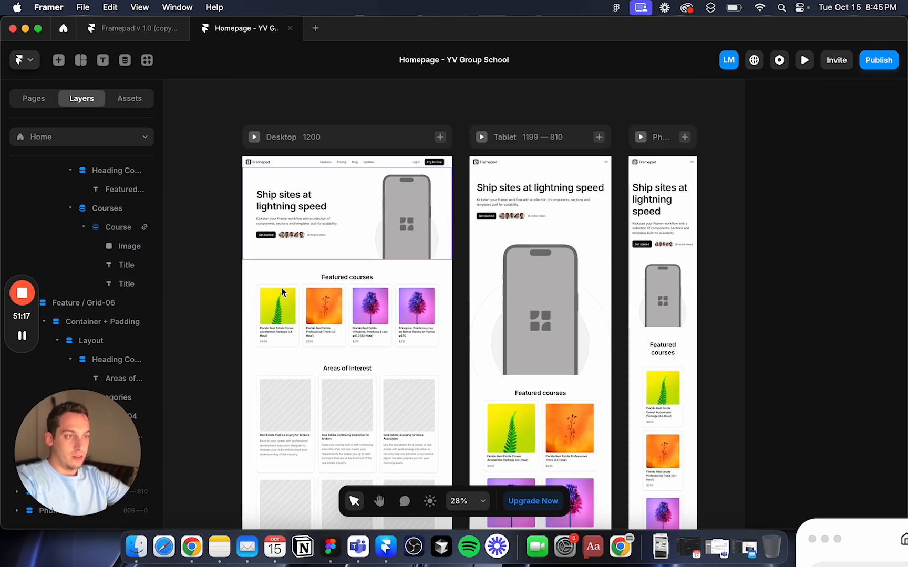
left_click(282, 295, "super")
left_click(124, 227)
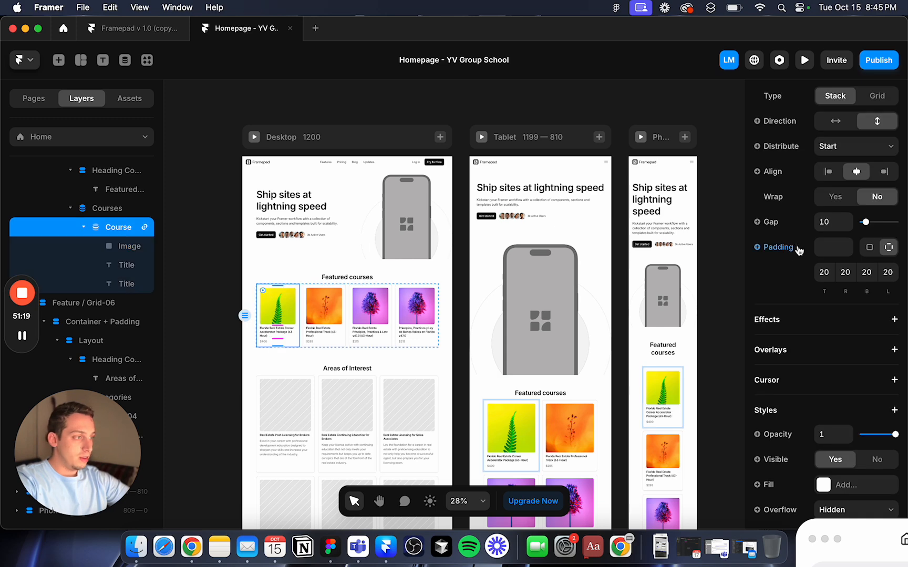
left_click(833, 187)
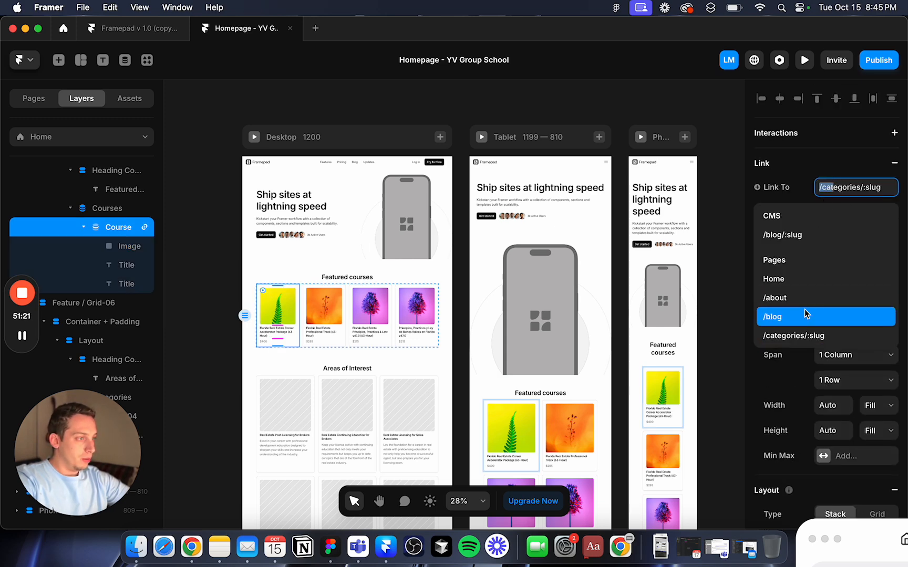
left_click(809, 234)
left_click(411, 108)
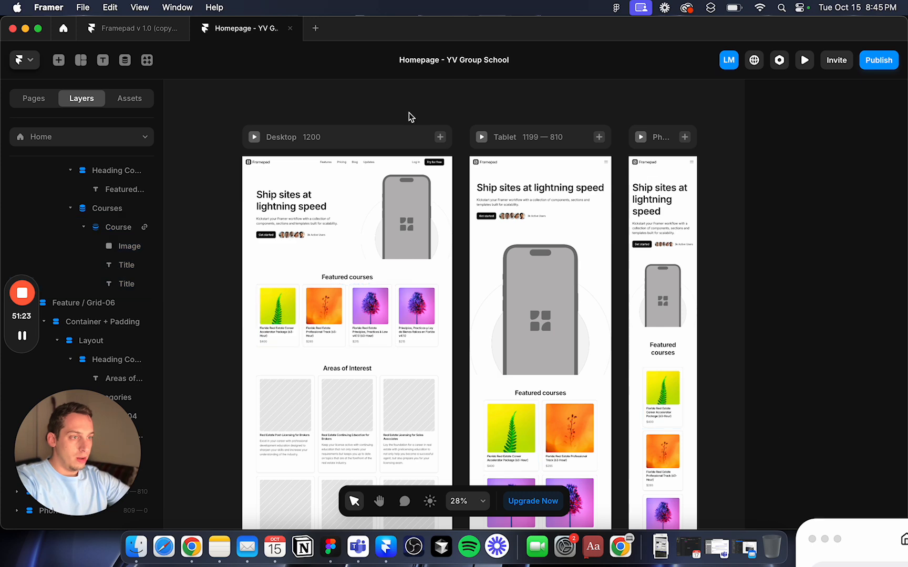
Step: Preview the desktop page and check the course page opened from the Florida Real Estate Career Accelerator Package (63-Hour) card
left_click(254, 138)
scroll(259, 378, "down", 5)
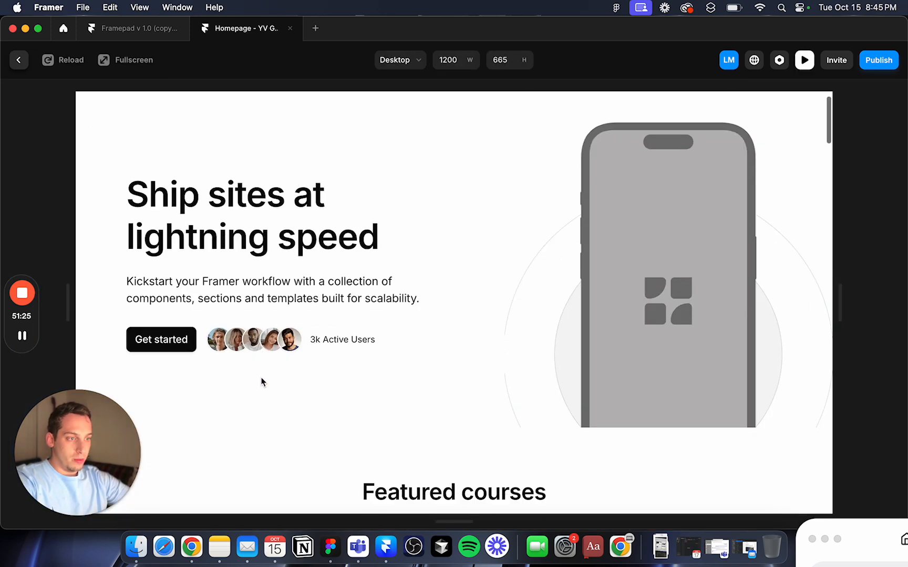
left_click(245, 393)
scroll(248, 377, "down", 10)
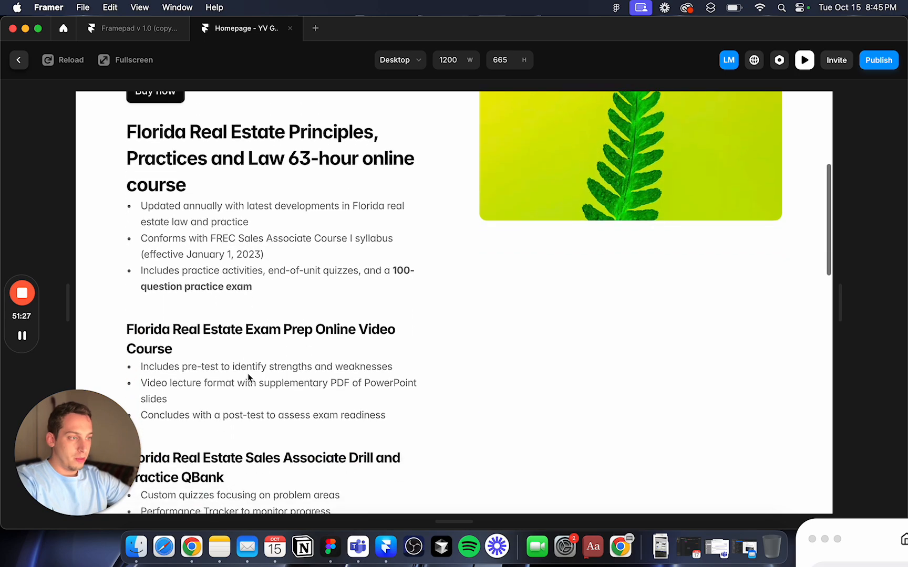
scroll(247, 377, "up", 10)
scroll(248, 377, "down", 20)
scroll(247, 372, "up", 20)
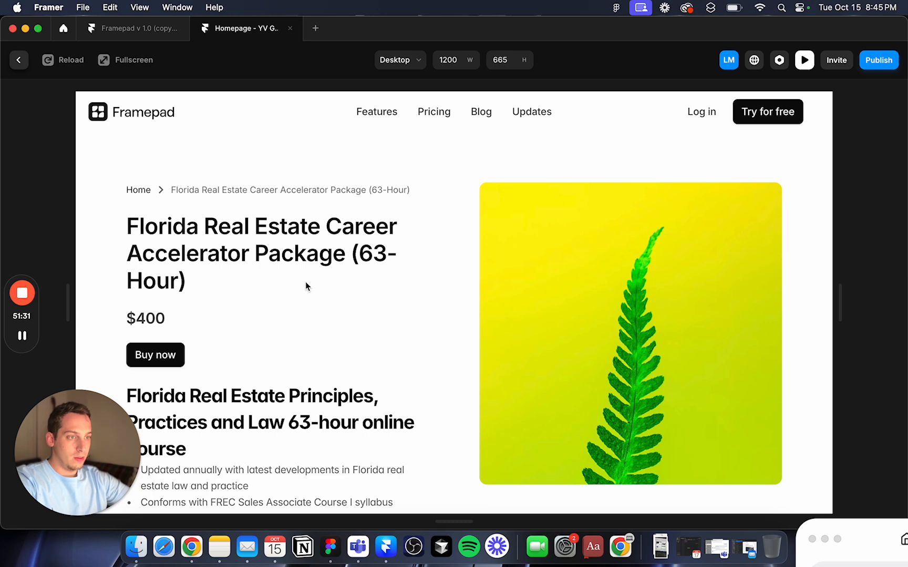
left_click(21, 59)
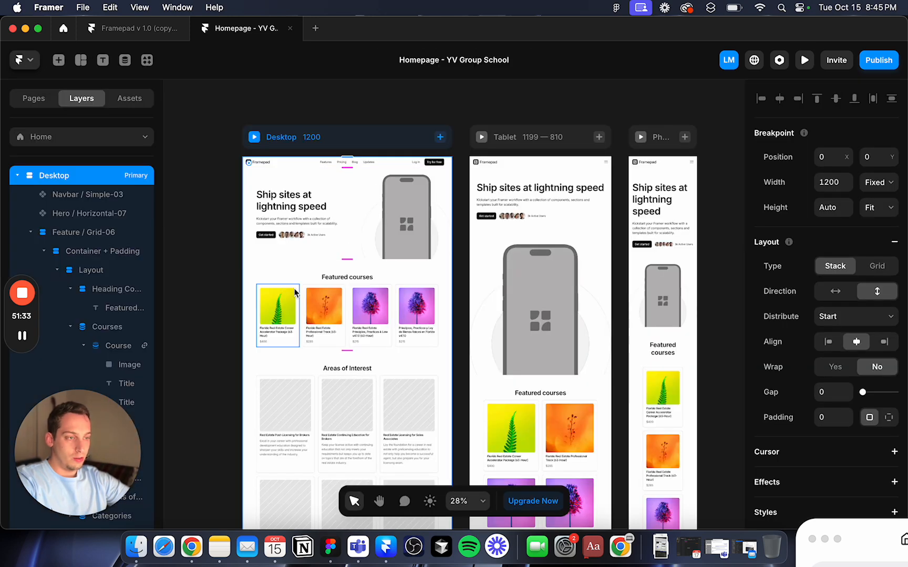
Step: Preview the desktop page again and check the course page opened from the Florida Real Estate Professional Track (63-Hour) card
left_click(254, 137)
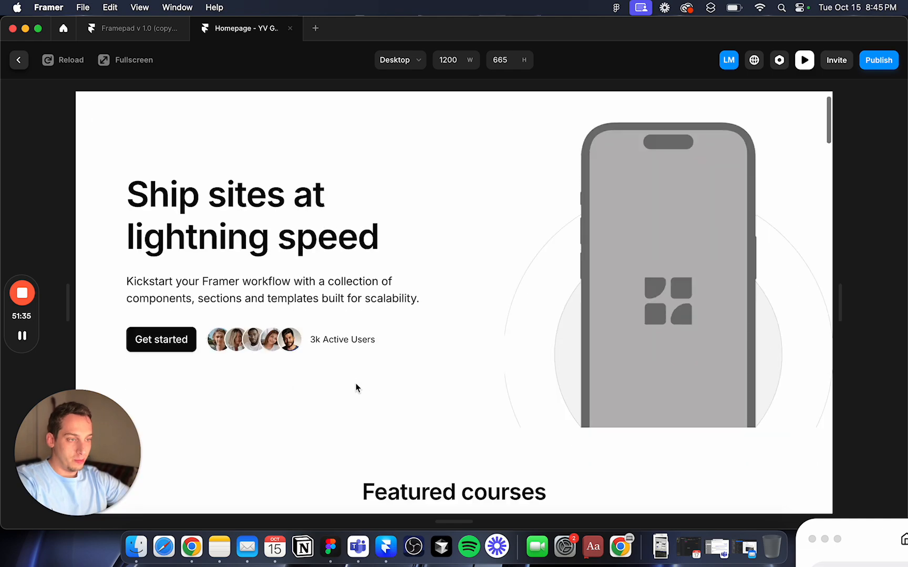
scroll(335, 281, "down", 6)
left_click(335, 280)
scroll(274, 344, "down", 5)
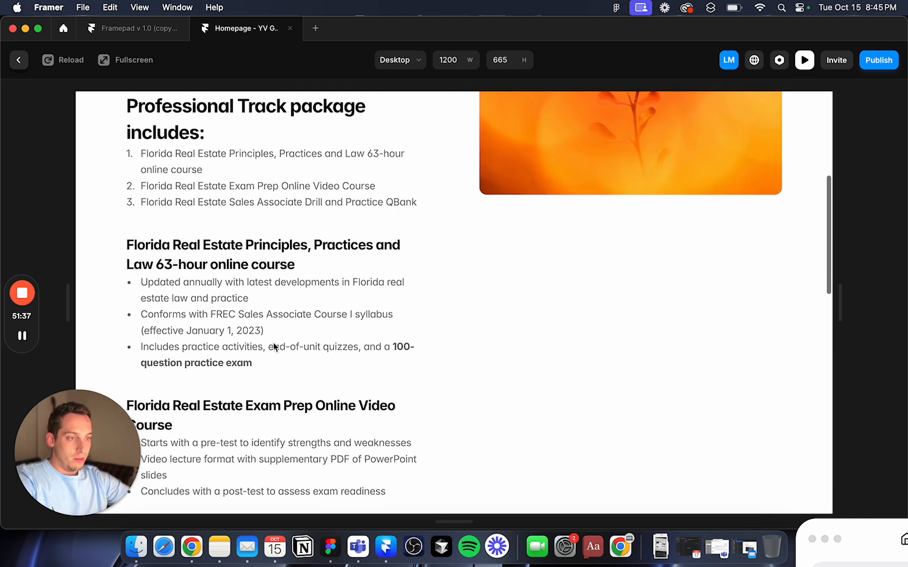
scroll(273, 344, "up", 5)
left_click(16, 61)
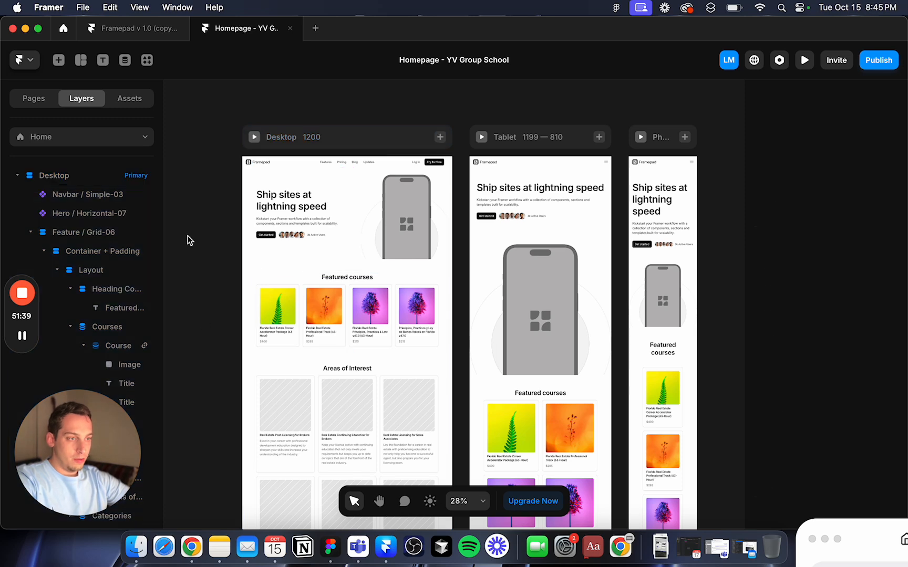
Step: Examine the Home page layout across the desktop, tablet and phone breakpoints
scroll(195, 218, "left", 1)
scroll(195, 218, "down", 1)
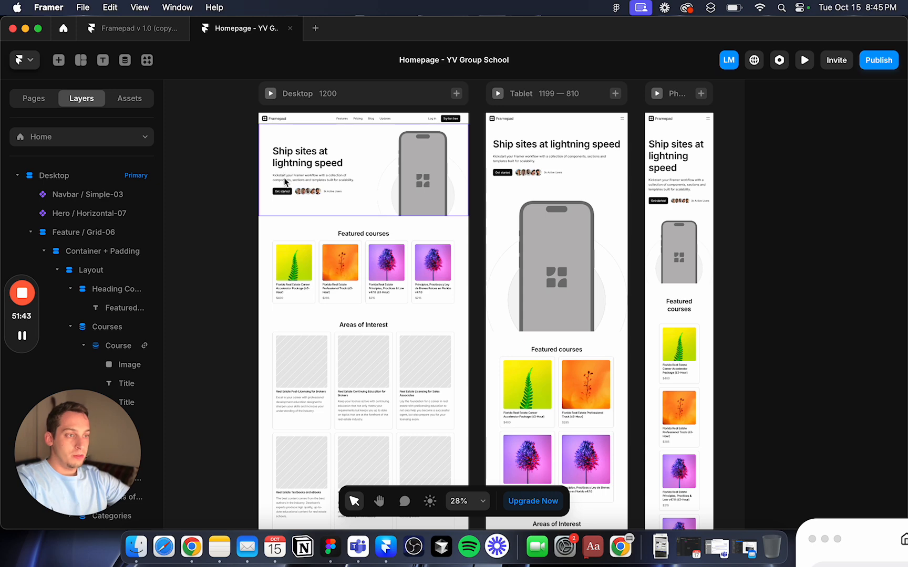
left_click(285, 183)
left_click(210, 197)
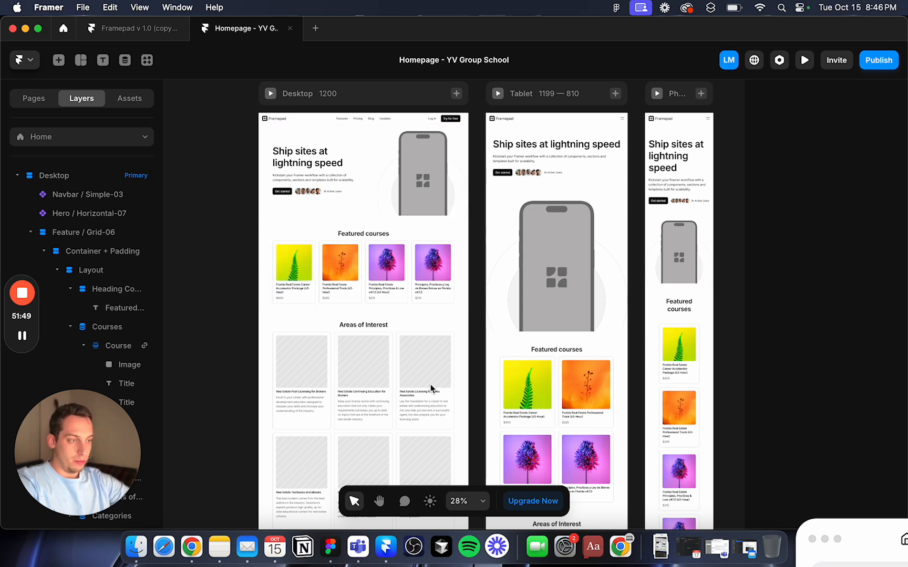
scroll(397, 378, "down", 2)
scroll(398, 378, "right", 2)
scroll(398, 379, "down", 1)
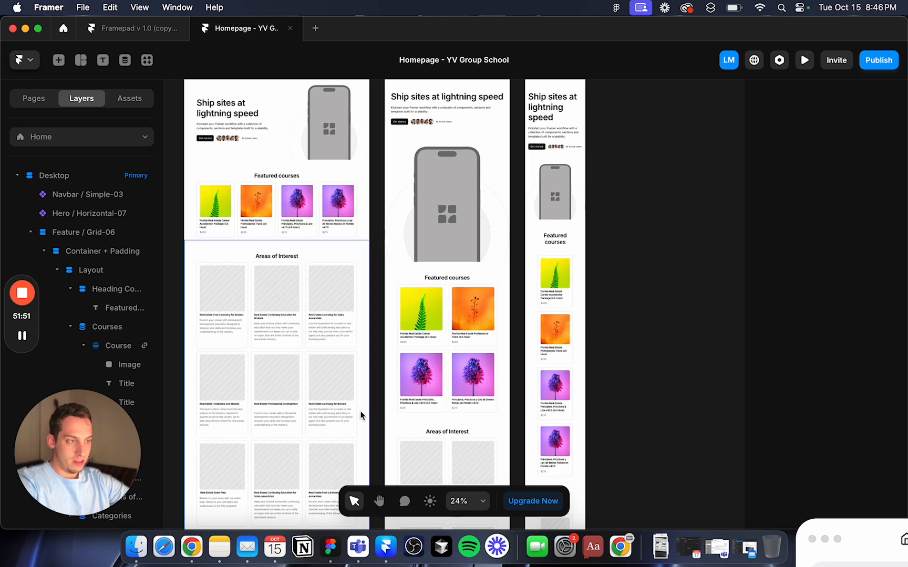
scroll(361, 416, "down", 3)
scroll(361, 416, "down", 4)
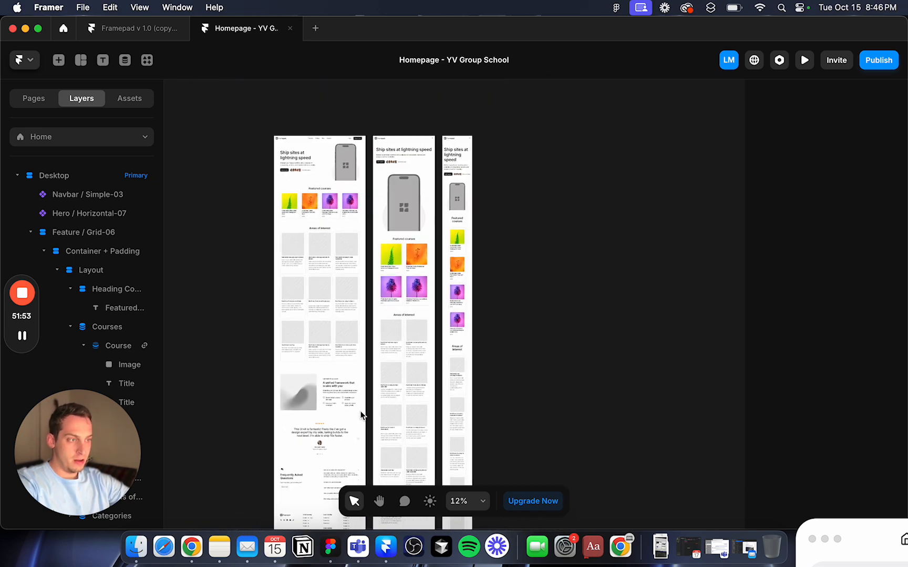
scroll(446, 354, "up", 5)
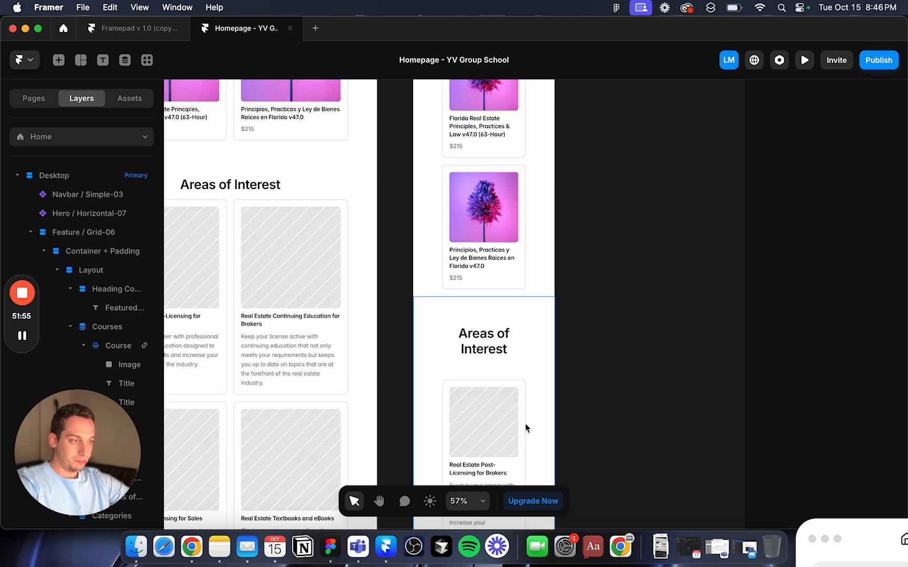
scroll(520, 427, "up", 2)
scroll(498, 428, "down", 4)
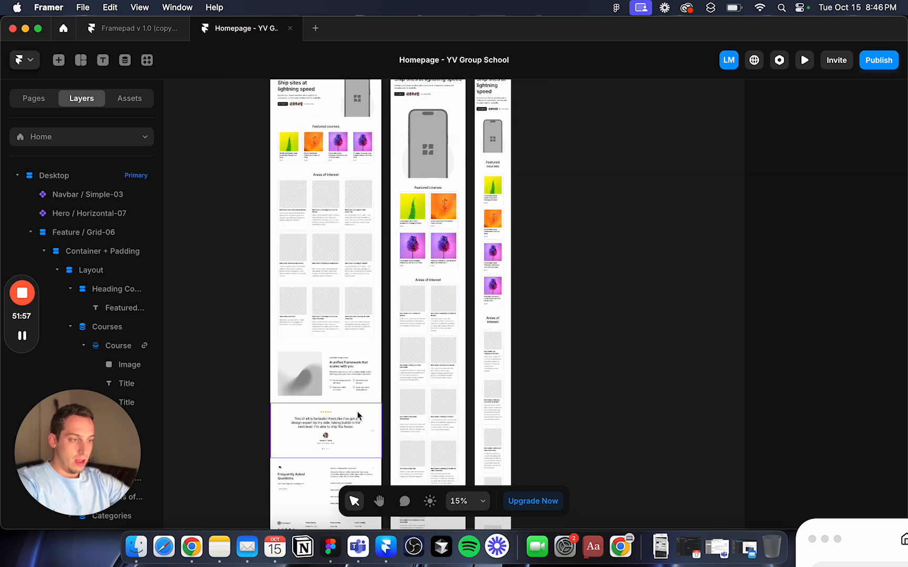
scroll(358, 416, "down", 2)
scroll(357, 415, "down", 3)
scroll(276, 263, "up", 10)
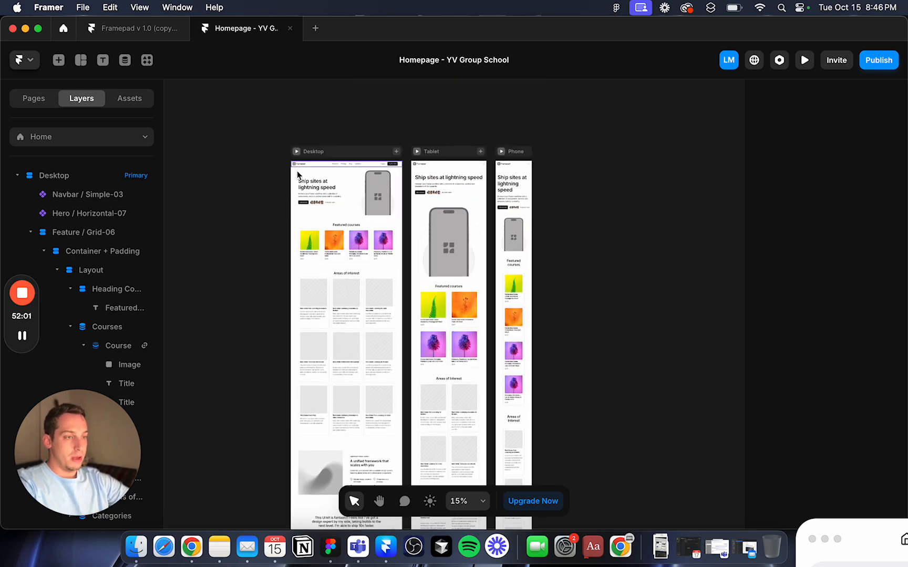
scroll(280, 191, "up", 6)
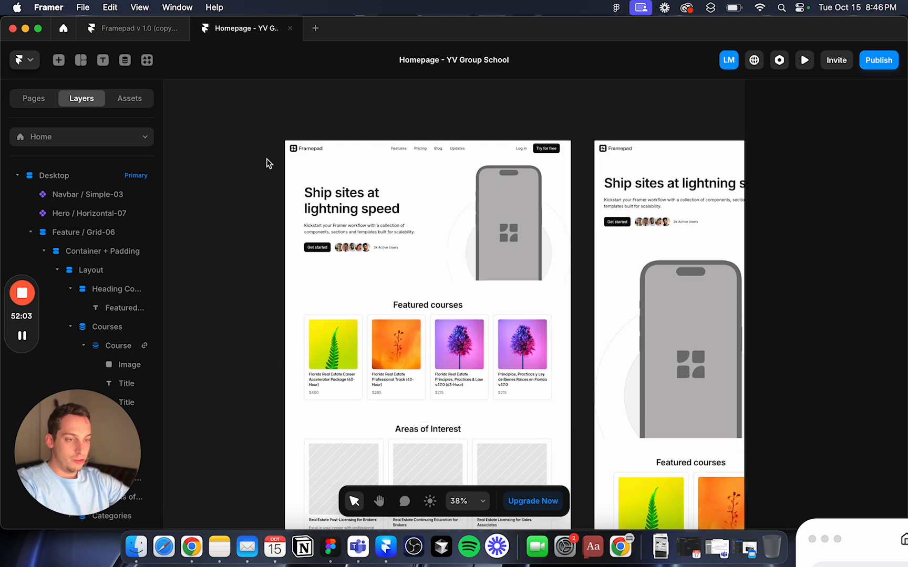
scroll(267, 158, "down", 5)
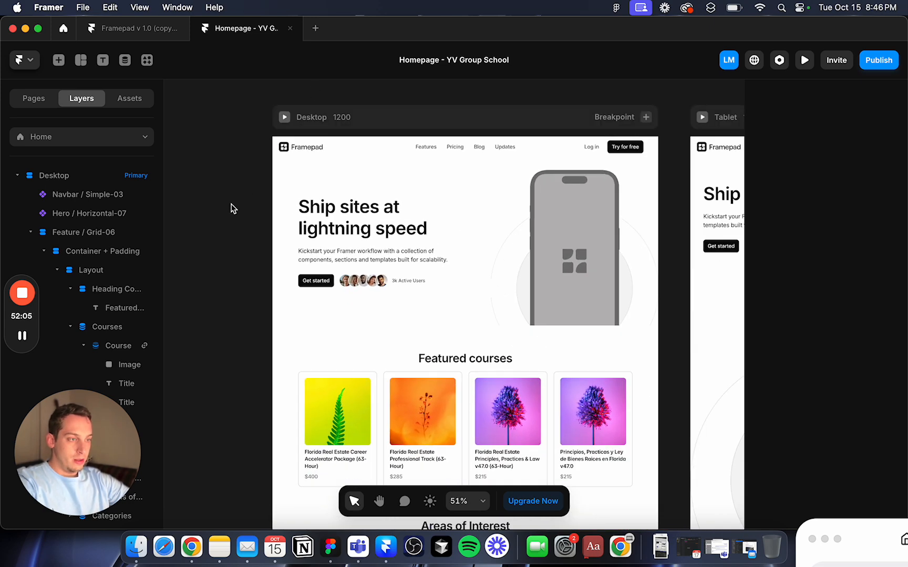